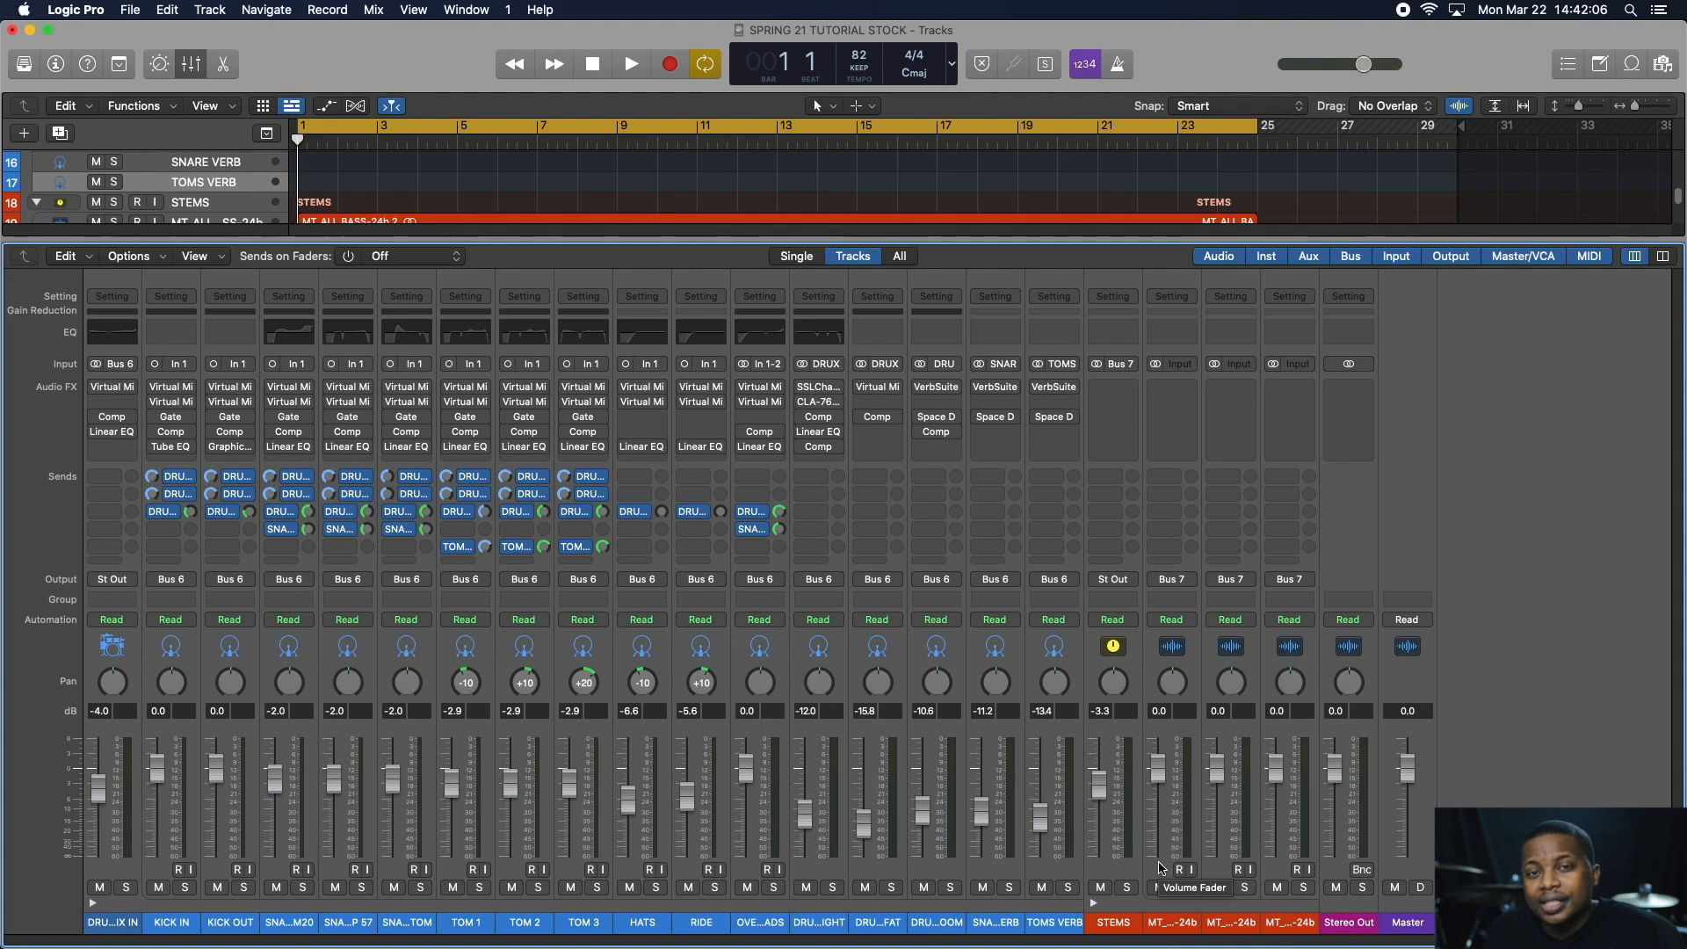
click(815, 921)
click(1051, 930)
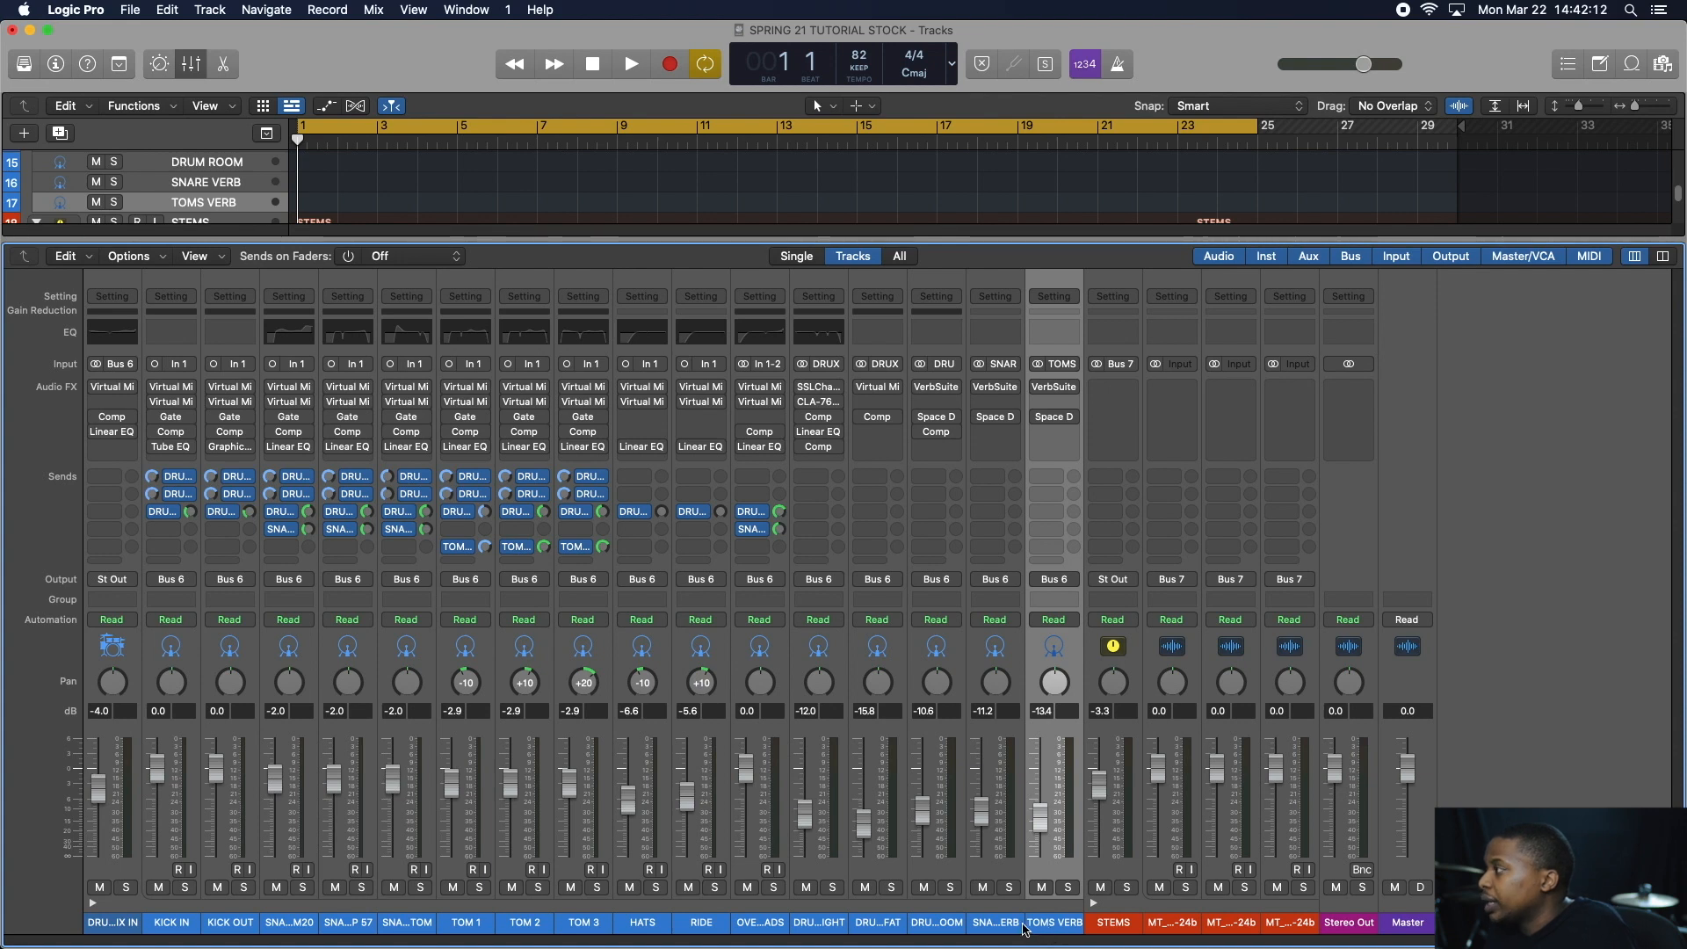
key(x)
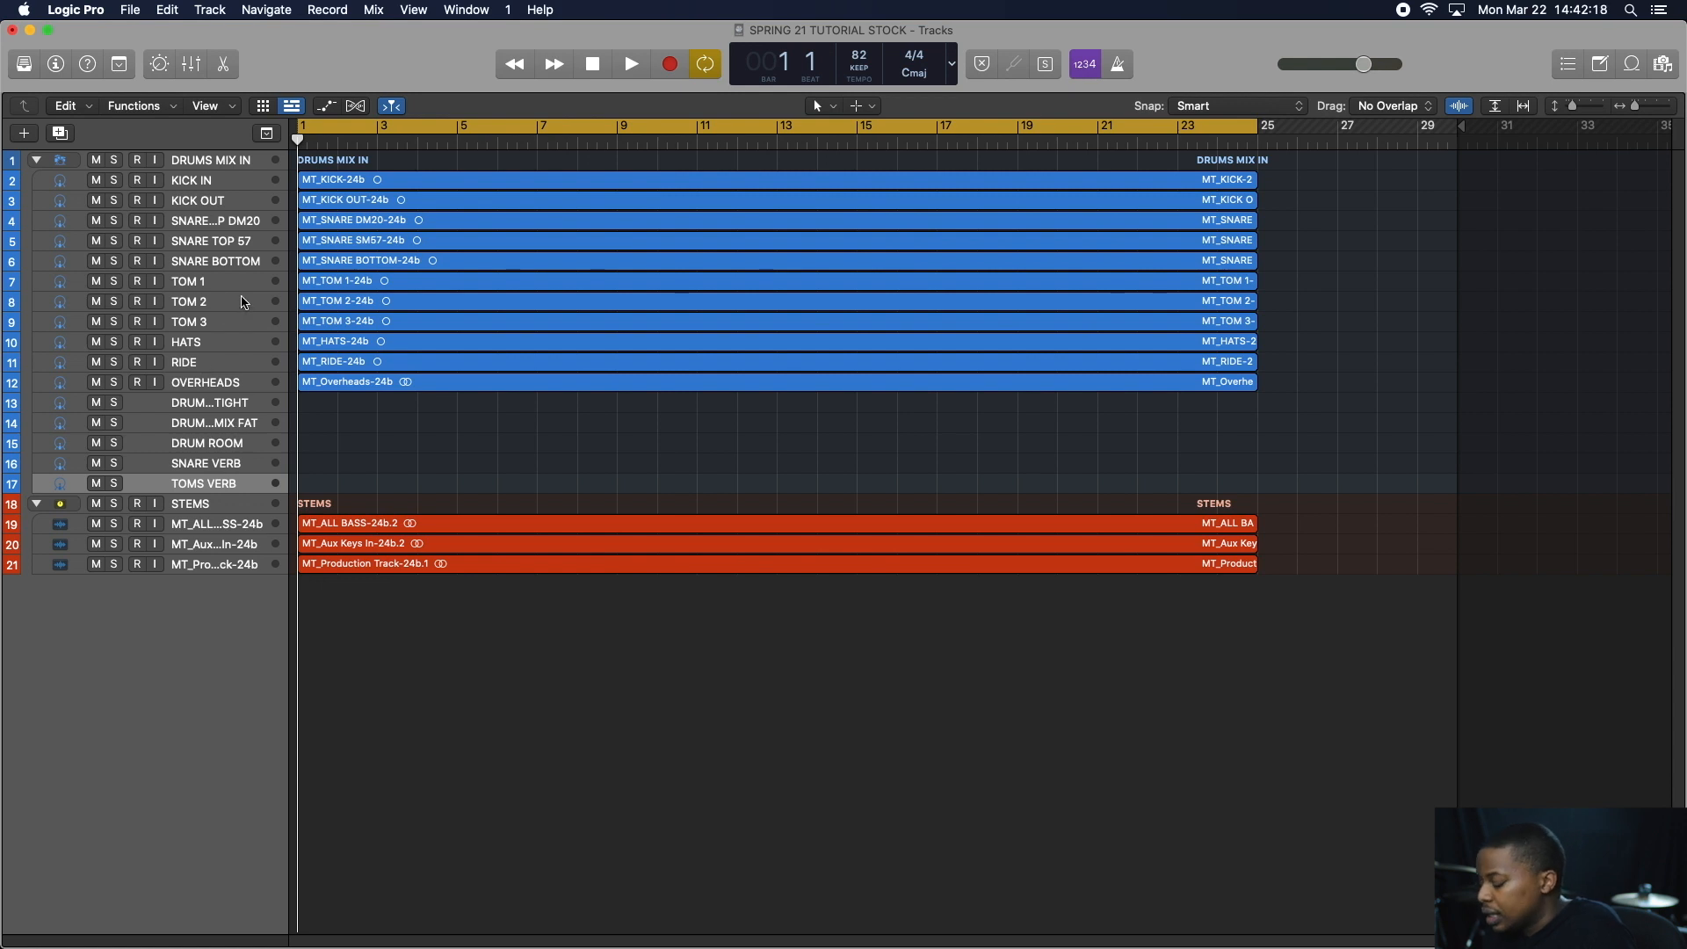
key(c)
key(x)
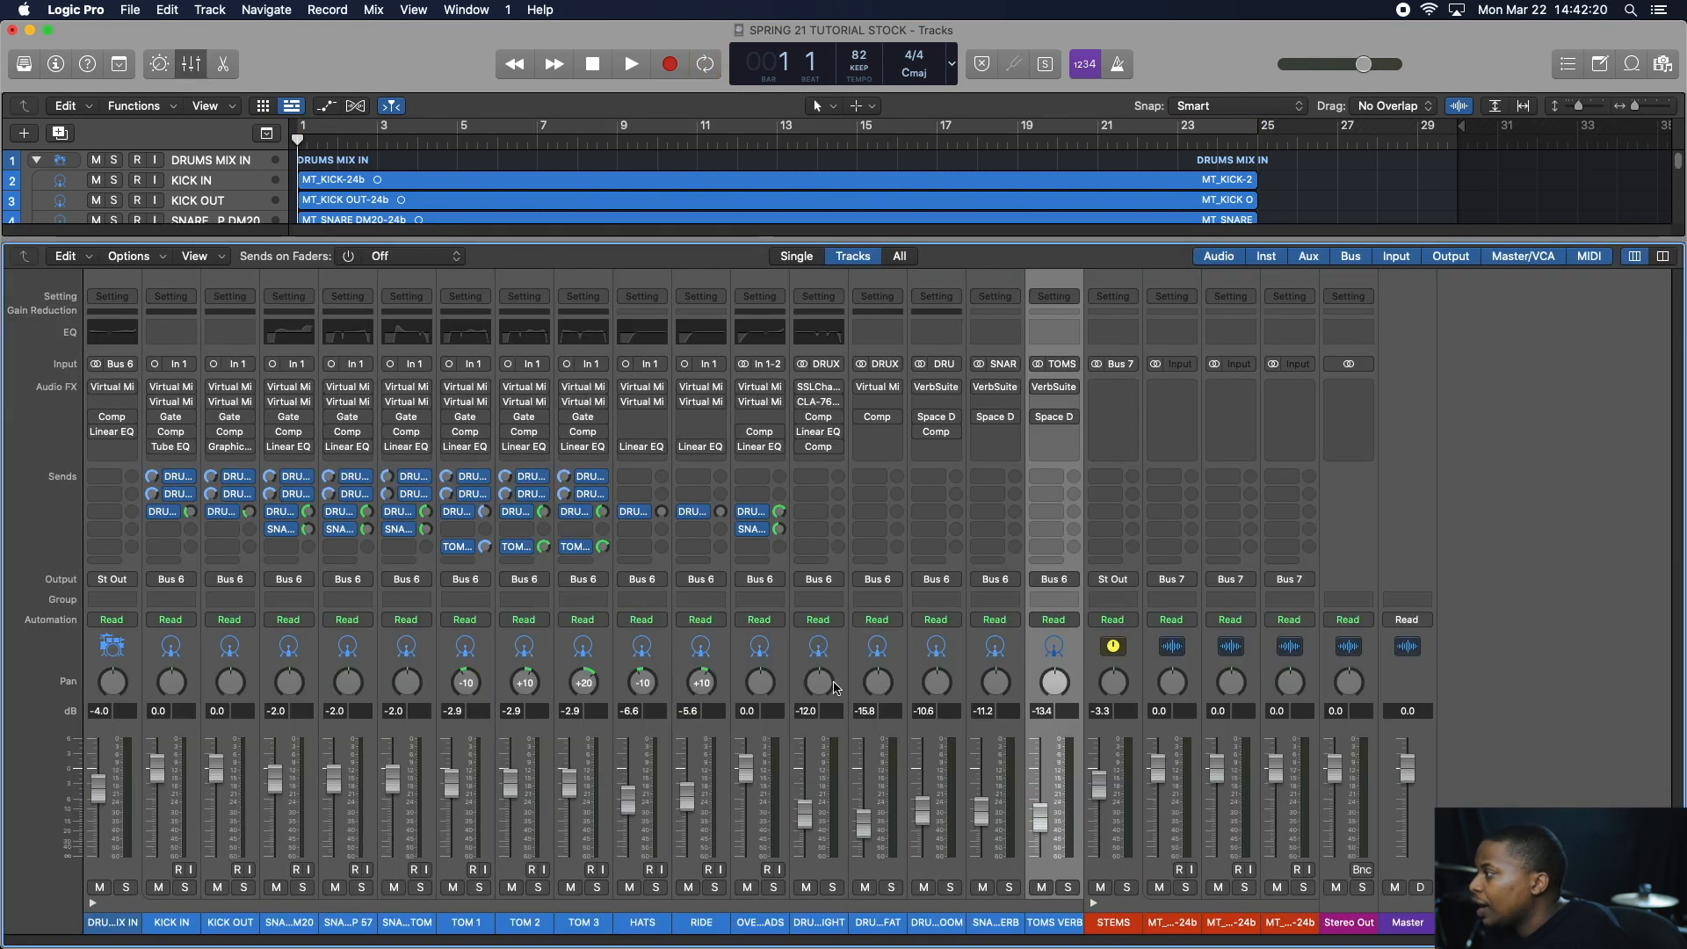
- Add a Bus 9 send to the TOMS VERB channel and create a track for the resulting aux channel
click(1054, 478)
mouse_move(1062, 506)
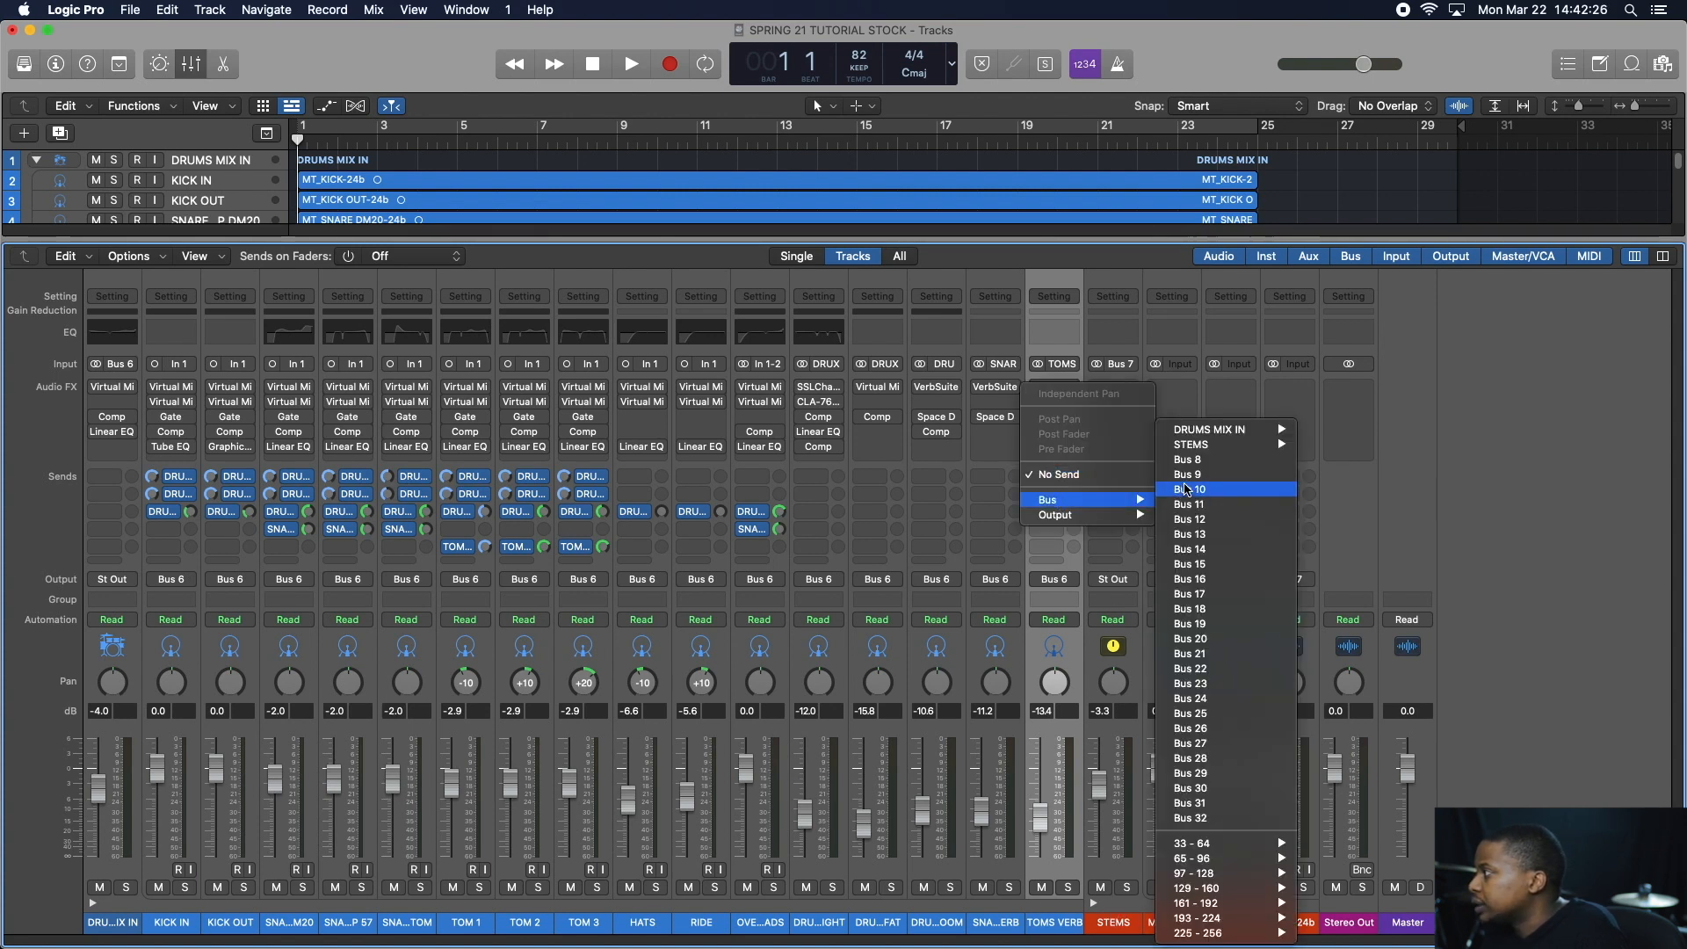
click(1185, 475)
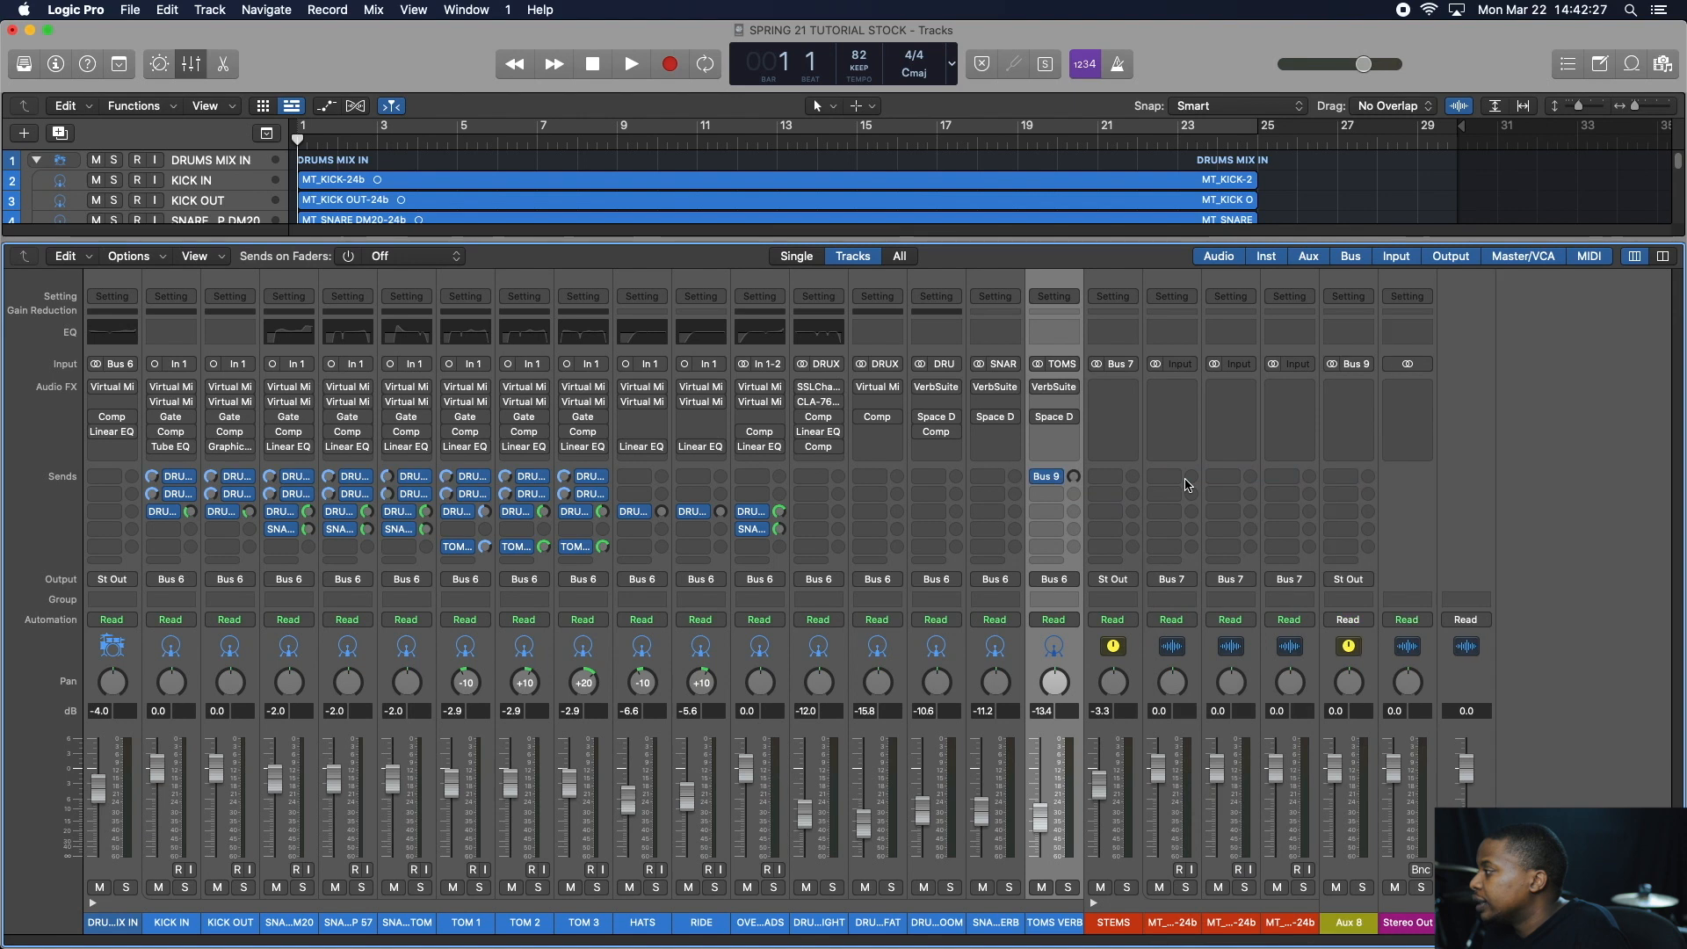
click(1360, 923)
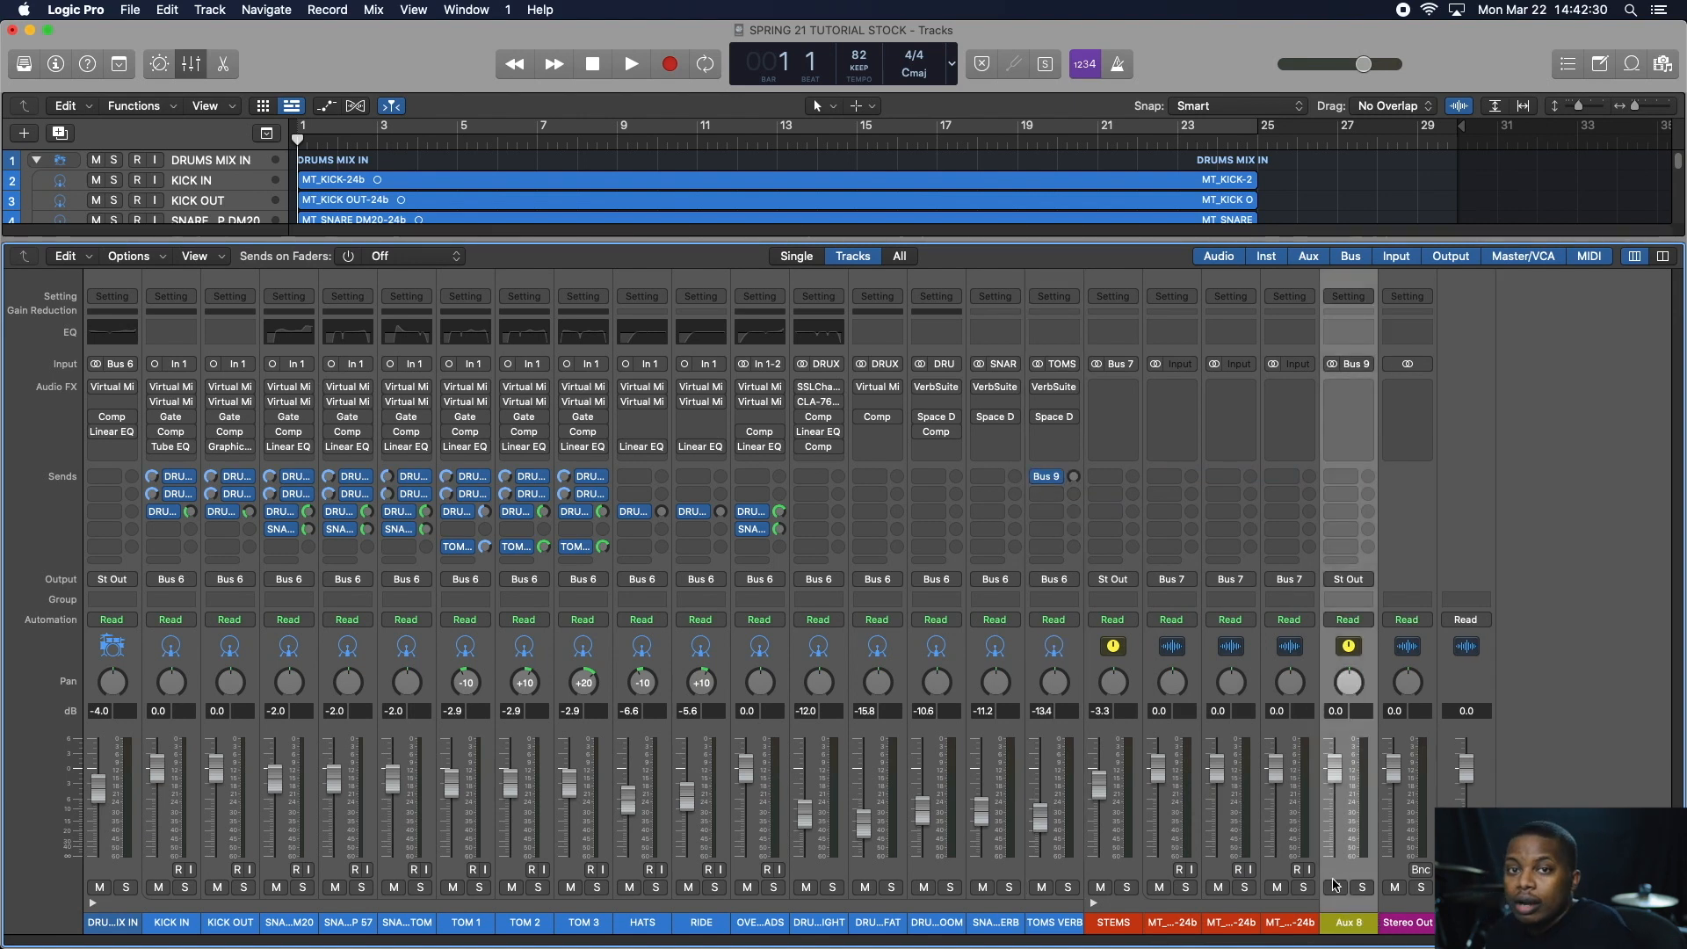
right_click(1347, 927)
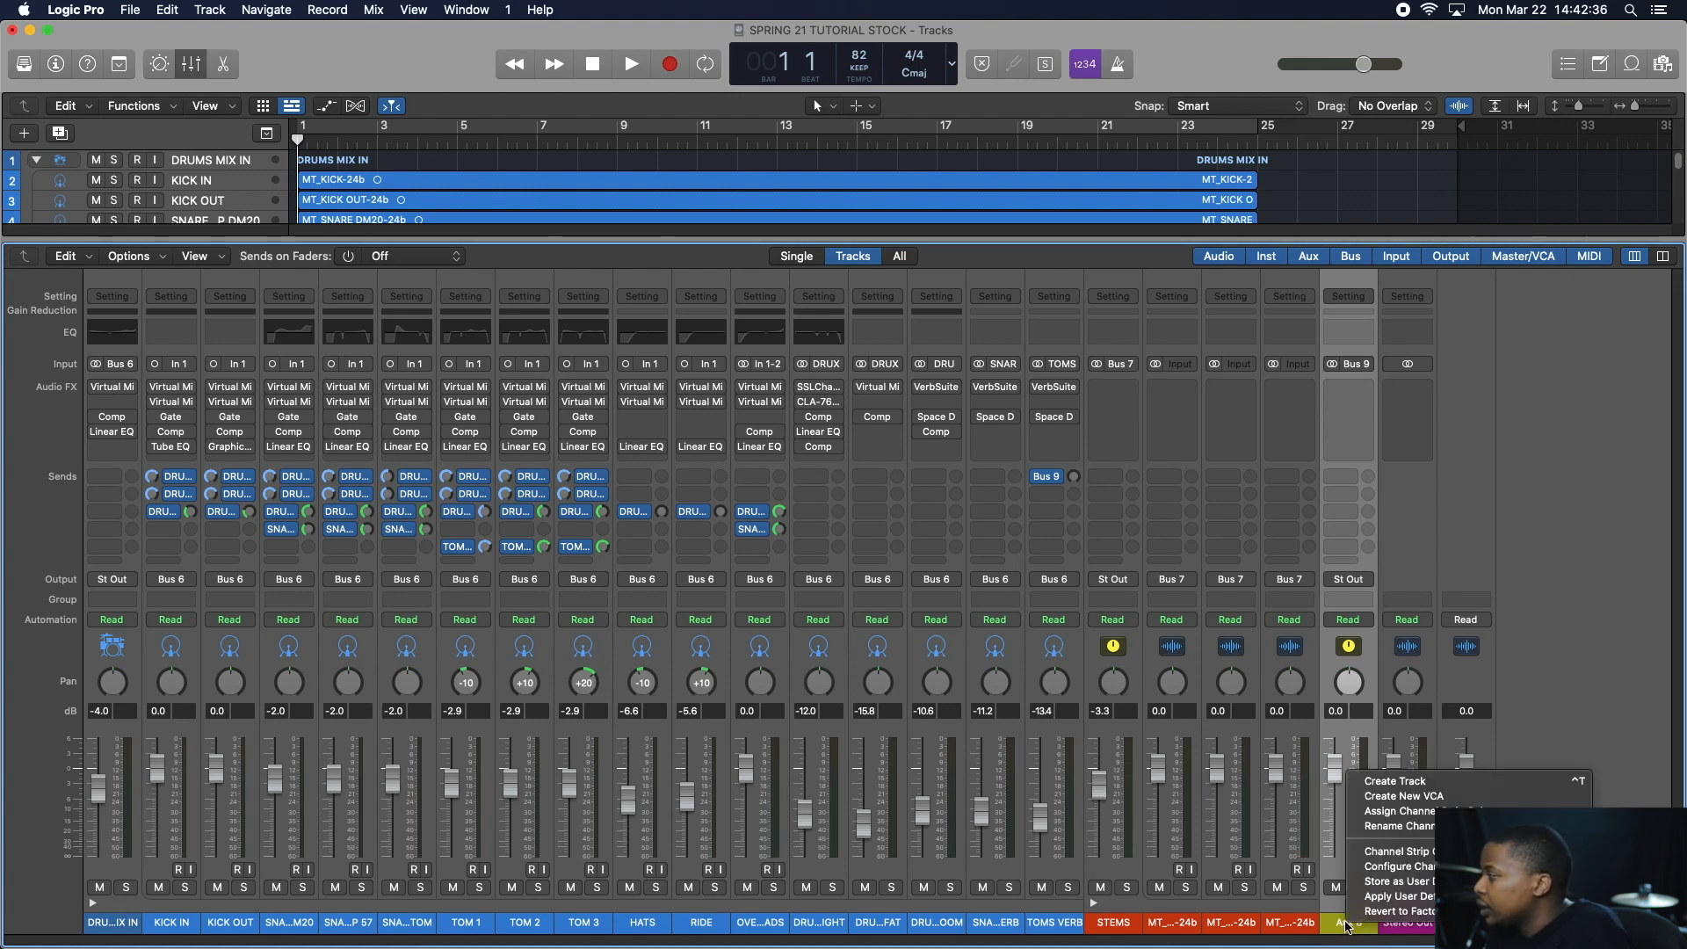
click(1411, 782)
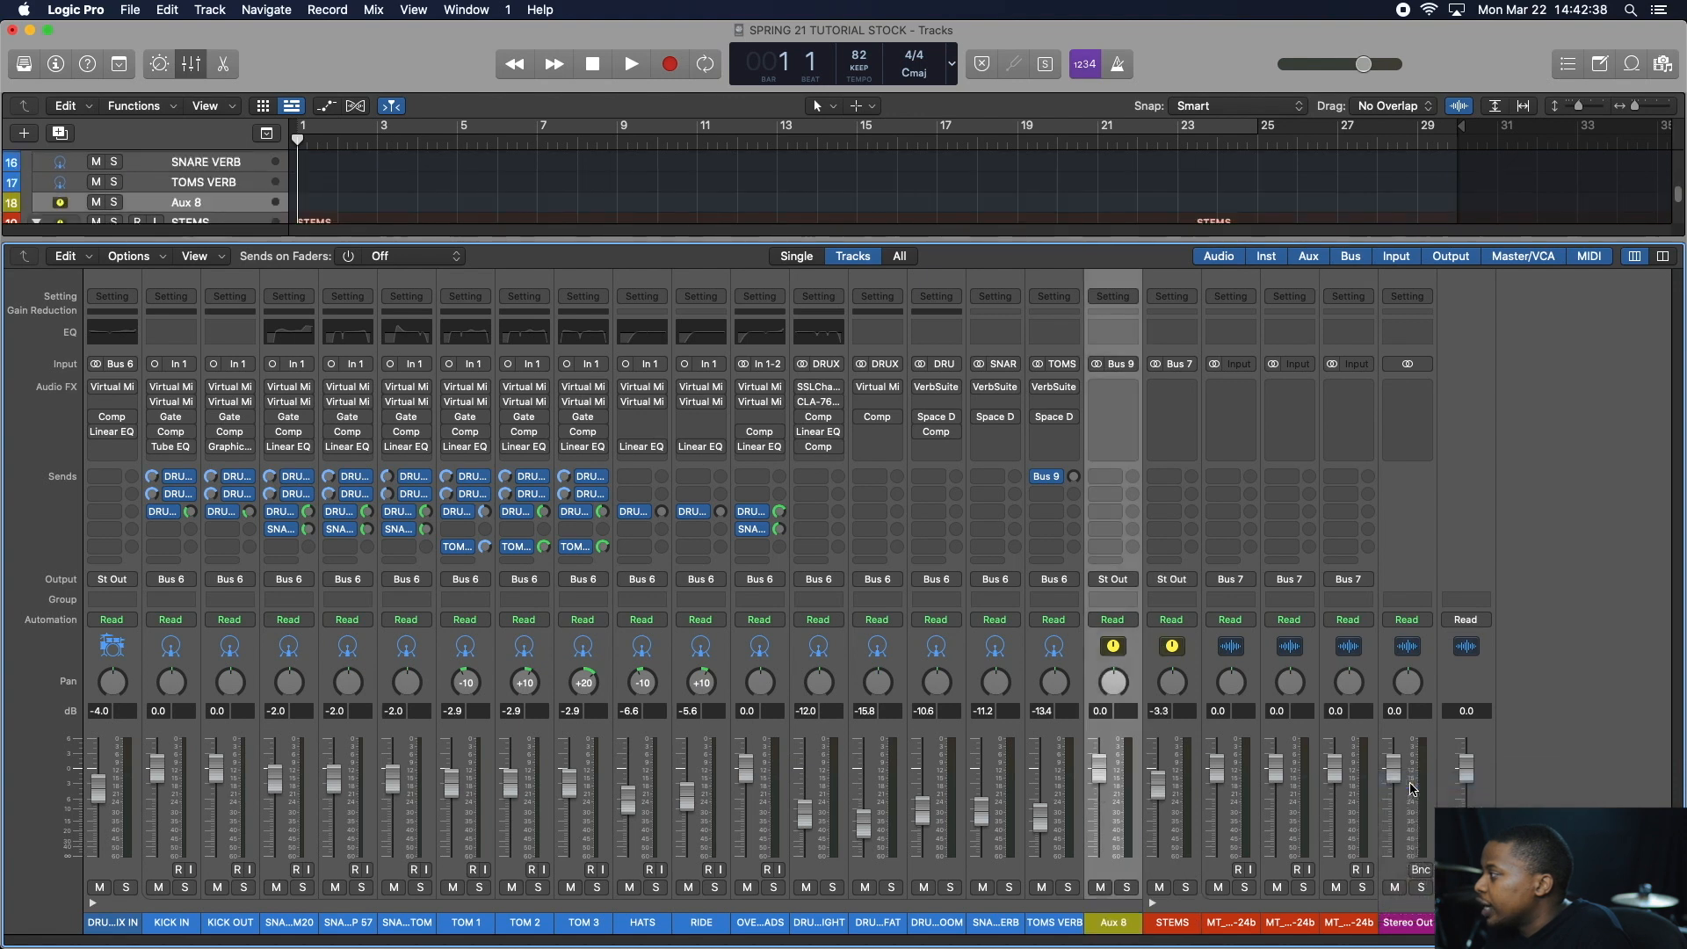
- Move the new aux track into the DRUMS MIX IN stack between TOM 2 and TOM 3, and show it in the mixer
key(x)
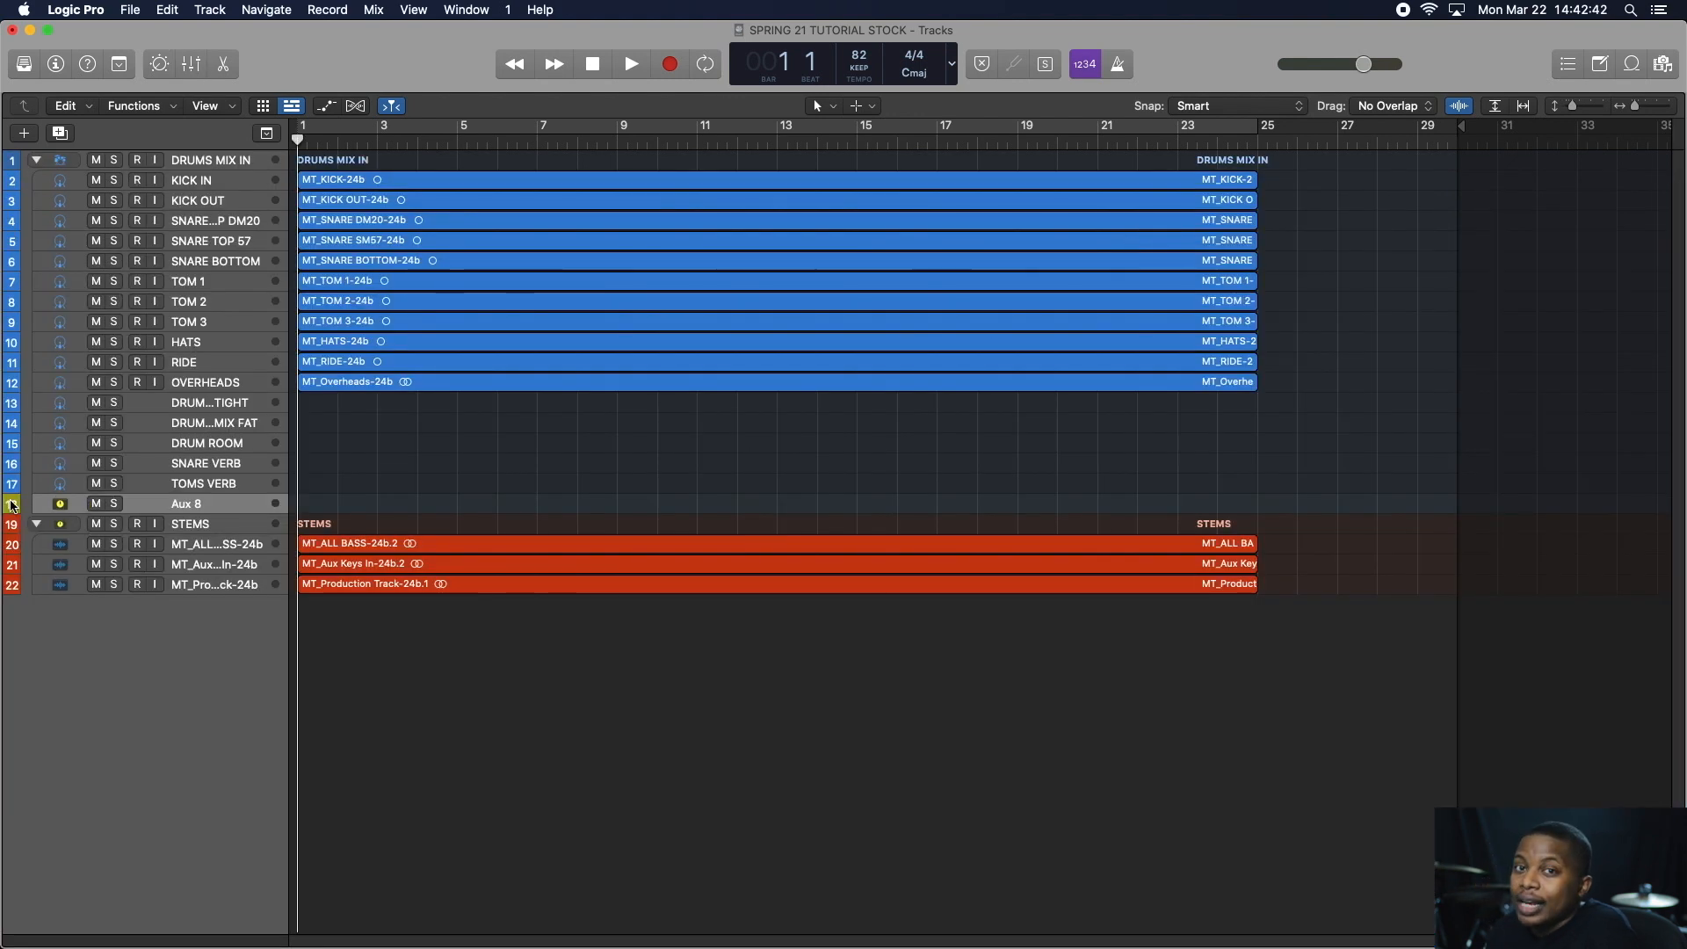
drag(11, 504, 37, 312)
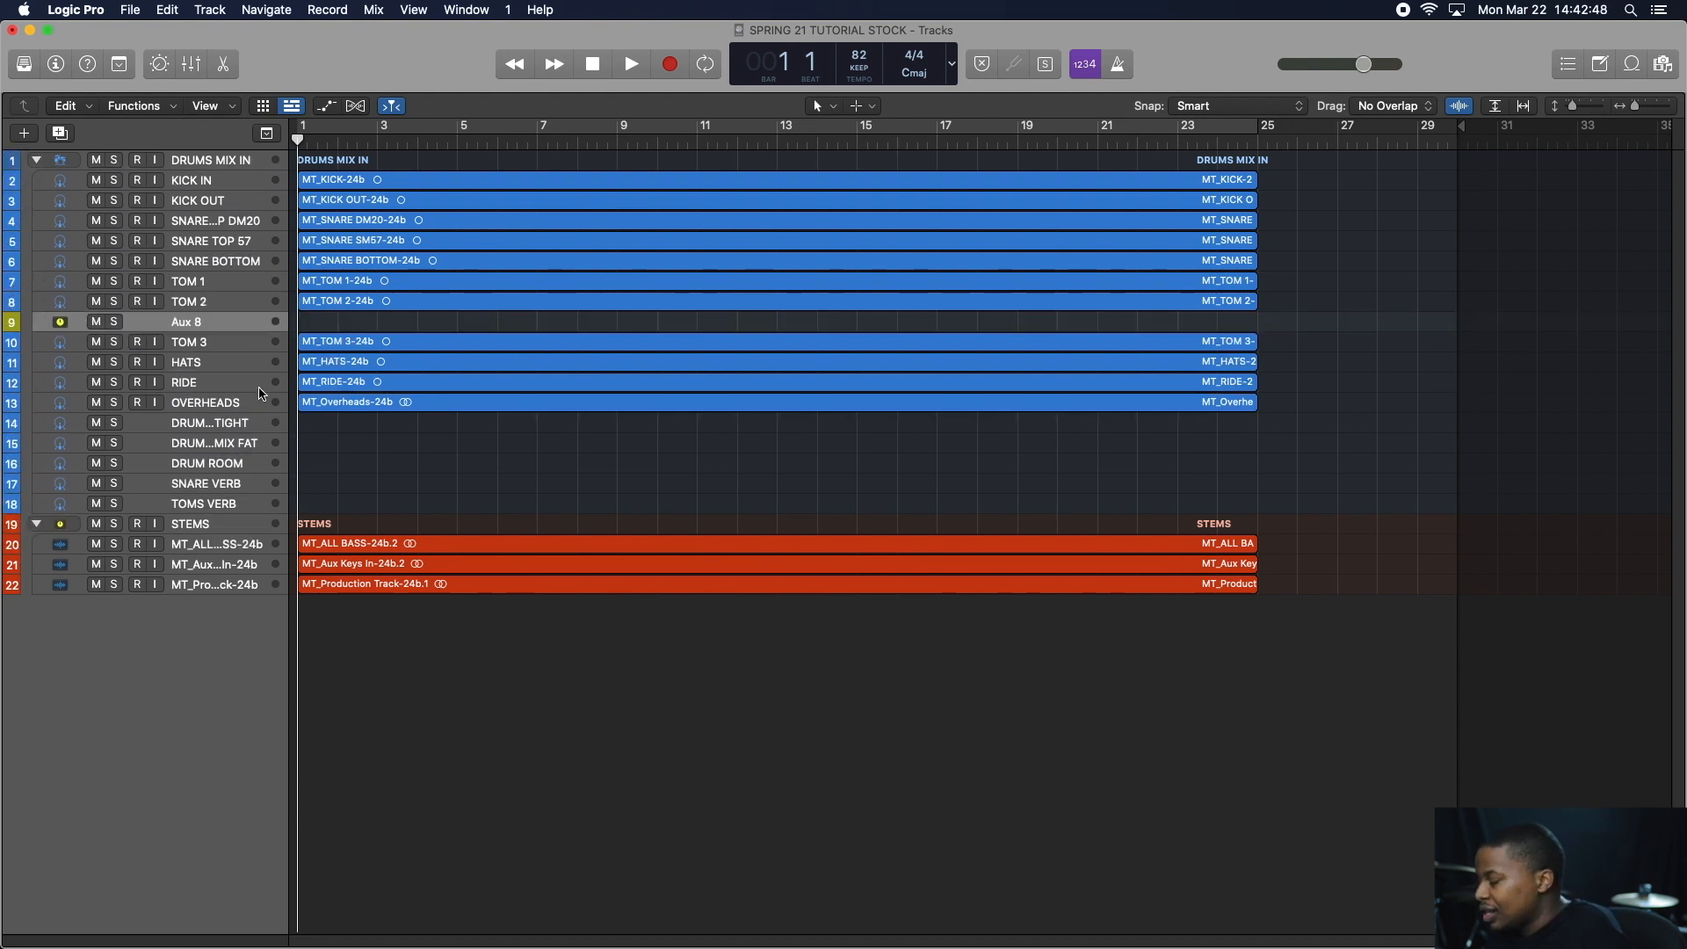
key(c)
key(x)
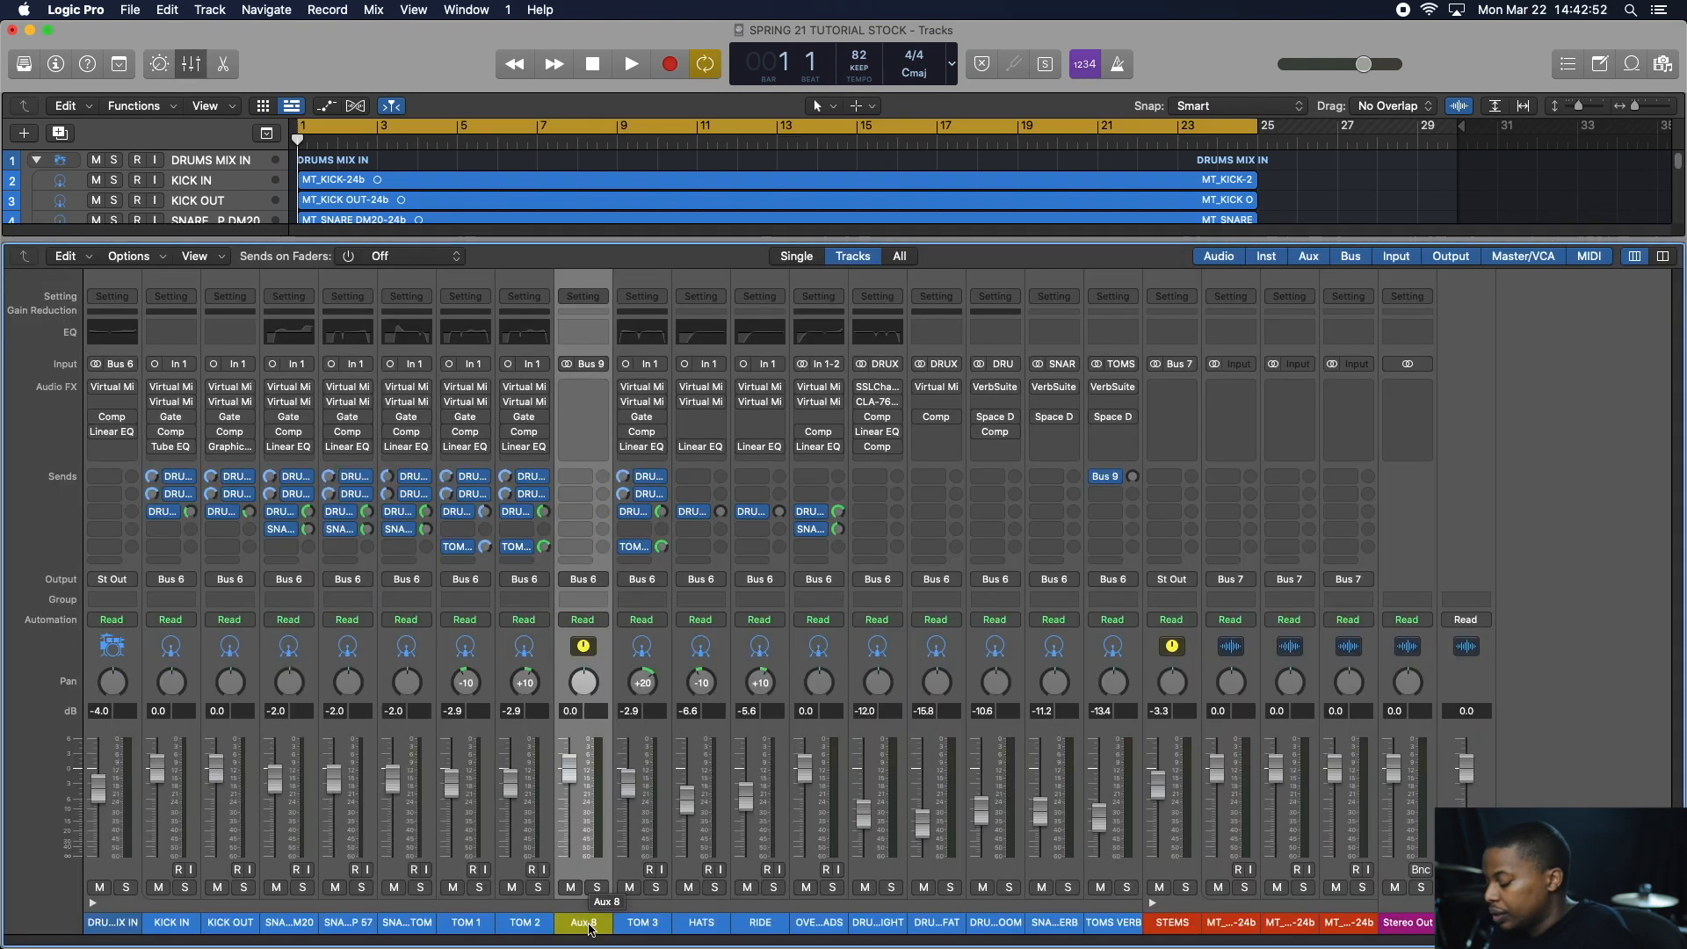
- Delete the Aux 8 track from the DRUMS MIX IN stack
key(x)
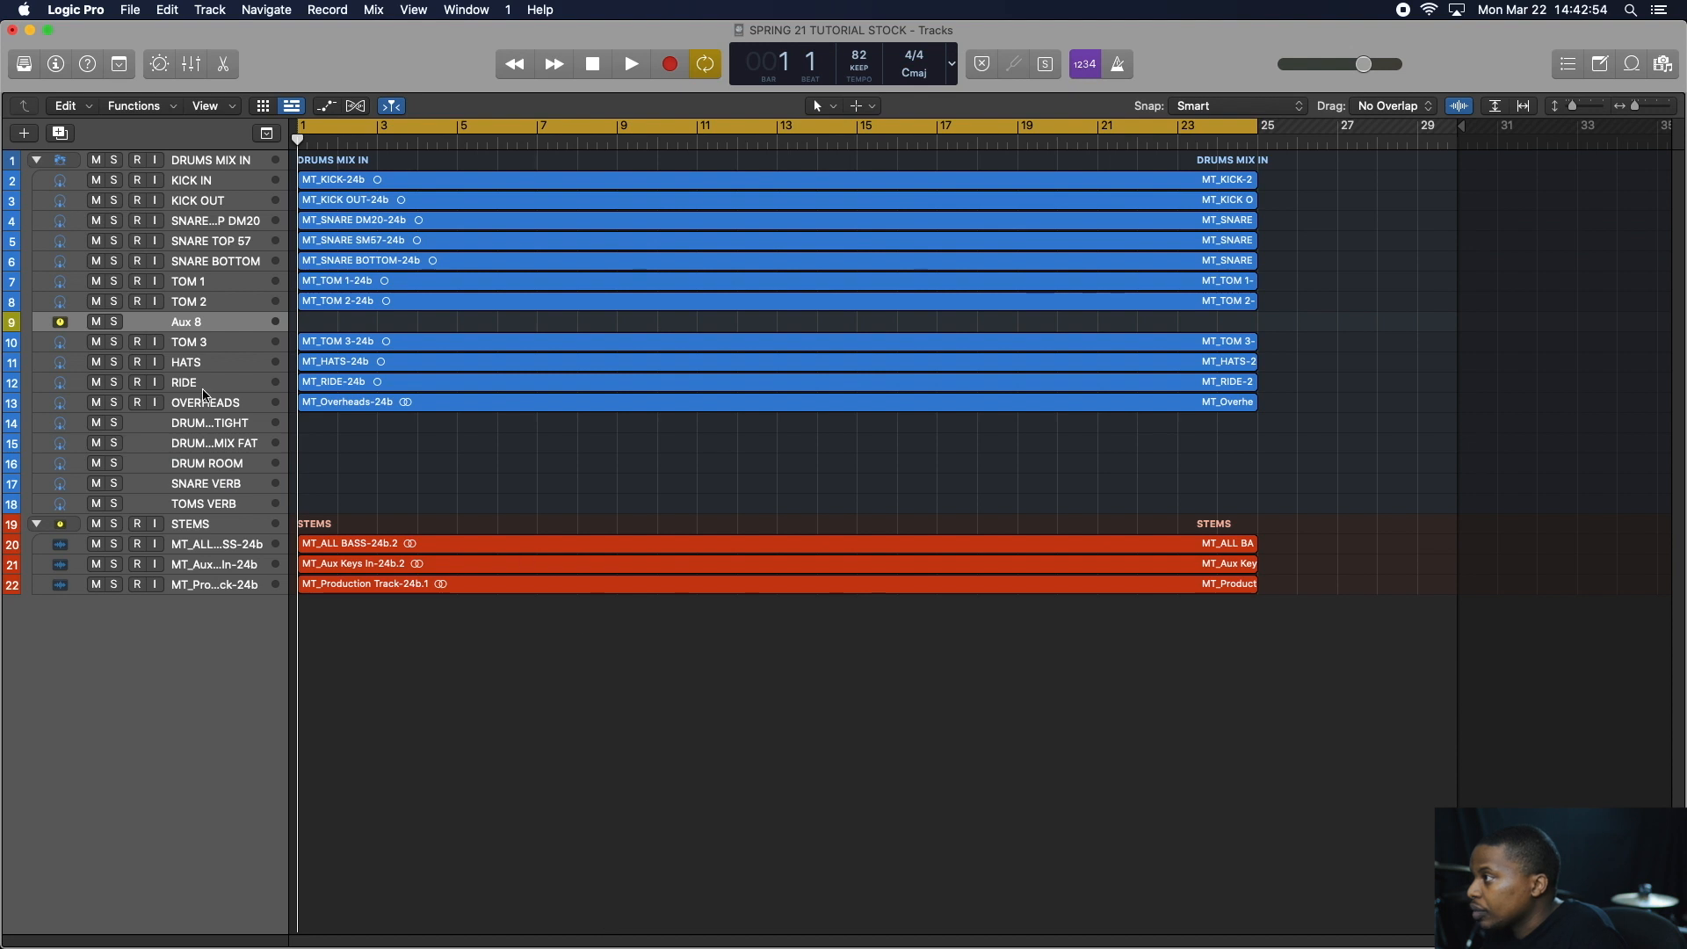
right_click(15, 327)
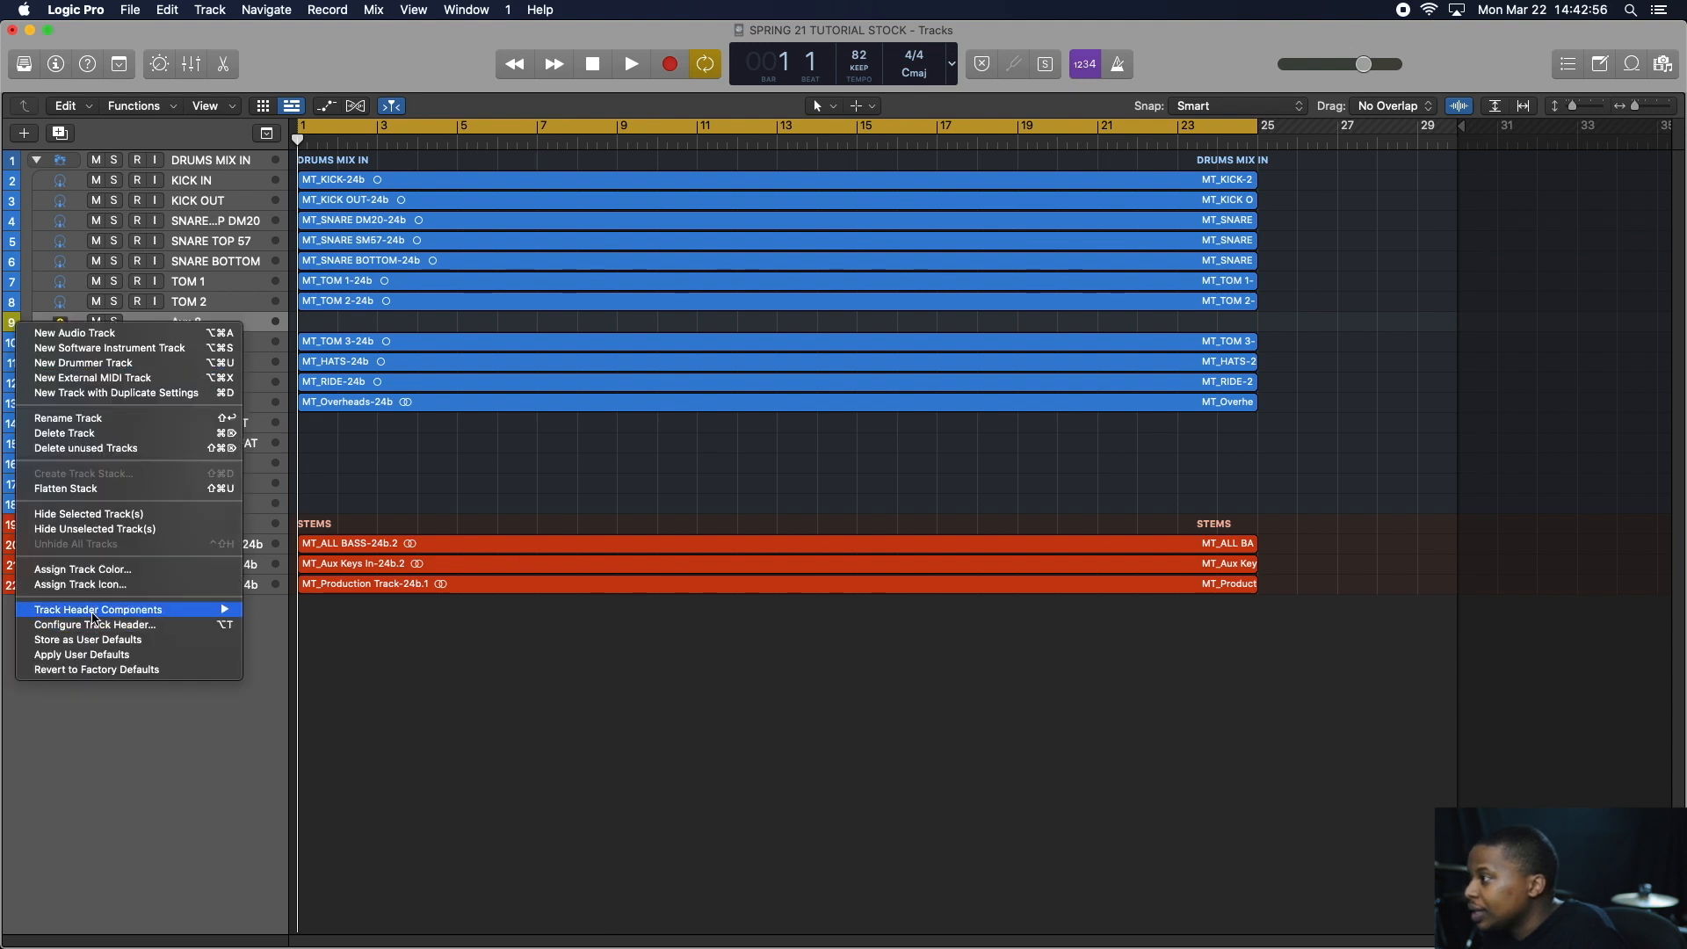
click(98, 433)
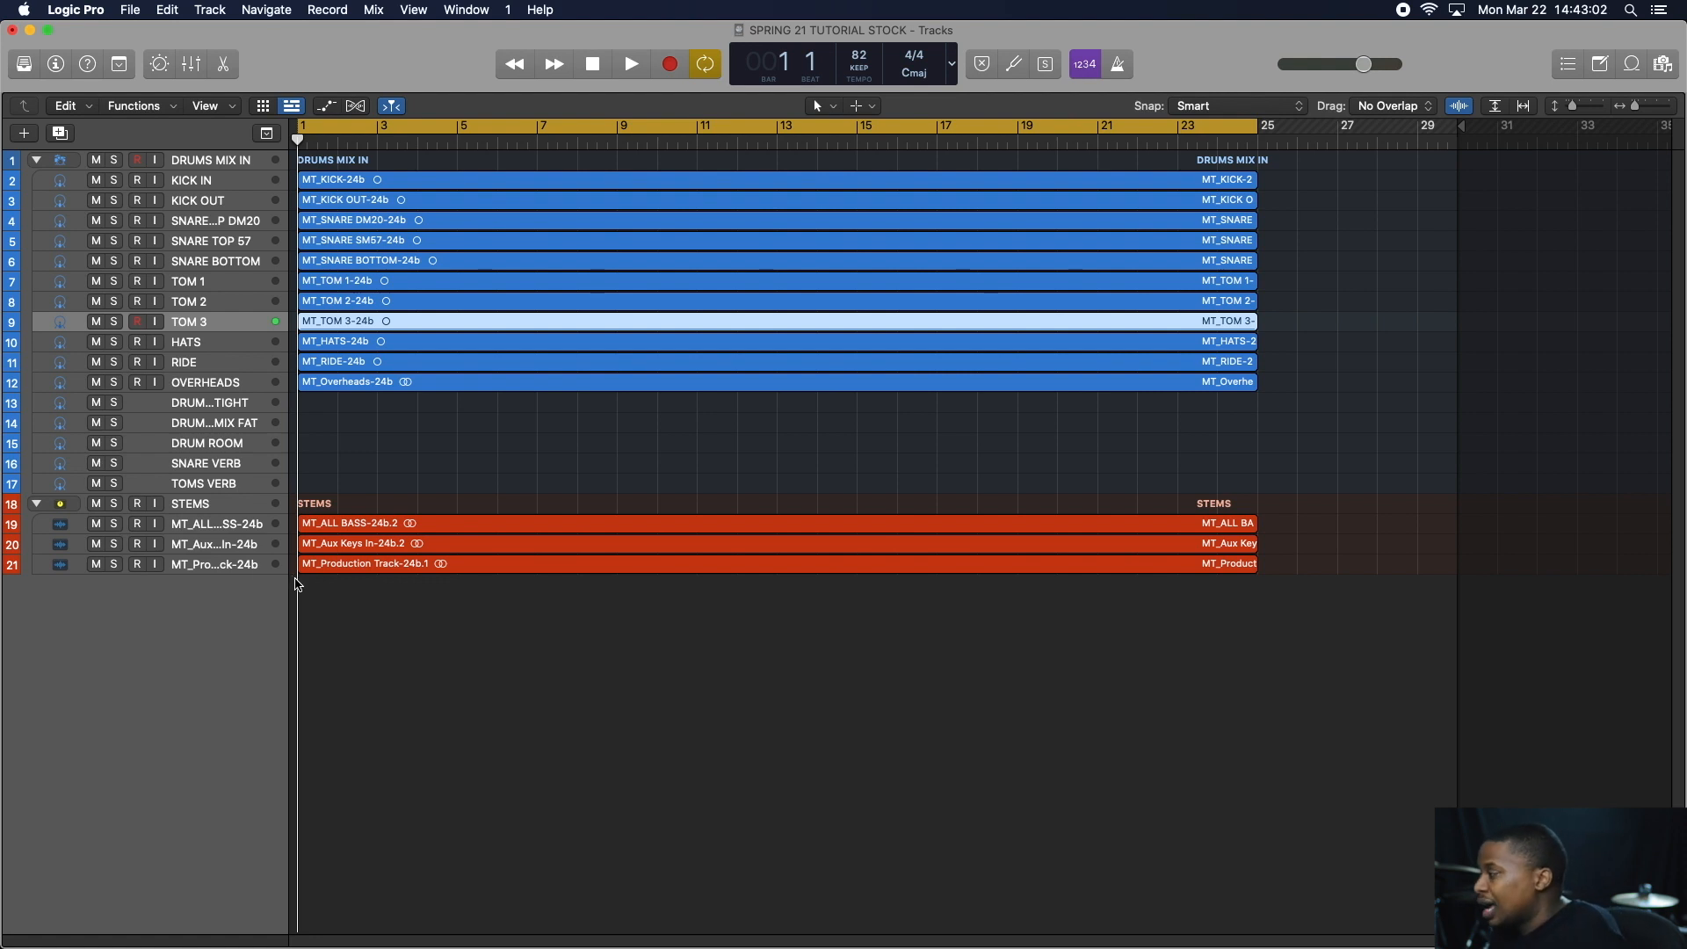
- Remove the Bus 9 send from the TOMS VERB channel and delete the leftover Aux 8 channel strip
key(x)
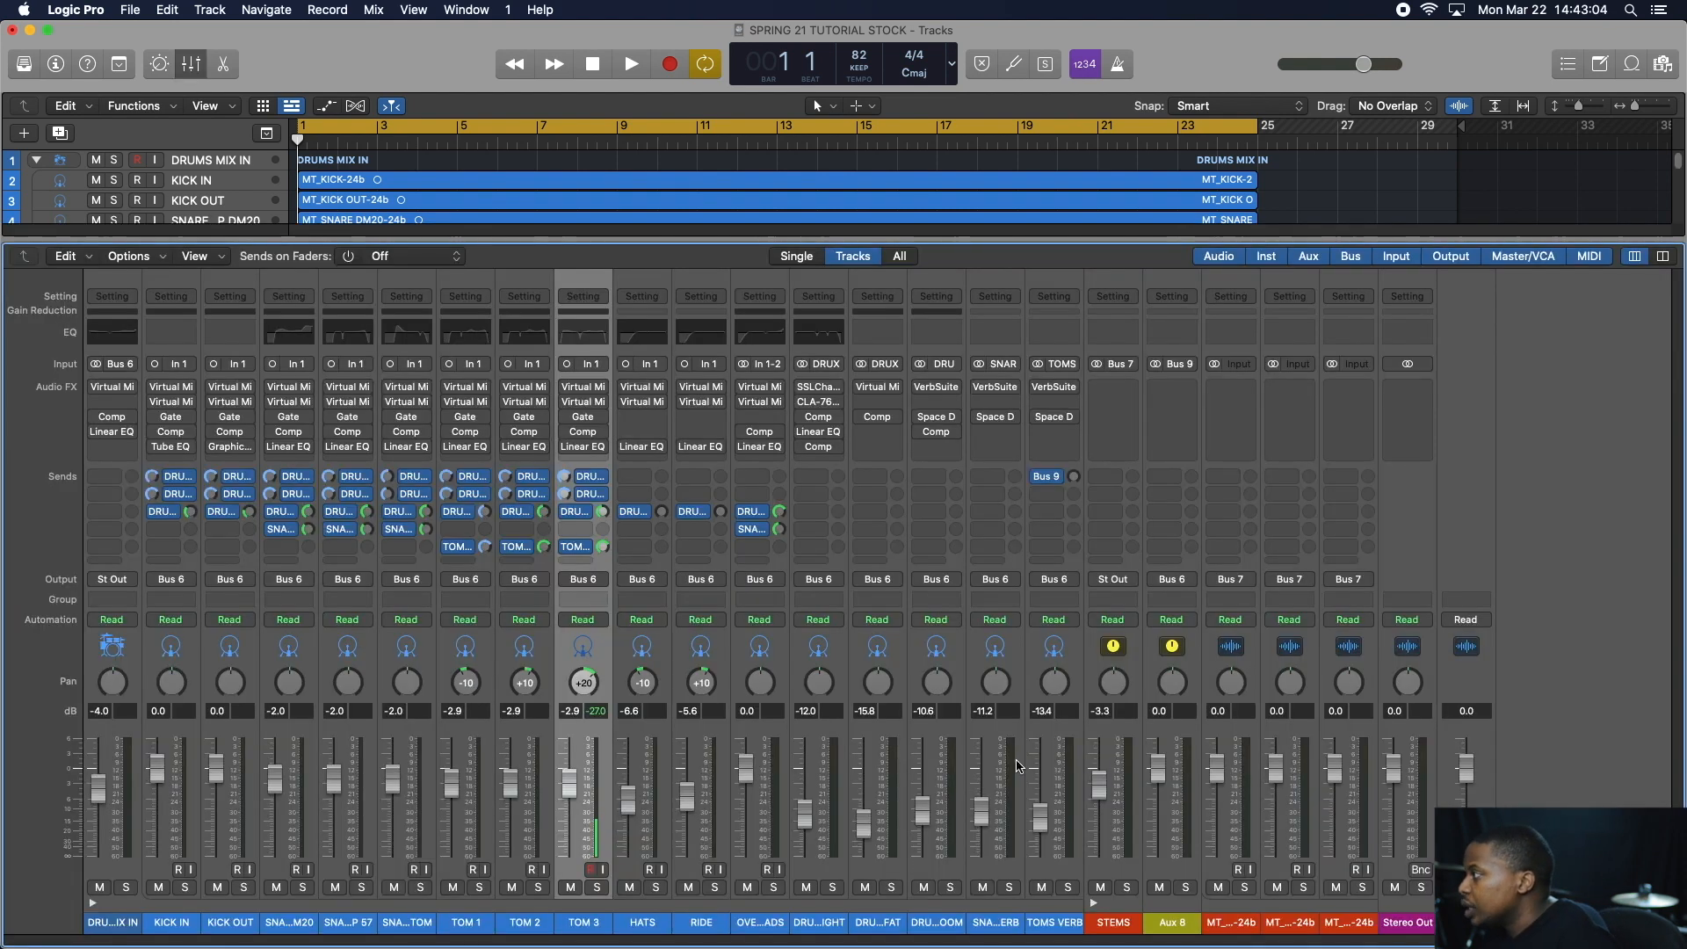
click(1041, 478)
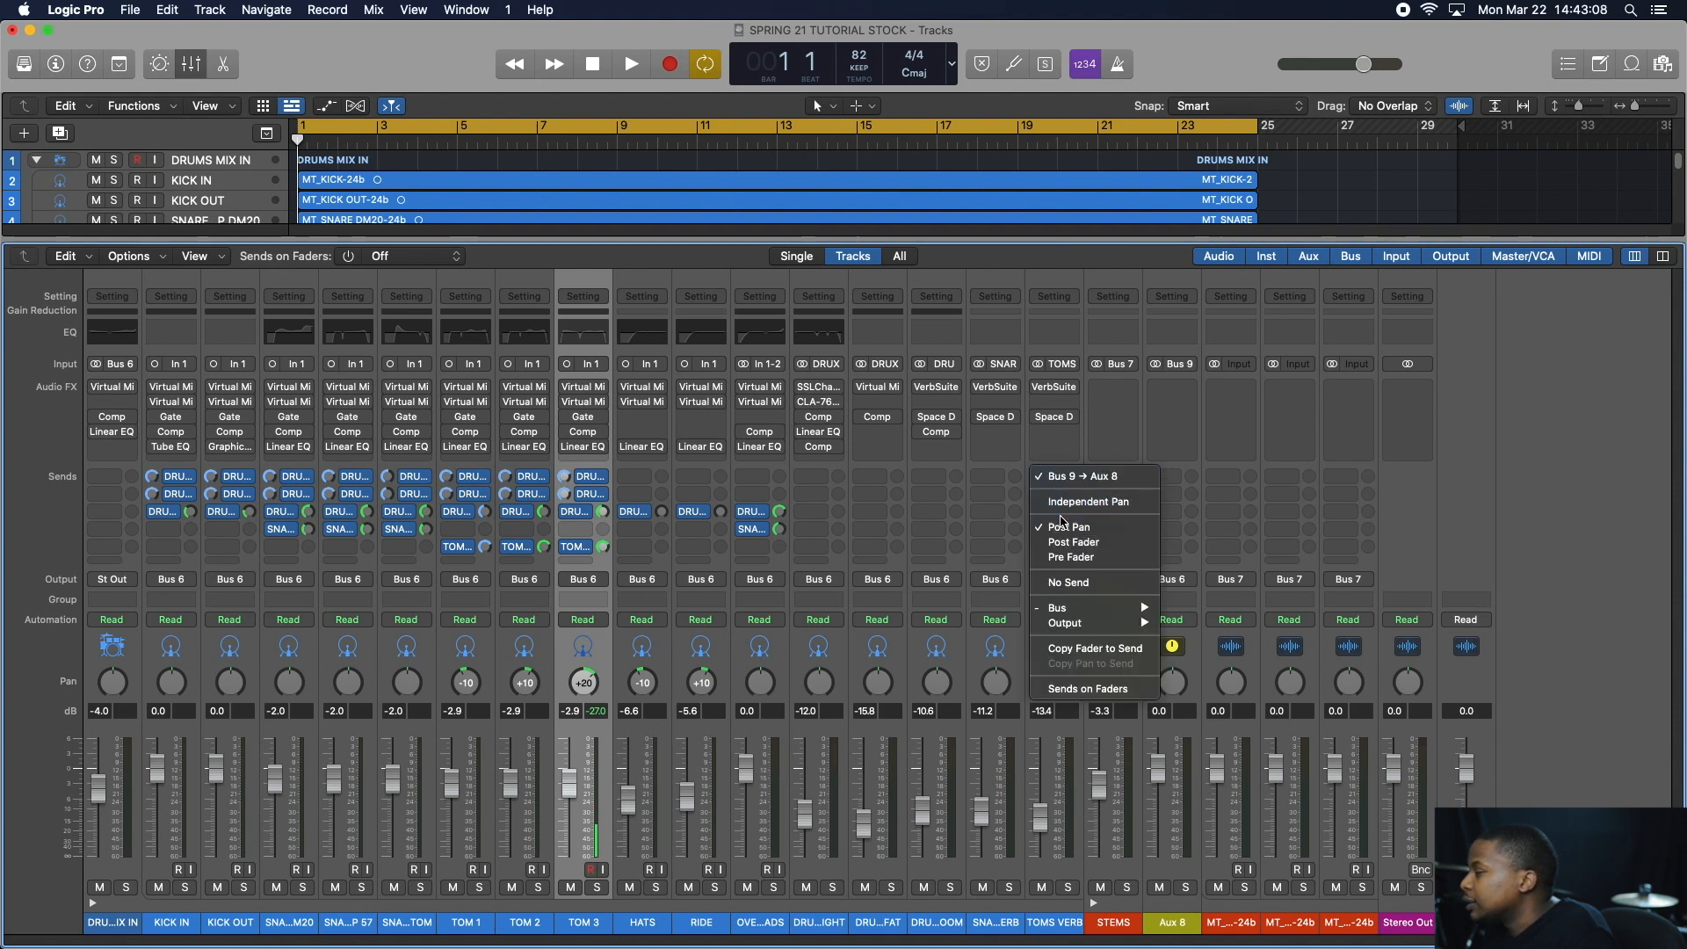
click(1071, 582)
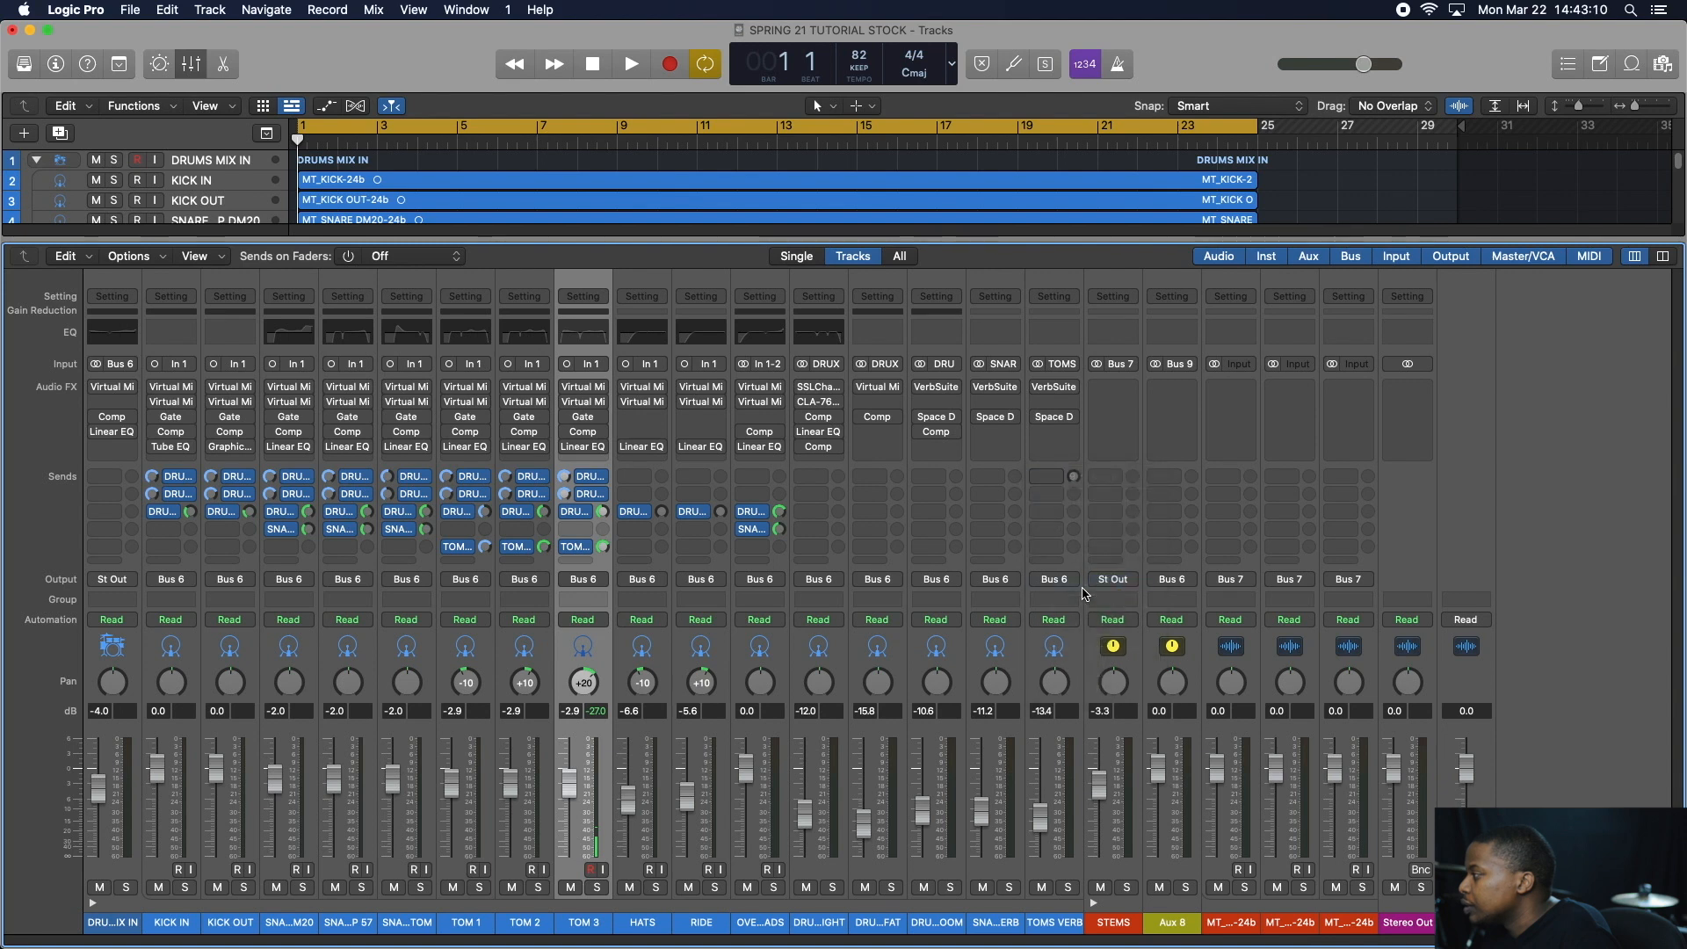
click(1182, 925)
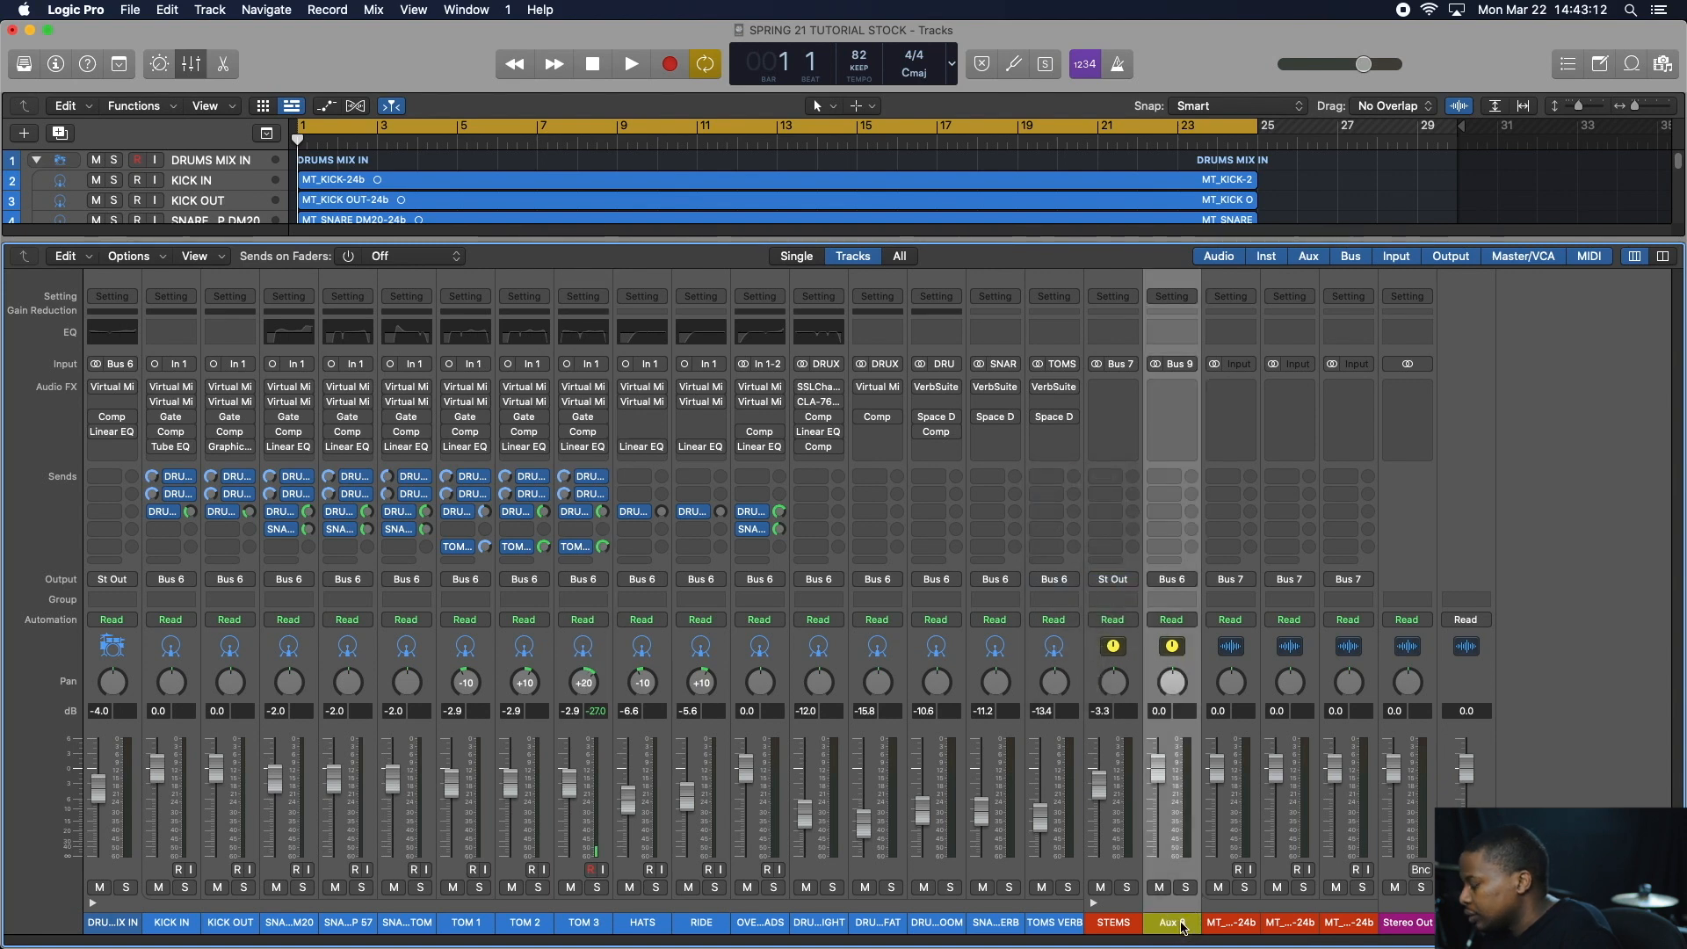
right_click(1183, 927)
click(1109, 940)
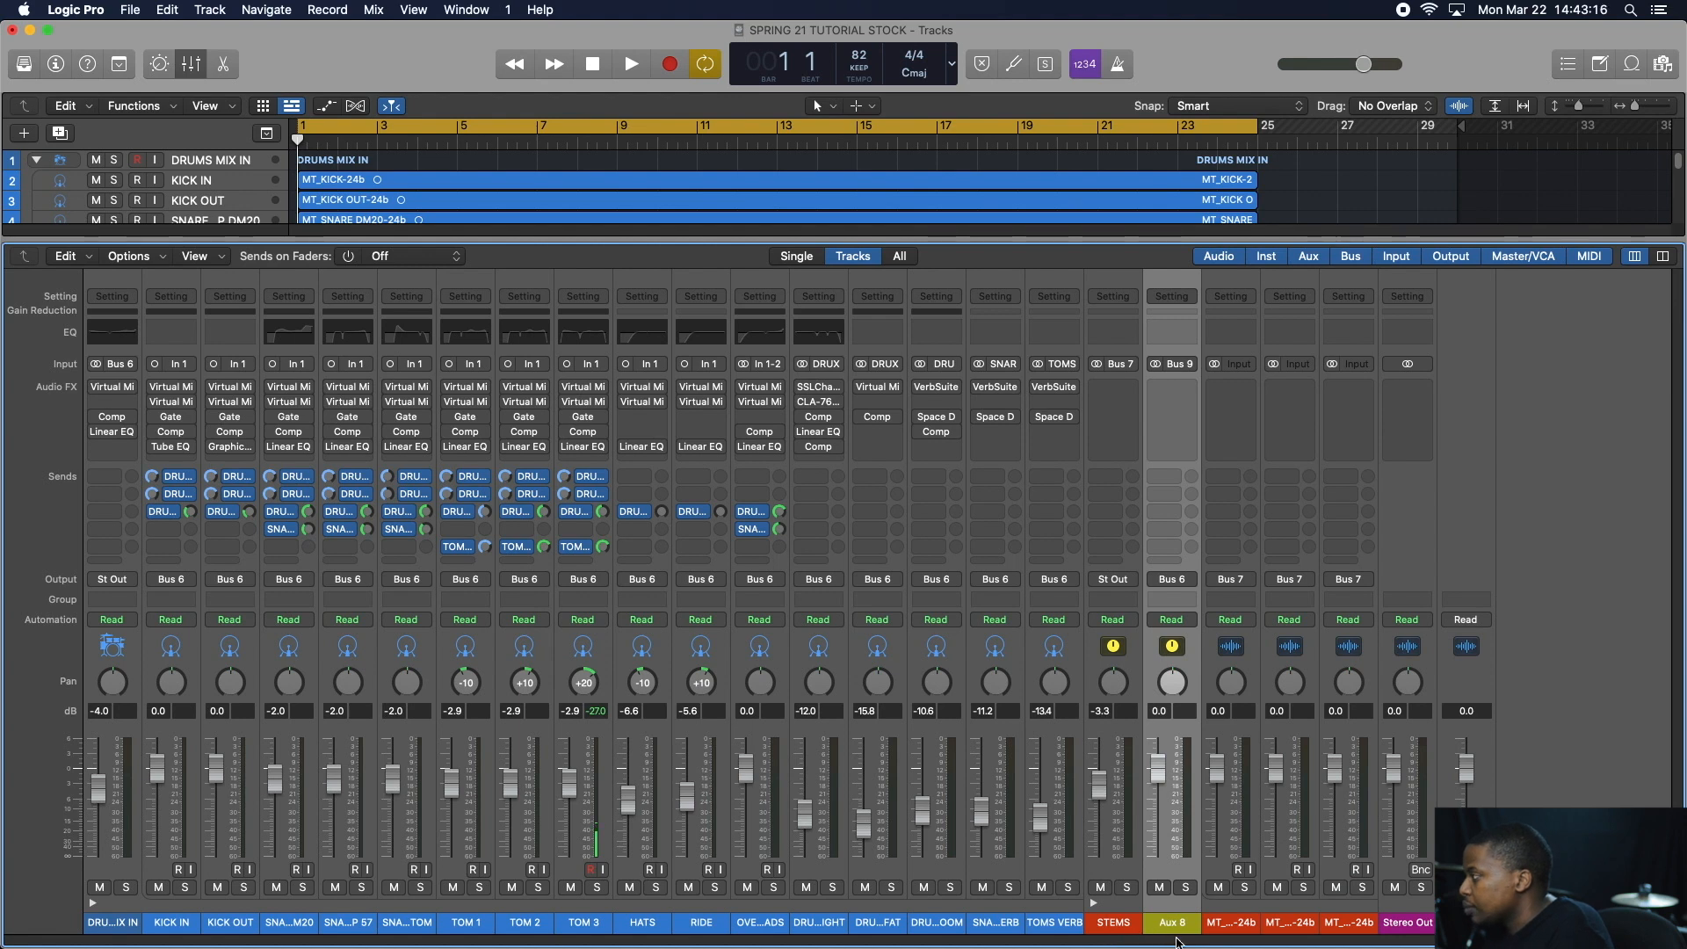
key(Delete)
- Open the I/O labels list to check the names assigned to the drum buses, and close it
click(1054, 929)
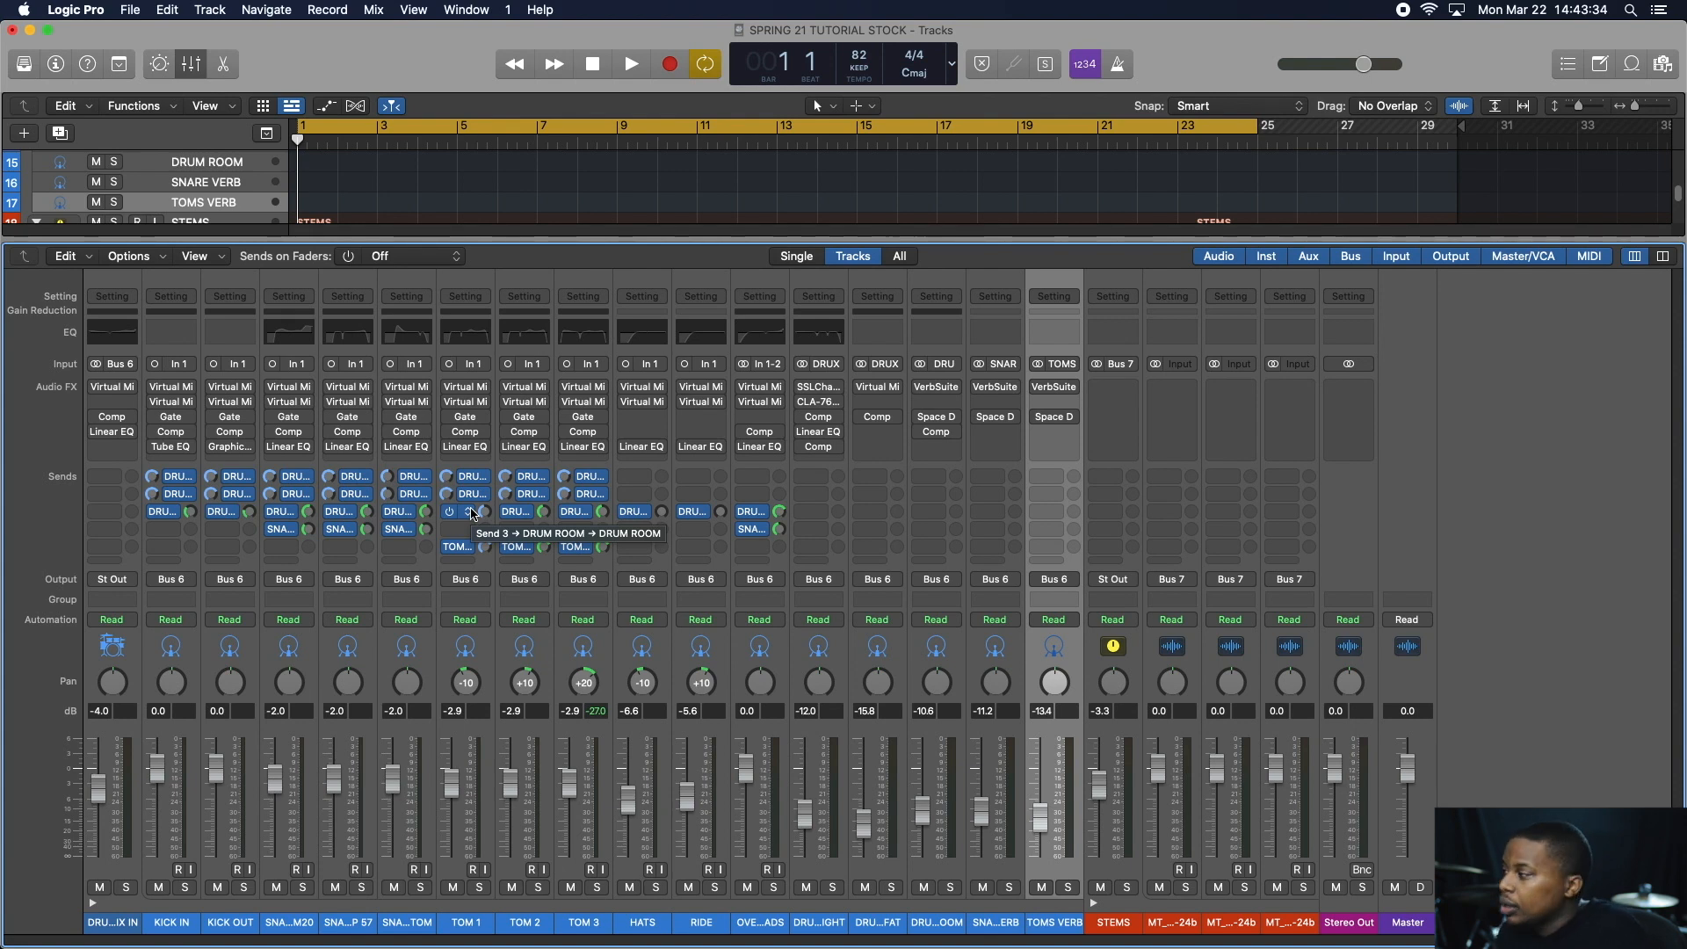
click(146, 256)
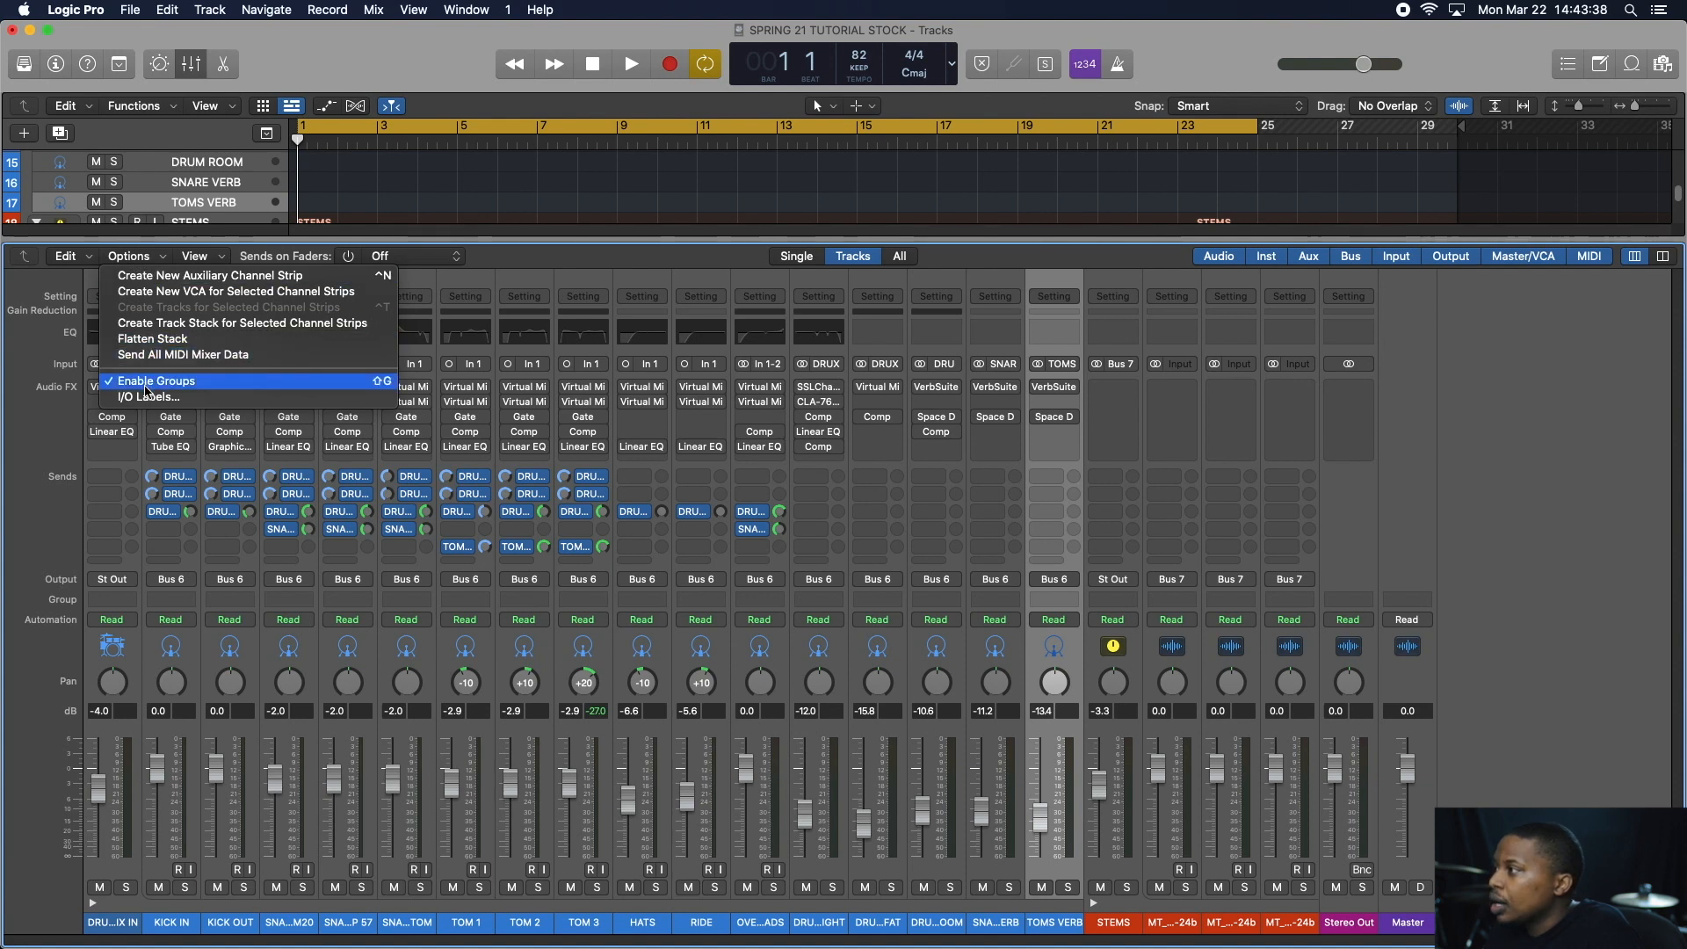
click(151, 397)
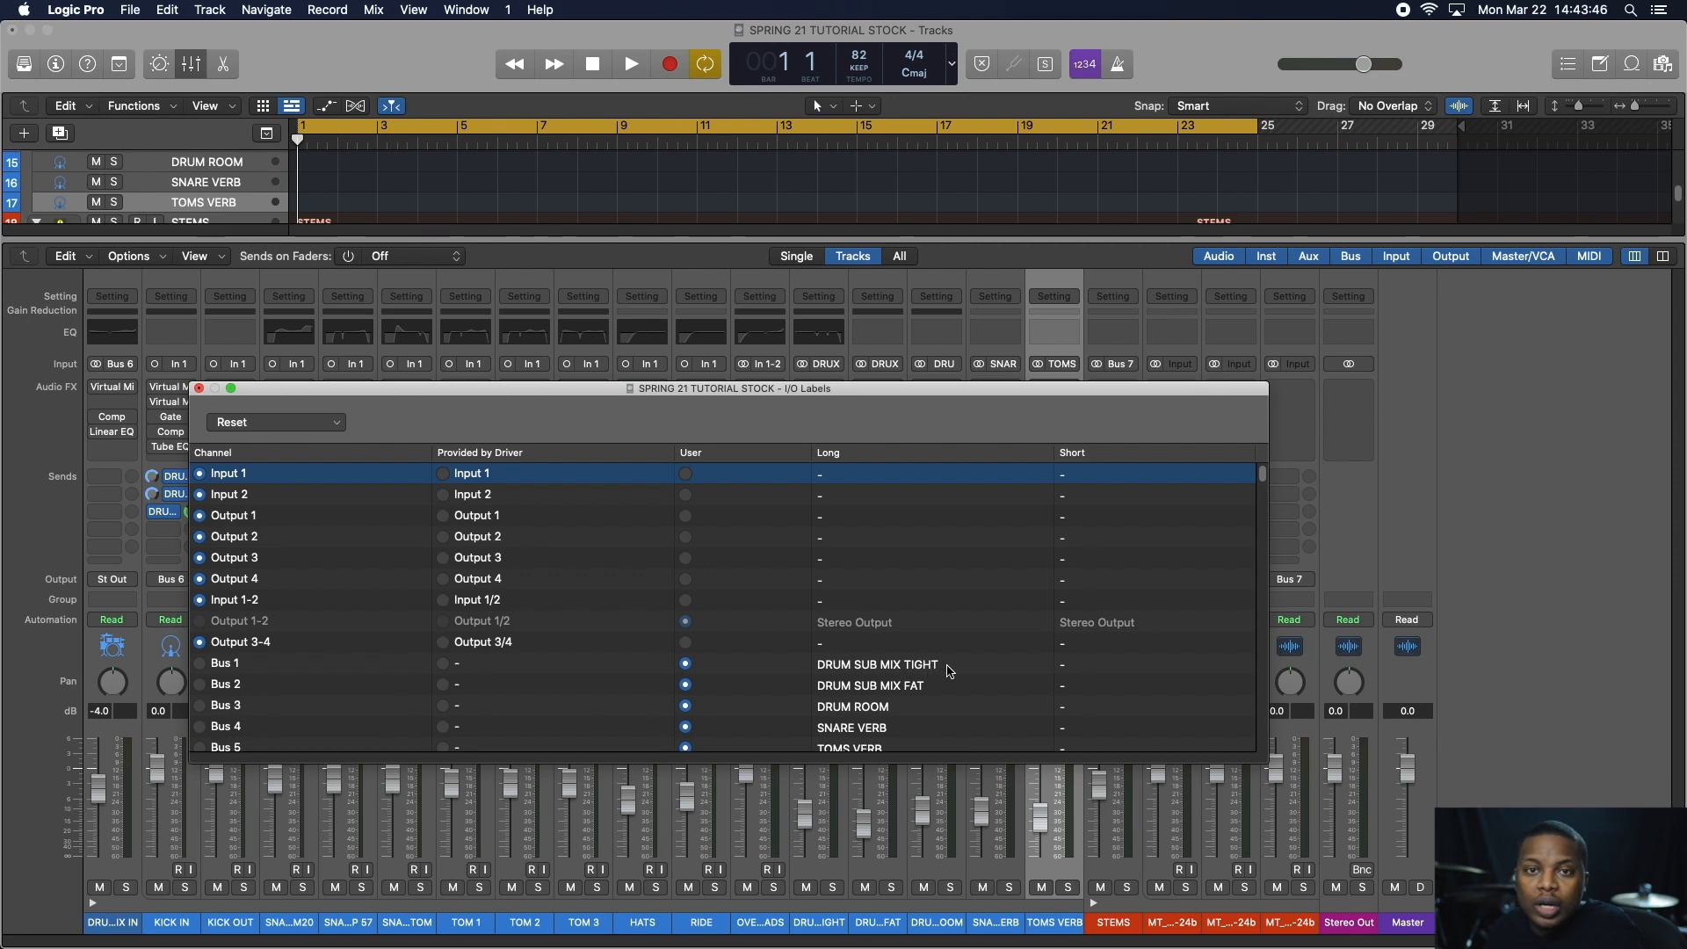
click(198, 388)
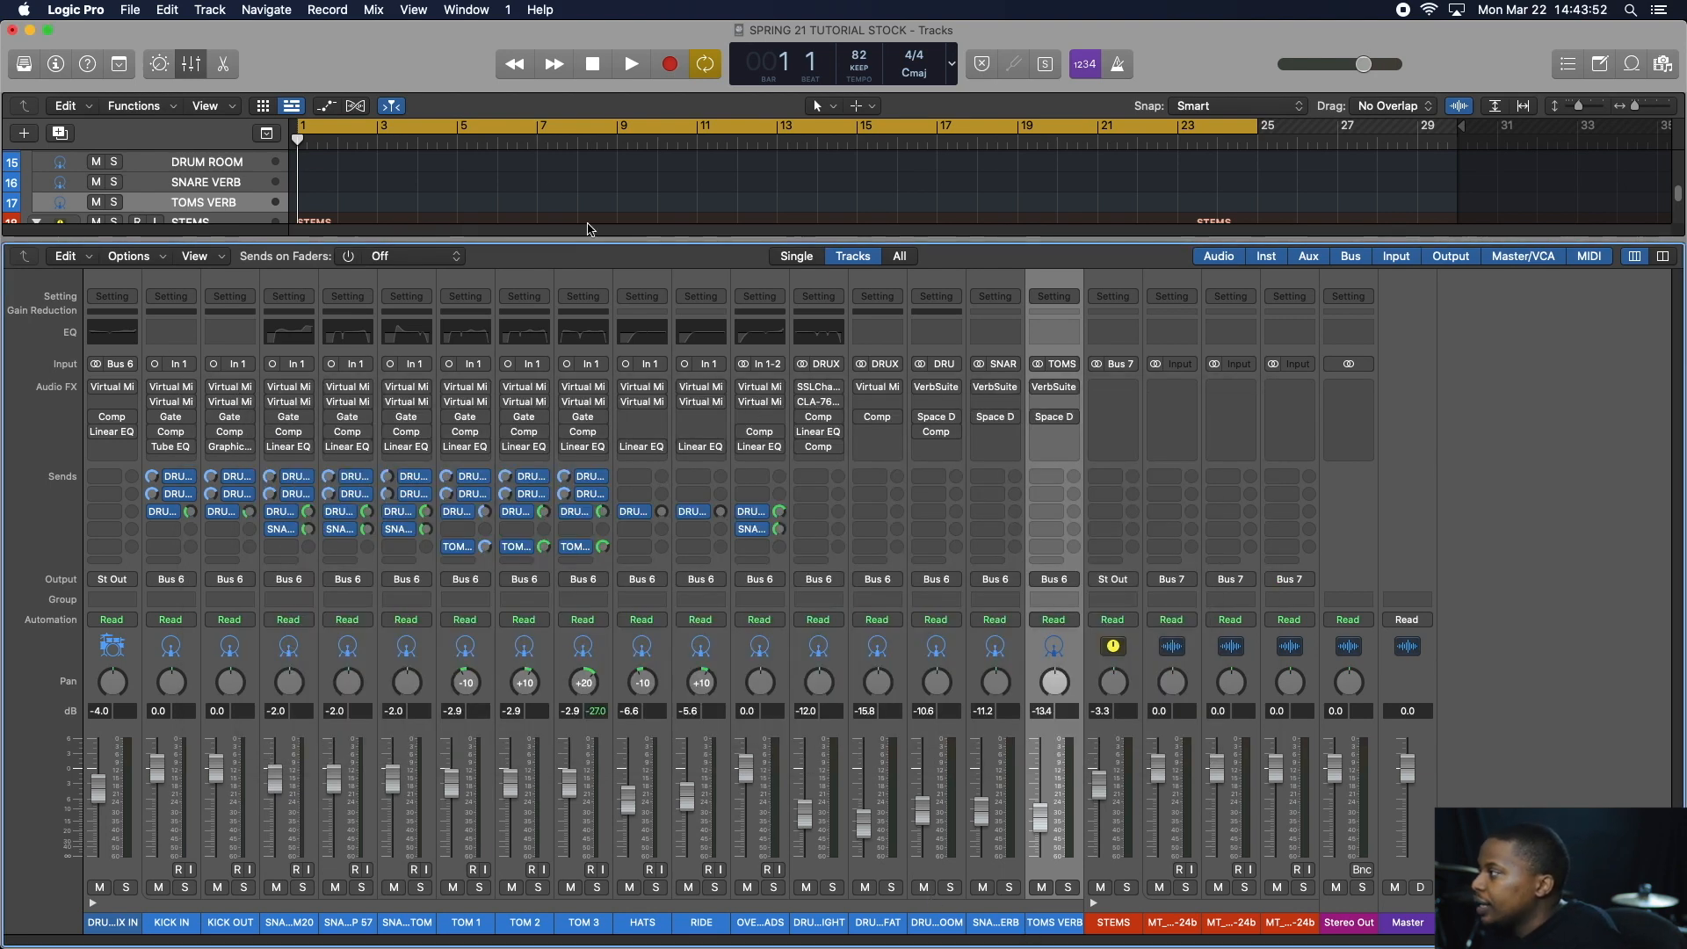
- Select the tracks from KICK IN through TOMS VERB and examine the track commands offered for them and their mixer channels
key(x)
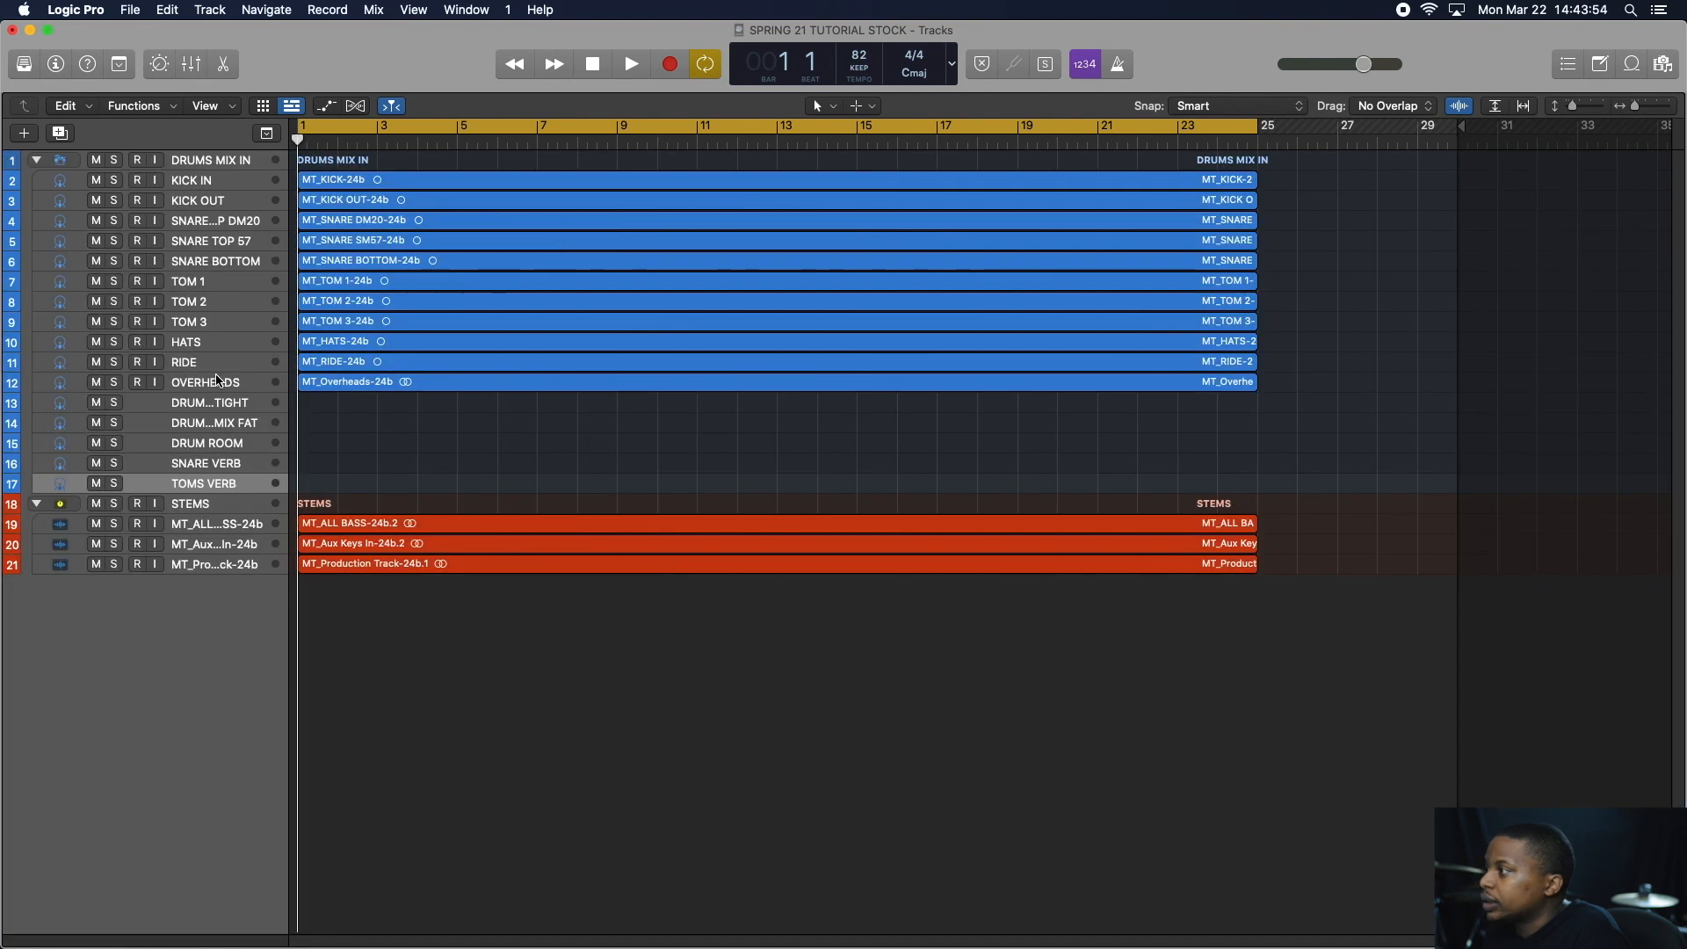
right_click(224, 188)
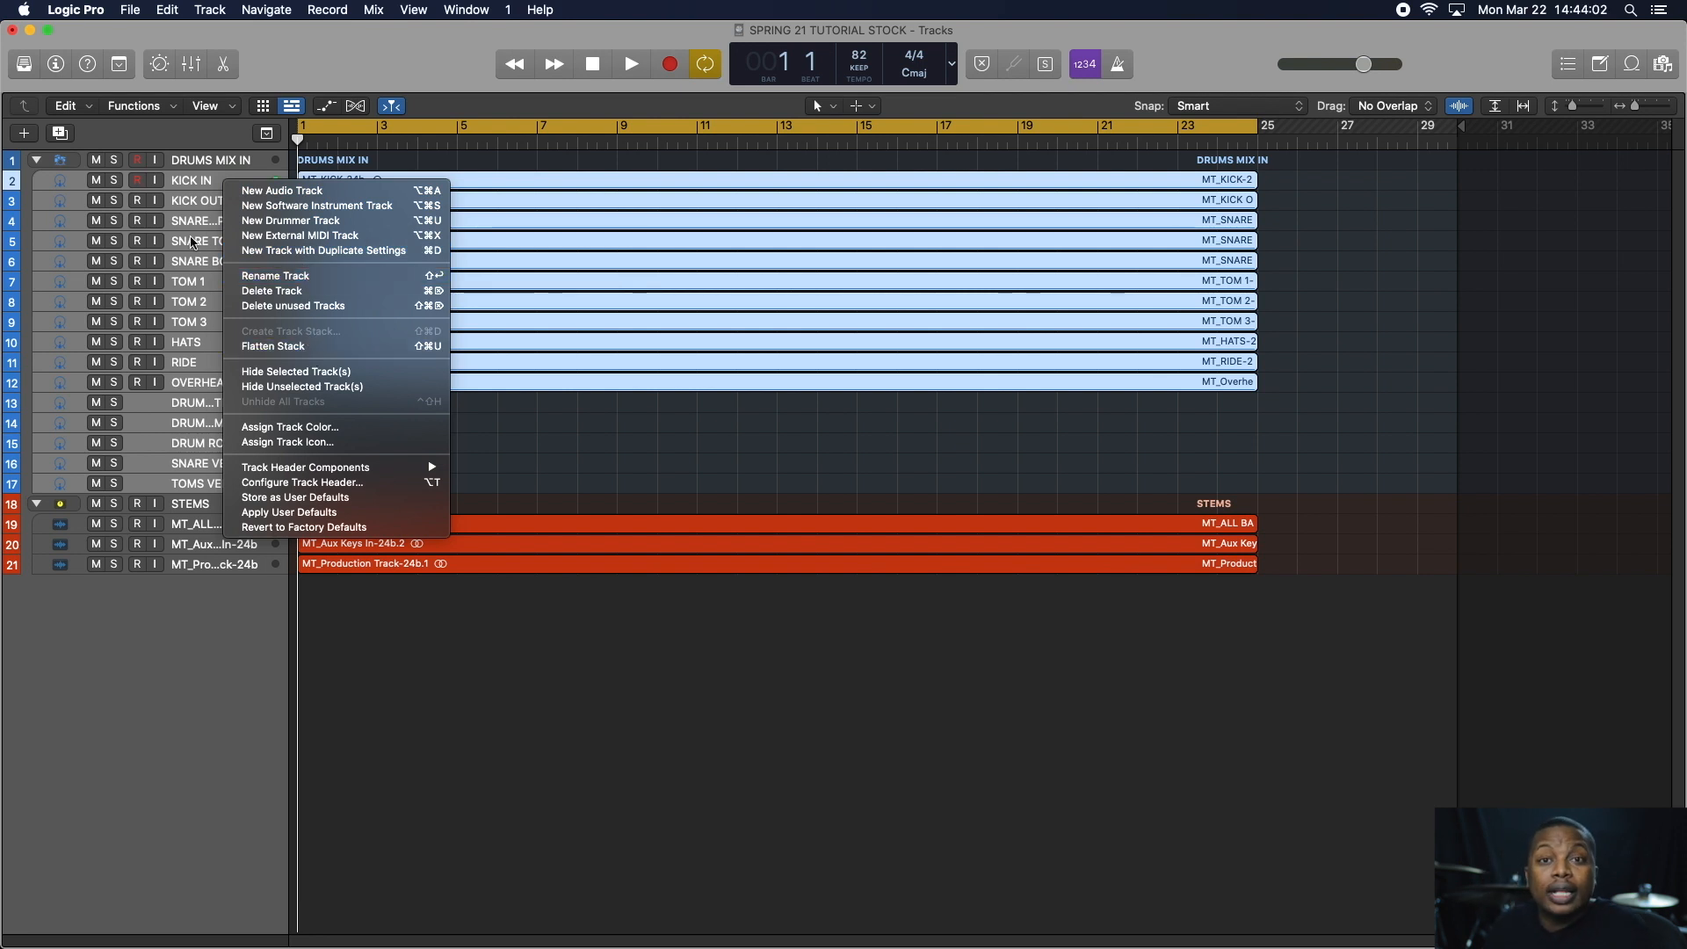
click(207, 169)
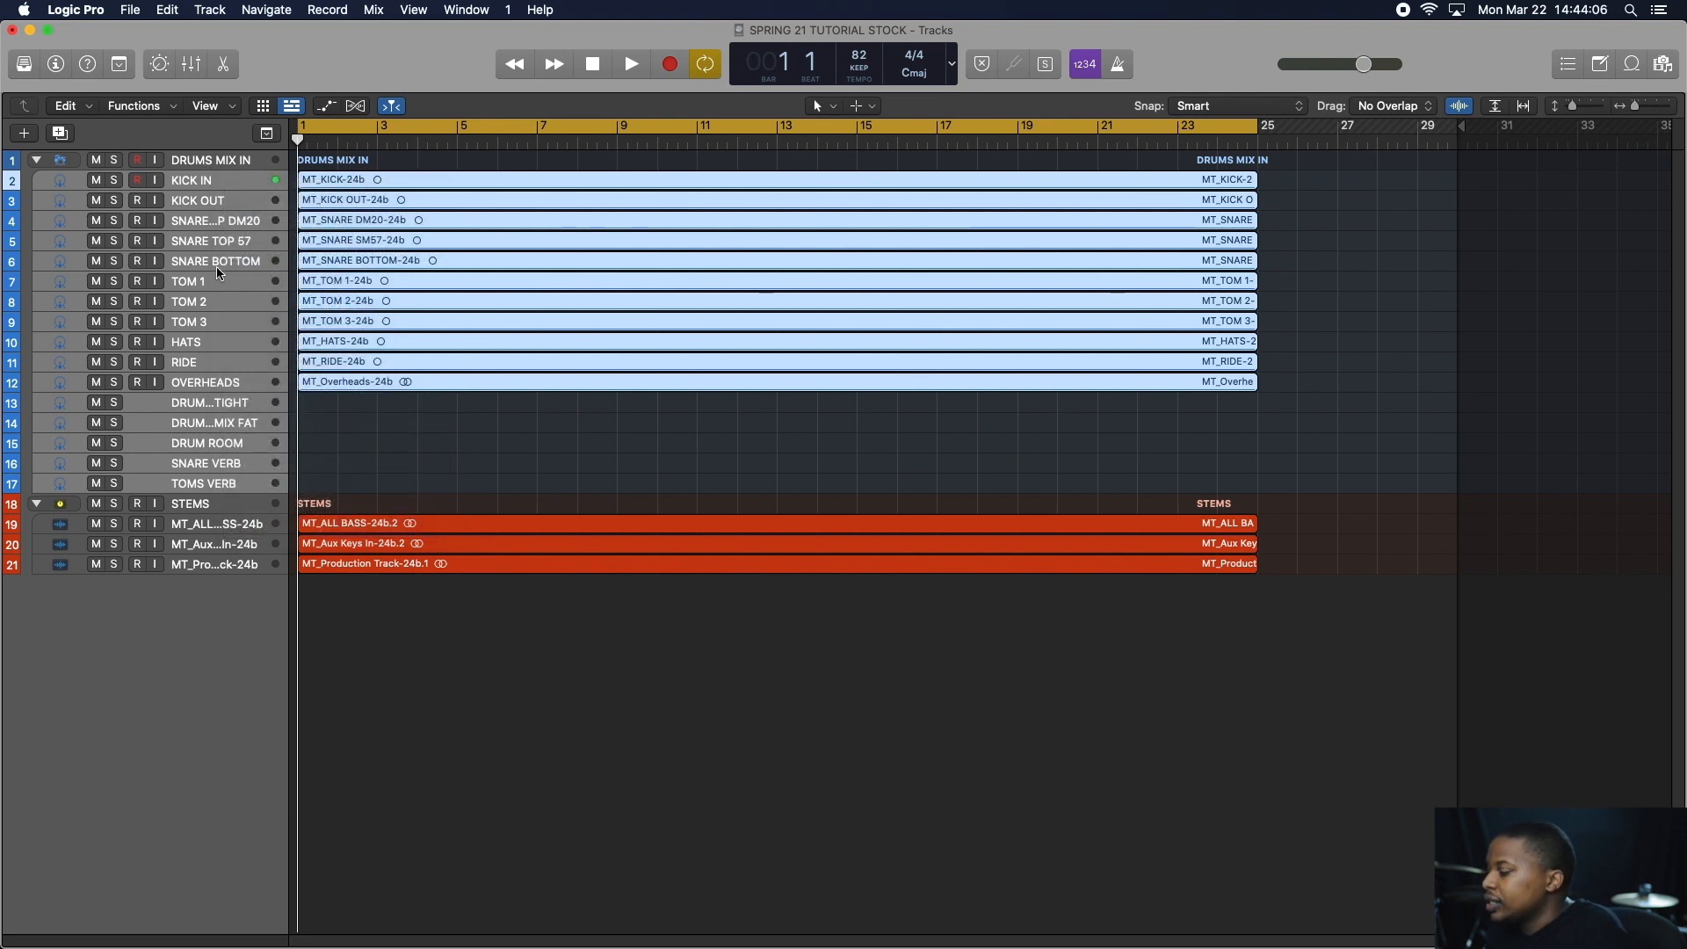
key(x)
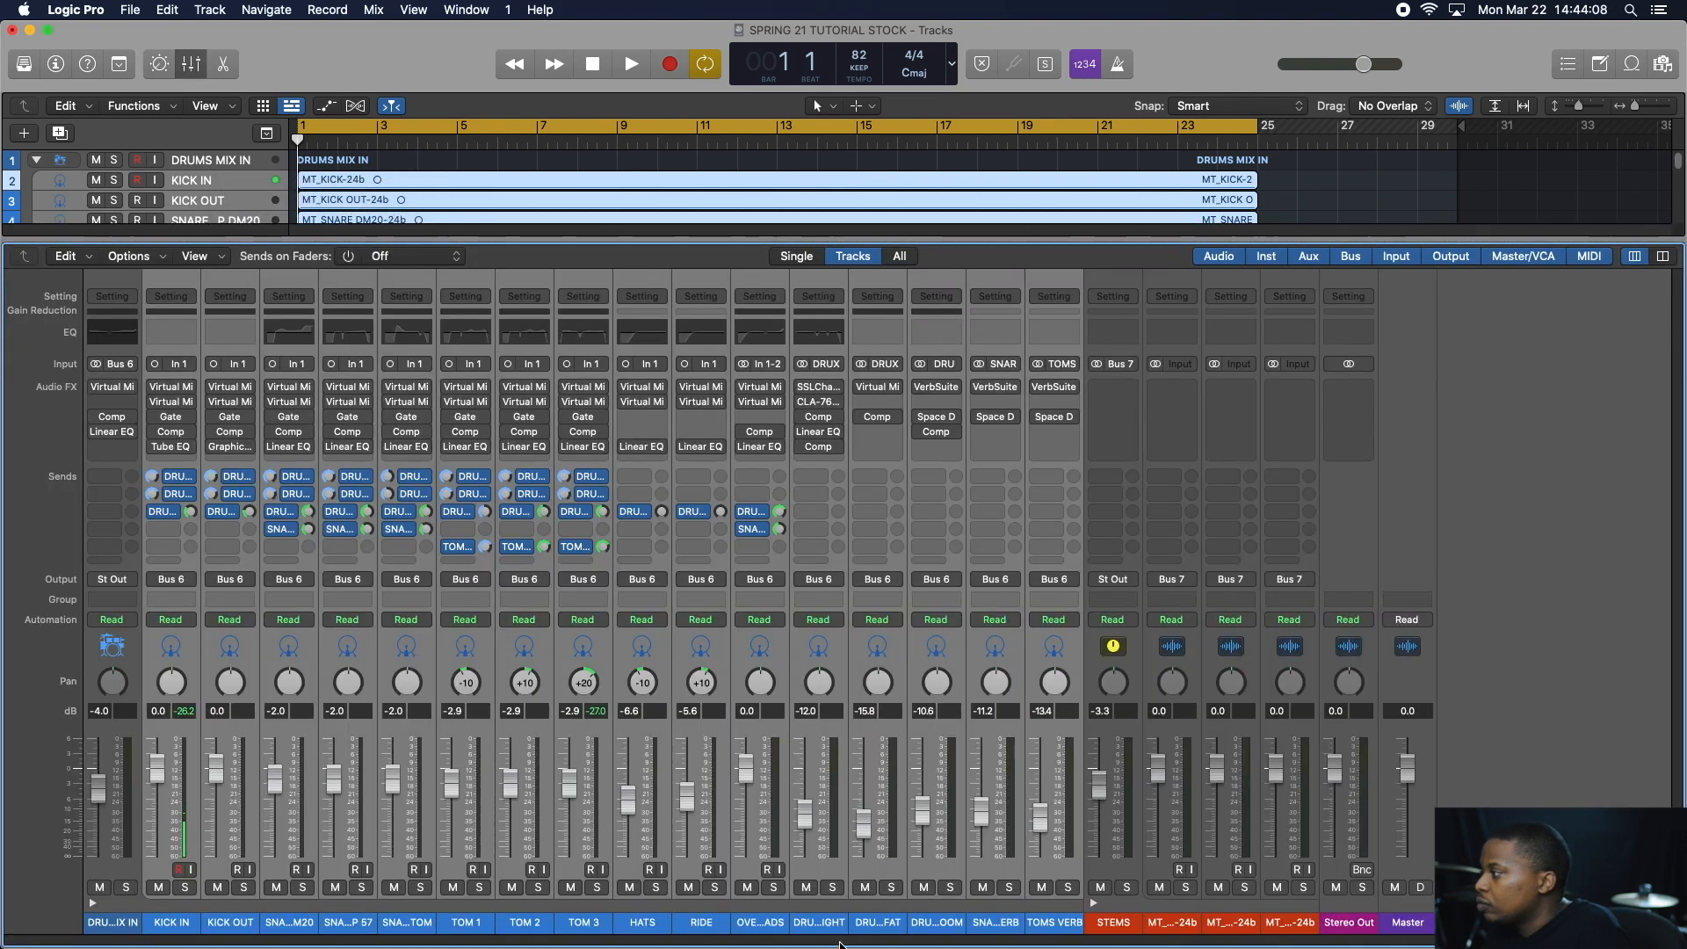
click(877, 921)
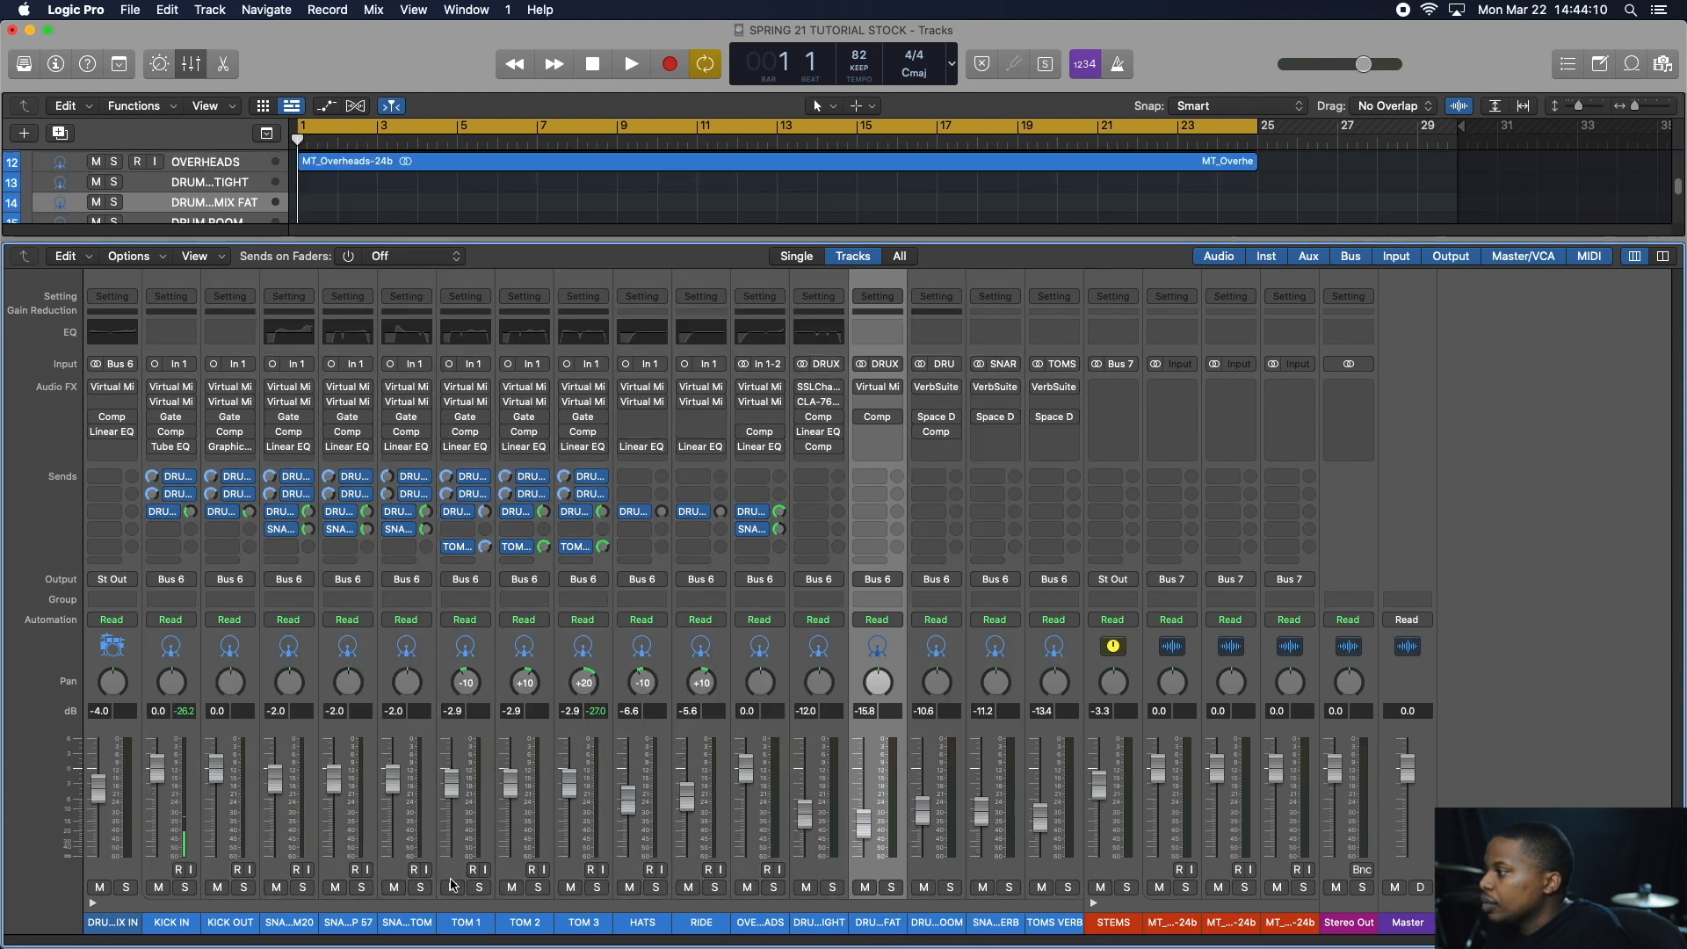
click(123, 922)
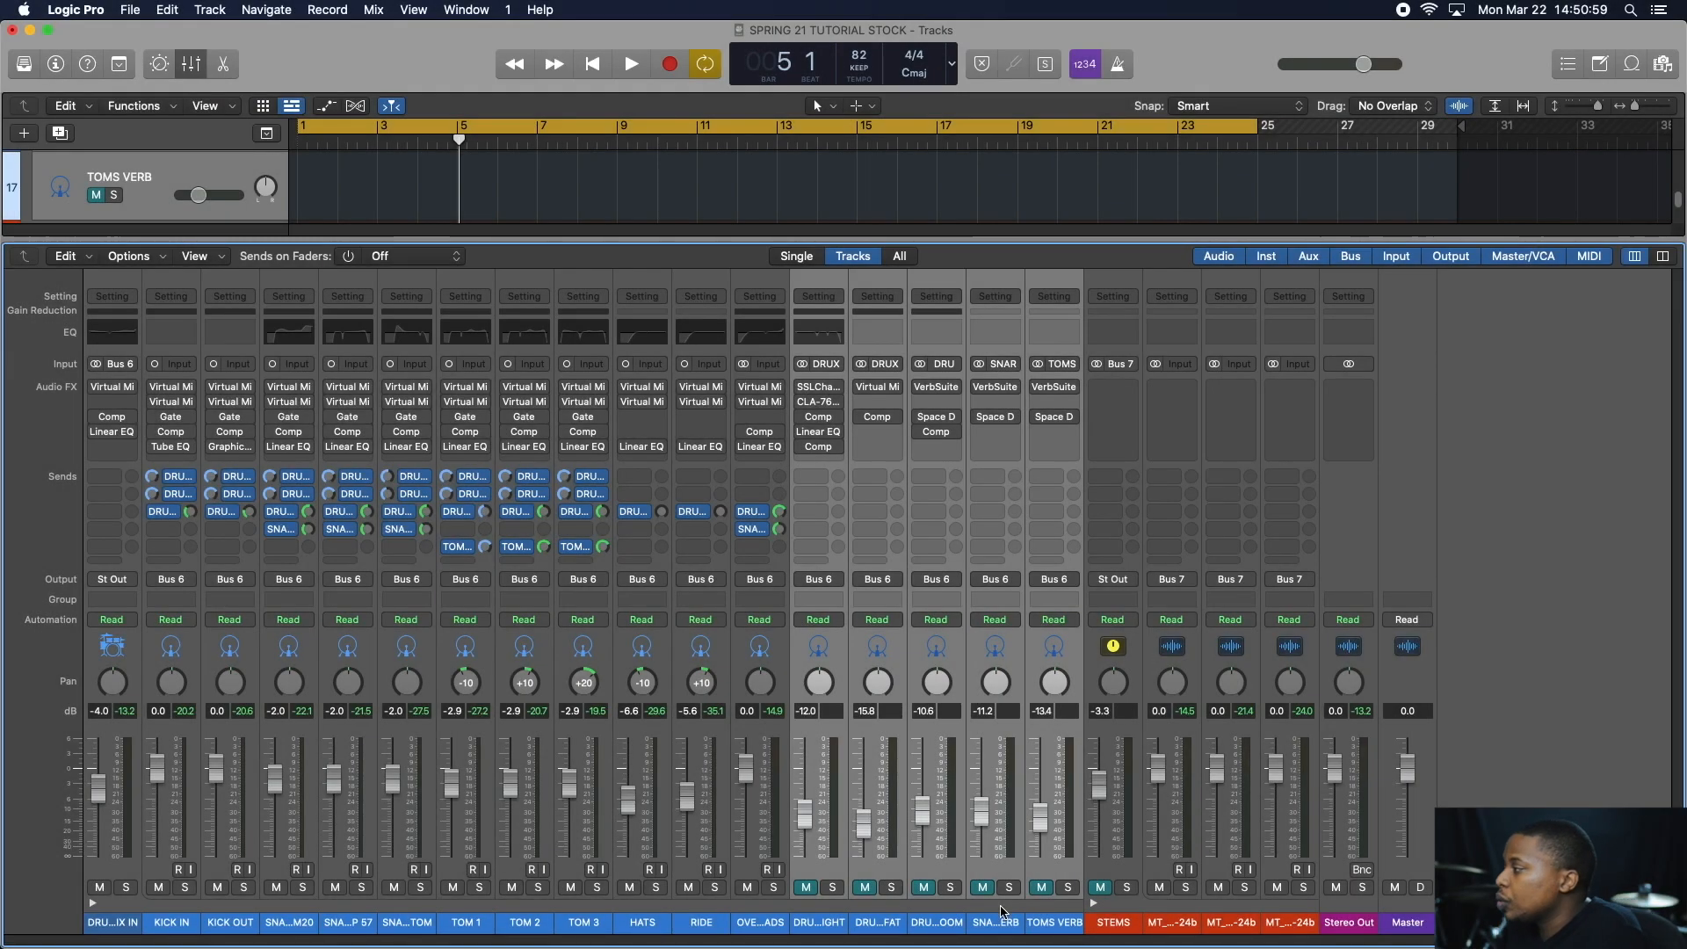
- Toggle the mutes of the five selected drum aux channels off and on, and play the song with them muted
click(1041, 887)
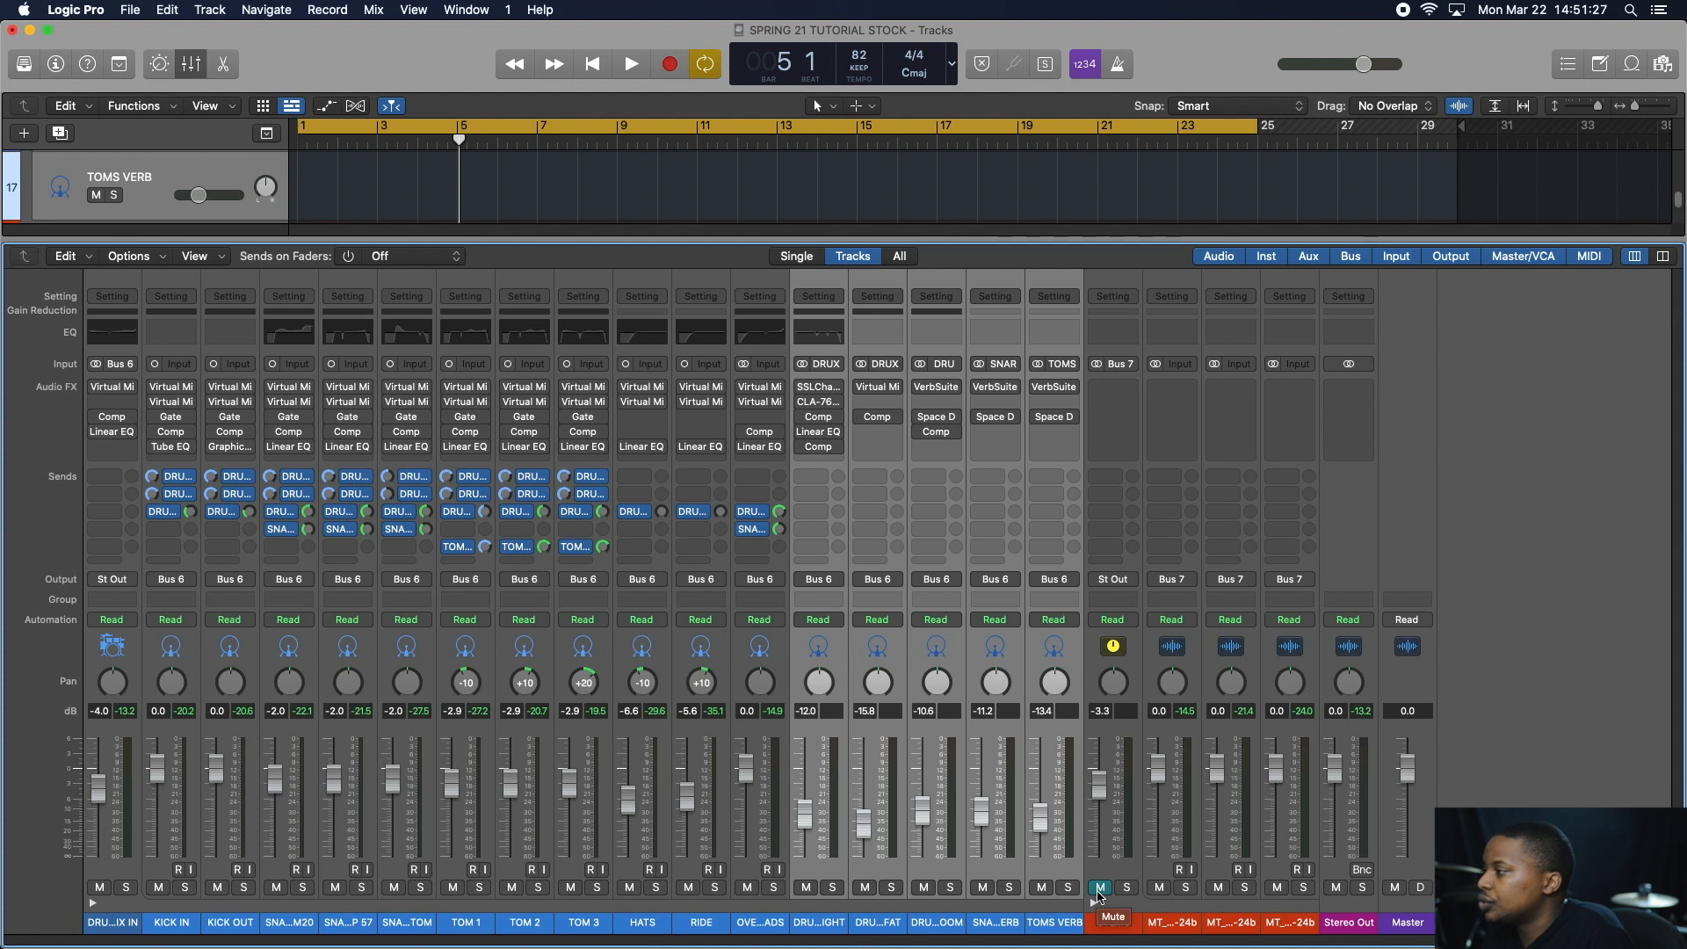
click(805, 887)
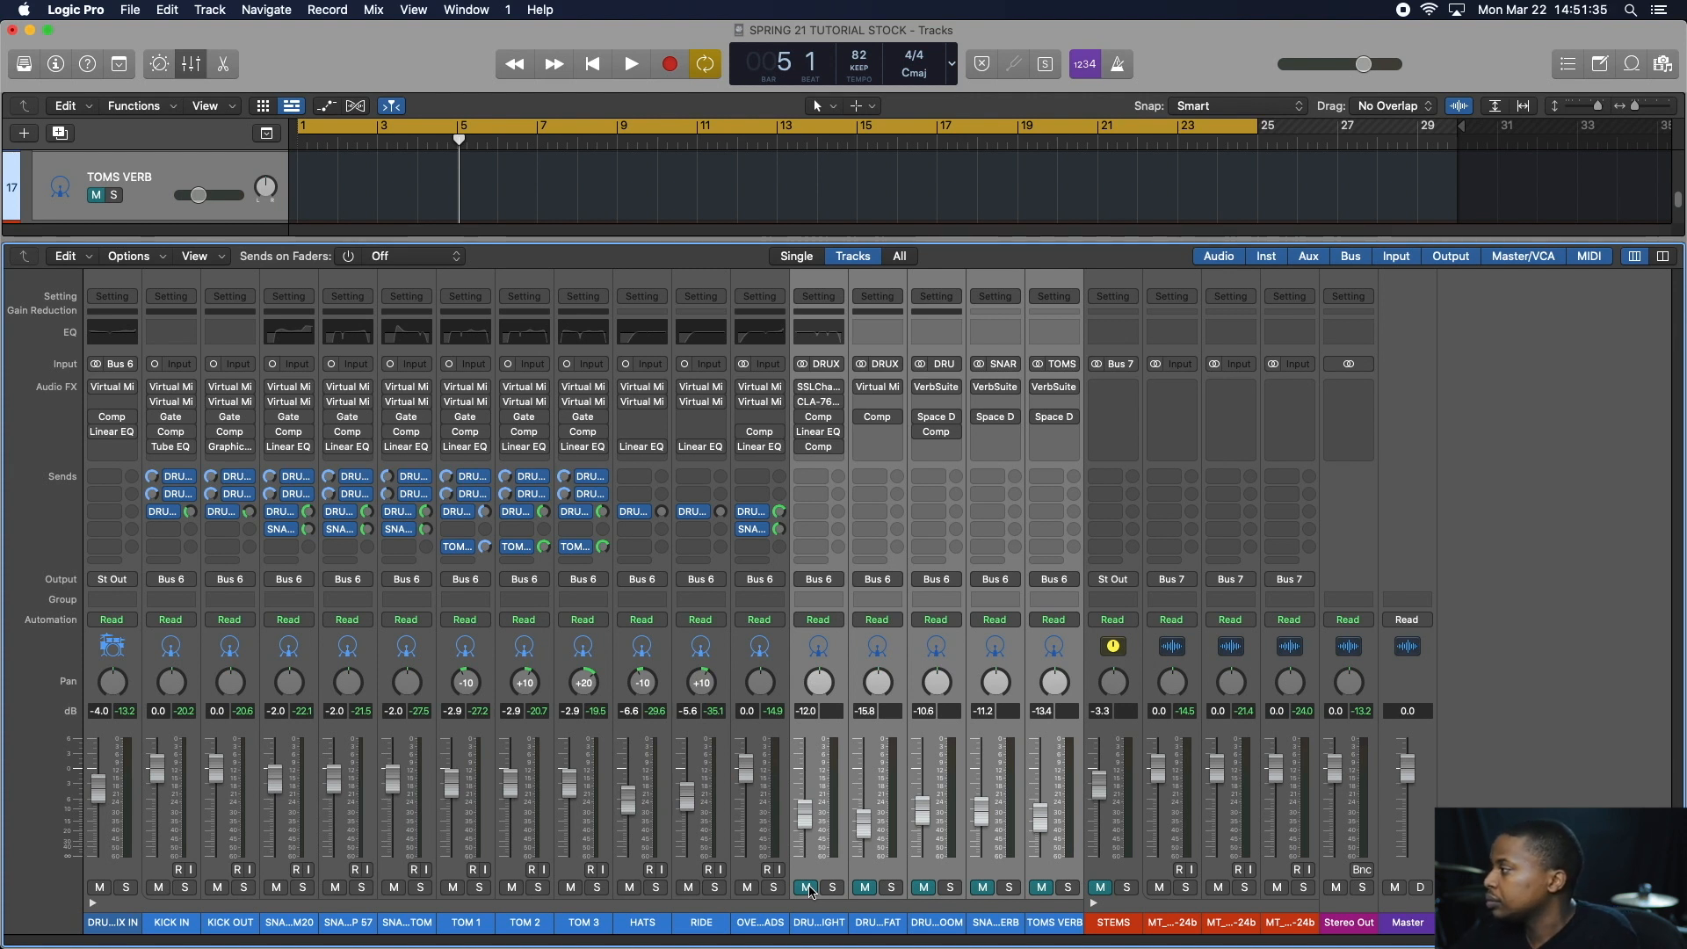
key(space)
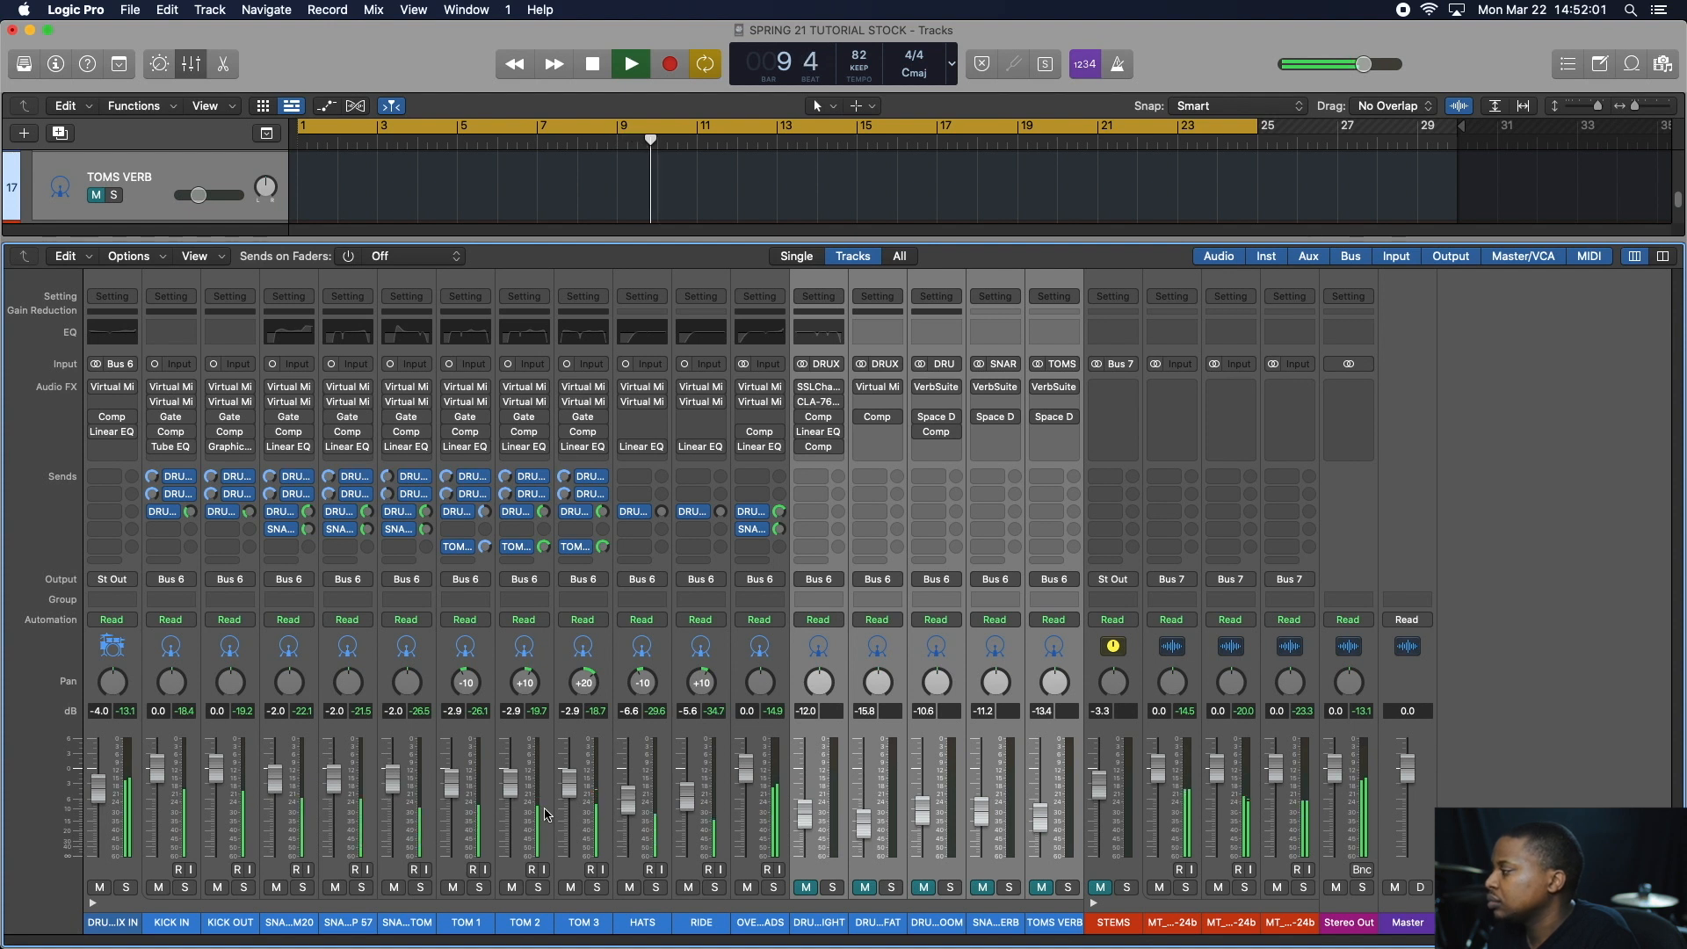
- Unmute STEMS during playback, lower its fader to -7.2 dB, stop playback and mute STEMS again
click(1105, 891)
drag(1105, 797, 1105, 827)
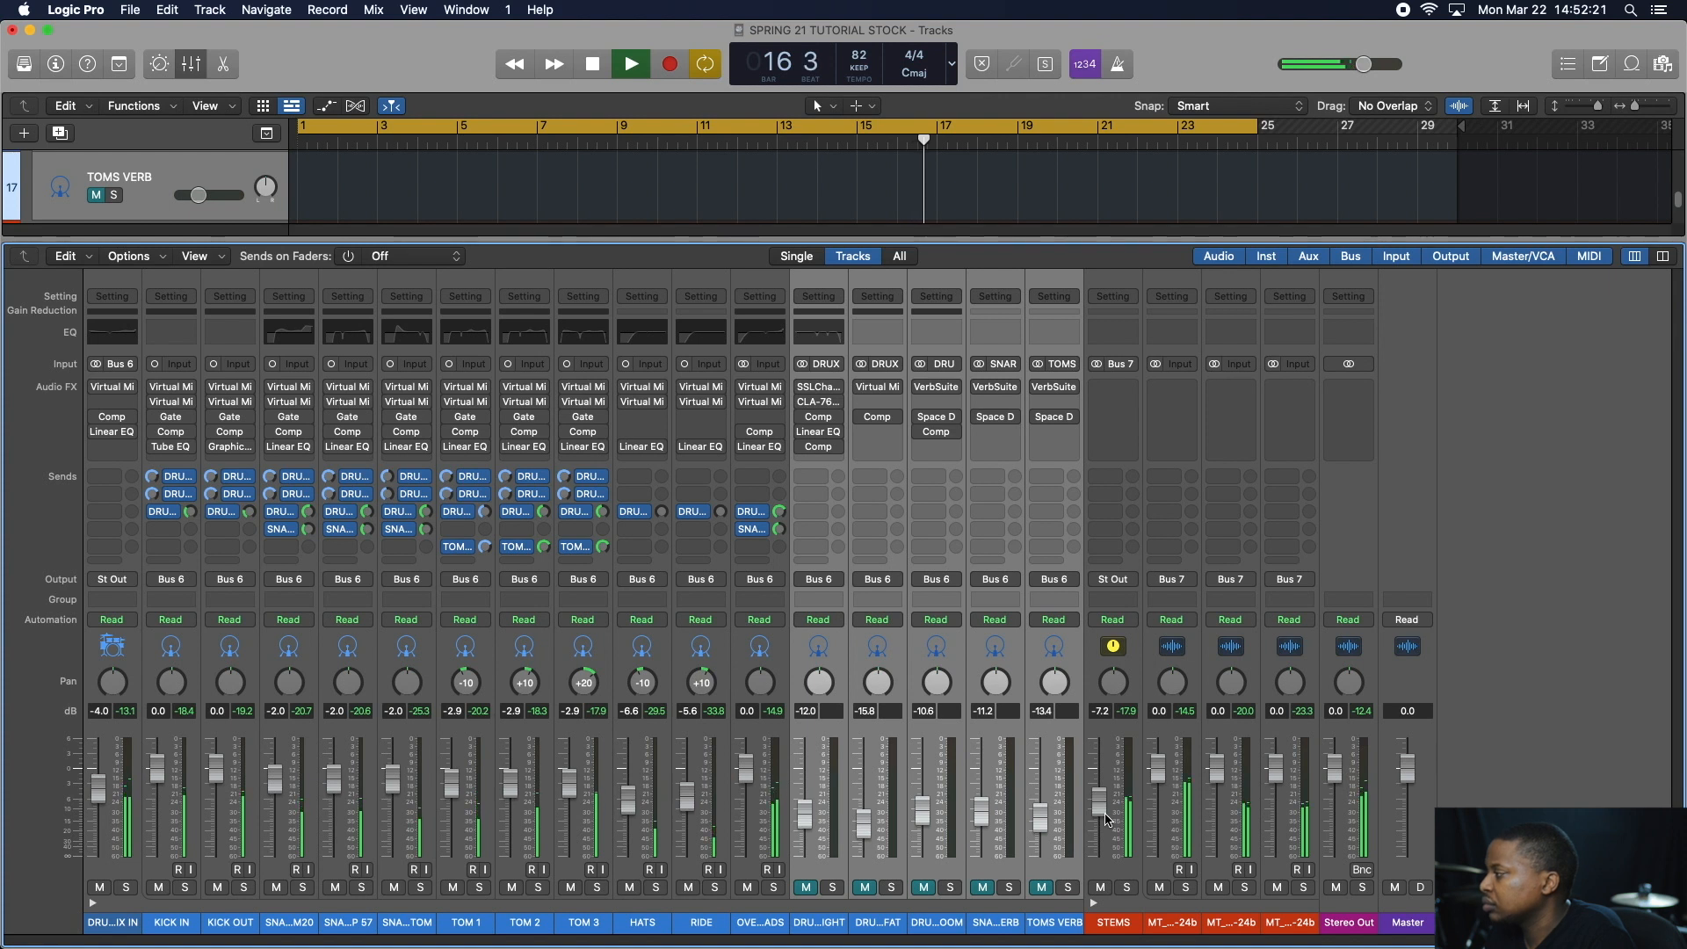
key(space)
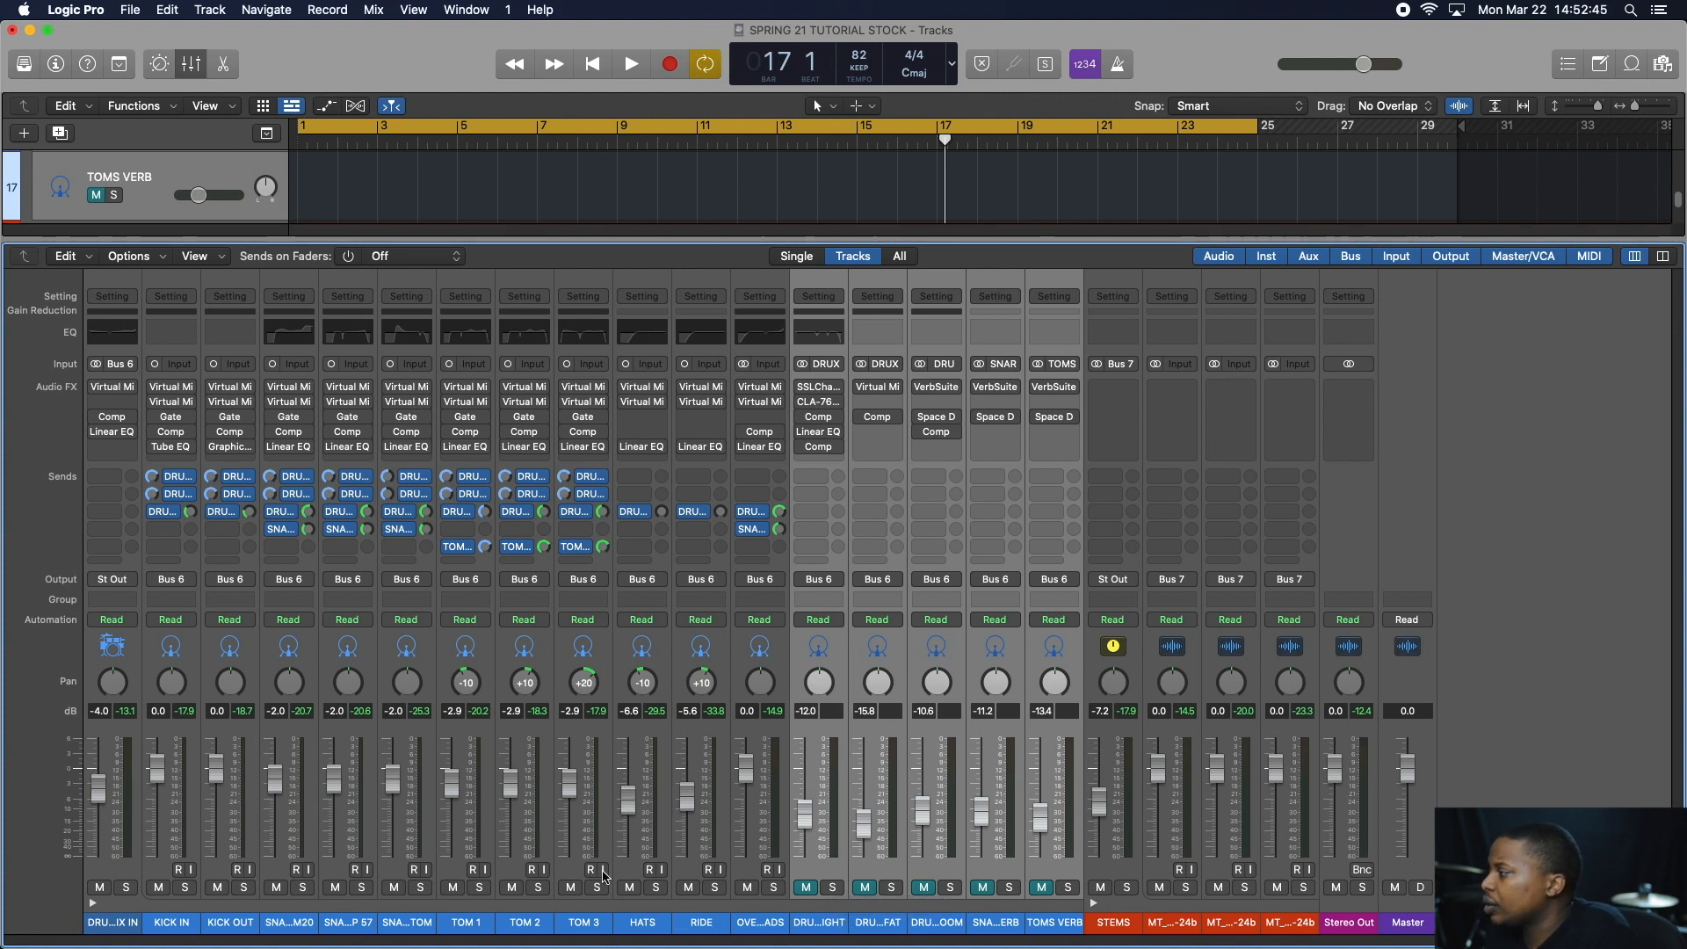
click(1101, 888)
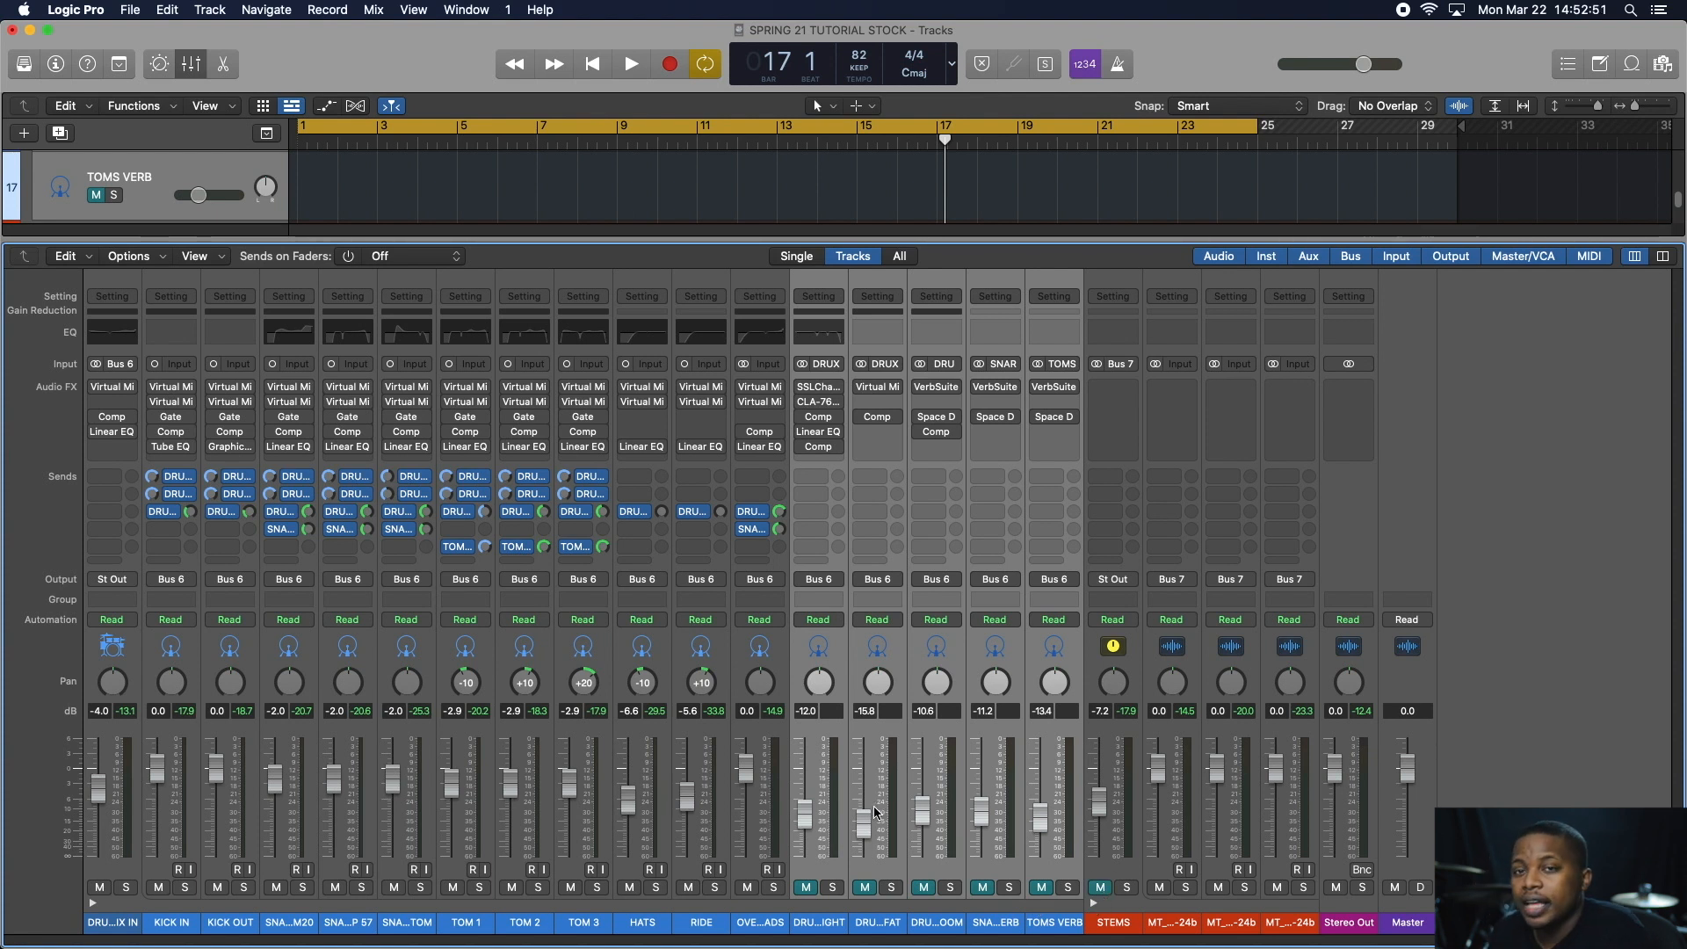
- Play the drums with OVERHEADS soloed together with each of the three snare channels in turn, stop playback and unsolo the last snare
key(space)
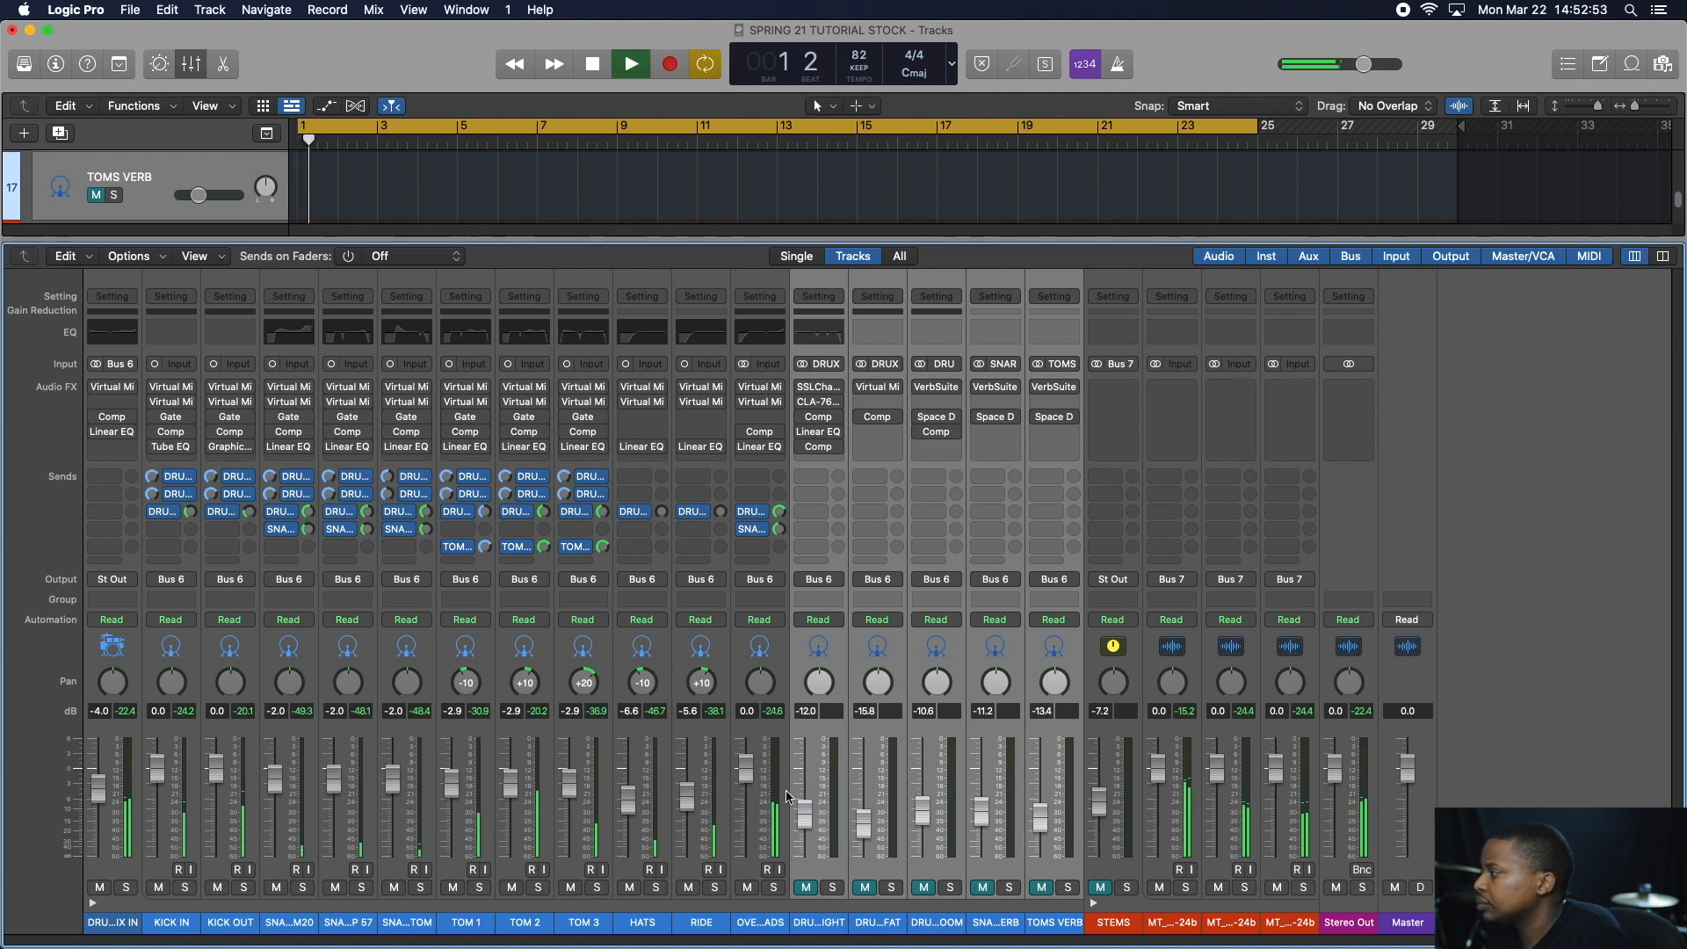
click(774, 891)
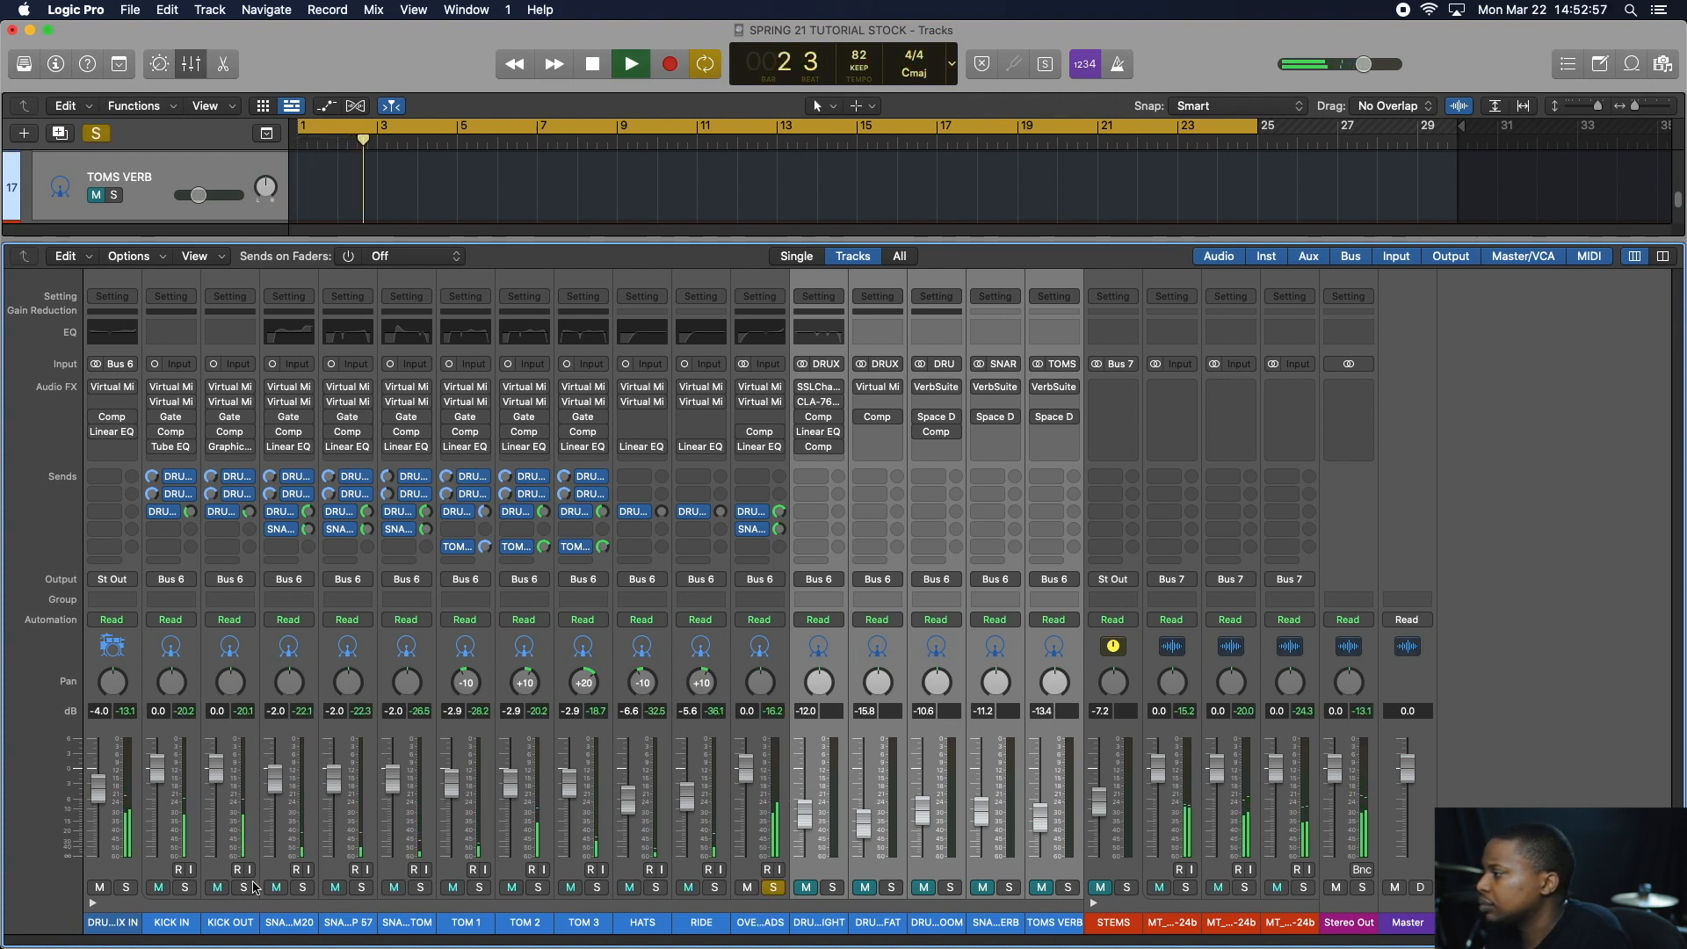
click(302, 888)
mouse_move(774, 448)
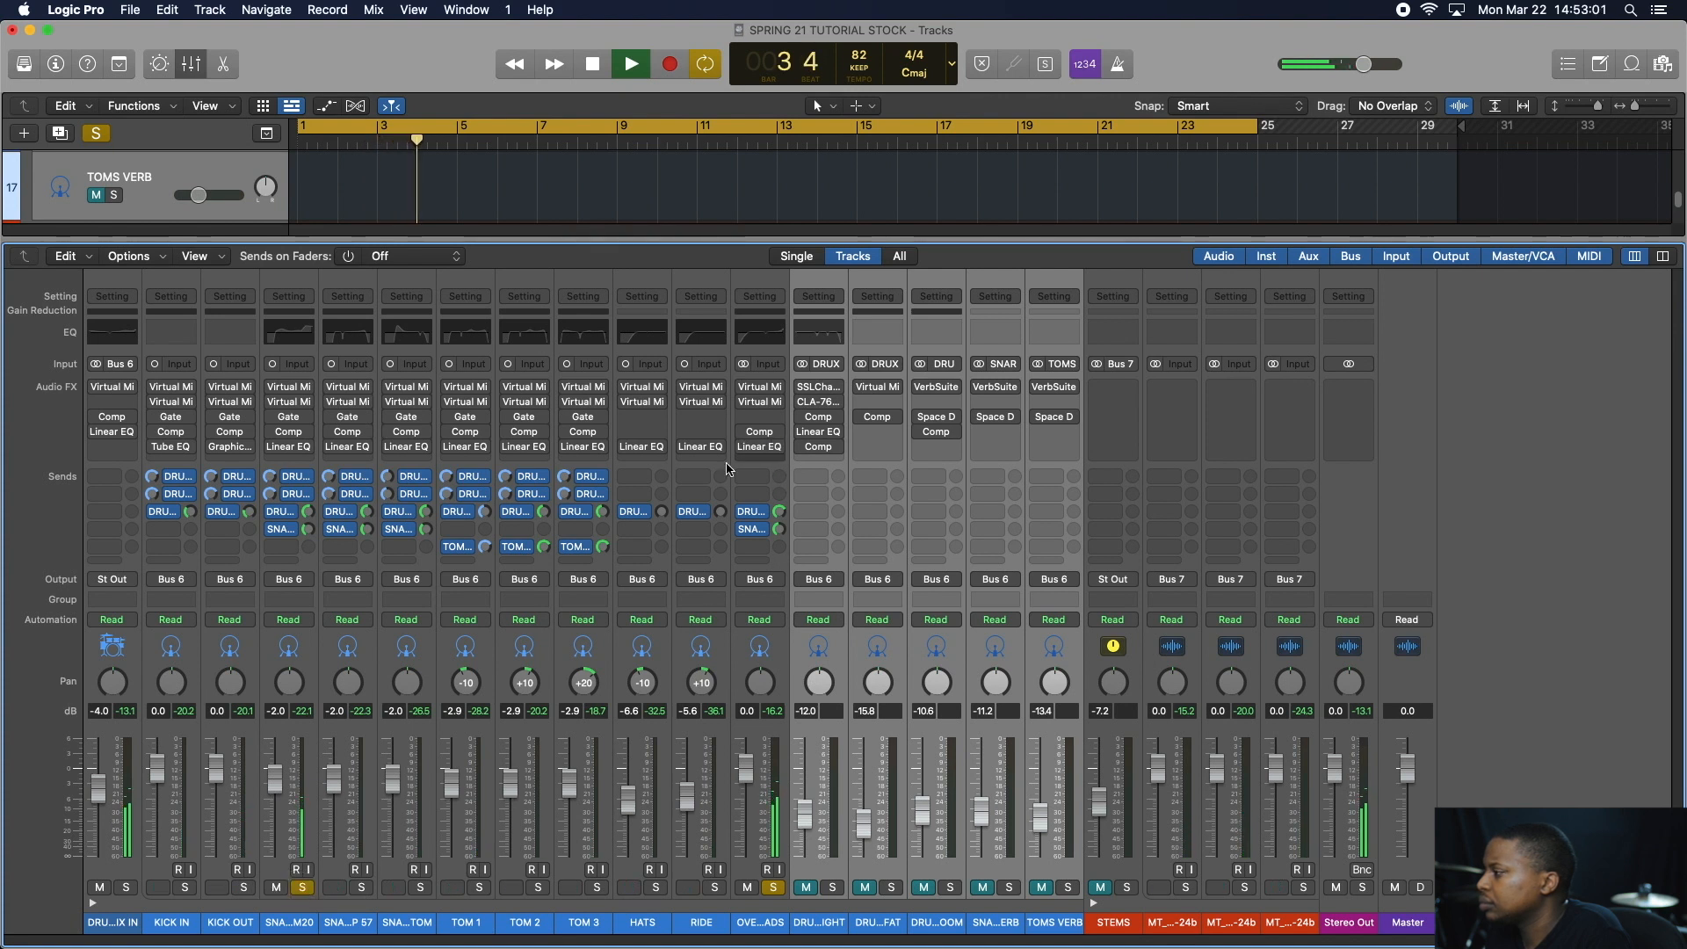
click(361, 887)
click(303, 887)
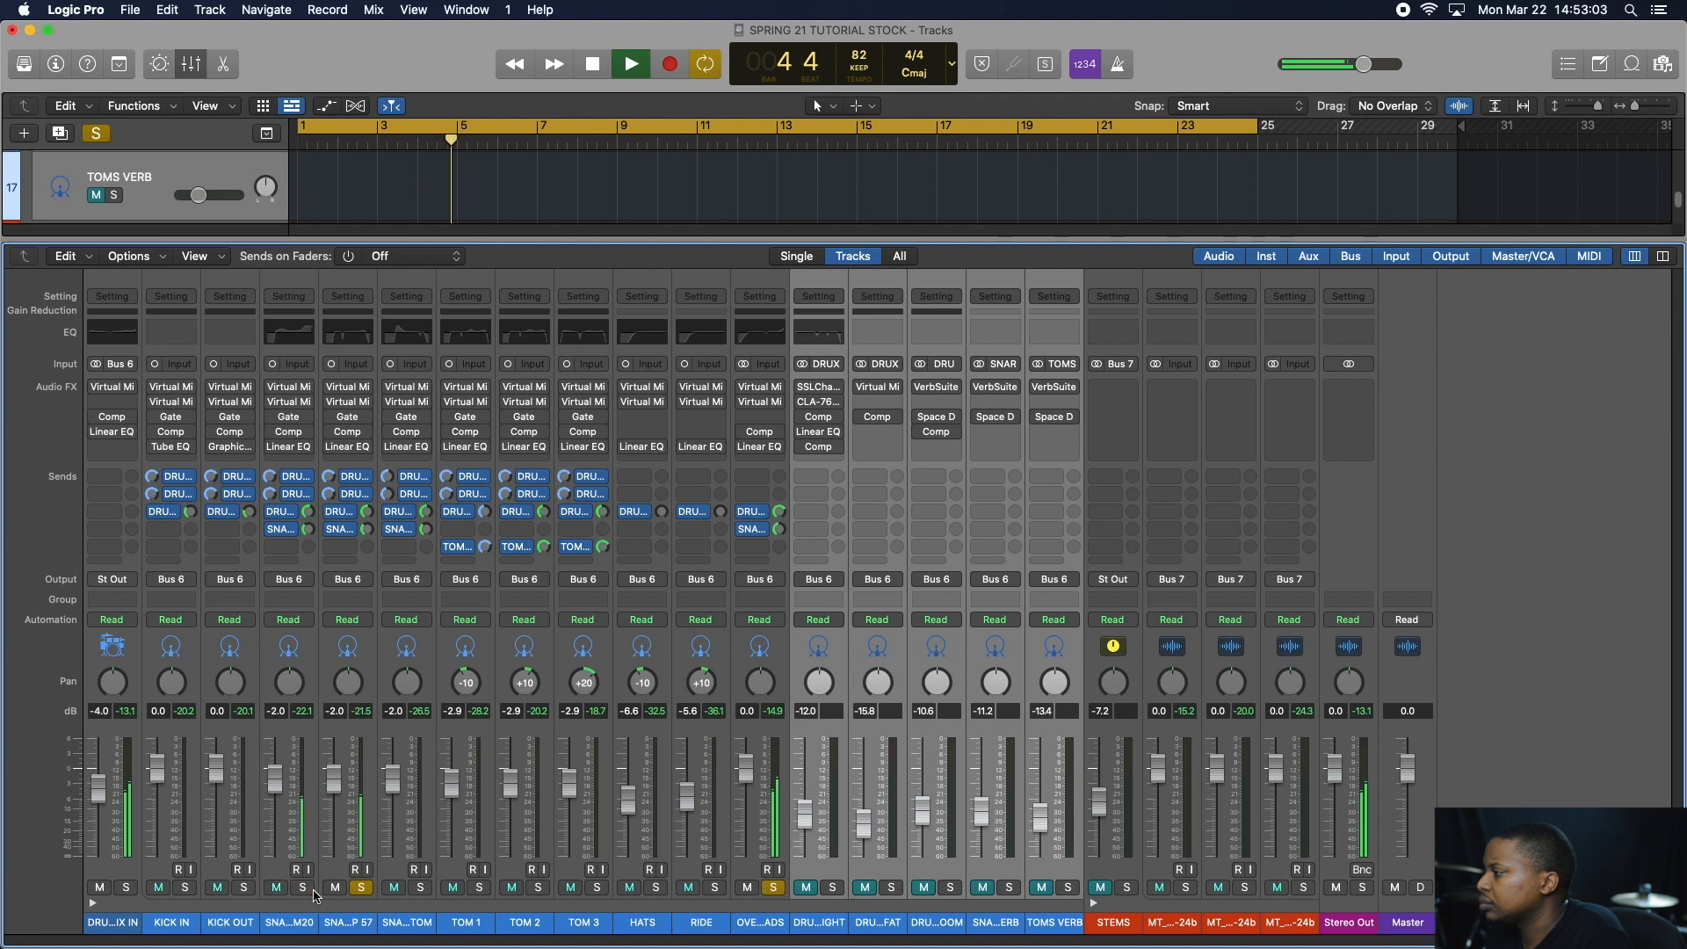
click(421, 890)
click(358, 890)
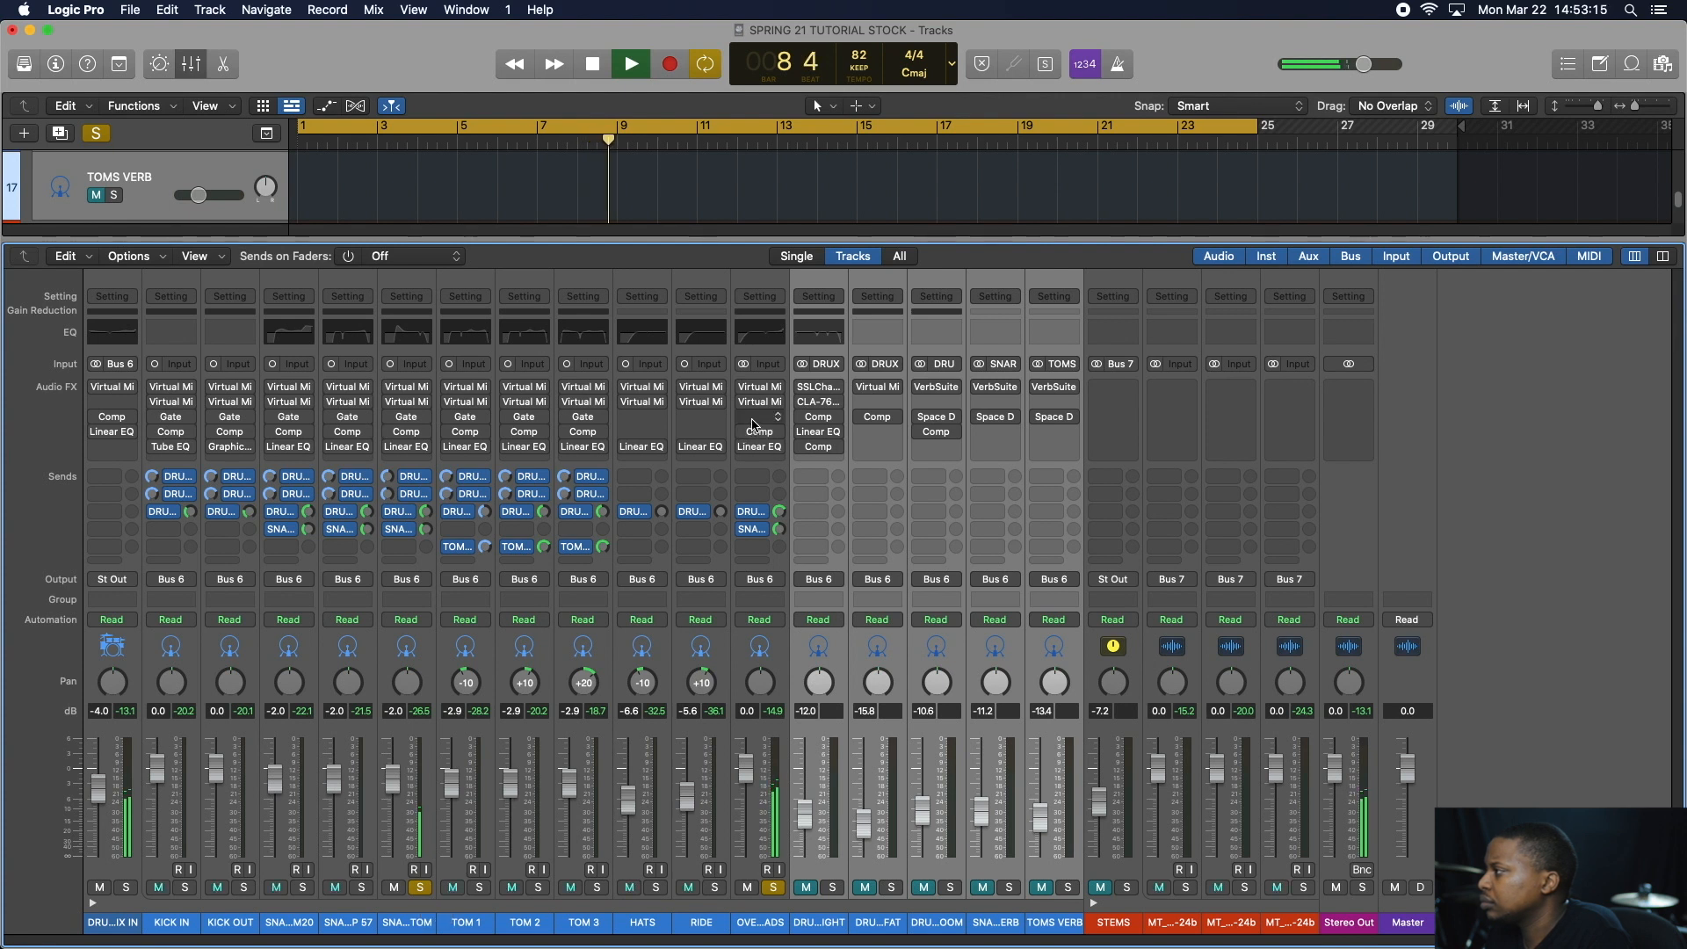
key(space)
click(422, 888)
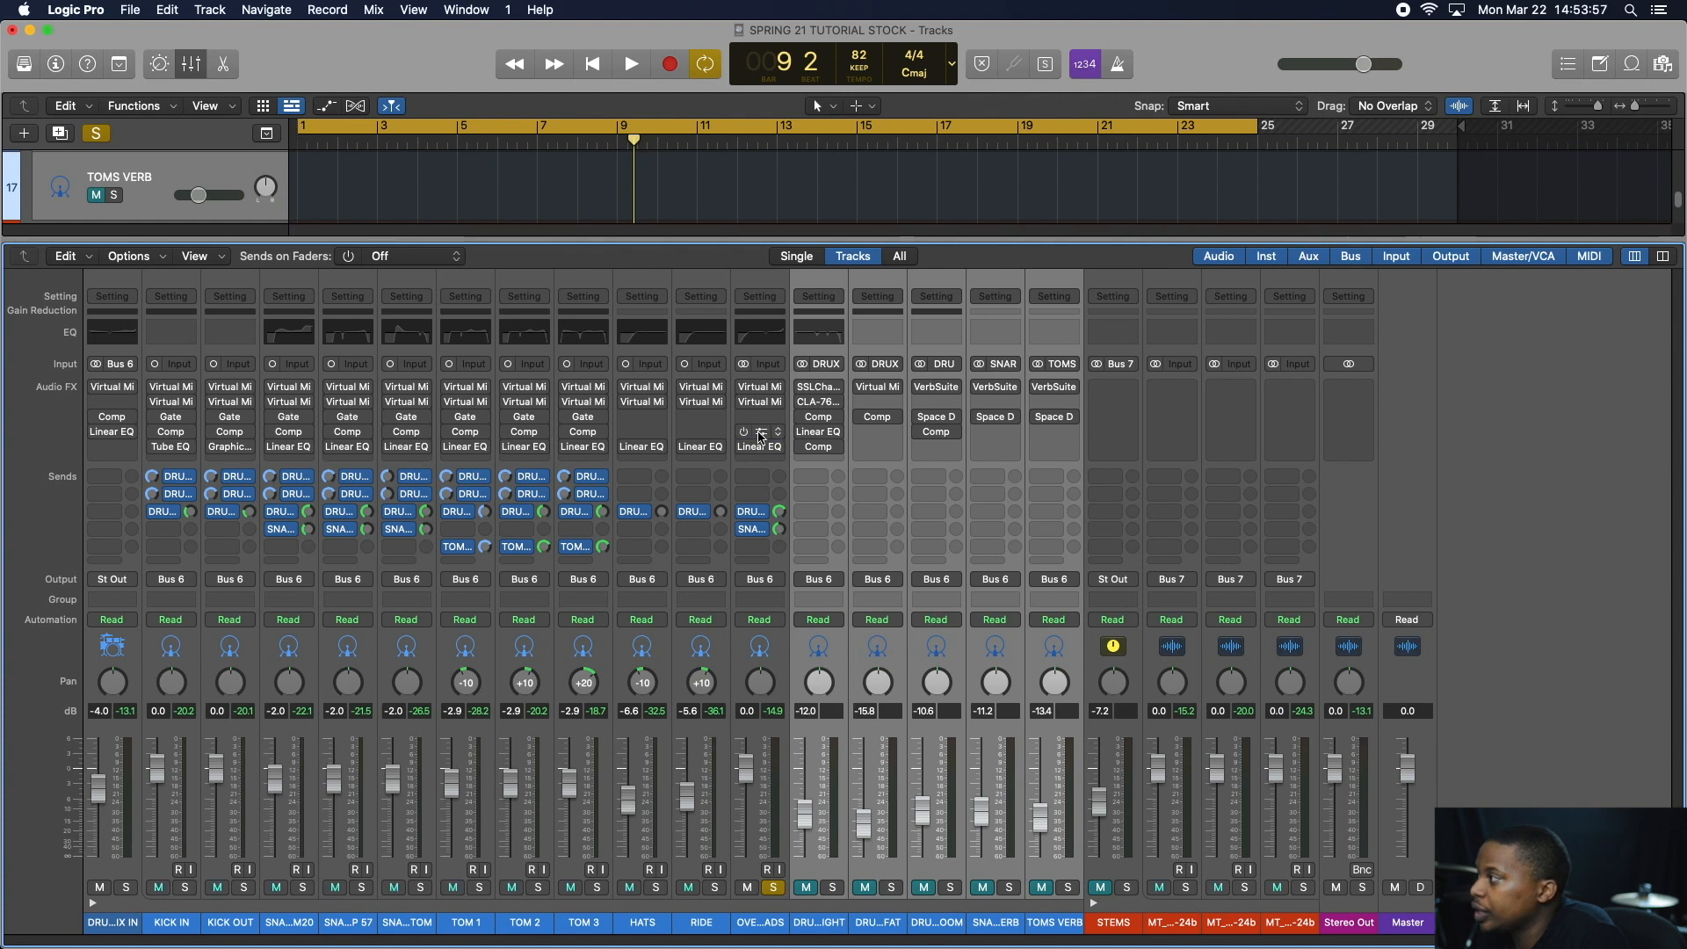
- Insert a stereo Gain plug-in in the empty effect slot of the OVERHEADS channel
click(760, 418)
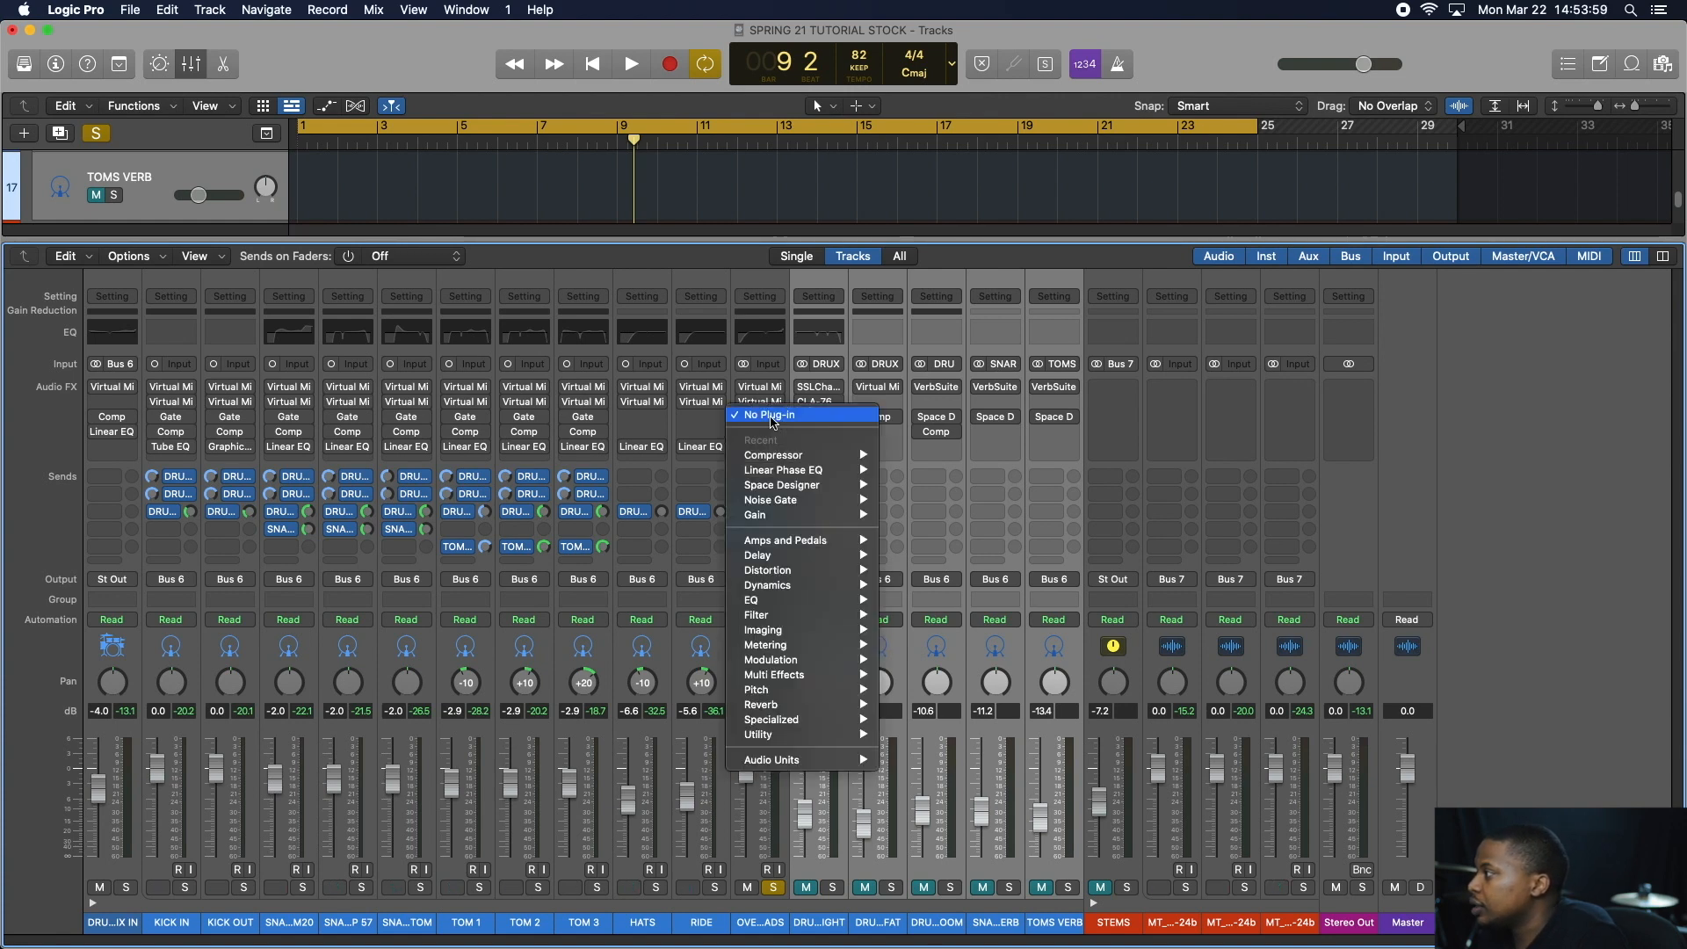
mouse_move(817, 516)
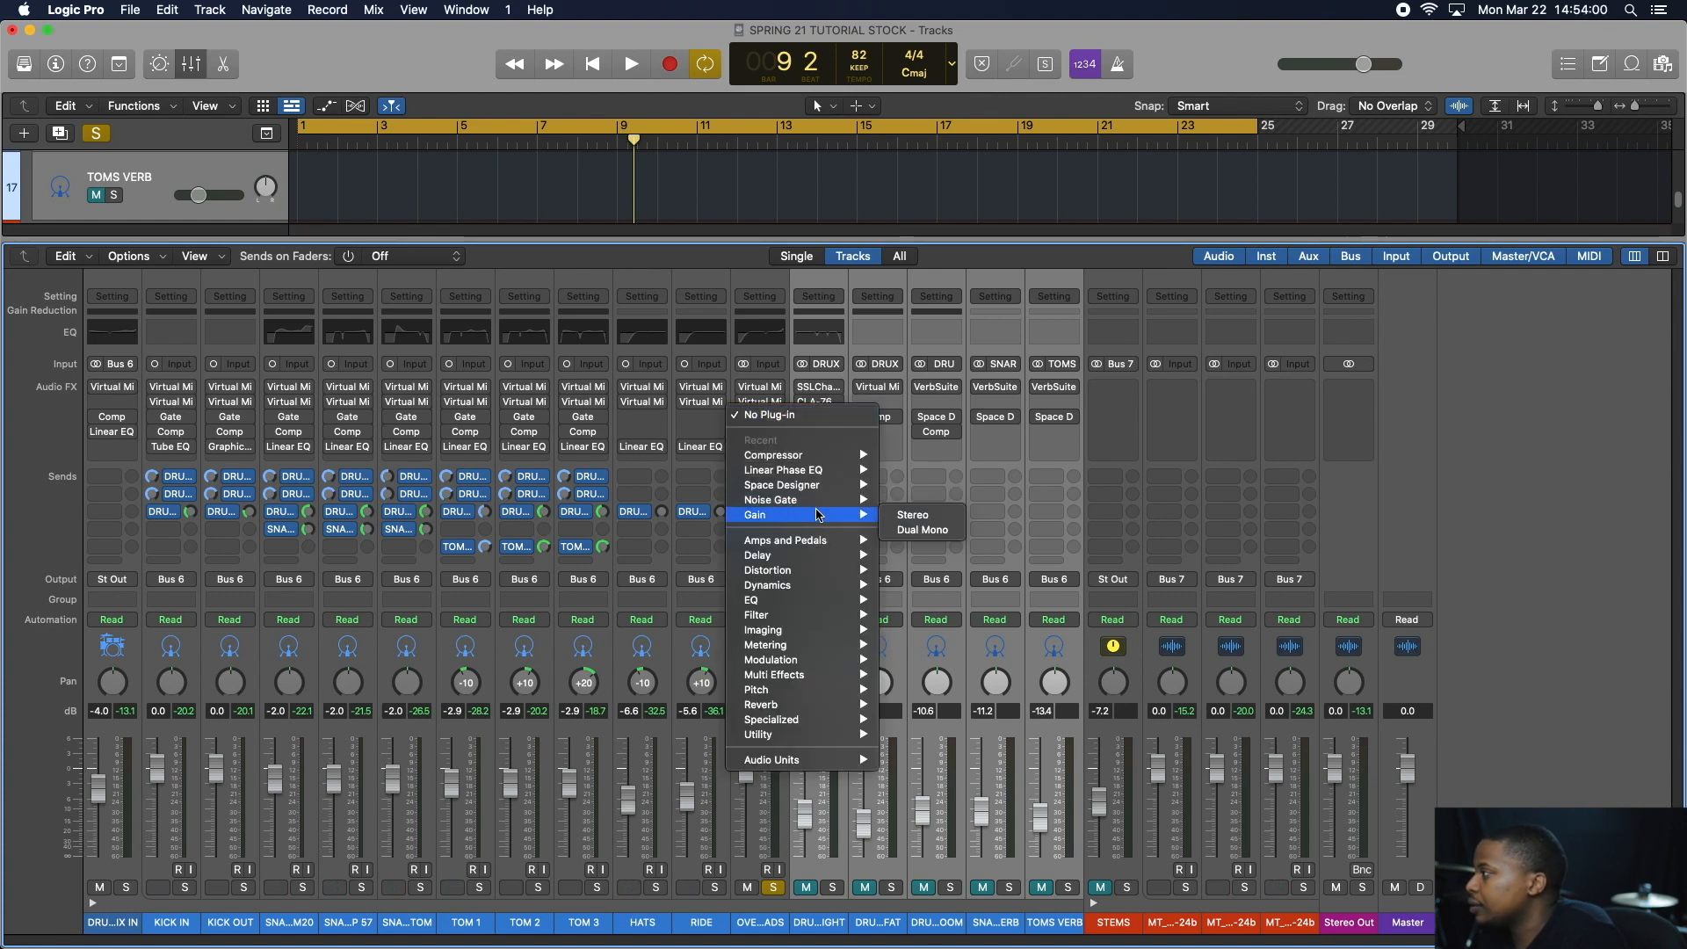
click(905, 516)
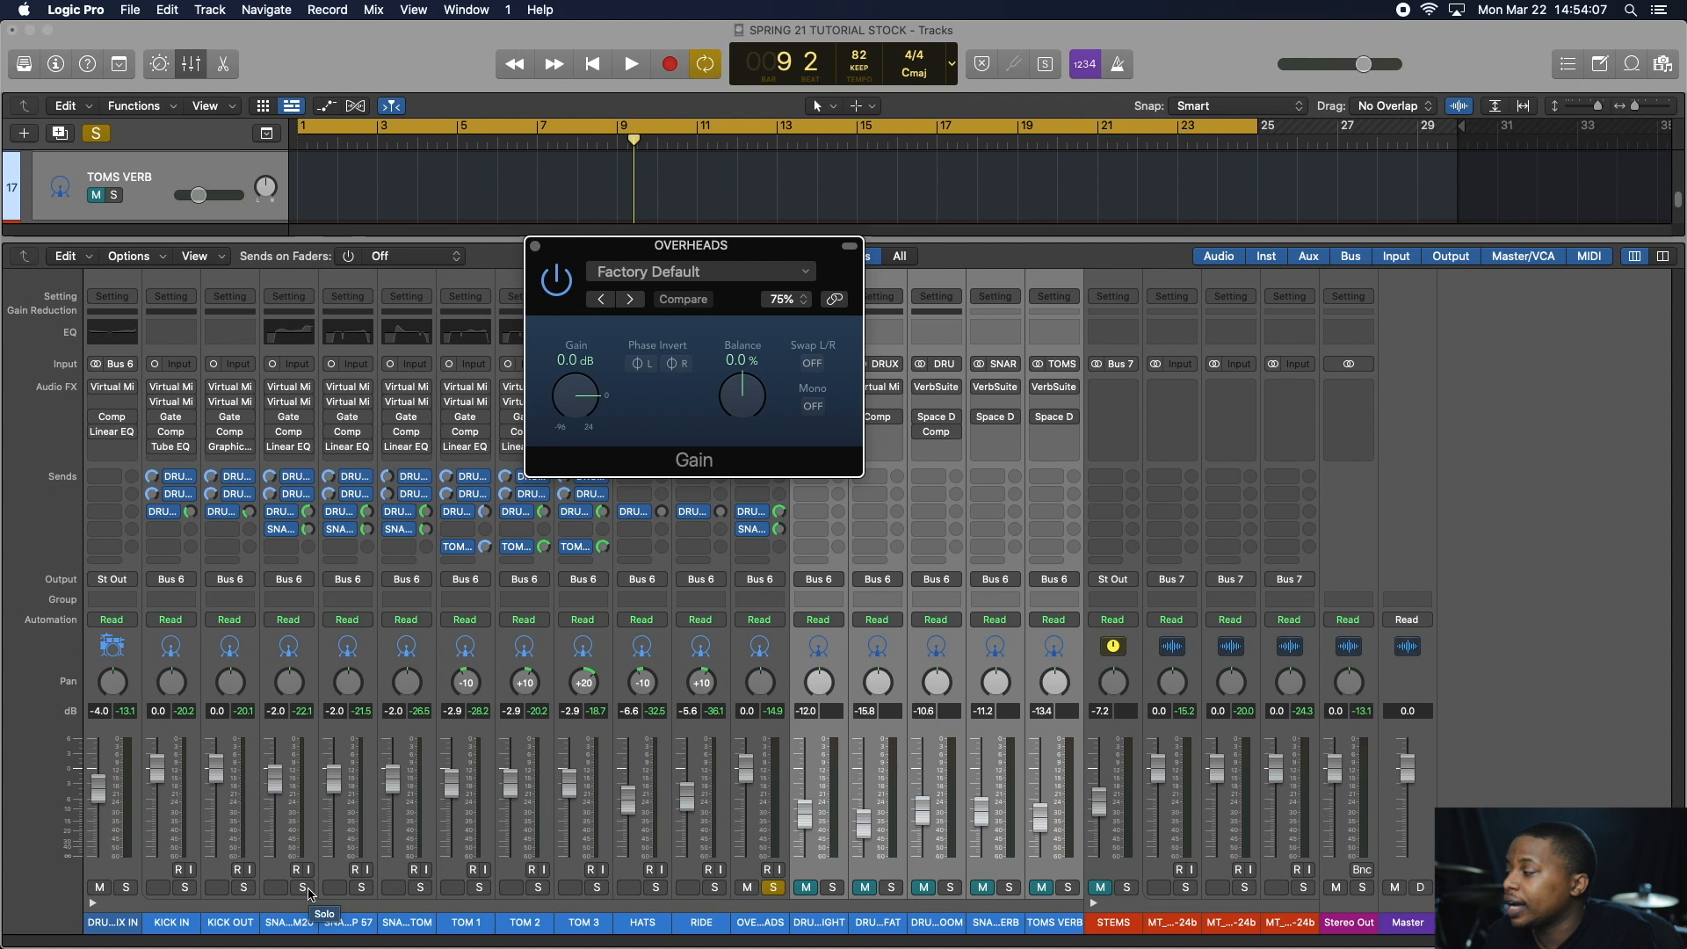
- Solo the first snare channel alongside OVERHEADS and compare playback with the Gain plug-in's left and right Phase Invert on and off
click(303, 888)
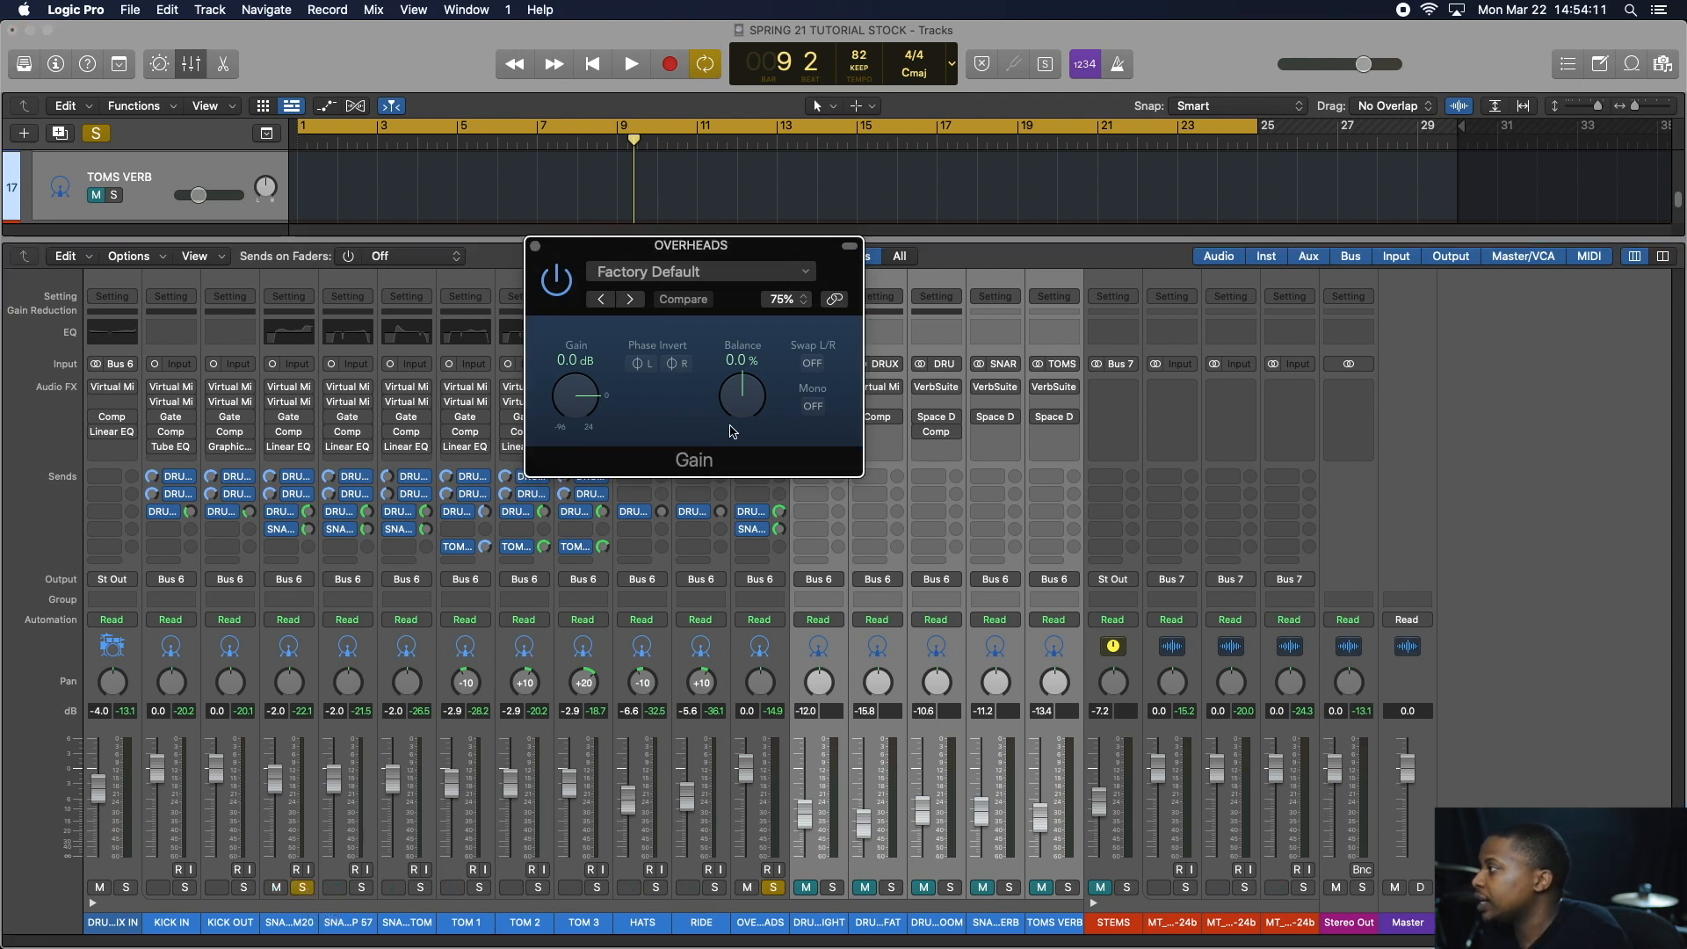
key(space)
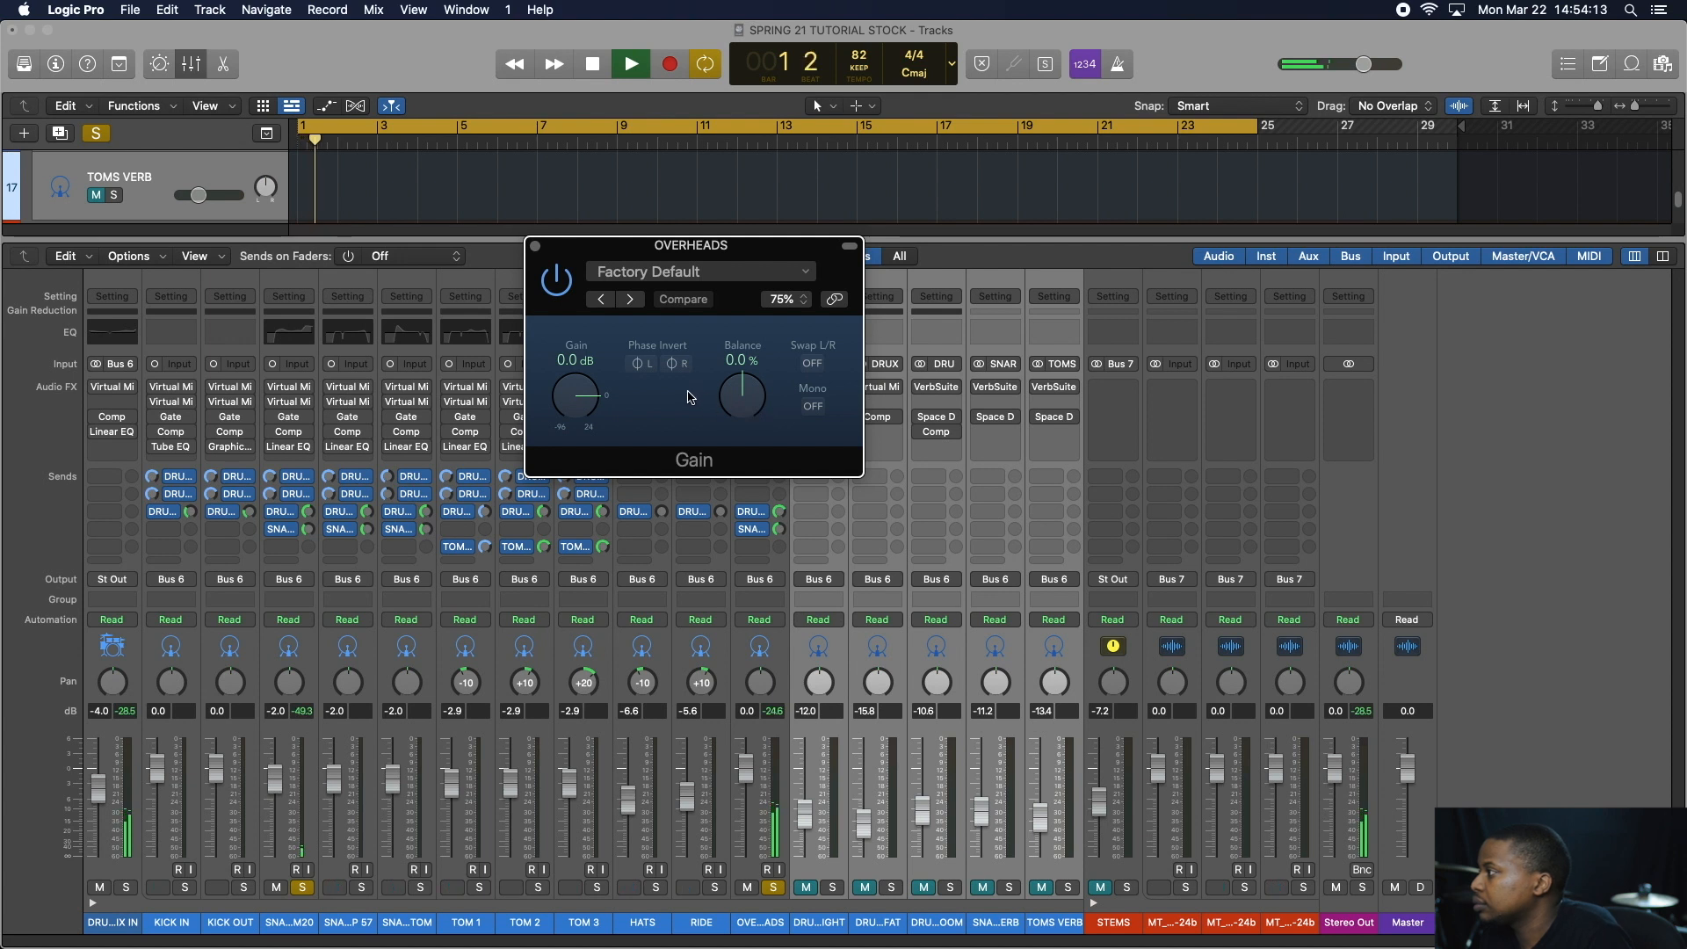
click(647, 365)
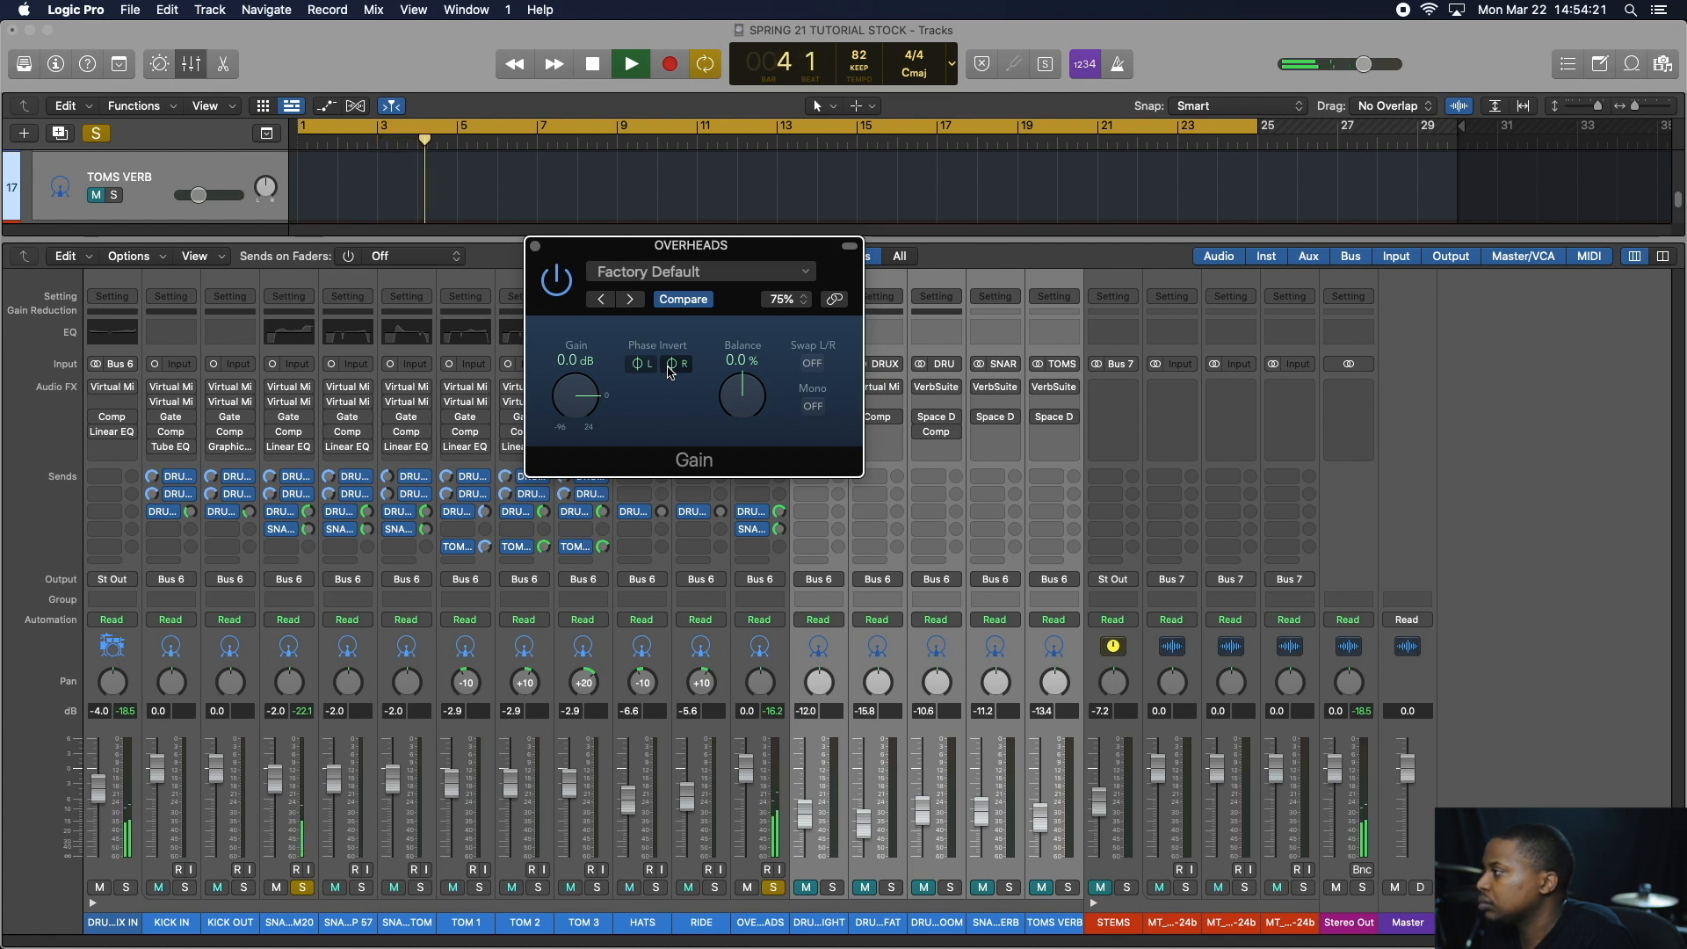
click(671, 365)
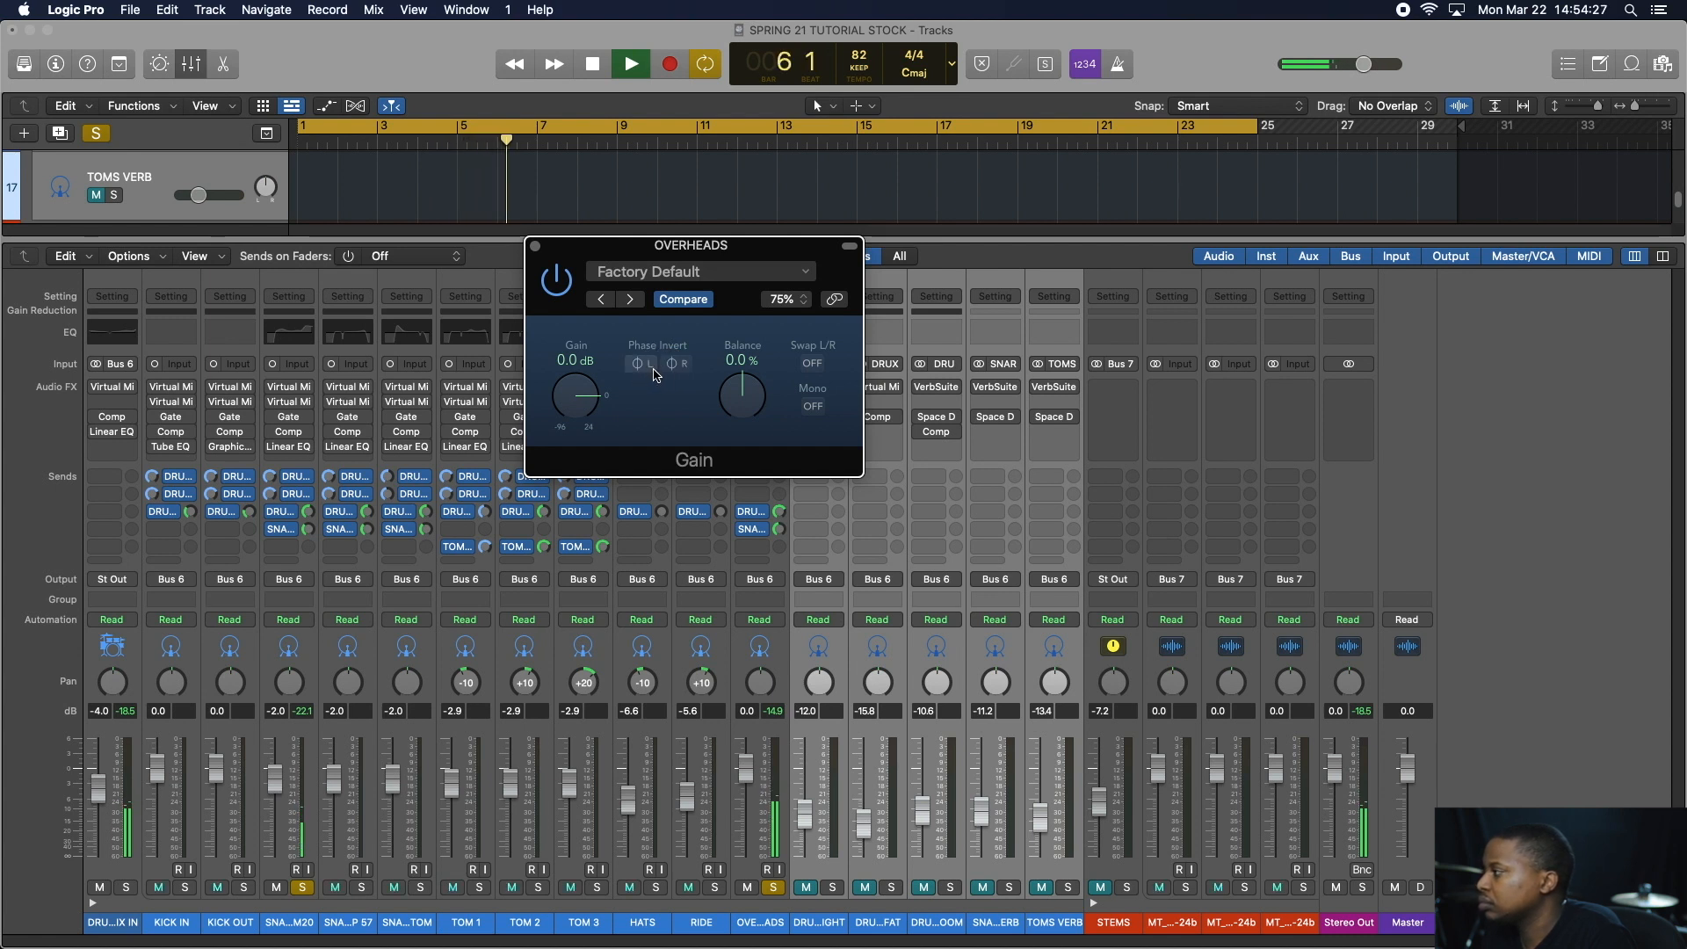
click(657, 373)
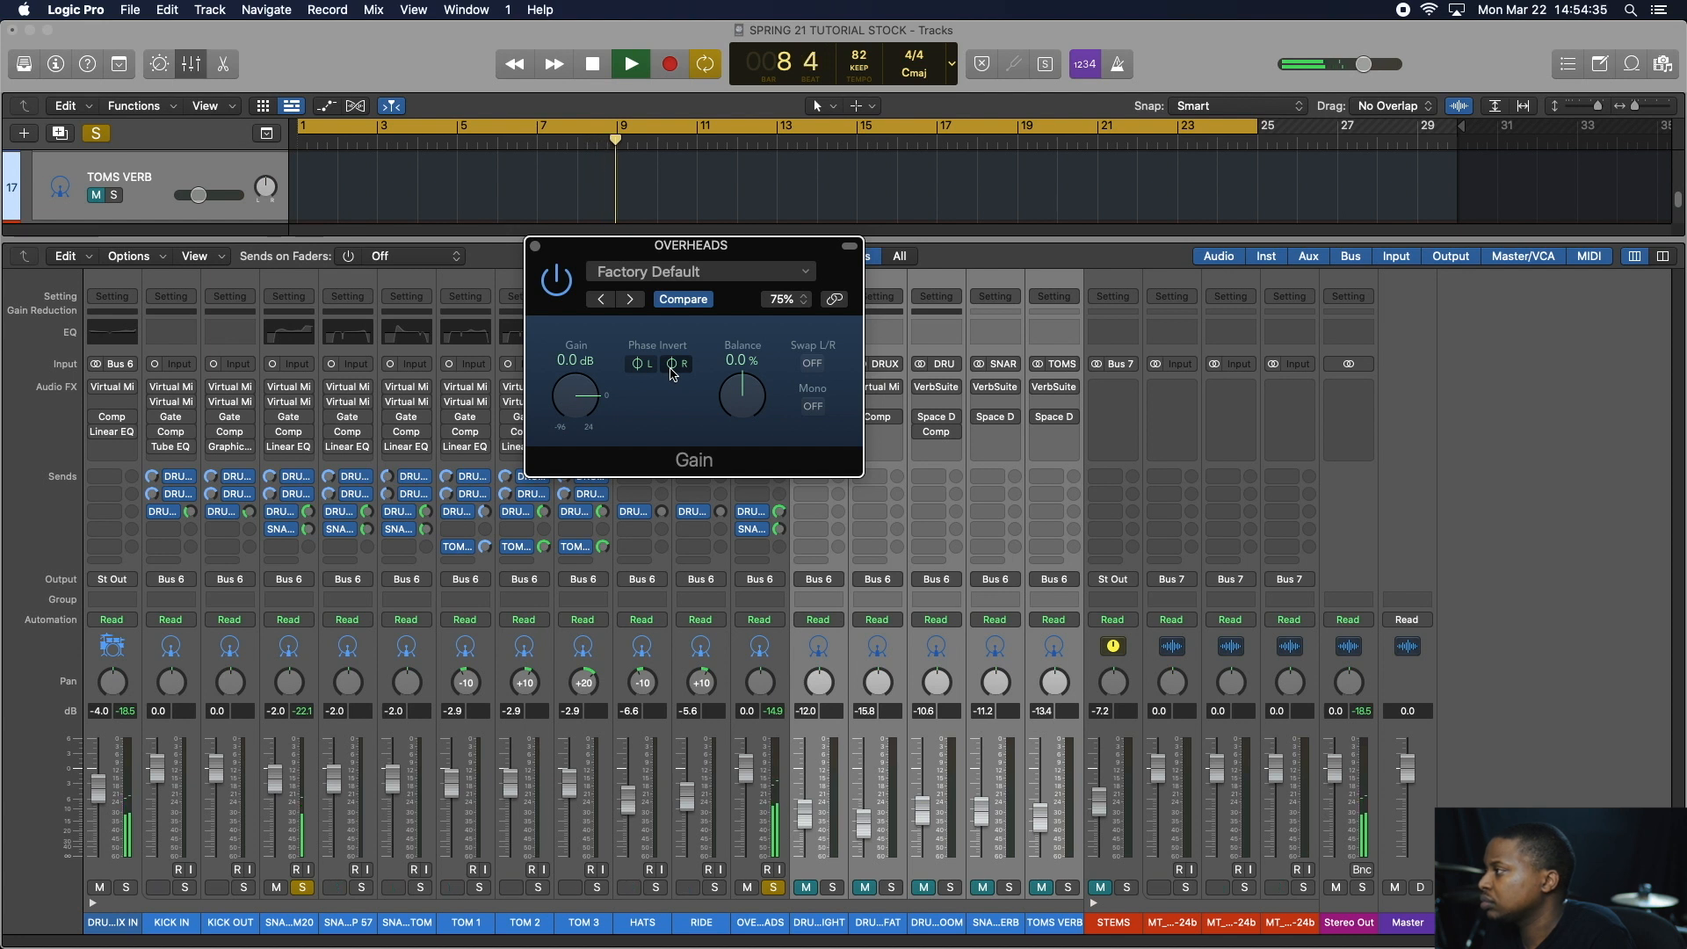
key(space)
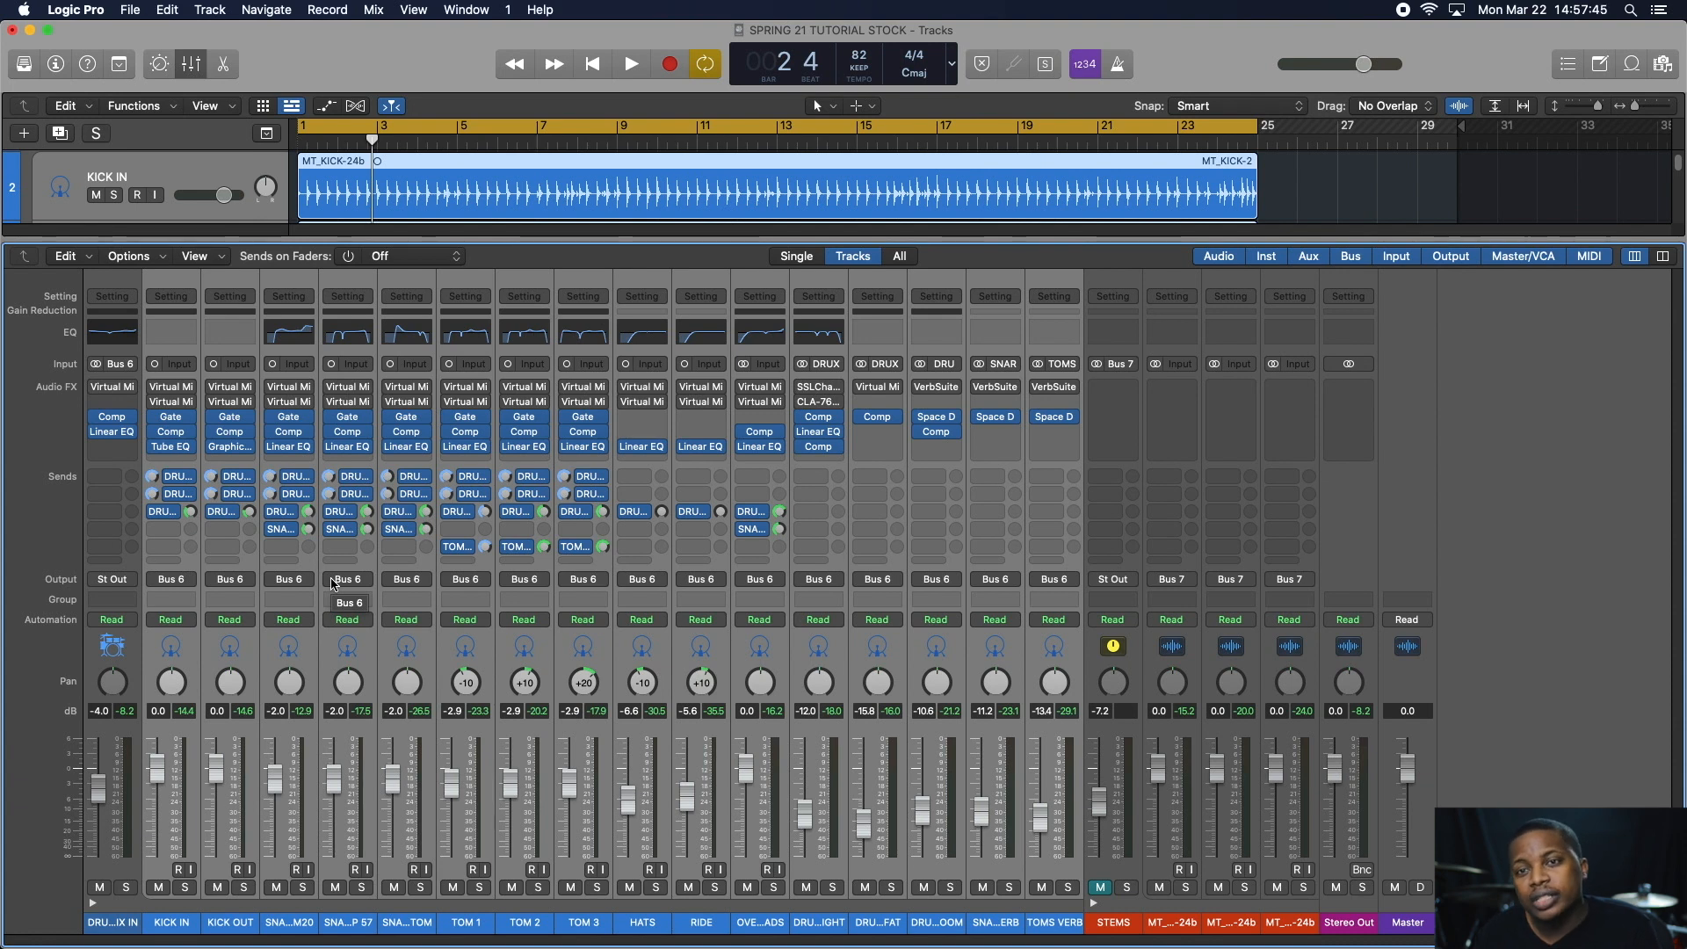
- Unmute STEMS during playback, set its fader to -4.9 dB and the first stem channel's fader to -2.1 dB, and stop playback
key(space)
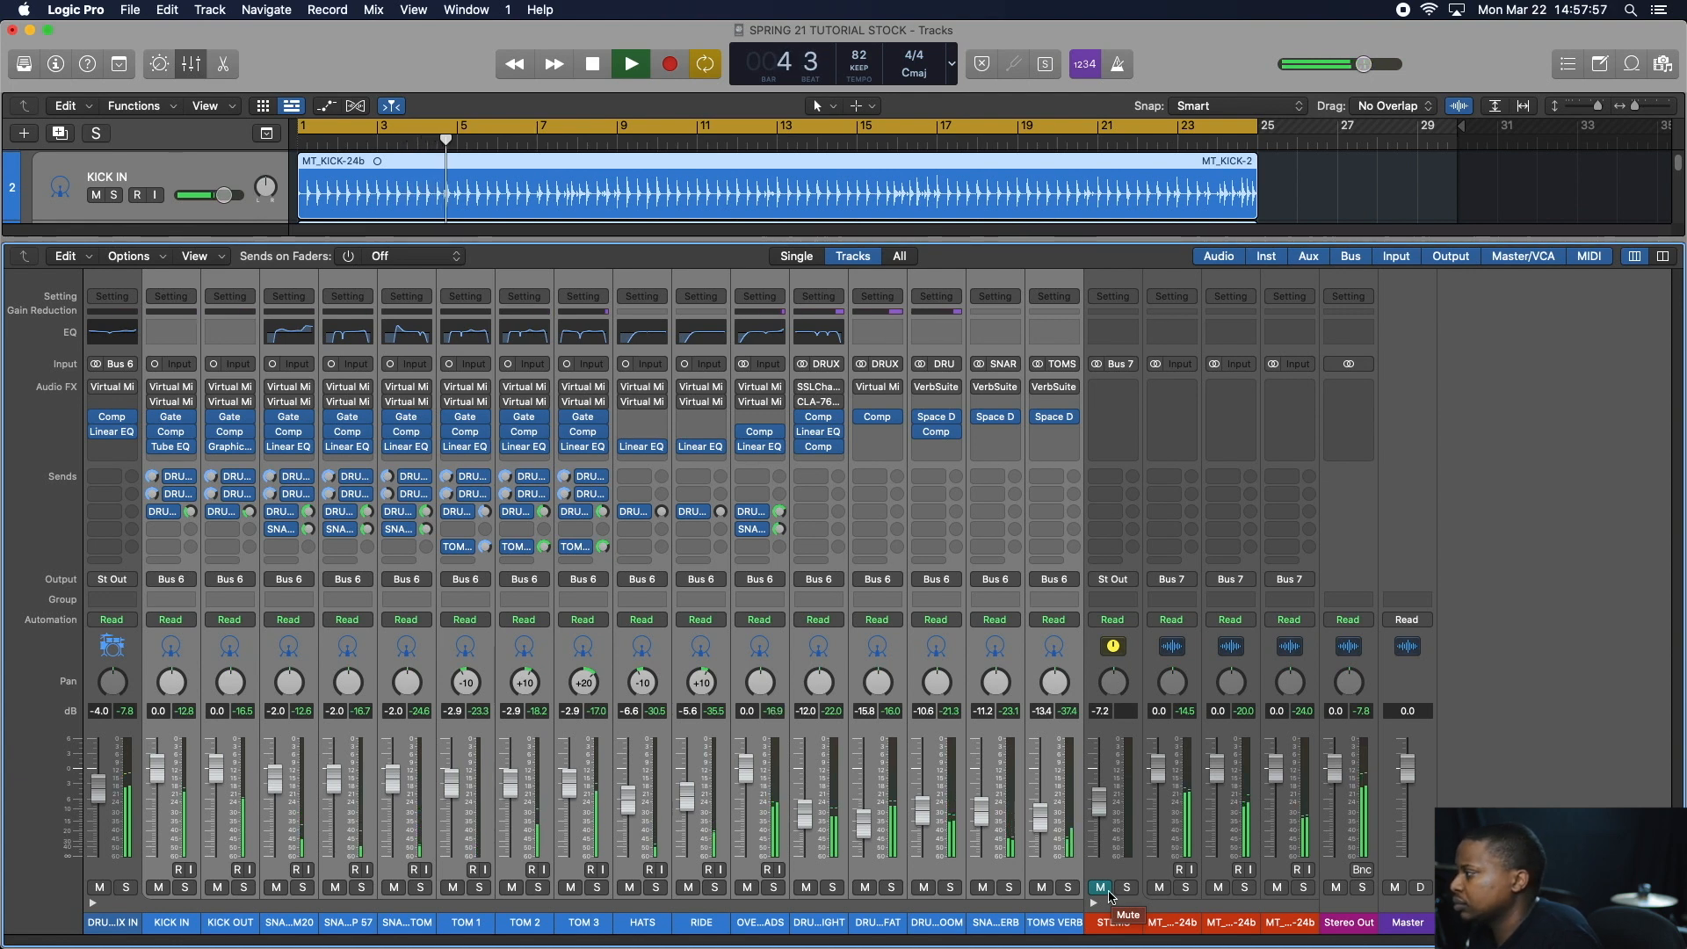
click(1111, 804)
drag(1112, 804, 1167, 796)
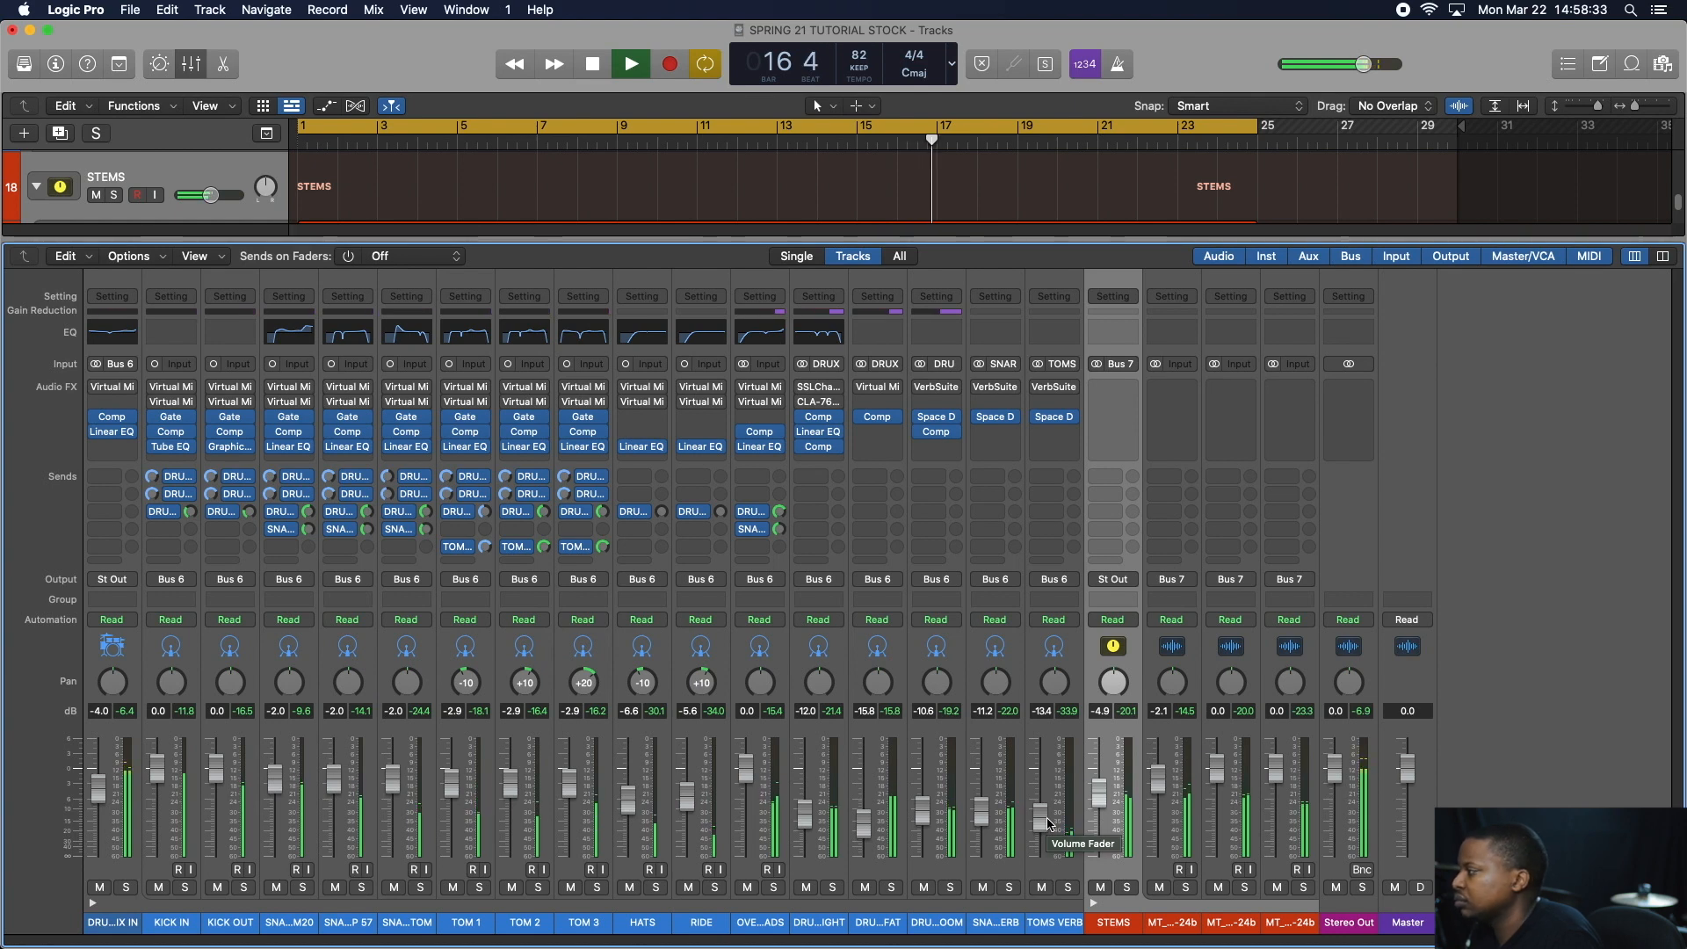
key(space)
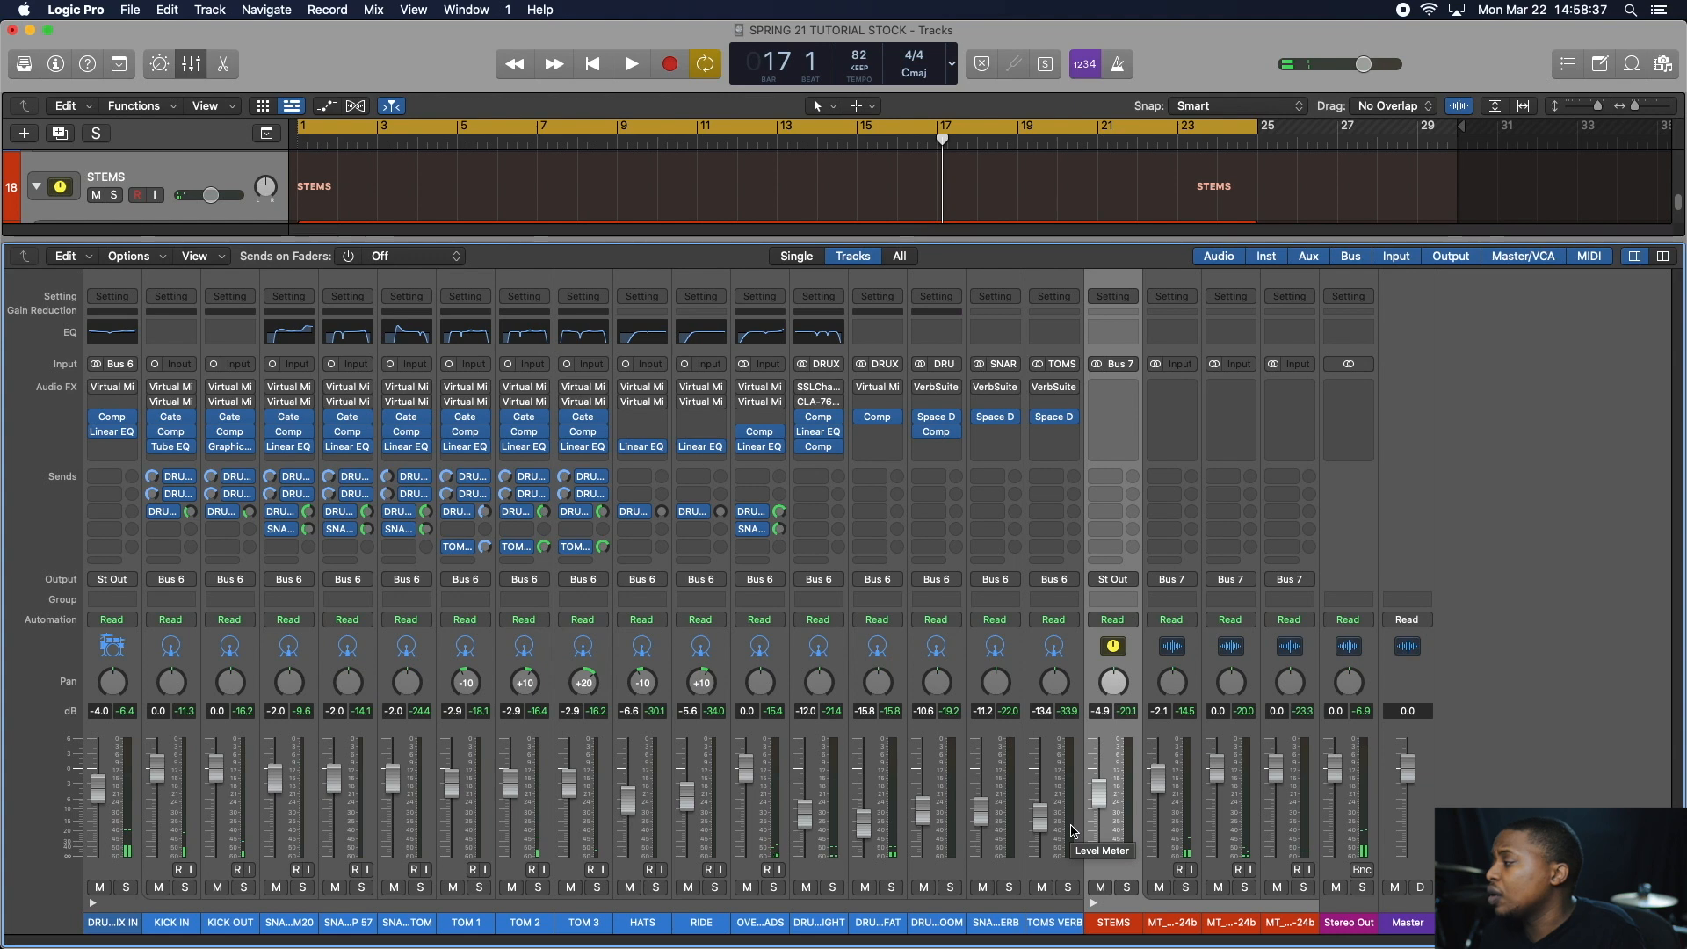
- Select the channels from TOMS VERB back to DRUMS MIX IN and bypass all their gate, compressor, EQ and reverb plug-ins
click(1060, 923)
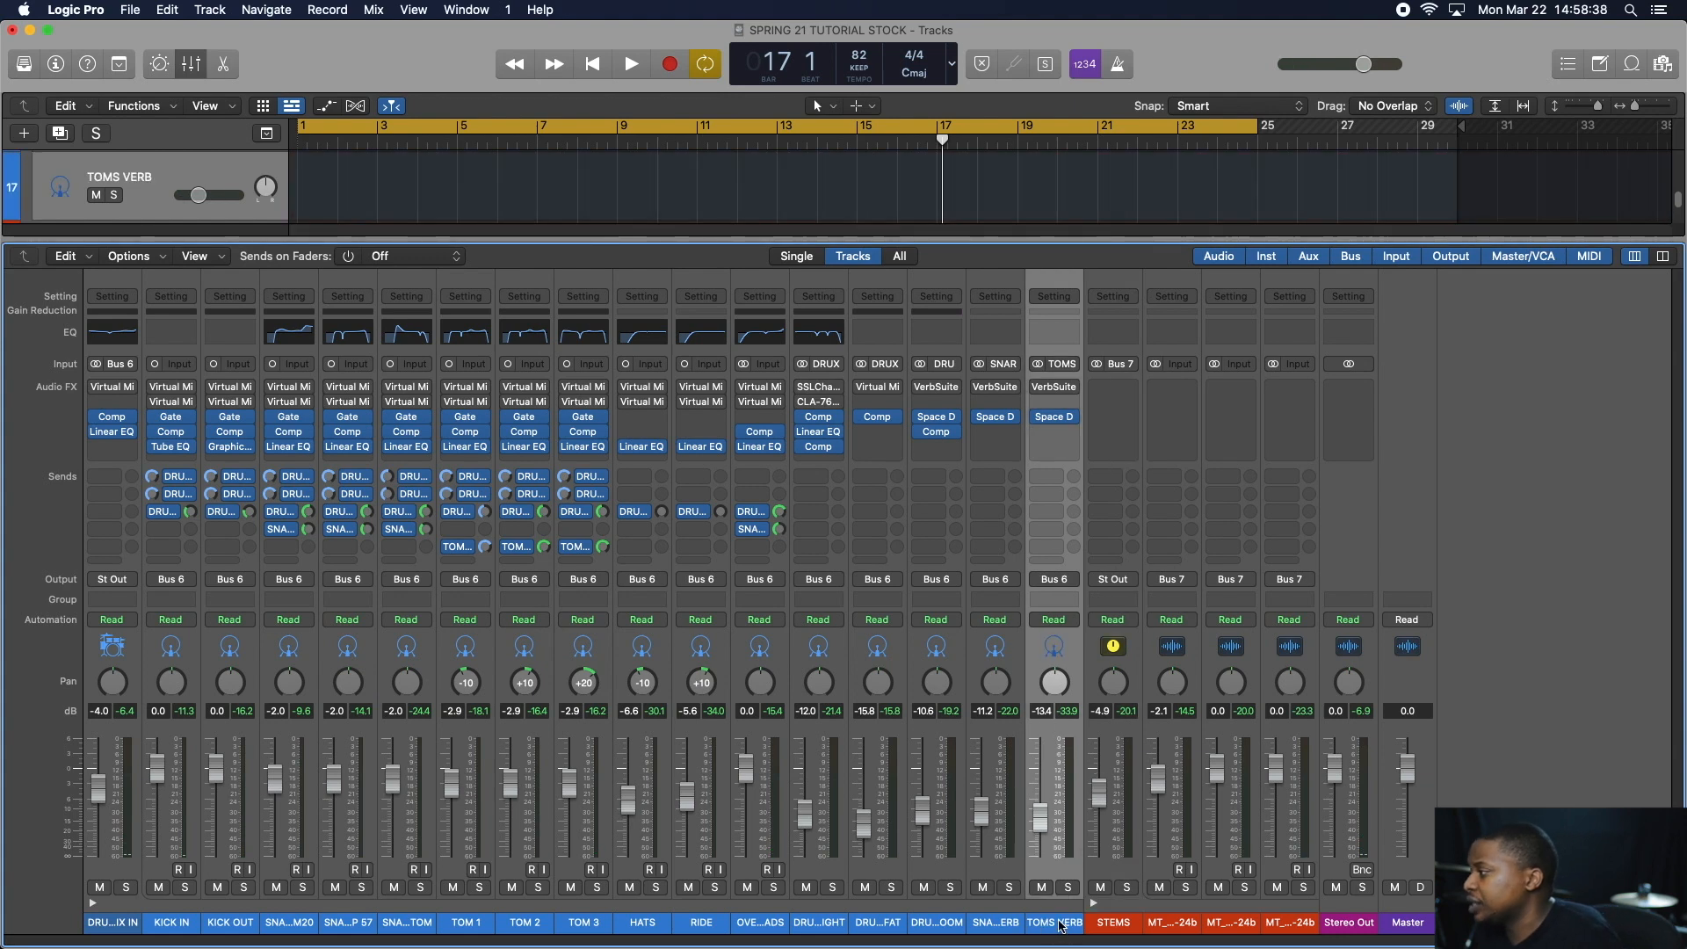
shift+click(819, 922)
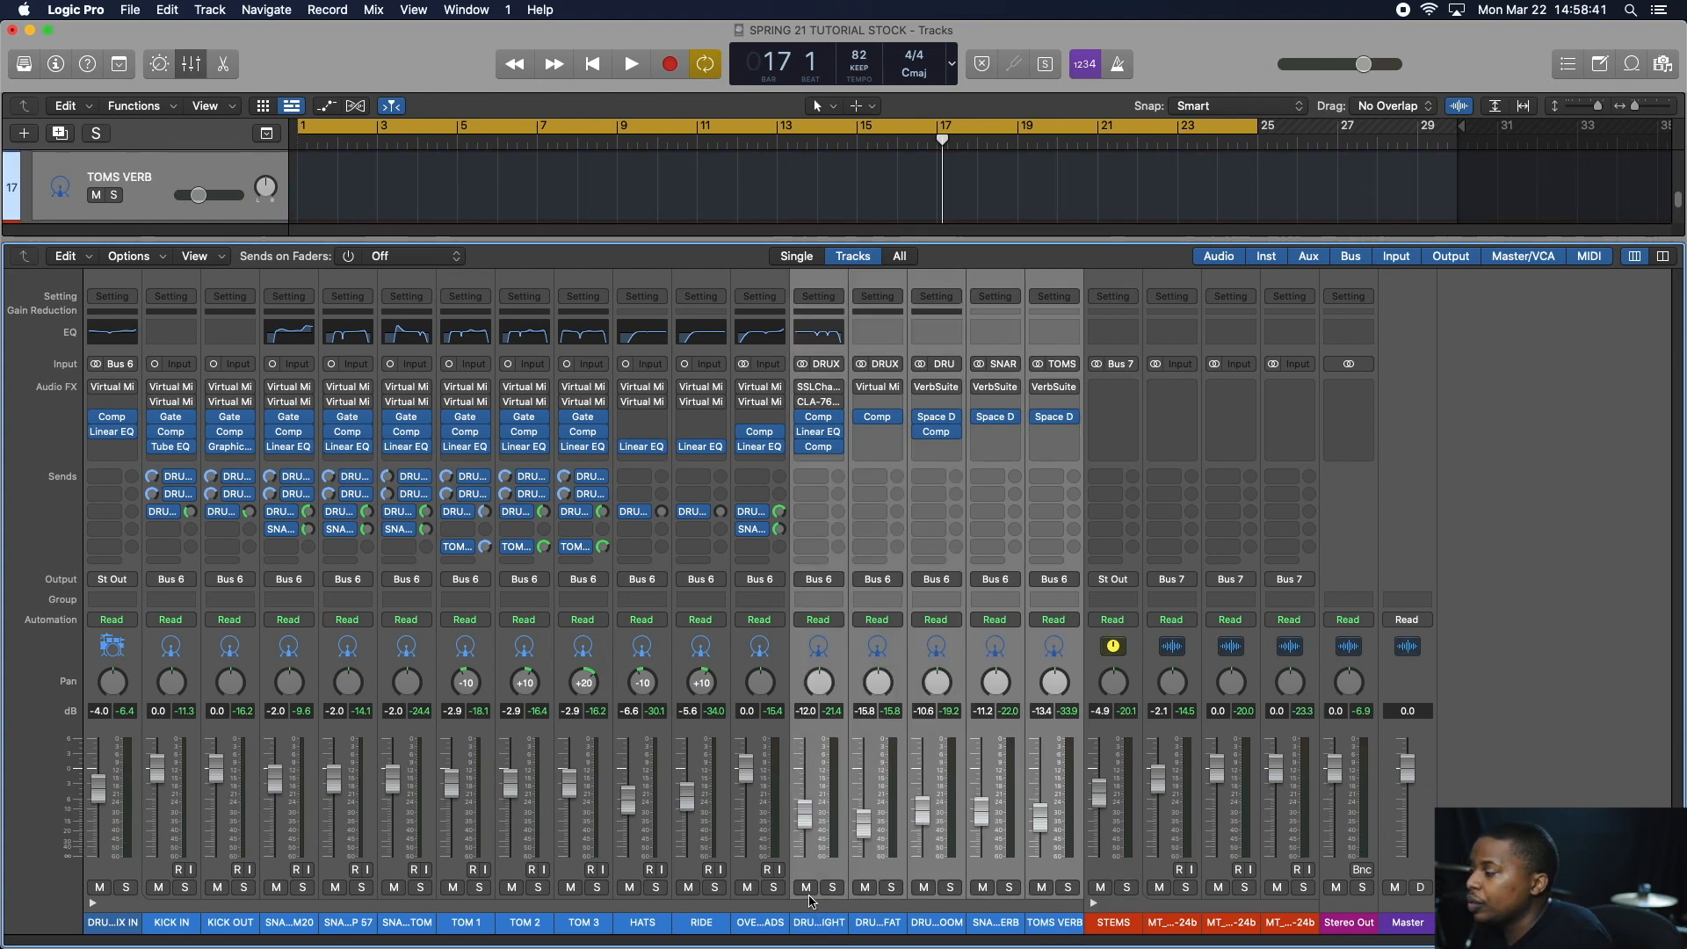
shift+click(97, 921)
mouse_move(88, 423)
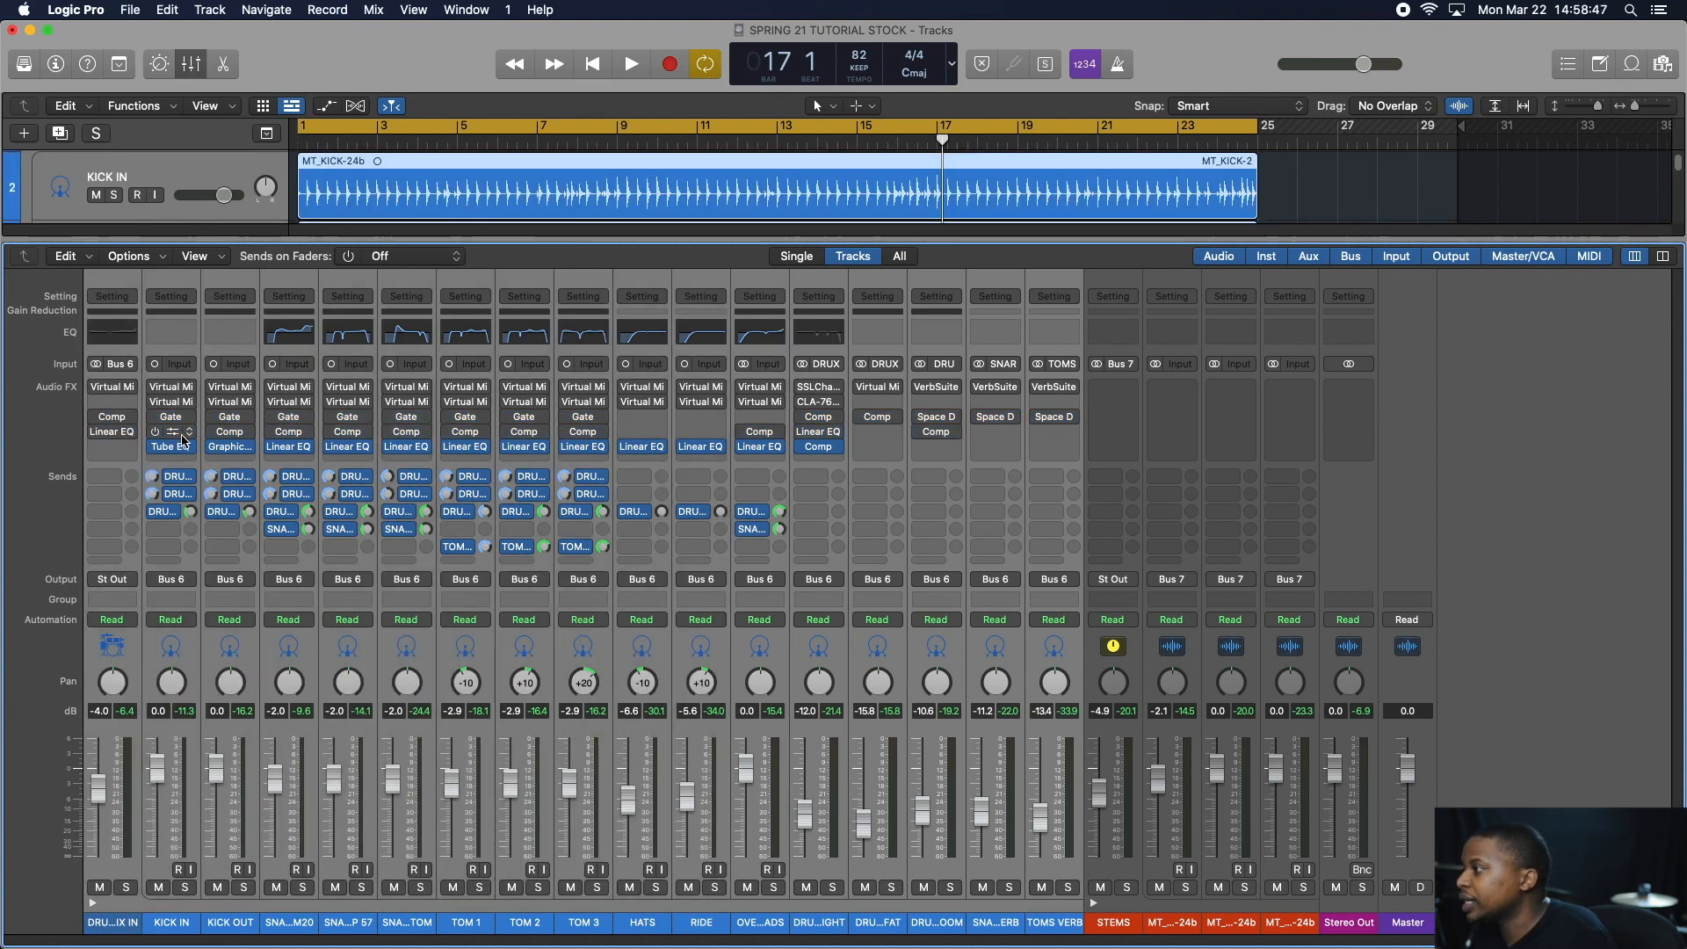
mouse_move(157, 450)
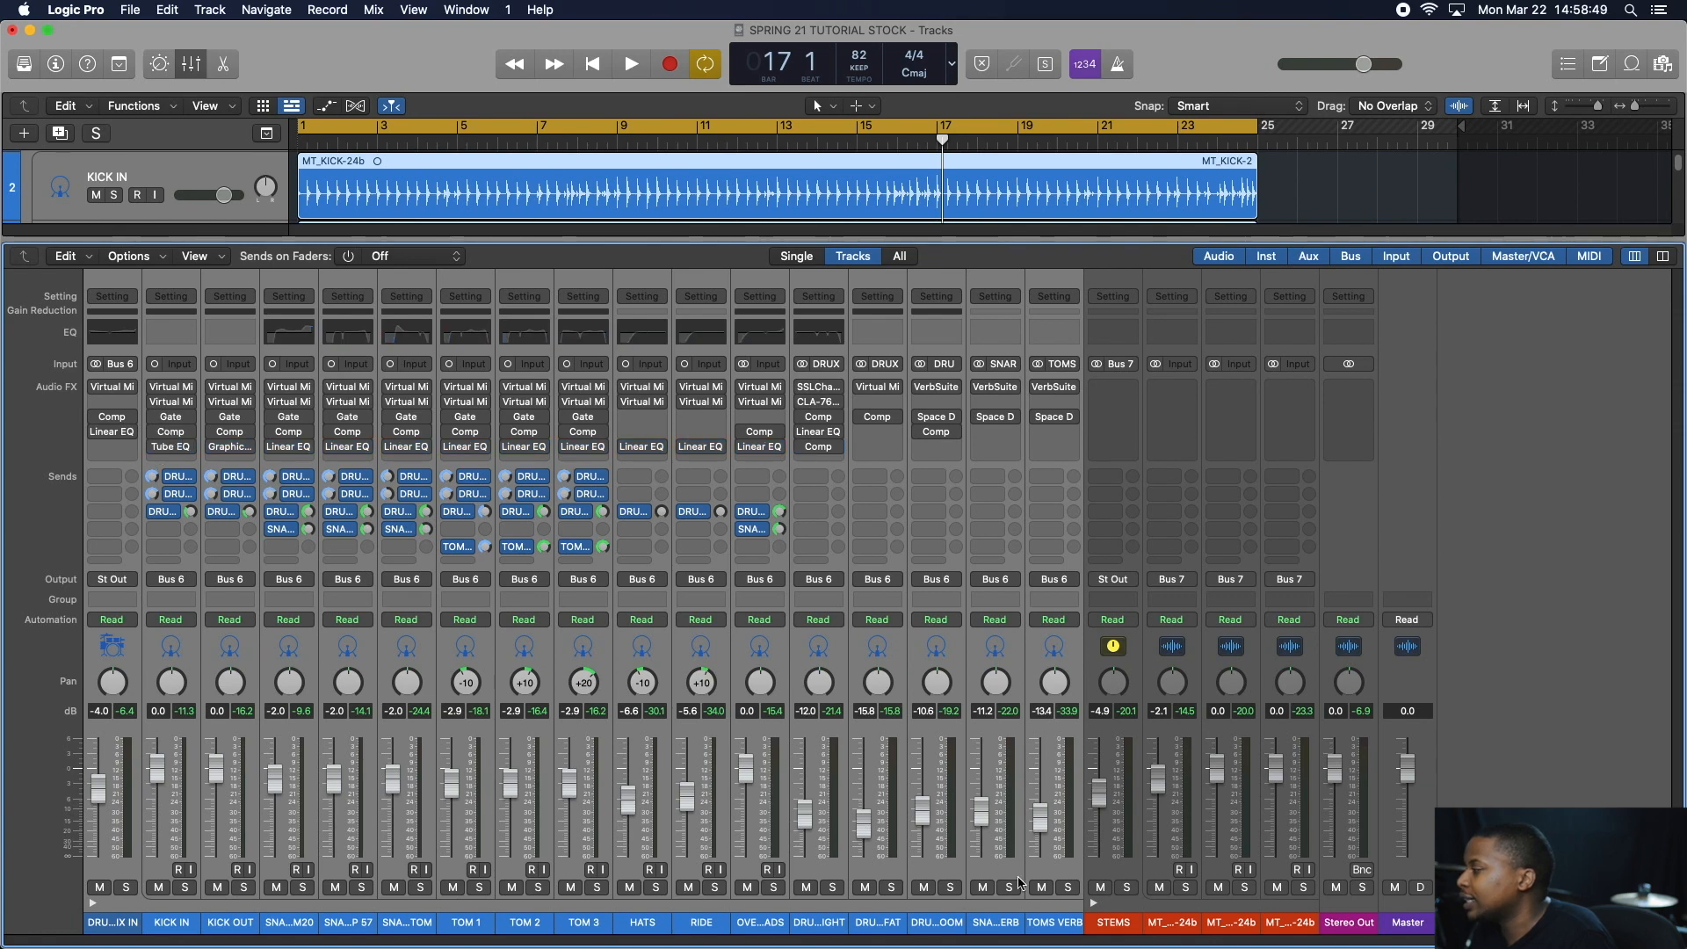
- Mute all drum channels from KICK IN through TOMS VERB, leaving DRUMS MIX IN unmuted
click(1099, 922)
click(1058, 922)
shift+click(838, 923)
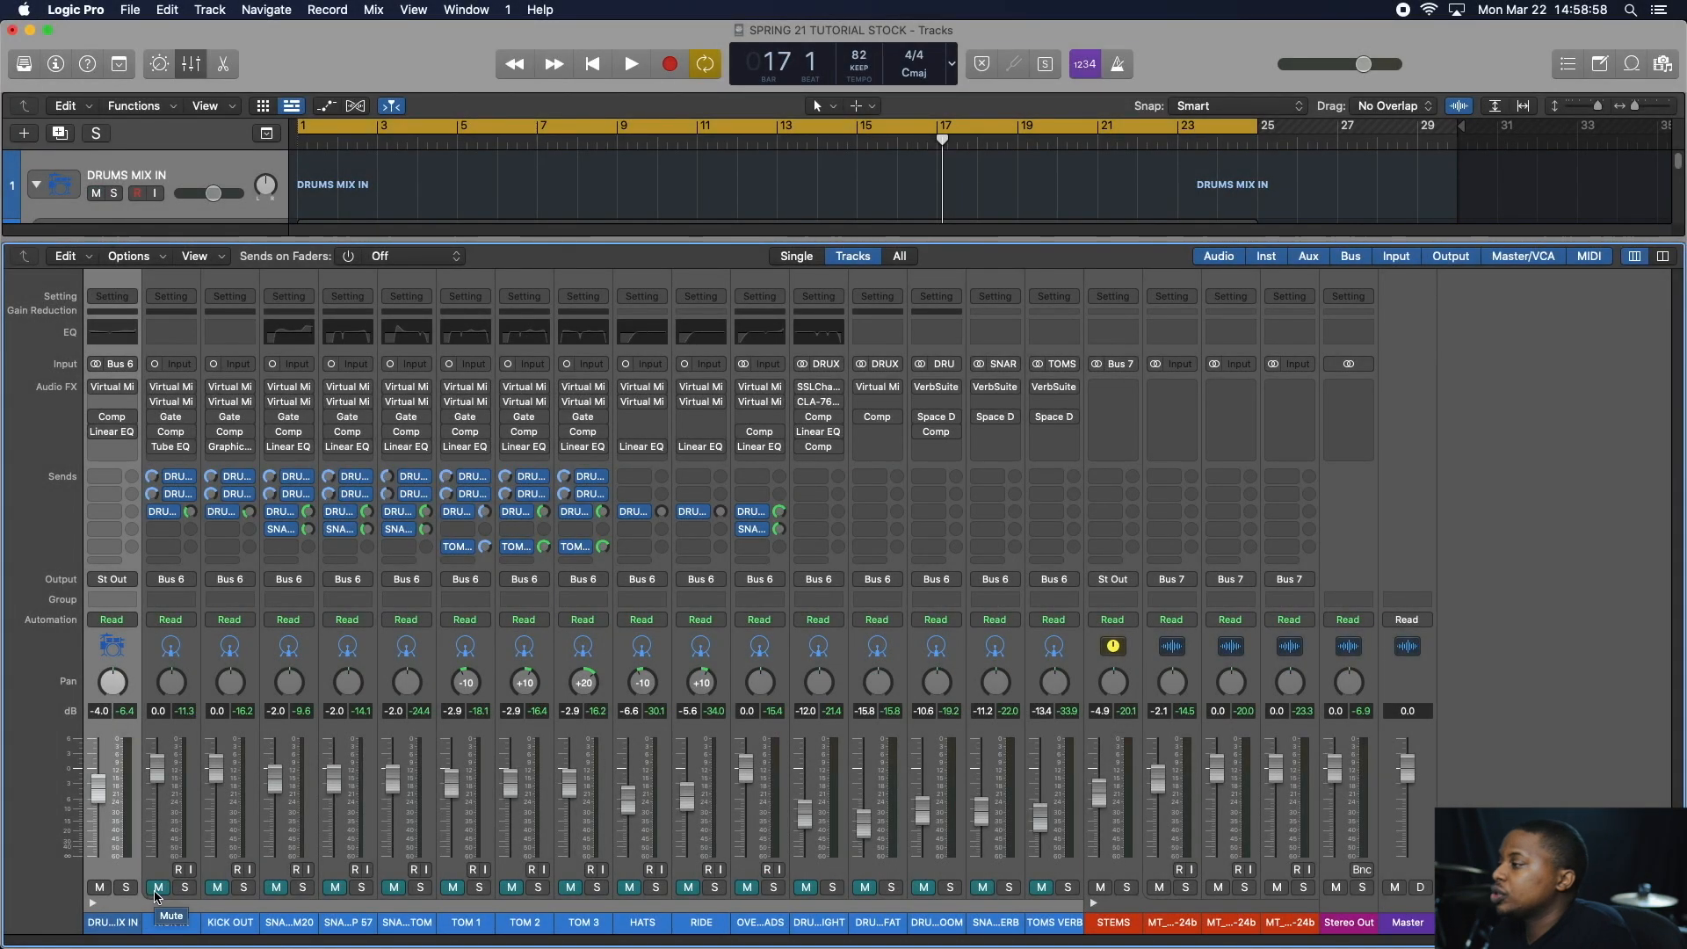
- Unmute KICK IN, mute STEMS, and play the kick from the song start without its gate, stopping after a few bars
click(156, 889)
key(Return)
key(space)
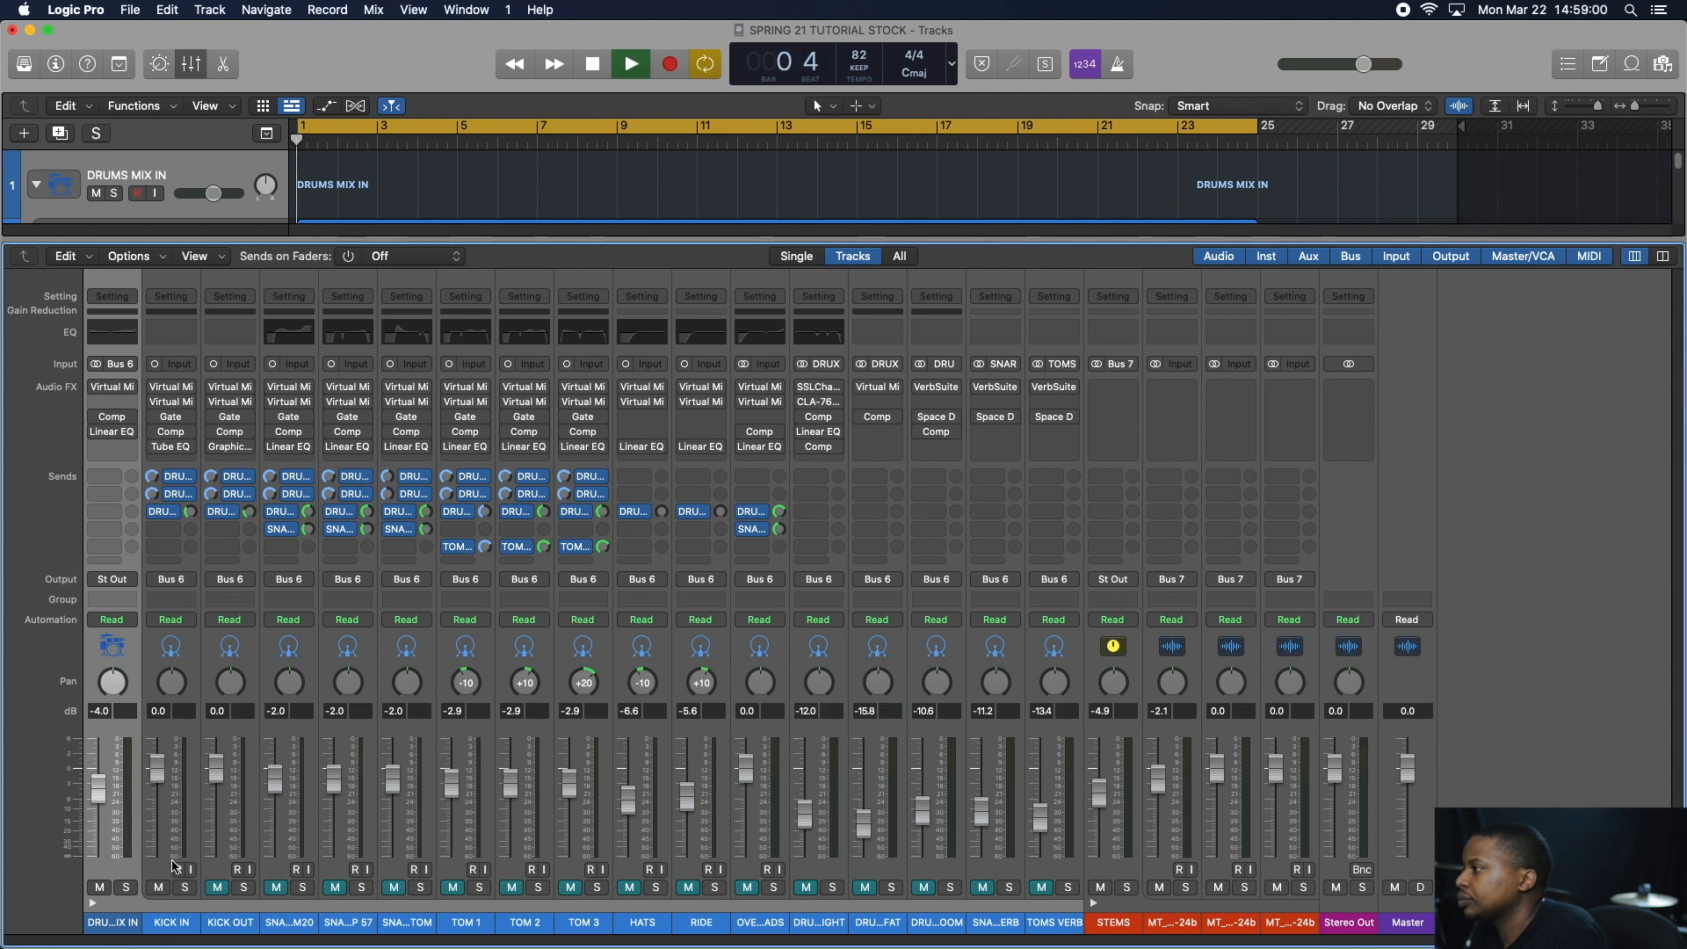
click(1105, 890)
key(space)
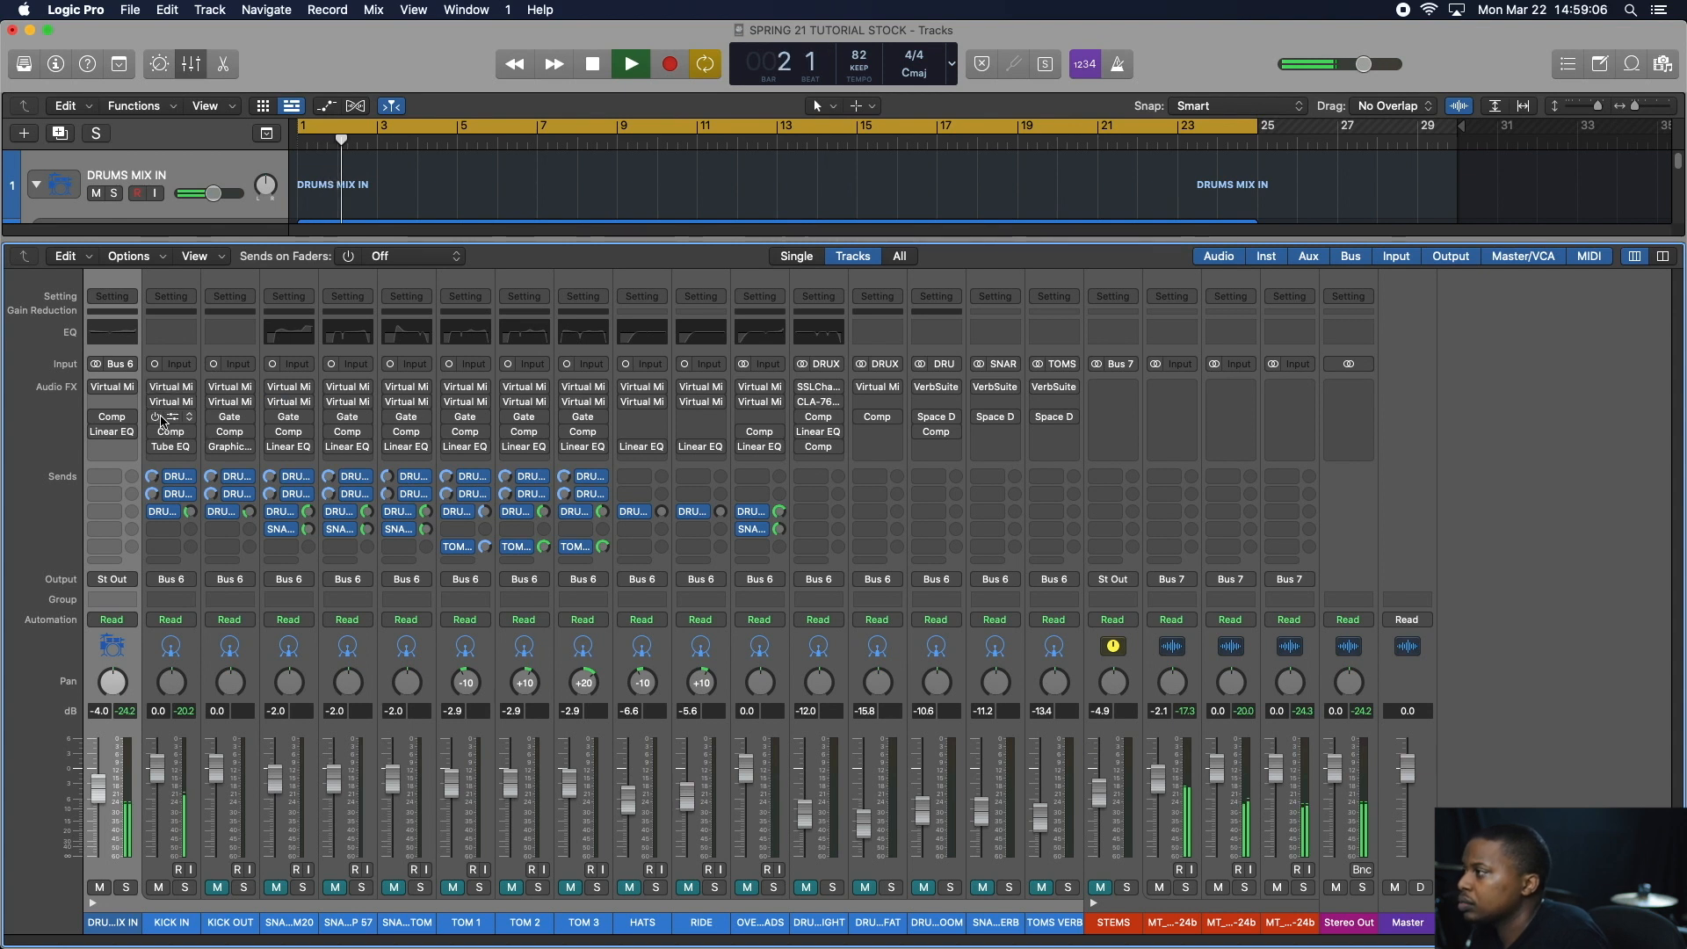
key(space)
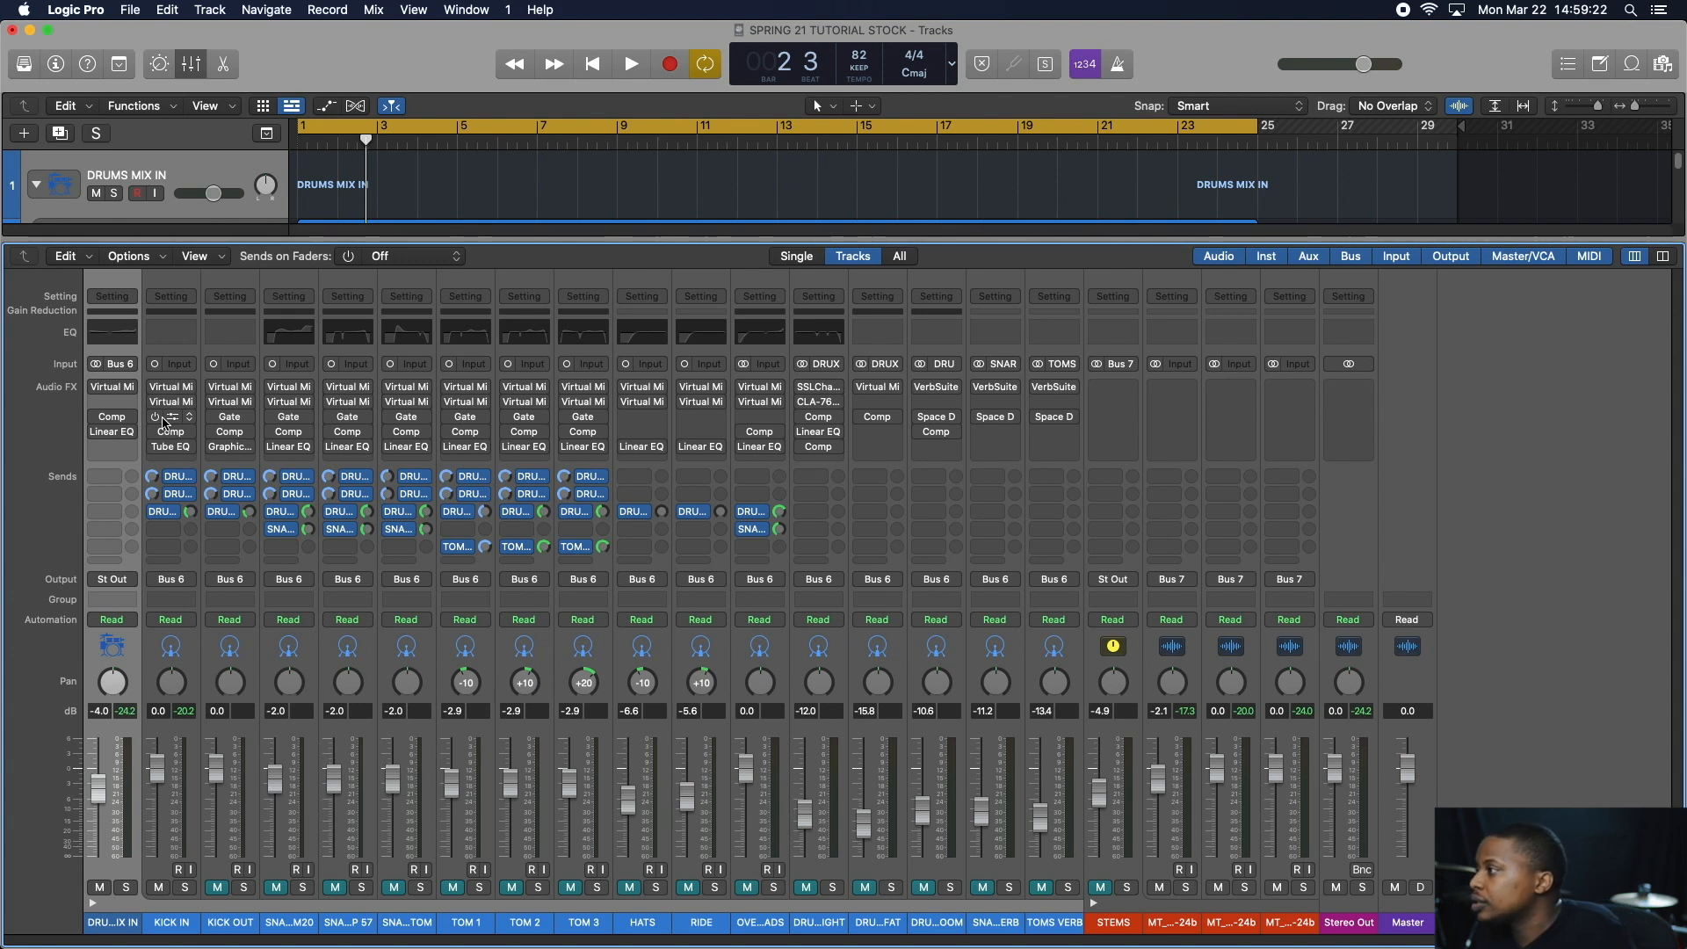
- Enable the Noise Gate on KICK IN during playback, open its settings and stop playback
key(space)
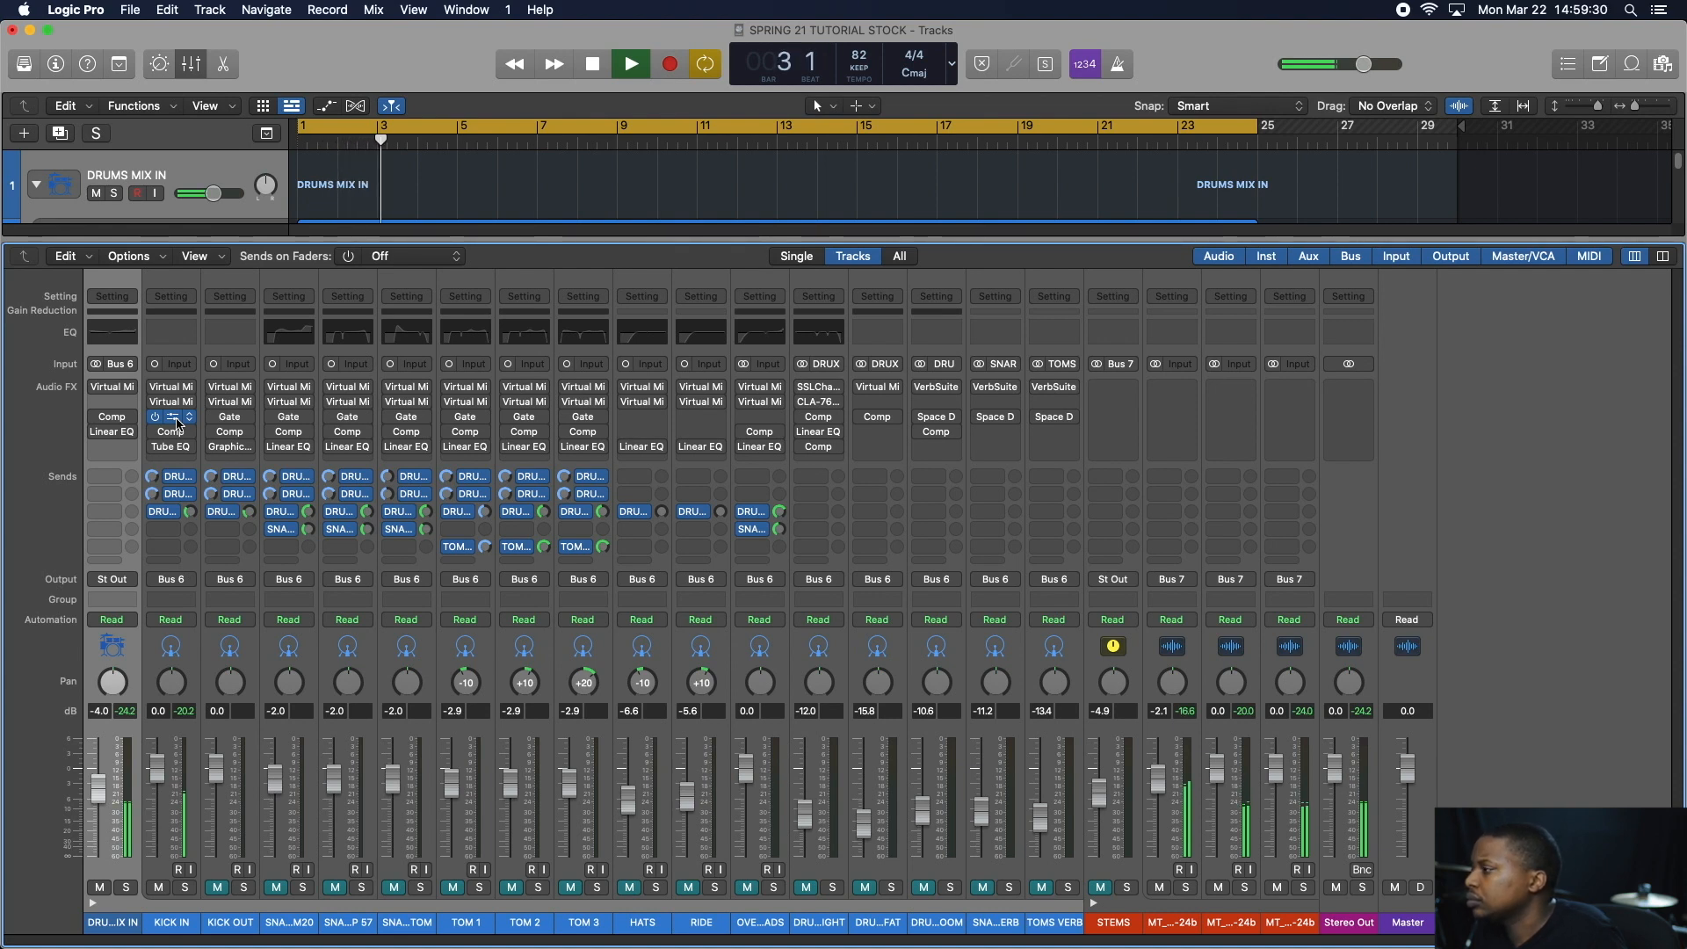
click(174, 419)
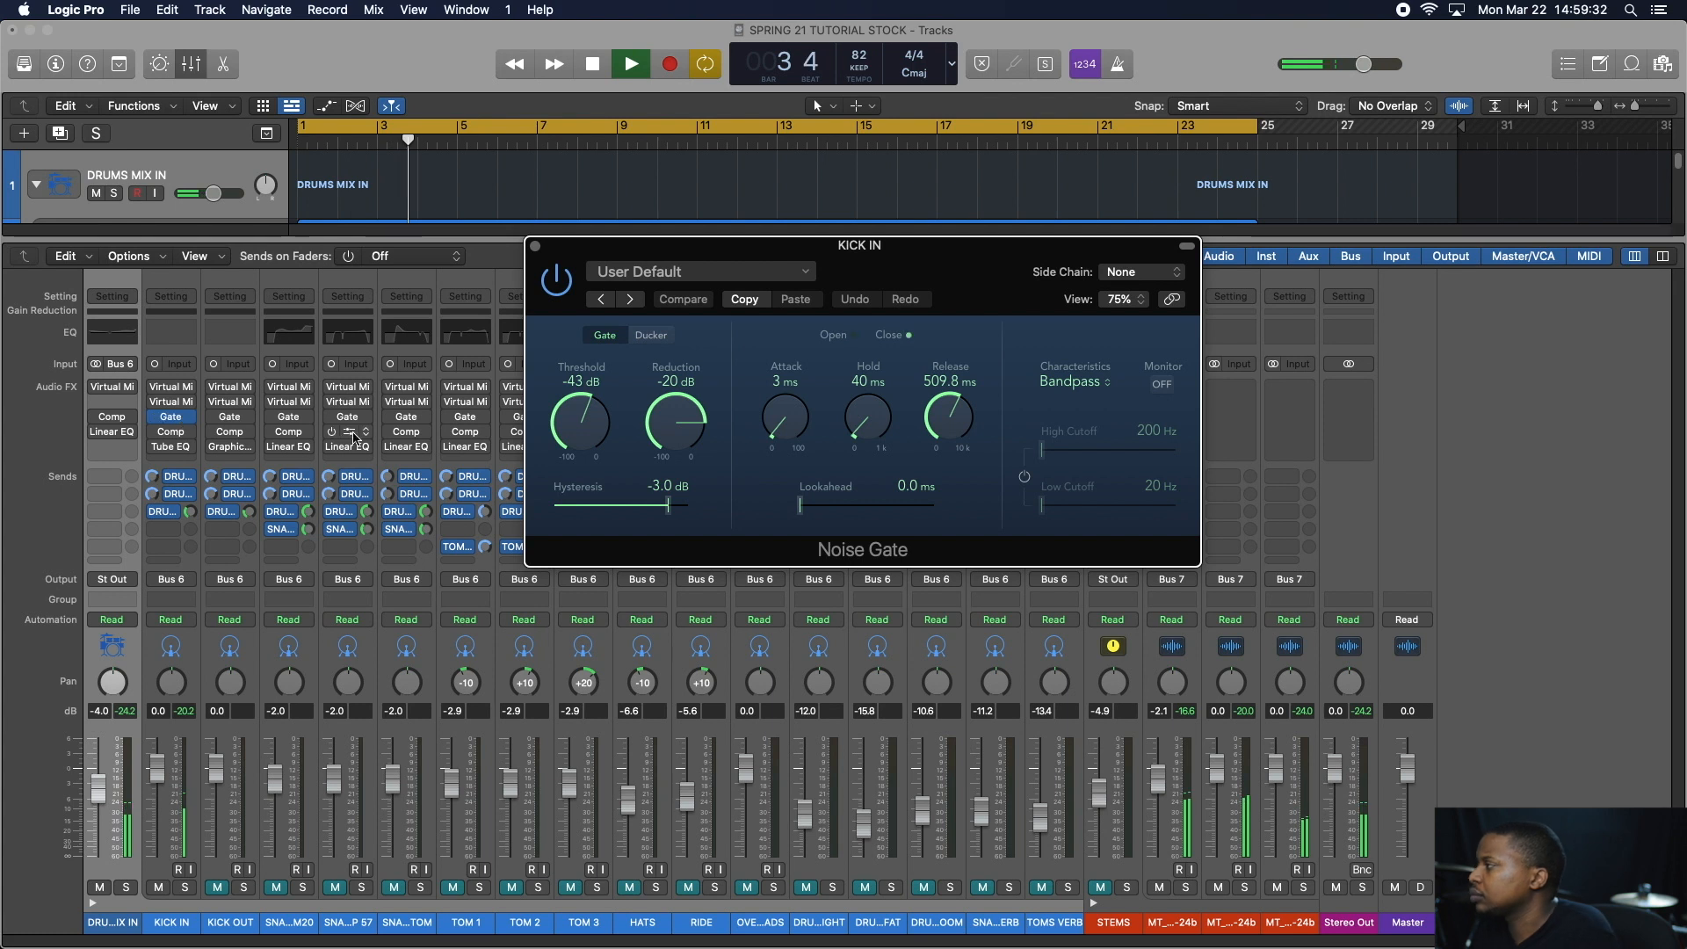
key(space)
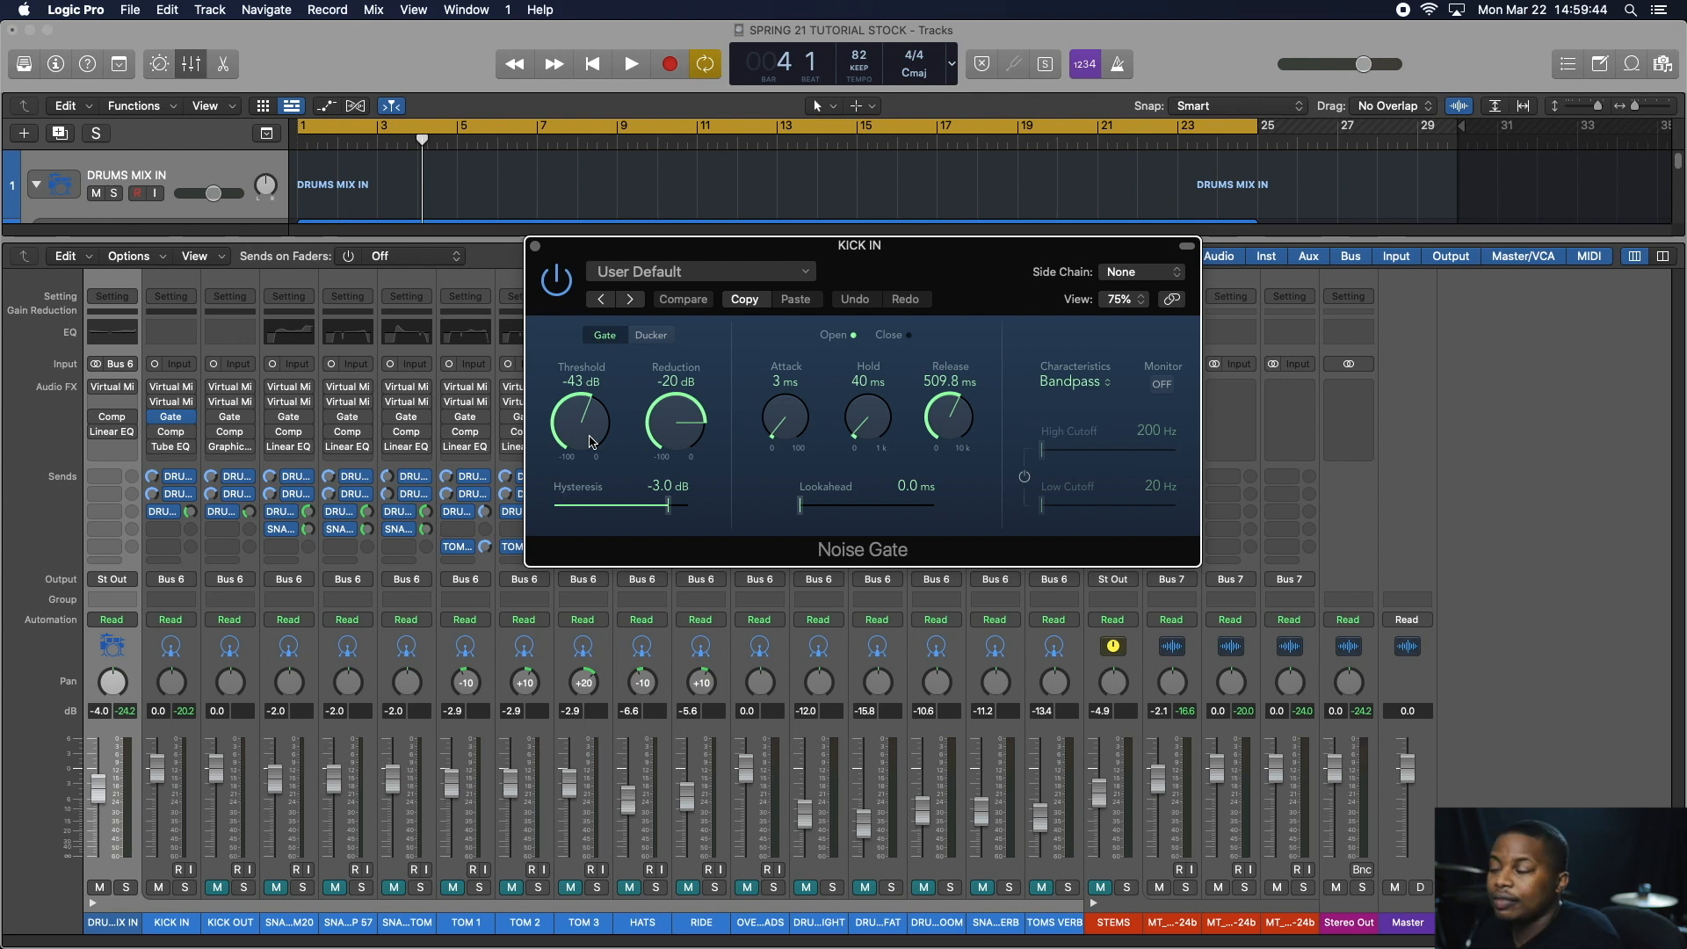
- Vary the kick gate's Threshold during playback, return it to -43 dB and stop playback
key(space)
mouse_move(591, 441)
mouse_down()
mouse_move(590, 356)
mouse_move(538, 589)
mouse_move(580, 439)
mouse_up()
key(space)
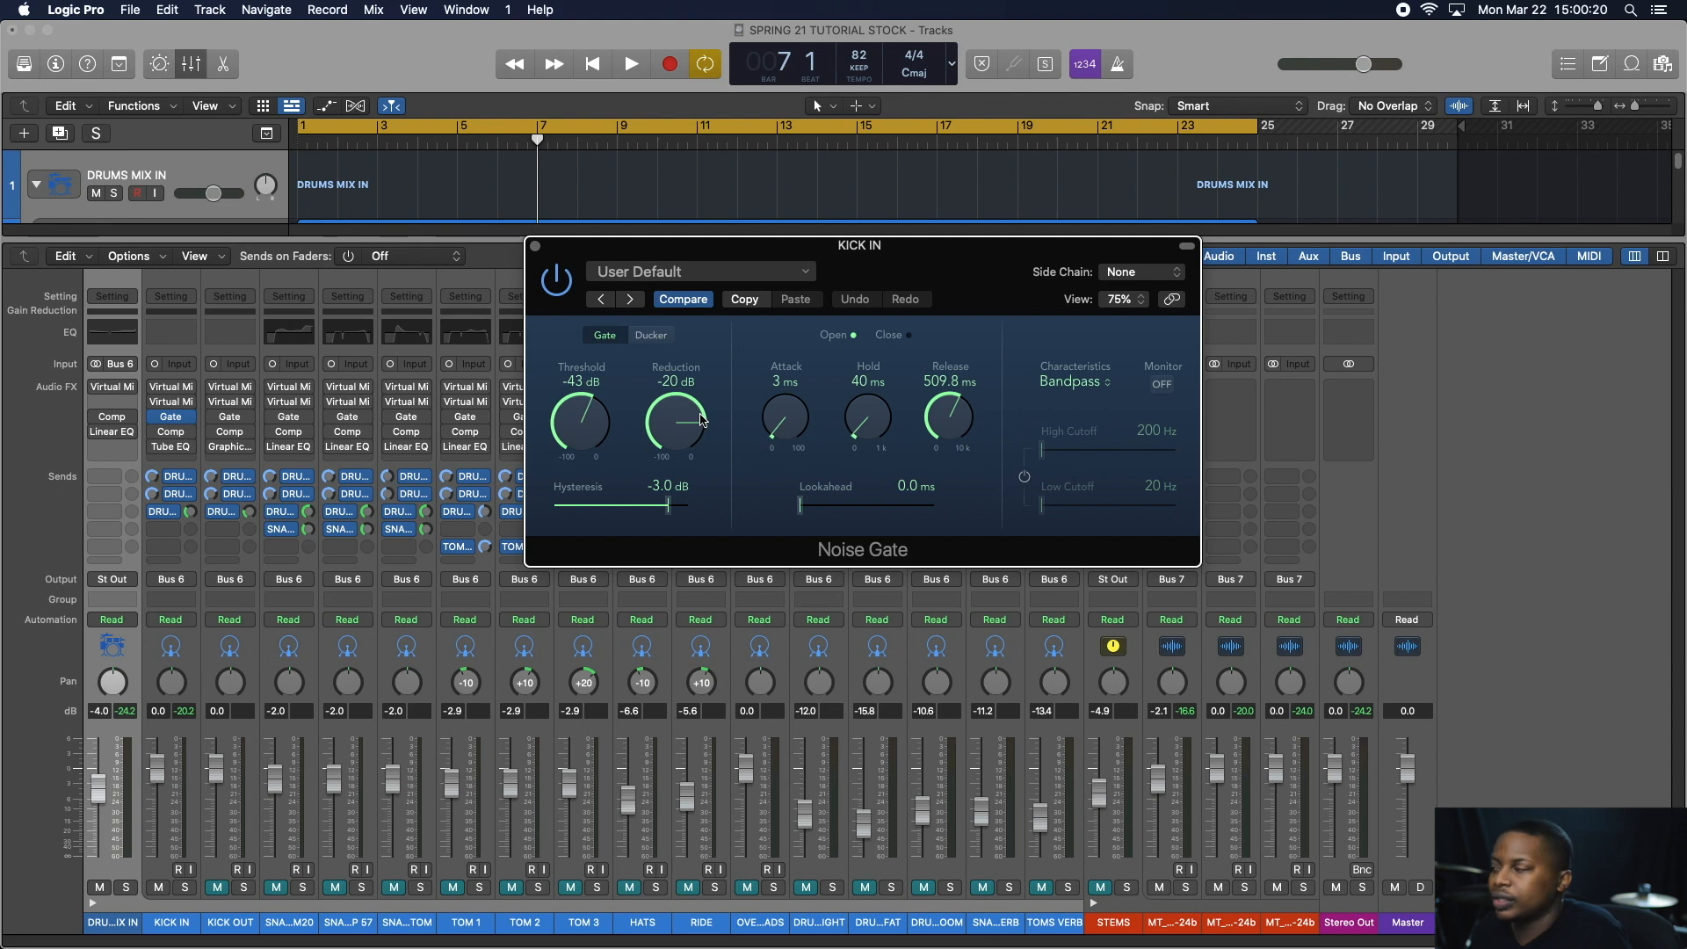
- Vary the kick gate's Reduction during playback, return it to -20 dB and stop playback
key(space)
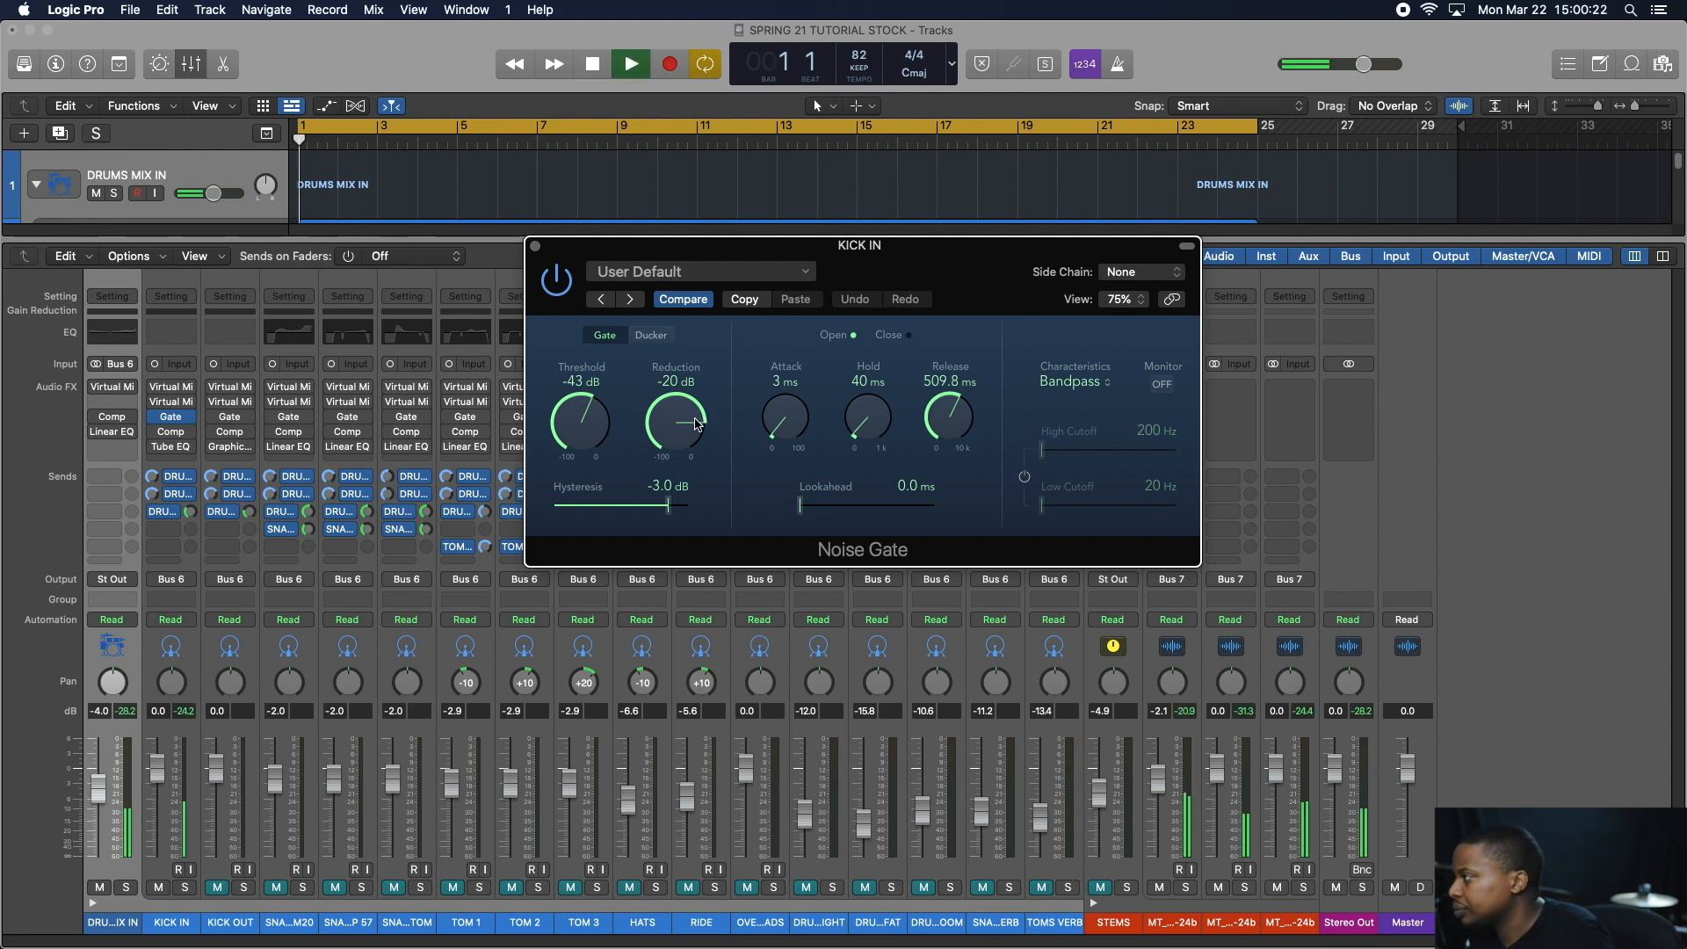
drag(688, 431, 643, 450)
drag(644, 439, 644, 437)
key(space)
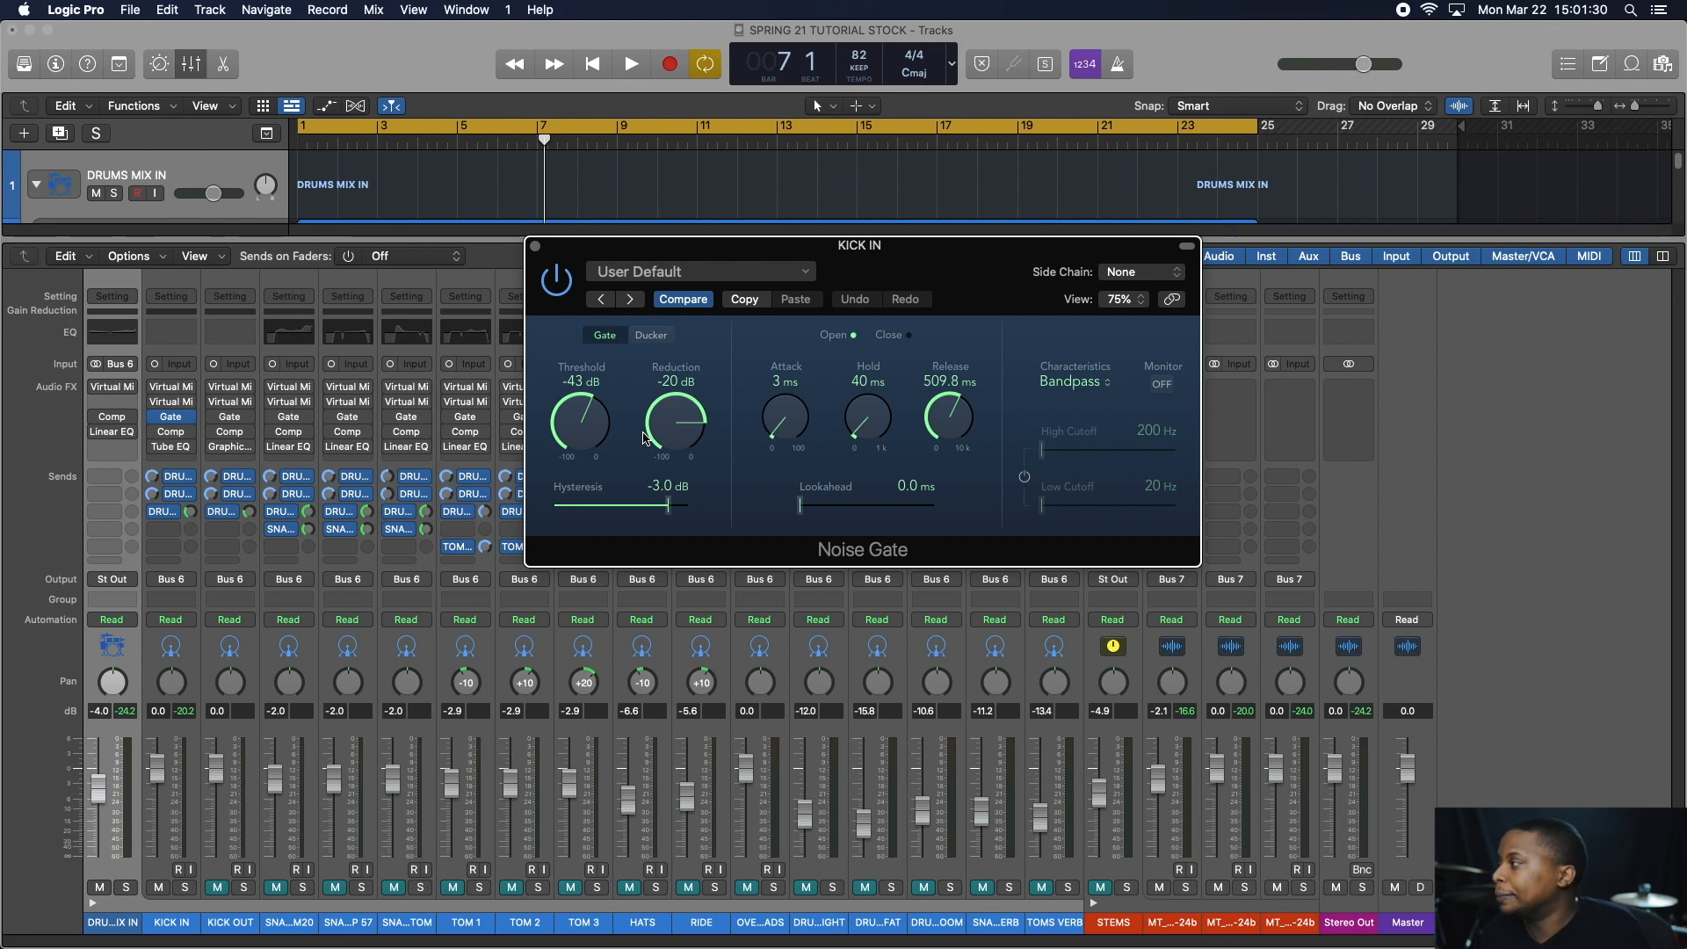
- Vary the kick gate's Release during playback, including 10000 ms, set it back to 509.8 ms and stop playback
key(space)
click(938, 418)
drag(938, 418, 891, 606)
drag(949, 418, 1011, 110)
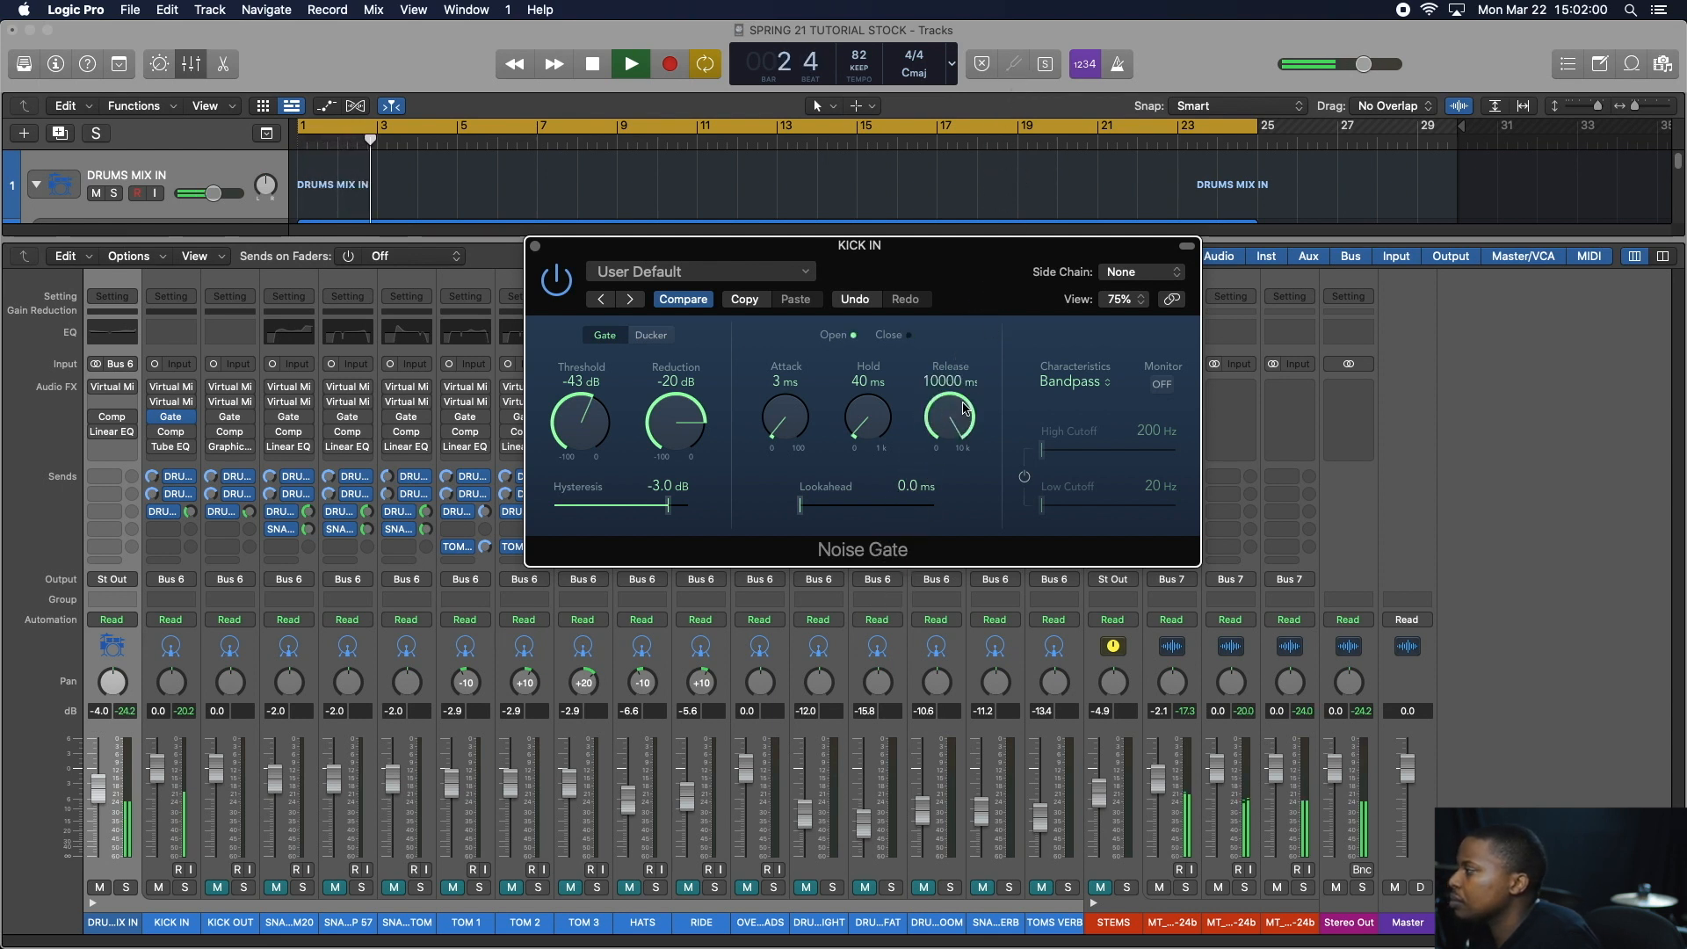
drag(959, 411, 903, 517)
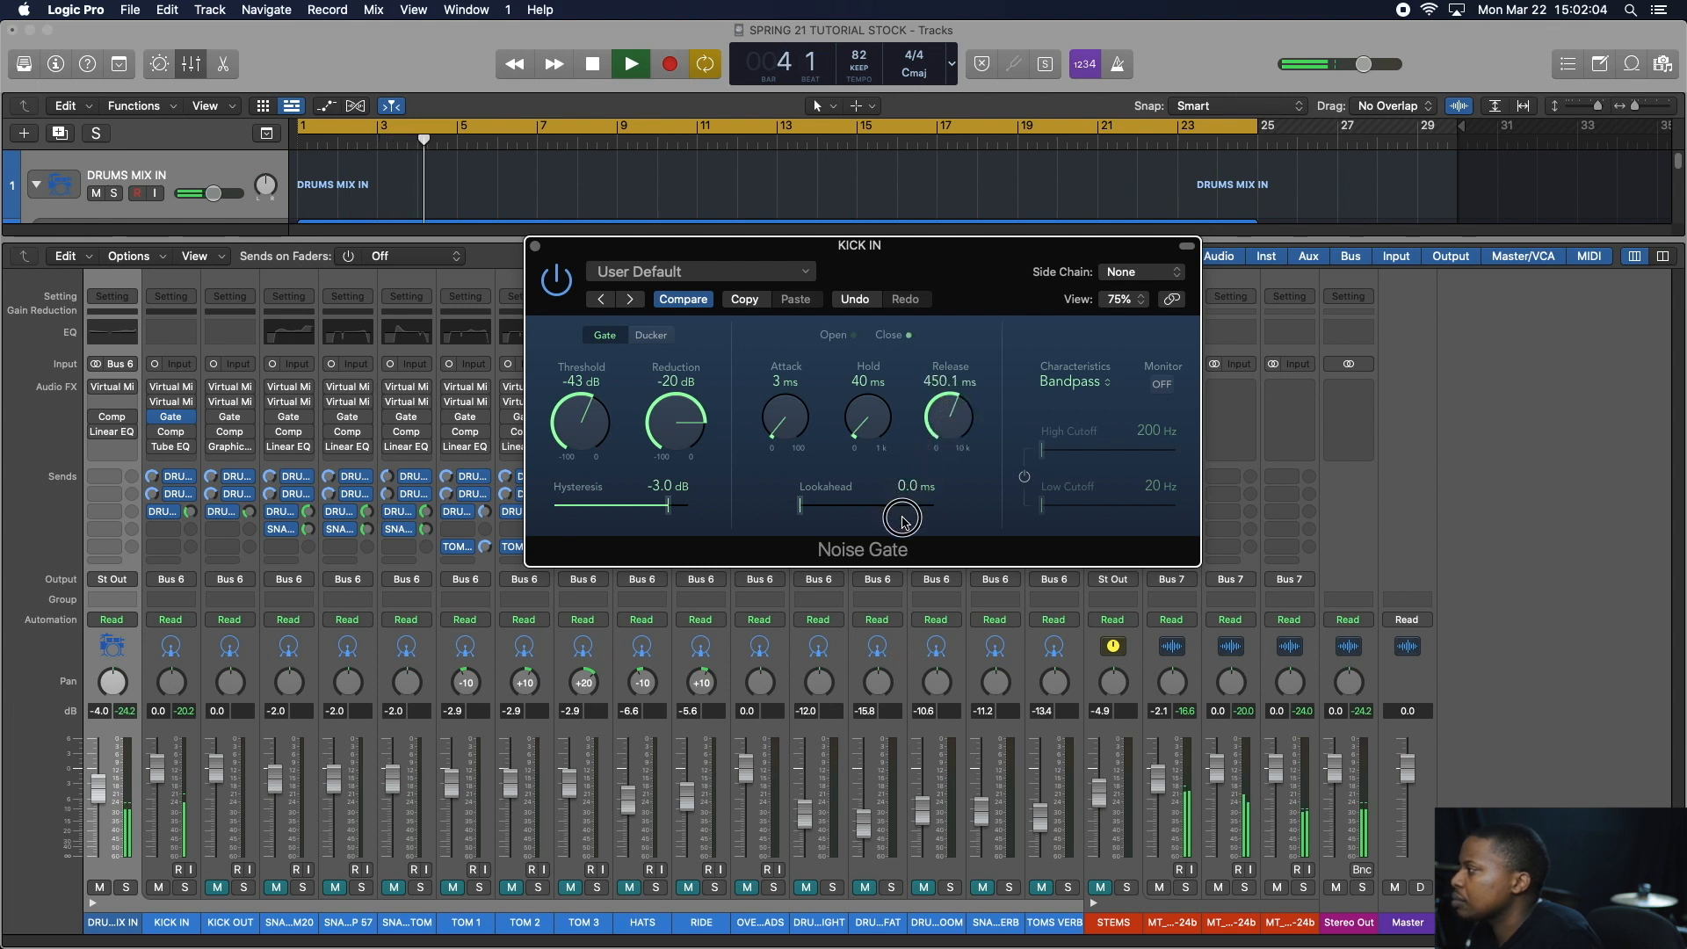
drag(908, 517, 908, 518)
key(space)
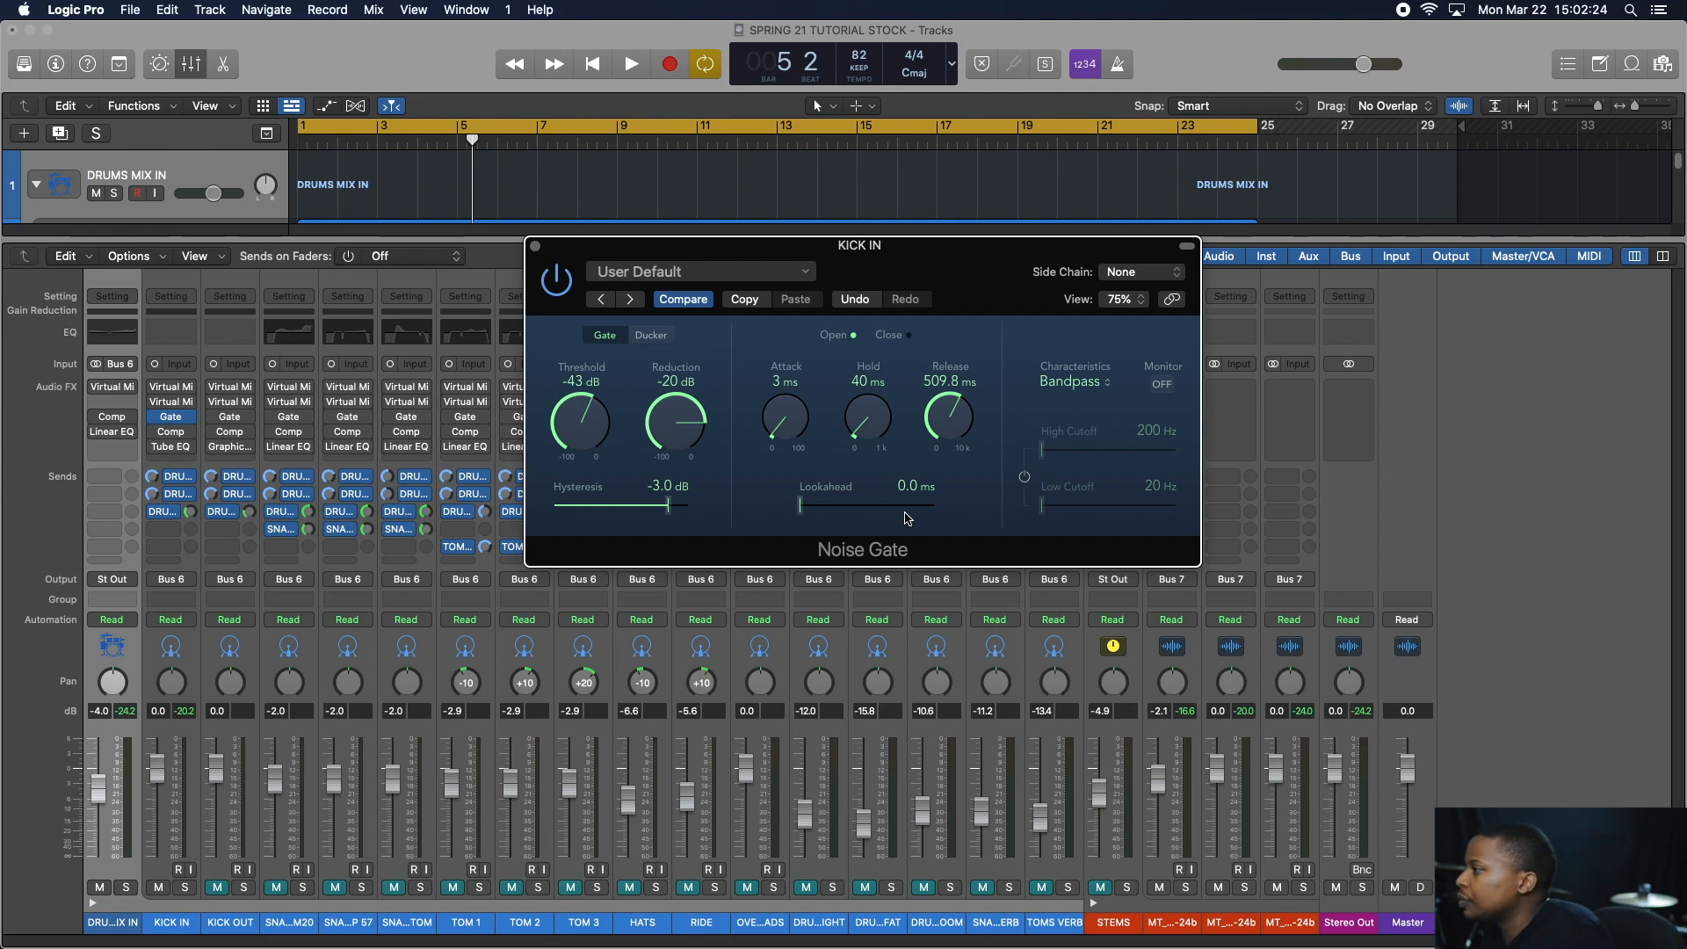
- Close the kick gate's settings, enable and open the Compressor on KICK IN during playback, and stop playback
click(534, 247)
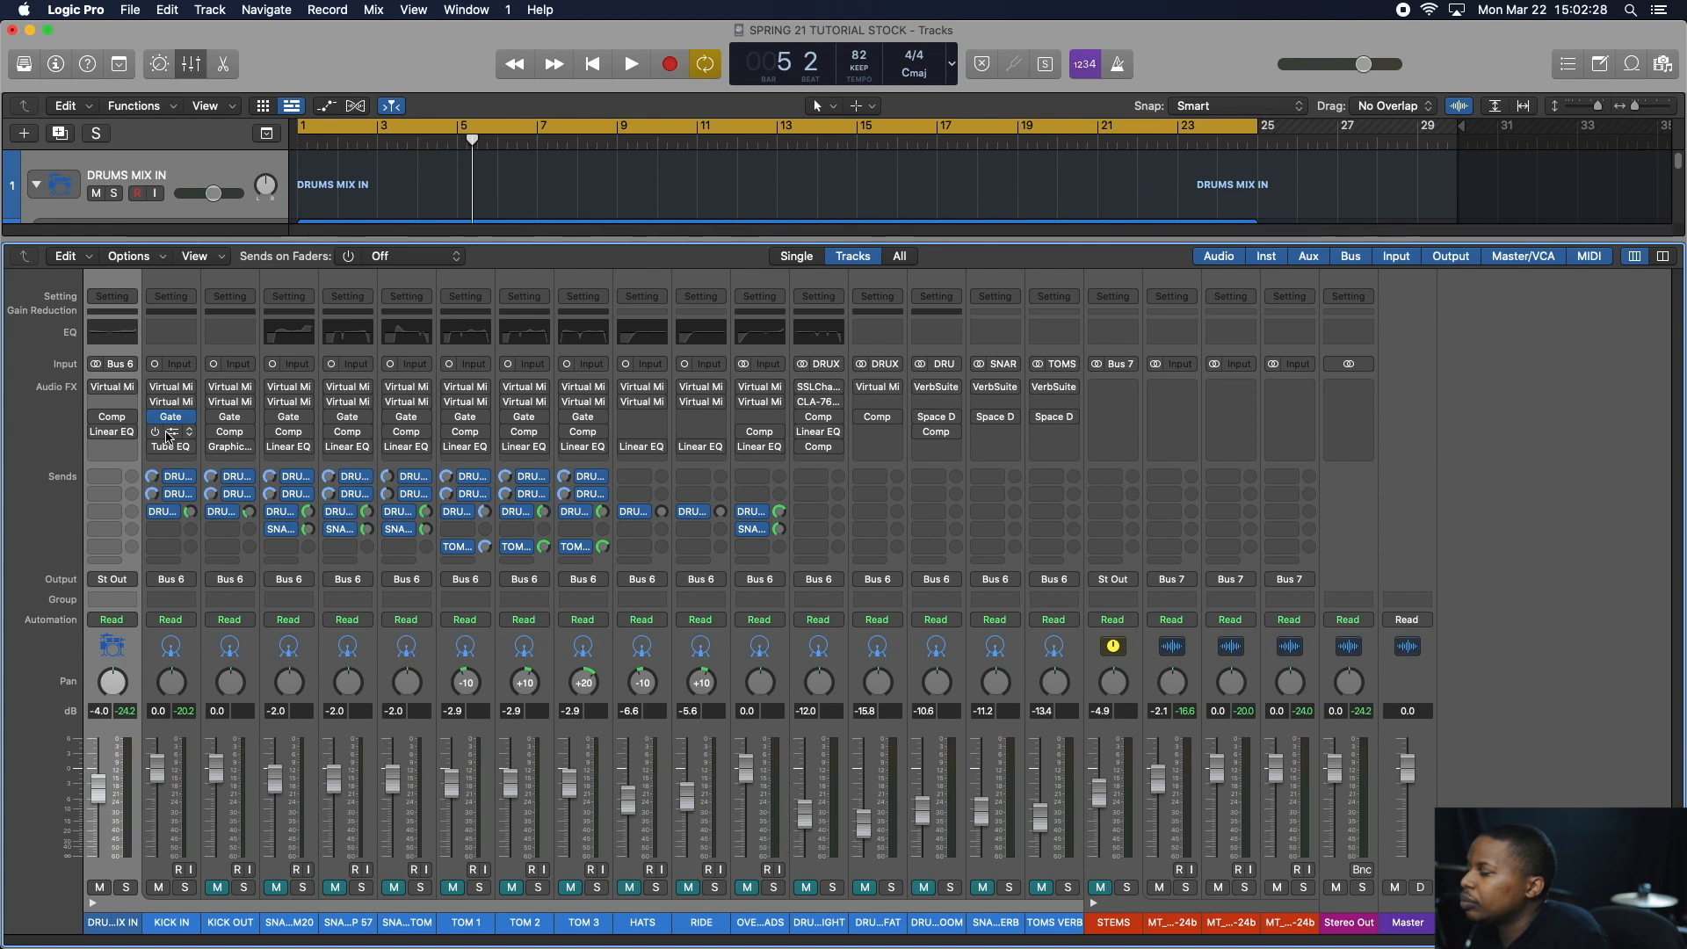
key(space)
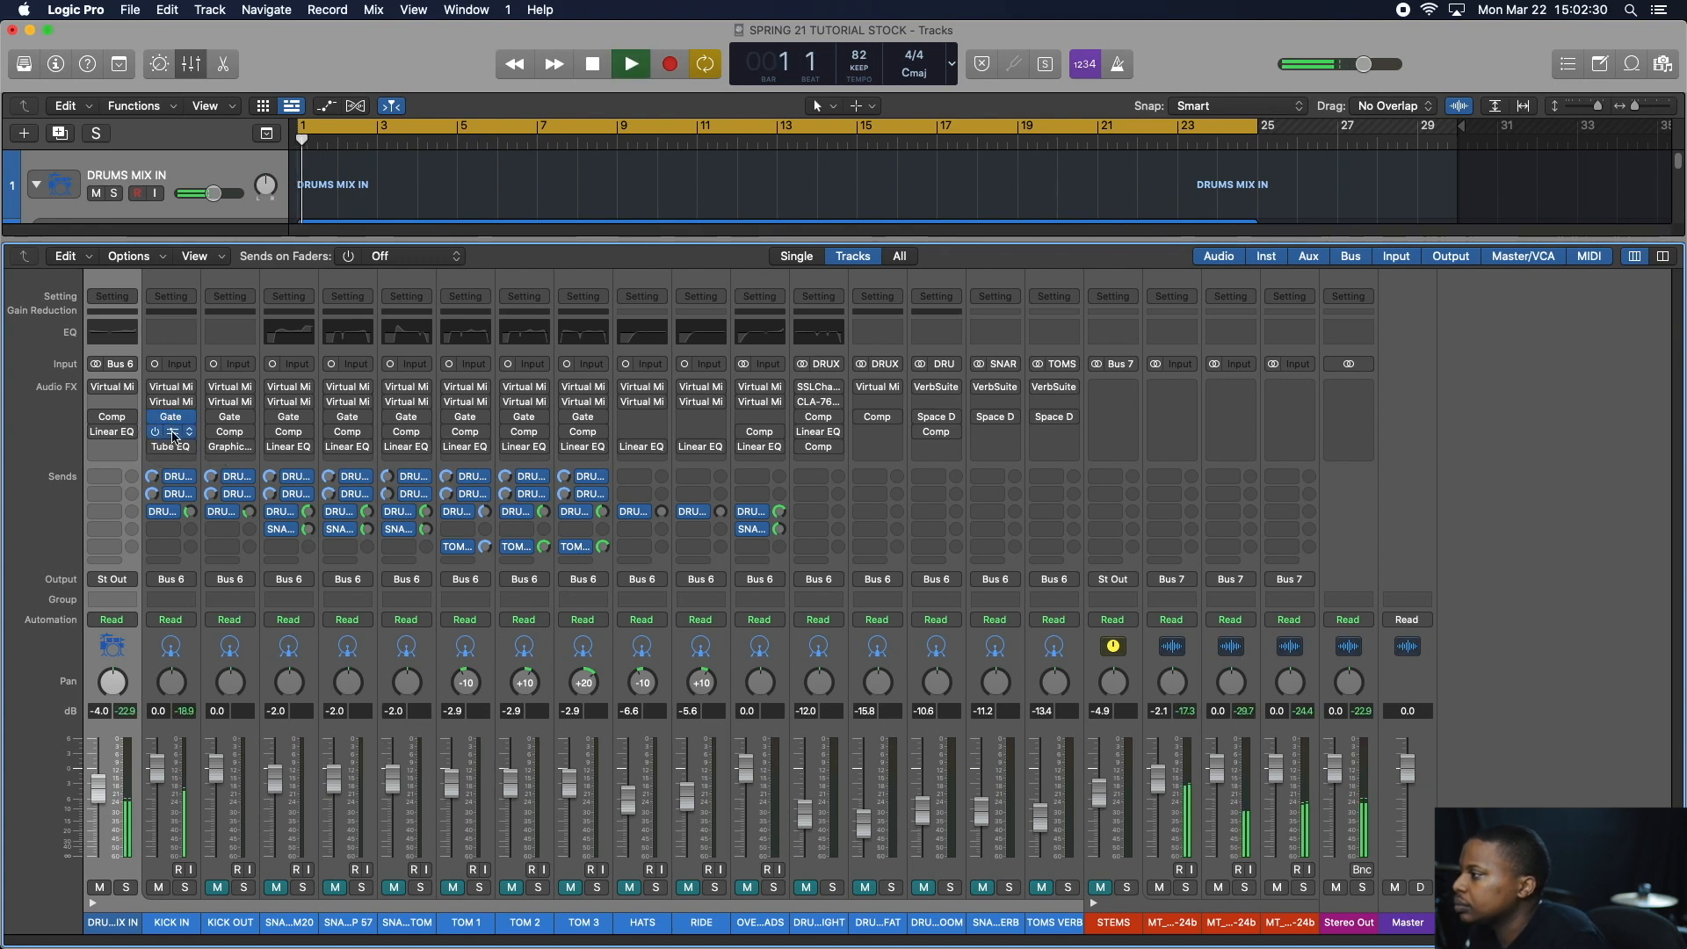
click(173, 434)
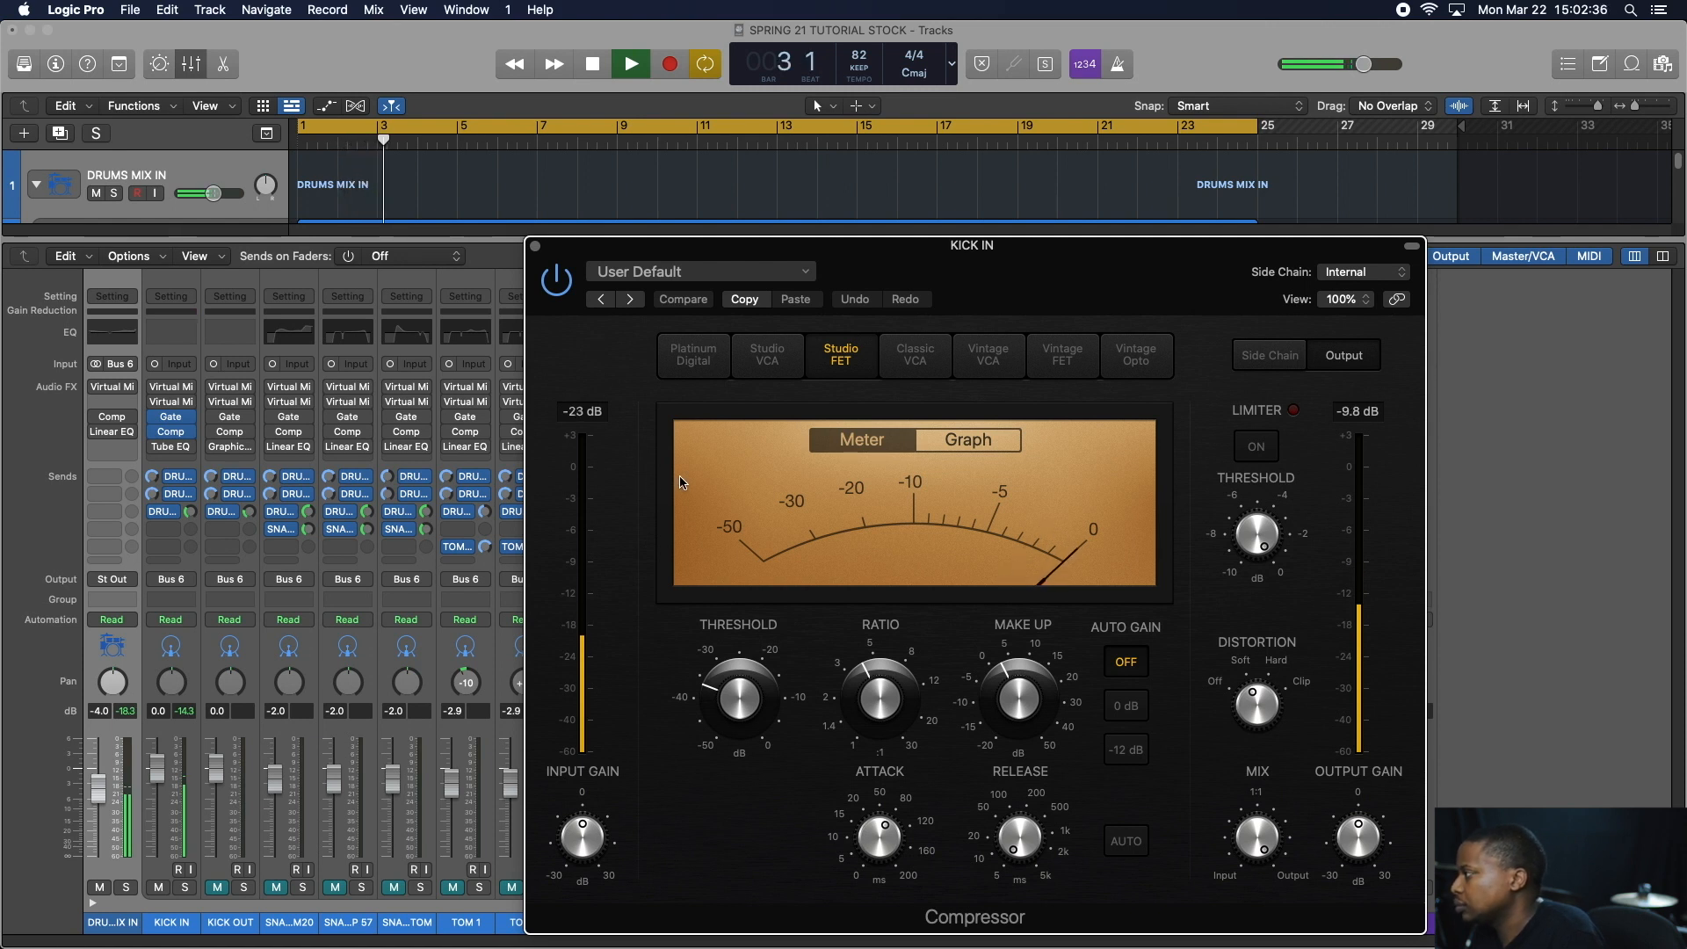
mouse_move(1013, 661)
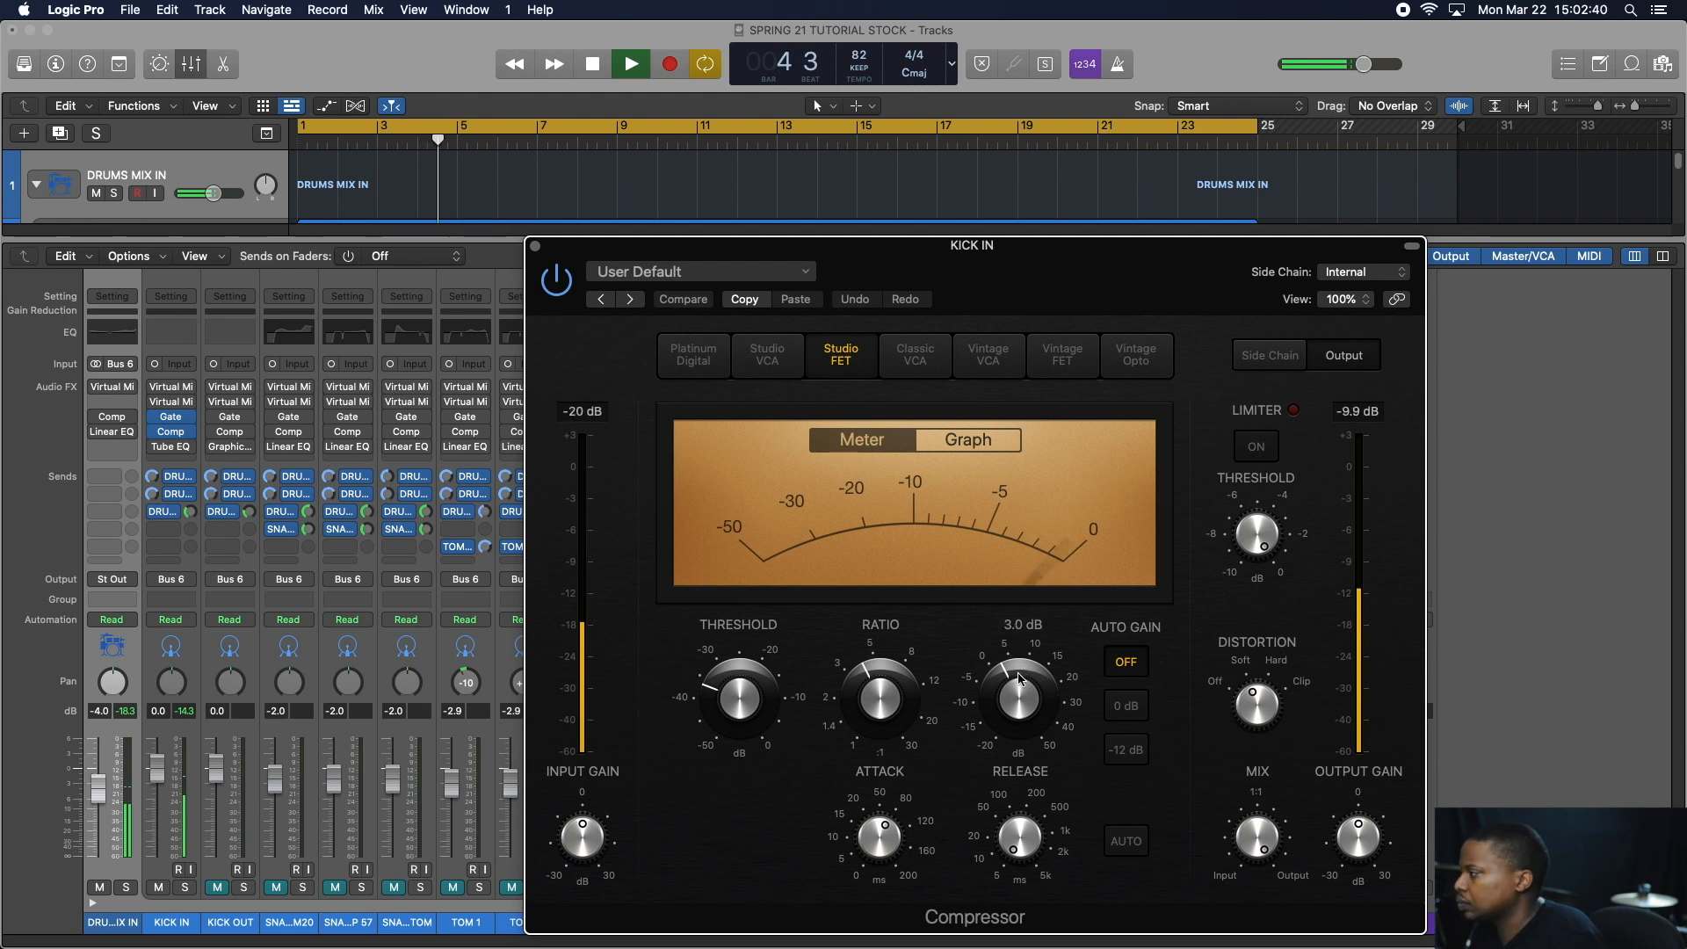
key(space)
- Vary the KICK IN compressor's Attack during playback, lowering it to 0.0 ms and raising it again, and stop playback
mouse_move(767, 661)
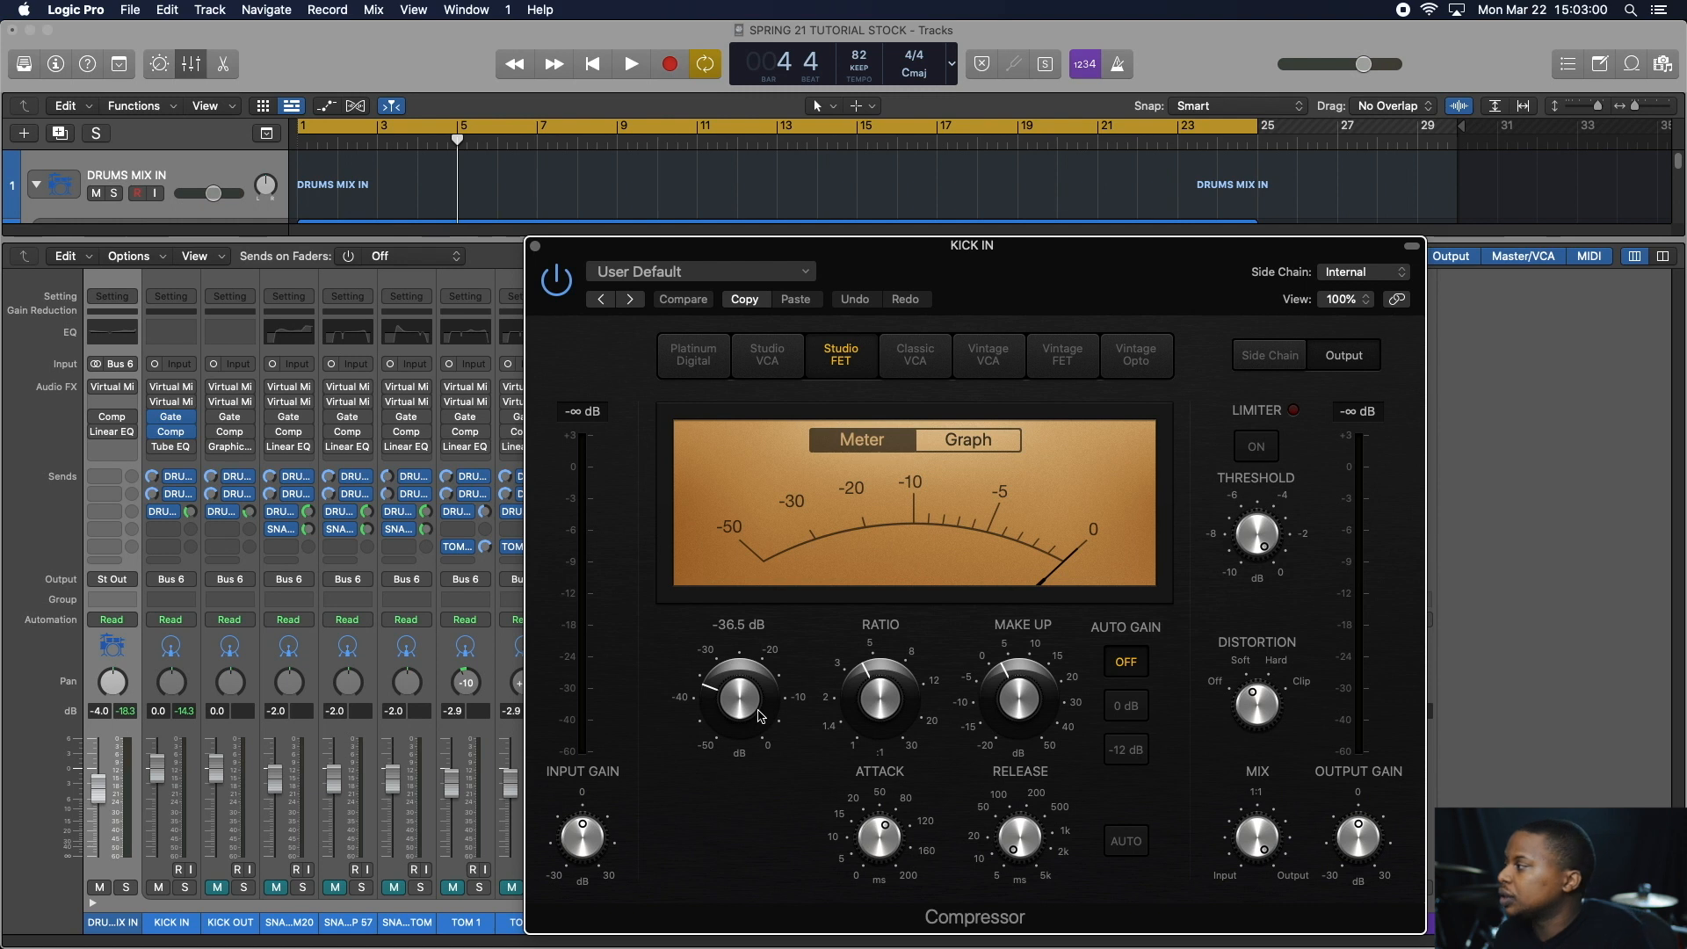
mouse_move(909, 679)
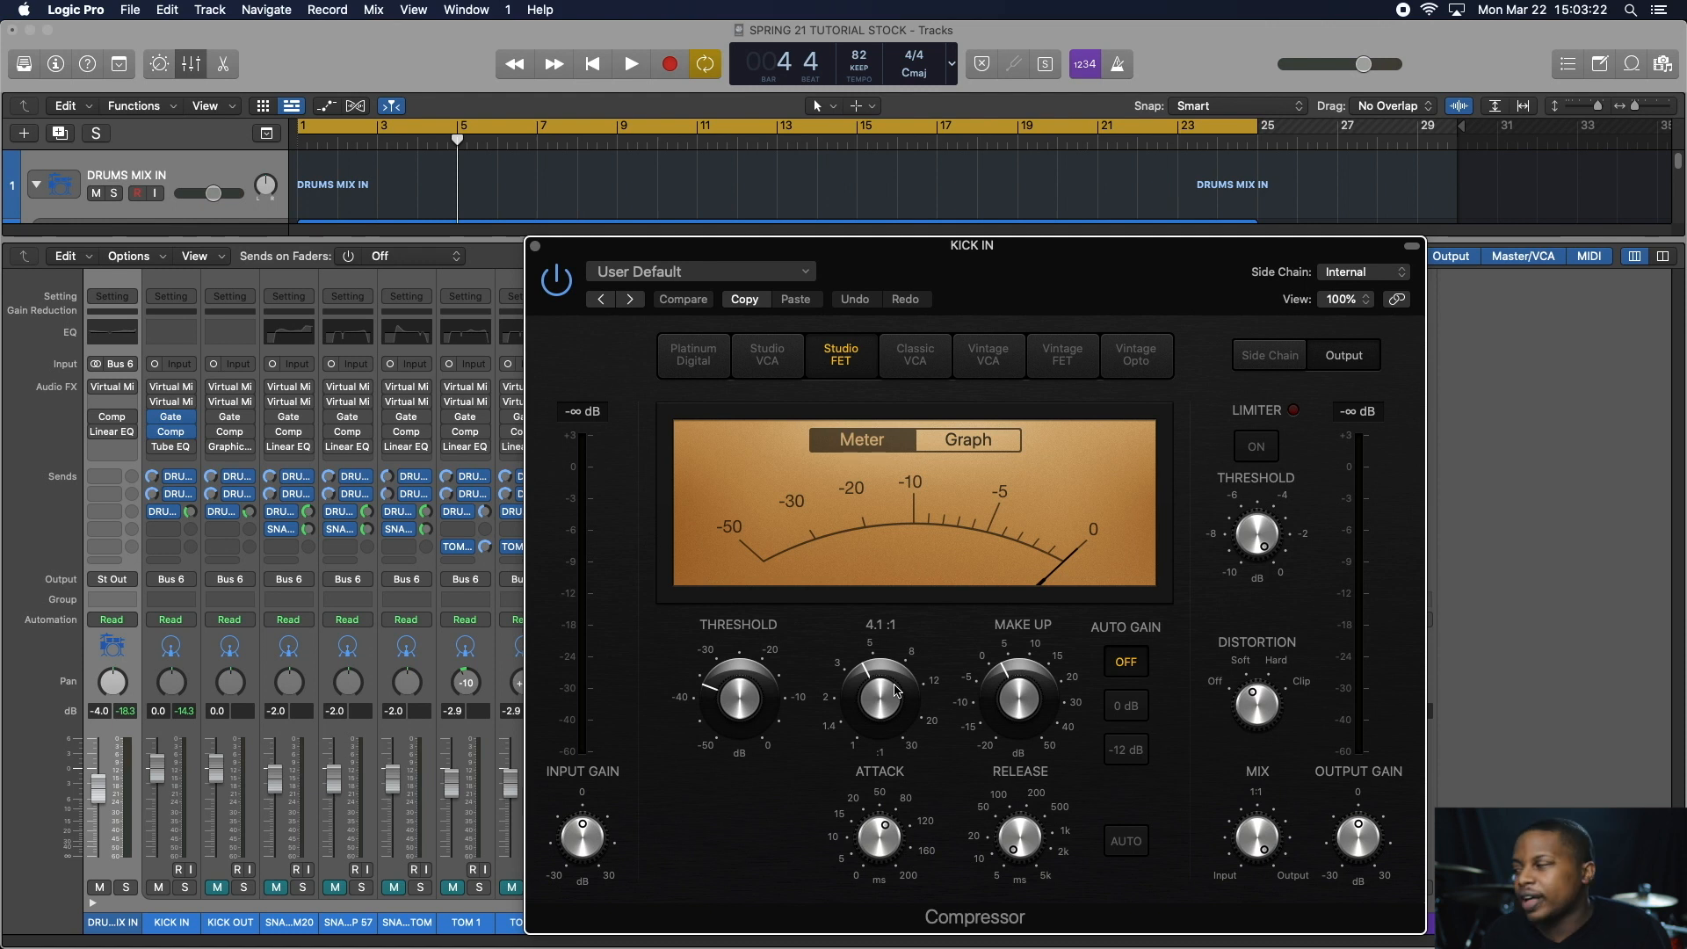
mouse_move(1040, 695)
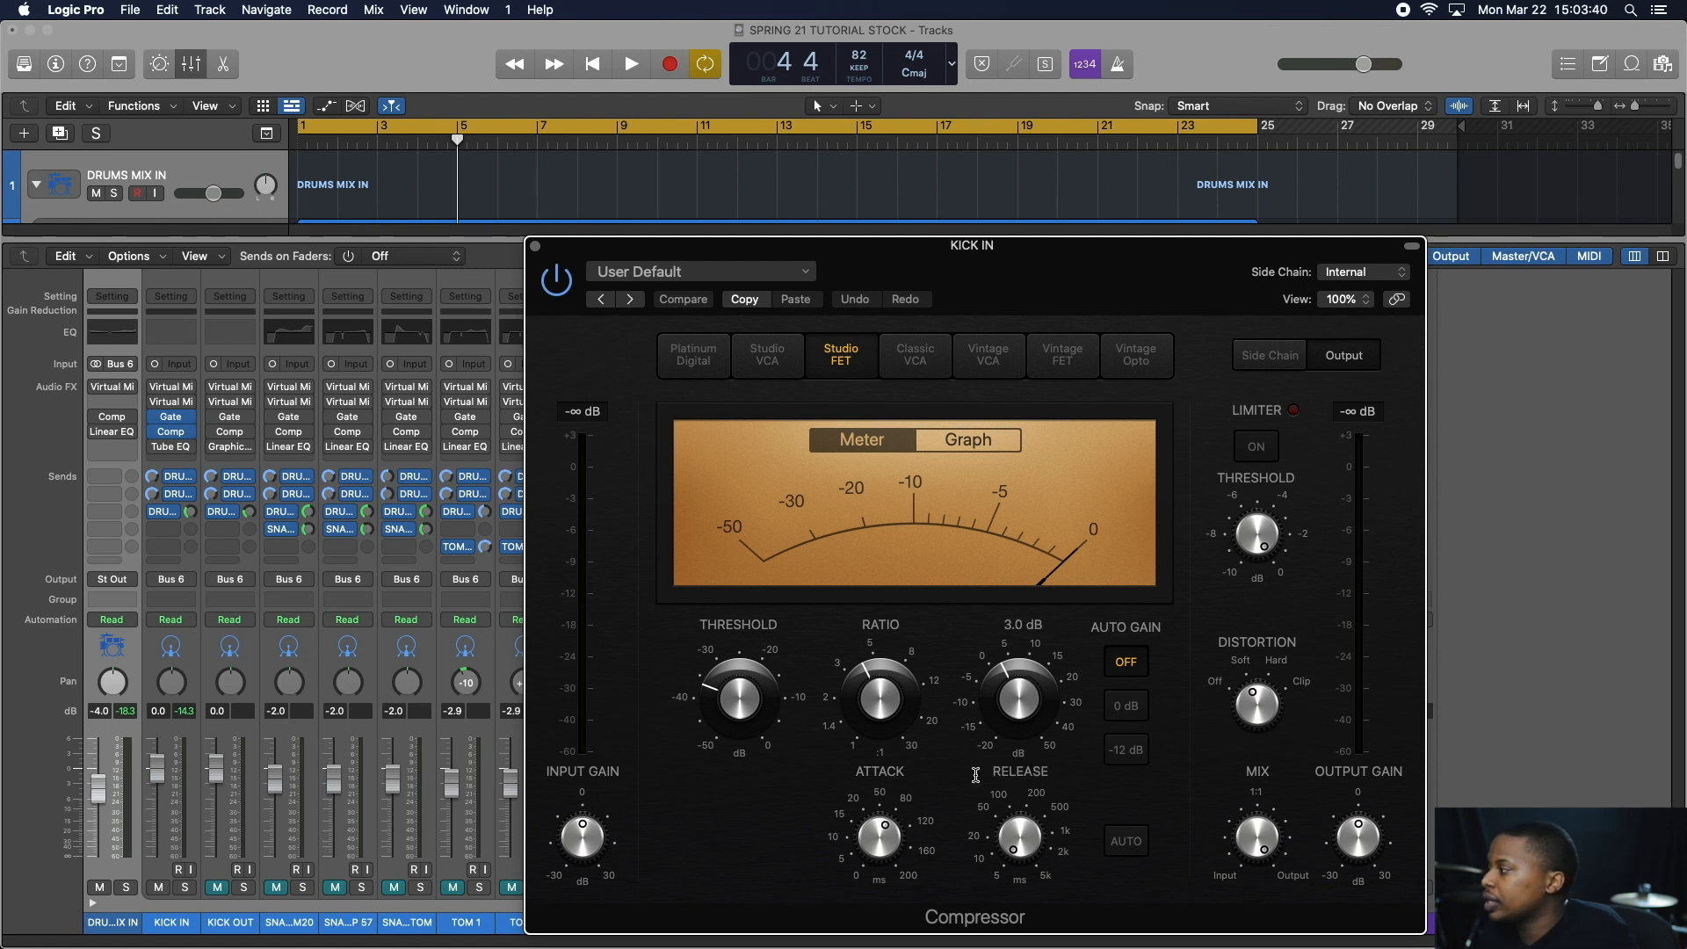
mouse_move(873, 859)
mouse_move(1010, 847)
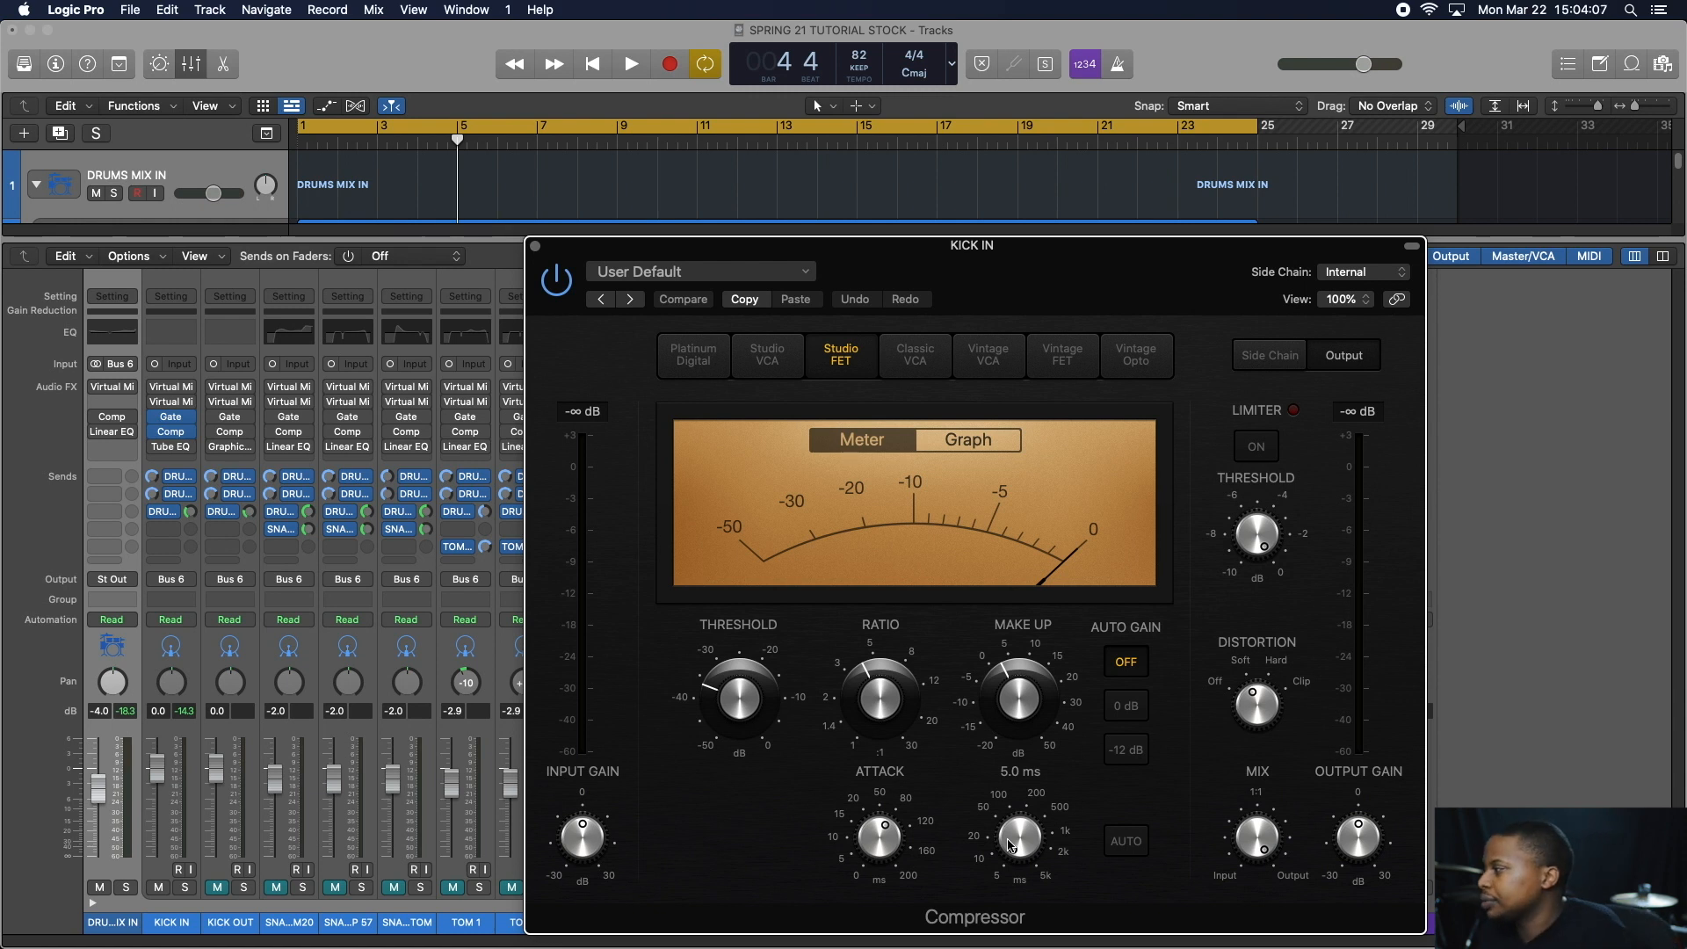
key(space)
drag(887, 826, 847, 942)
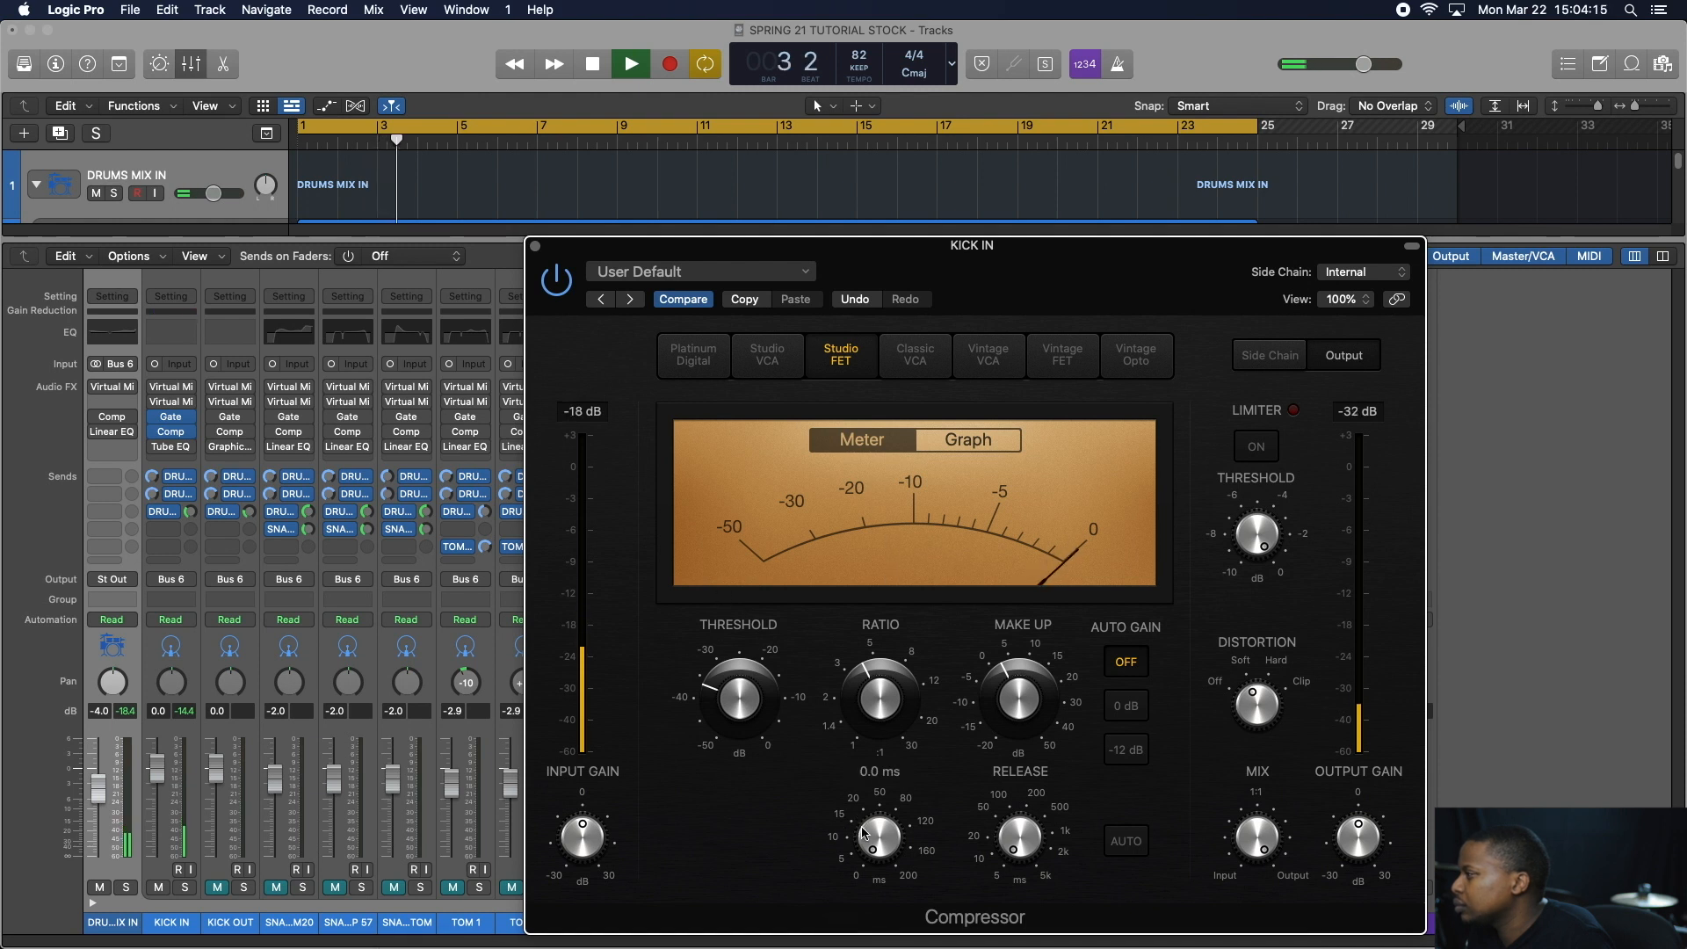
drag(862, 833, 891, 735)
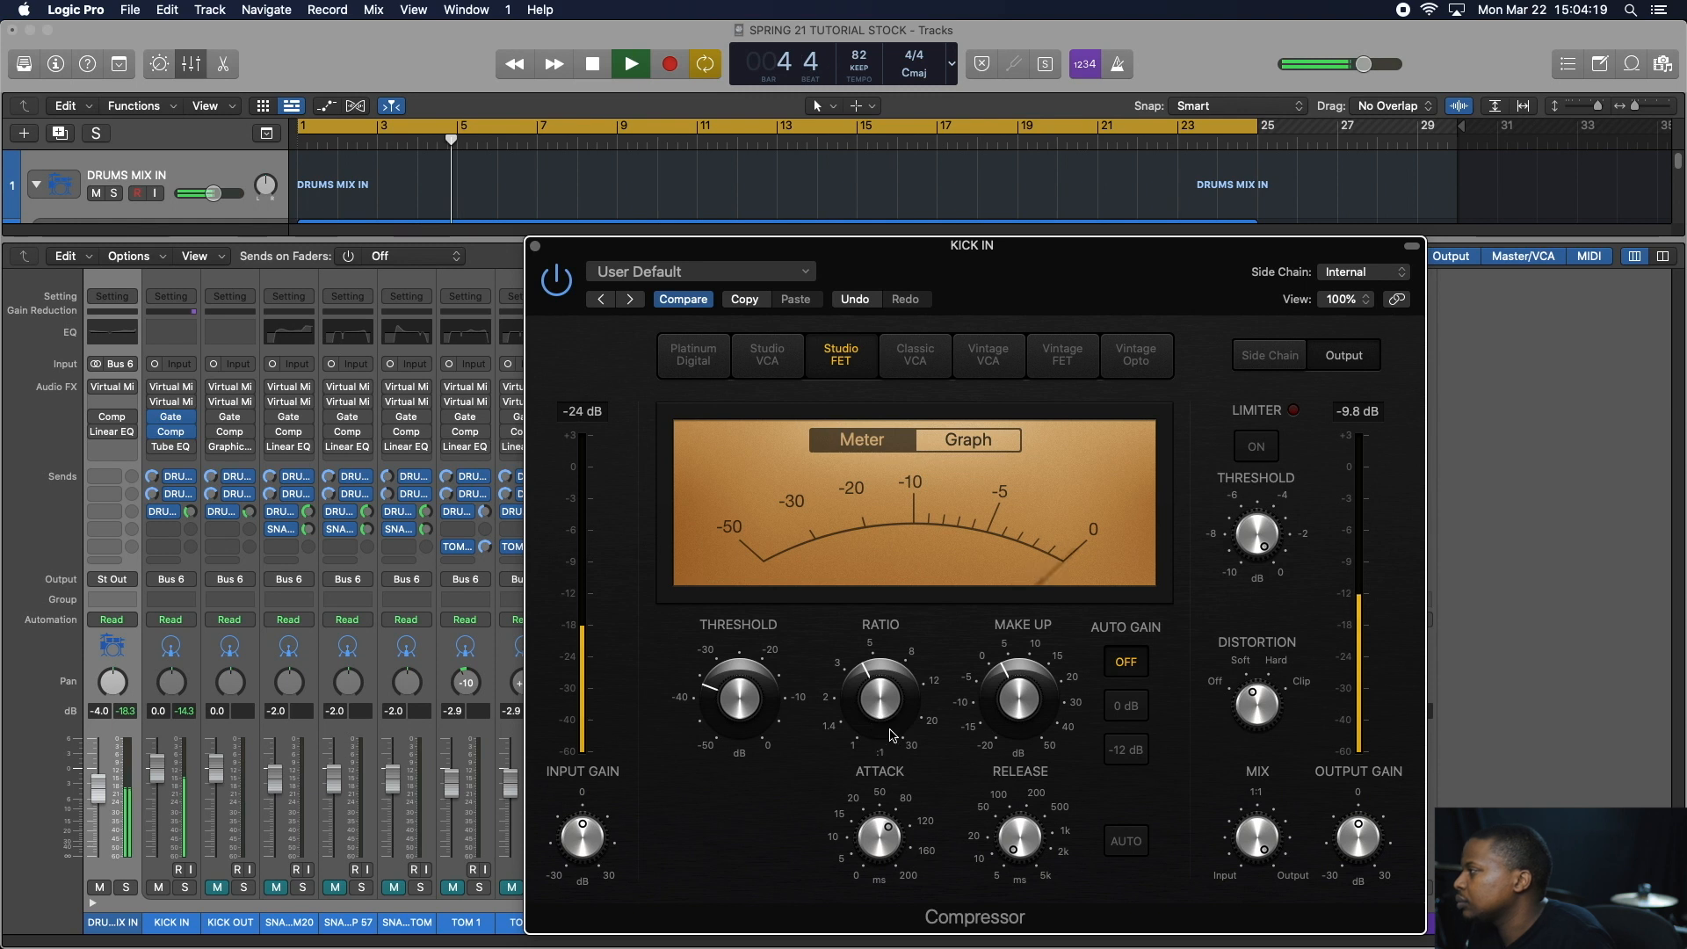
key(space)
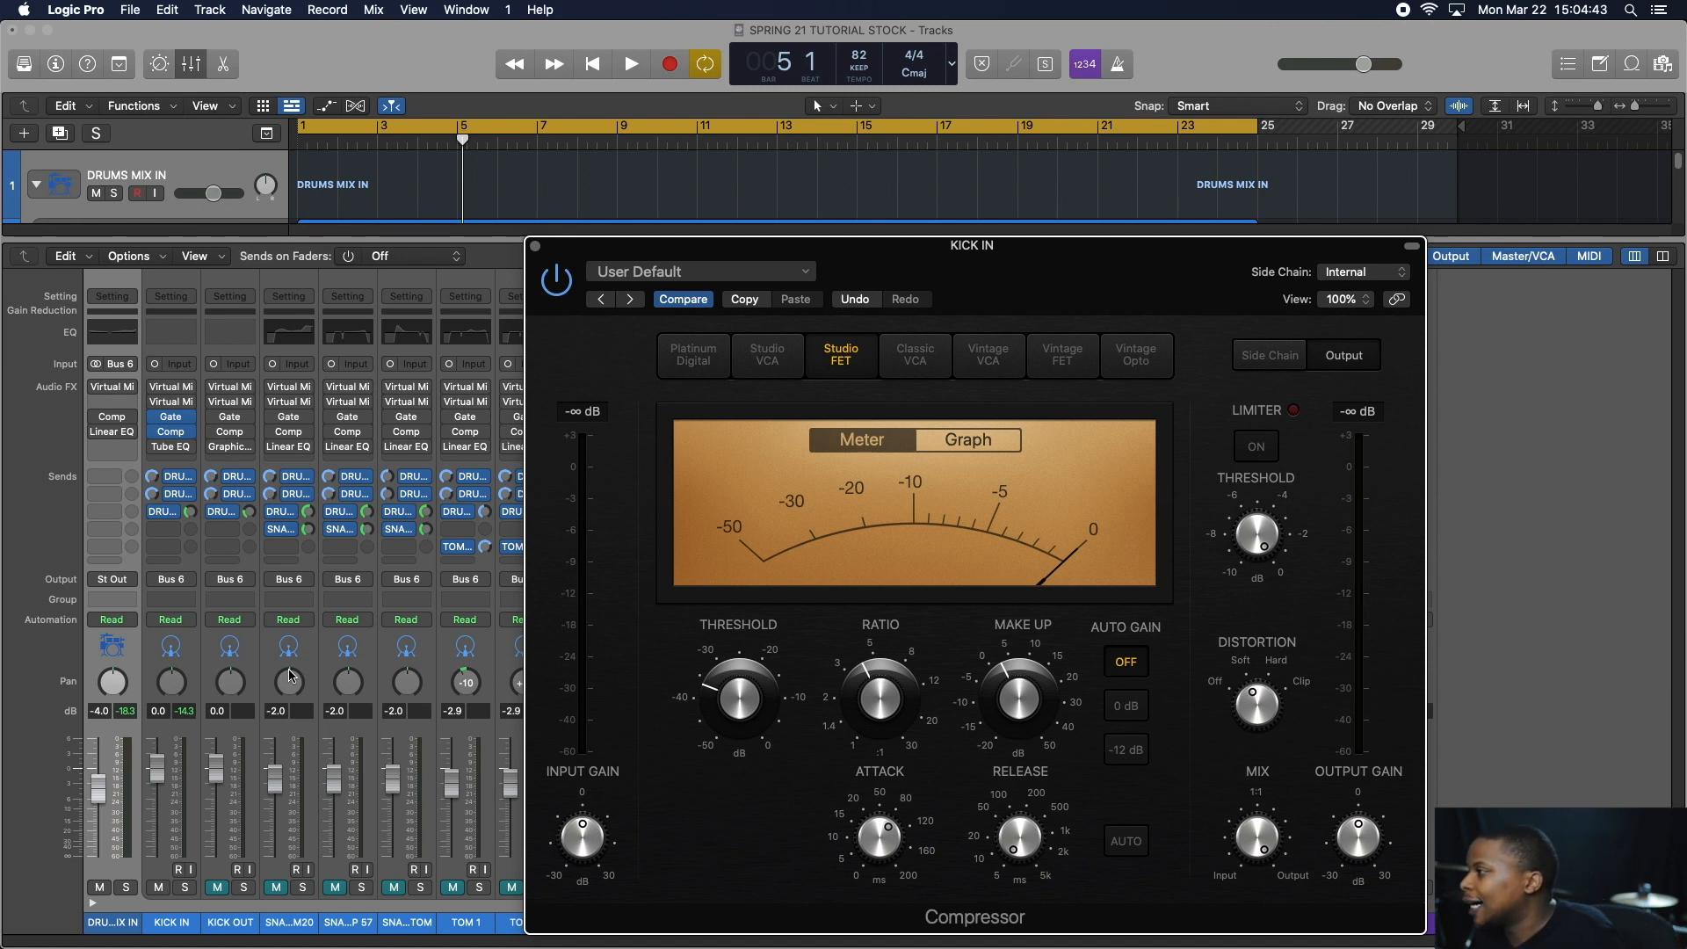
- Open KICK IN's Vintage Tube EQ, audition it enabled during playback, and close the KICK IN plug-in windows
click(173, 450)
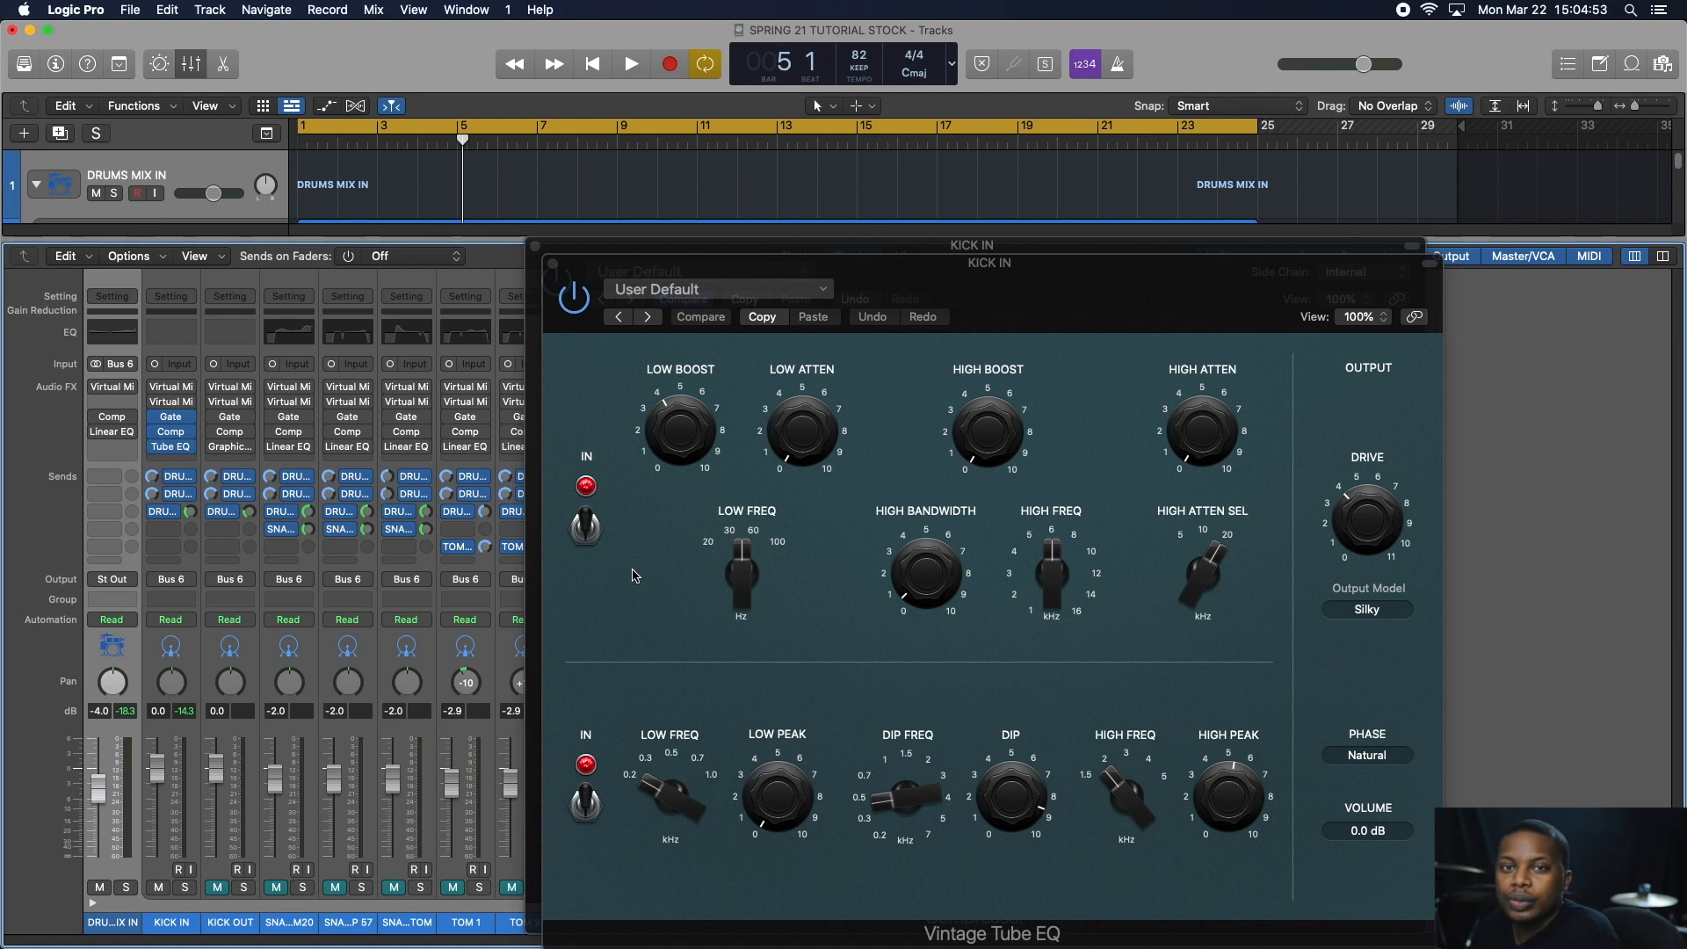
key(space)
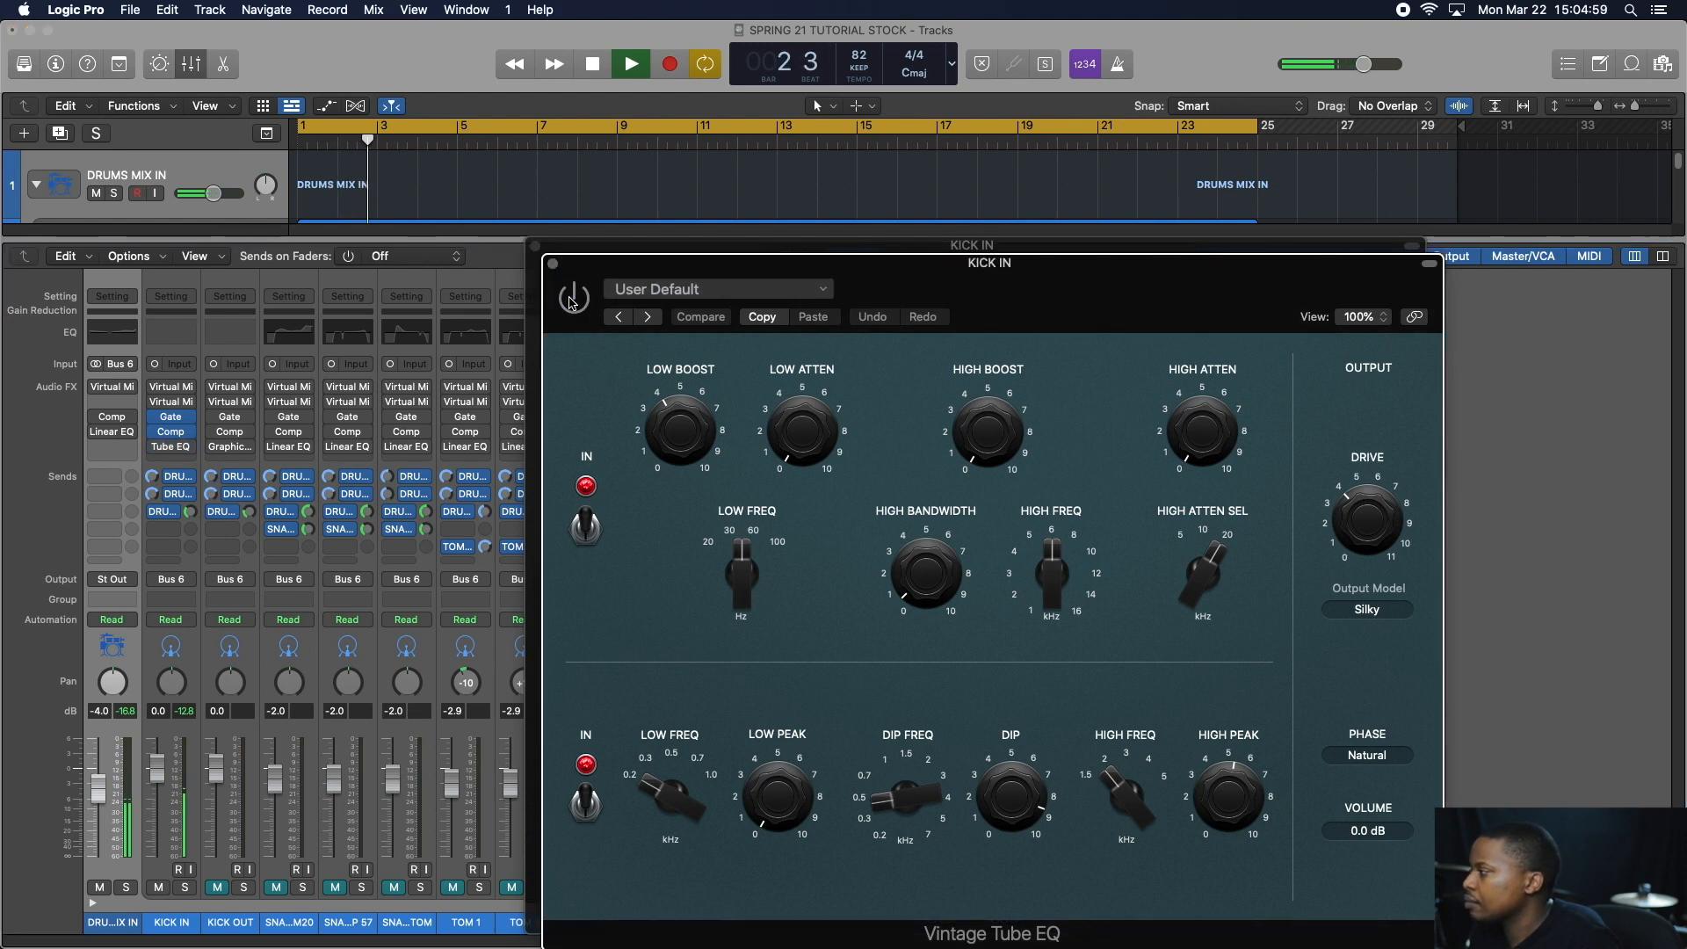
click(571, 301)
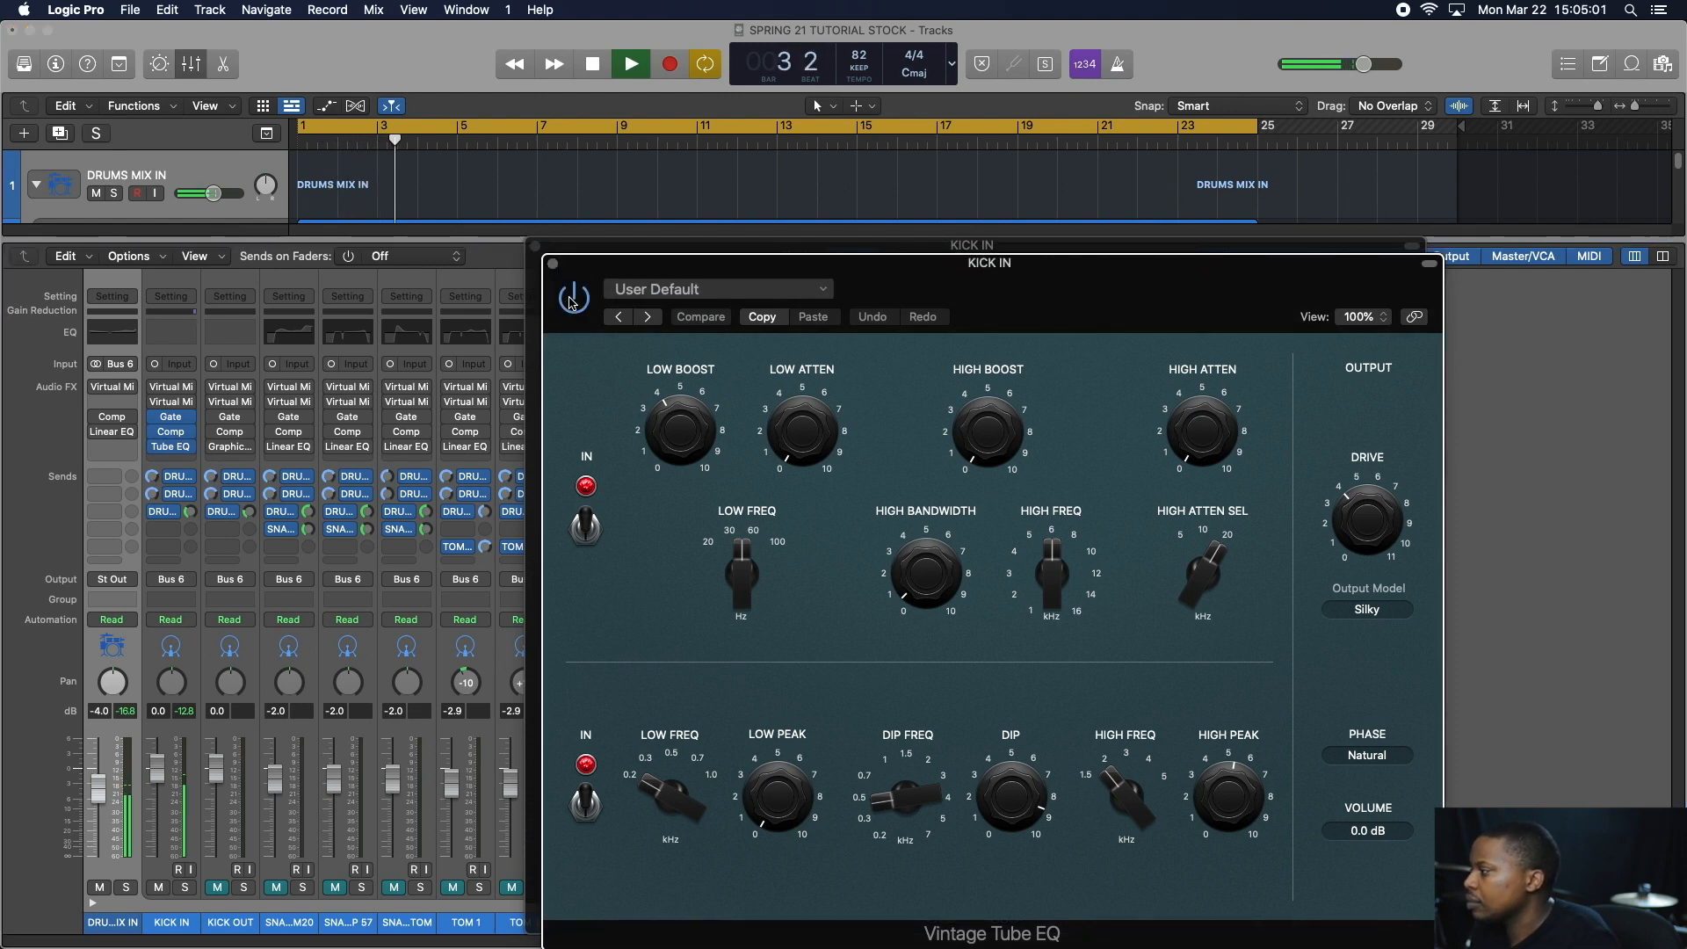
key(space)
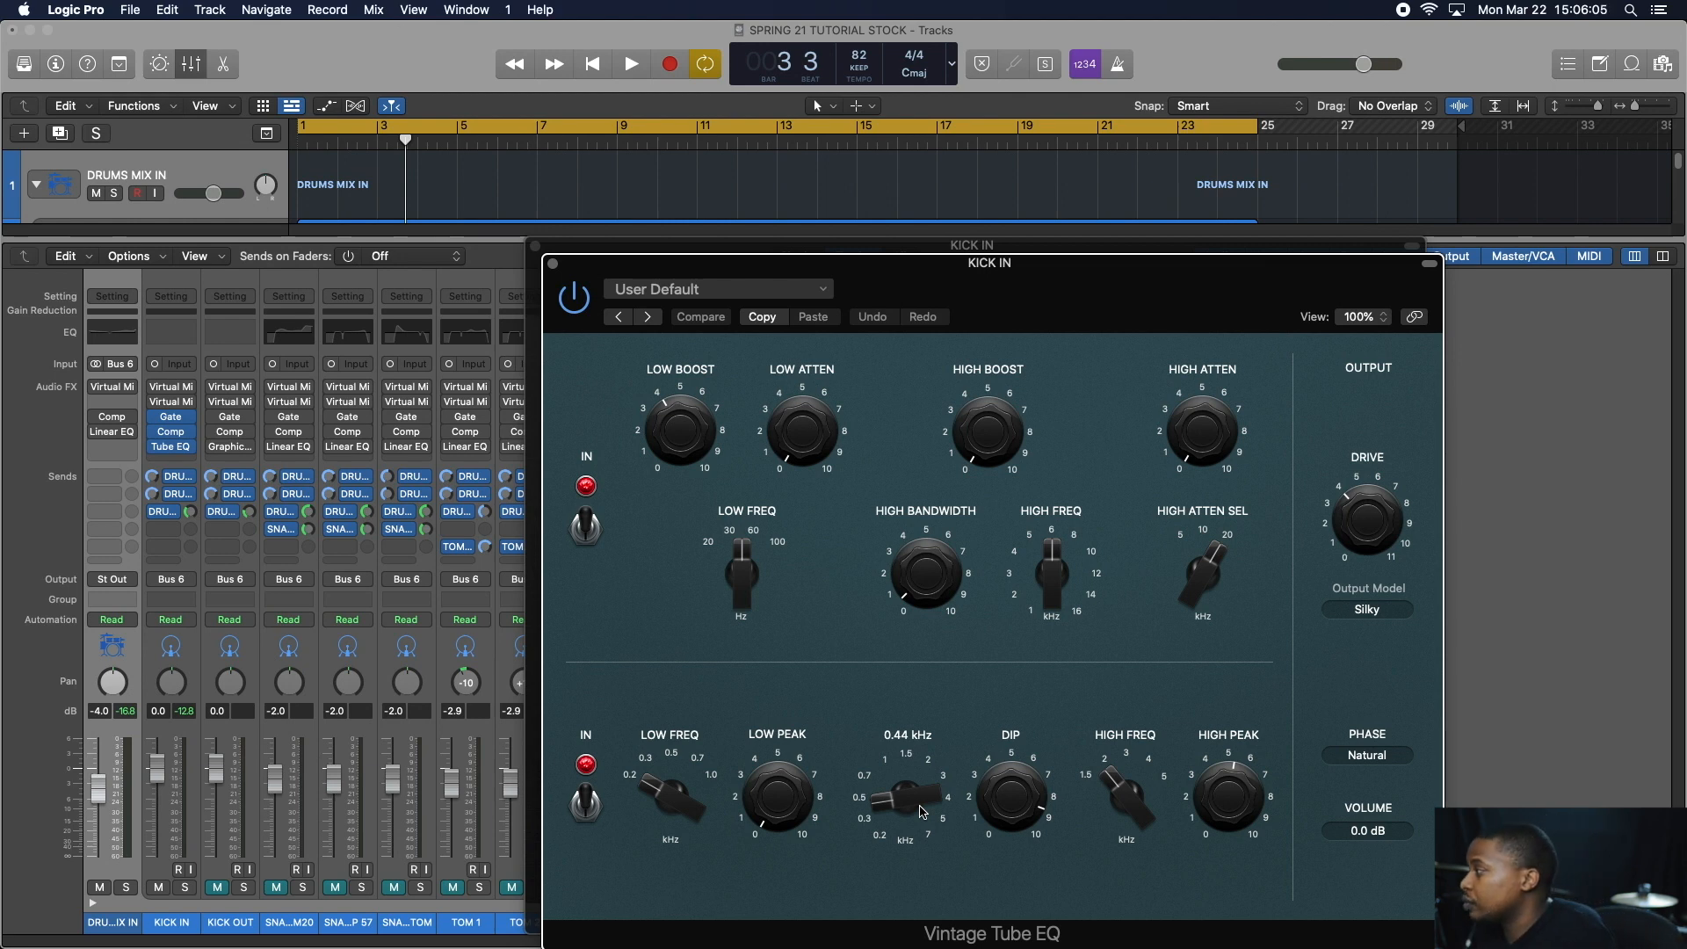
mouse_move(1112, 801)
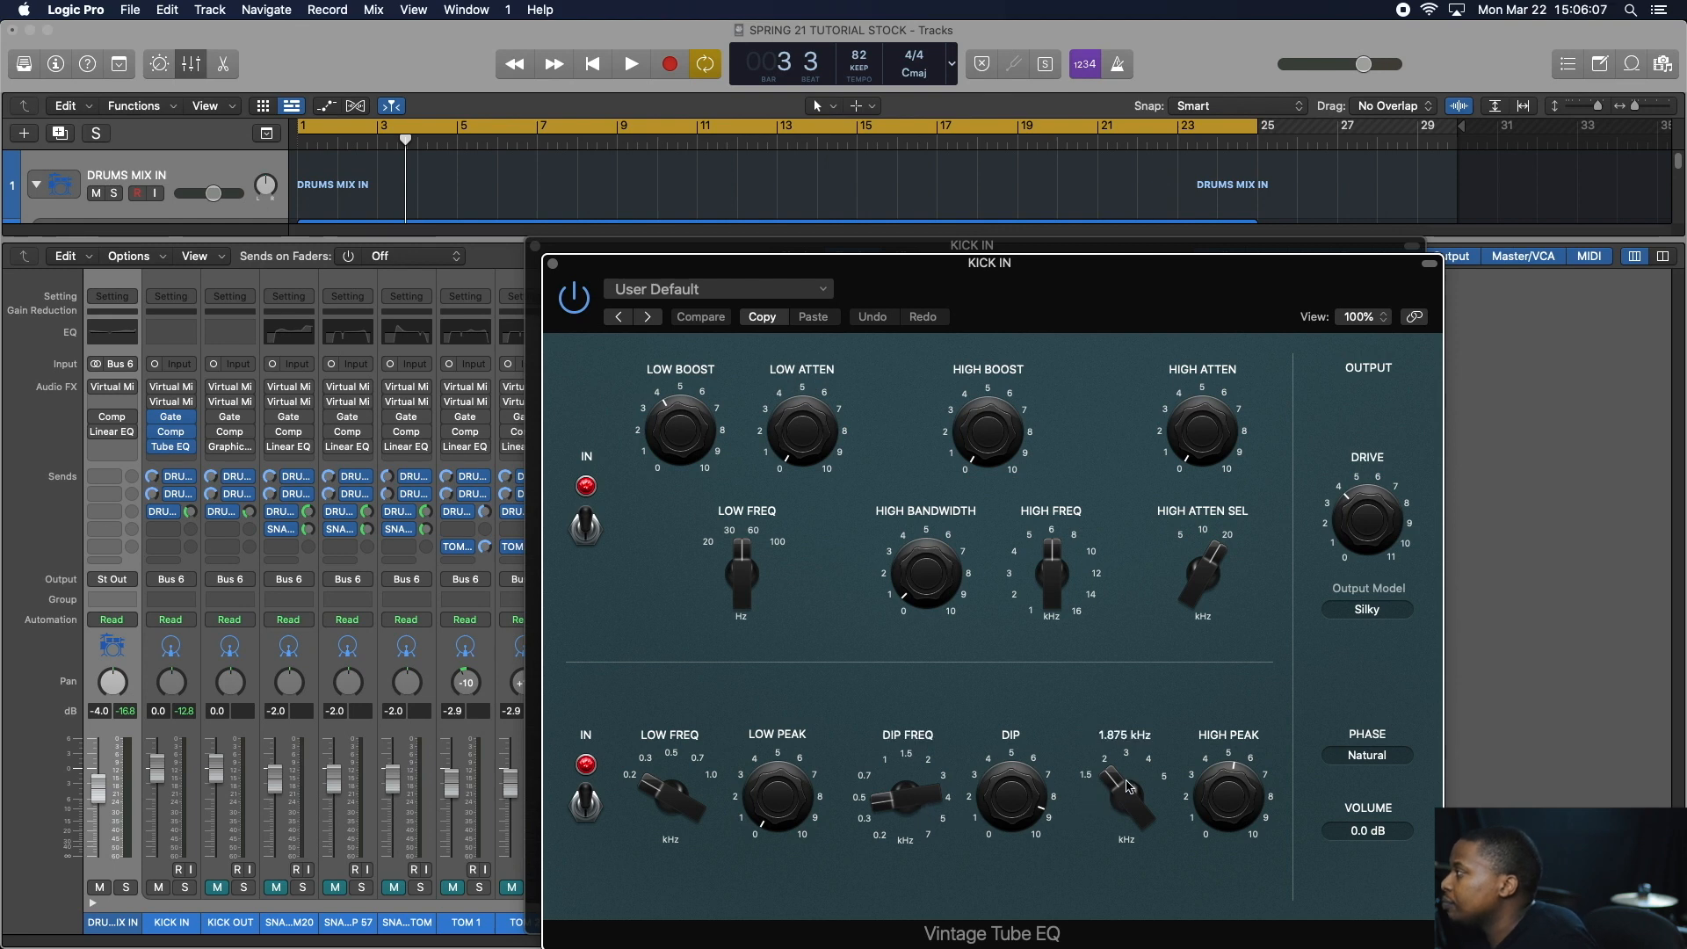
click(547, 264)
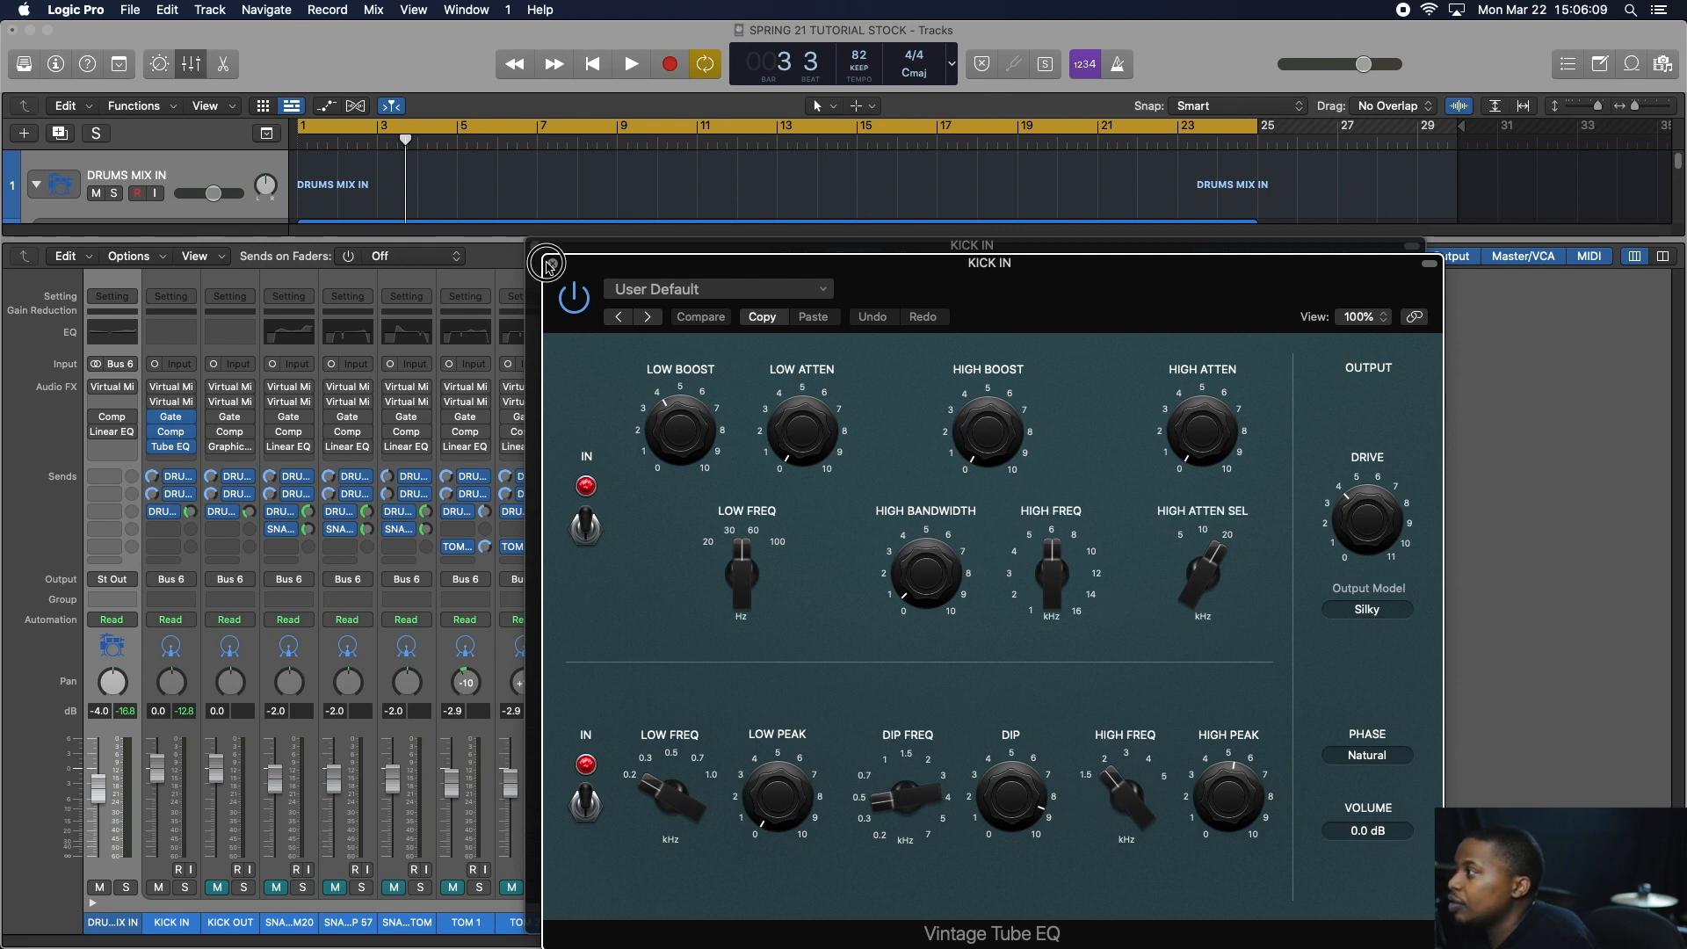
click(546, 264)
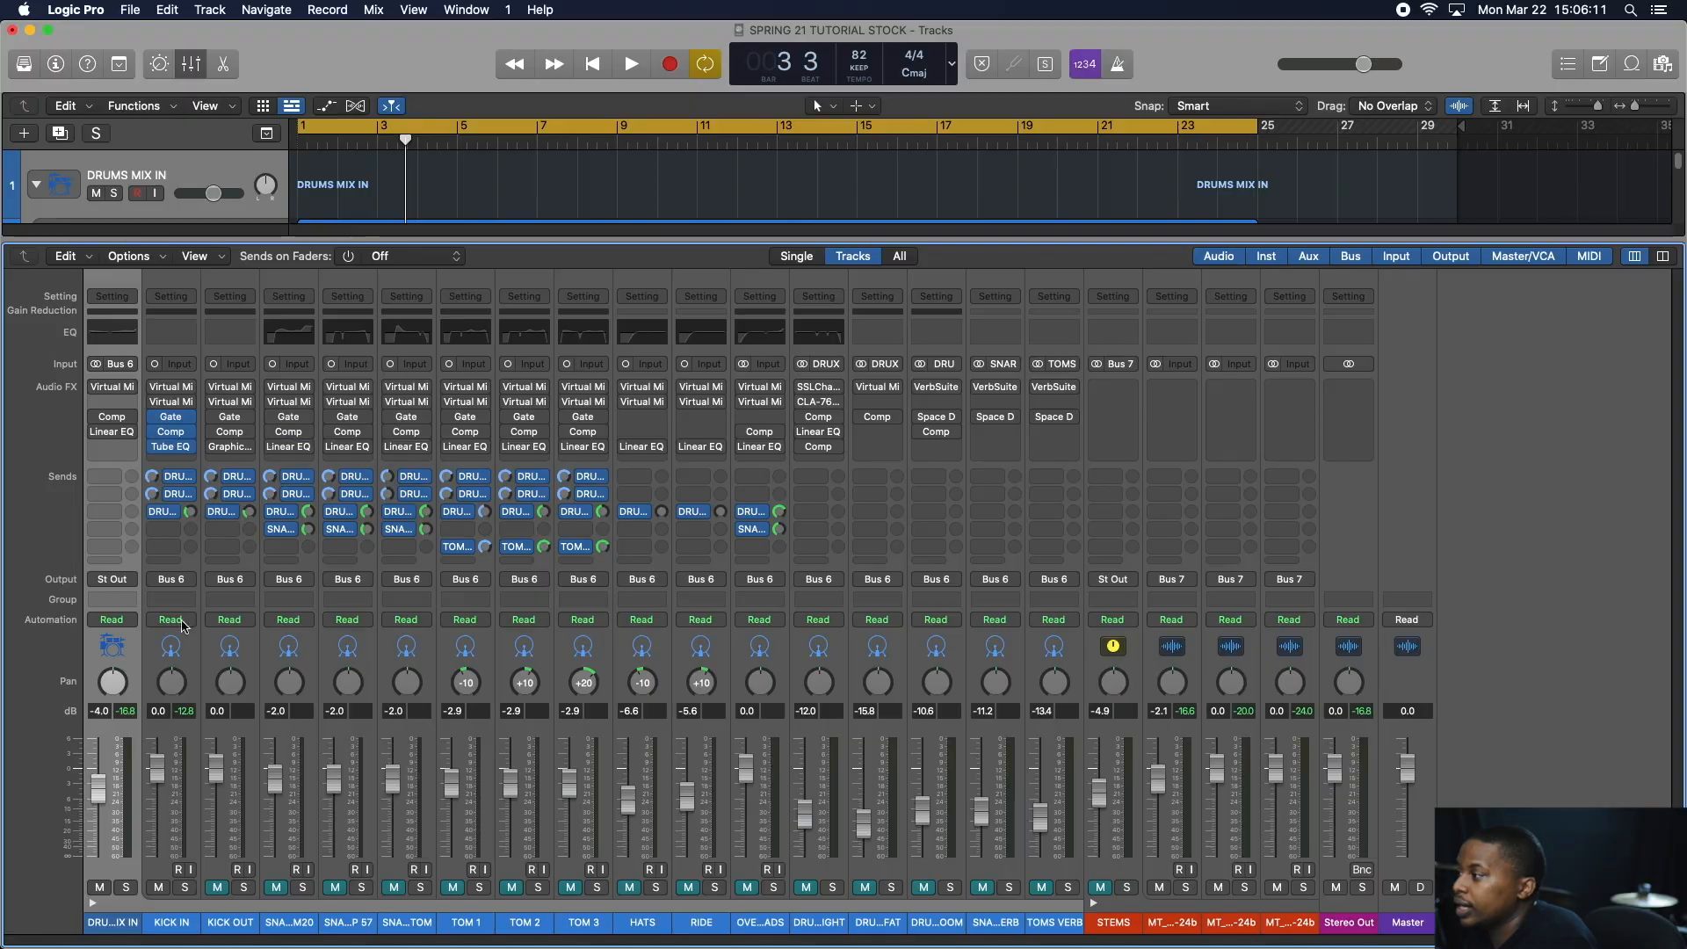
- Unmute KICK OUT and mute KICK IN, and play the drums with only KICK OUT audible before stopping playback
key(space)
key(Return)
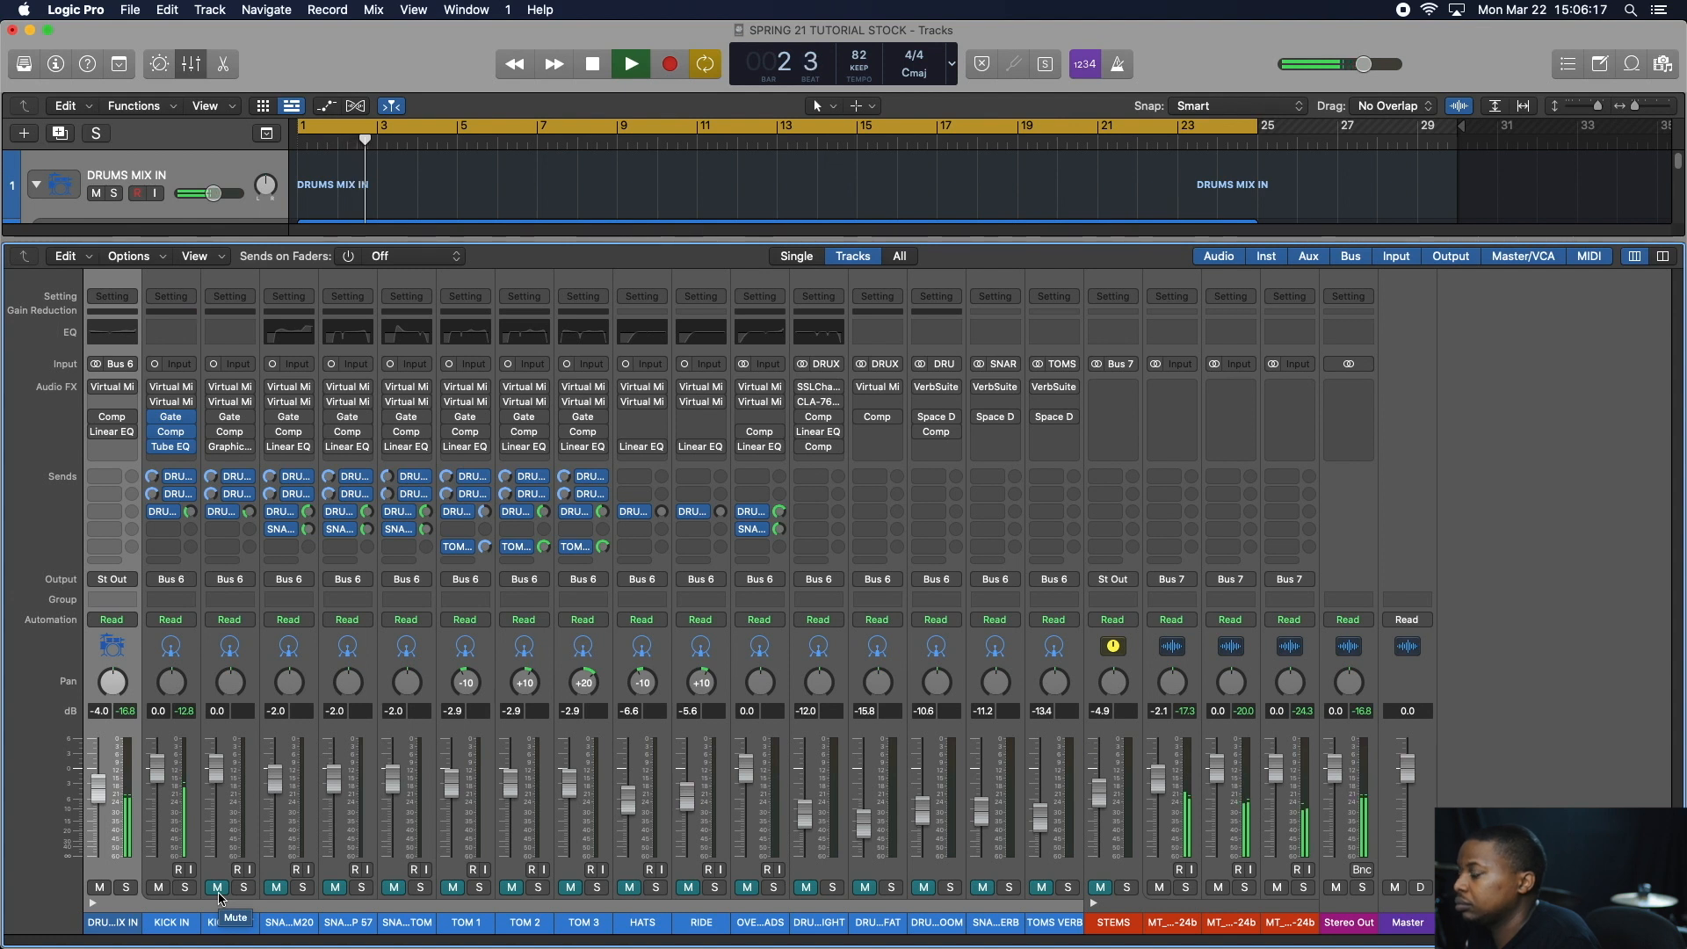
key(space)
click(218, 889)
click(159, 889)
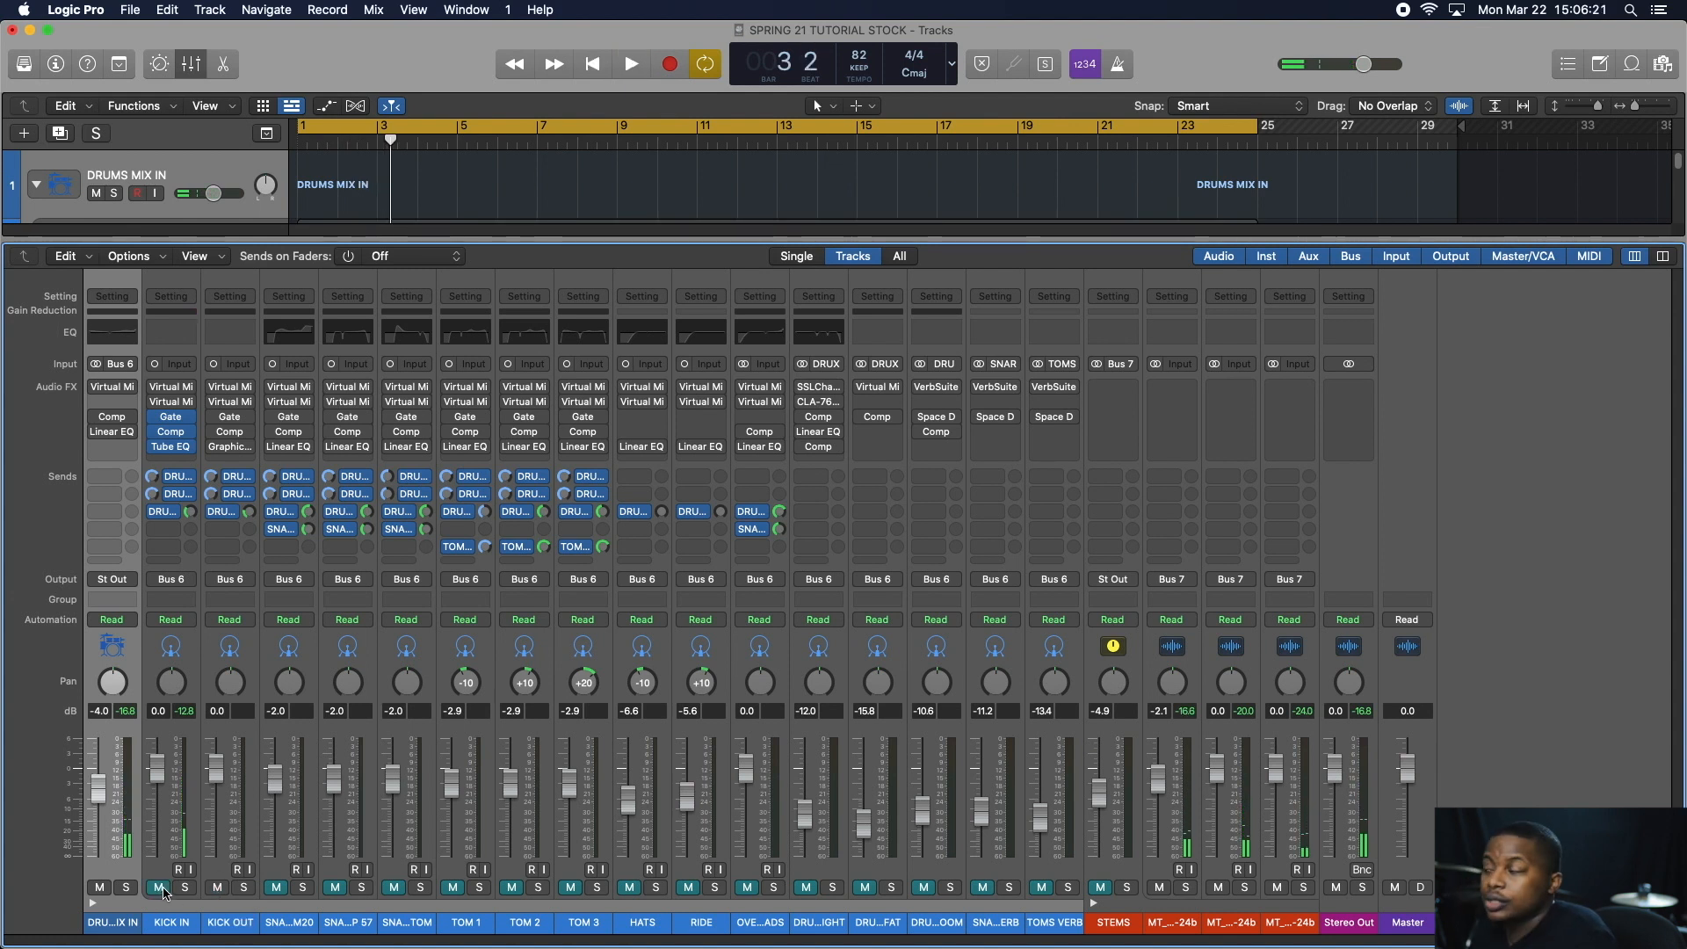
key(space)
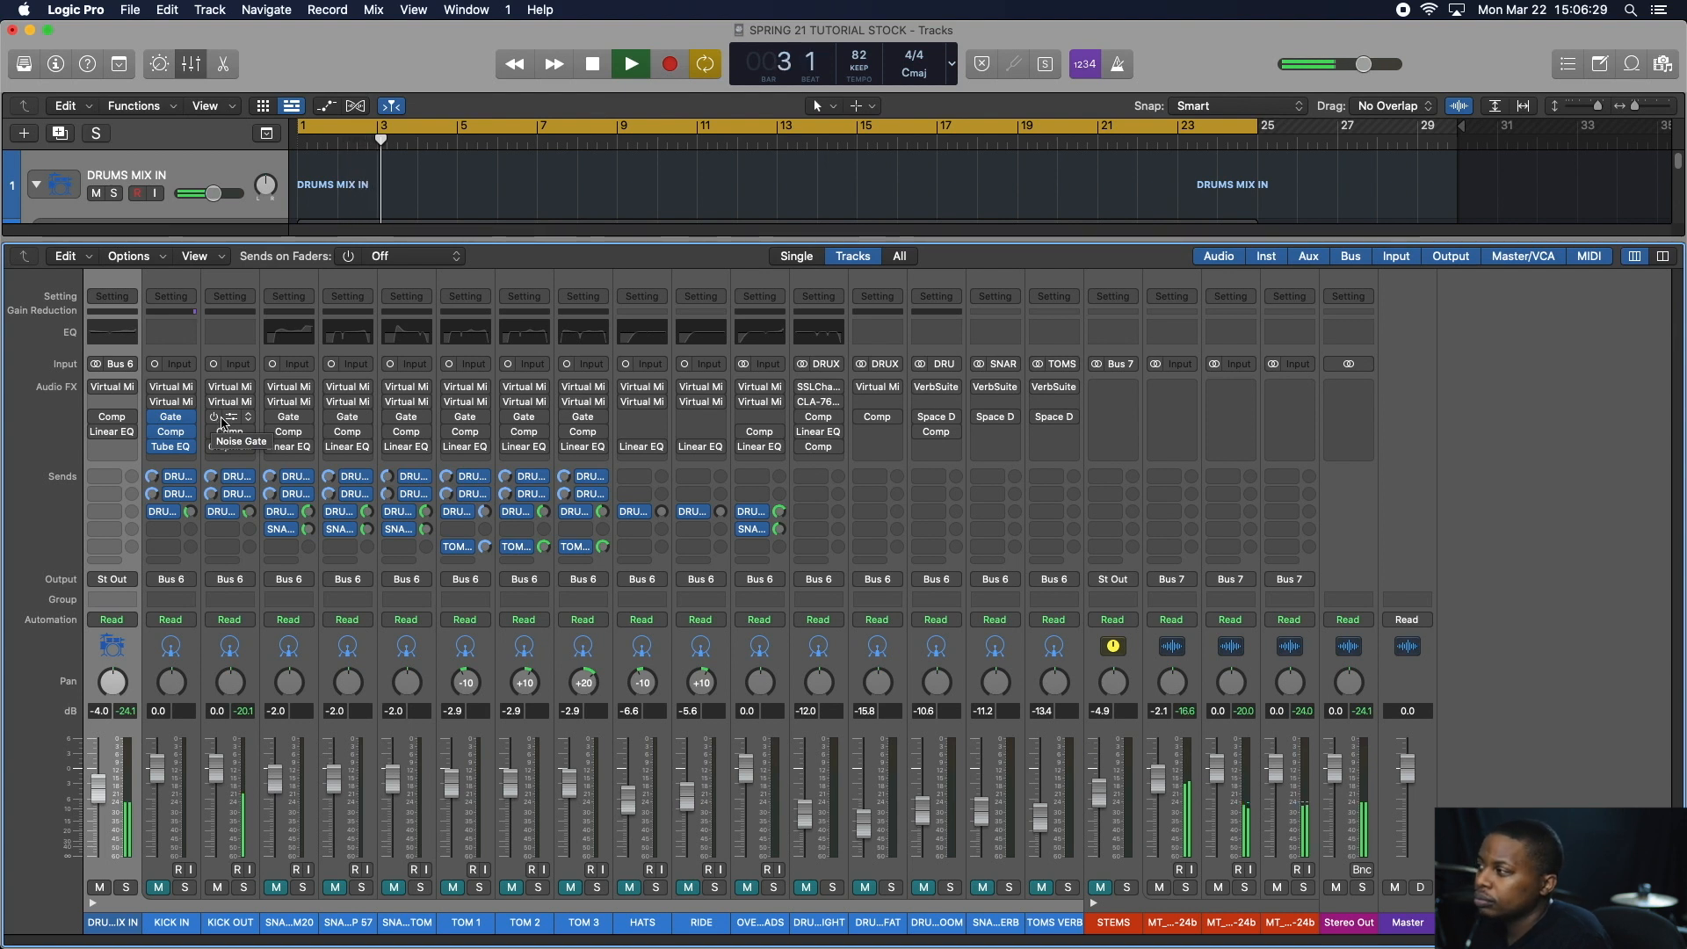
key(space)
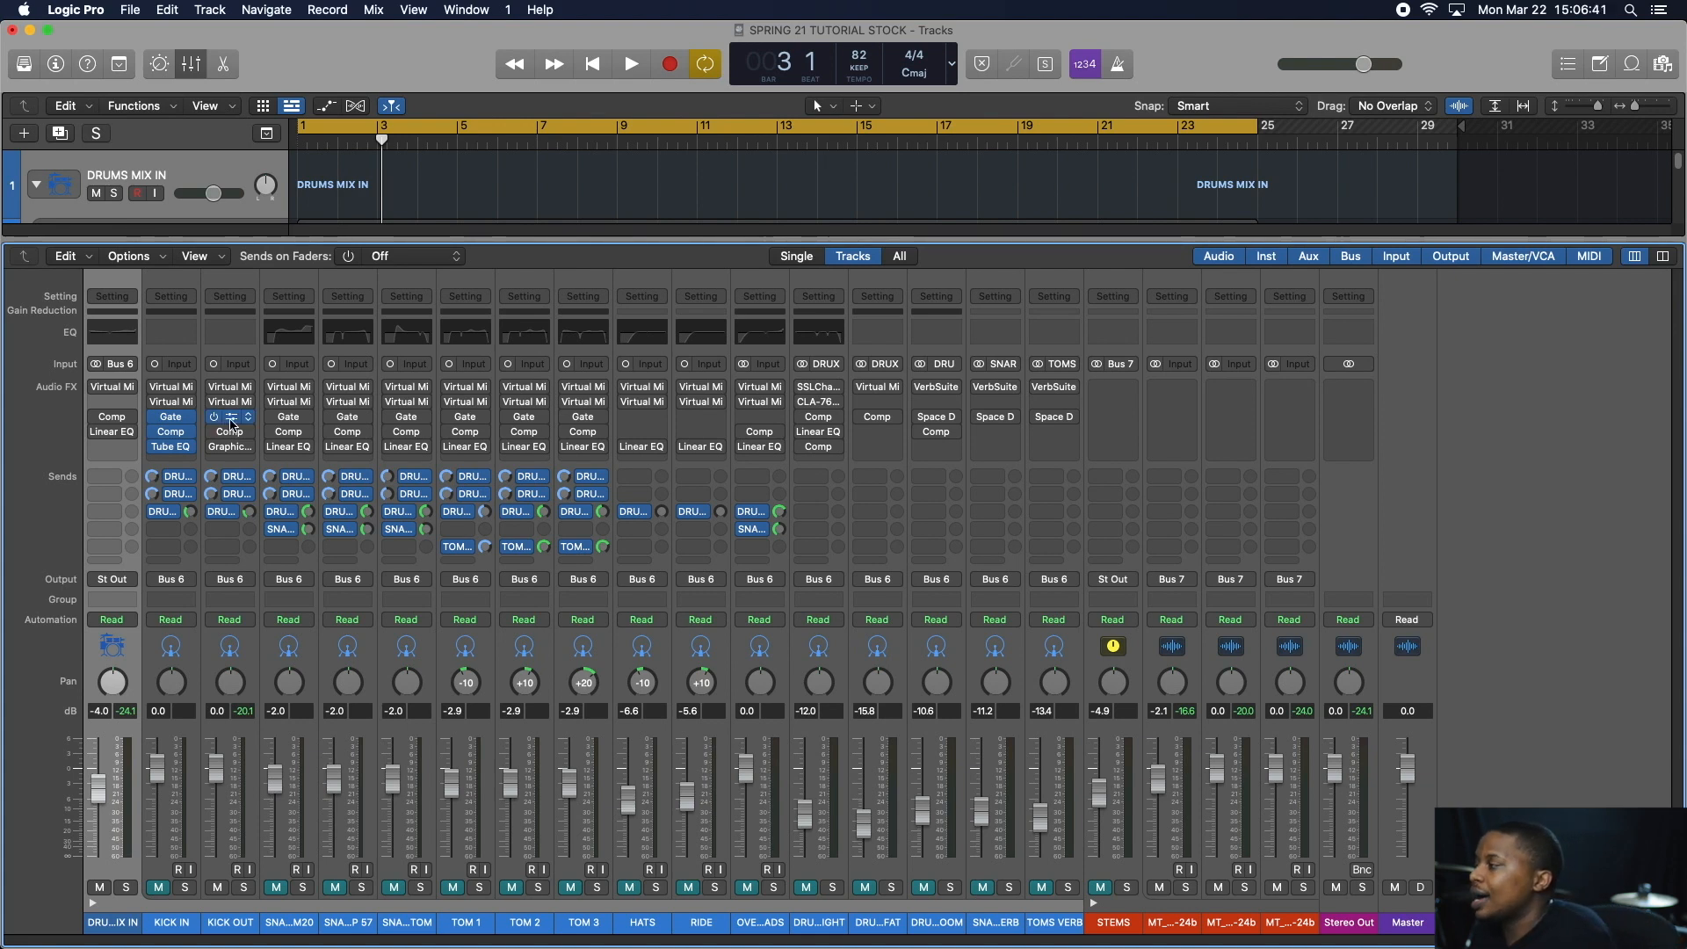
- Enable and open KICK OUT's Noise Gate, audition it during playback, and turn its side-chain Monitor off
click(231, 418)
key(space)
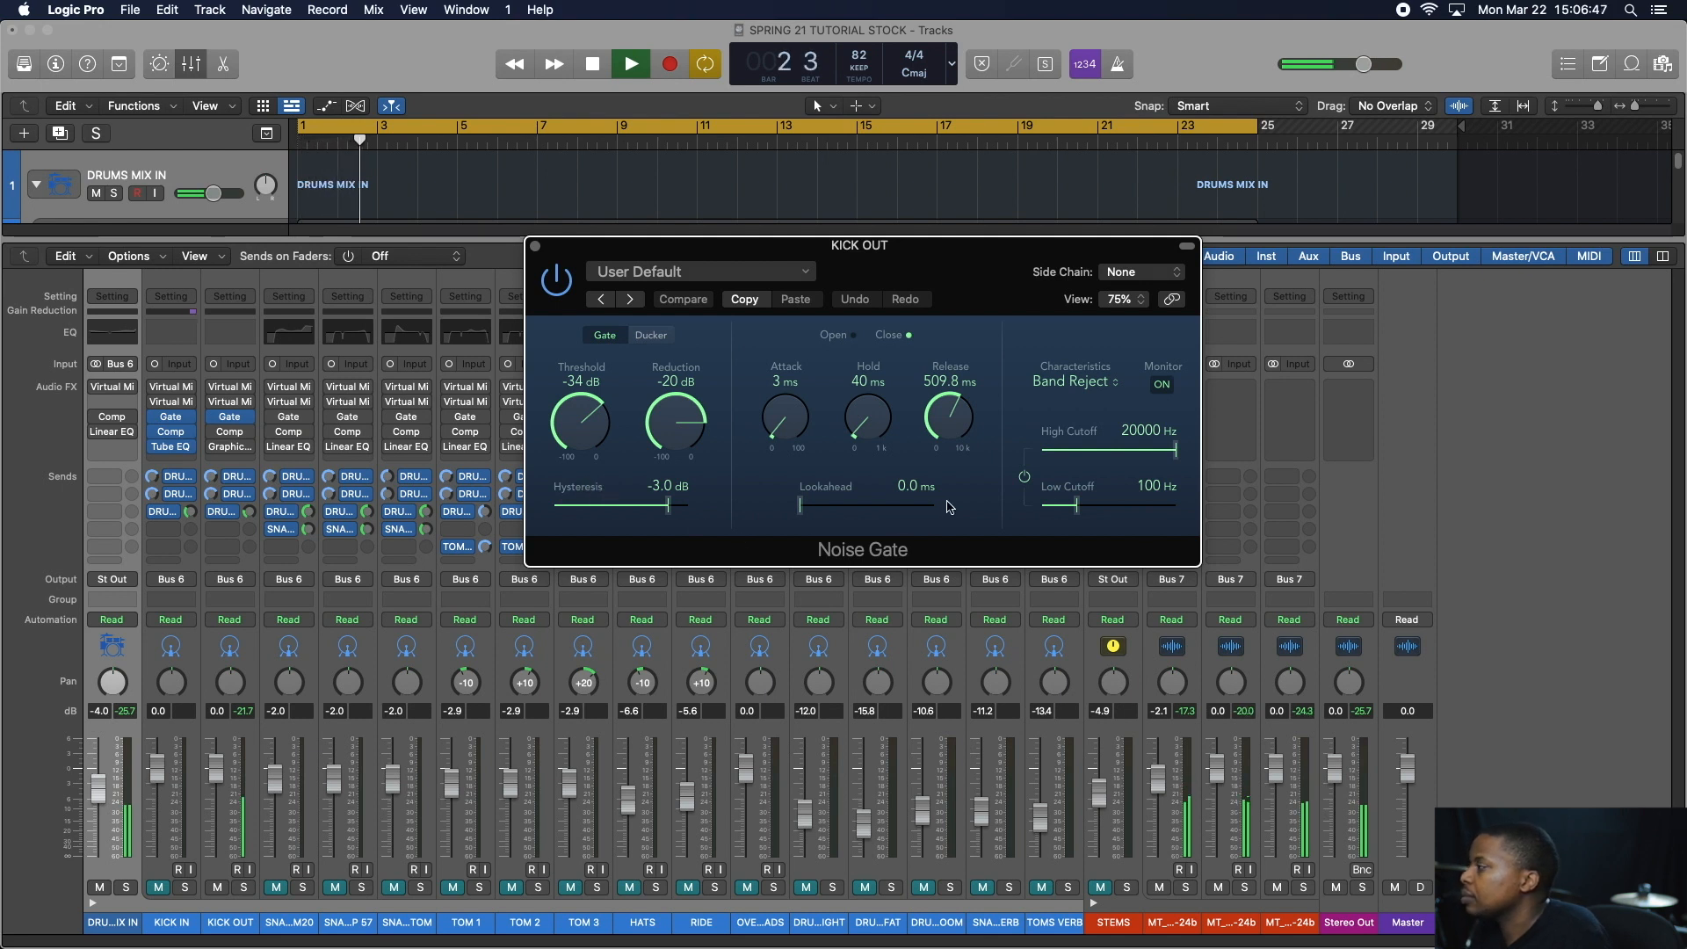
key(space)
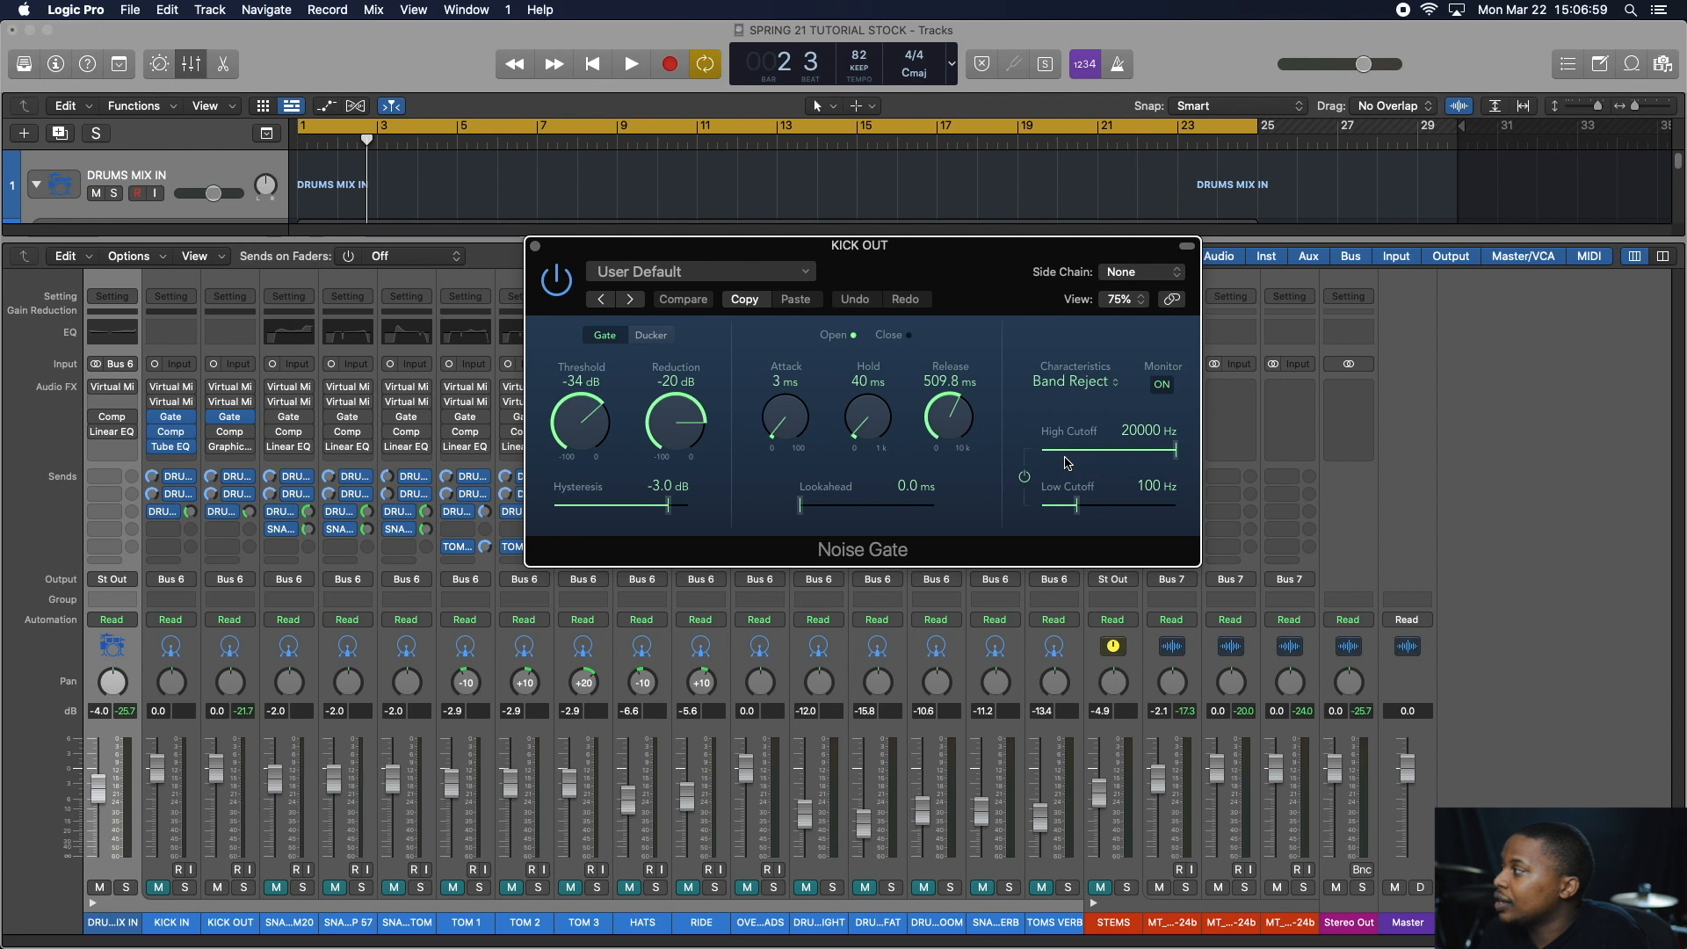
click(1162, 387)
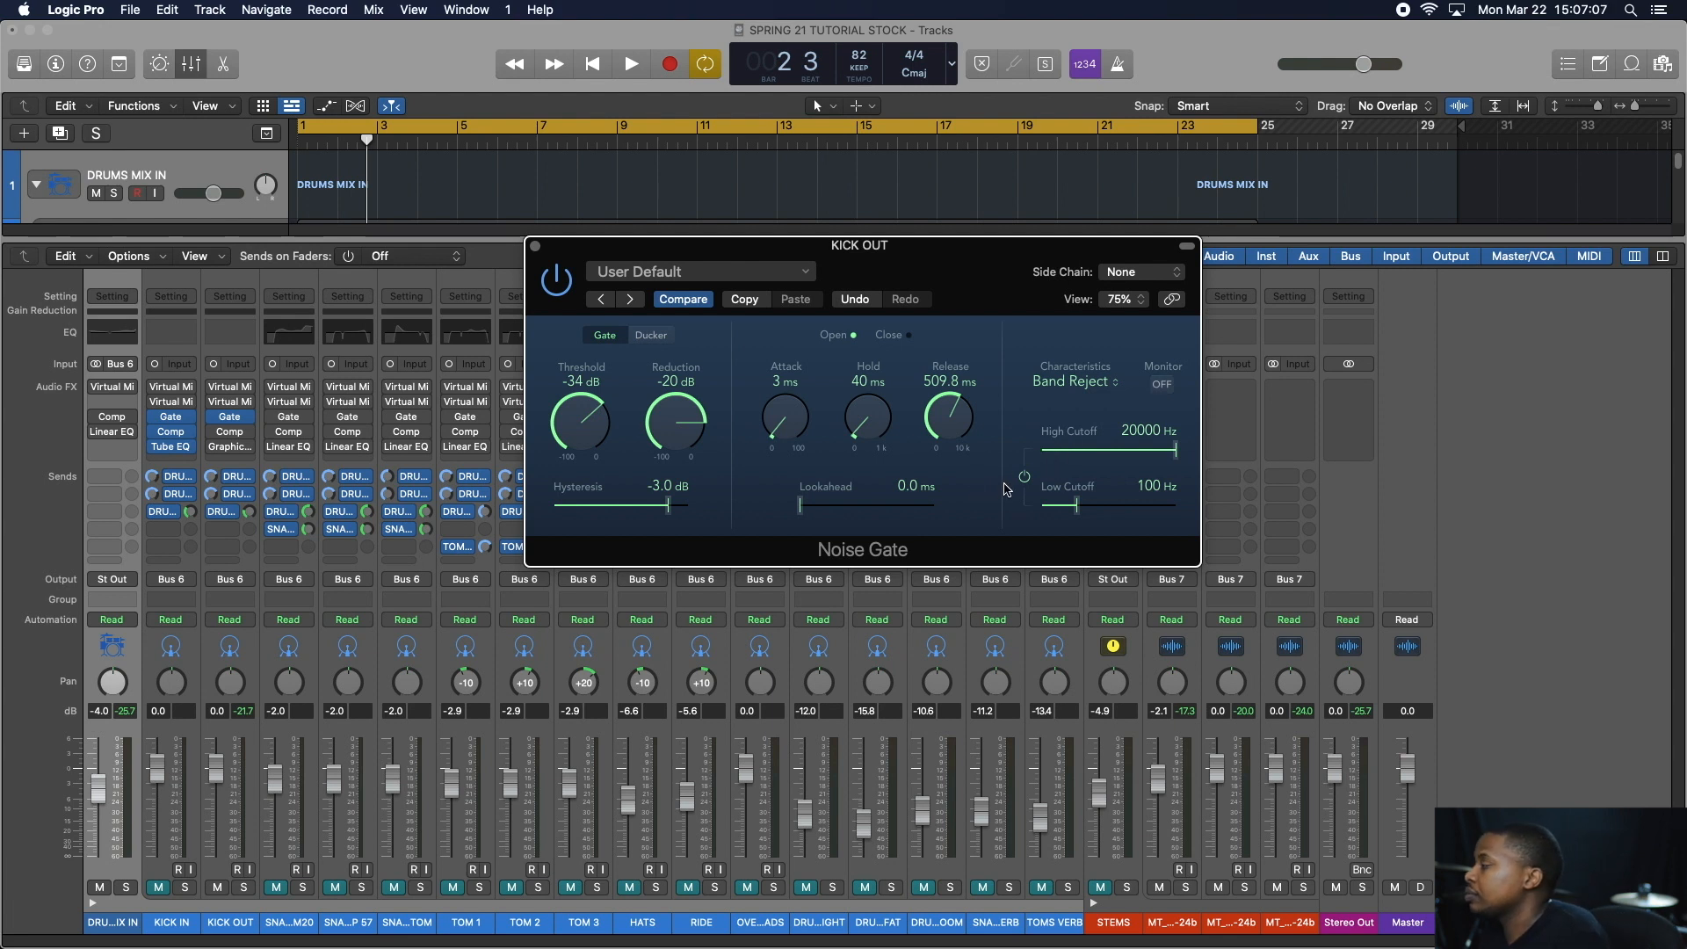
- Disable the KICK OUT gate's High and Low Cutoff filter during playback, stop playback and enable the filter again
key(space)
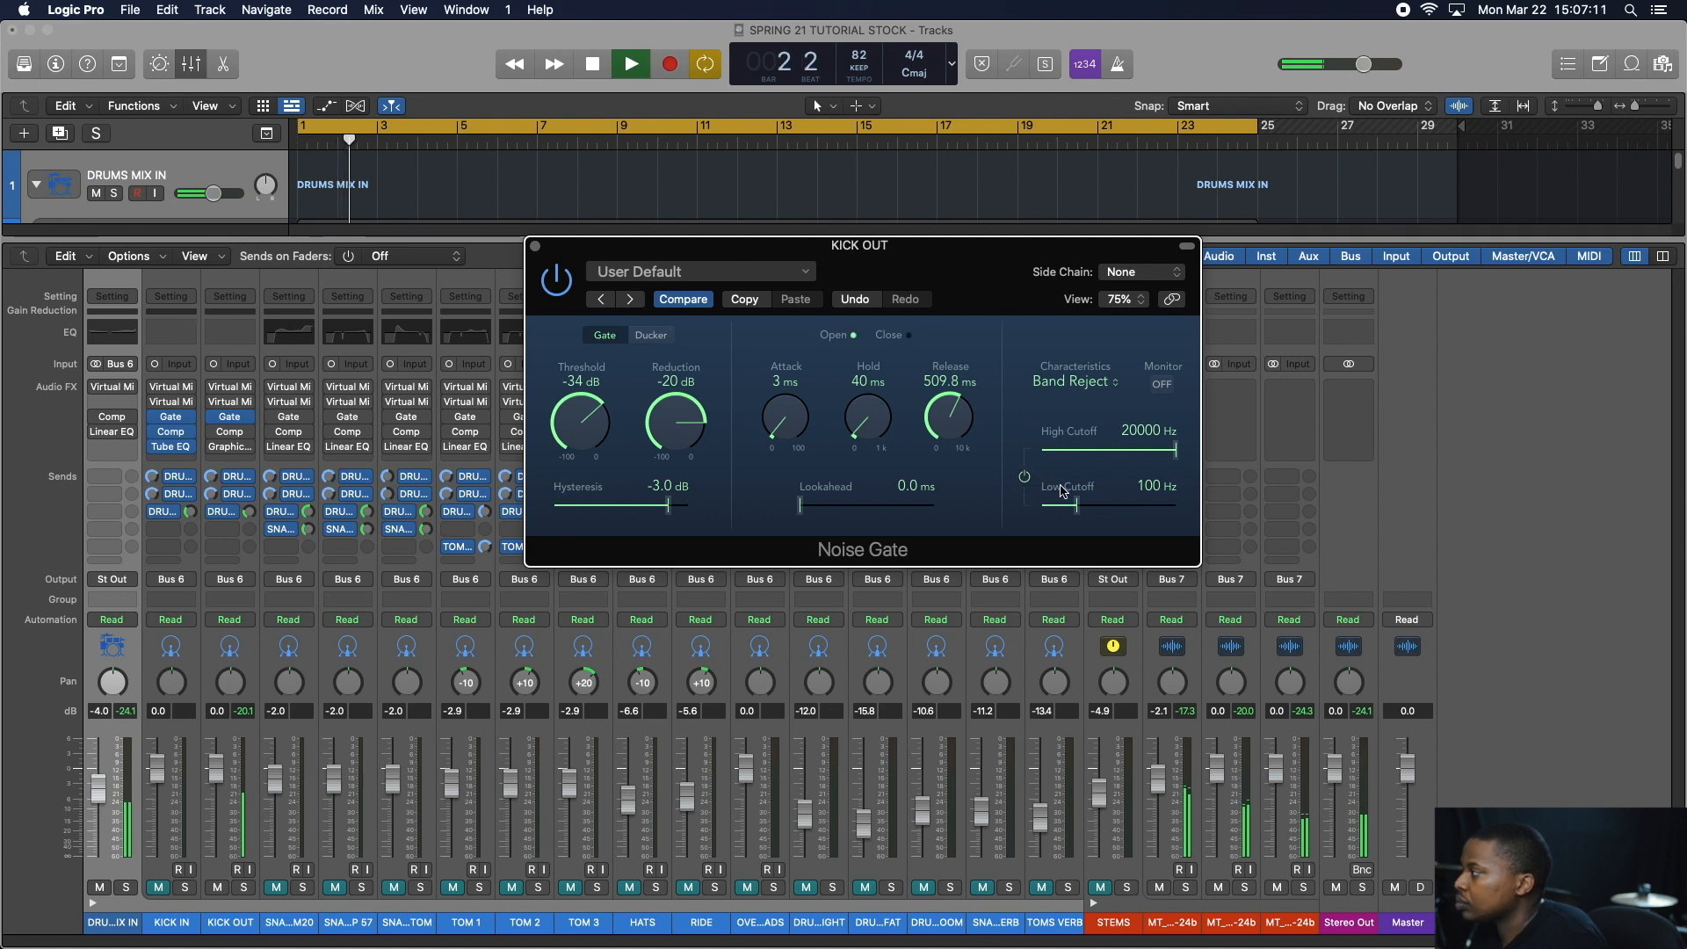
click(1025, 478)
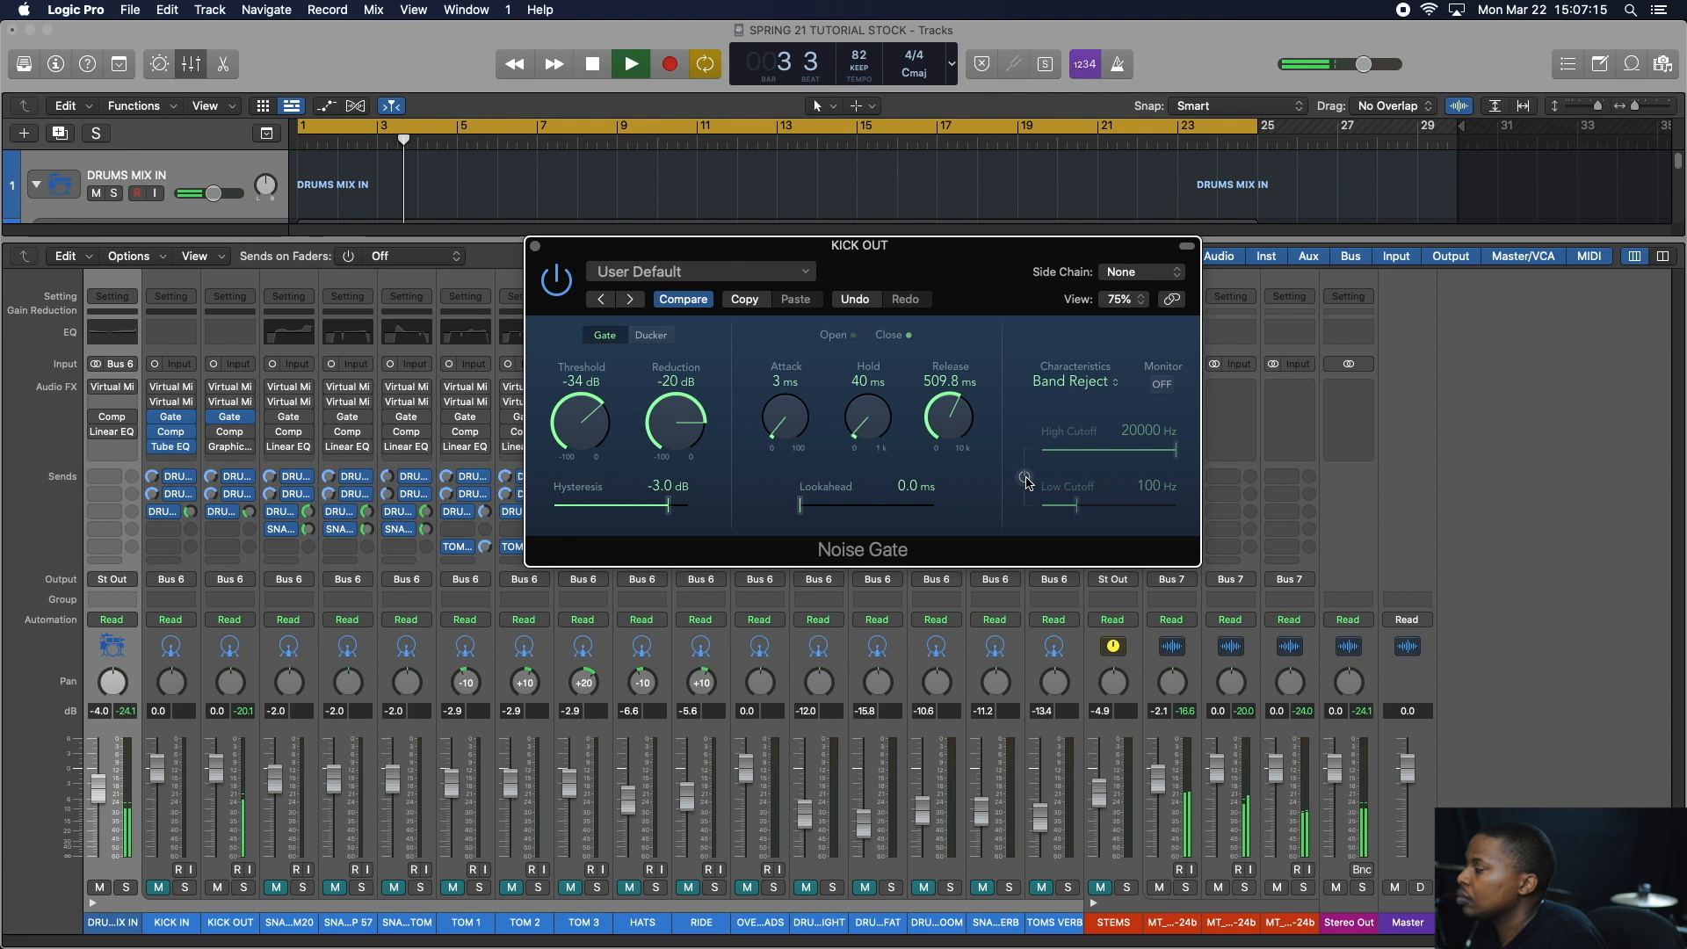
key(space)
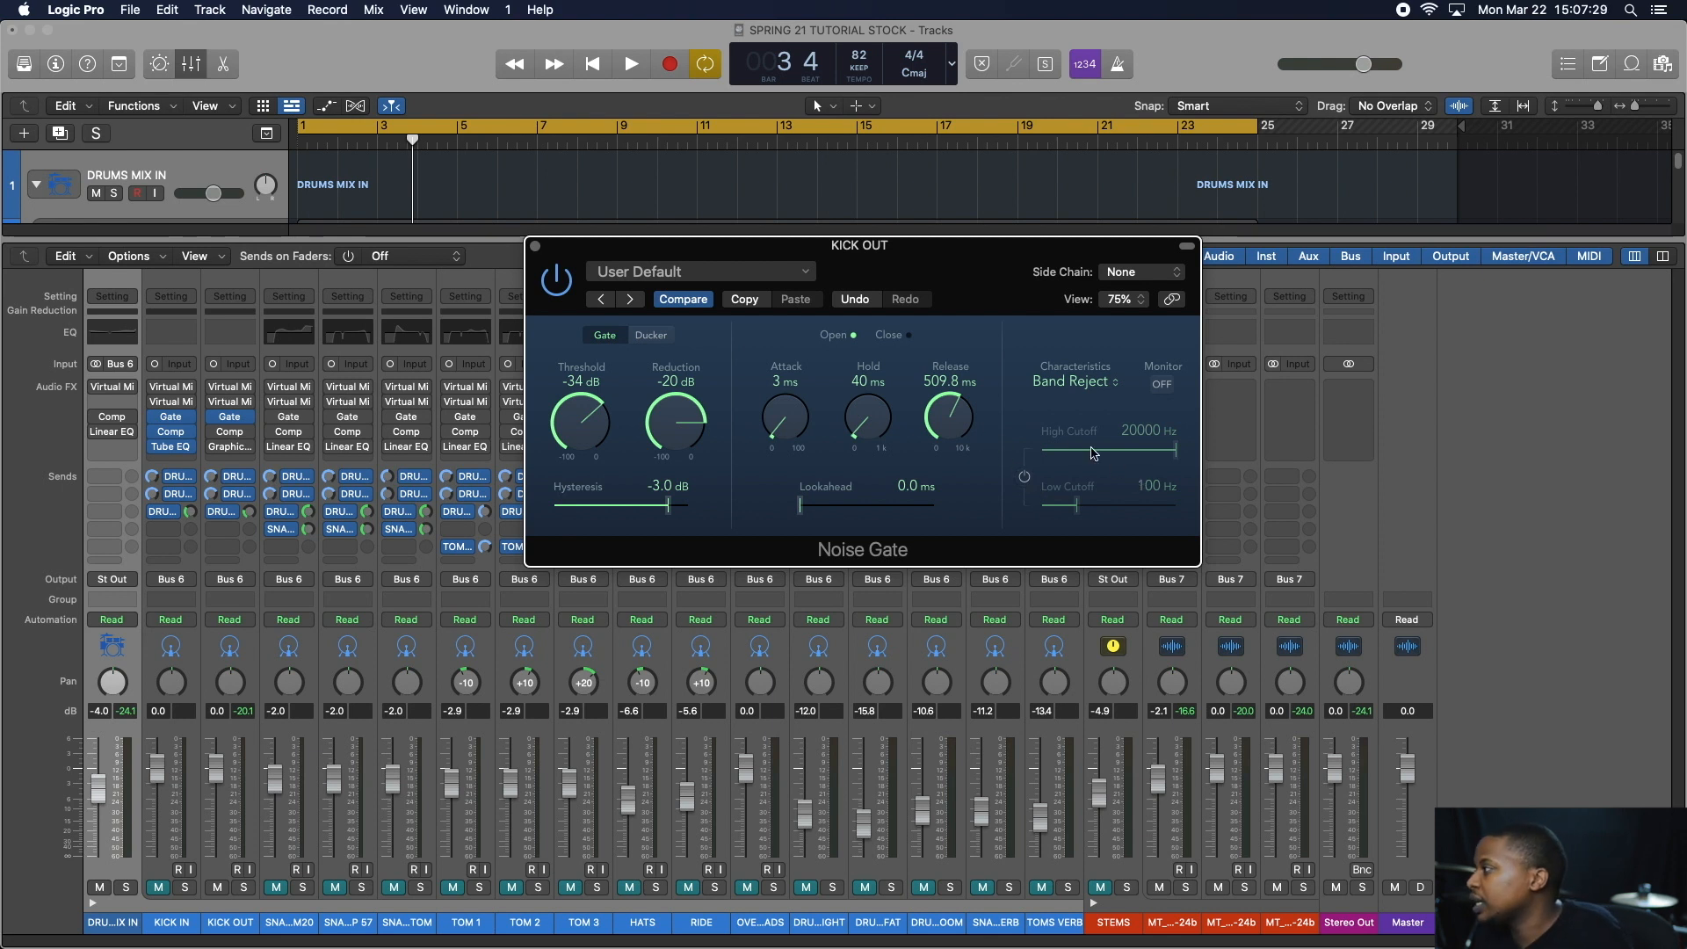
click(1024, 478)
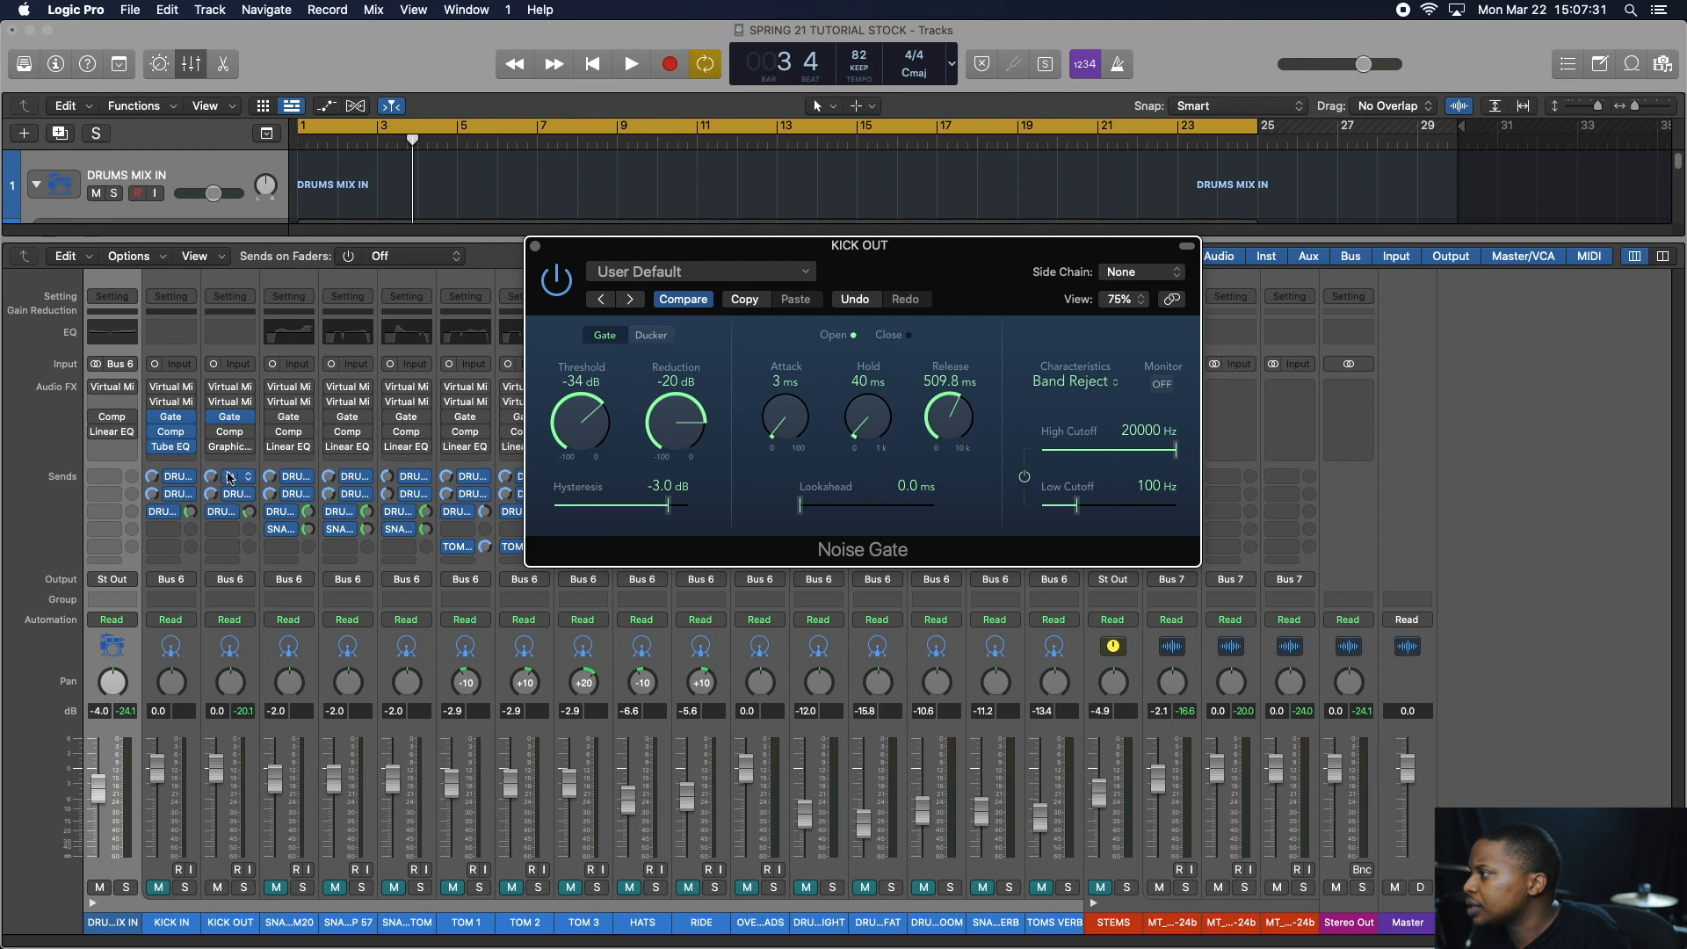
- Open and enable the Compressor on KICK OUT, audition it during playback and stop playback
click(224, 433)
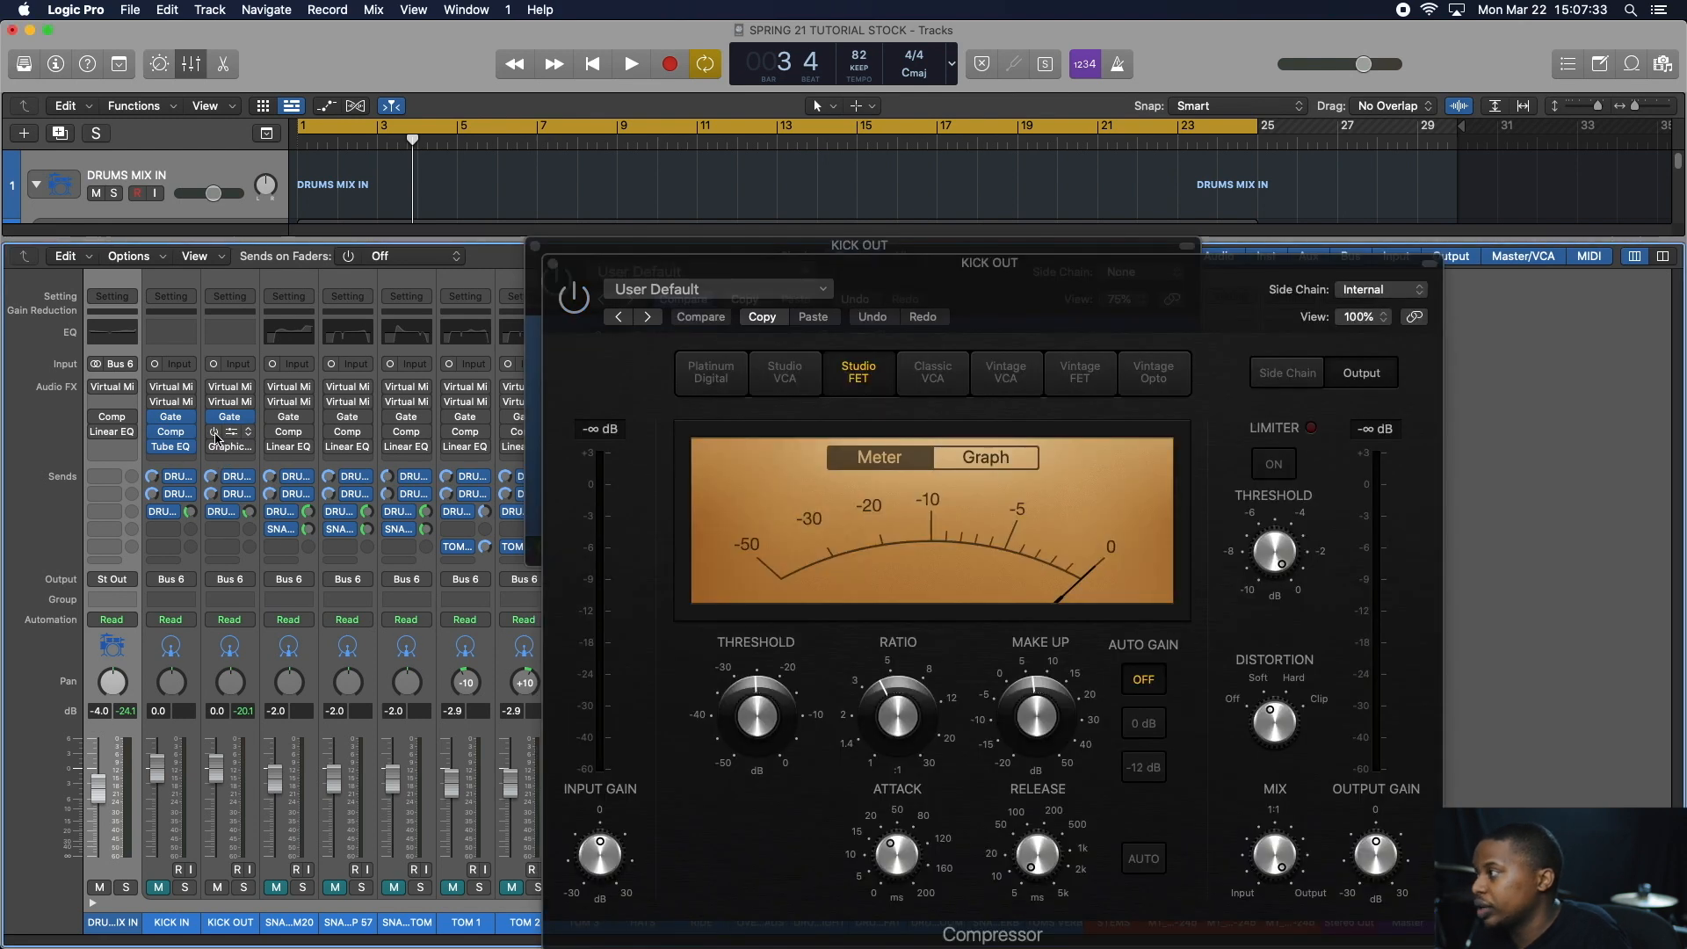
key(space)
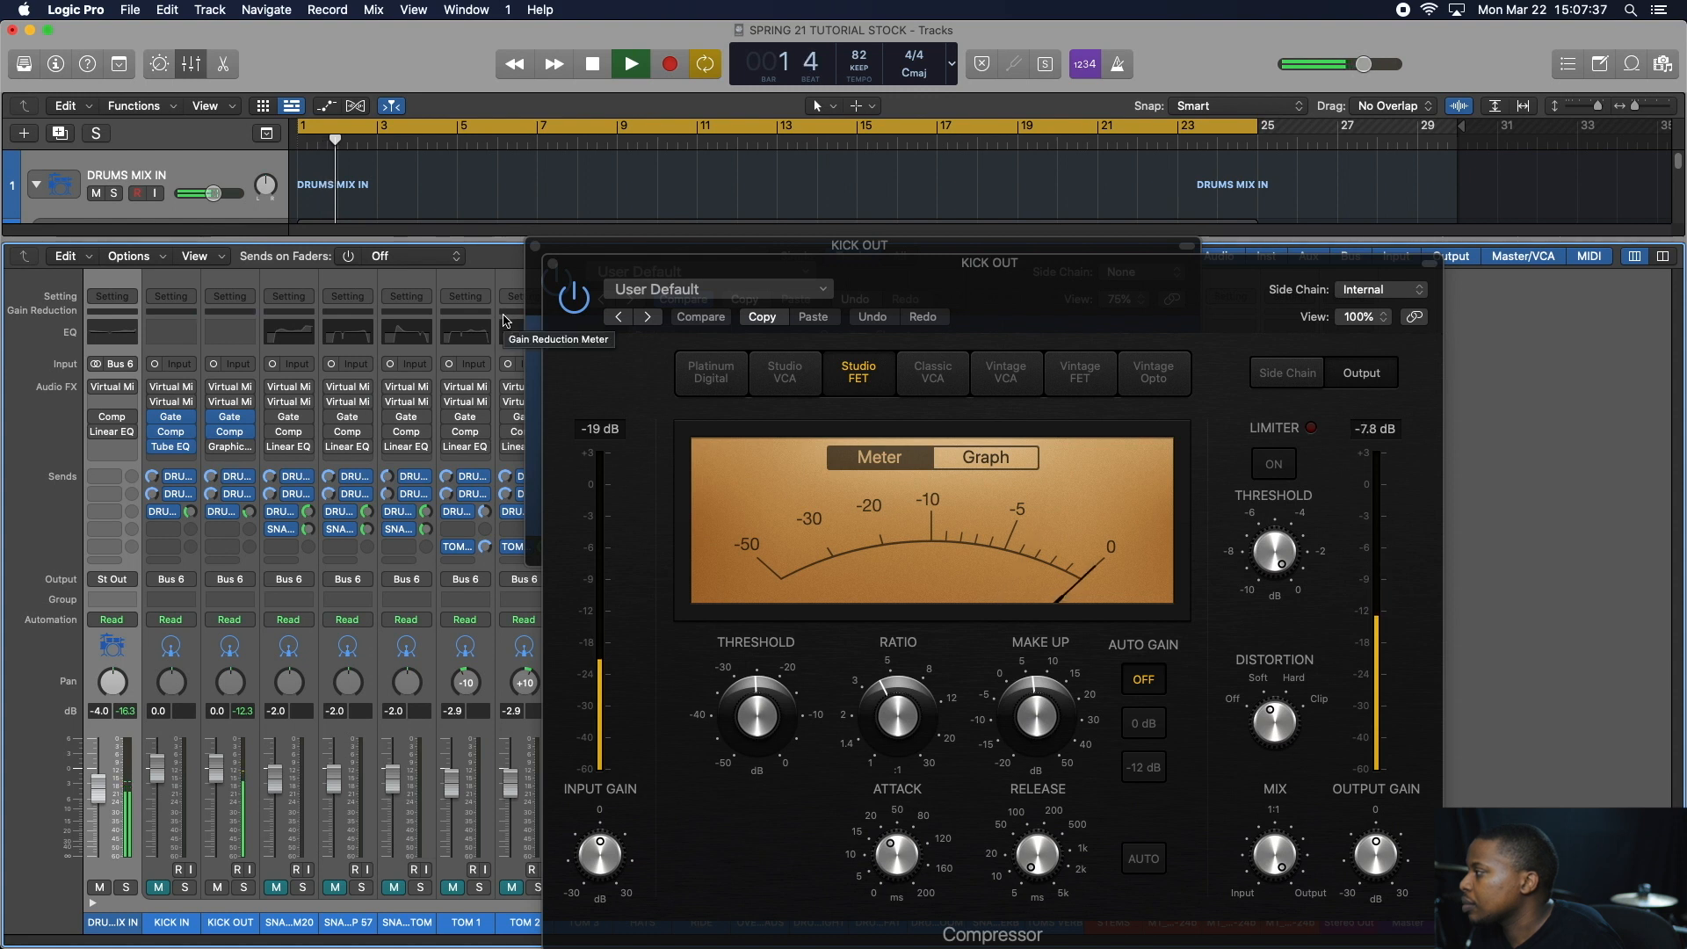
mouse_move(911, 845)
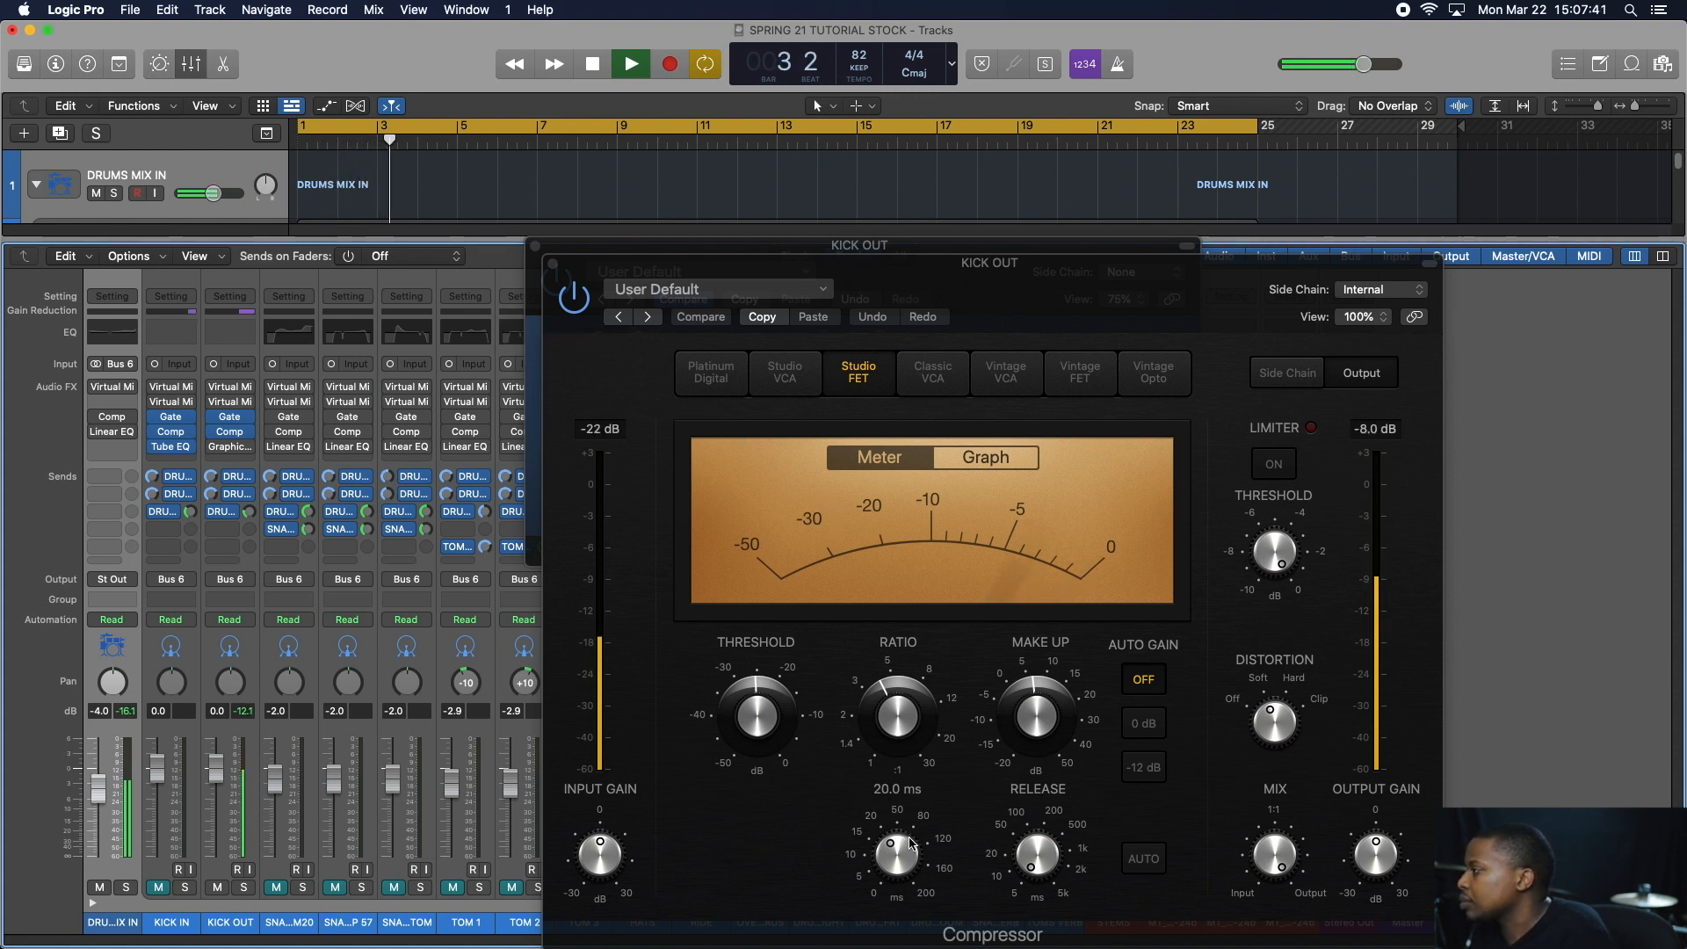
key(space)
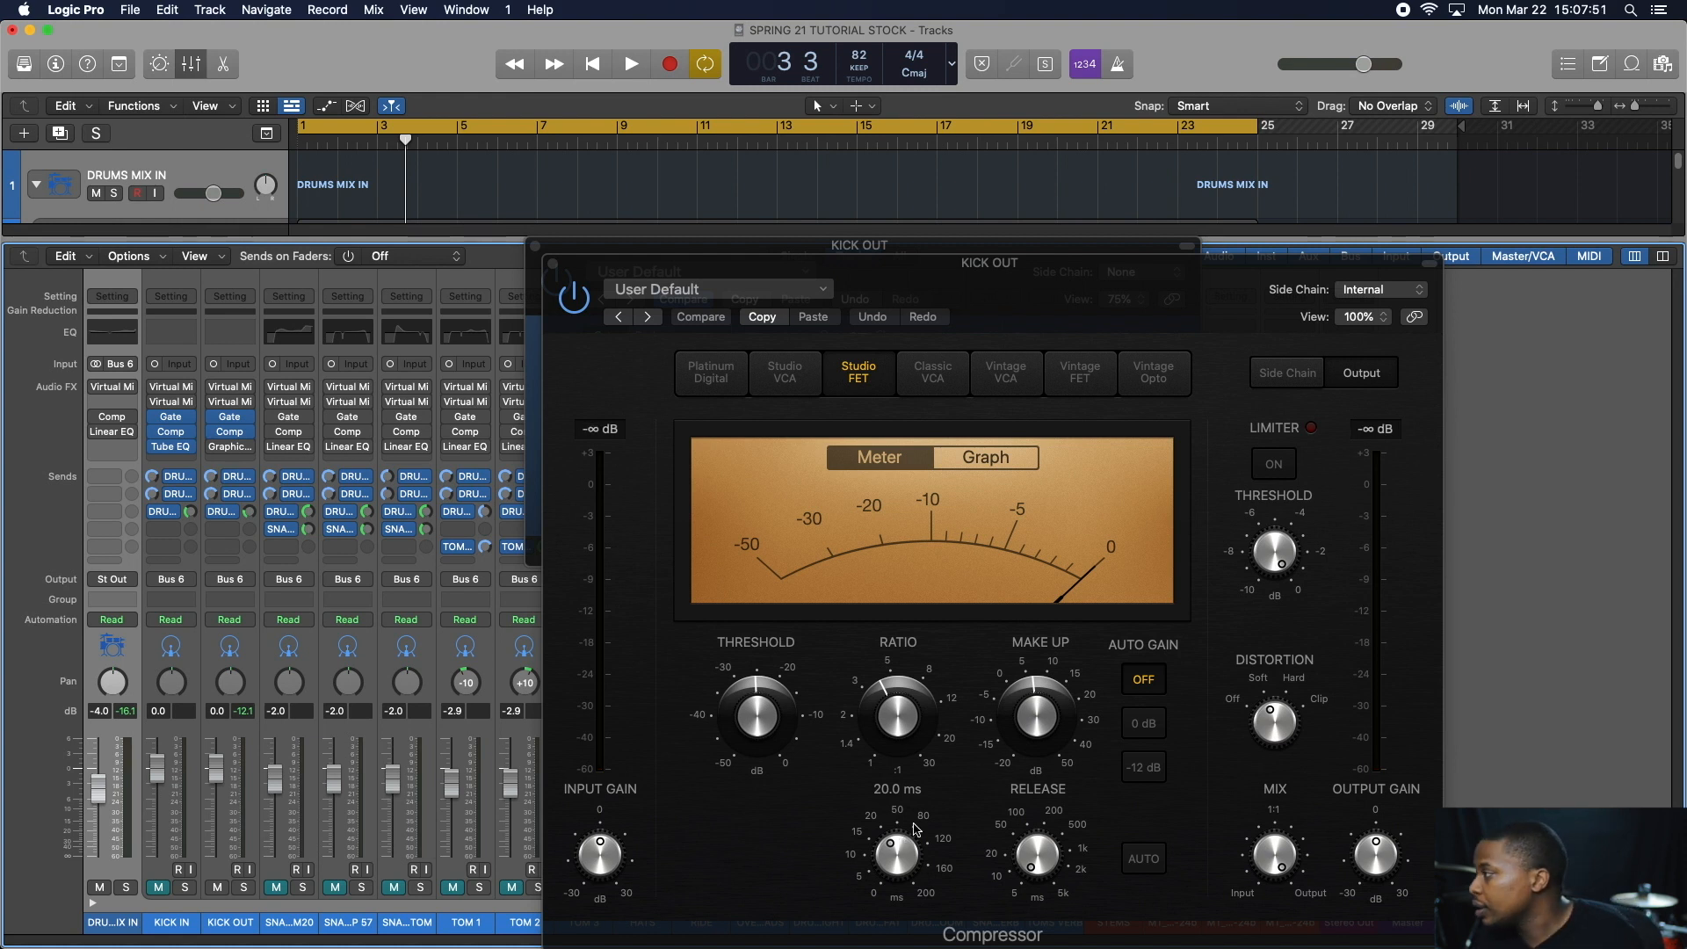
mouse_move(1025, 863)
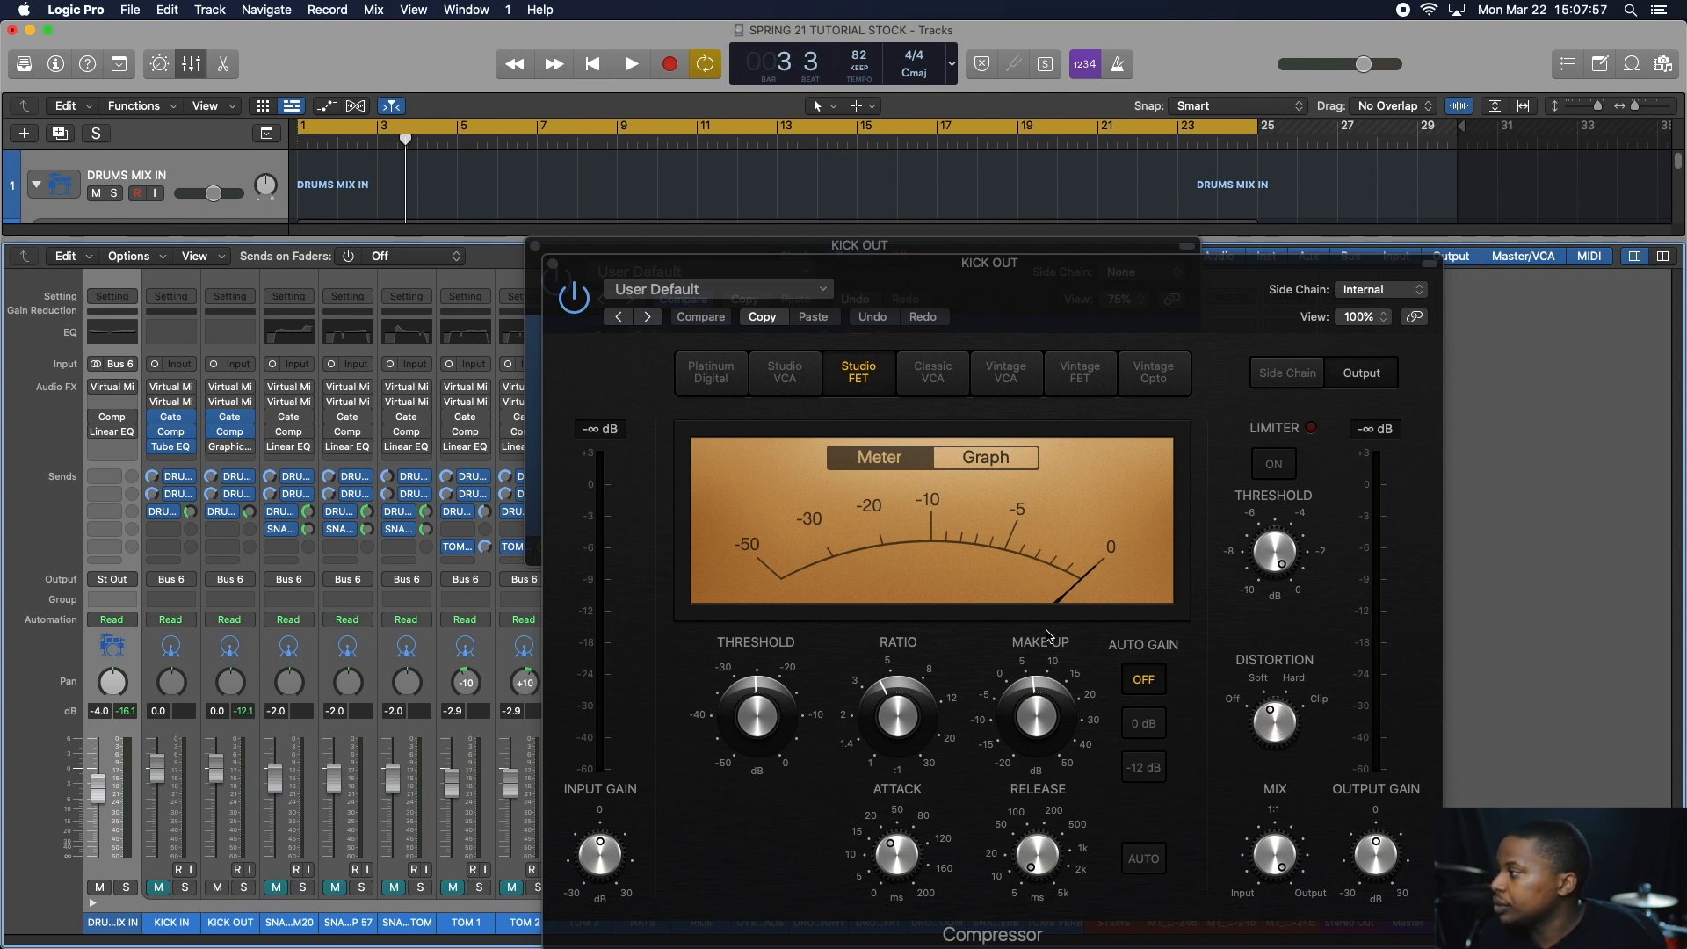
- Open KICK OUT's Vintage Graphic EQ, audition it during playback, stop, and close all open KICK OUT plug-in windows
click(228, 450)
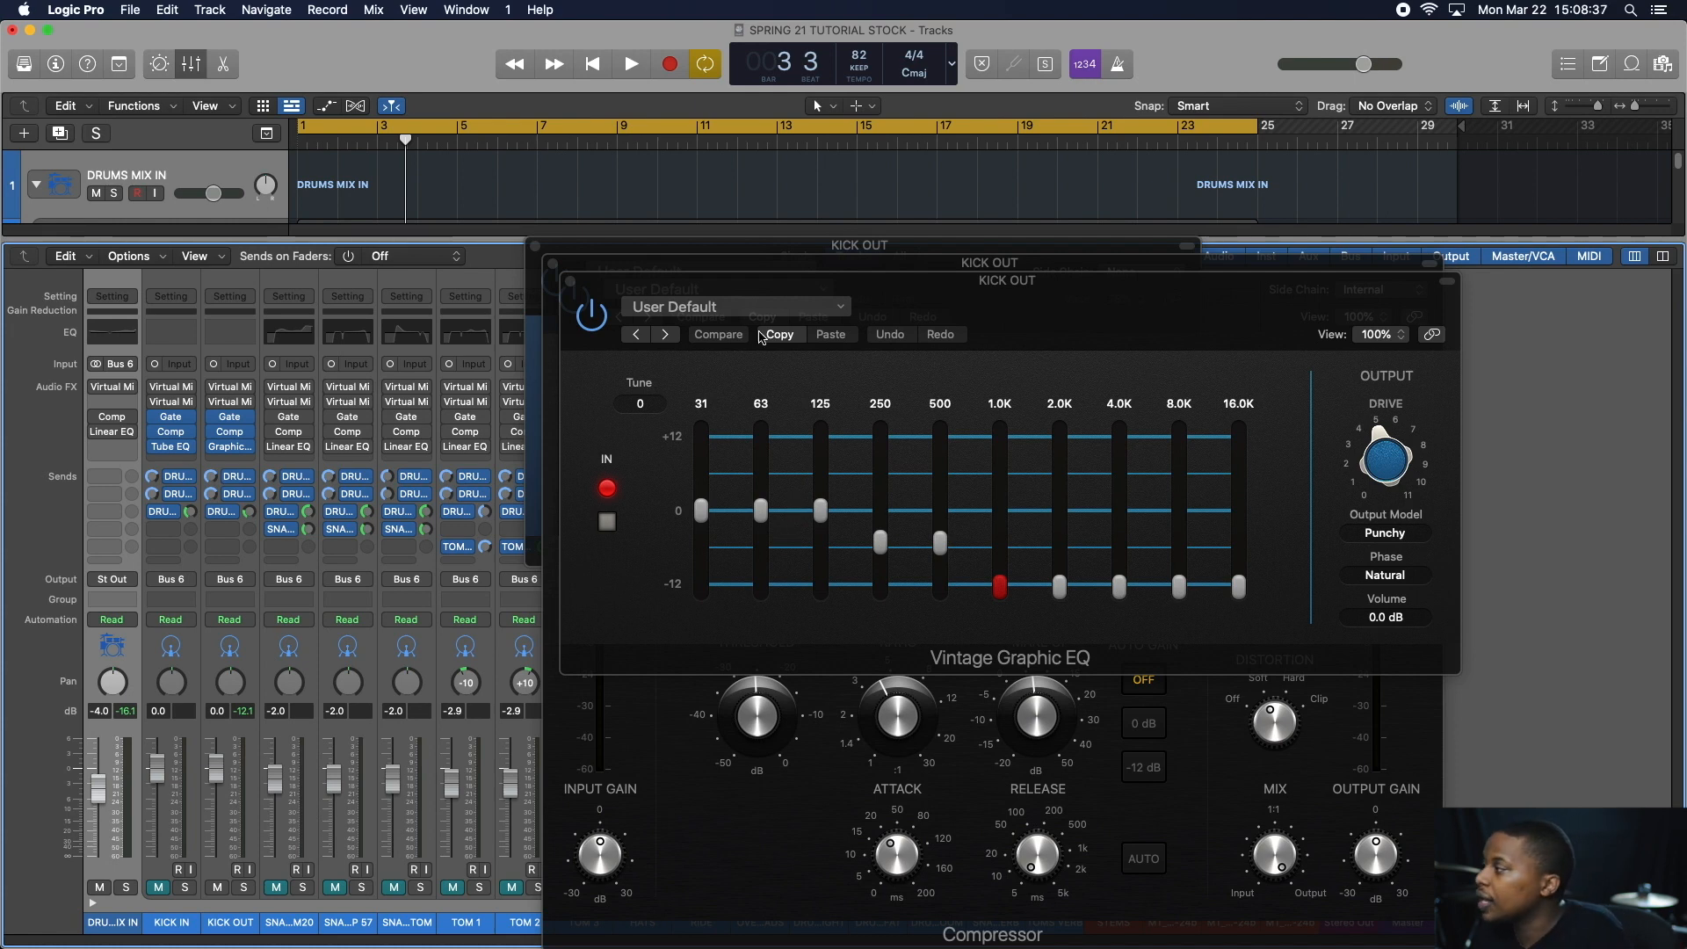
key(space)
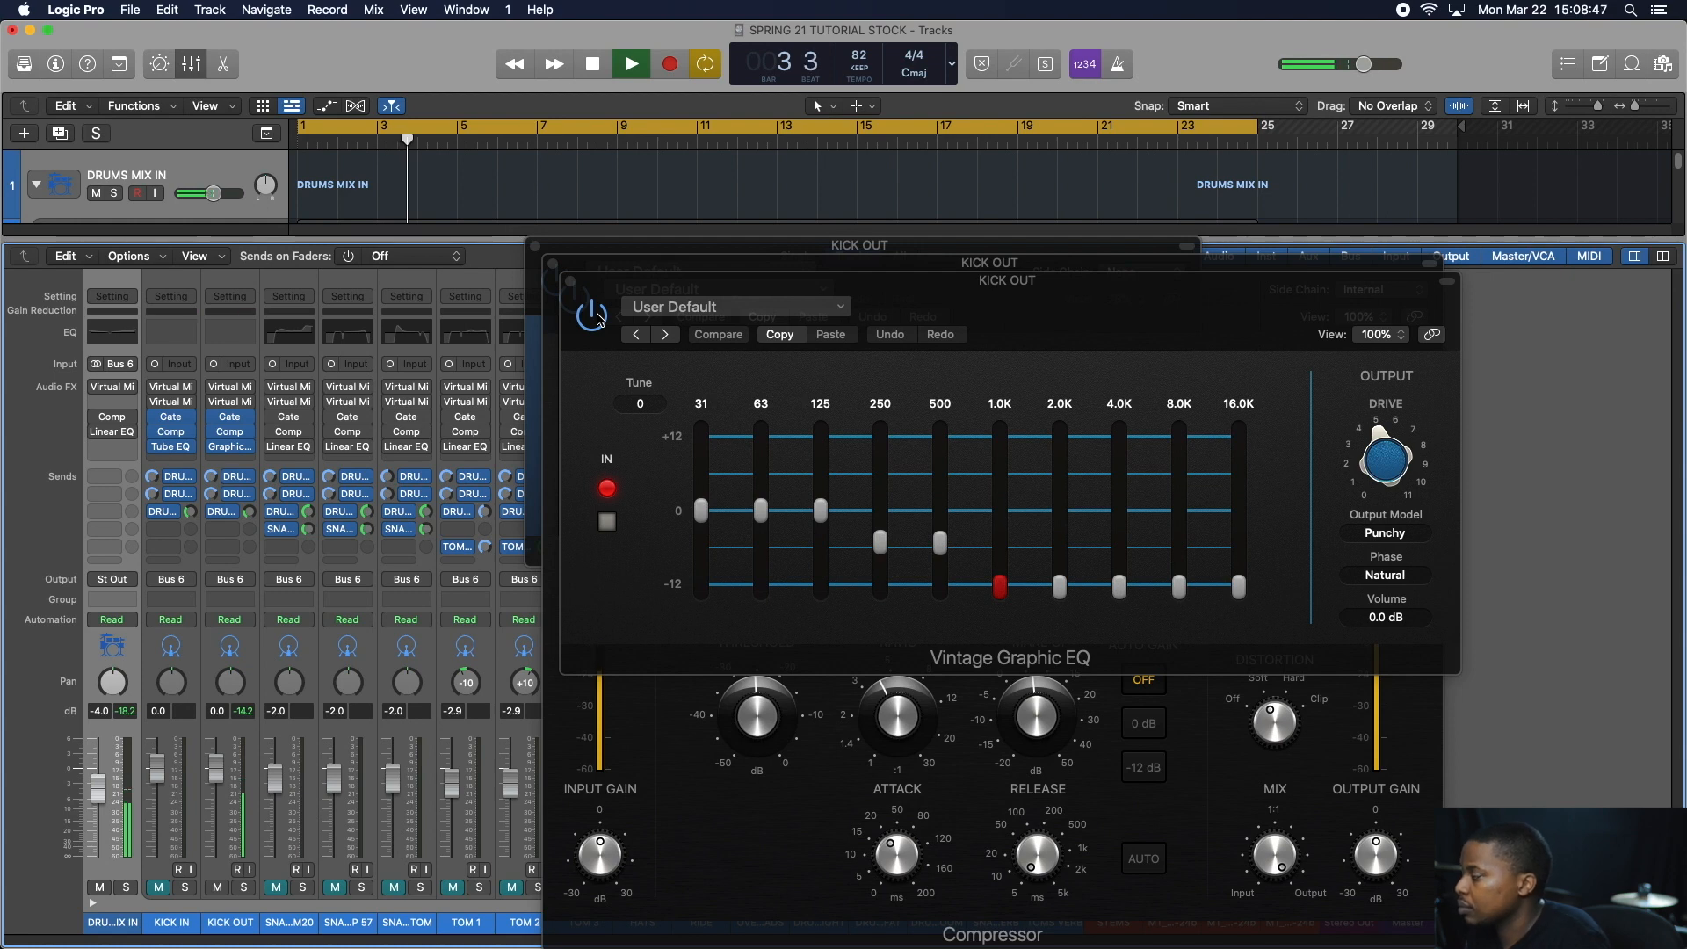
key(space)
click(598, 320)
click(571, 281)
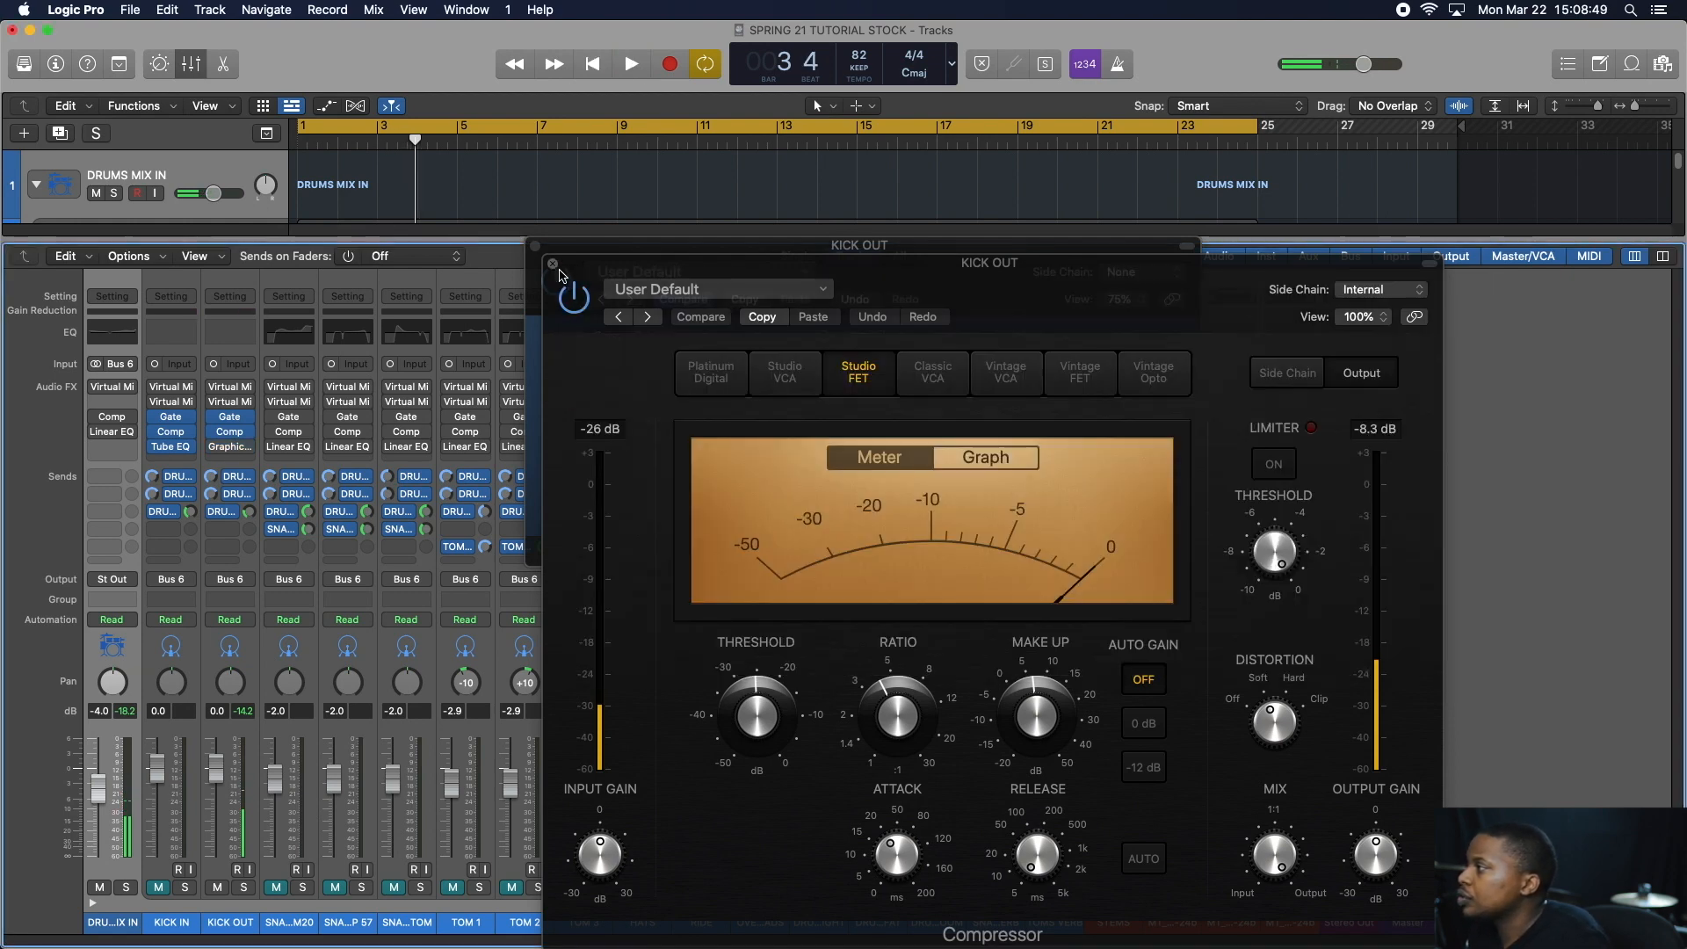
click(552, 263)
click(535, 246)
- Unmute KICK IN, play both kick channels together from the start, and toggle KICK OUT's Vintage Graphic EQ
click(160, 889)
key(Return)
key(space)
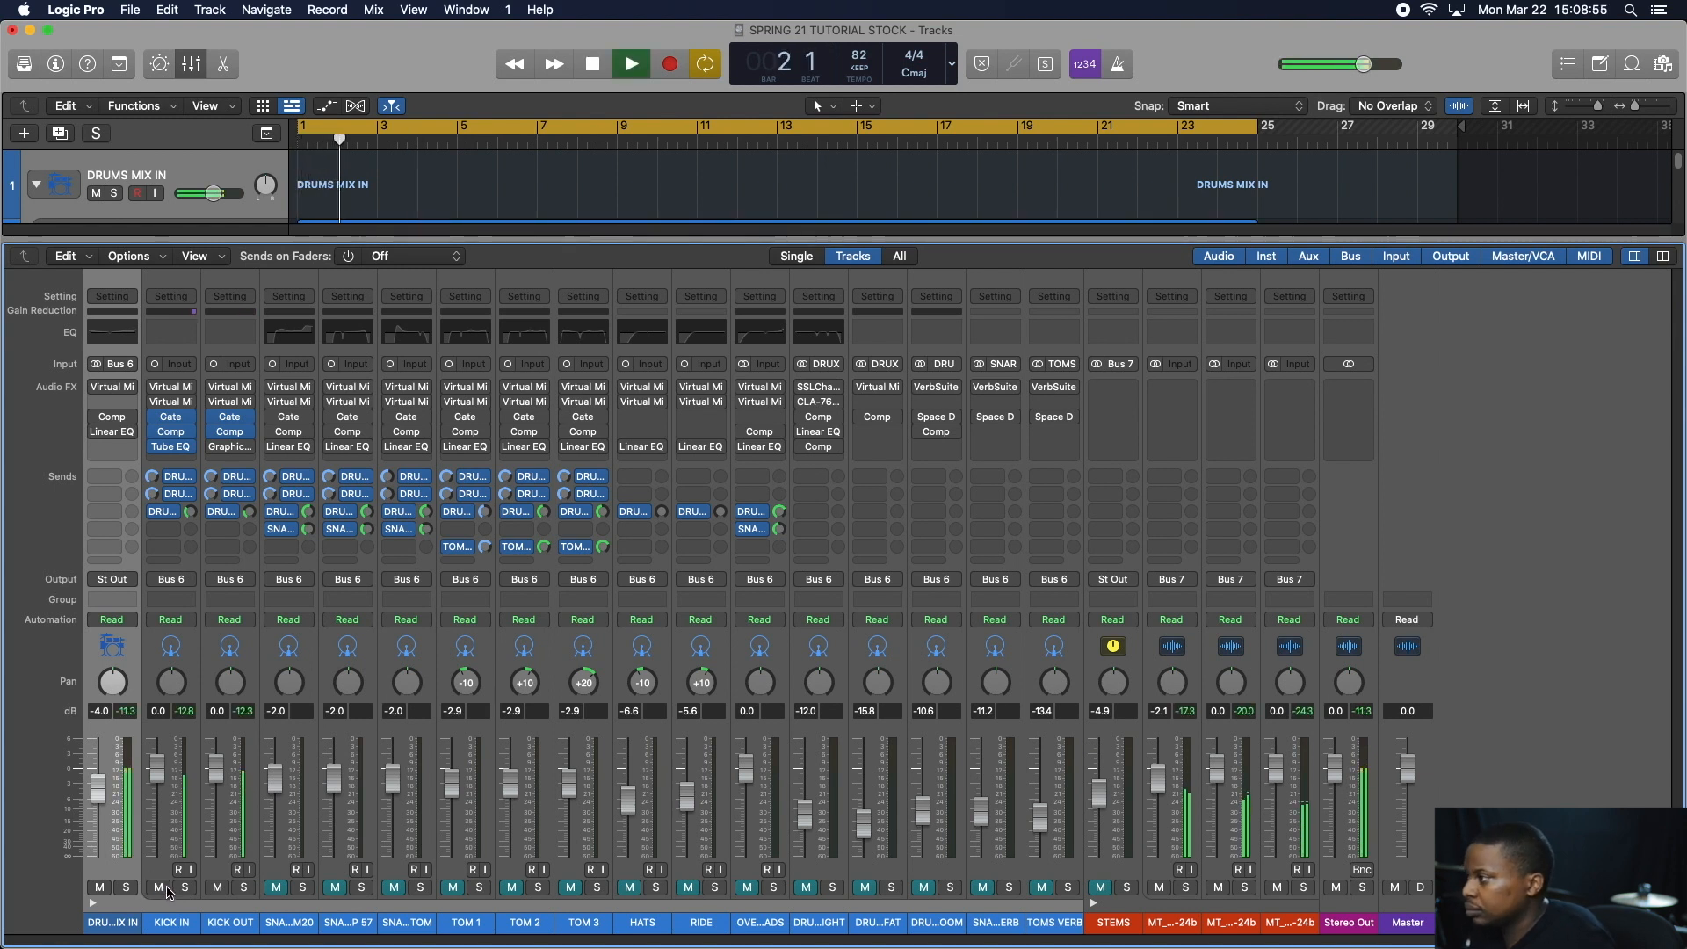
click(210, 446)
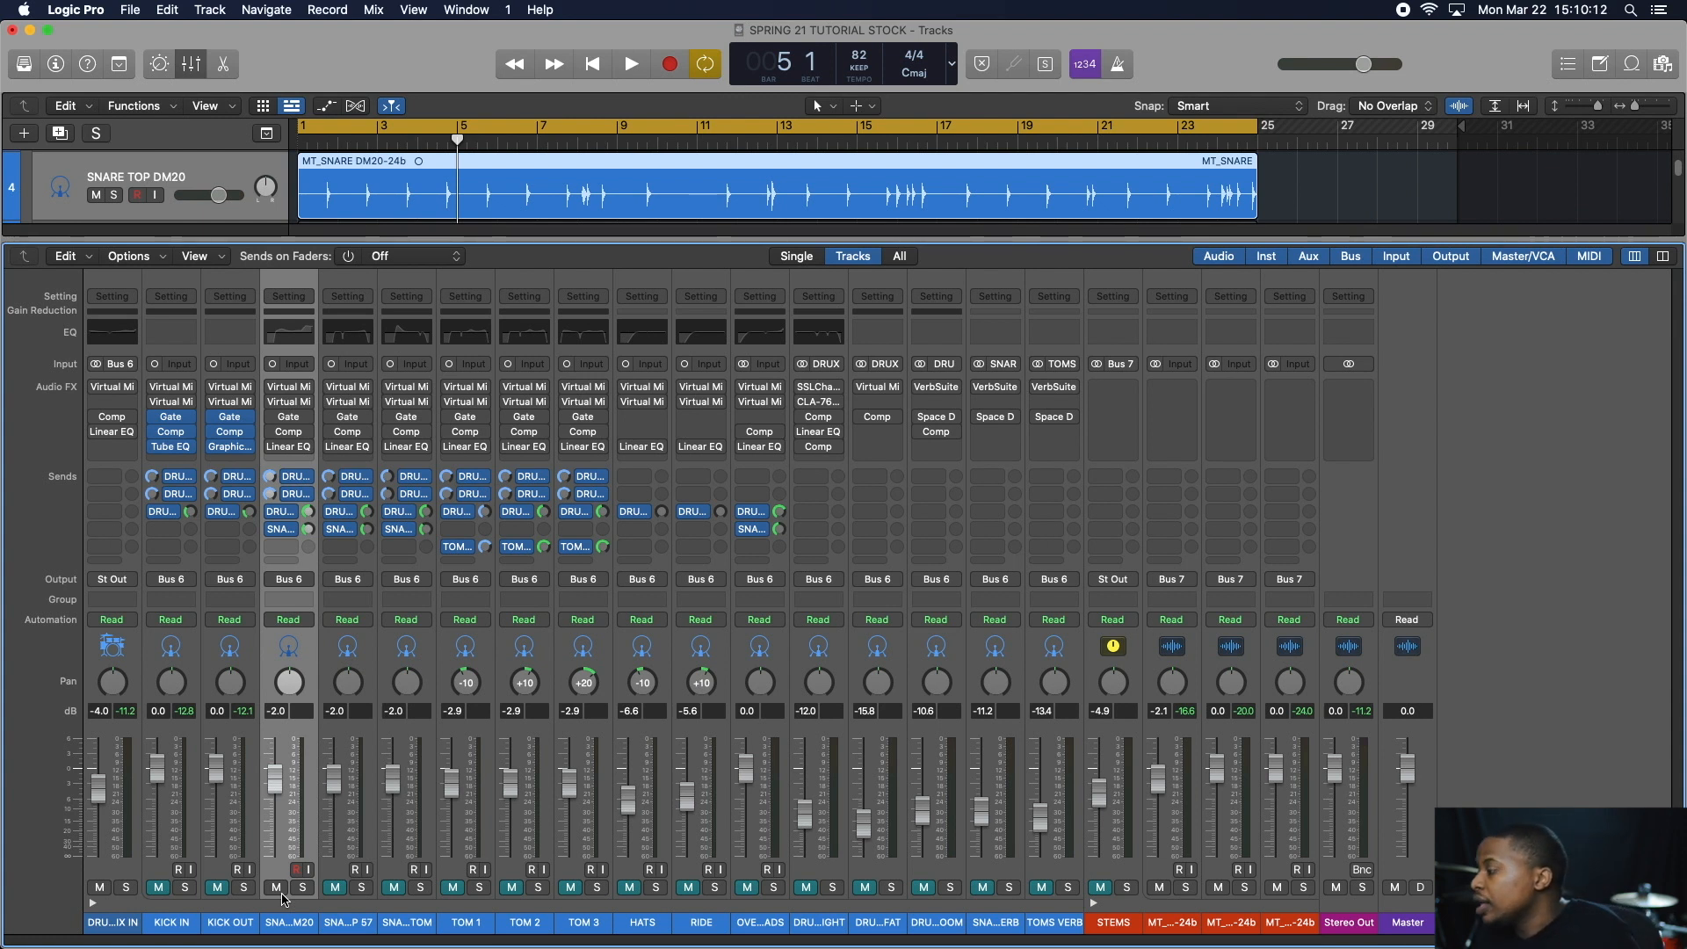
- Unmute the remaining snare channels alongside SNARE TOP DM20 and play all three together
click(335, 888)
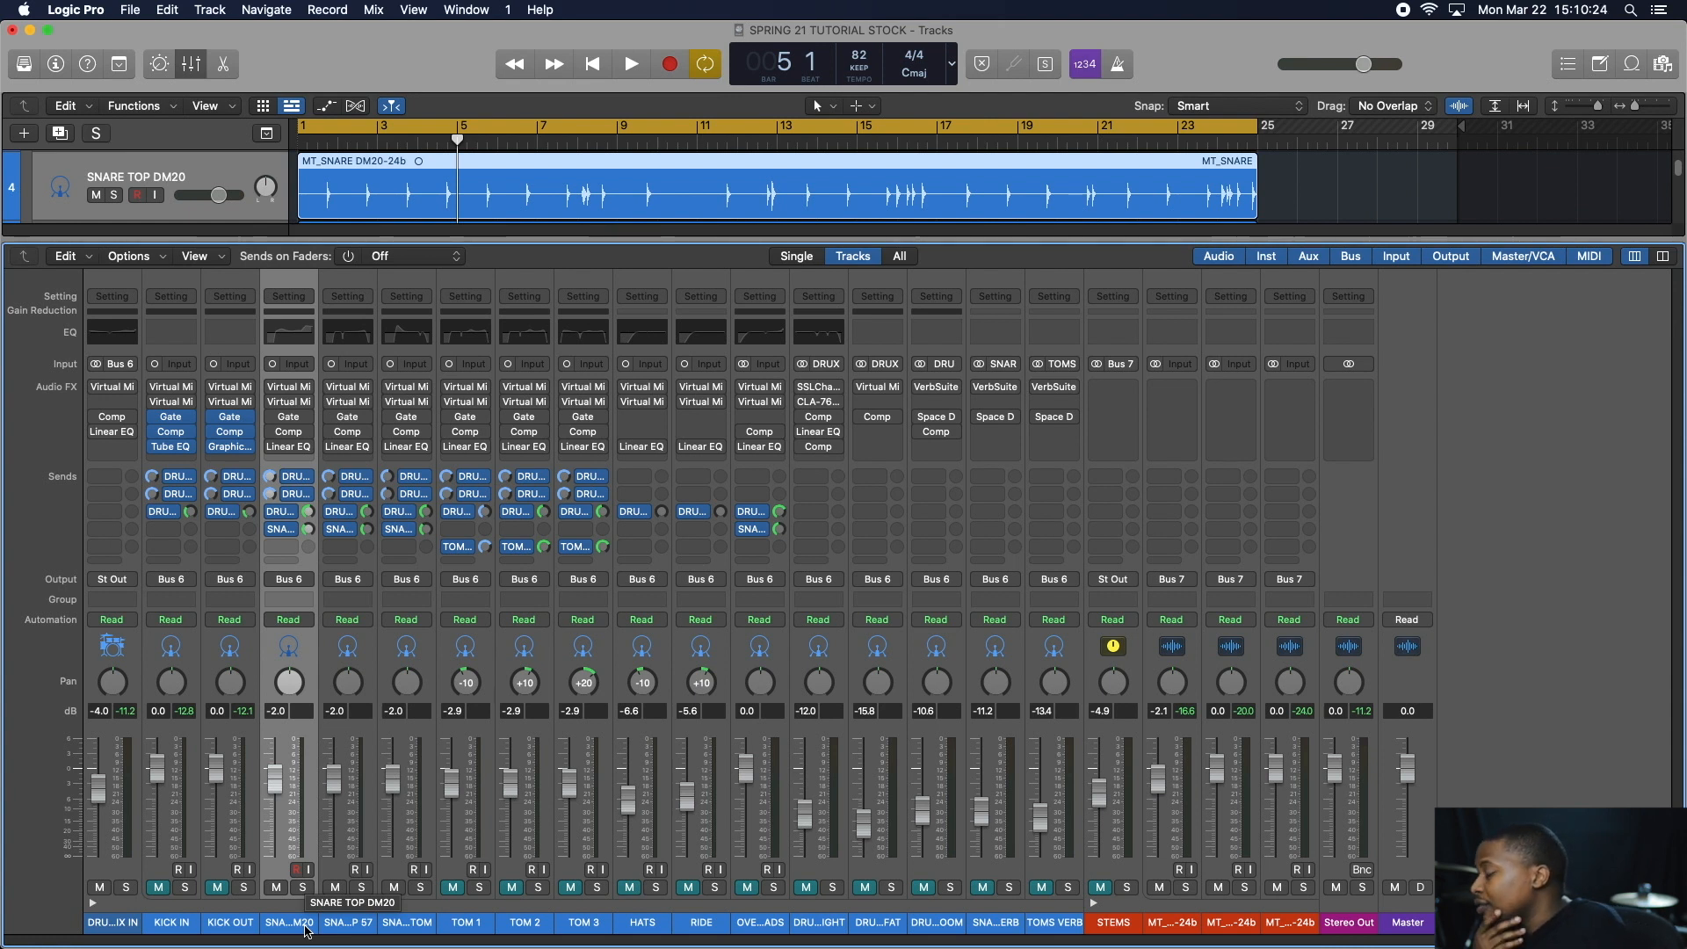
key(space)
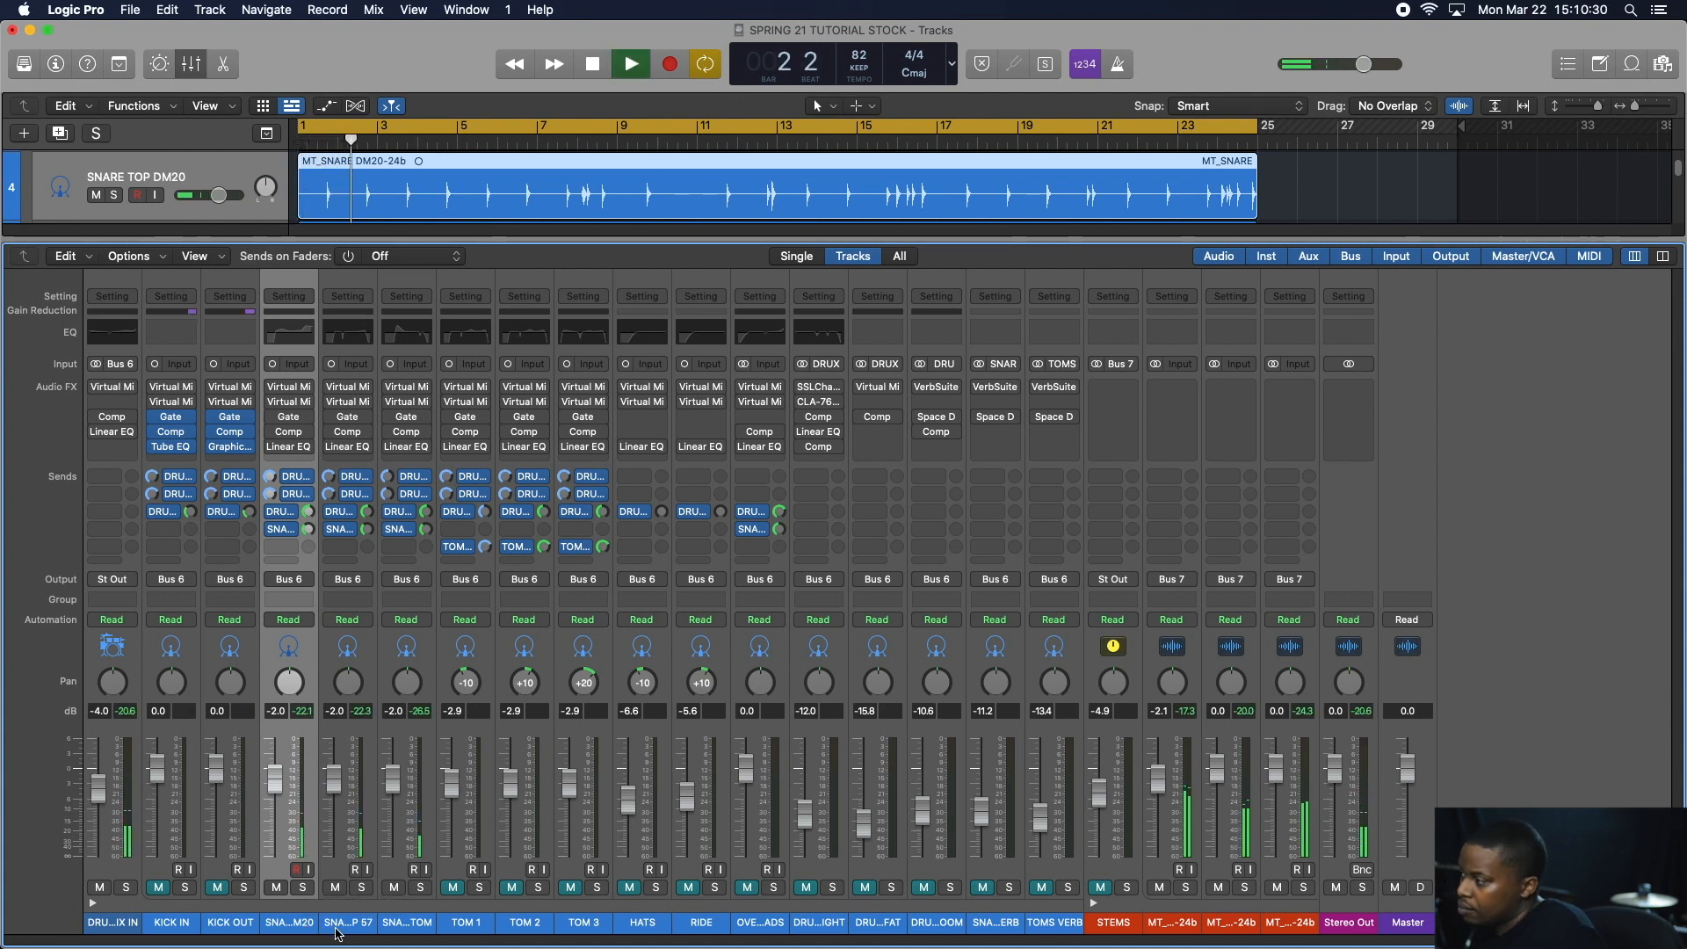
- Compare the three snare channels by soloing them one at a time during playback, clear the solos and stop
click(302, 888)
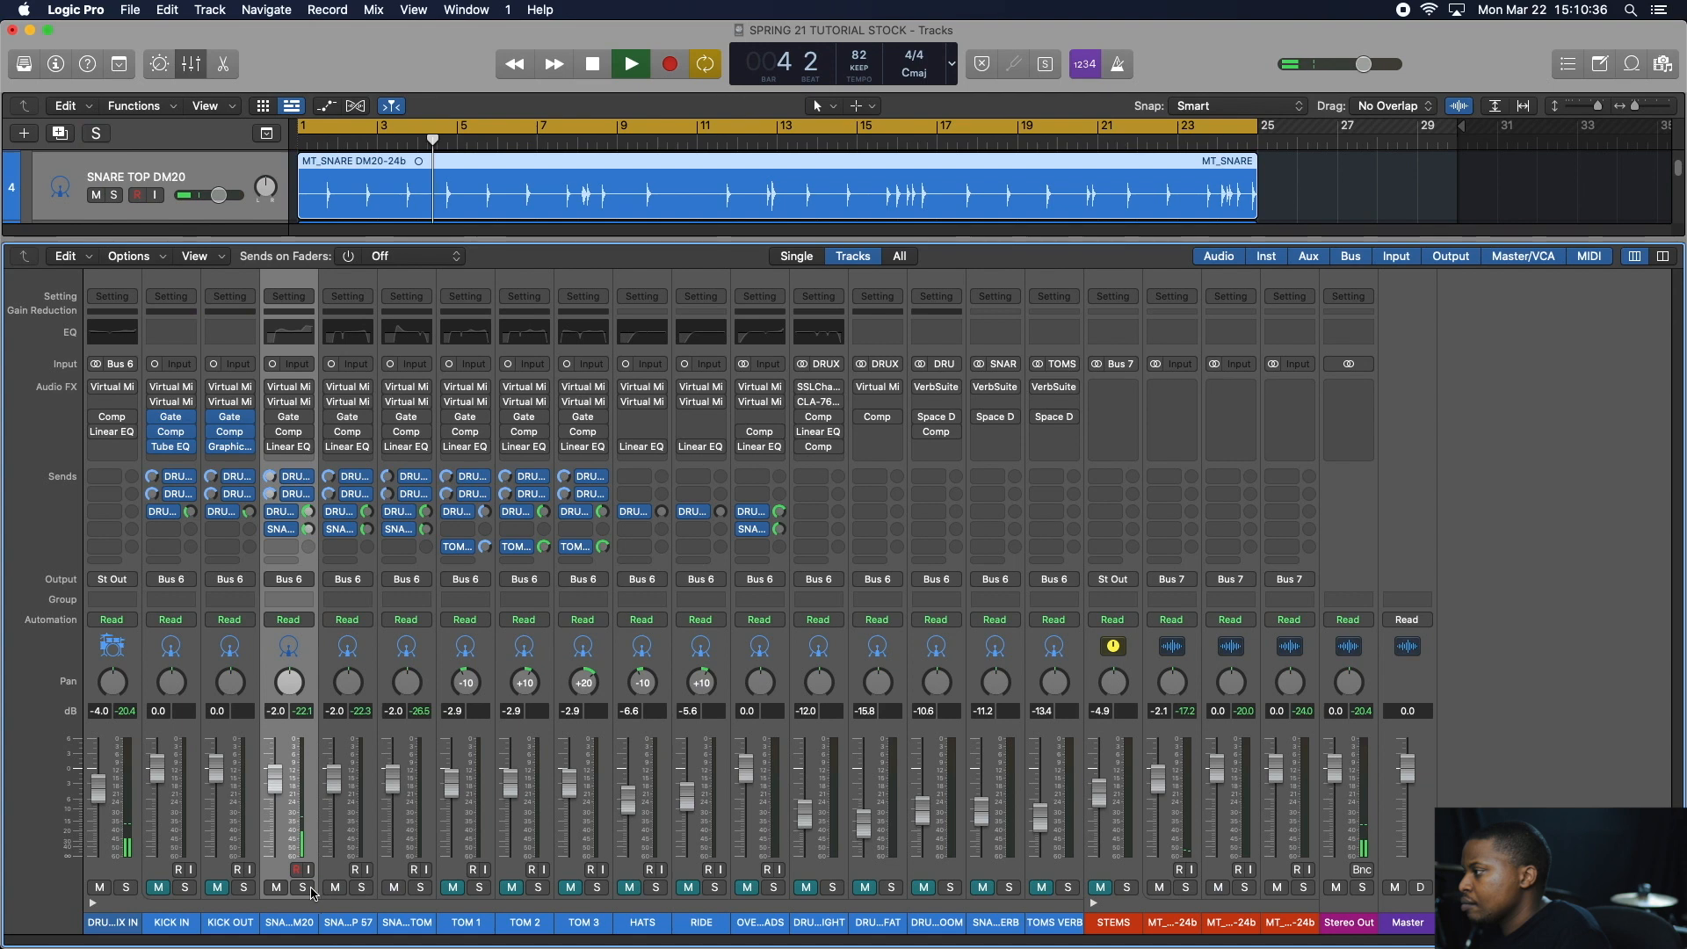
alt+click(361, 887)
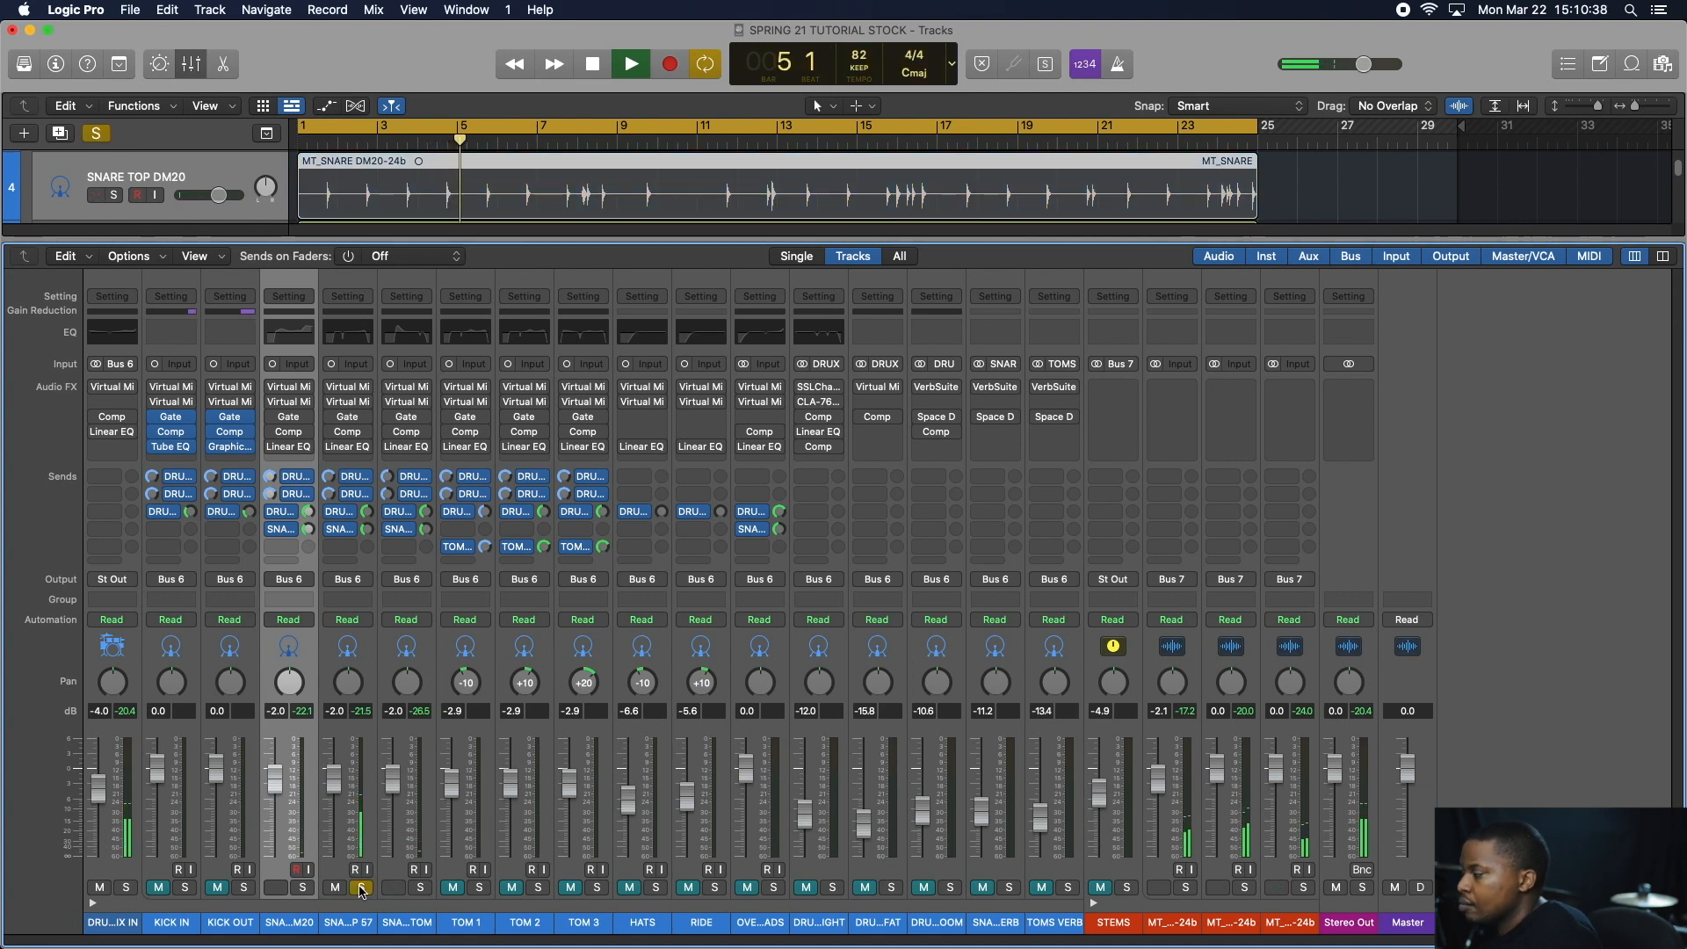
click(361, 887)
click(419, 887)
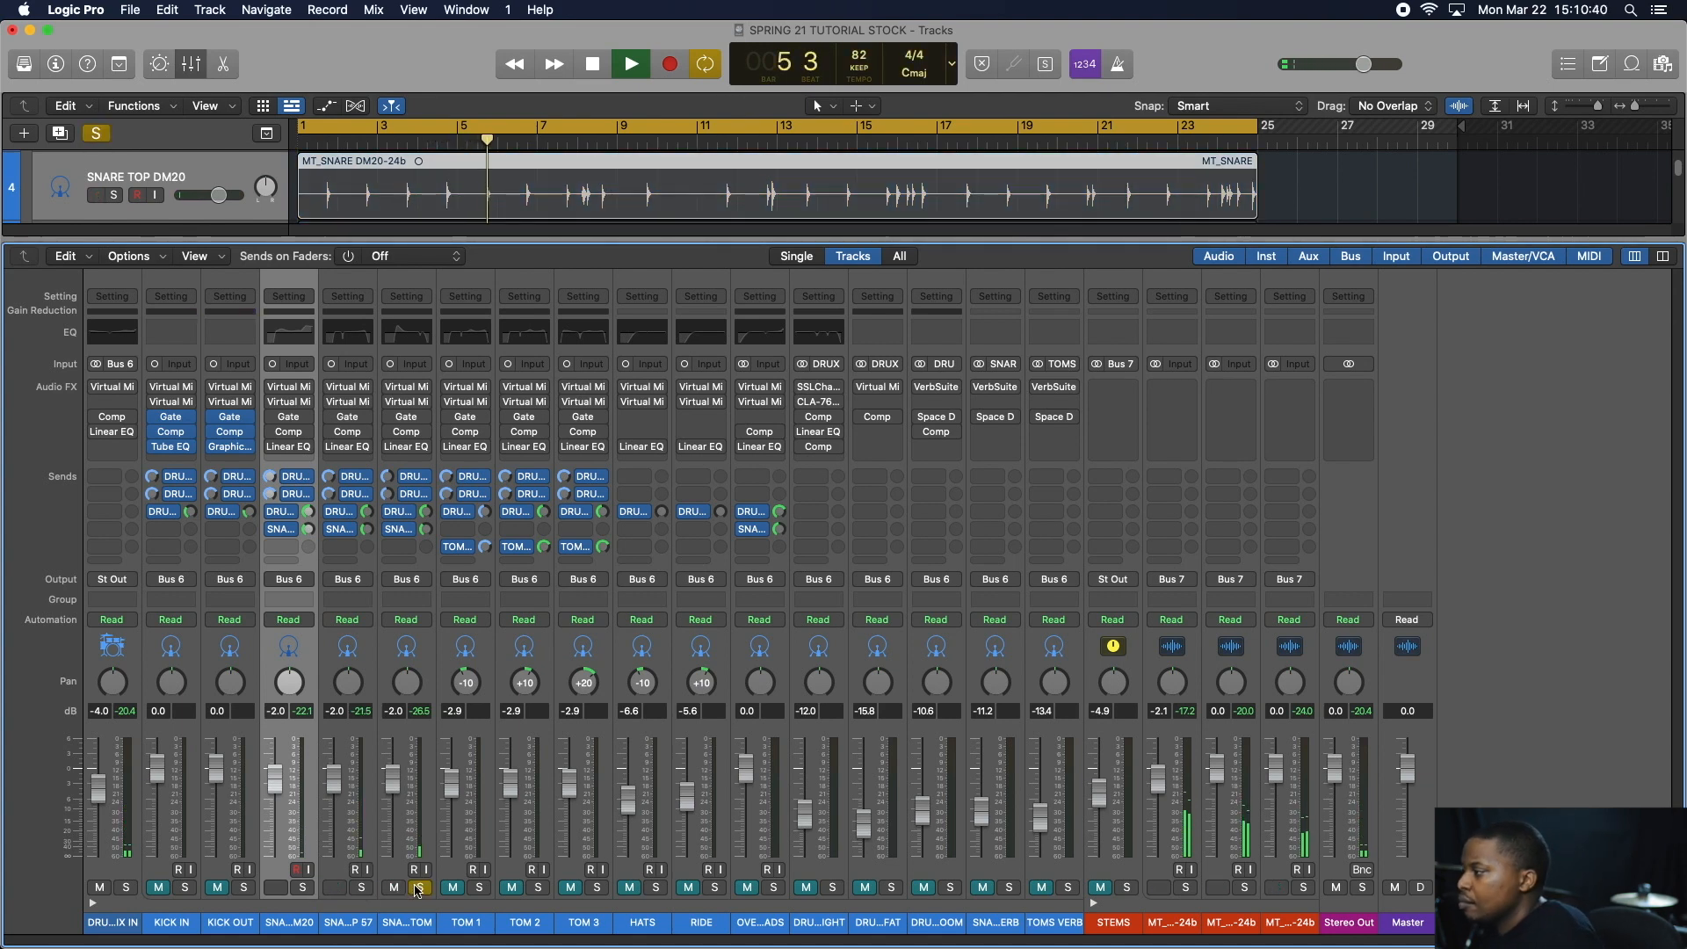
click(419, 887)
click(361, 887)
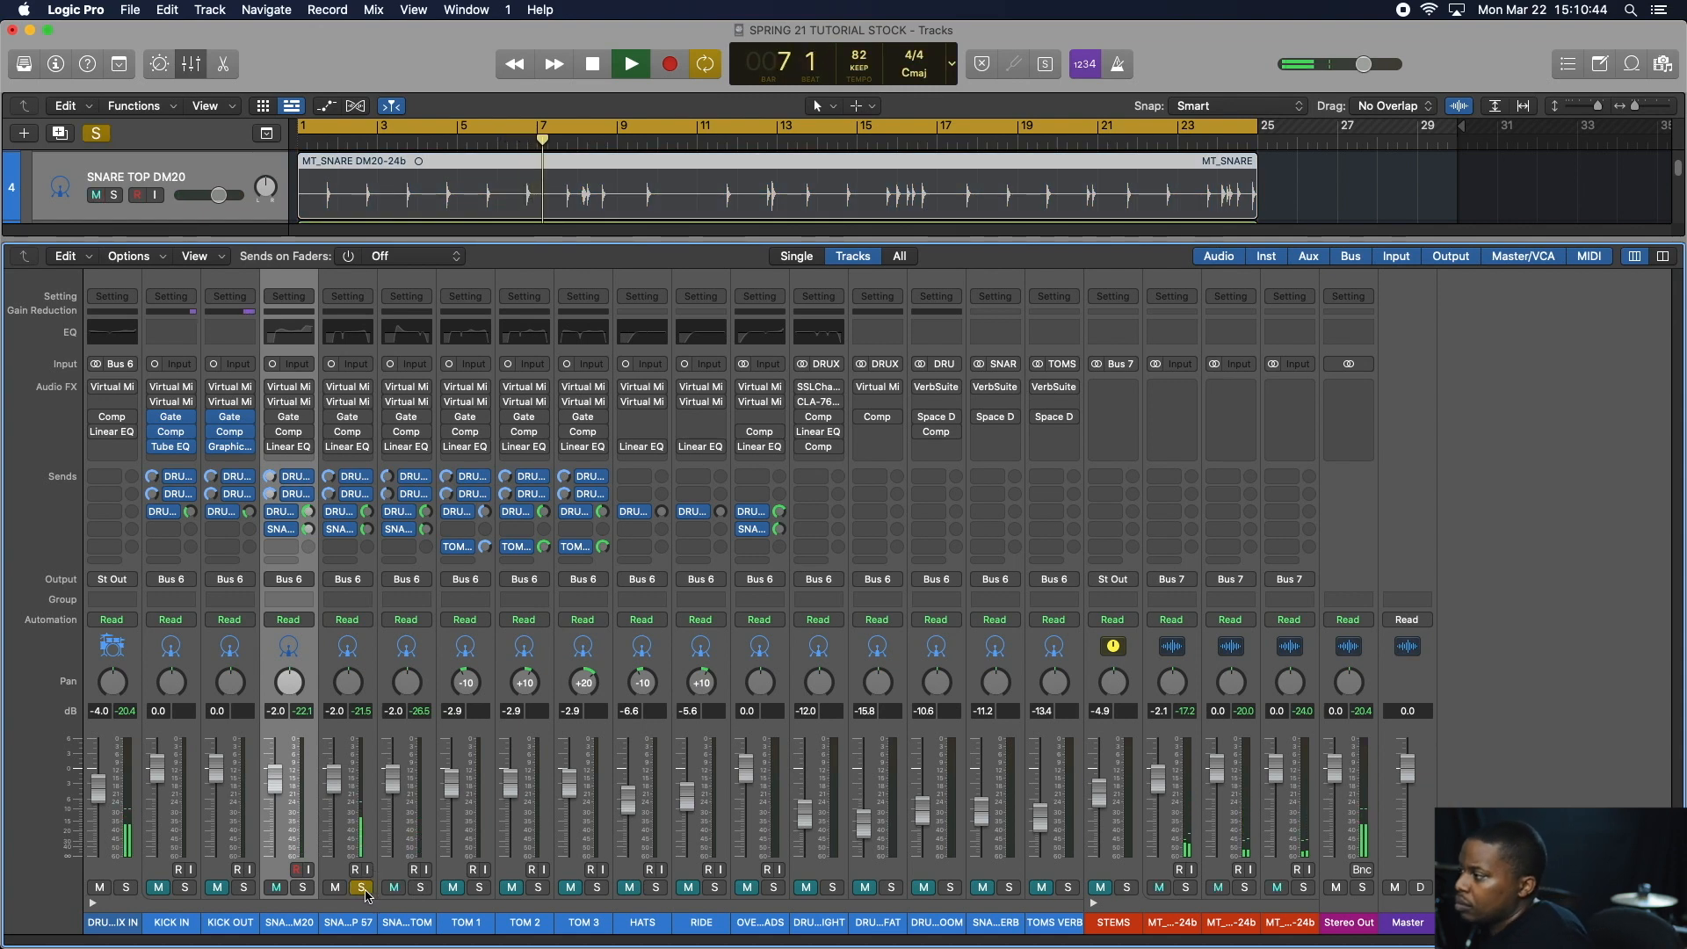
click(367, 891)
click(304, 888)
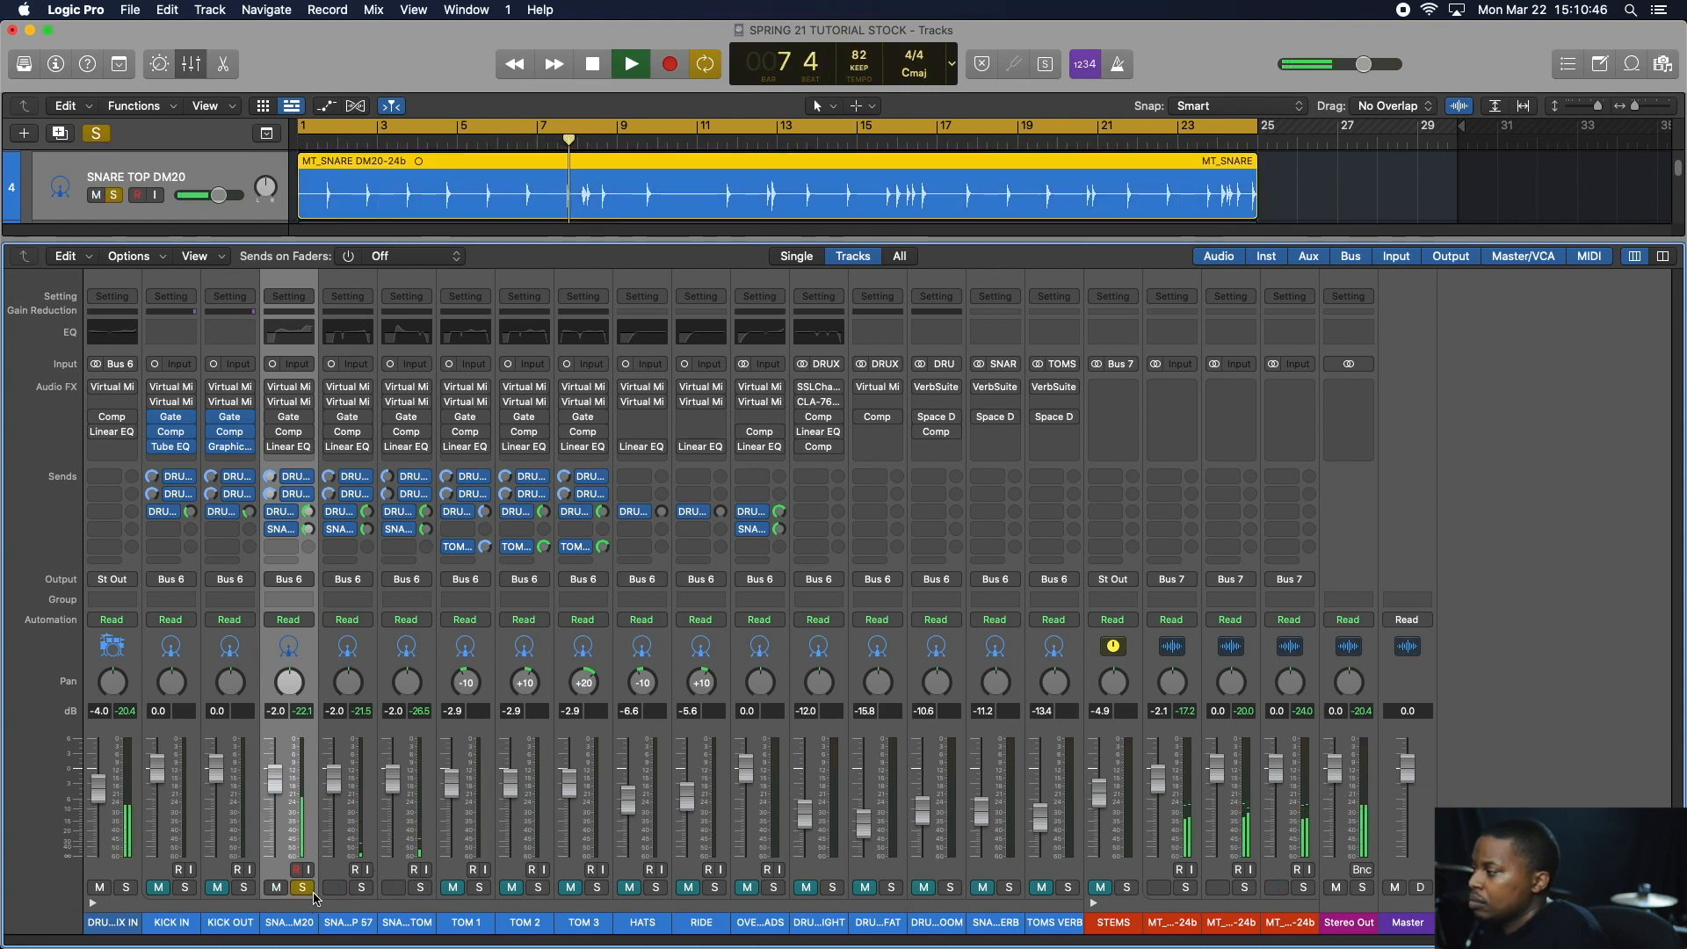
click(309, 891)
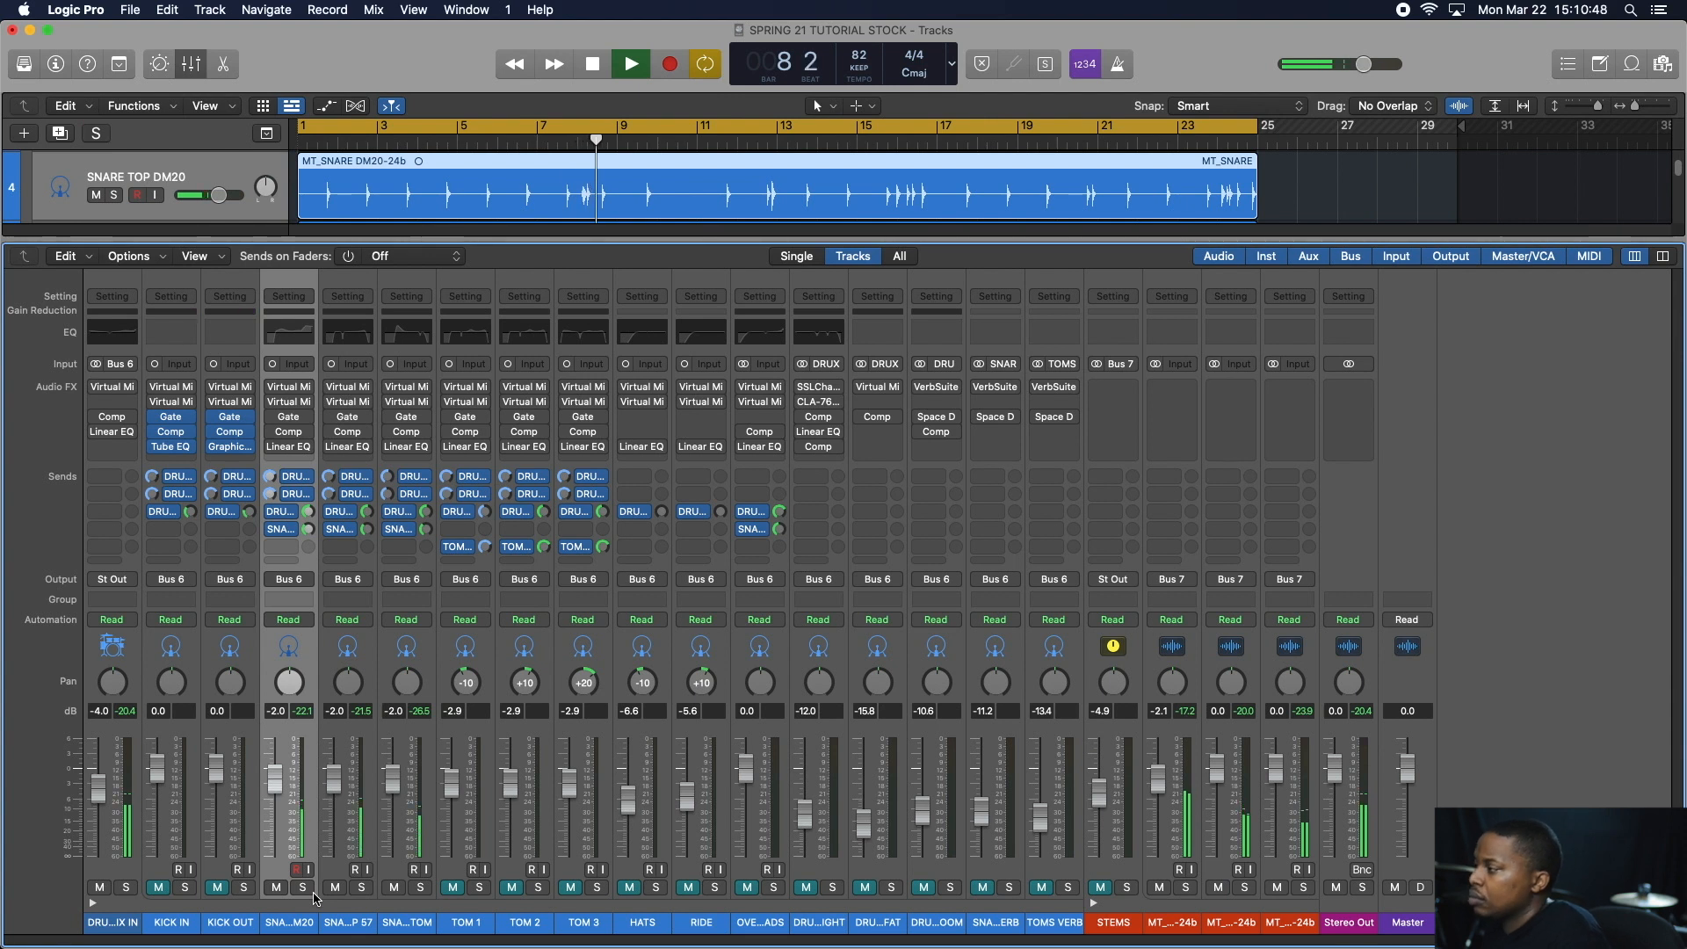
key(space)
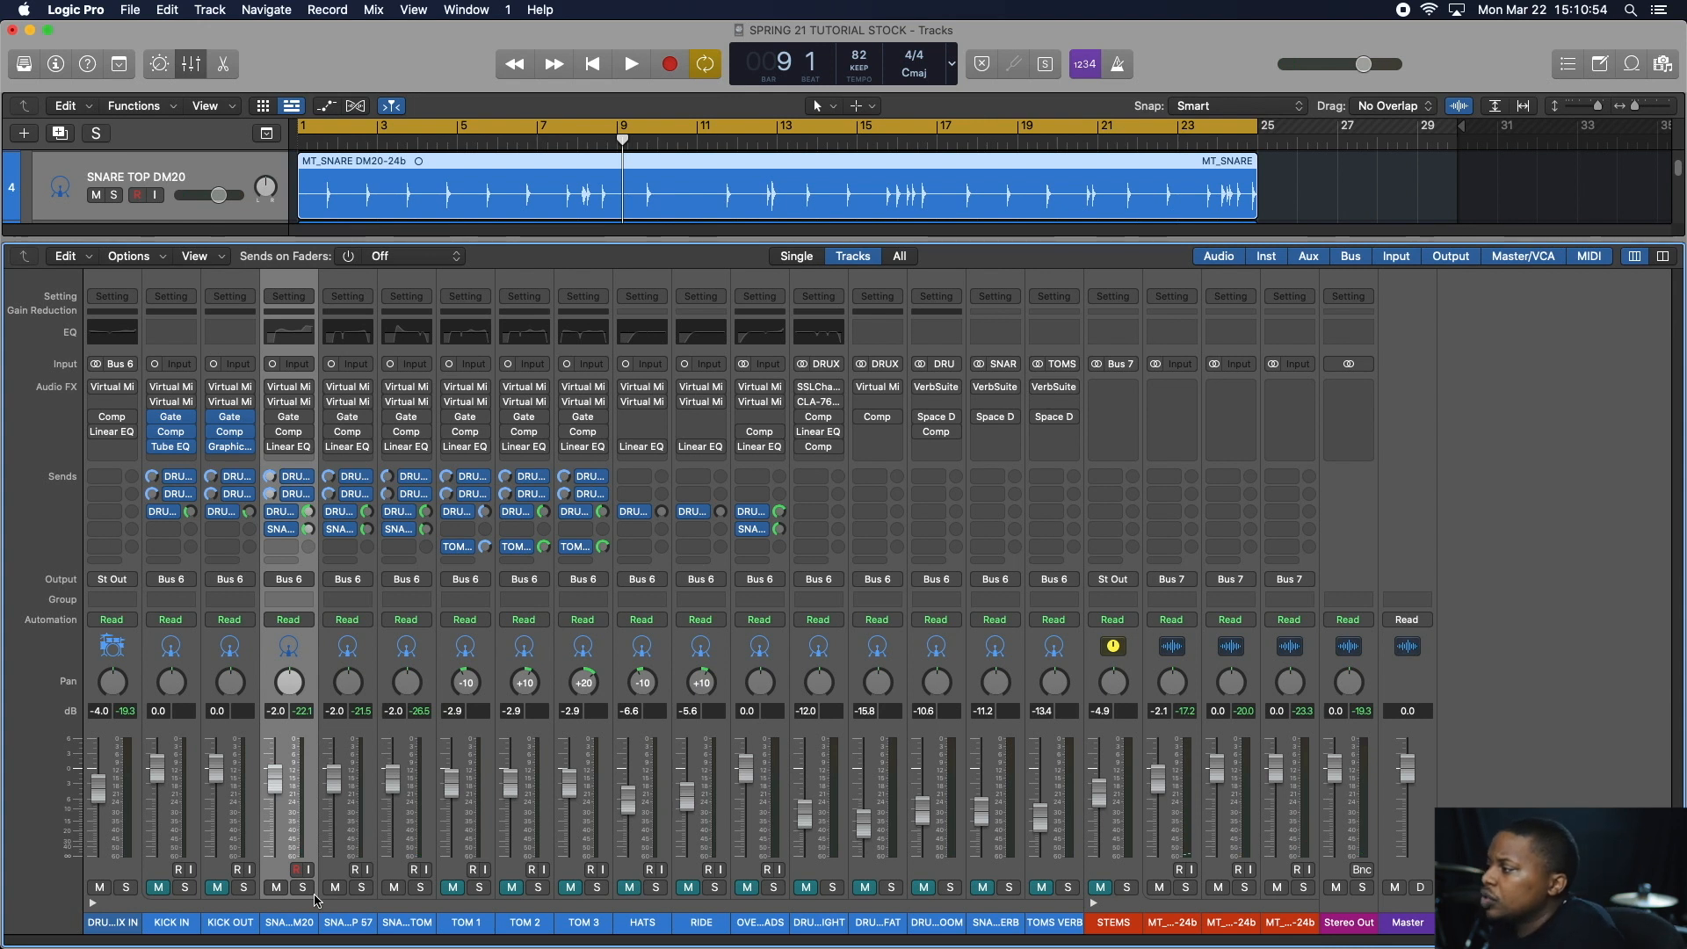
- Select all three snare channels, enable their Gate, Compressor and Linear Phase EQ together, and audition the processed snares
shift+click(400, 920)
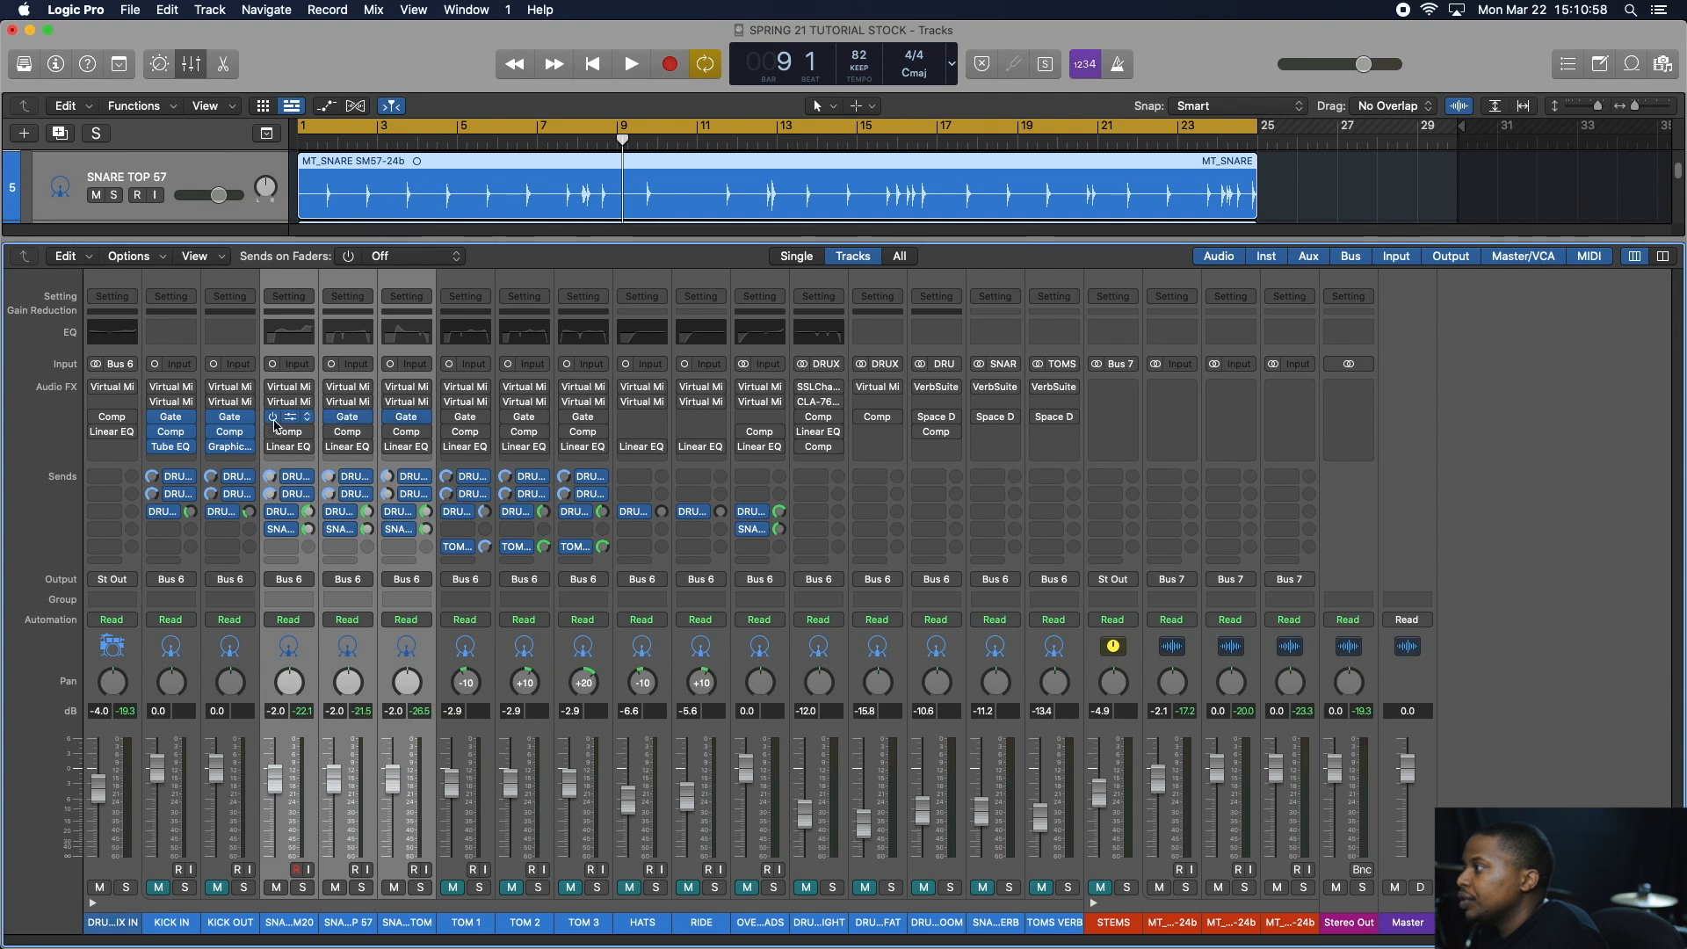
key(space)
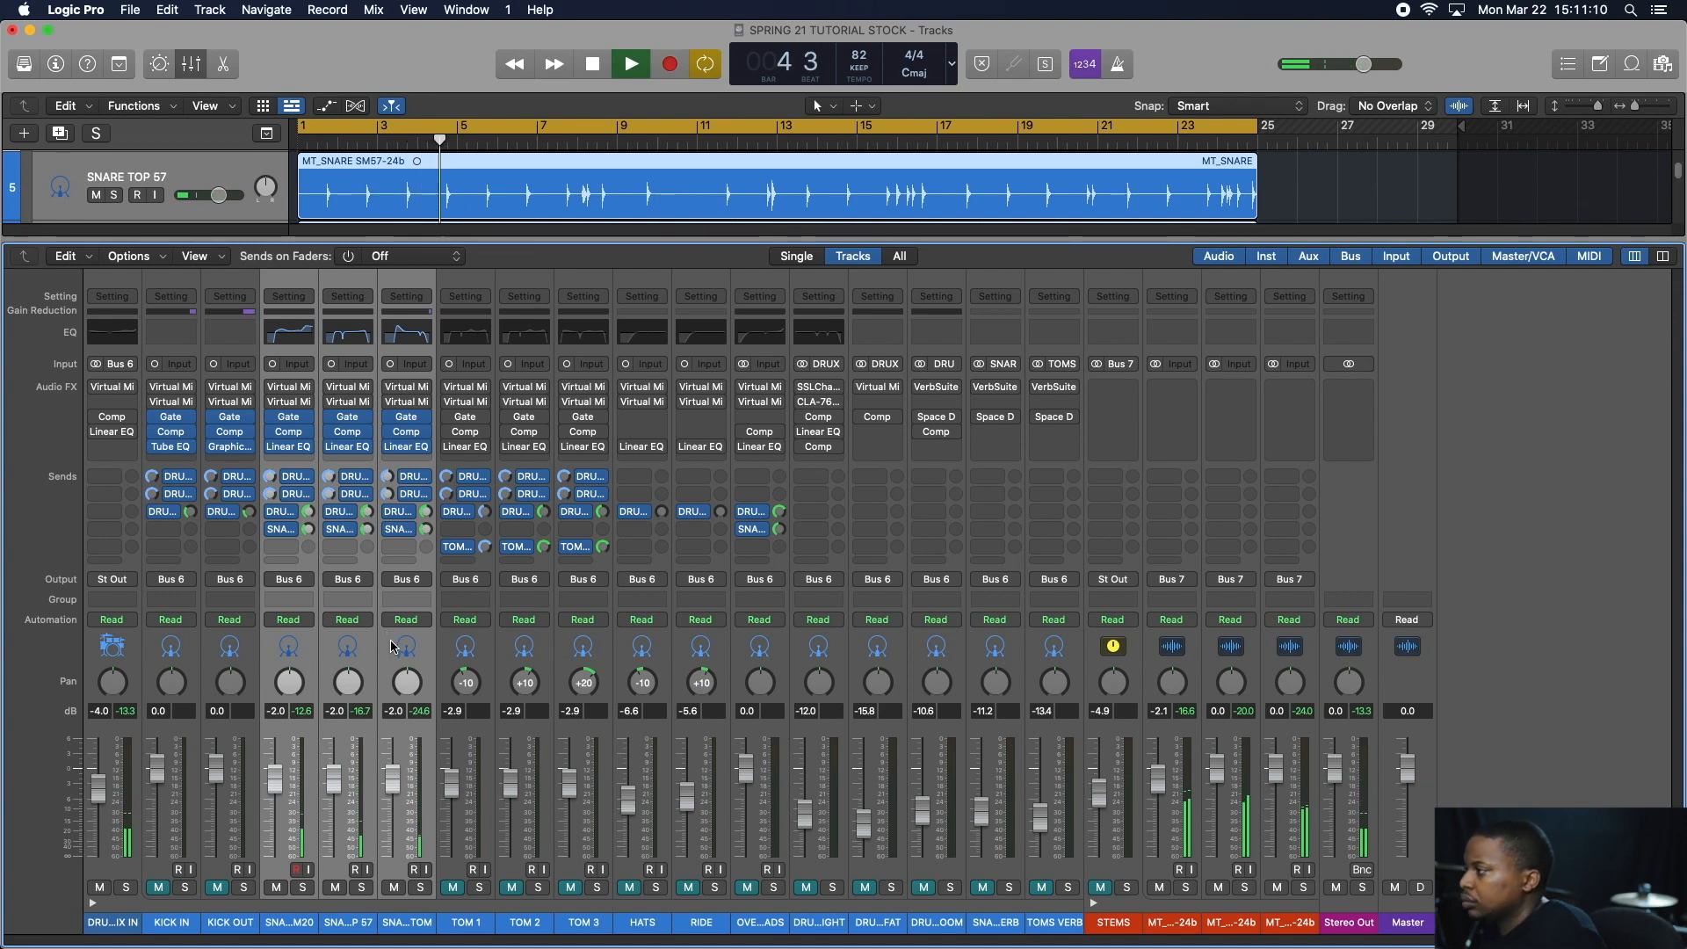
key(space)
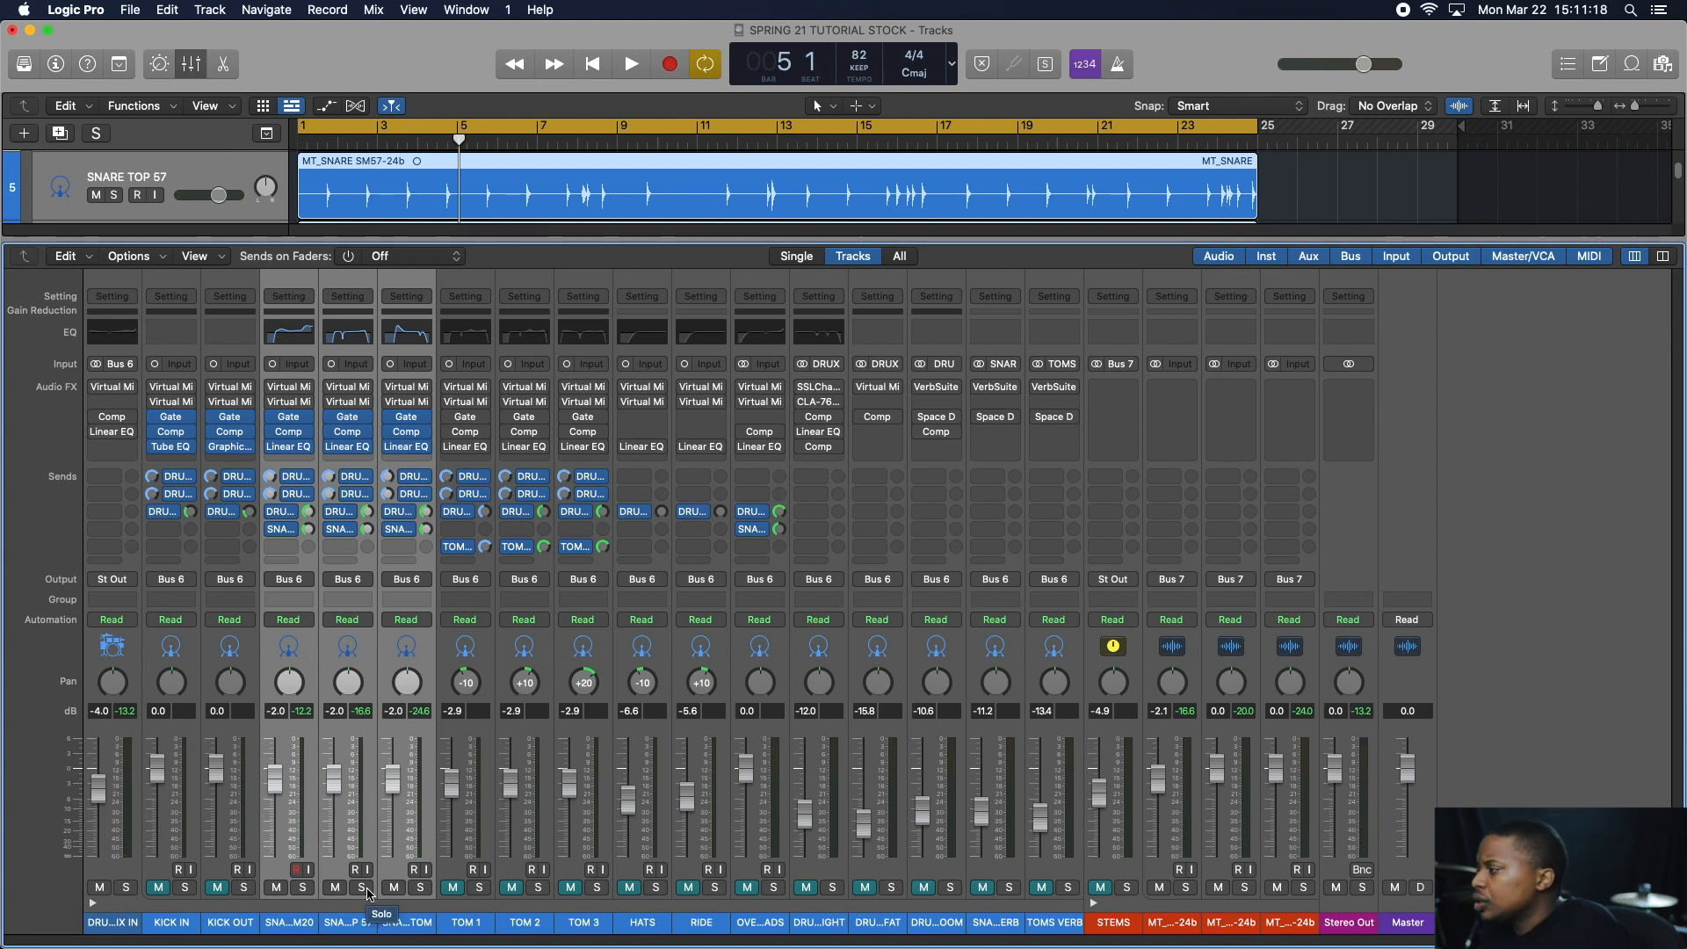
- Mute SNARE TOP 57 and the bottom snare, and select only the SNARE TOP DM20 channel
click(487, 908)
click(392, 889)
click(295, 919)
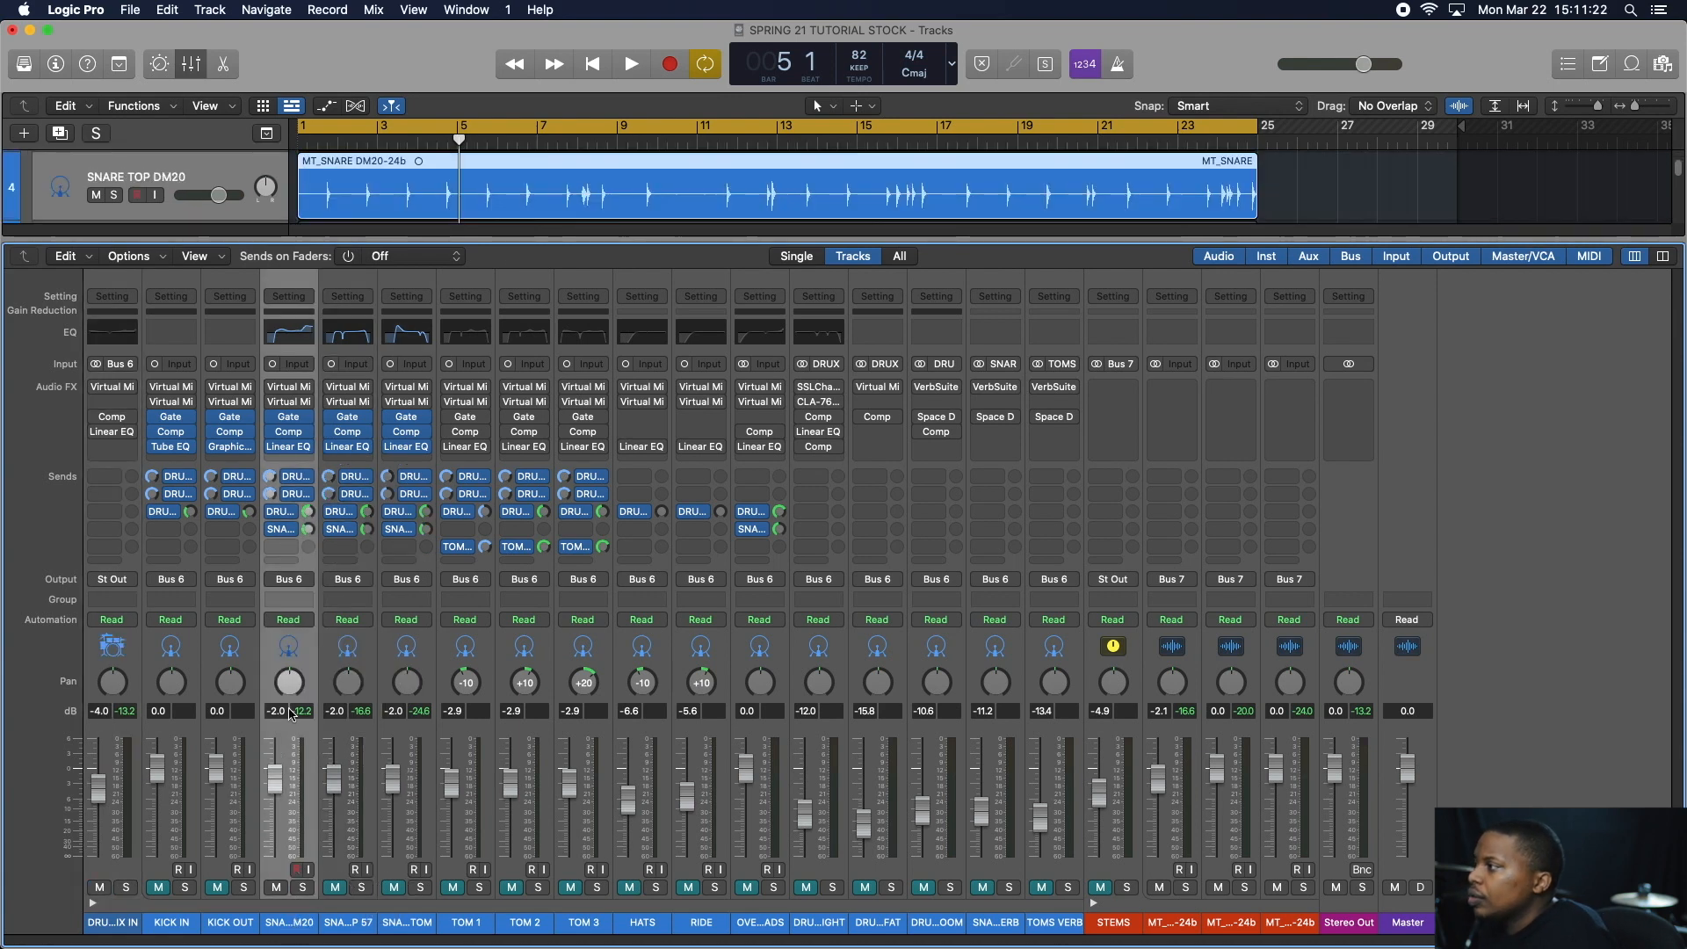
- Bypass the Compressor and Linear Phase EQ on SNARE TOP DM20, and review its Noise Gate settings before closing the gate
click(268, 432)
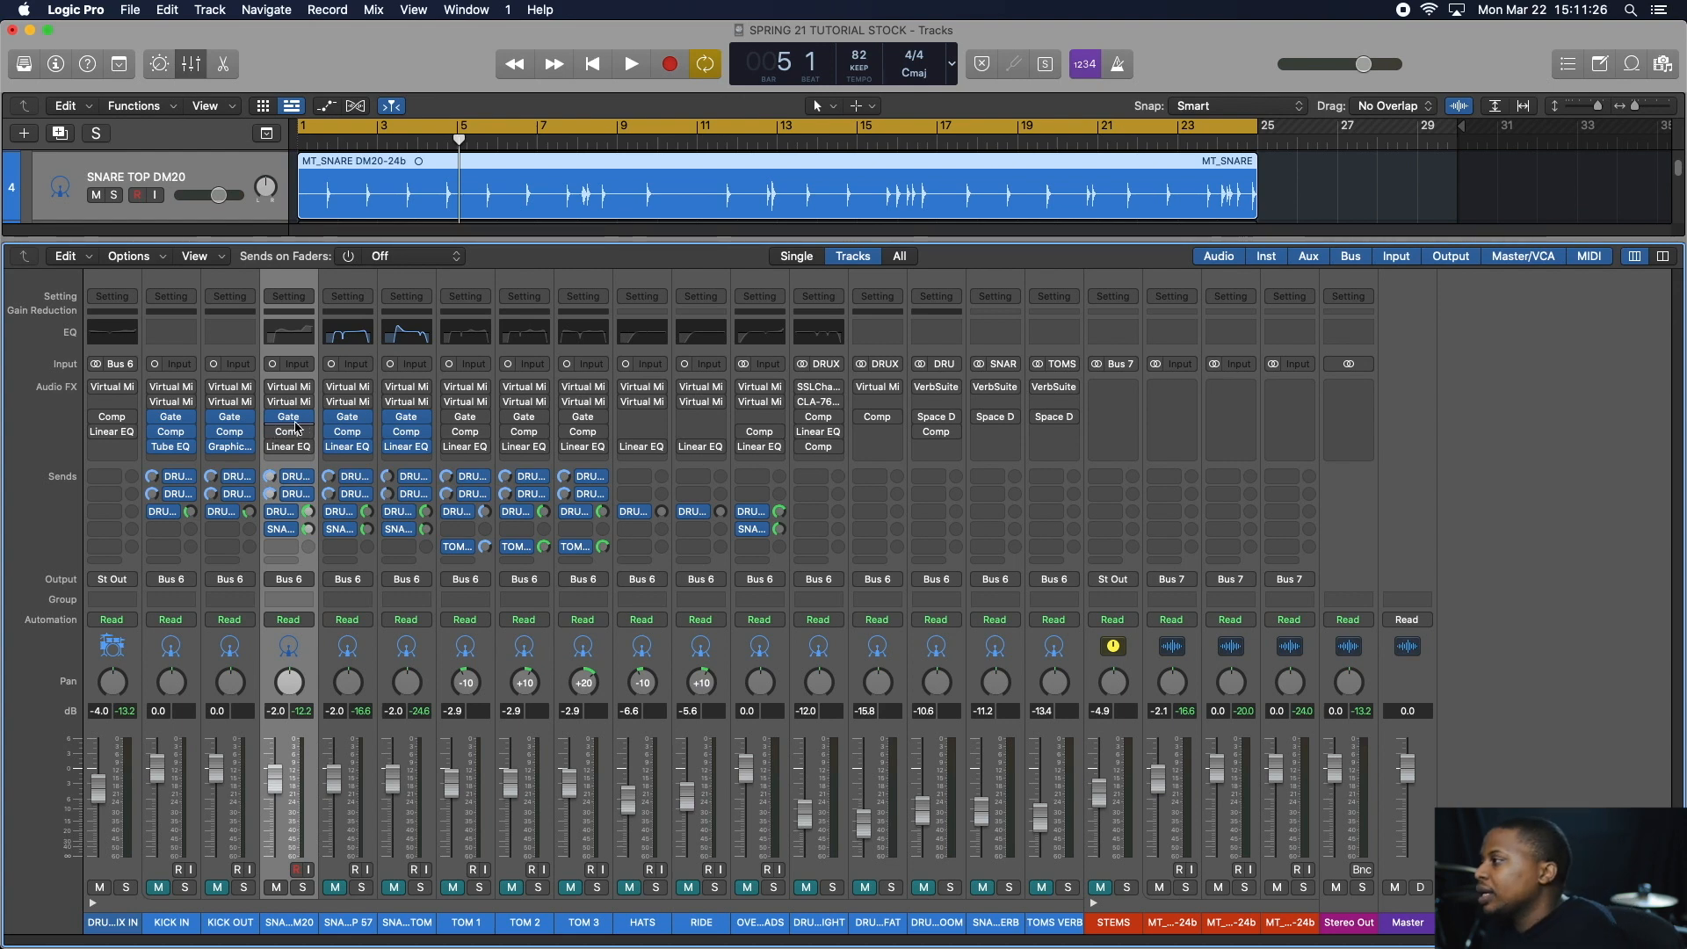
click(293, 418)
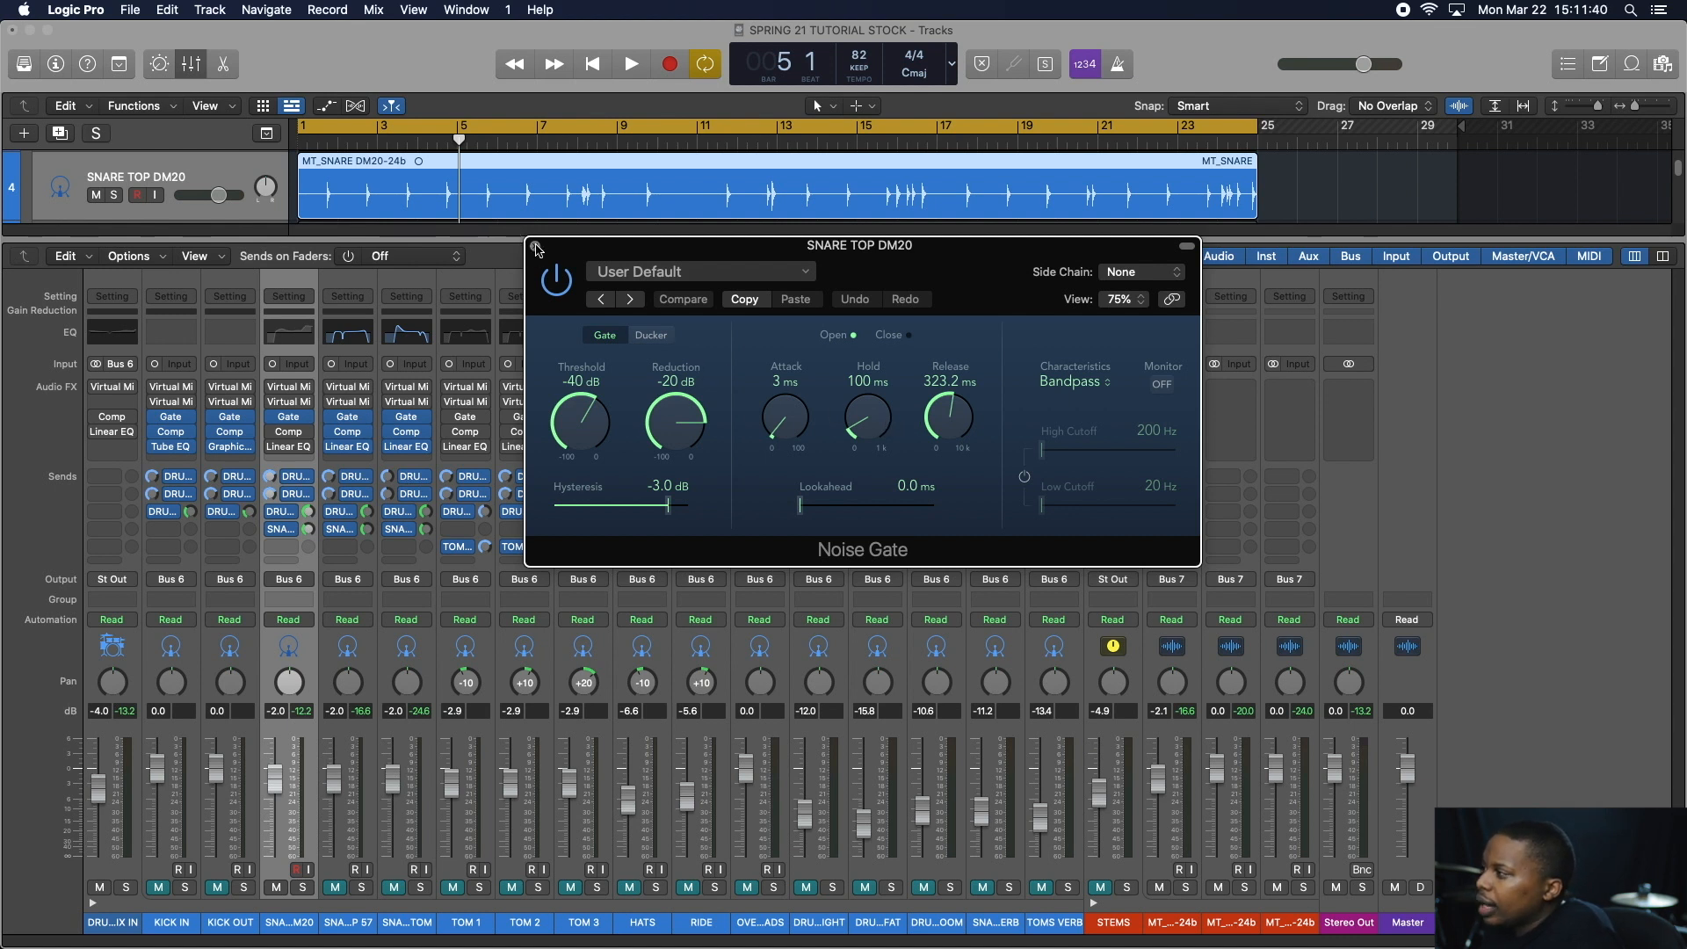
click(535, 247)
- Enable and open the Compressor on SNARE TOP DM20, and review its threshold, ratio, attack and release
click(286, 434)
click(283, 434)
click(295, 431)
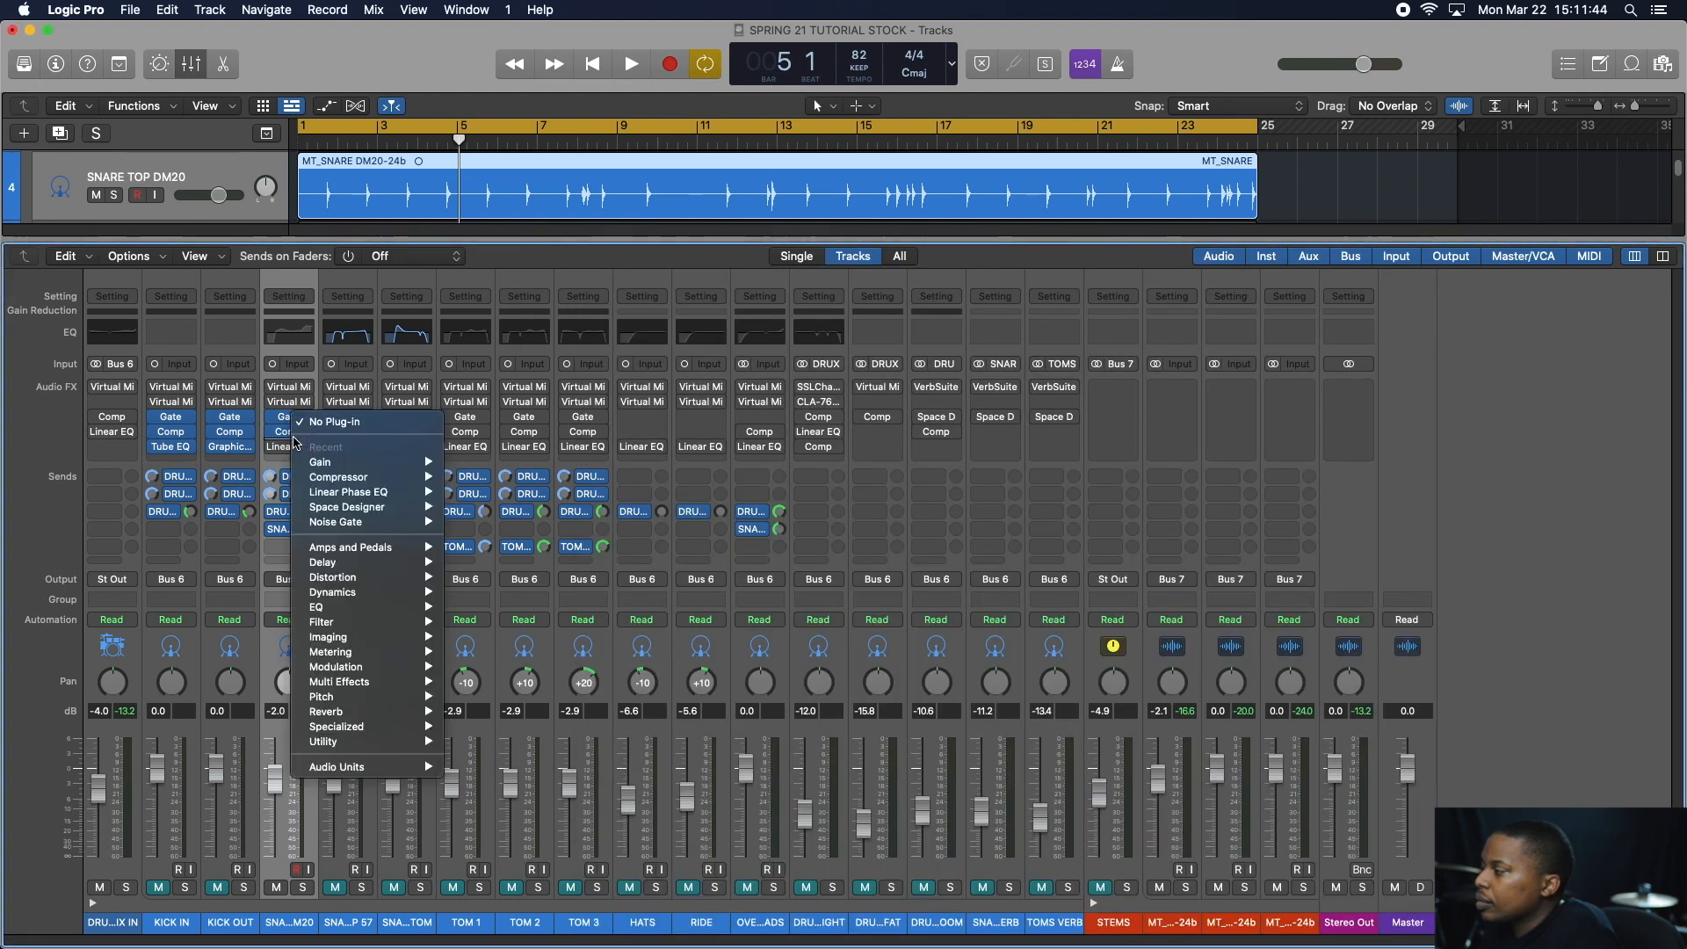
click(256, 439)
click(285, 432)
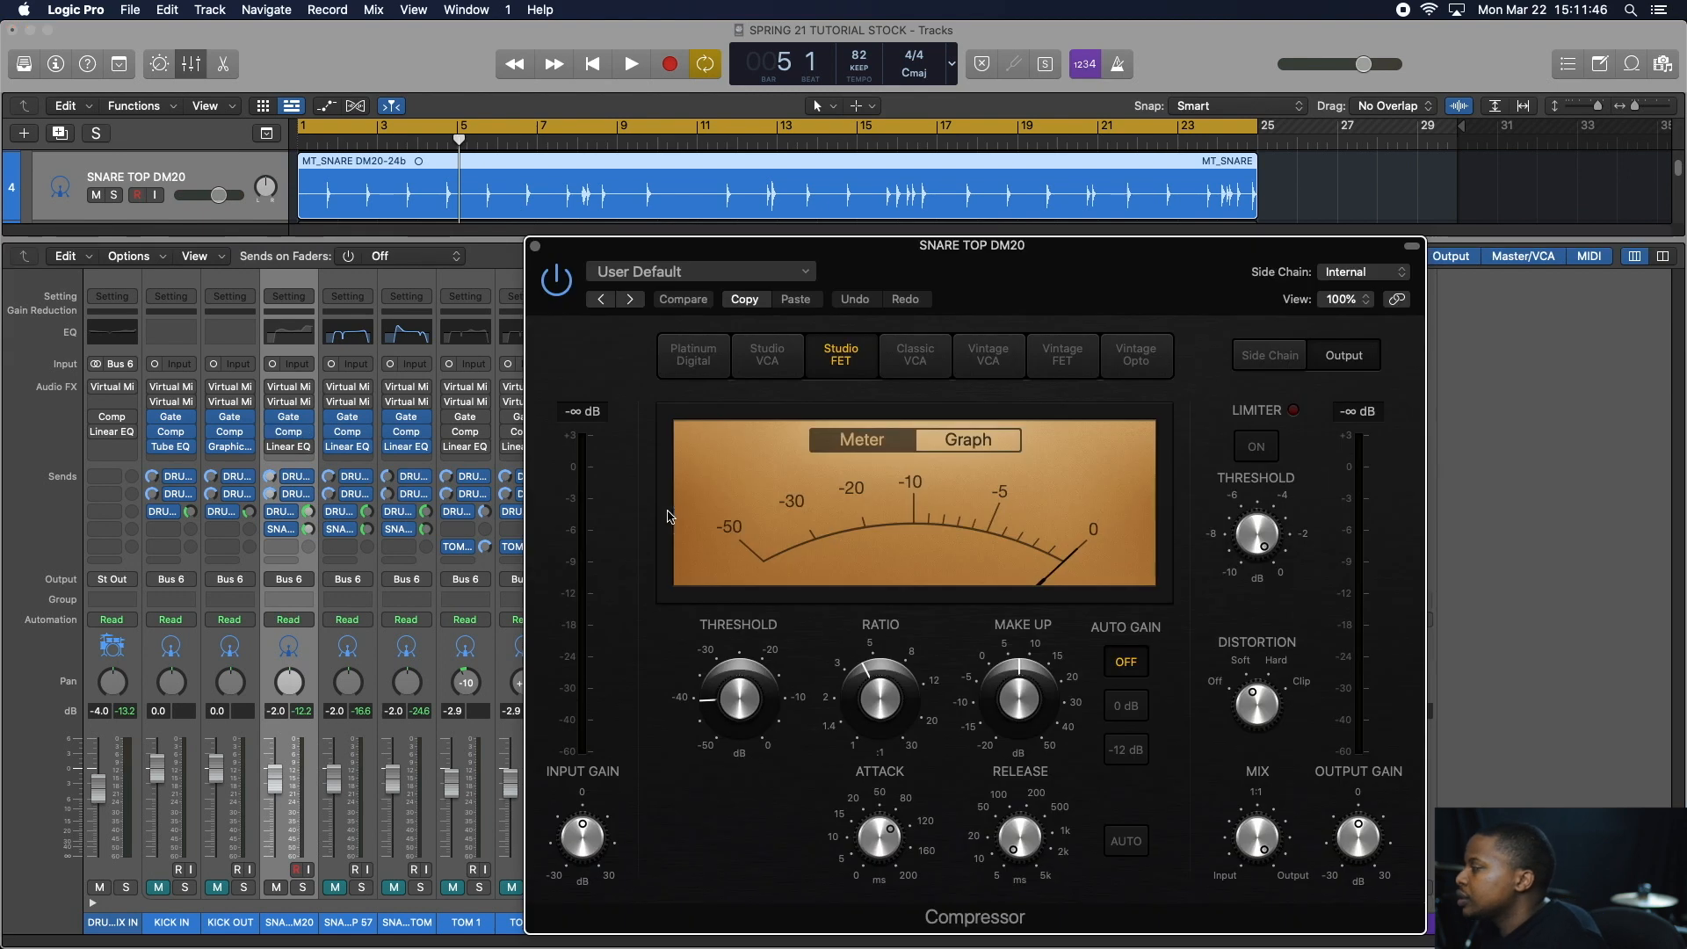
mouse_move(756, 694)
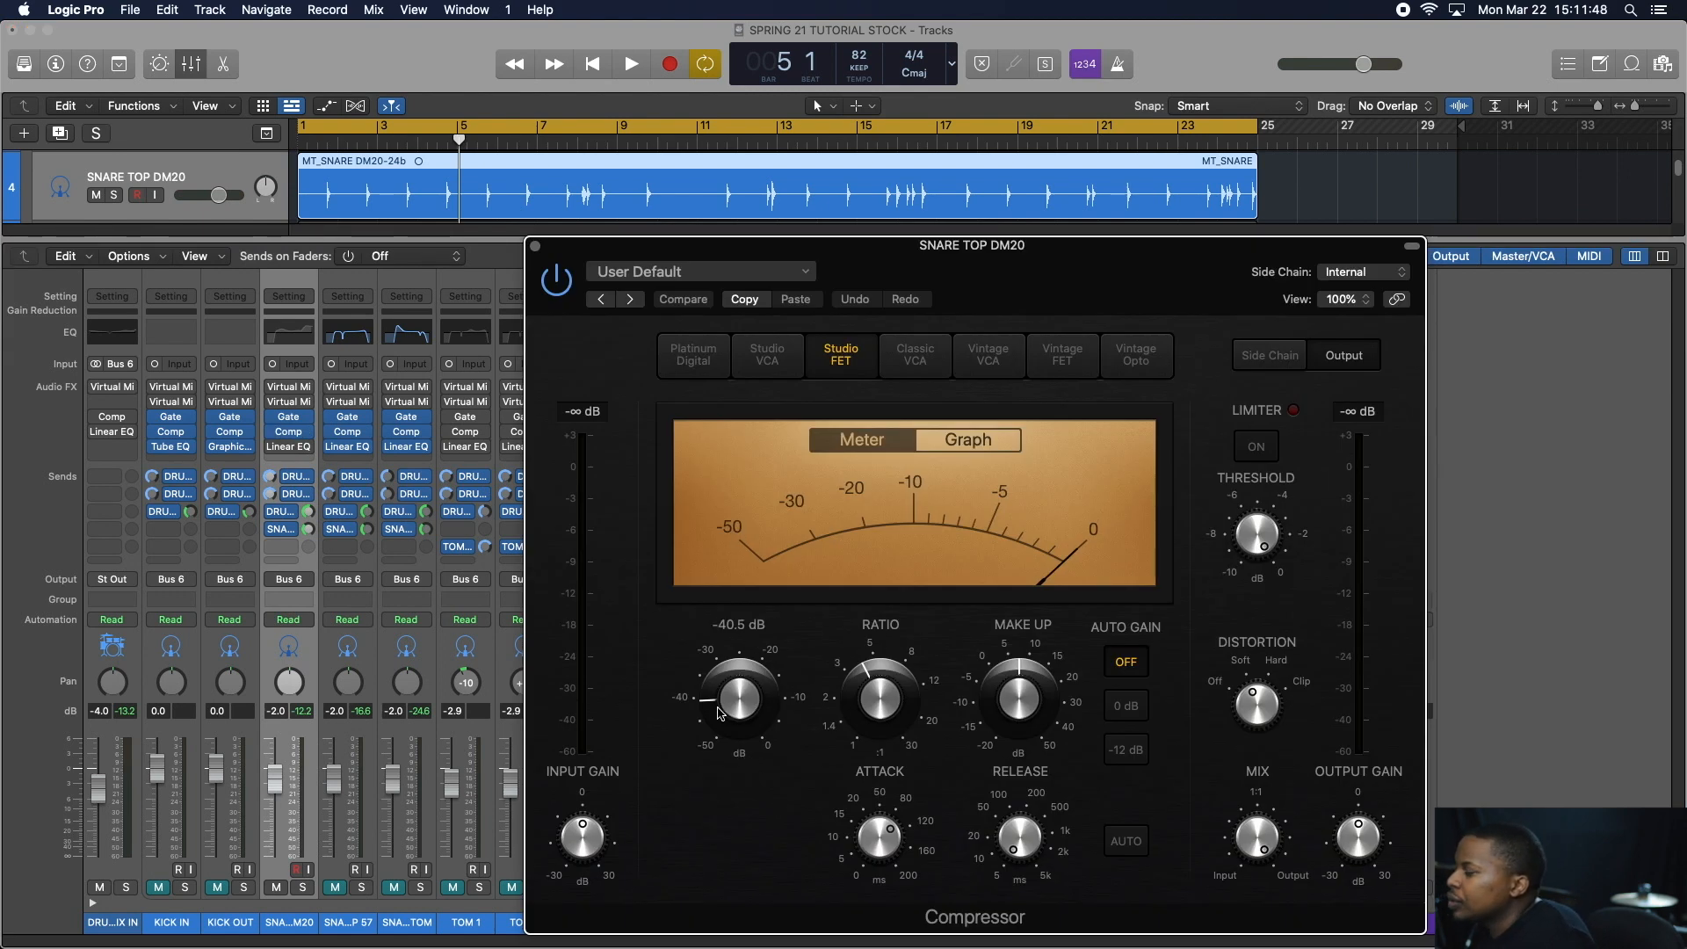
mouse_move(876, 703)
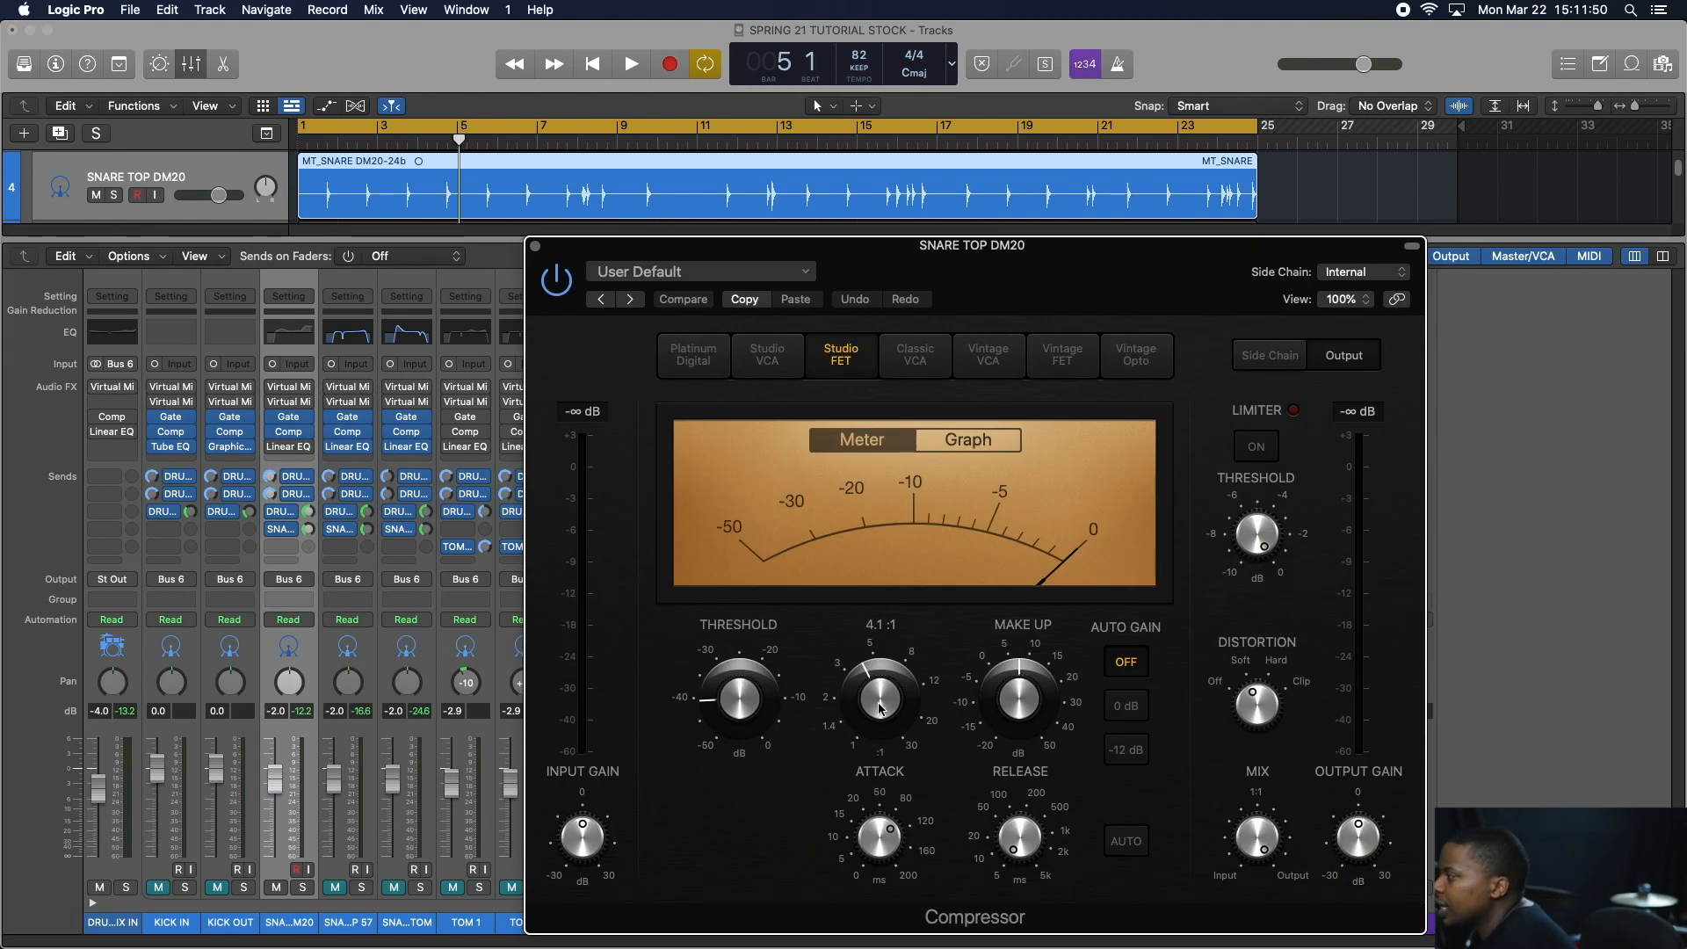
mouse_move(910, 836)
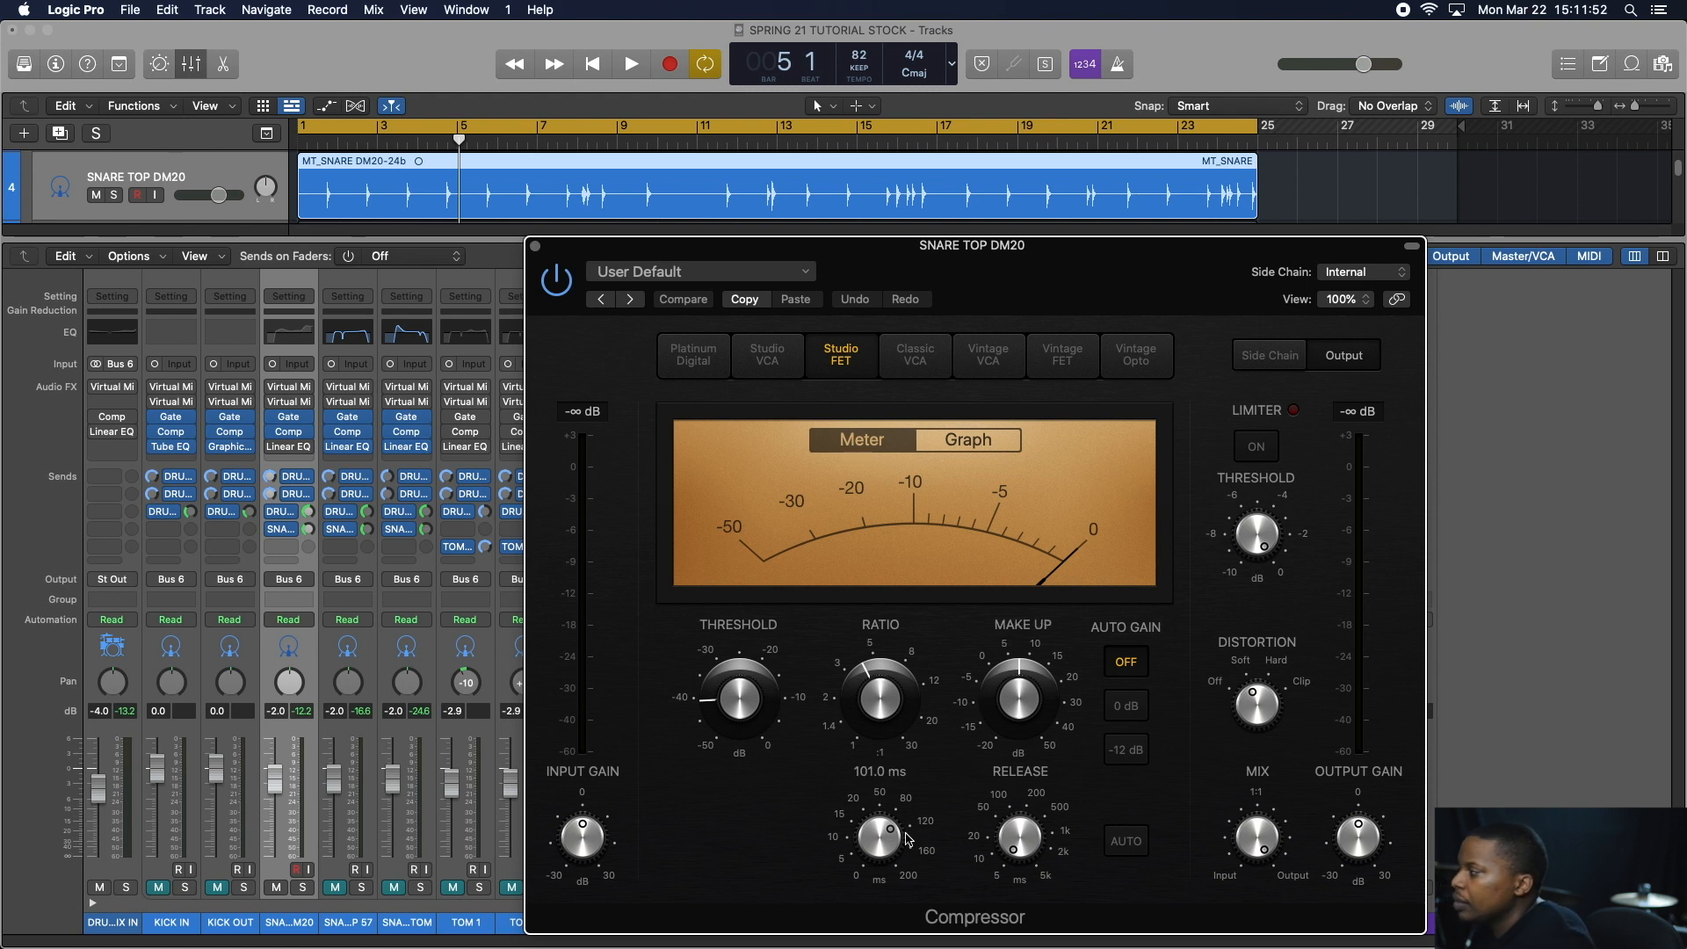
mouse_move(1051, 815)
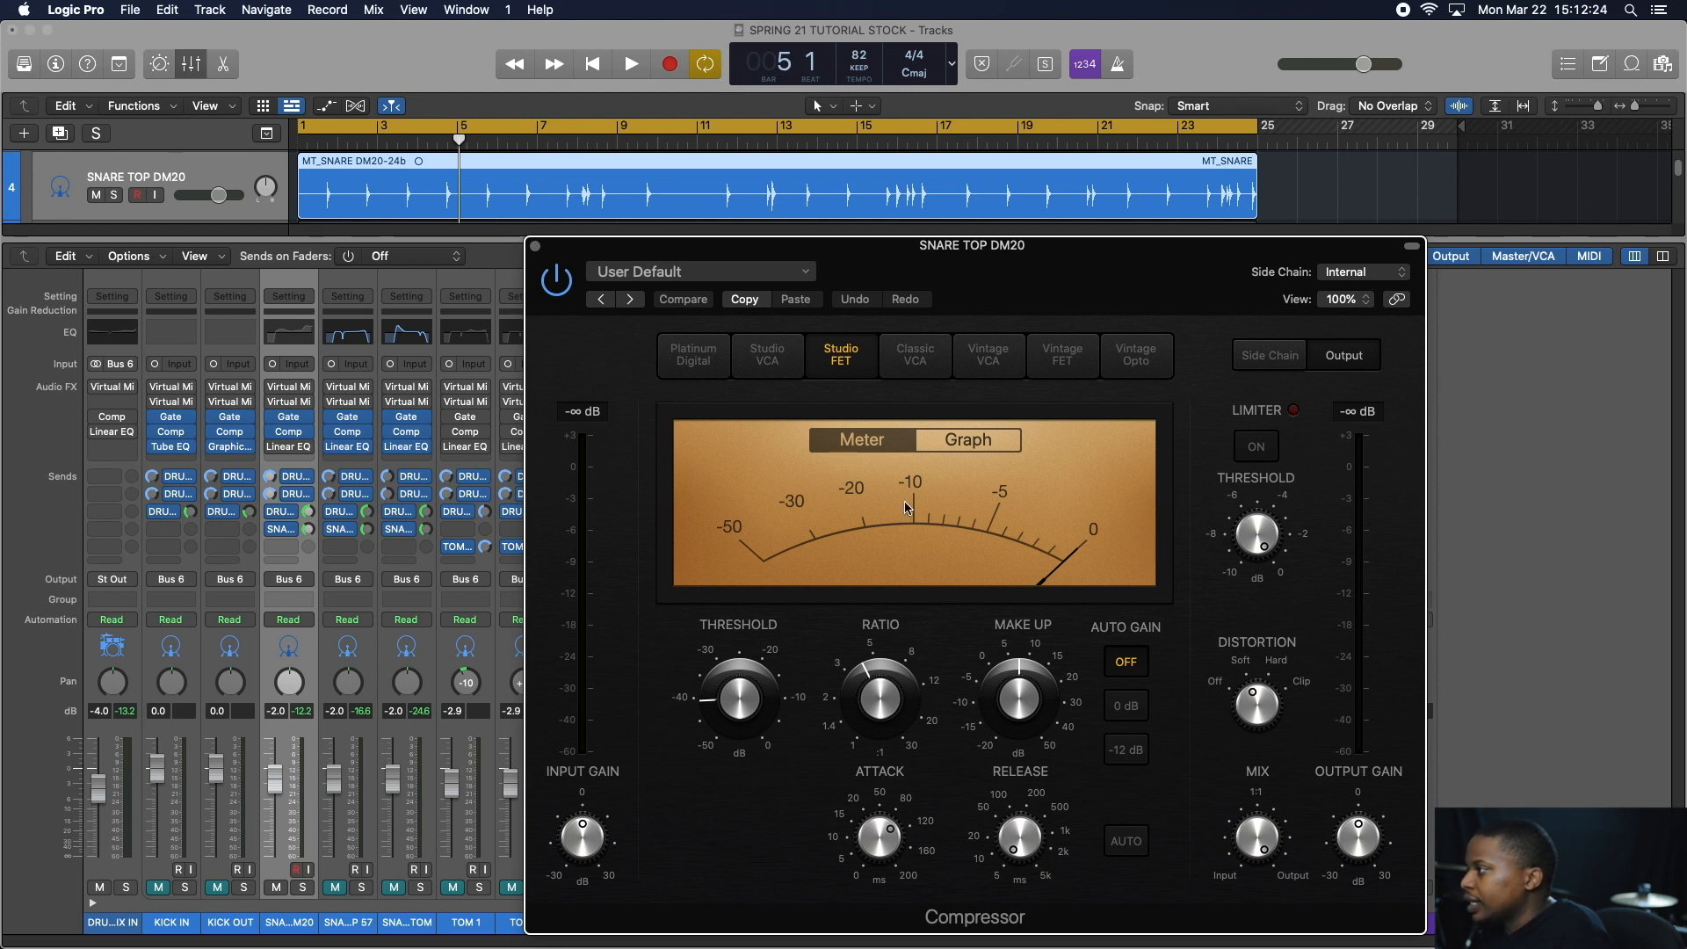
- Audition SNARE TOP DM20's compression from the start of the song, stop playback and close the Compressor
key(Return)
key(space)
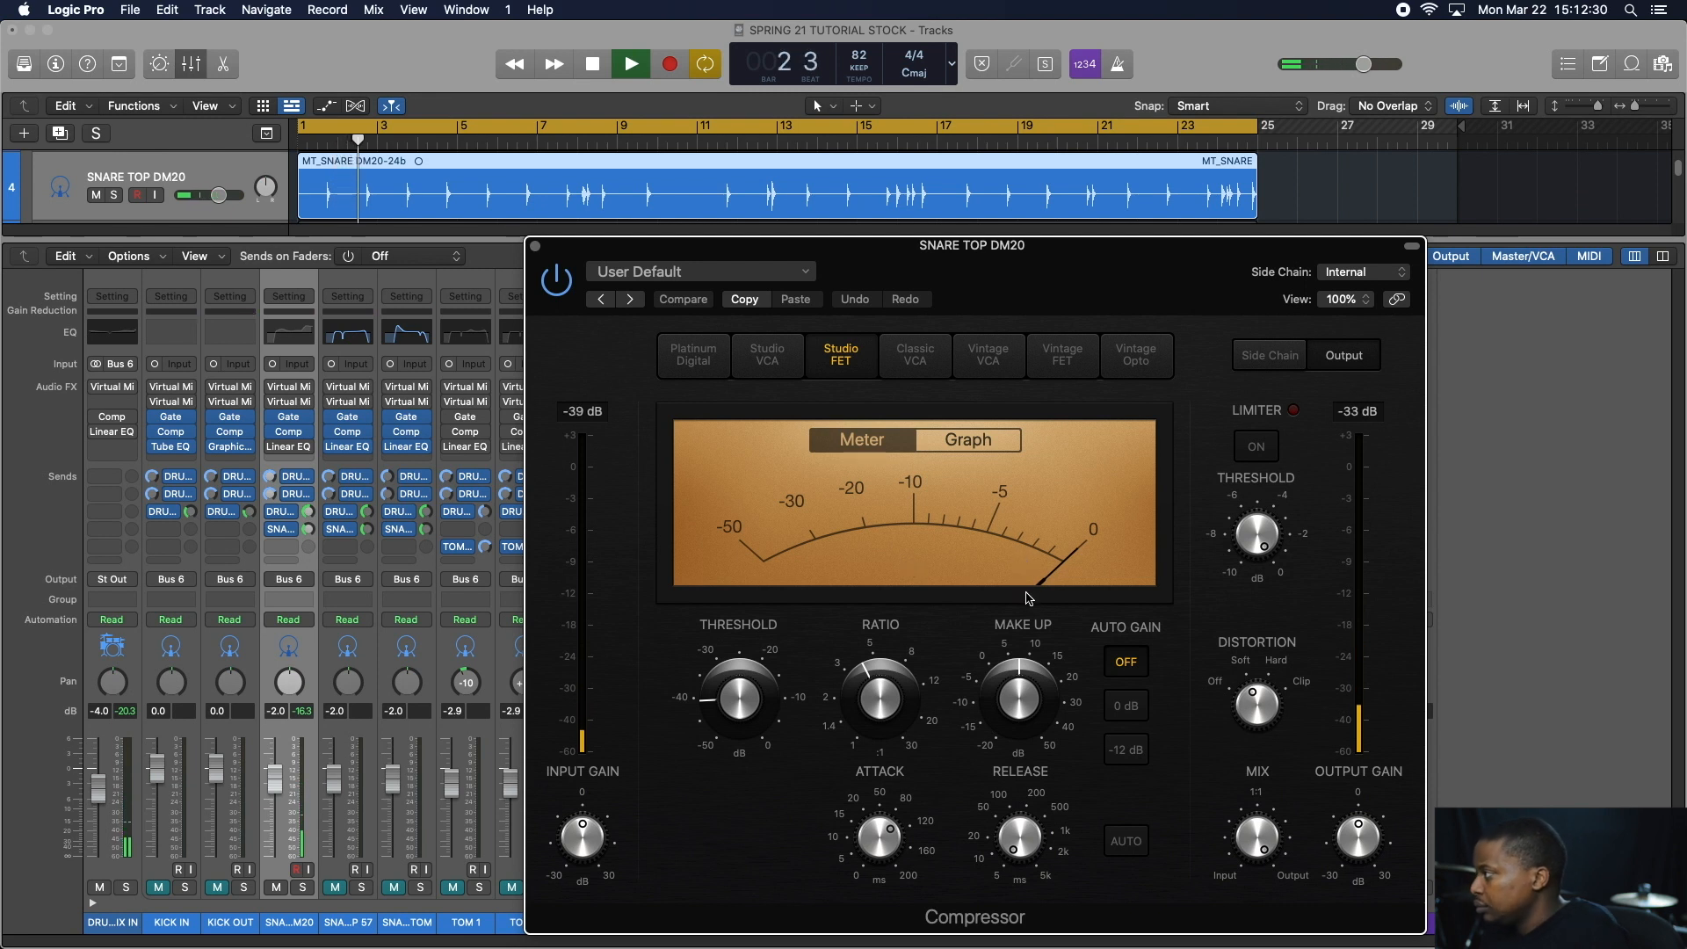
key(space)
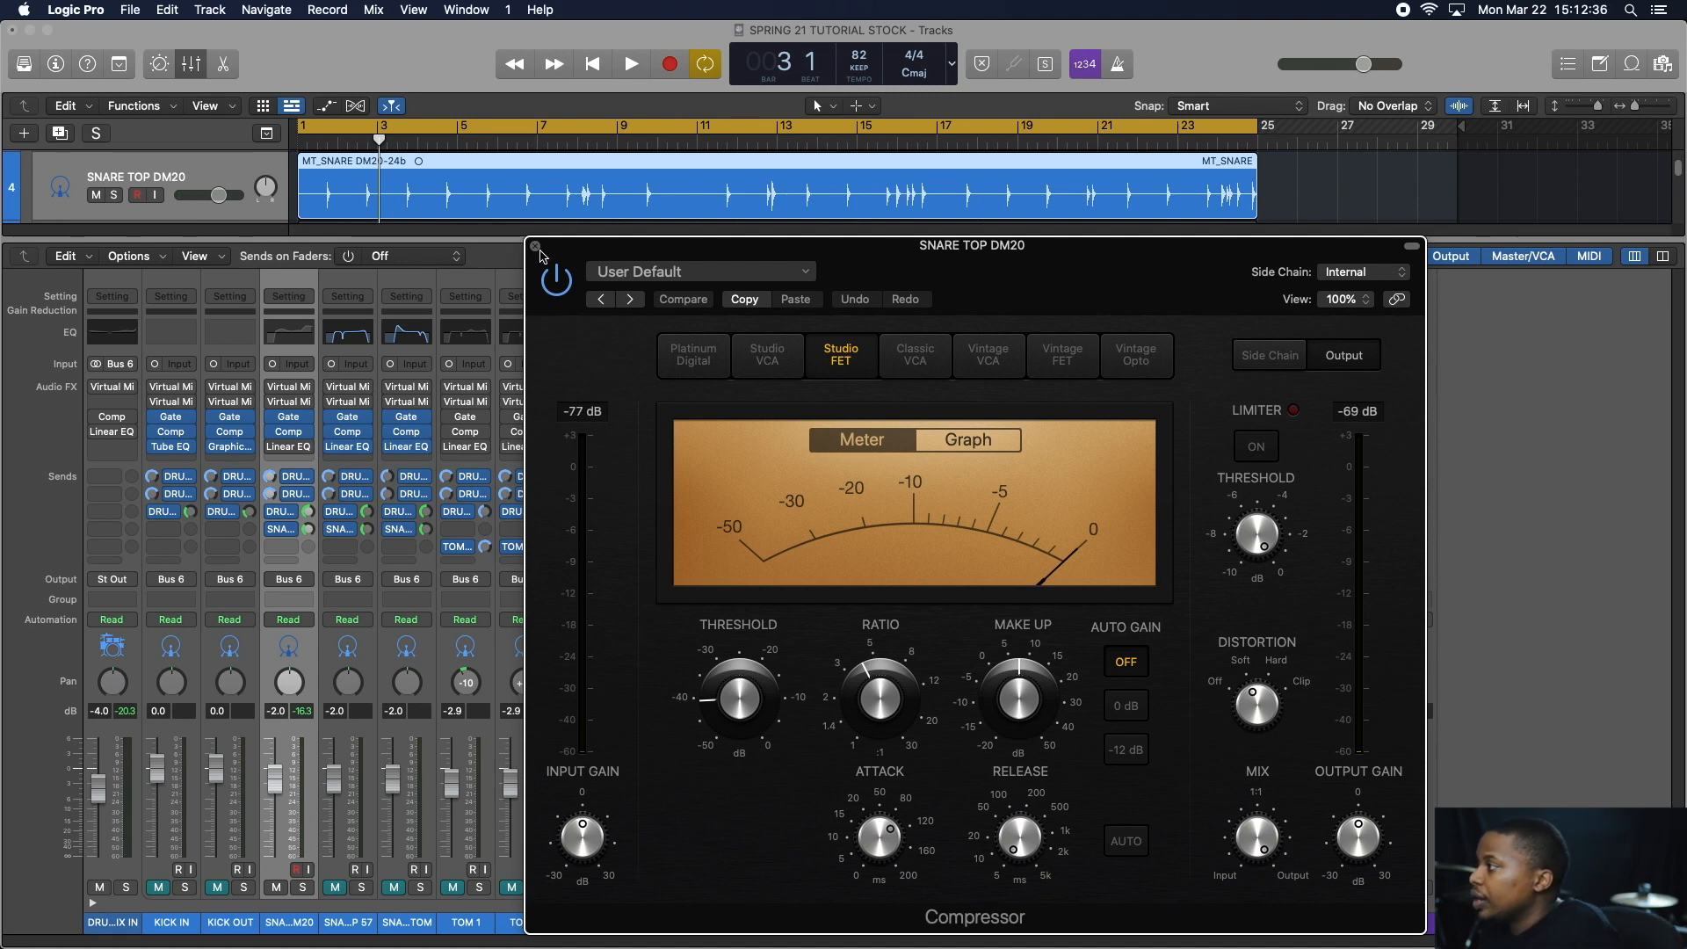
click(536, 247)
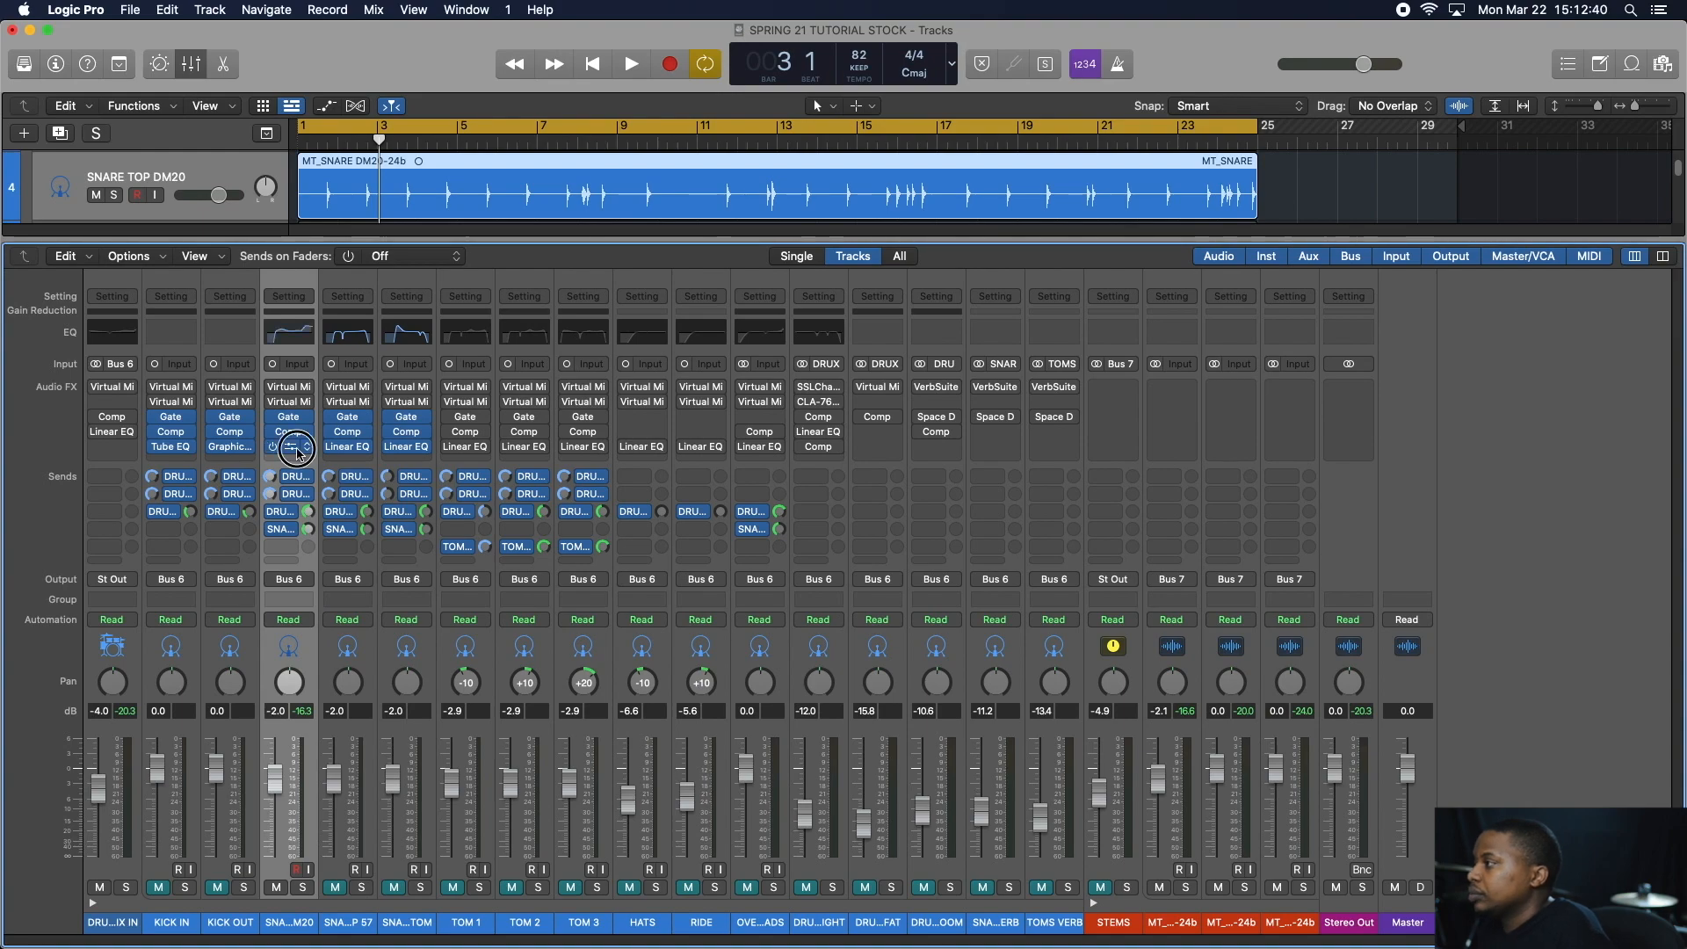
- Enable and open SNARE TOP DM20's Linear Phase EQ, compare it bypassed and active during playback, and stop
click(279, 445)
key(space)
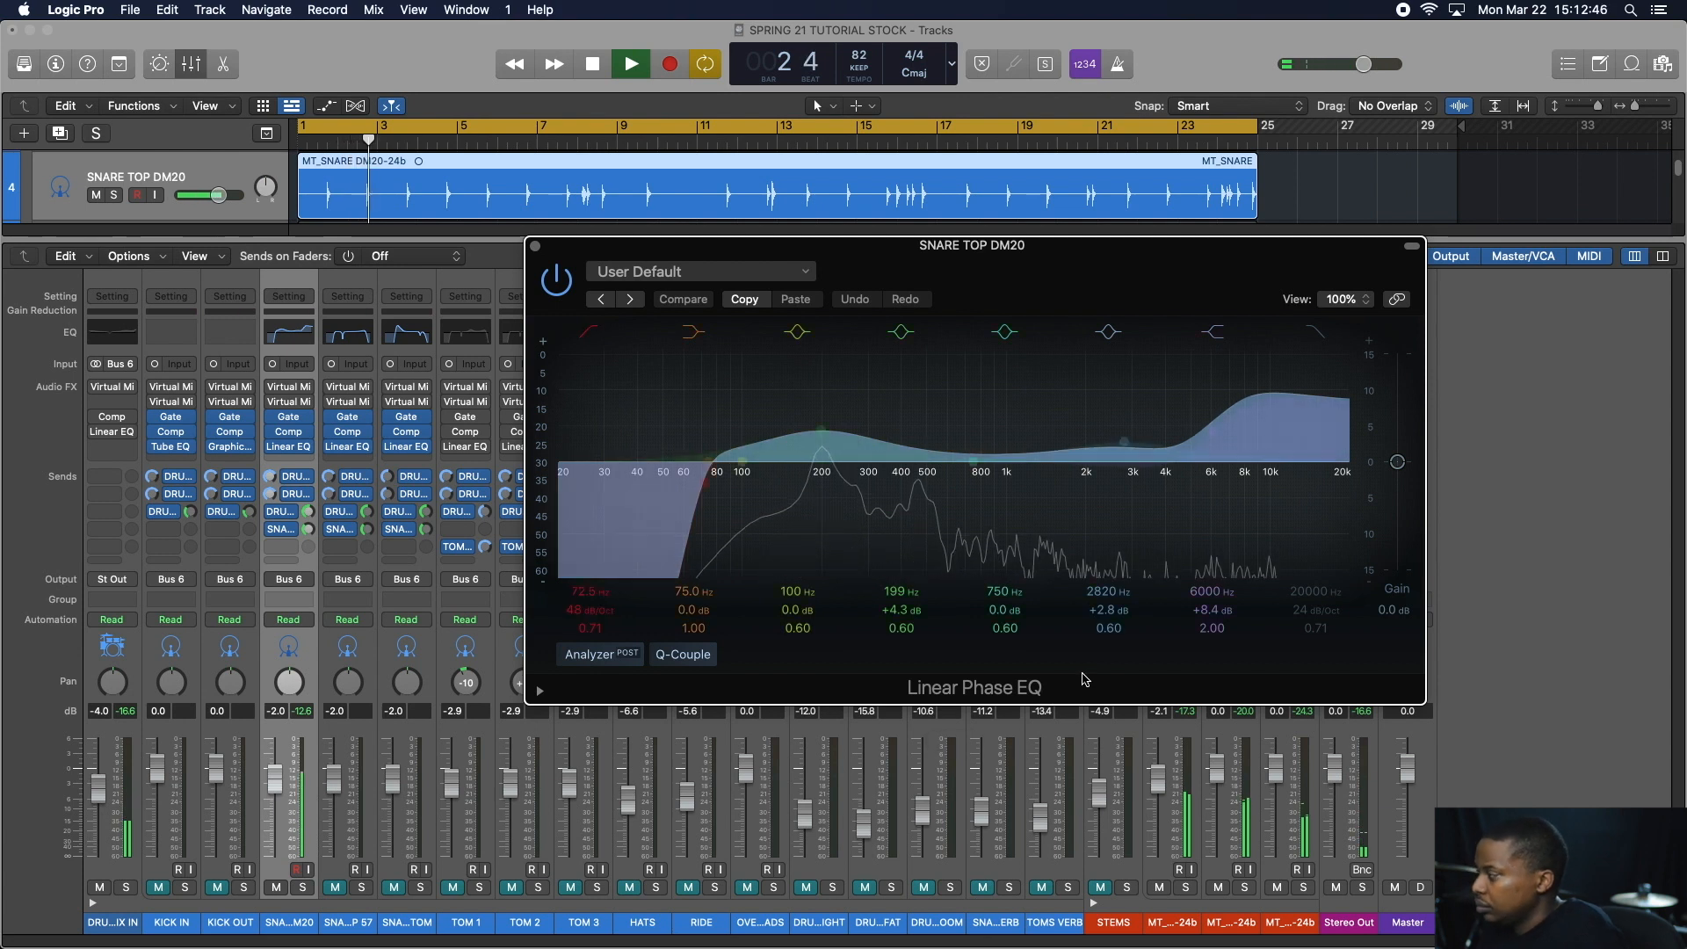
click(554, 276)
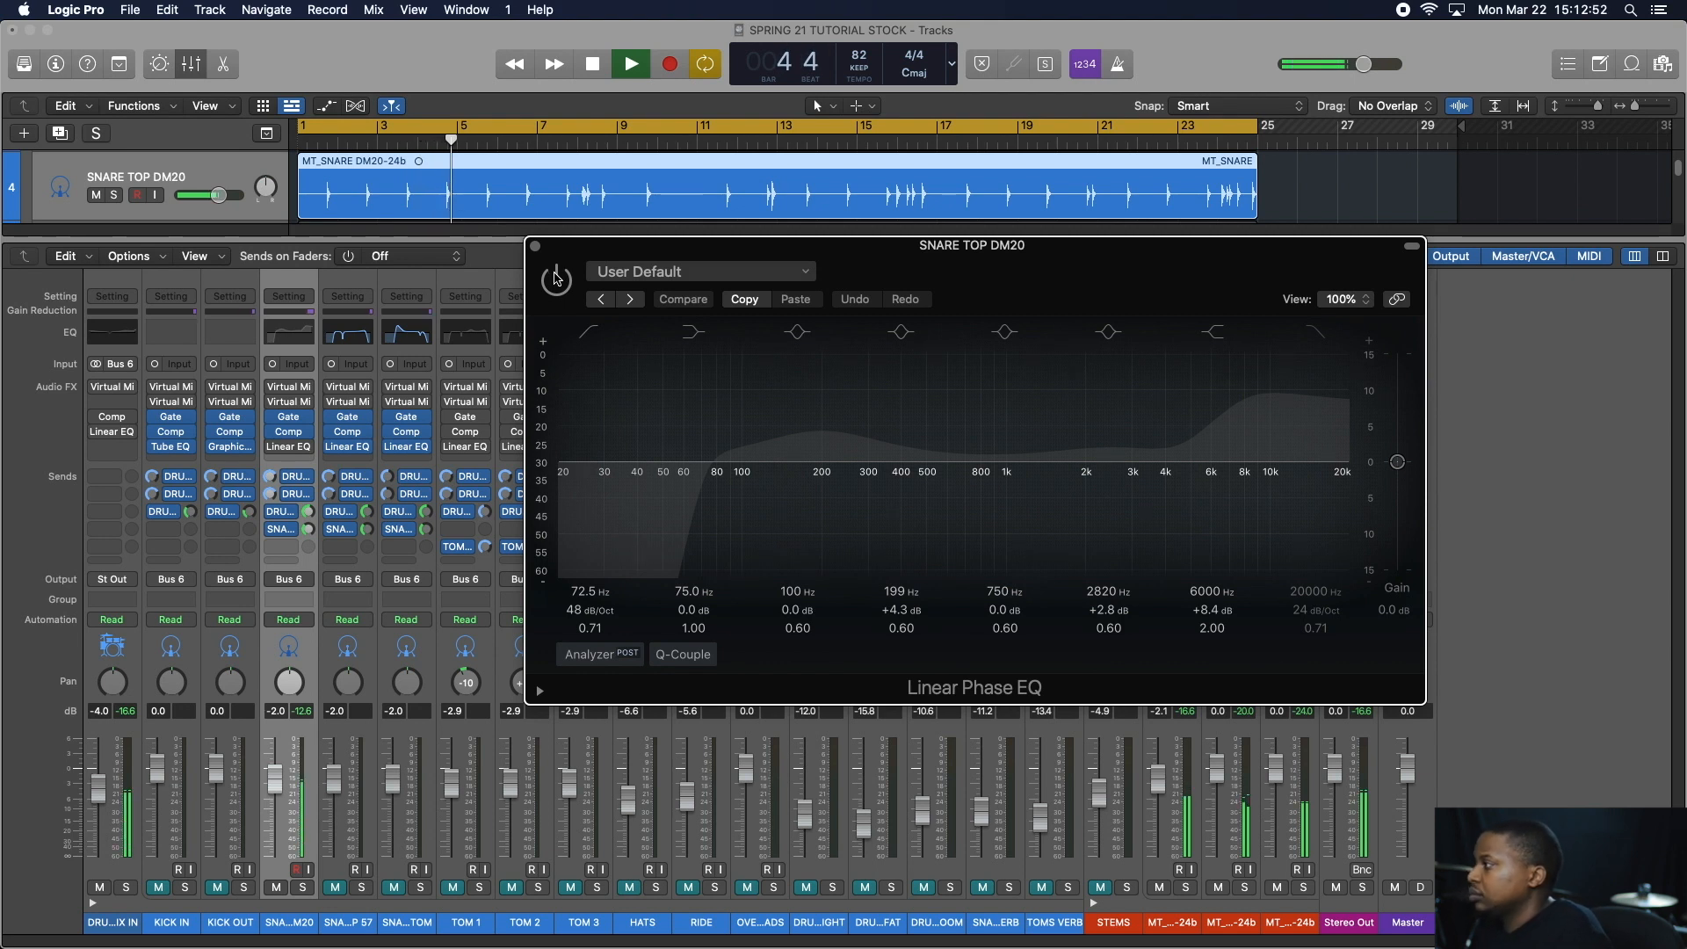
click(555, 276)
key(space)
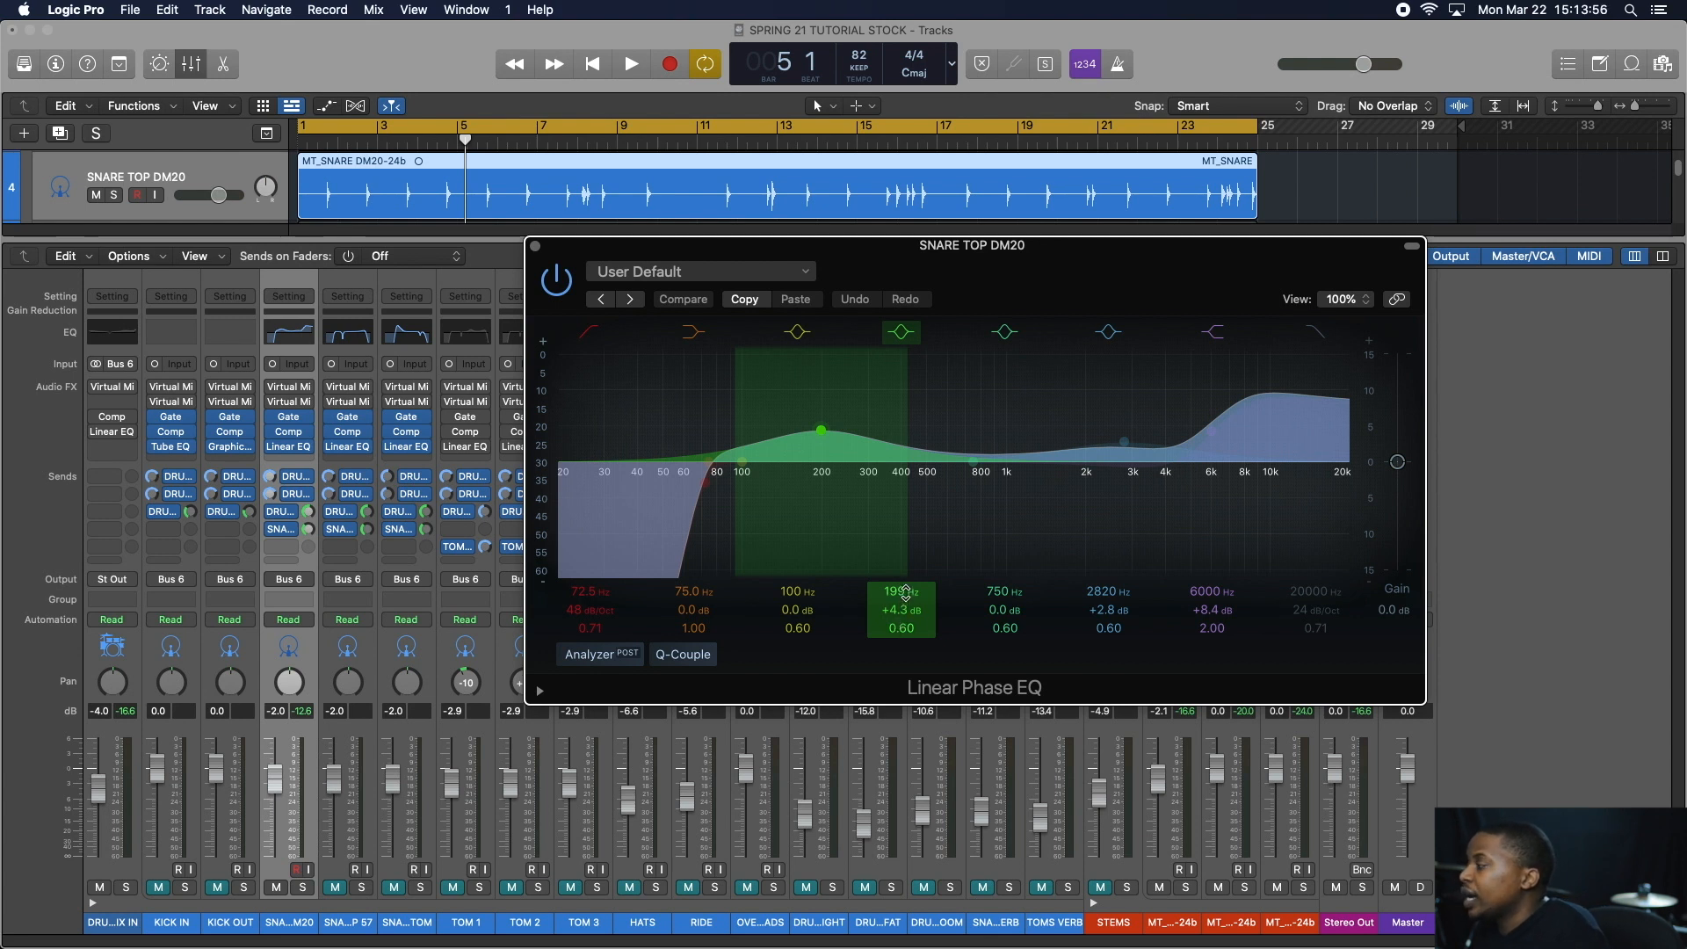
- Adjust the Linear Phase EQ's fourth band during playback, leaving it at 197 Hz and +4.3 dB, and stop playback
key(space)
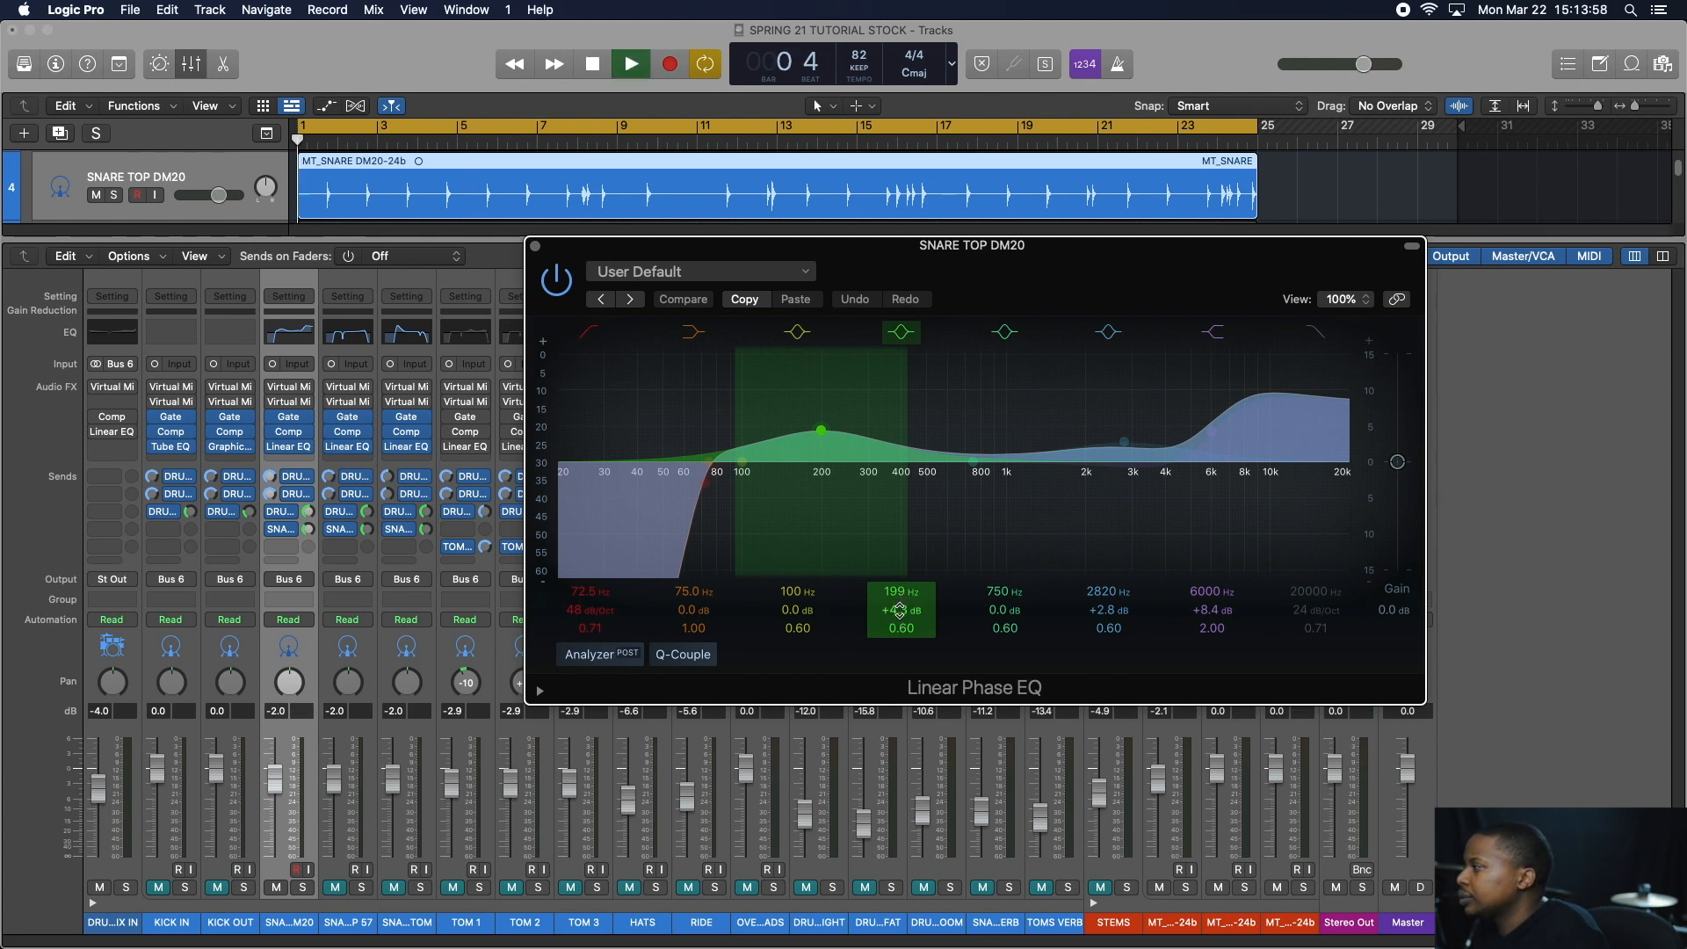
click(899, 610)
mouse_move(899, 610)
mouse_down()
mouse_move(898, 555)
mouse_move(898, 629)
mouse_move(900, 545)
mouse_move(901, 622)
mouse_up()
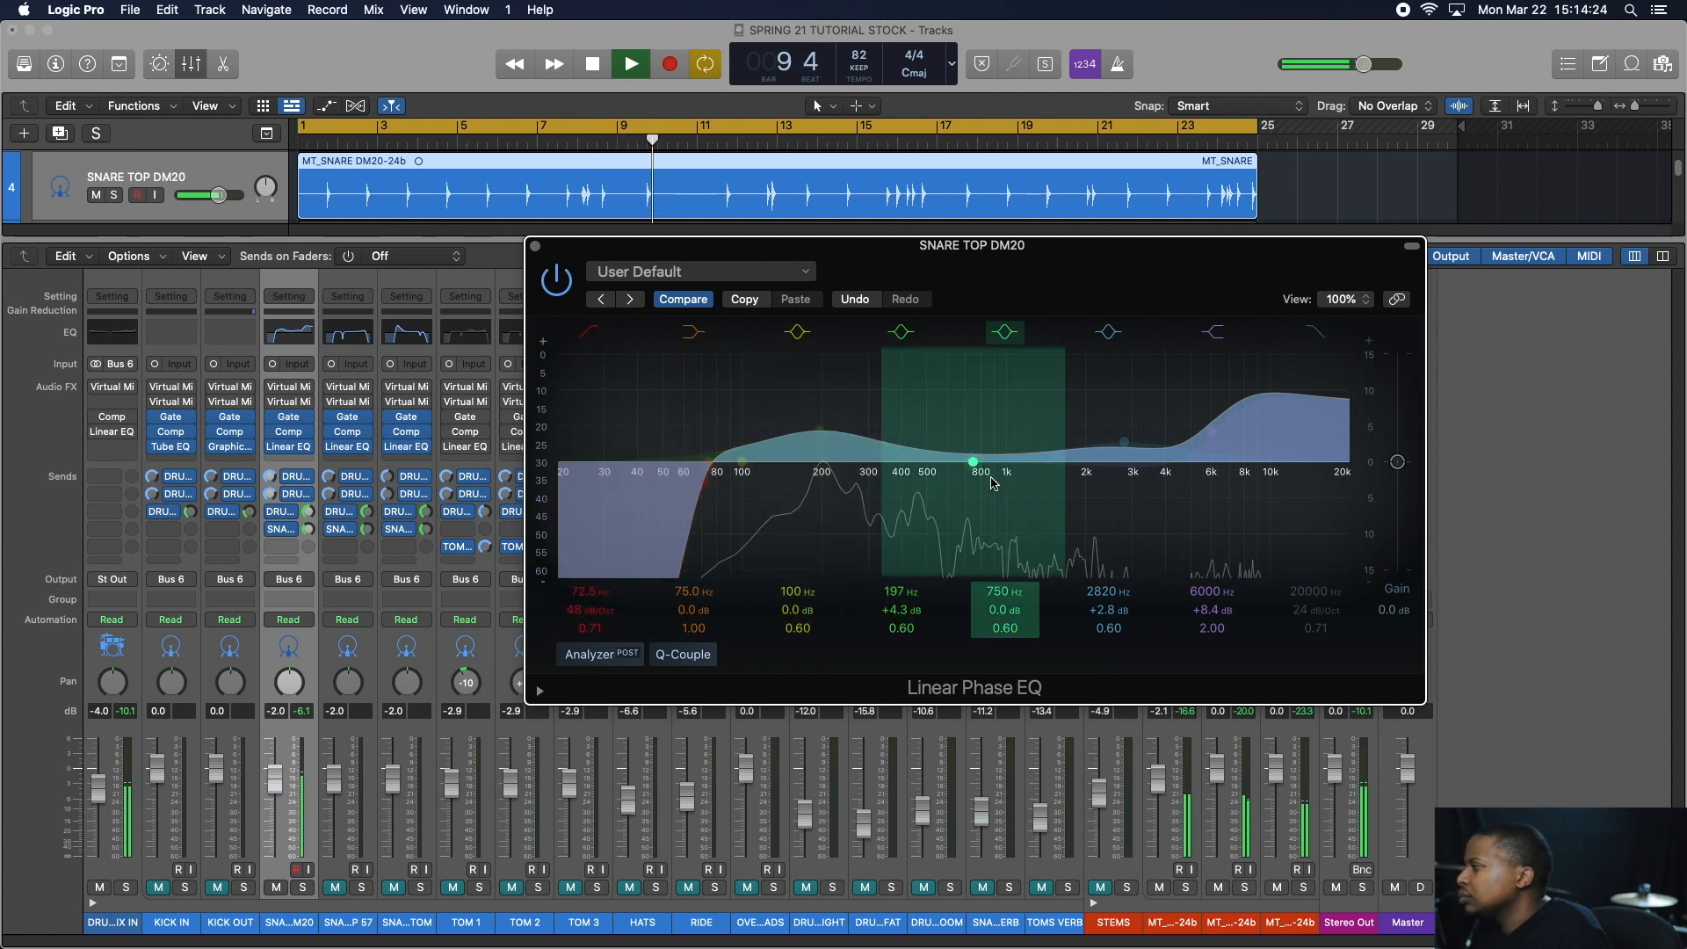
key(space)
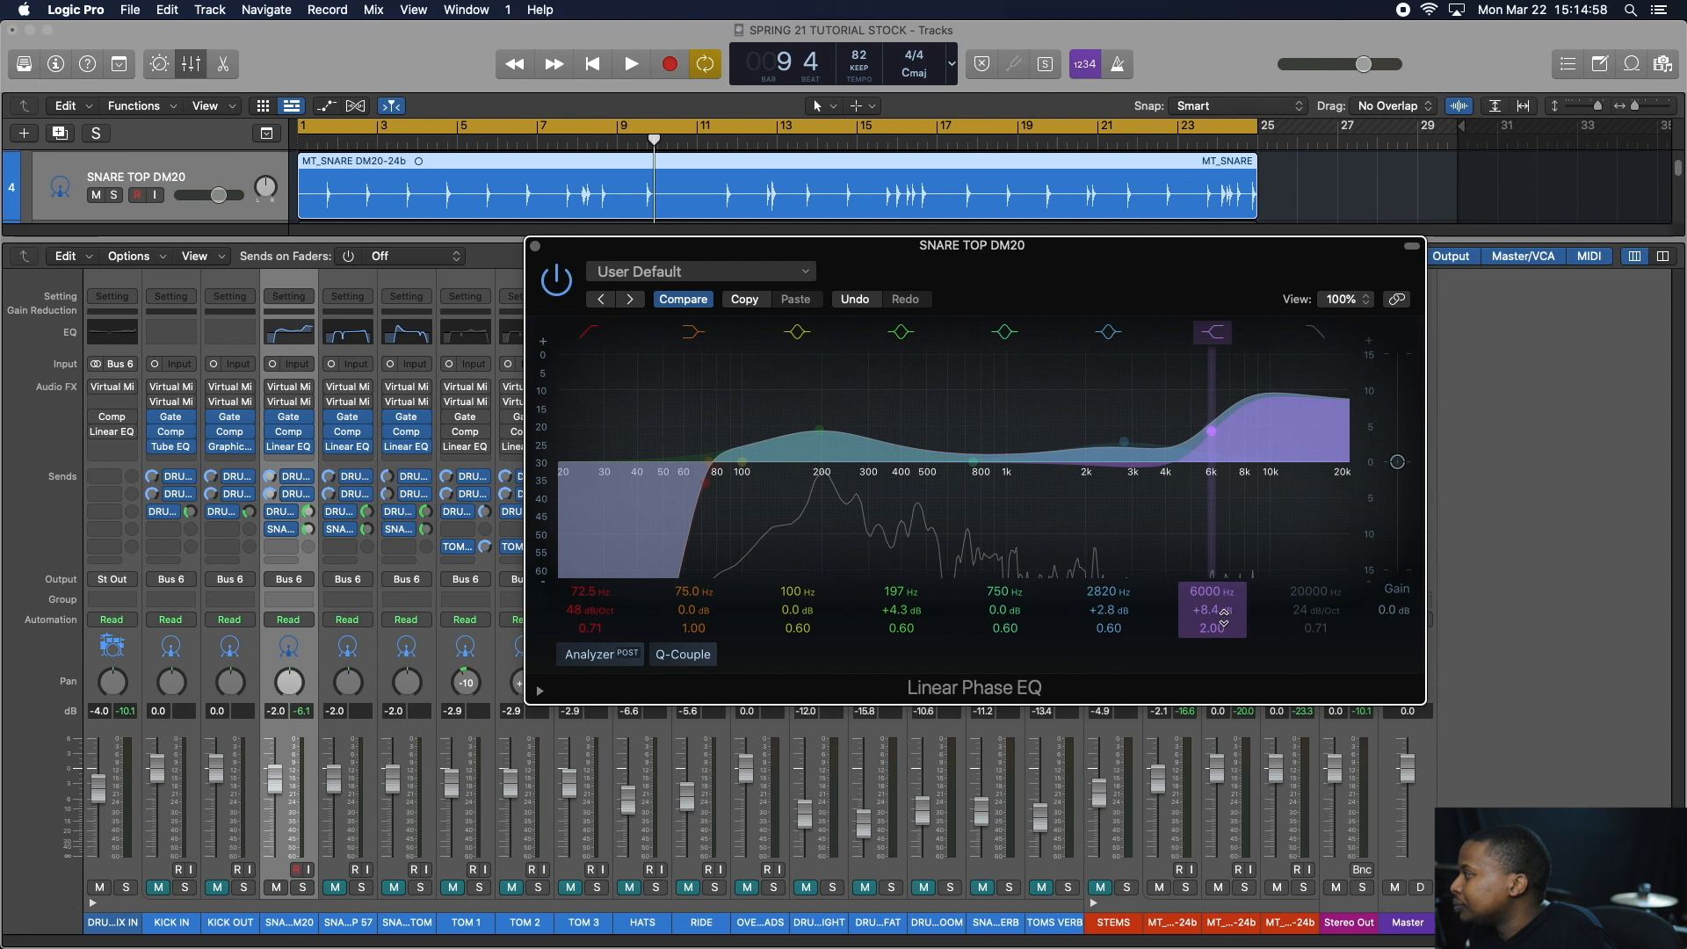
- Audition SNARE TOP DM20 with the Linear Phase EQ's 6000 Hz high shelf active, and stop playback
key(space)
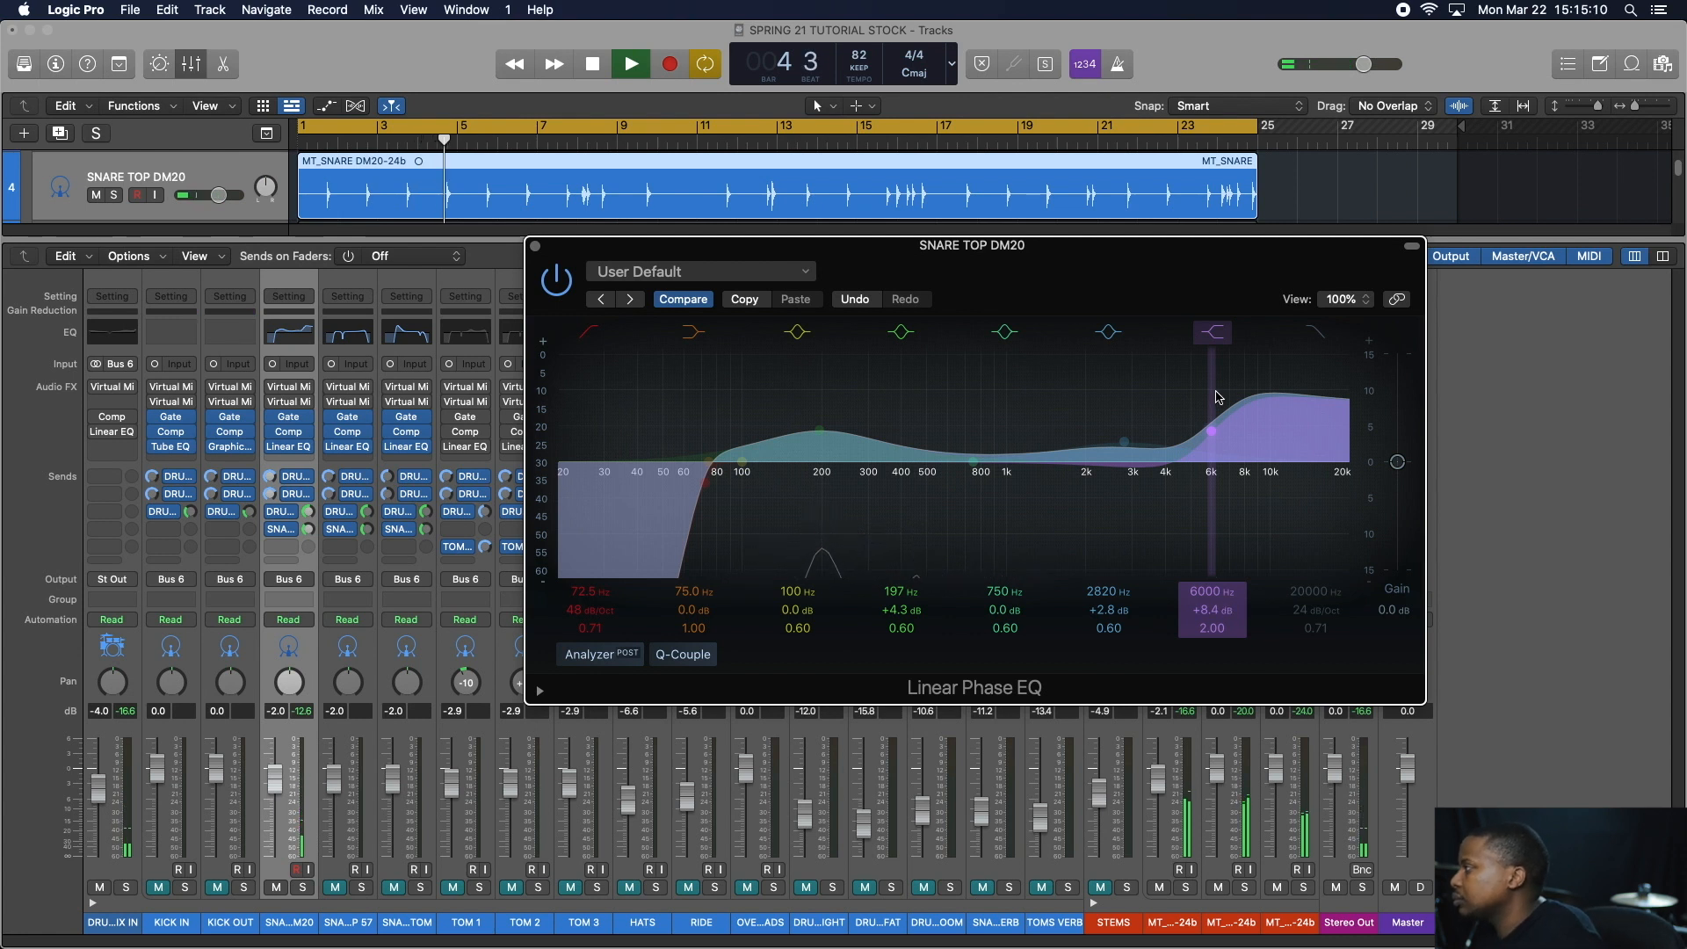
key(space)
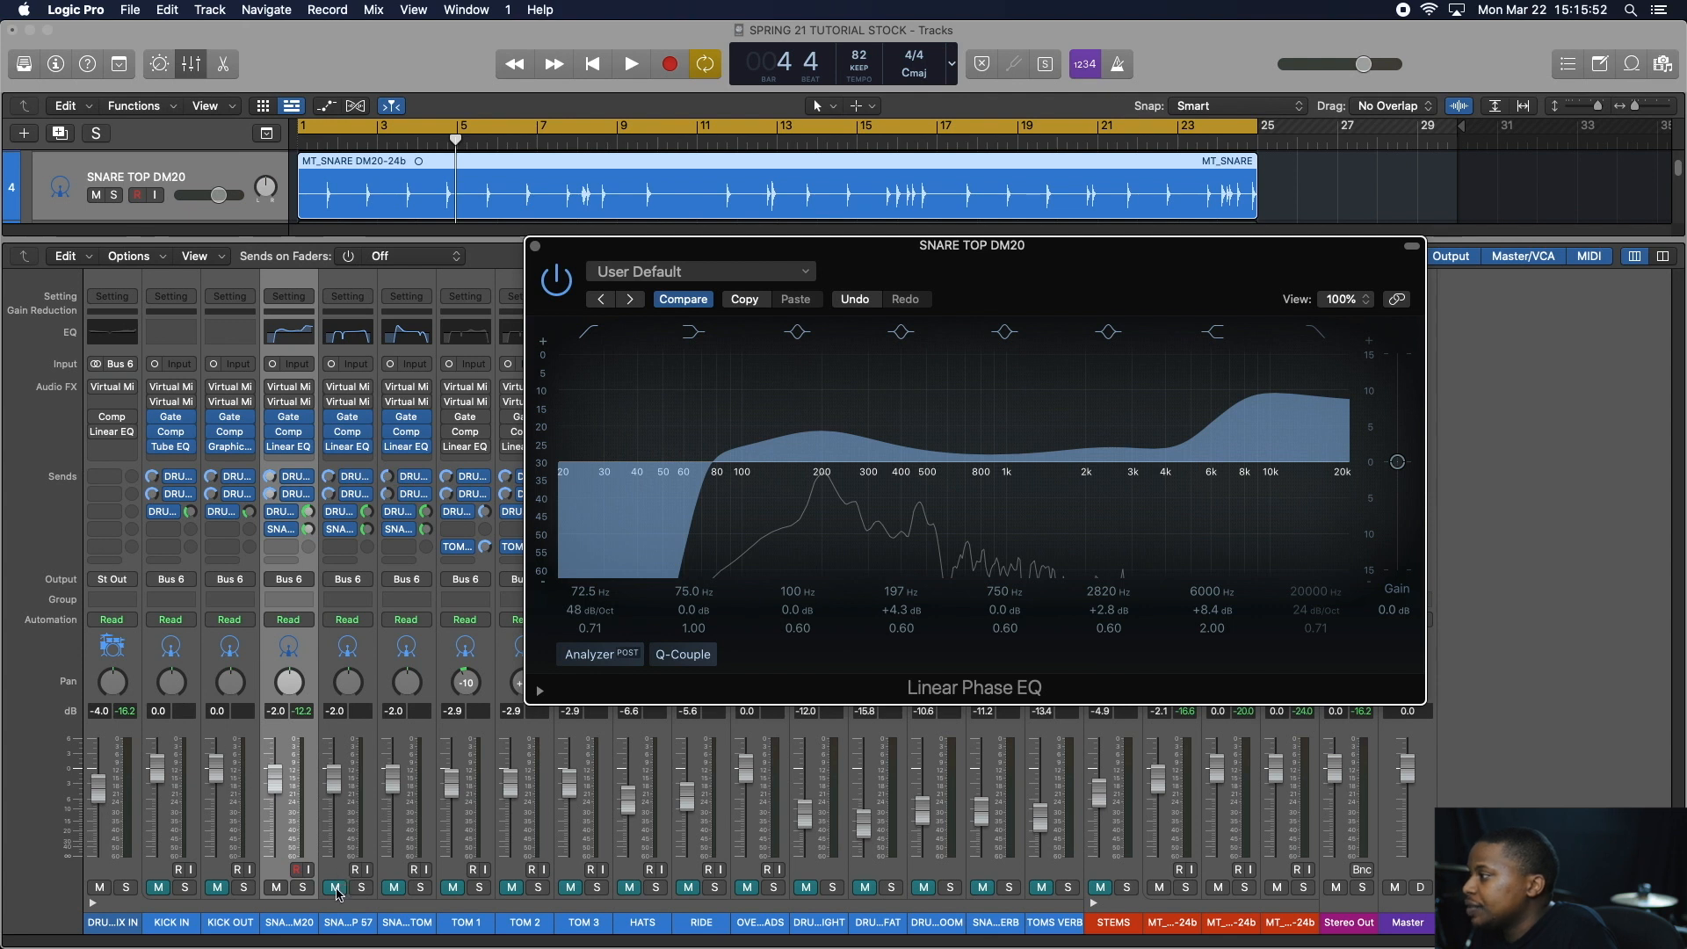
- Unmute SNARE TOP 57, mute SNARE TOP DM20, select and audition SNARE TOP 57, close the DM20's Linear Phase EQ and stop playback
click(336, 889)
click(277, 888)
key(space)
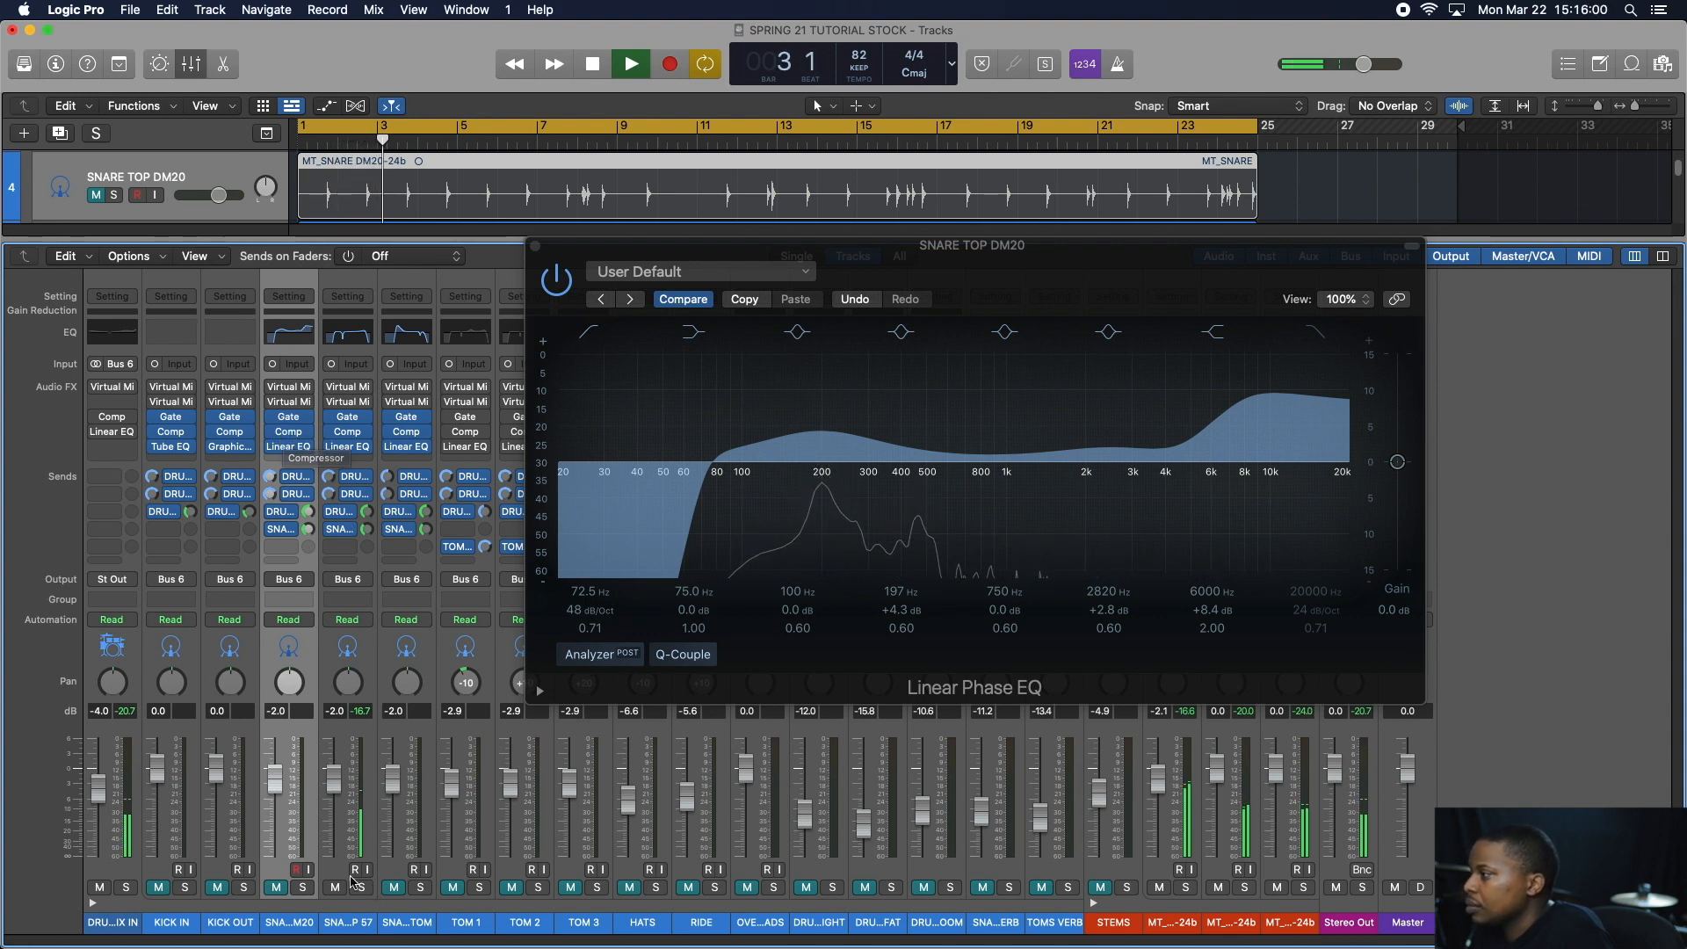
click(360, 929)
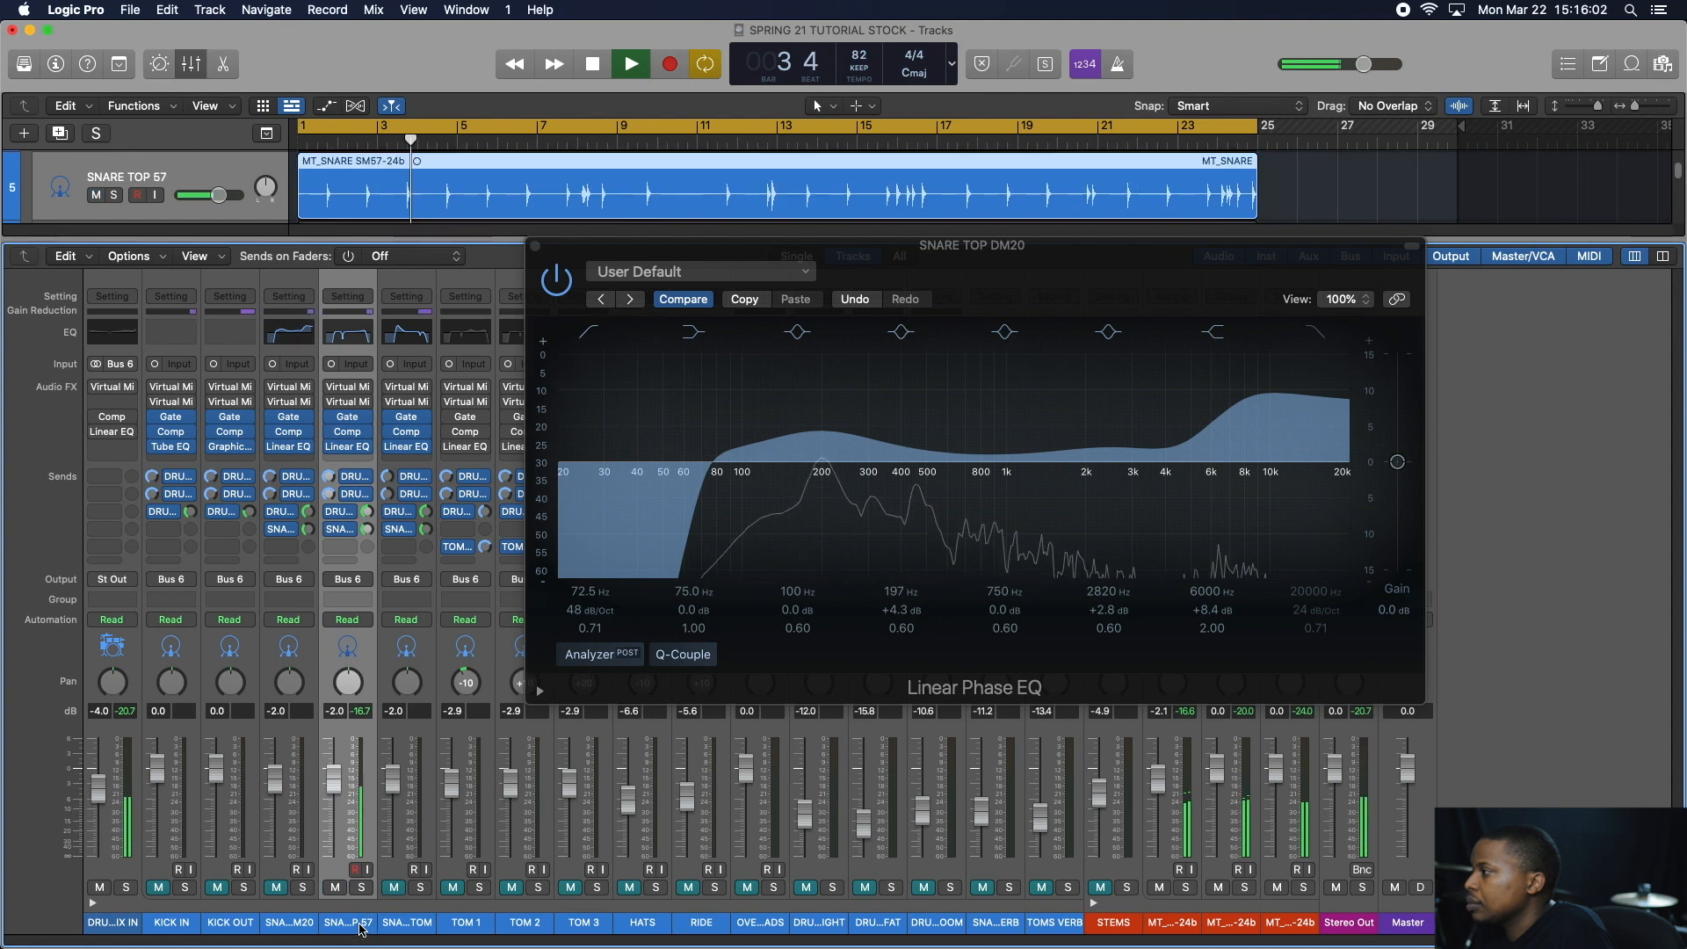
click(535, 247)
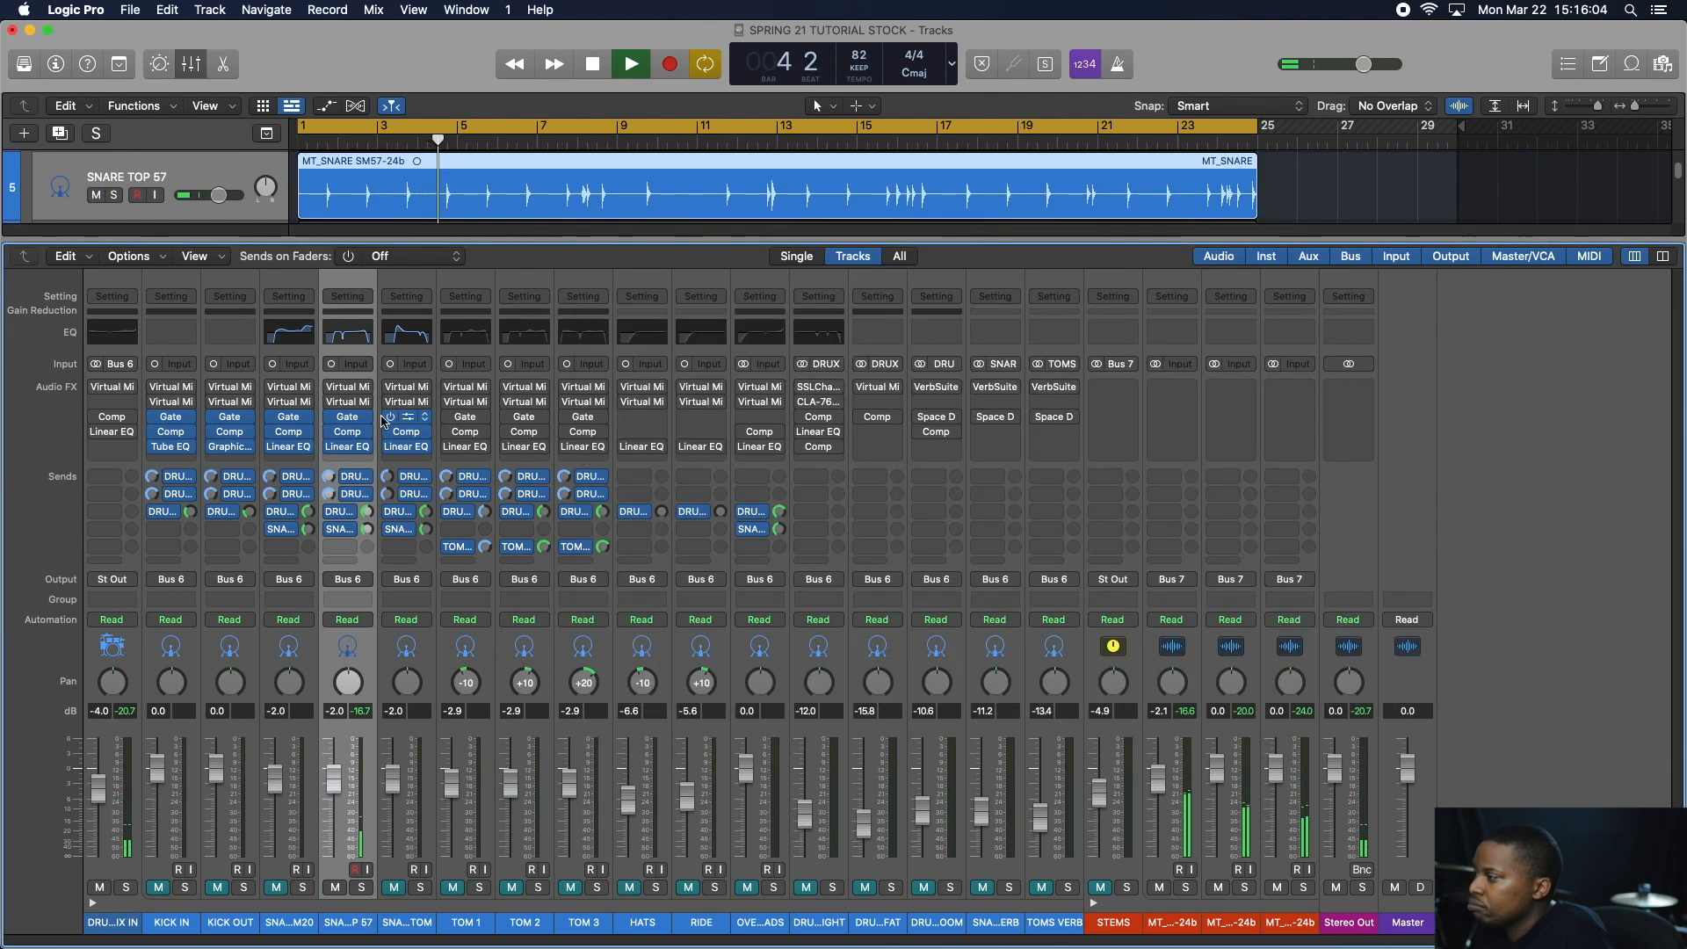
key(space)
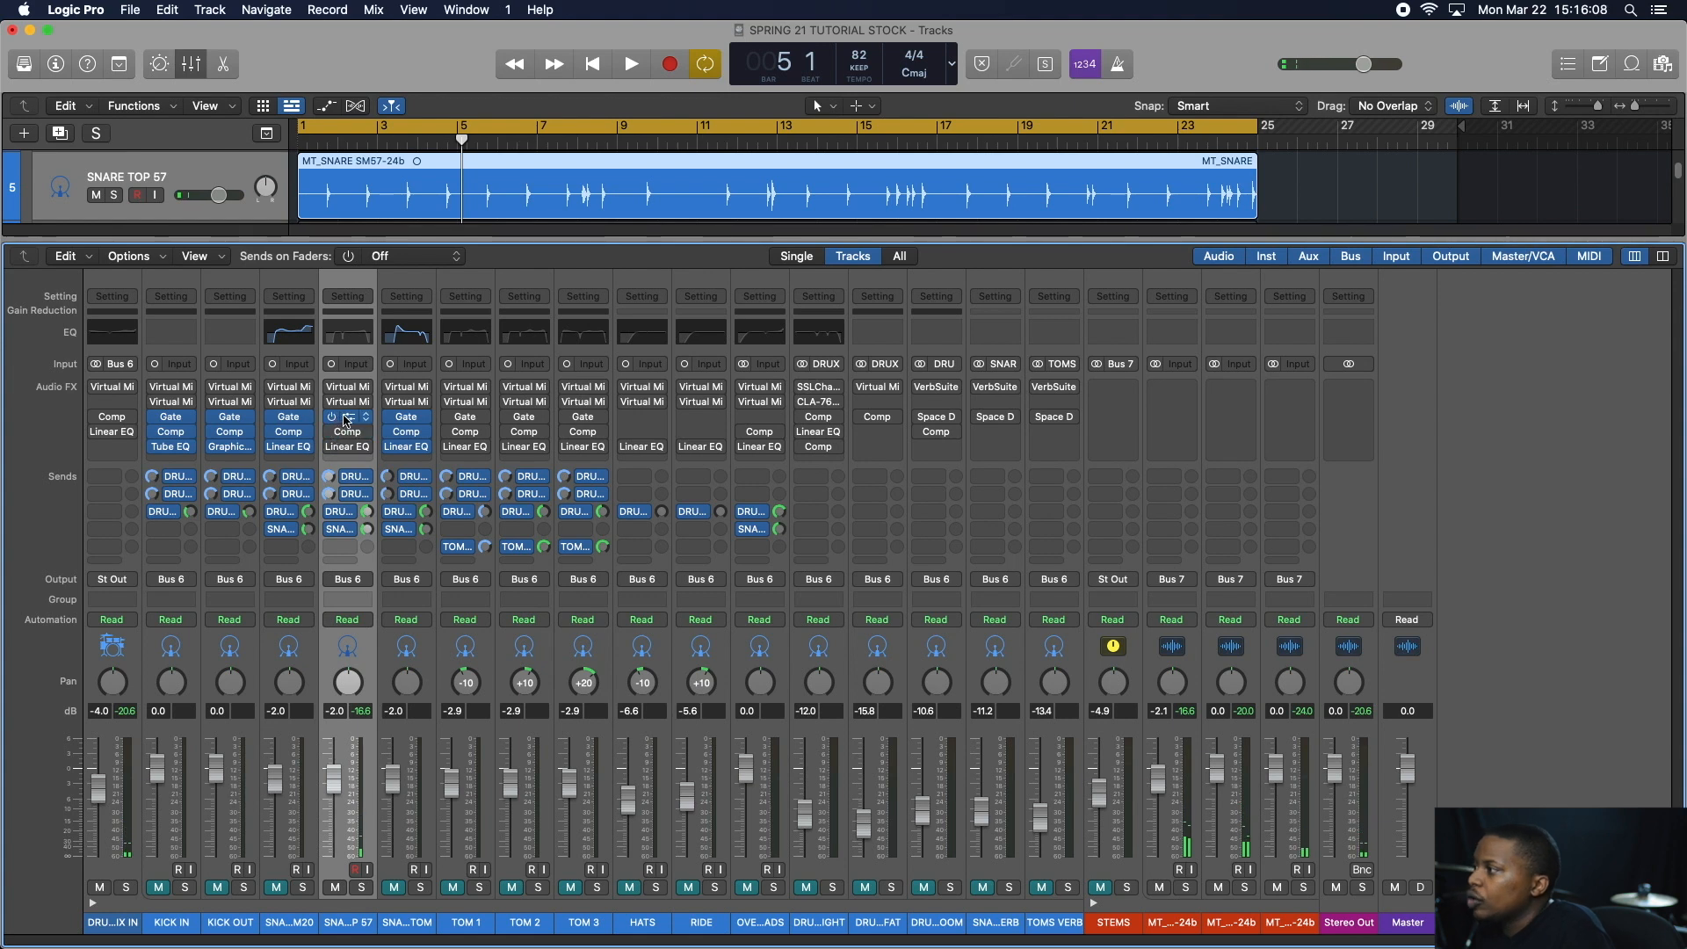
- Open SNARE TOP 57's Noise Gate and audition the channel with its Compressor and Linear Phase EQ bypassed
click(349, 416)
key(space)
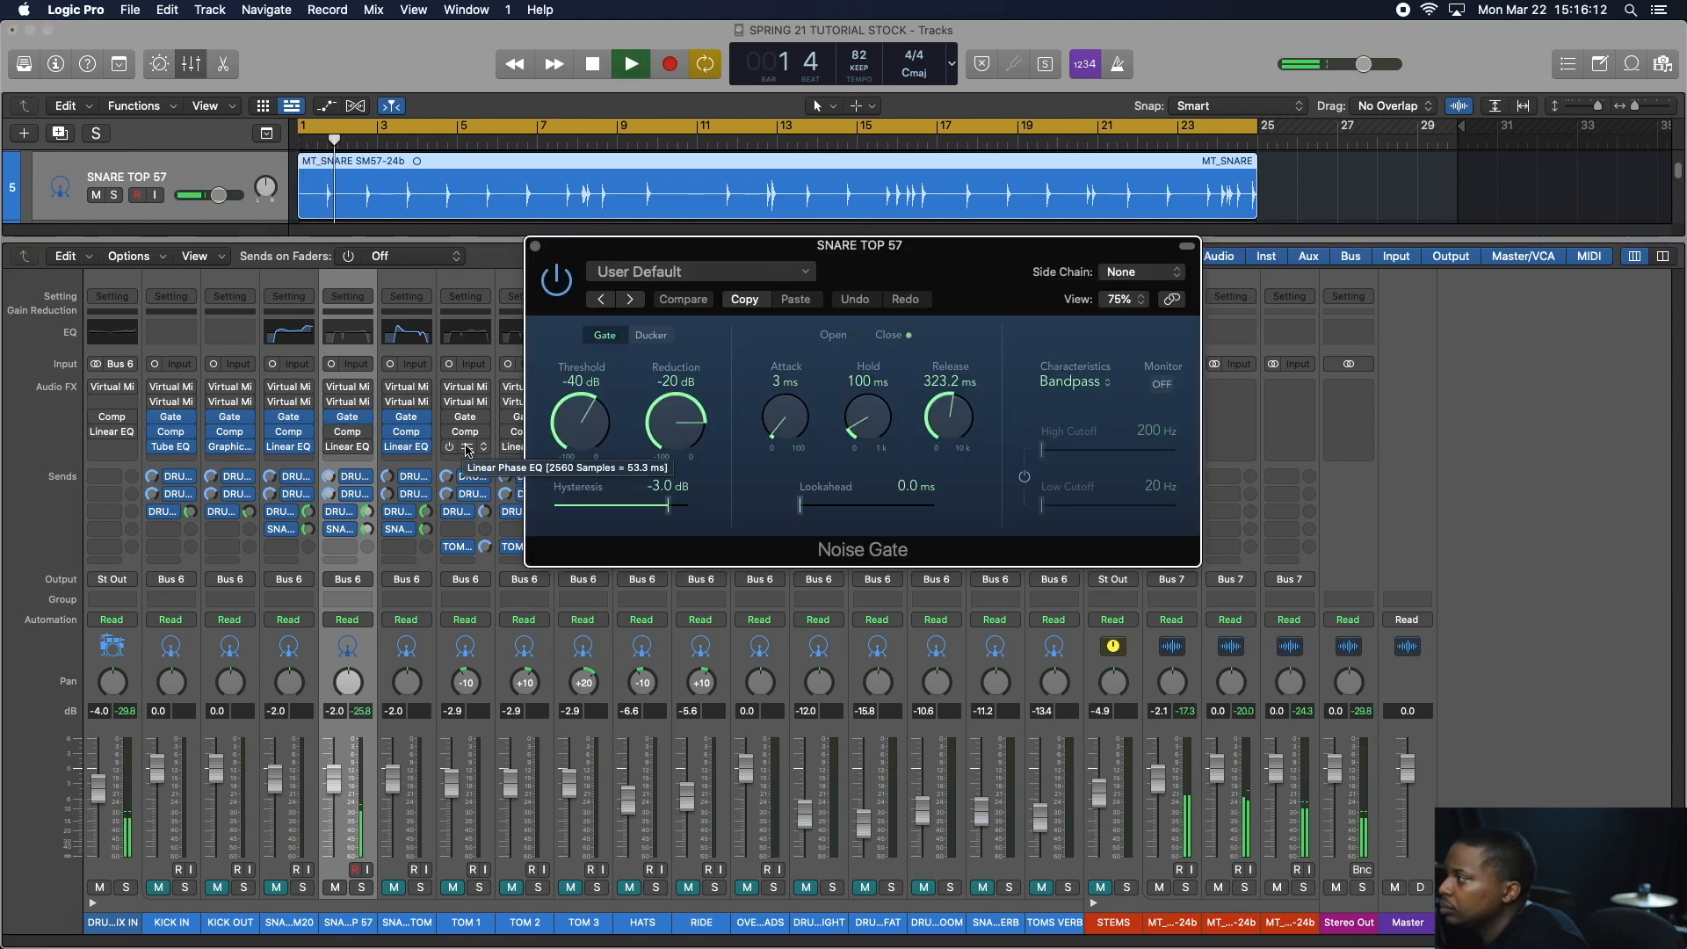
key(space)
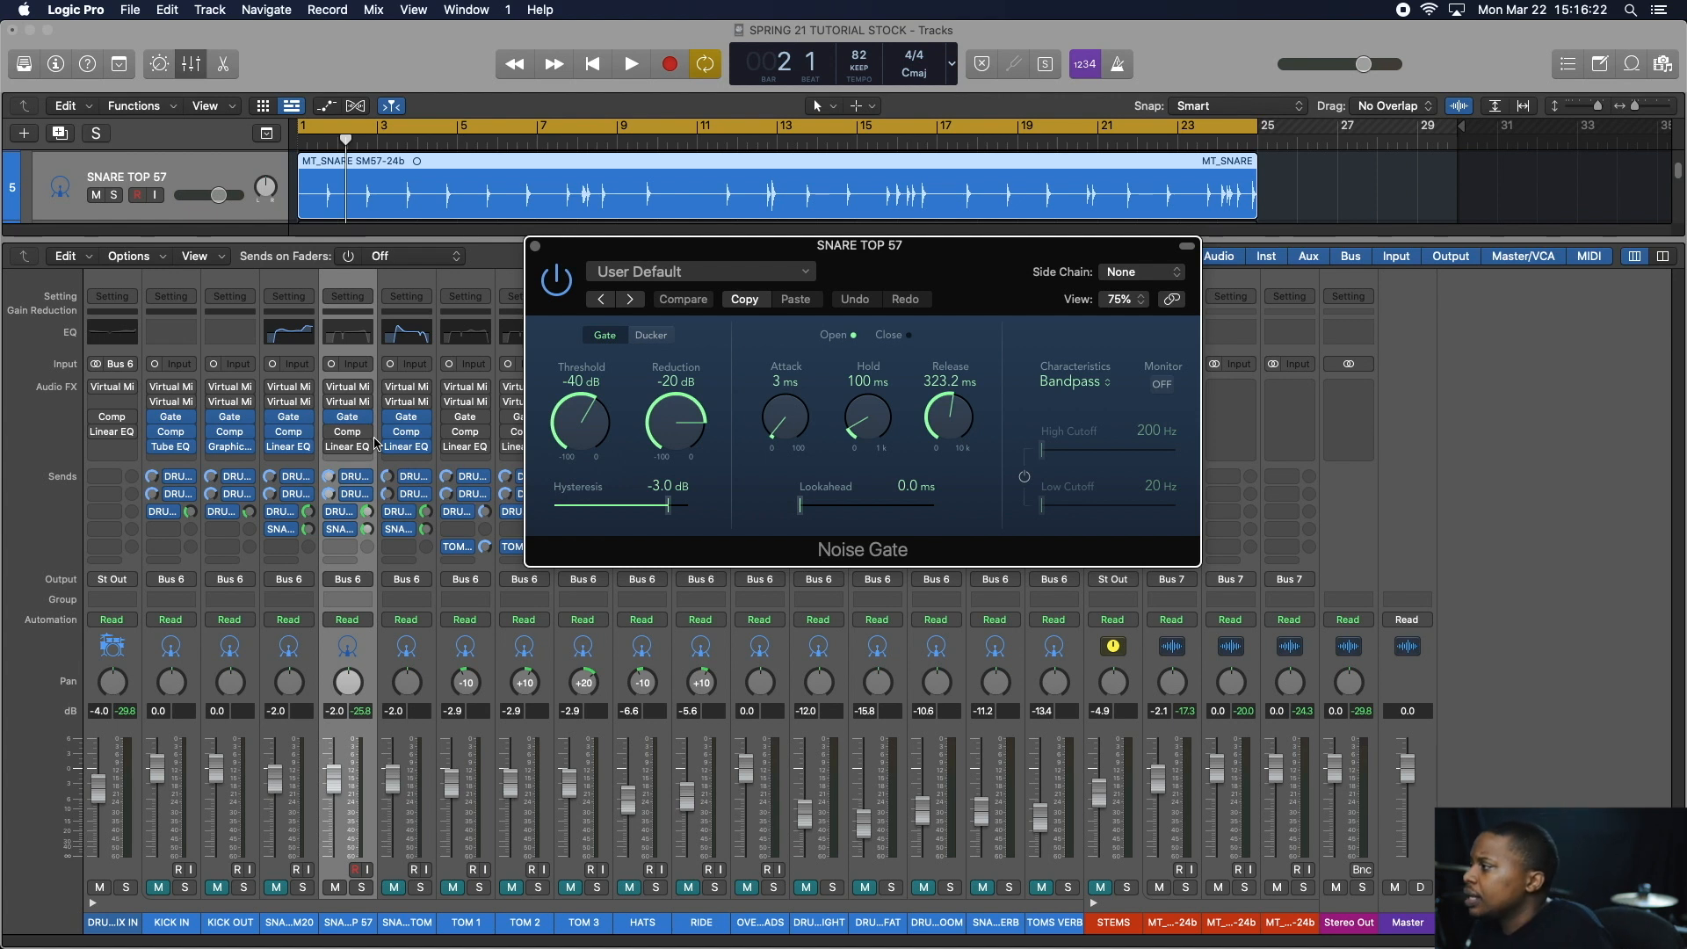
- Enable and open SNARE TOP 57's Compressor, audition the compression, close the Compressor and Noise Gate, and stop playback
mouse_move(388, 434)
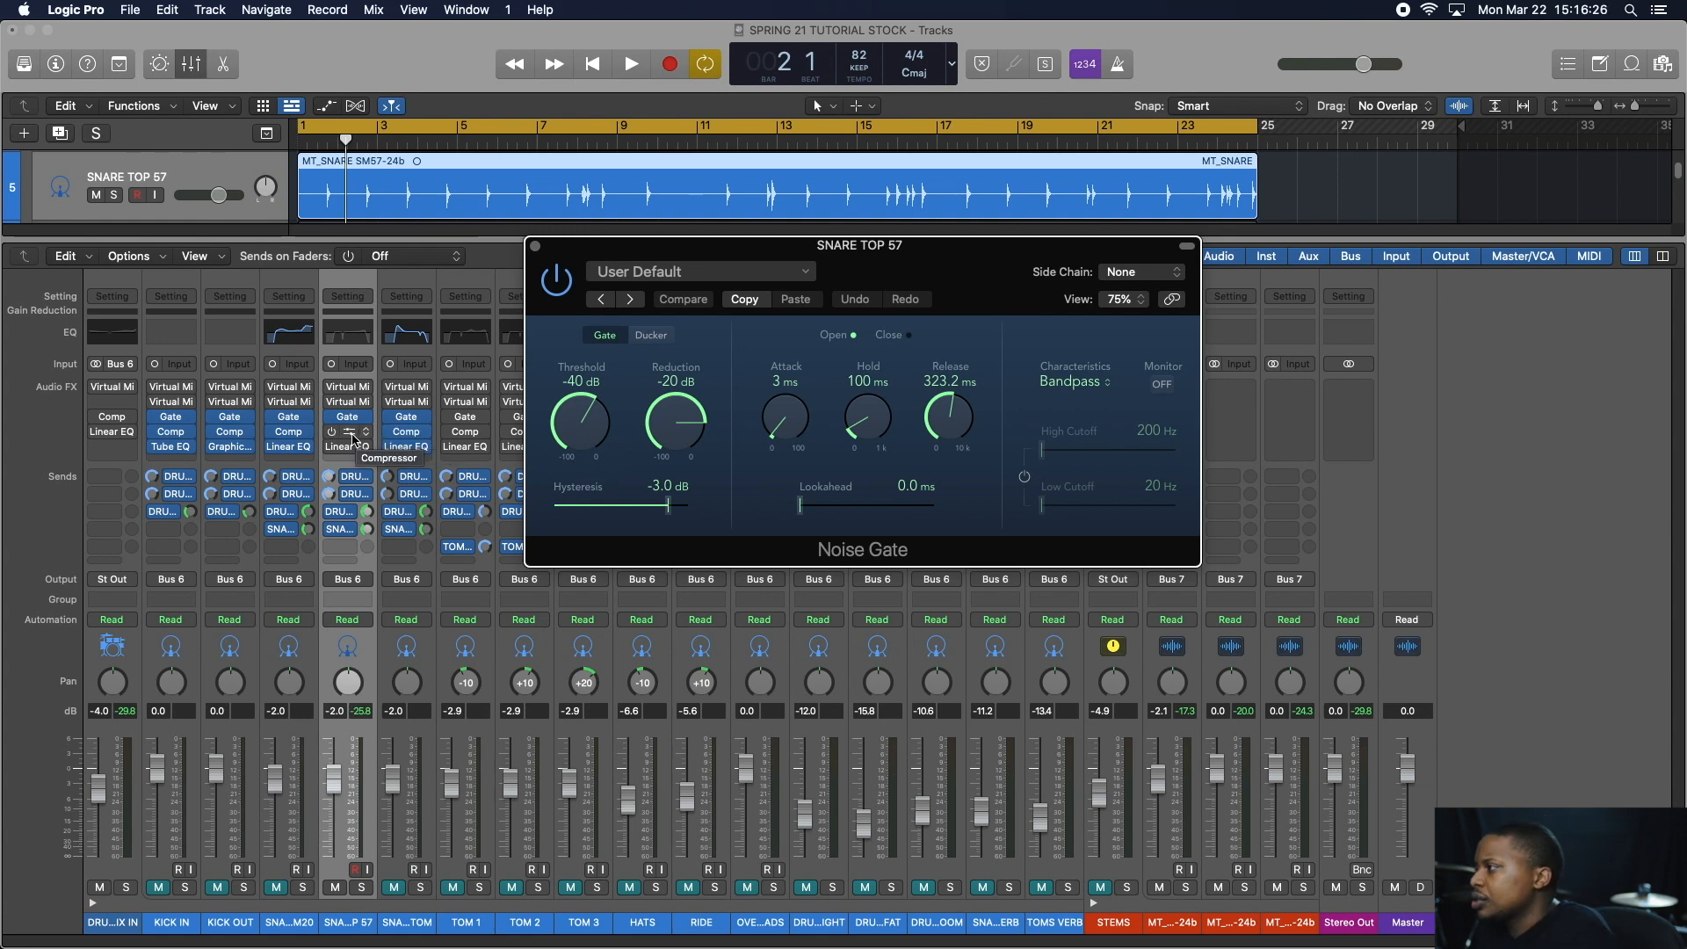
click(352, 437)
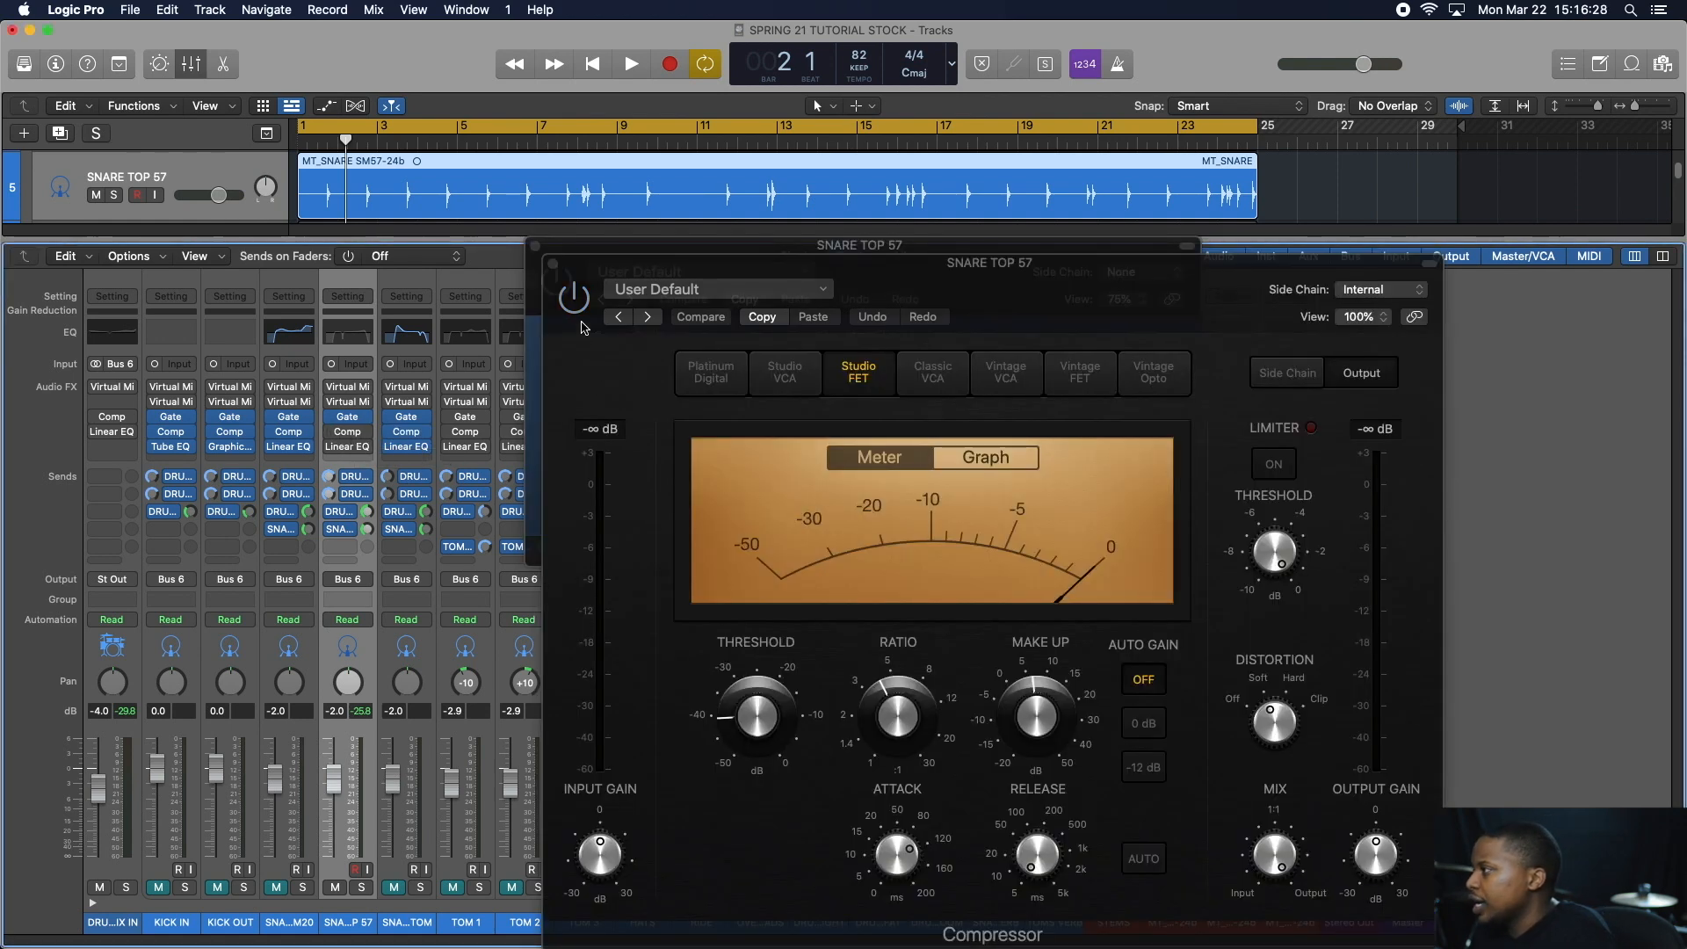
key(space)
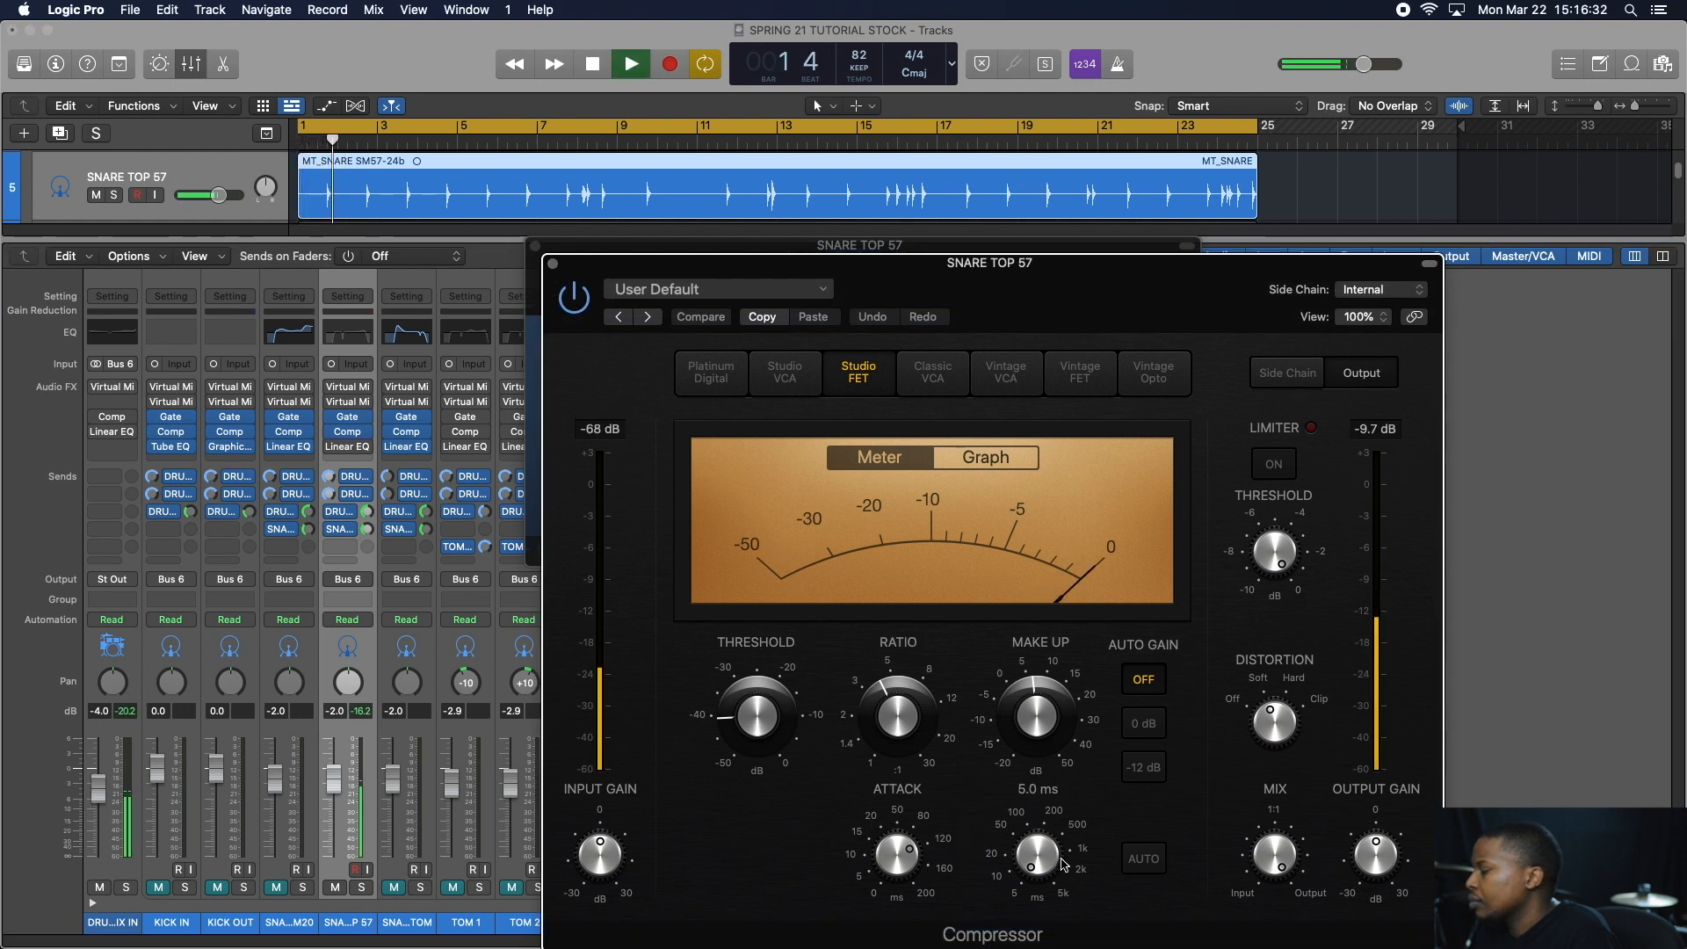
key(space)
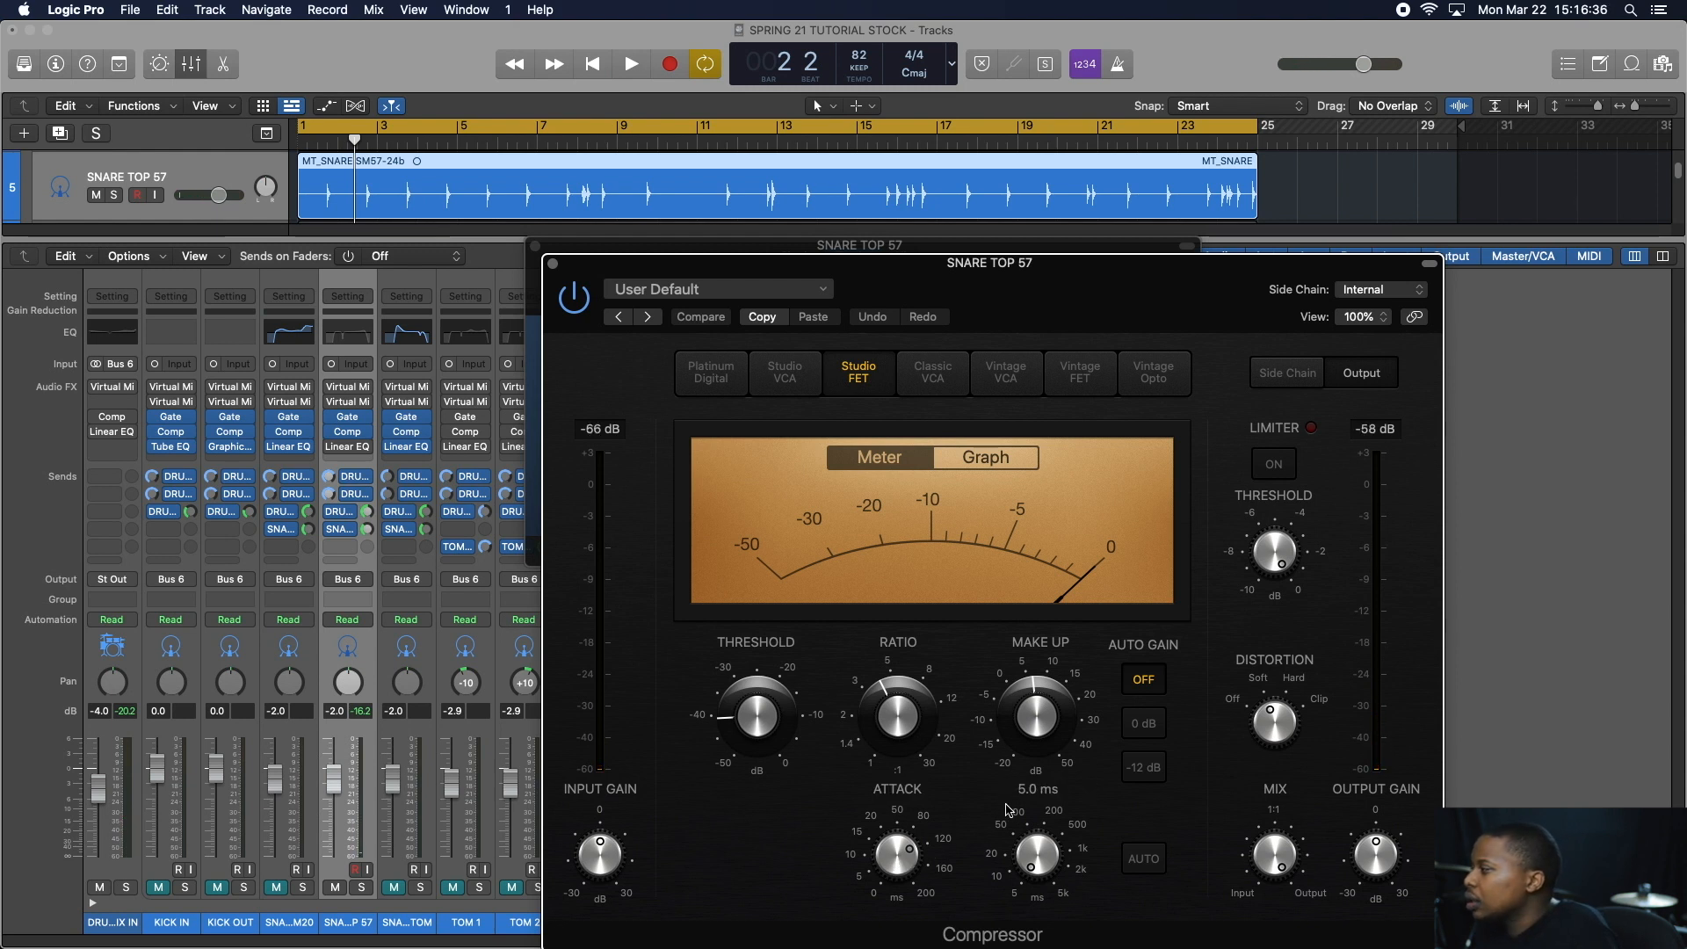
key(space)
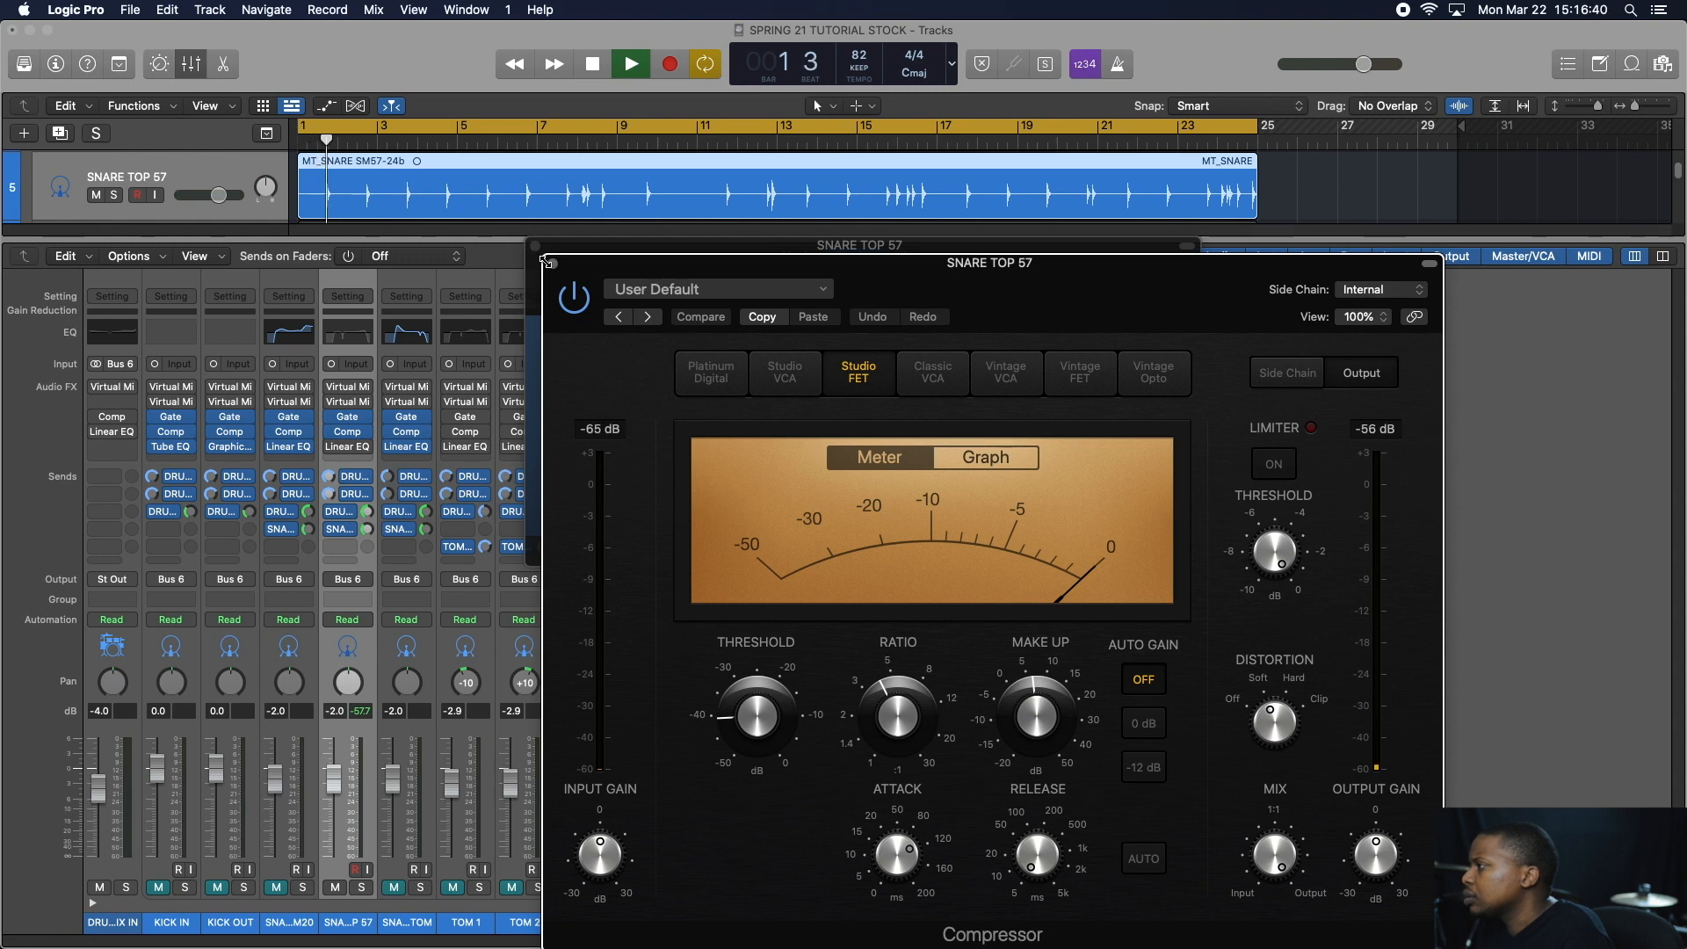
click(551, 263)
click(535, 247)
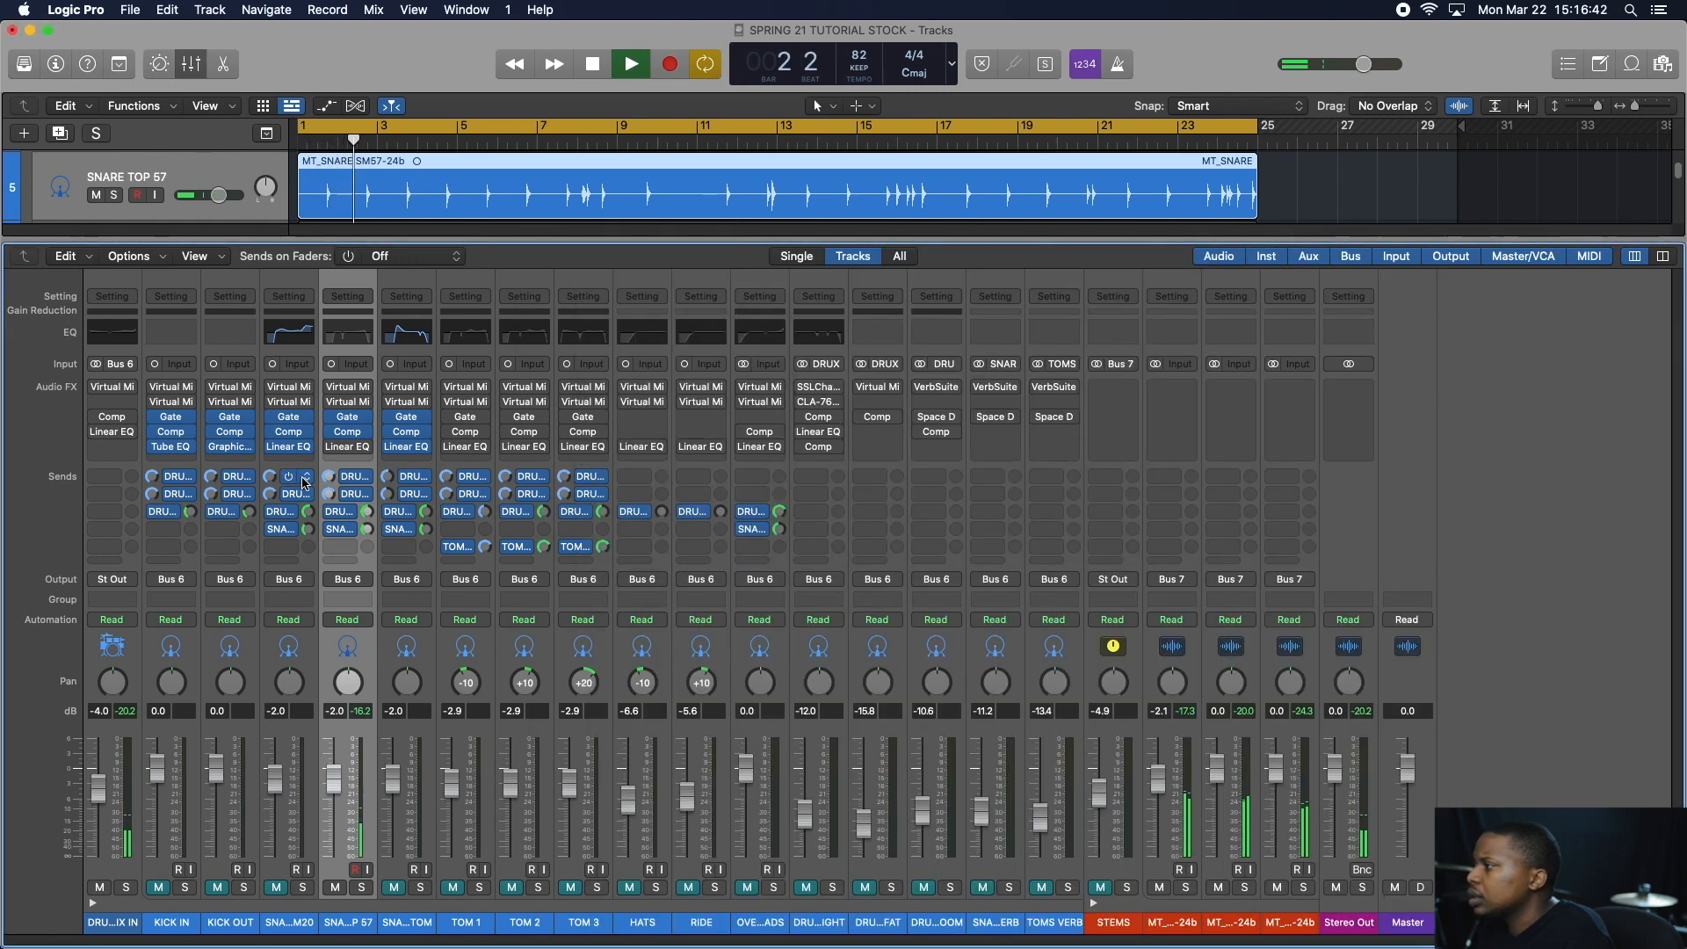
key(space)
- Enable and open SNARE TOP 57's Linear Phase EQ, compare it bypassed and active during playback, and stop
click(350, 448)
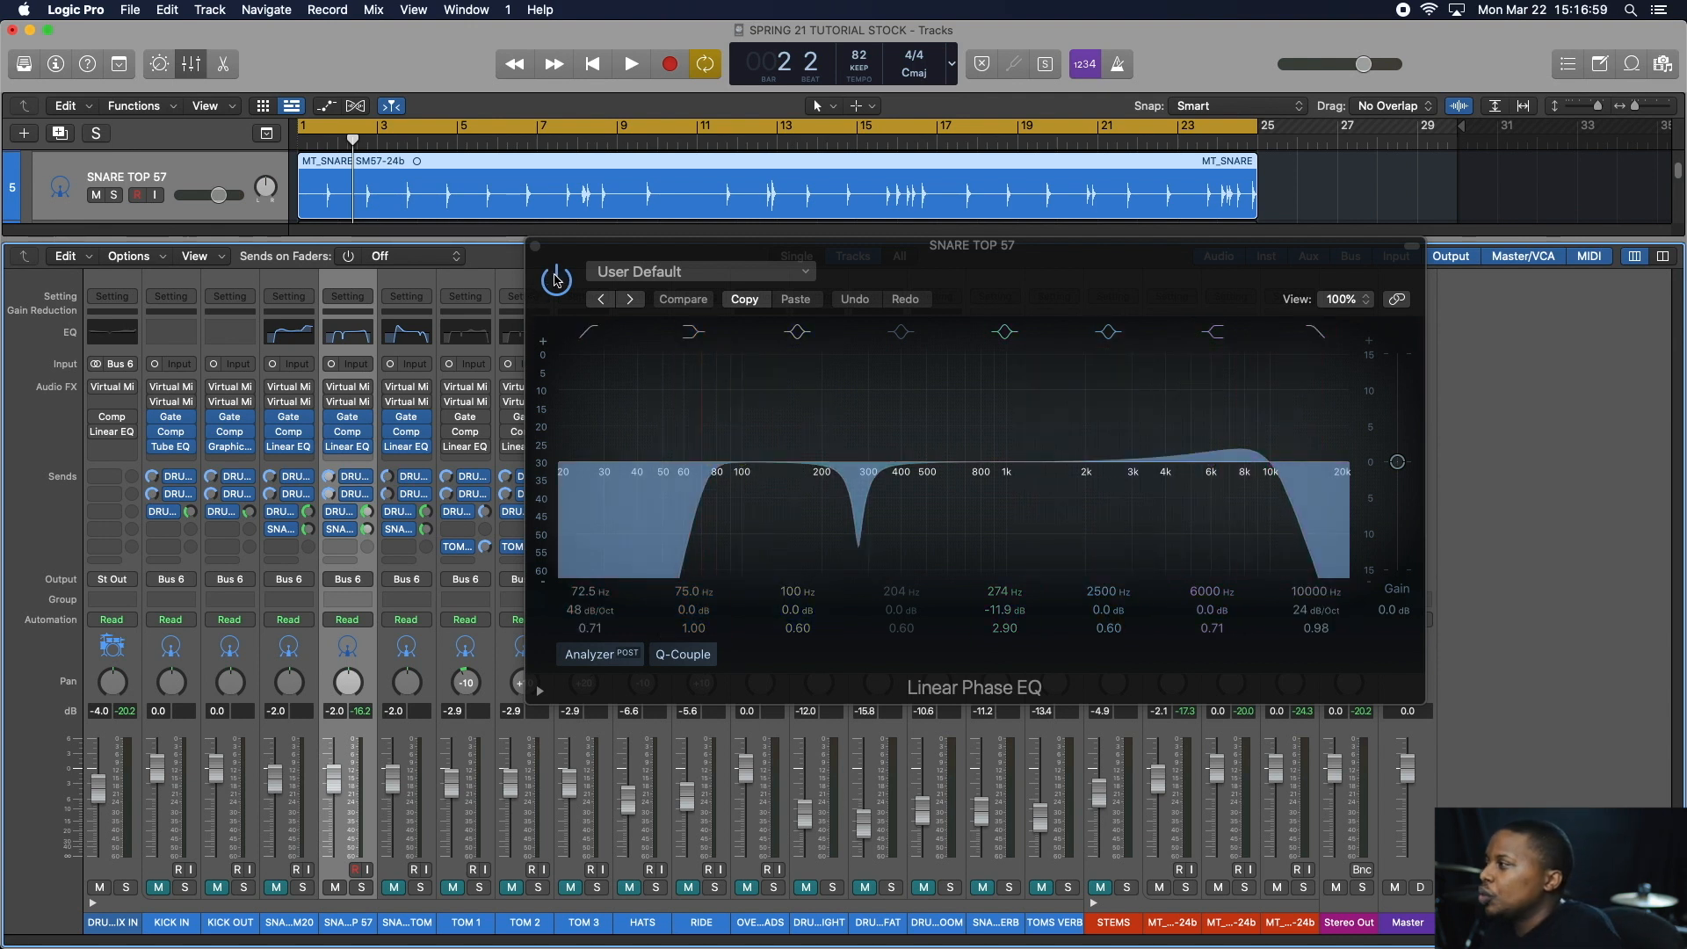
click(556, 280)
key(space)
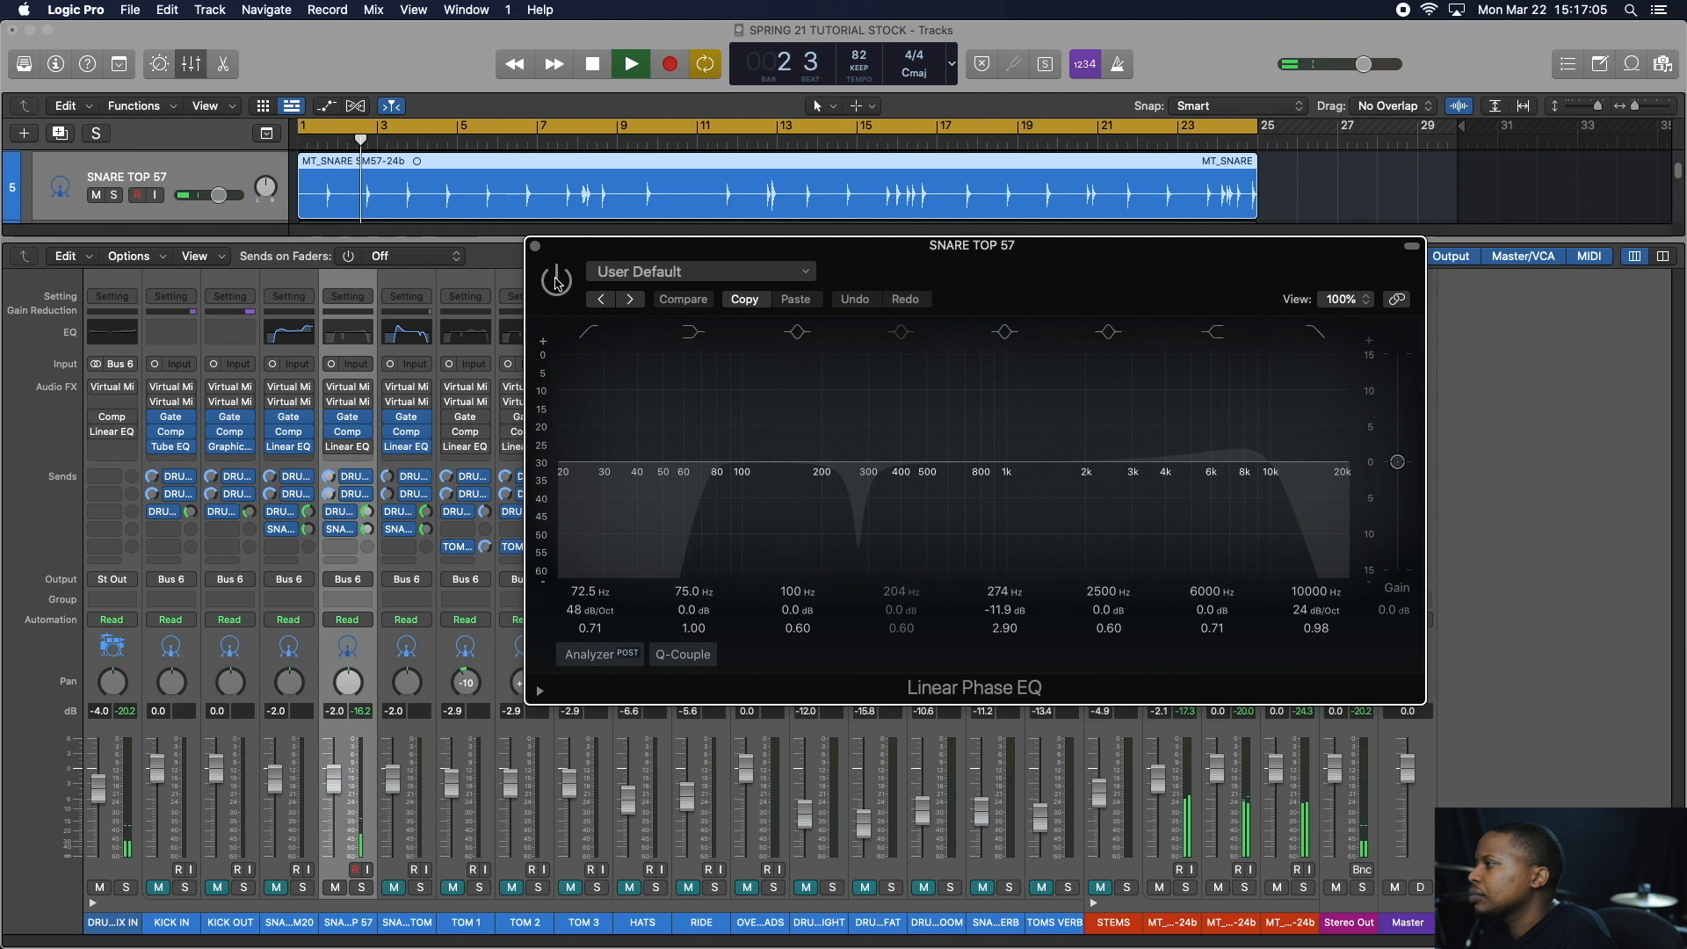
click(556, 279)
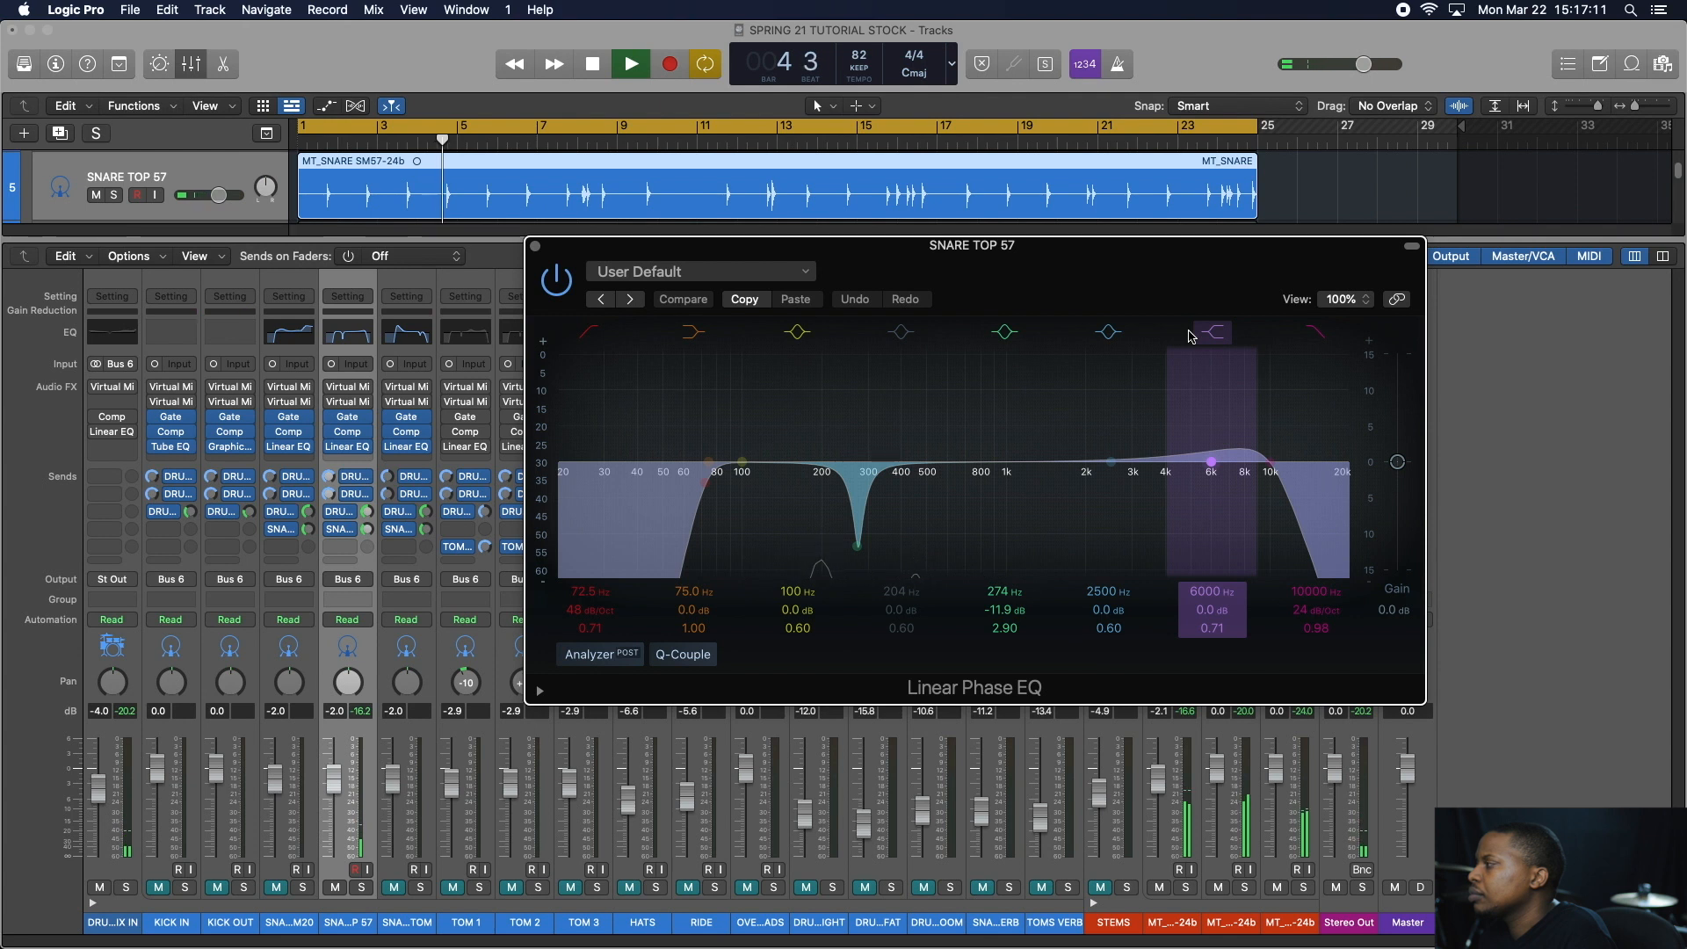
key(space)
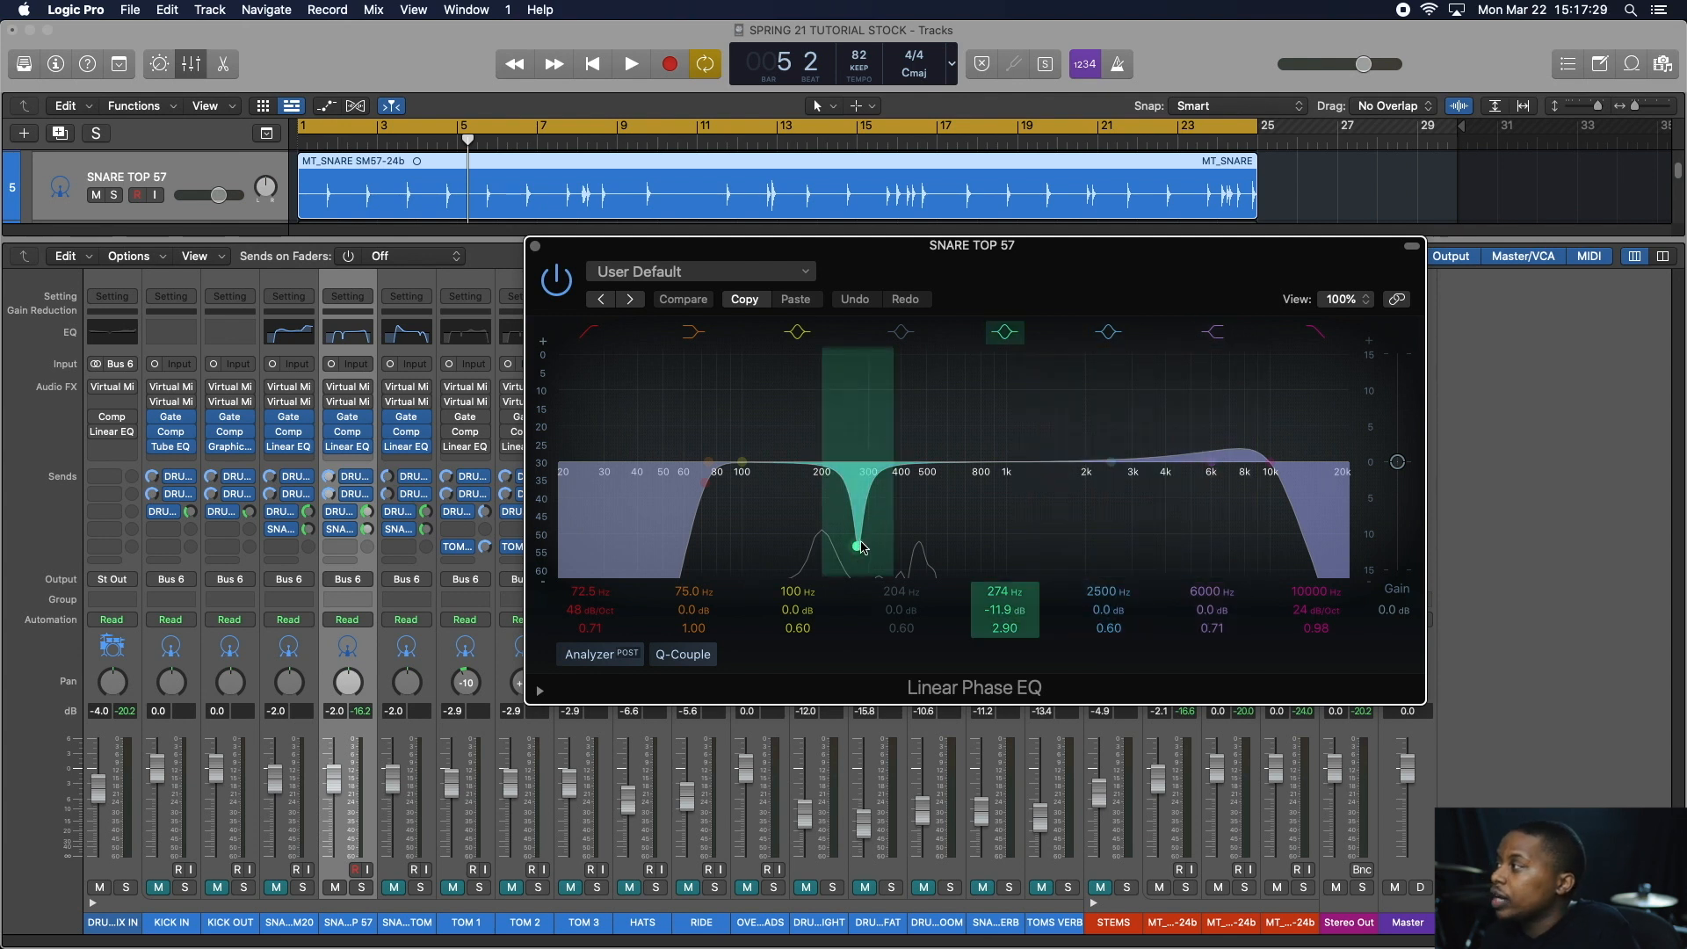
- Switch off the Linear Phase EQ's 274 Hz band, audition SNARE TOP 57 without the cut, and switch the band back on
click(1007, 331)
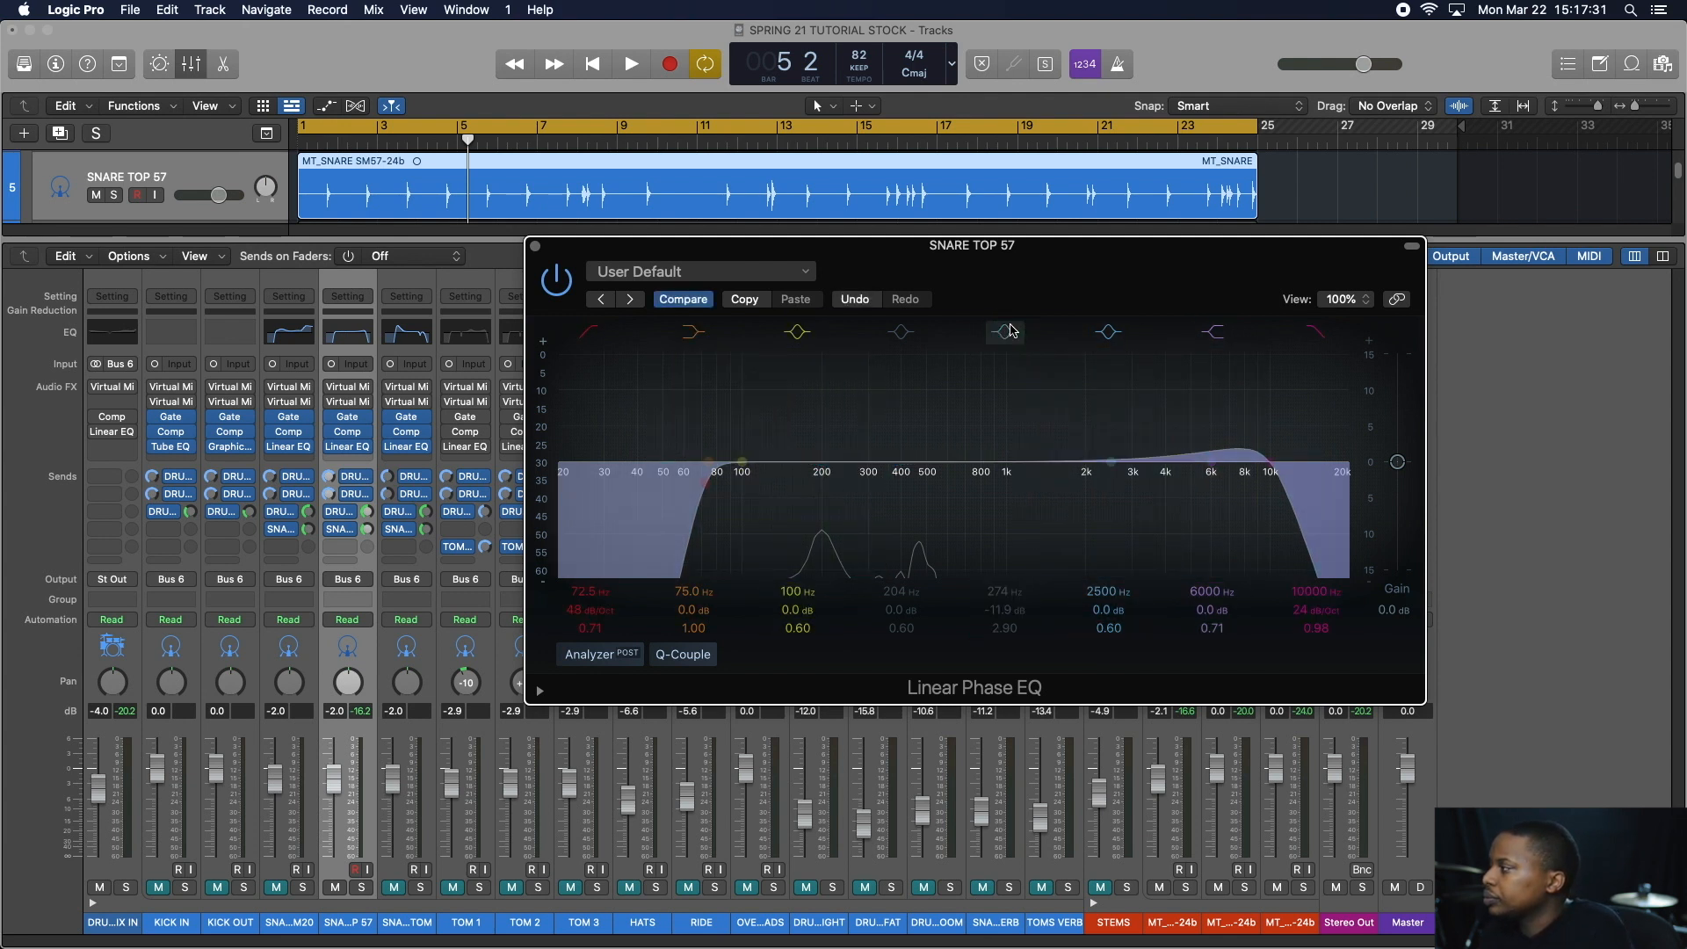
key(space)
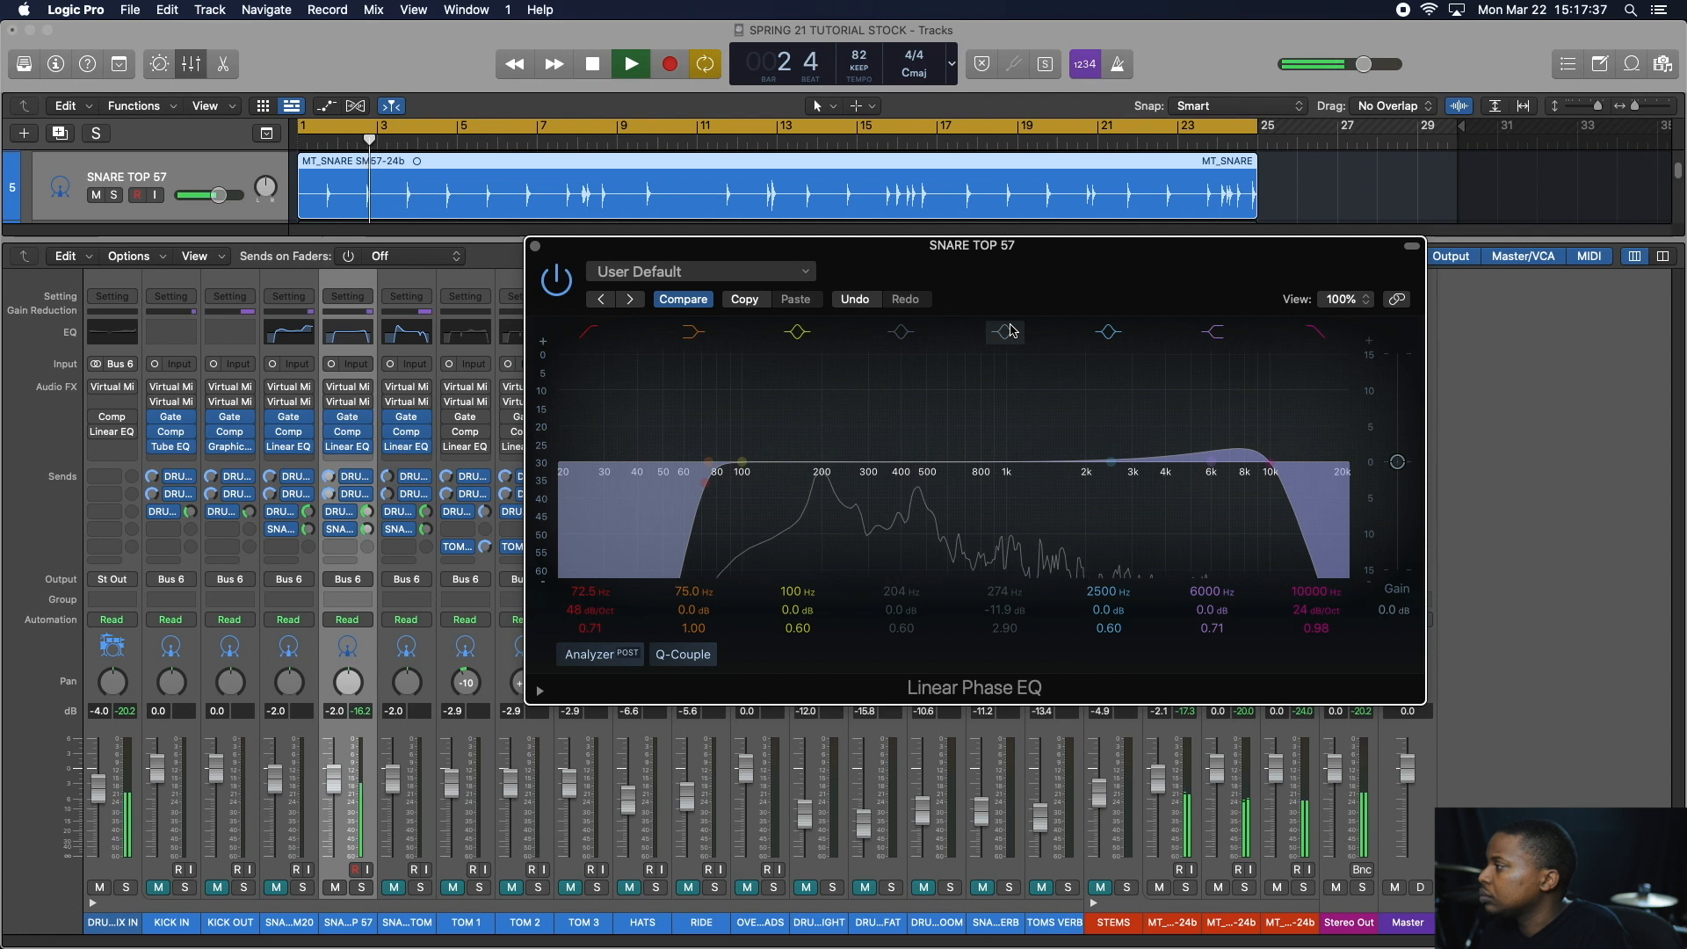
key(space)
click(1011, 331)
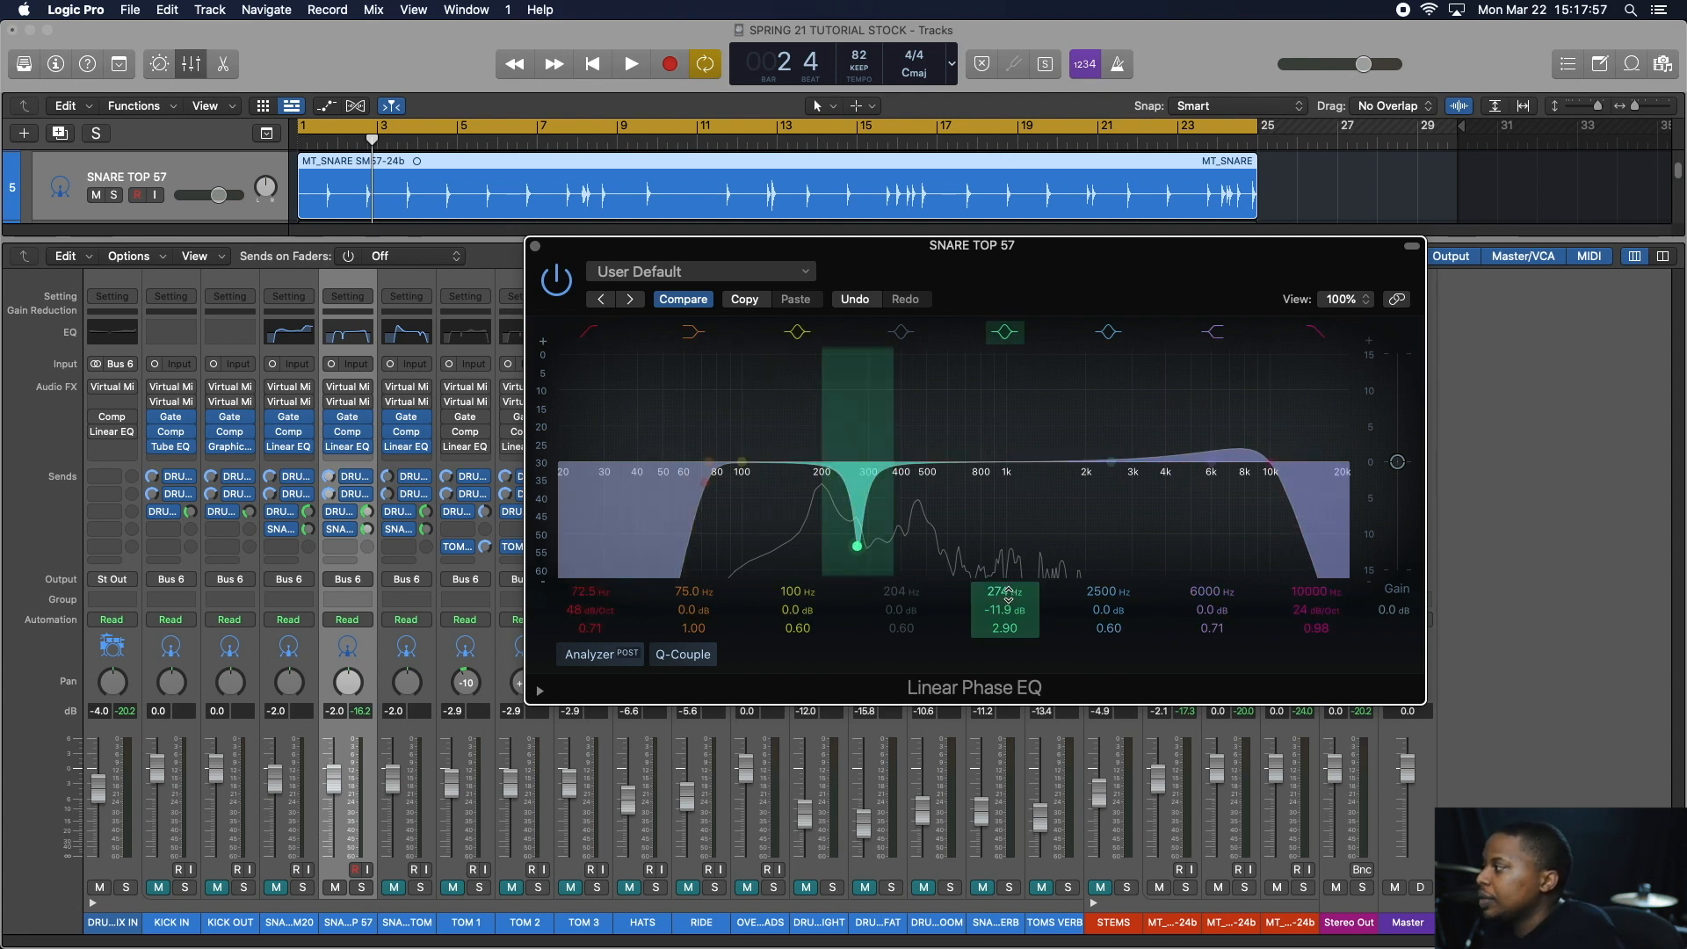
- Boost the 274 Hz band to about +15 dB and audition the exaggerated resonance on SNARE TOP 57
drag(1004, 609, 1004, 501)
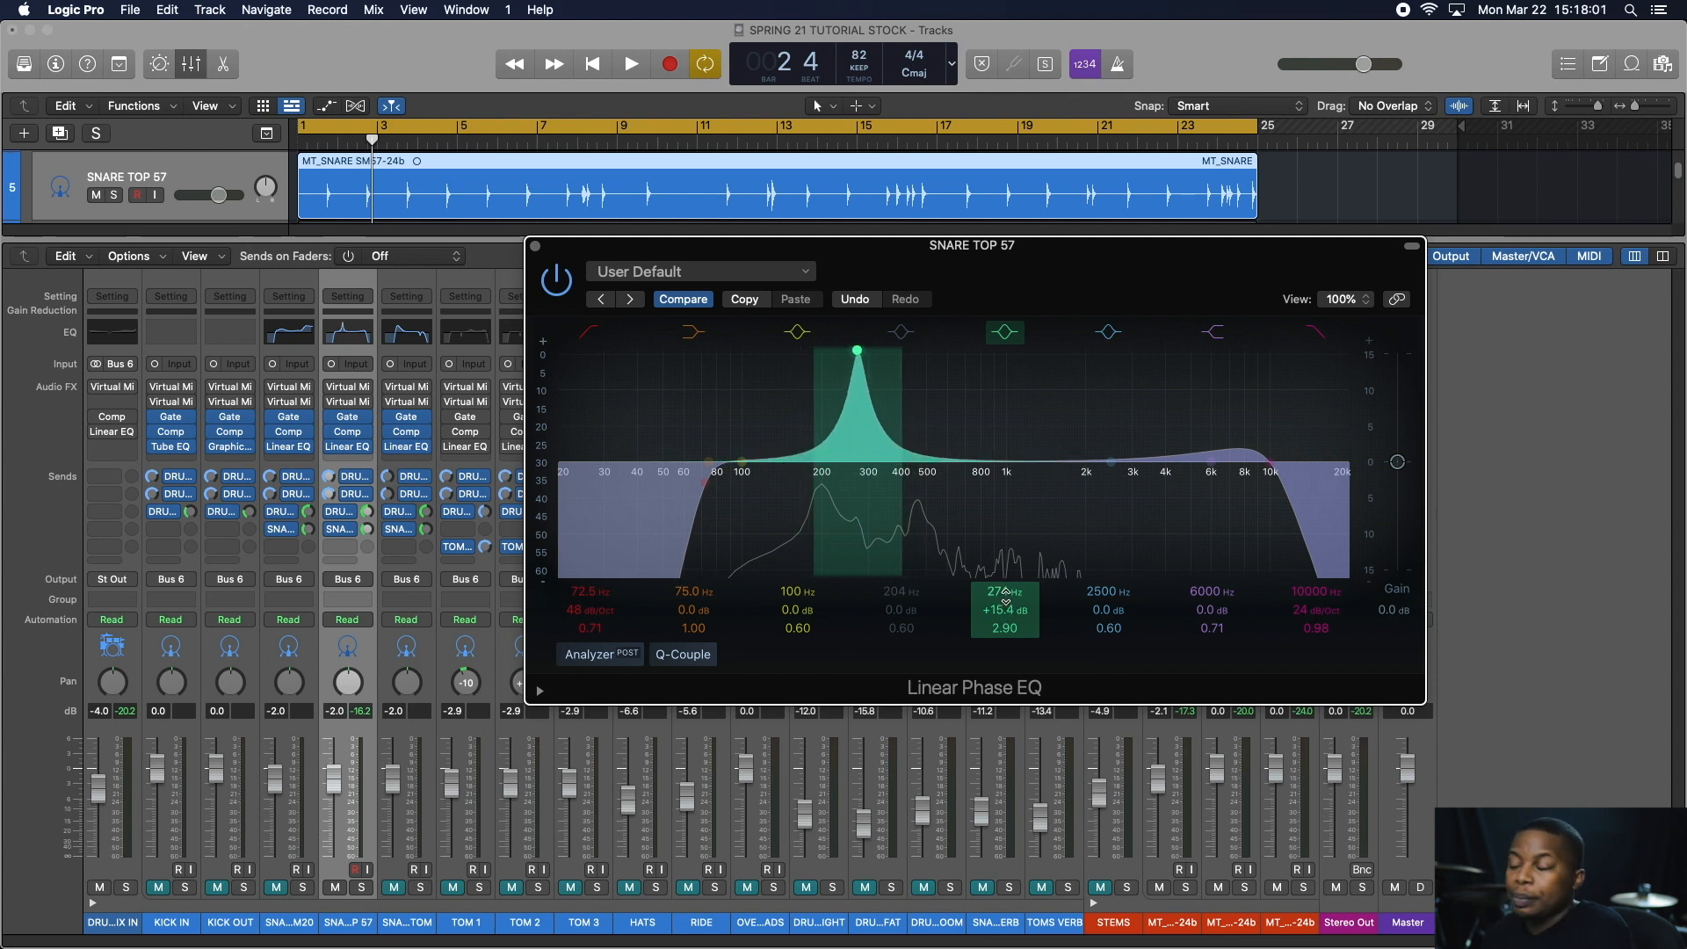
key(space)
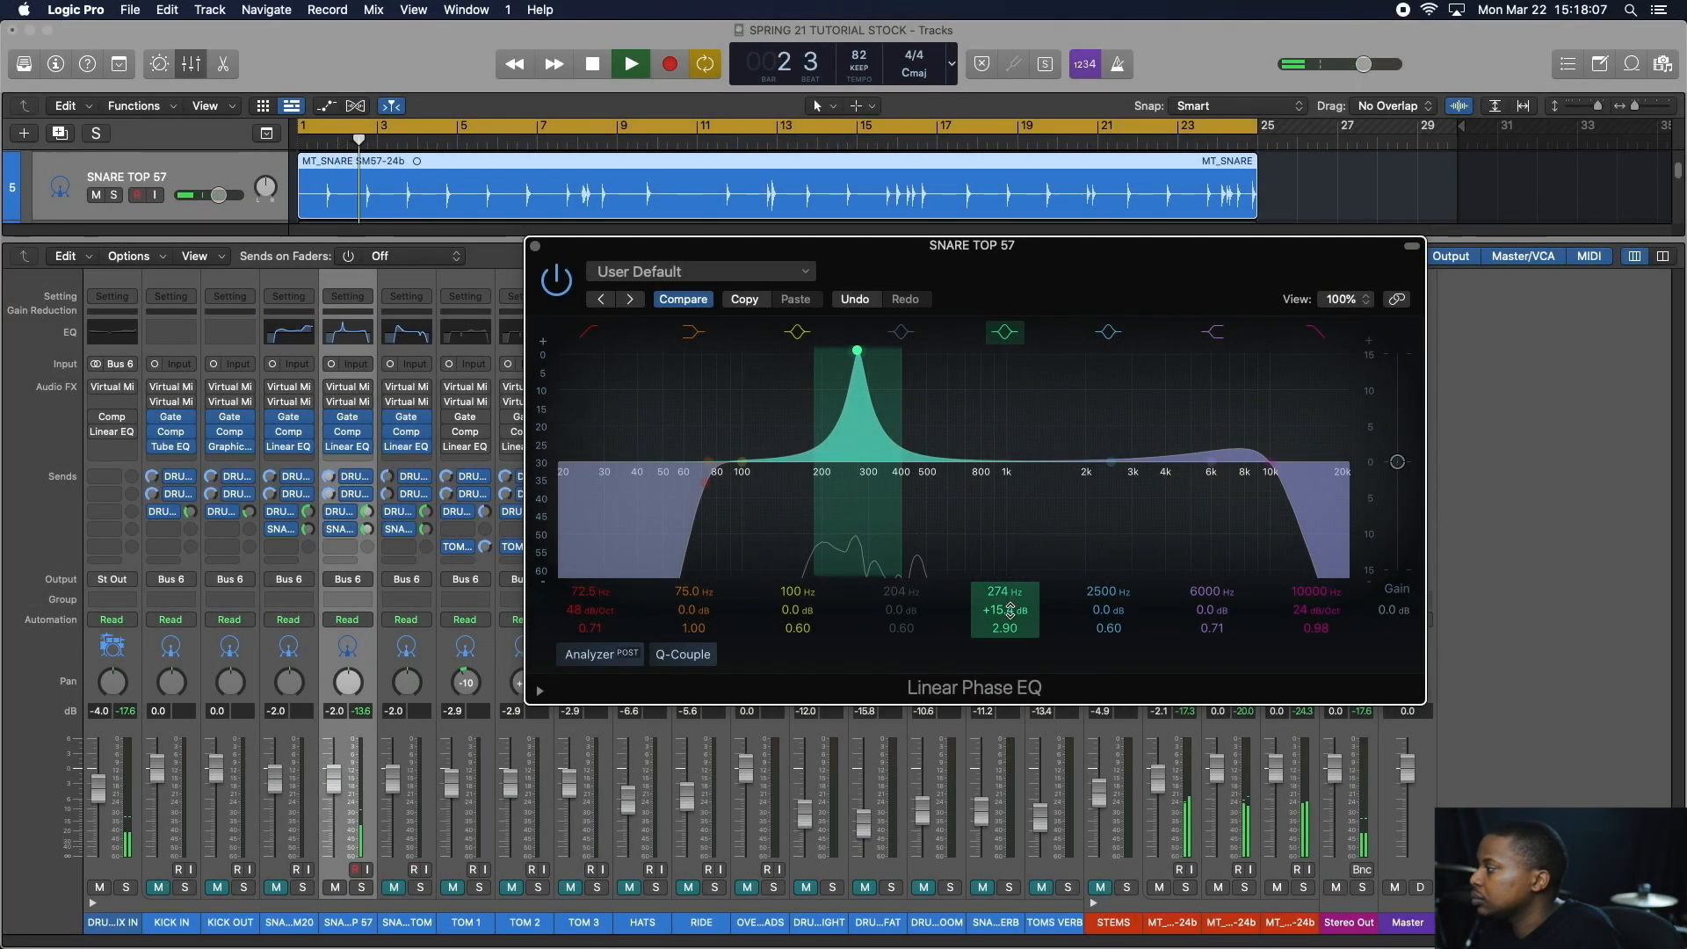
key(space)
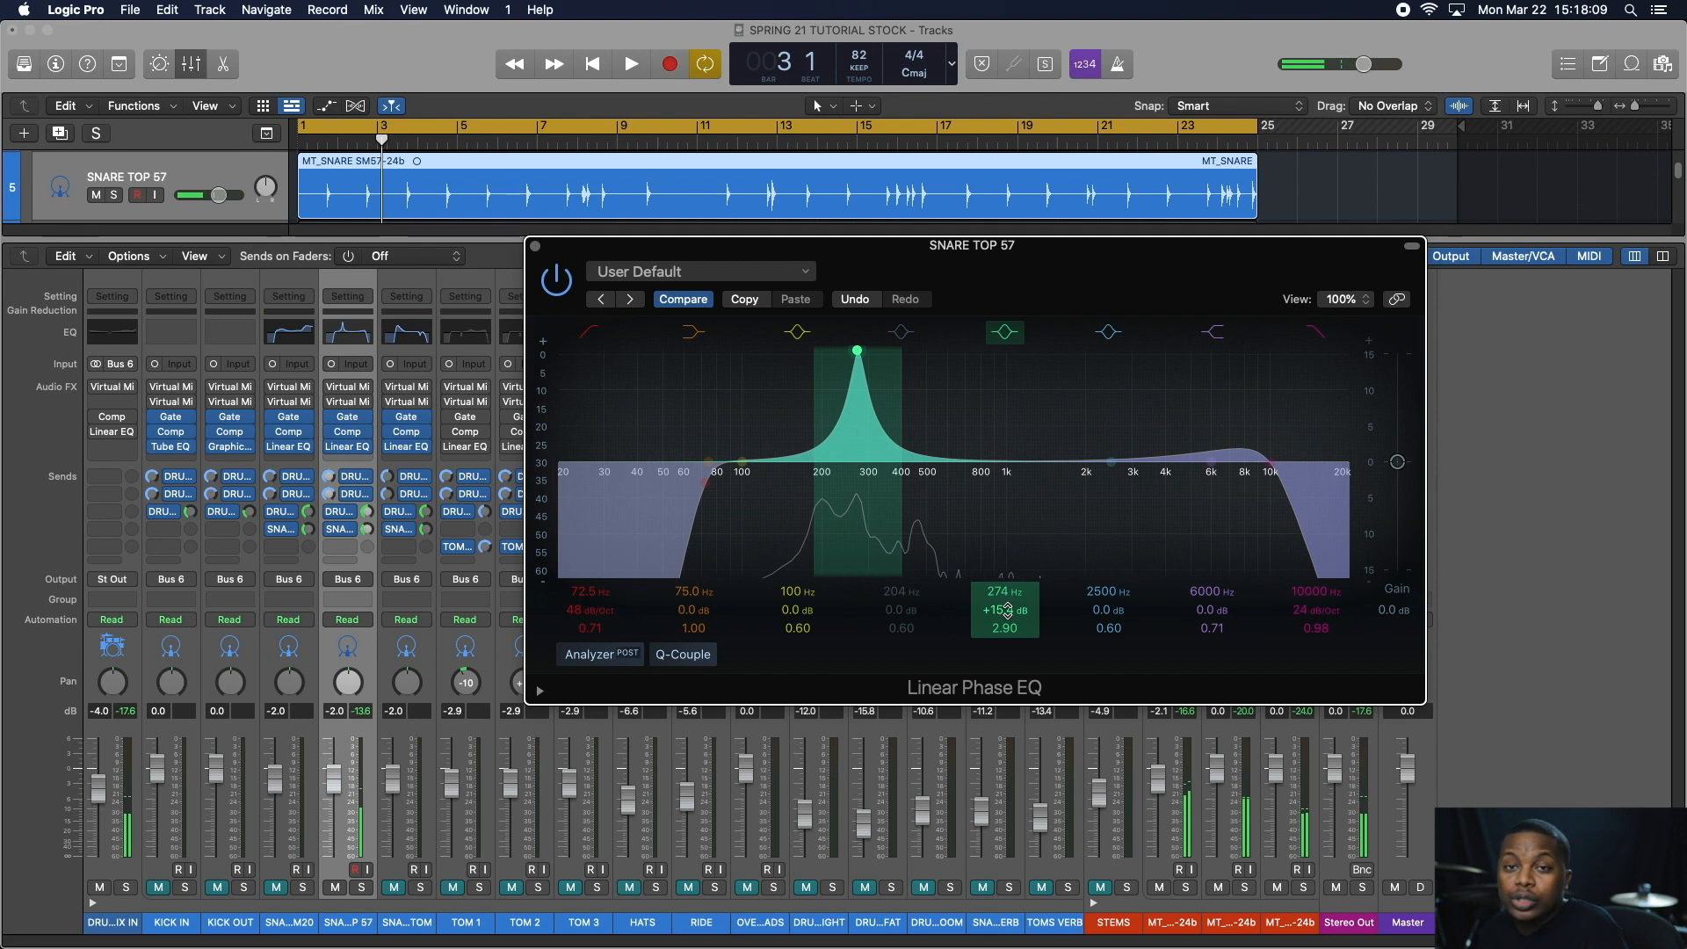
- Set the 274 Hz band's gain to -14.0 dB, audition it, move the high cut to 10100 Hz with Q 1.00, and close the EQ
drag(1004, 610, 1004, 635)
key(space)
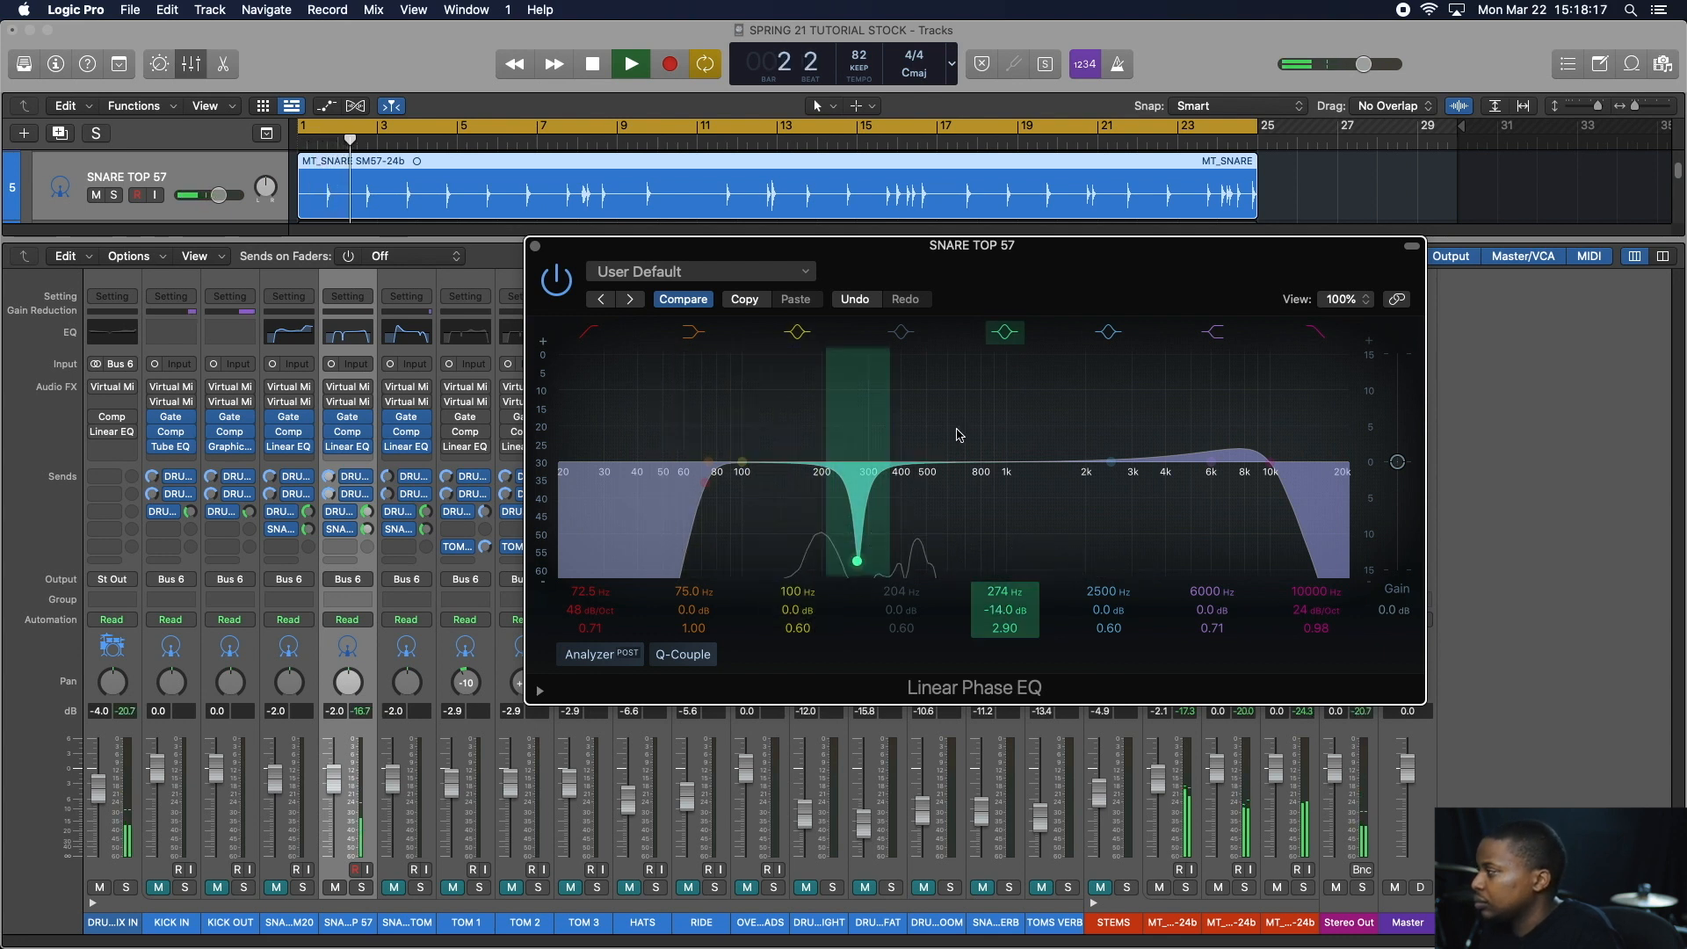
key(space)
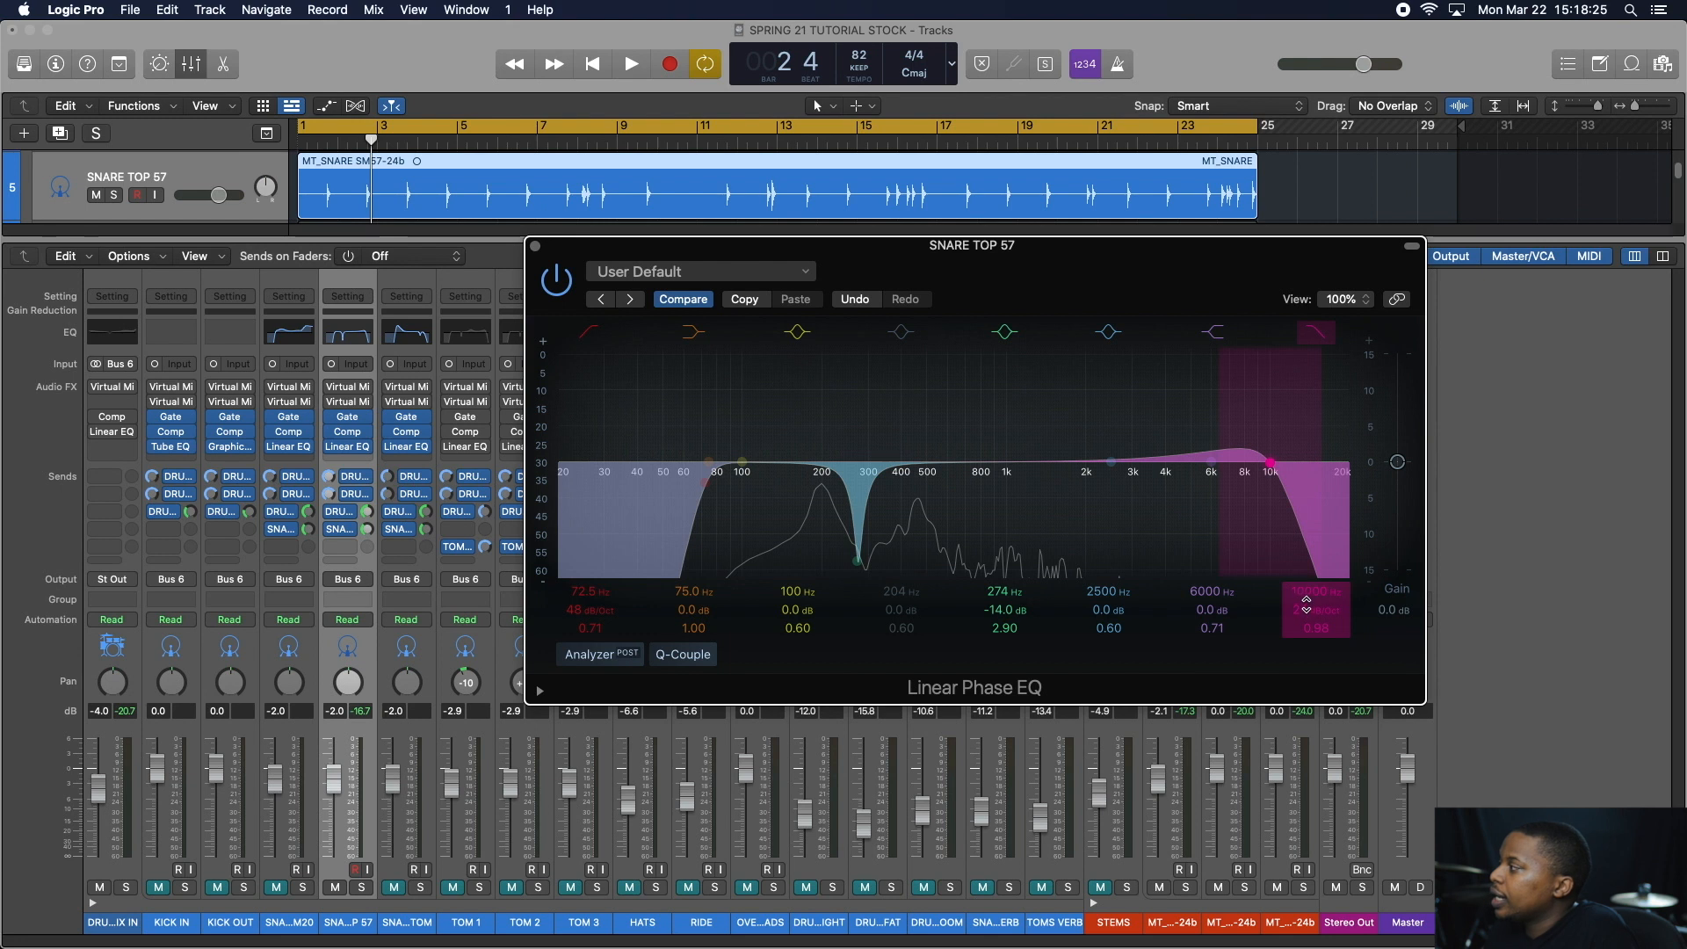
drag(1269, 463, 1272, 465)
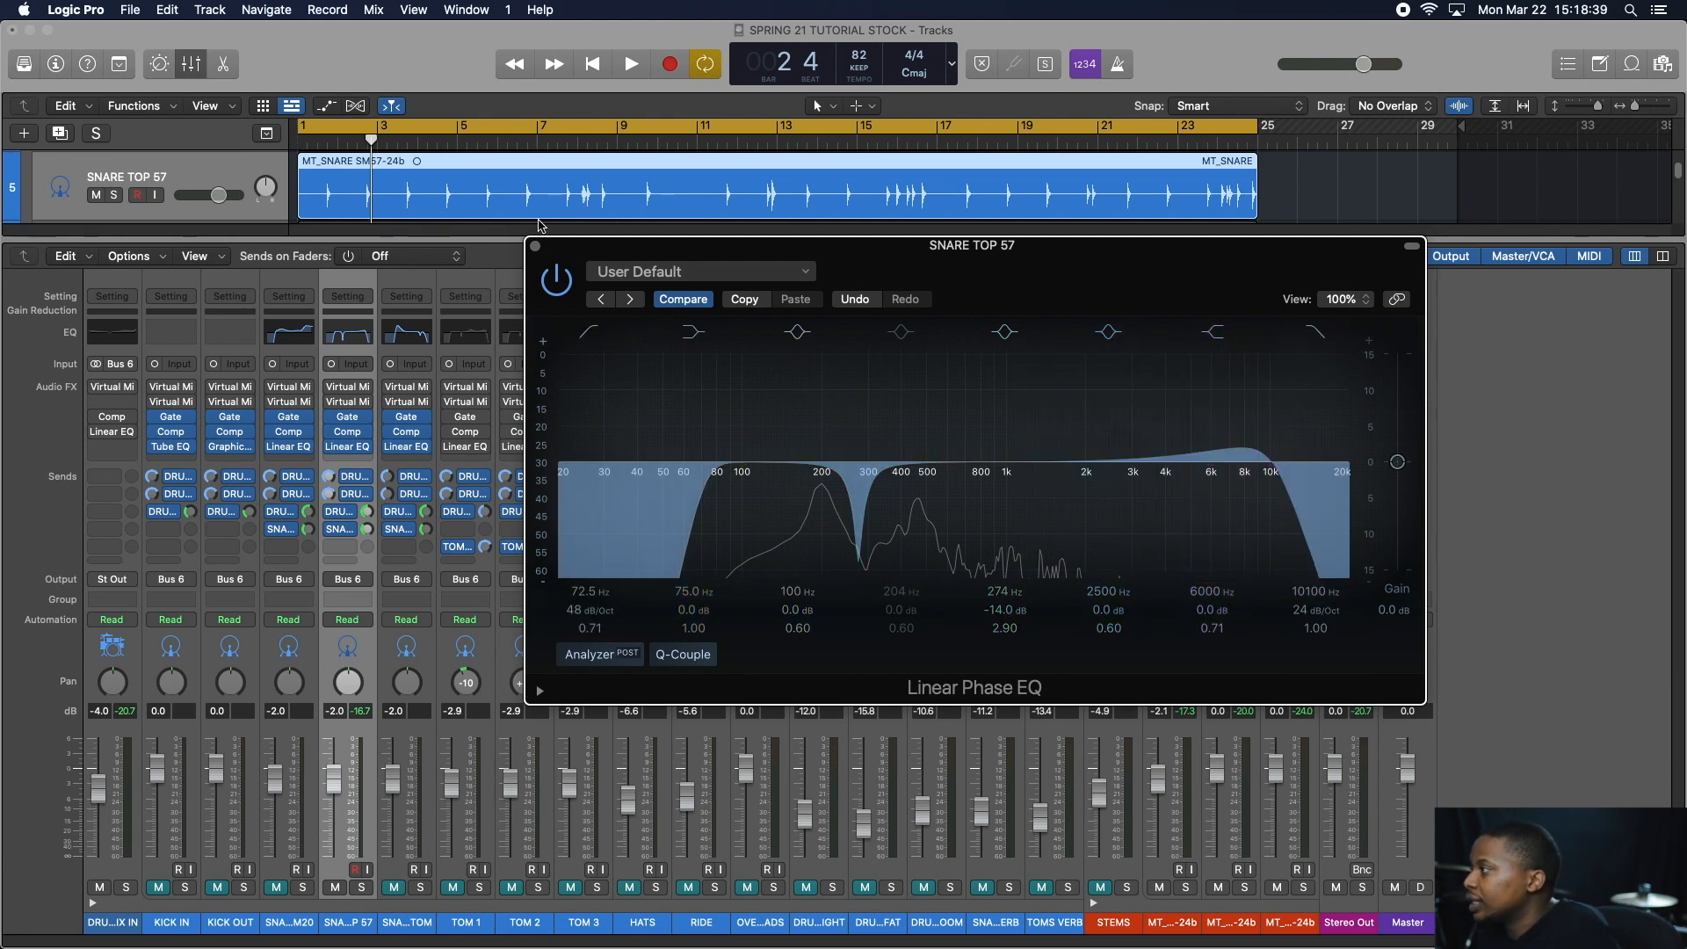
click(534, 246)
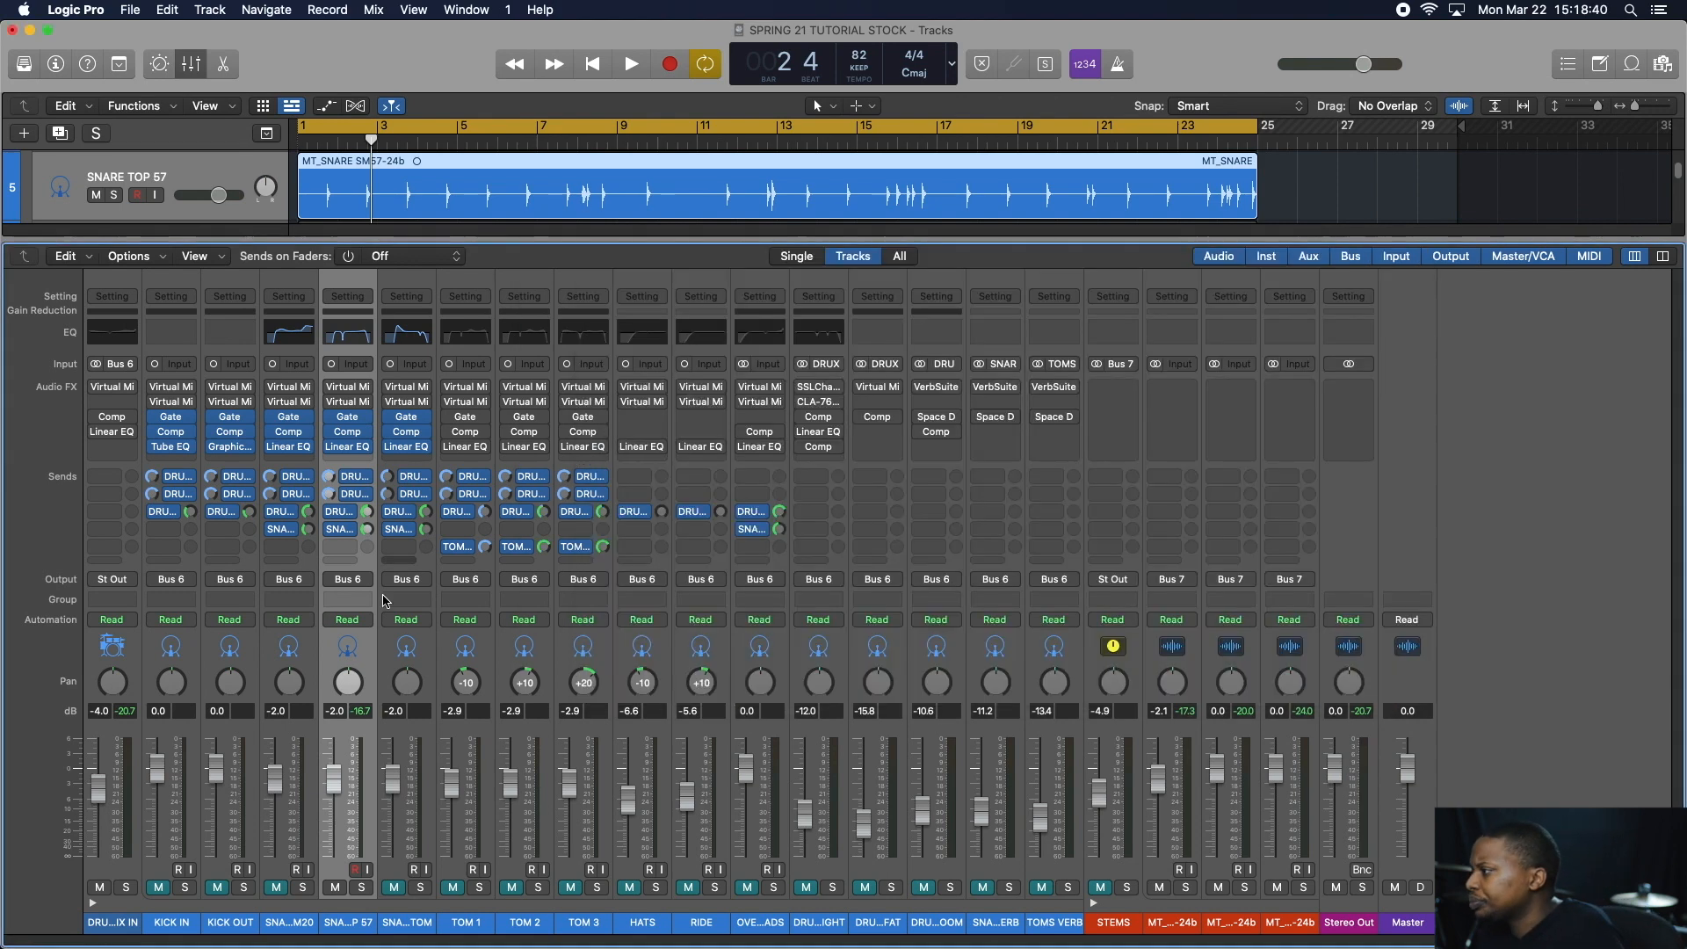
- Mute SNARE TOP 57, unmute SNARE BOTTOM, audition it from the start of the song and stop playback
click(335, 887)
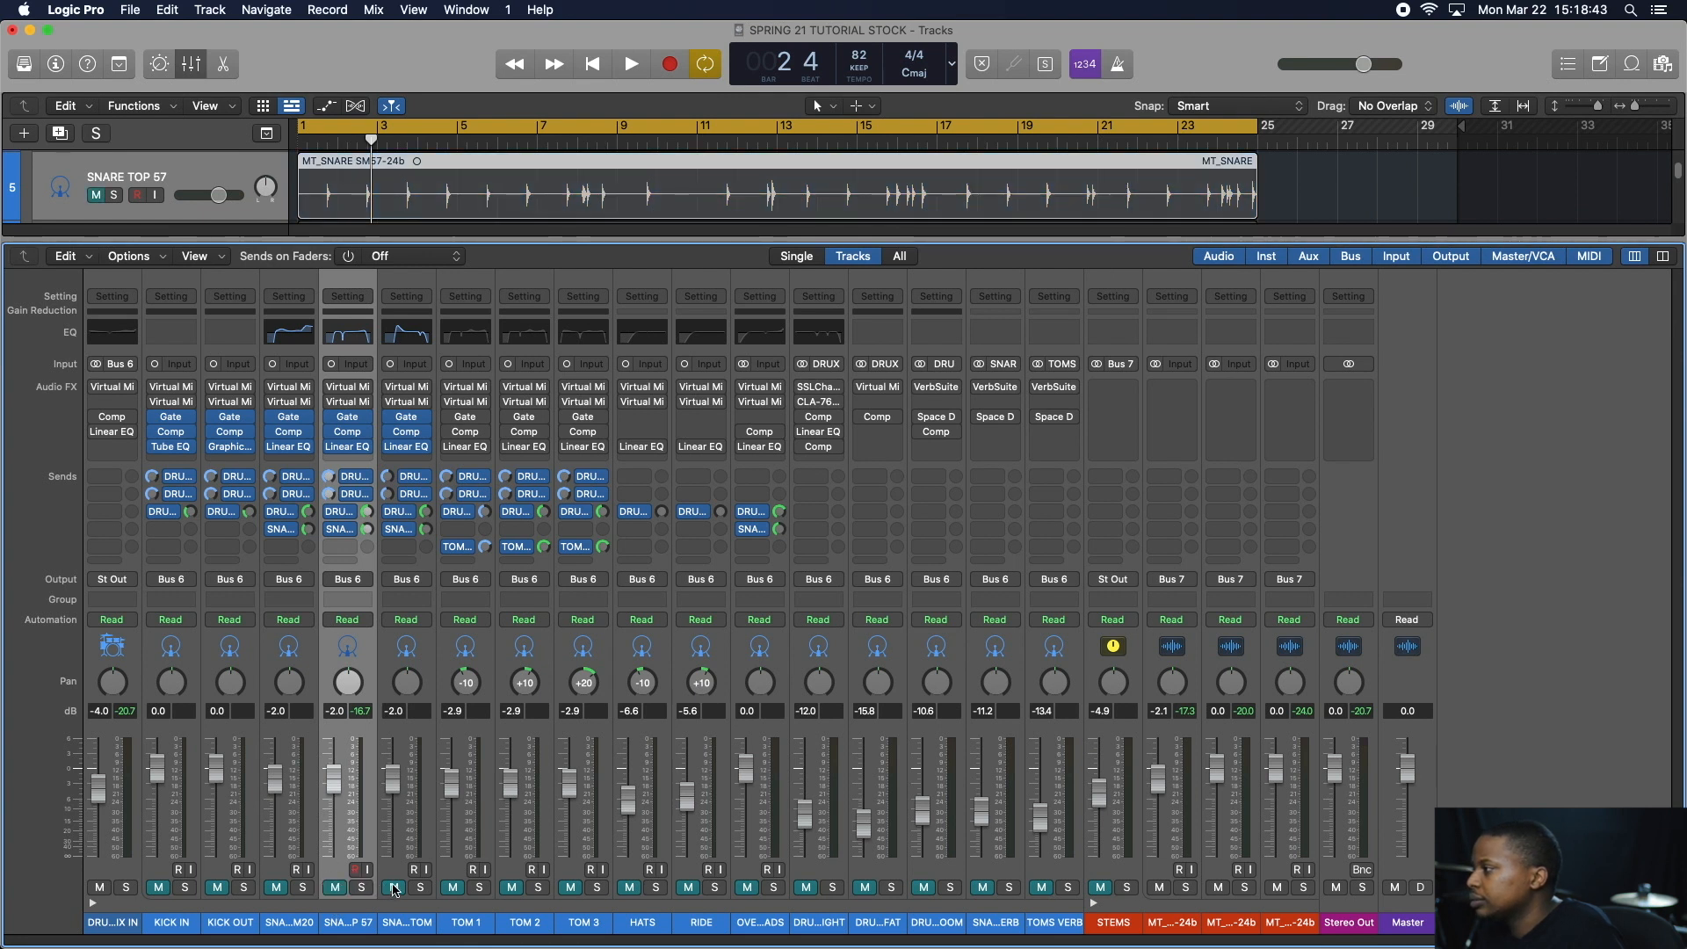
key(space)
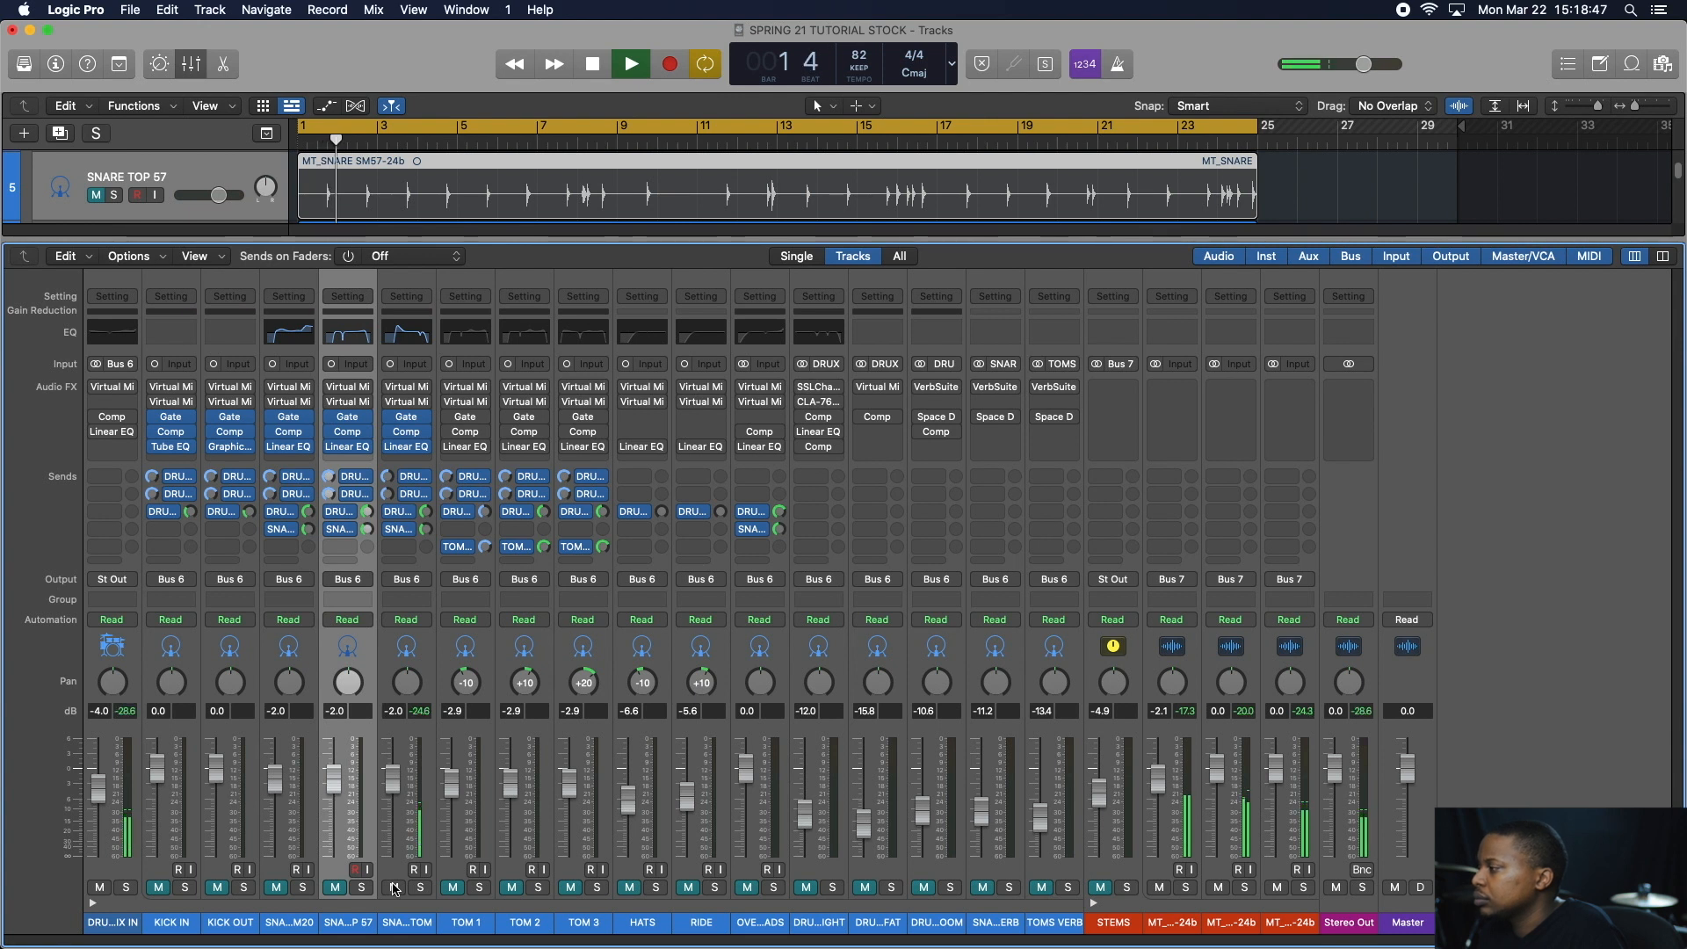
mouse_move(408, 448)
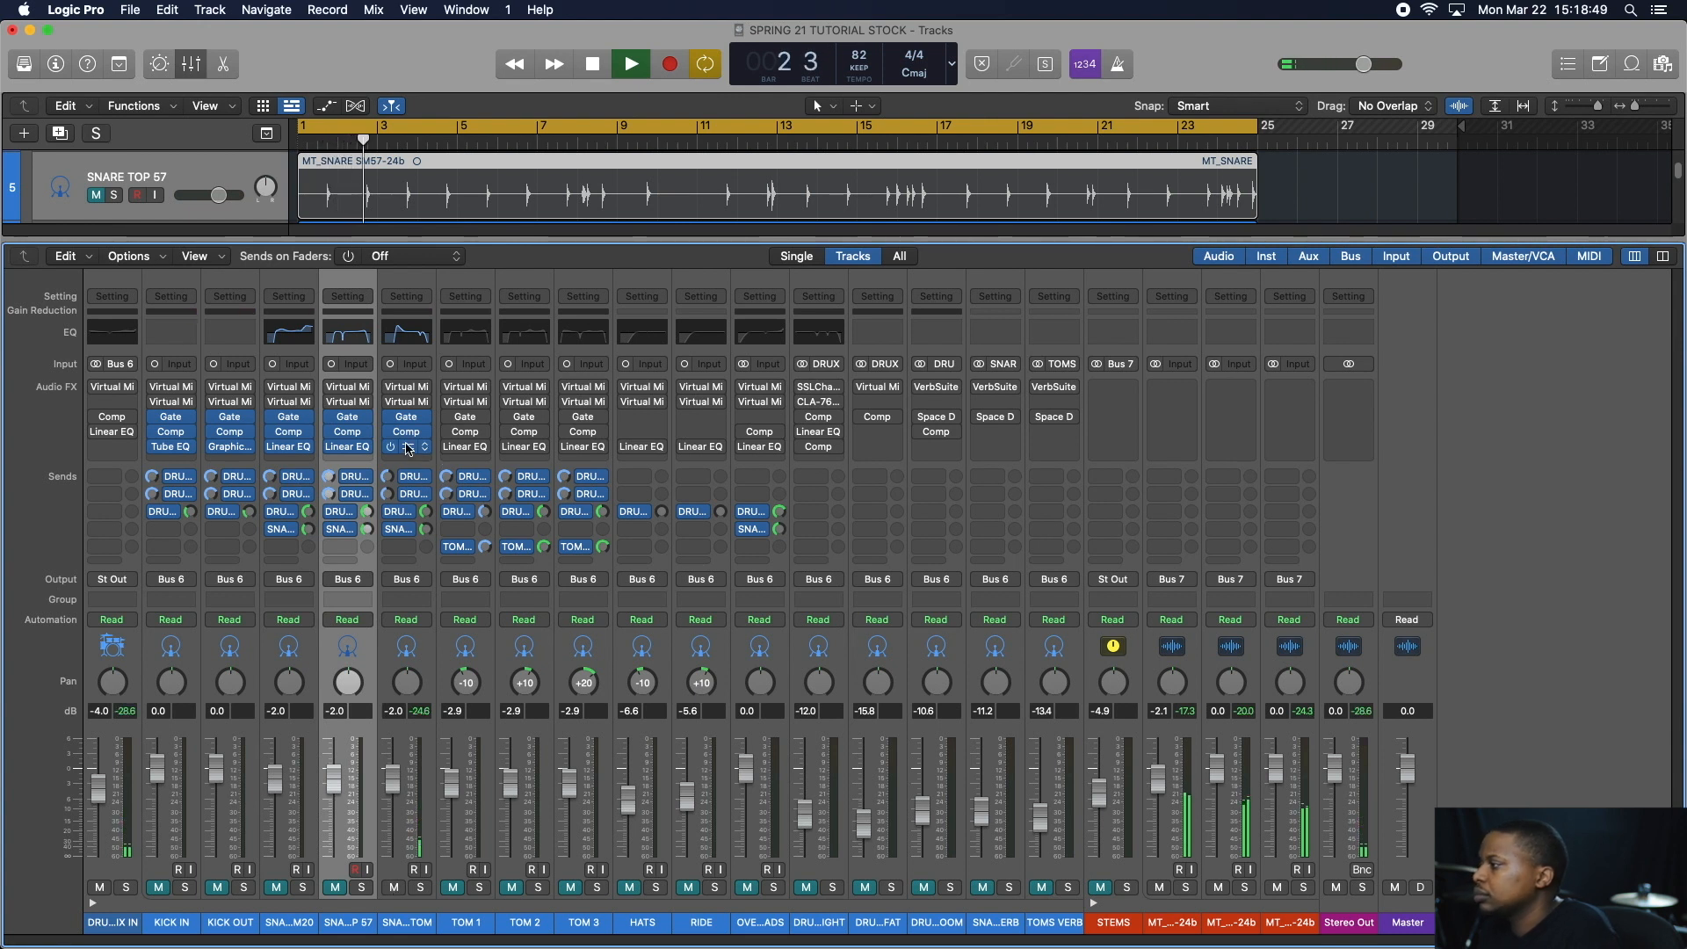
key(space)
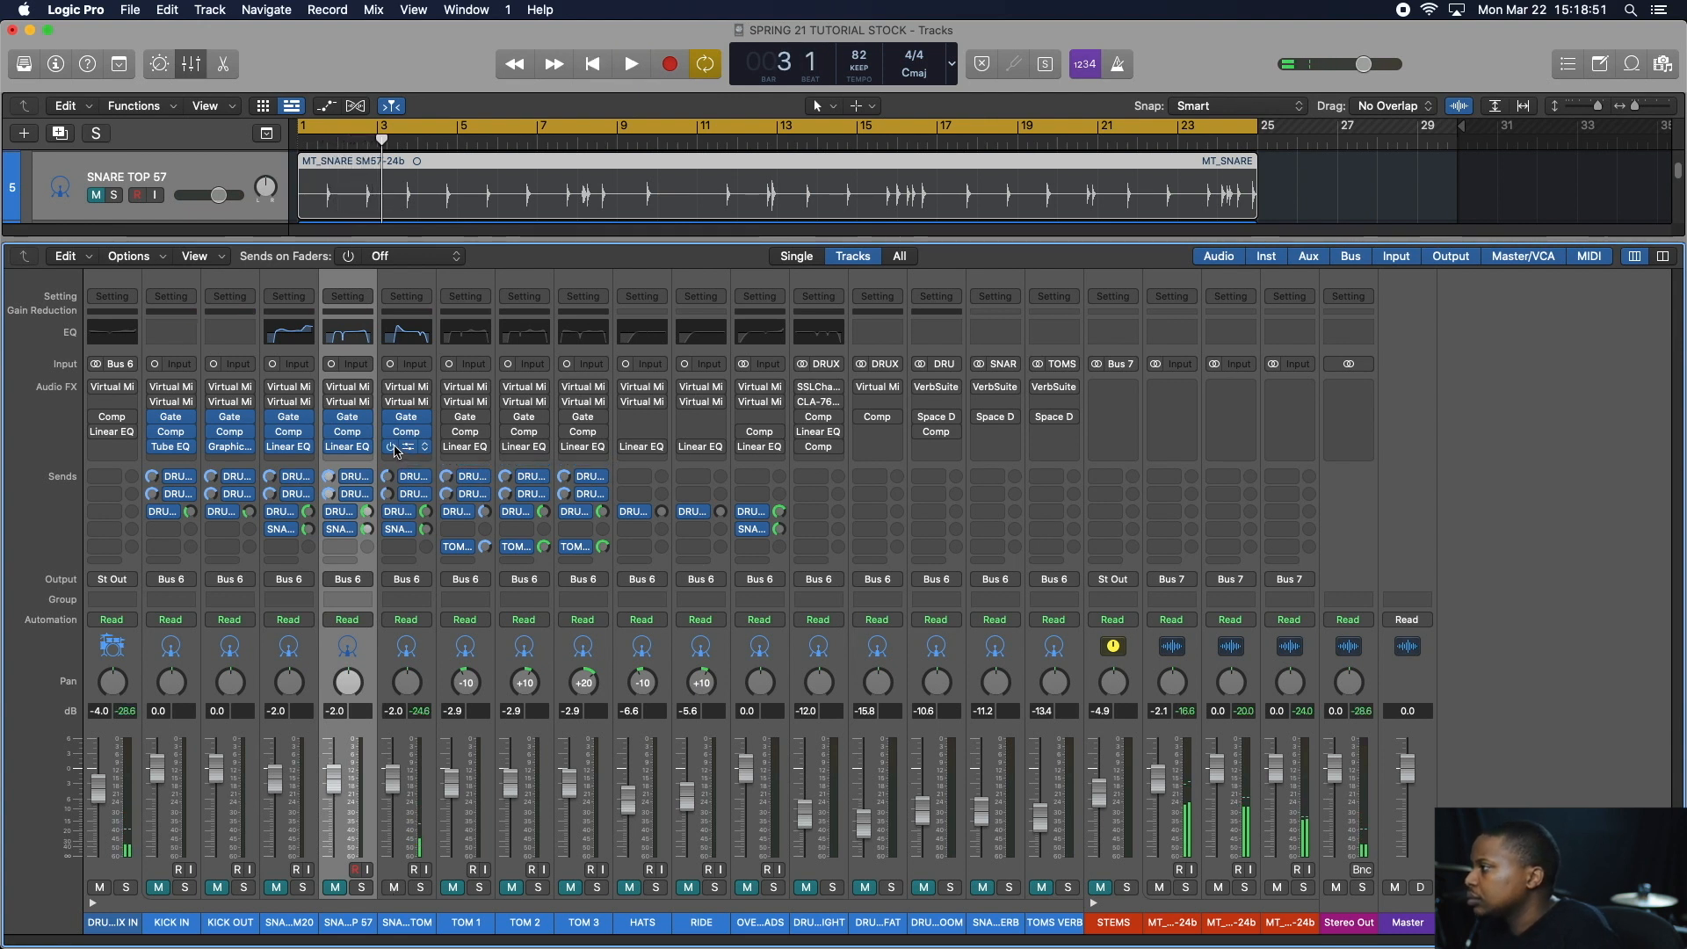
- Review SNARE BOTTOM's Noise Gate settings, close the gate, and enable and open the channel's Compressor
click(406, 420)
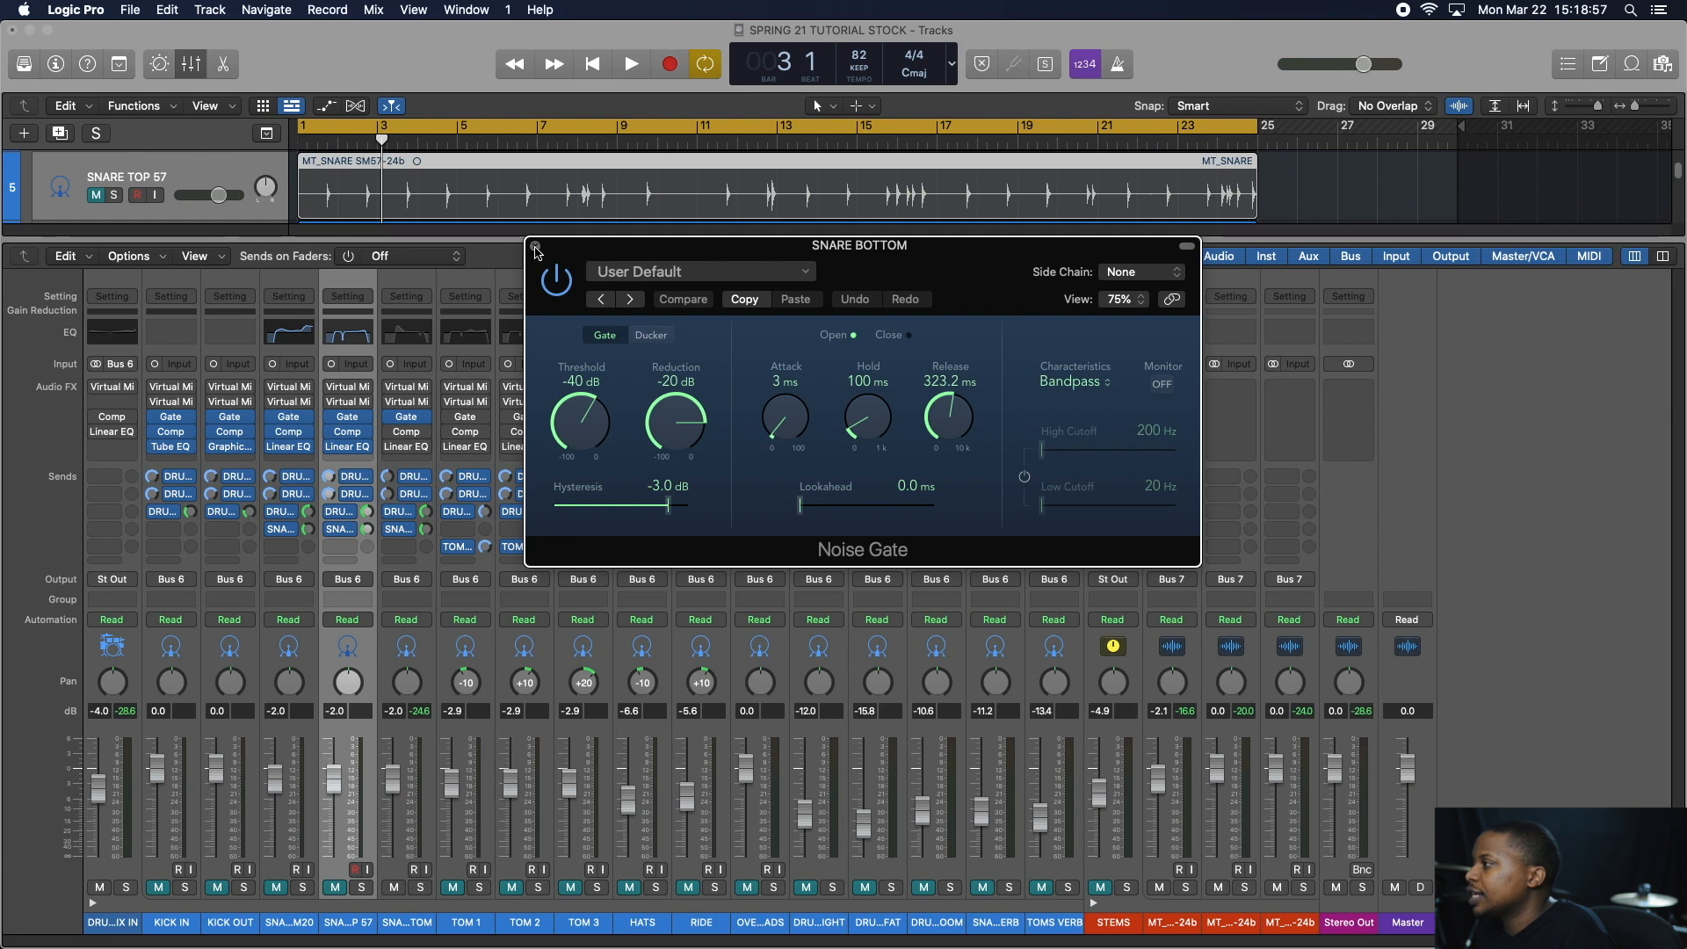
click(535, 246)
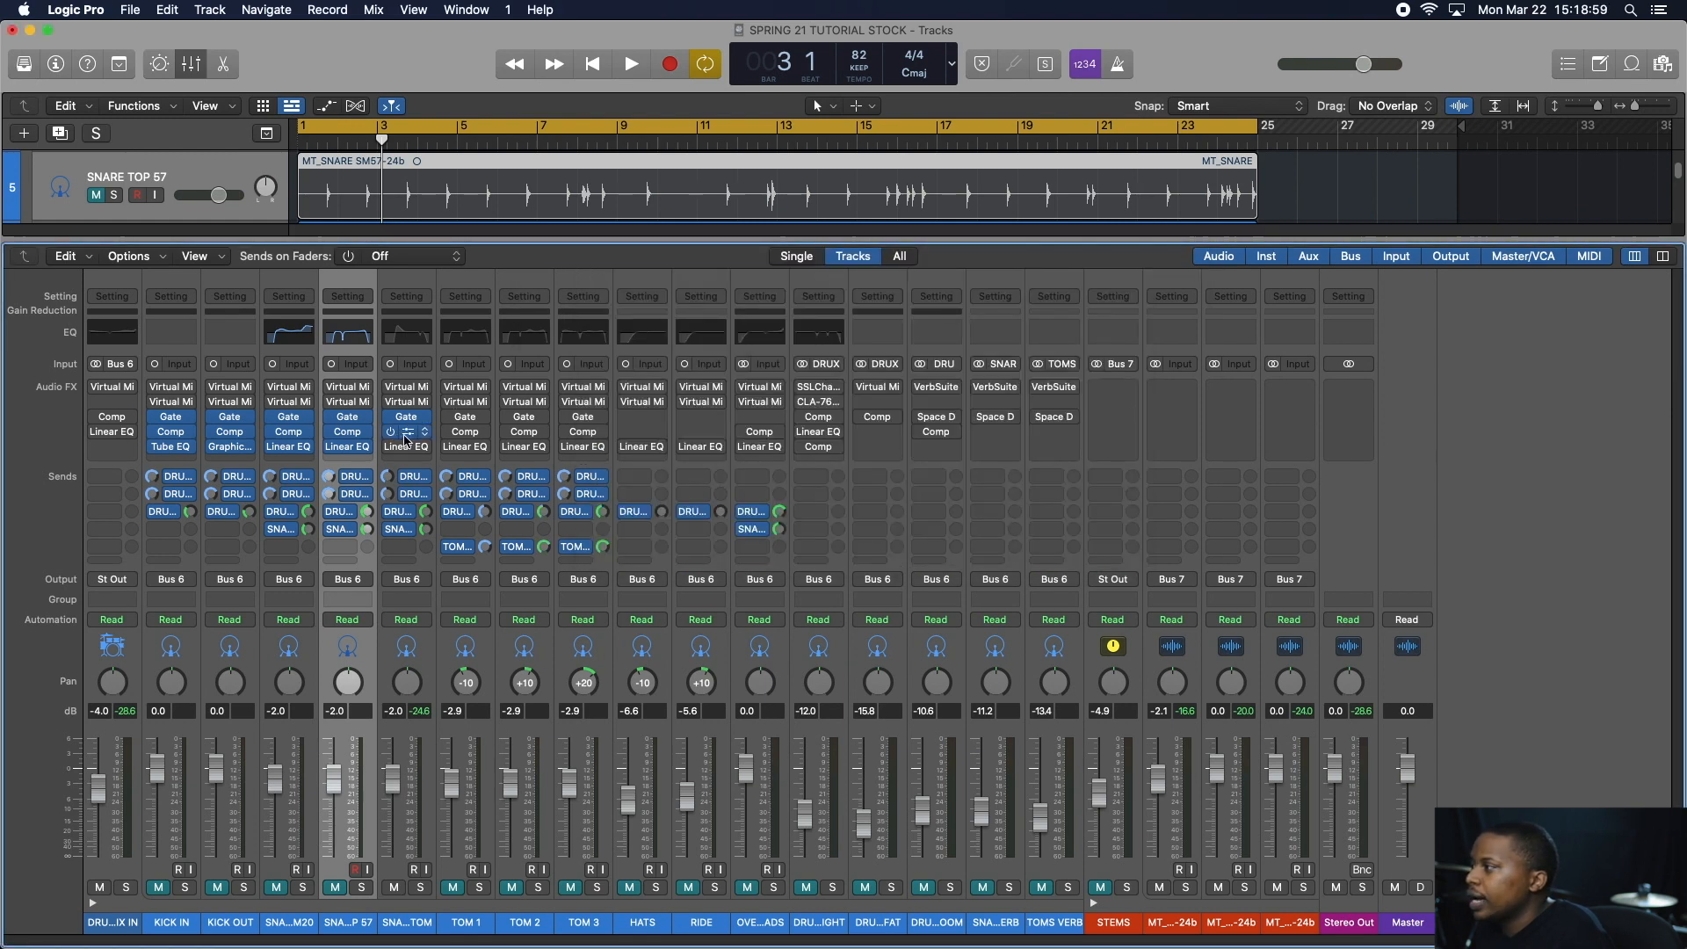
click(412, 437)
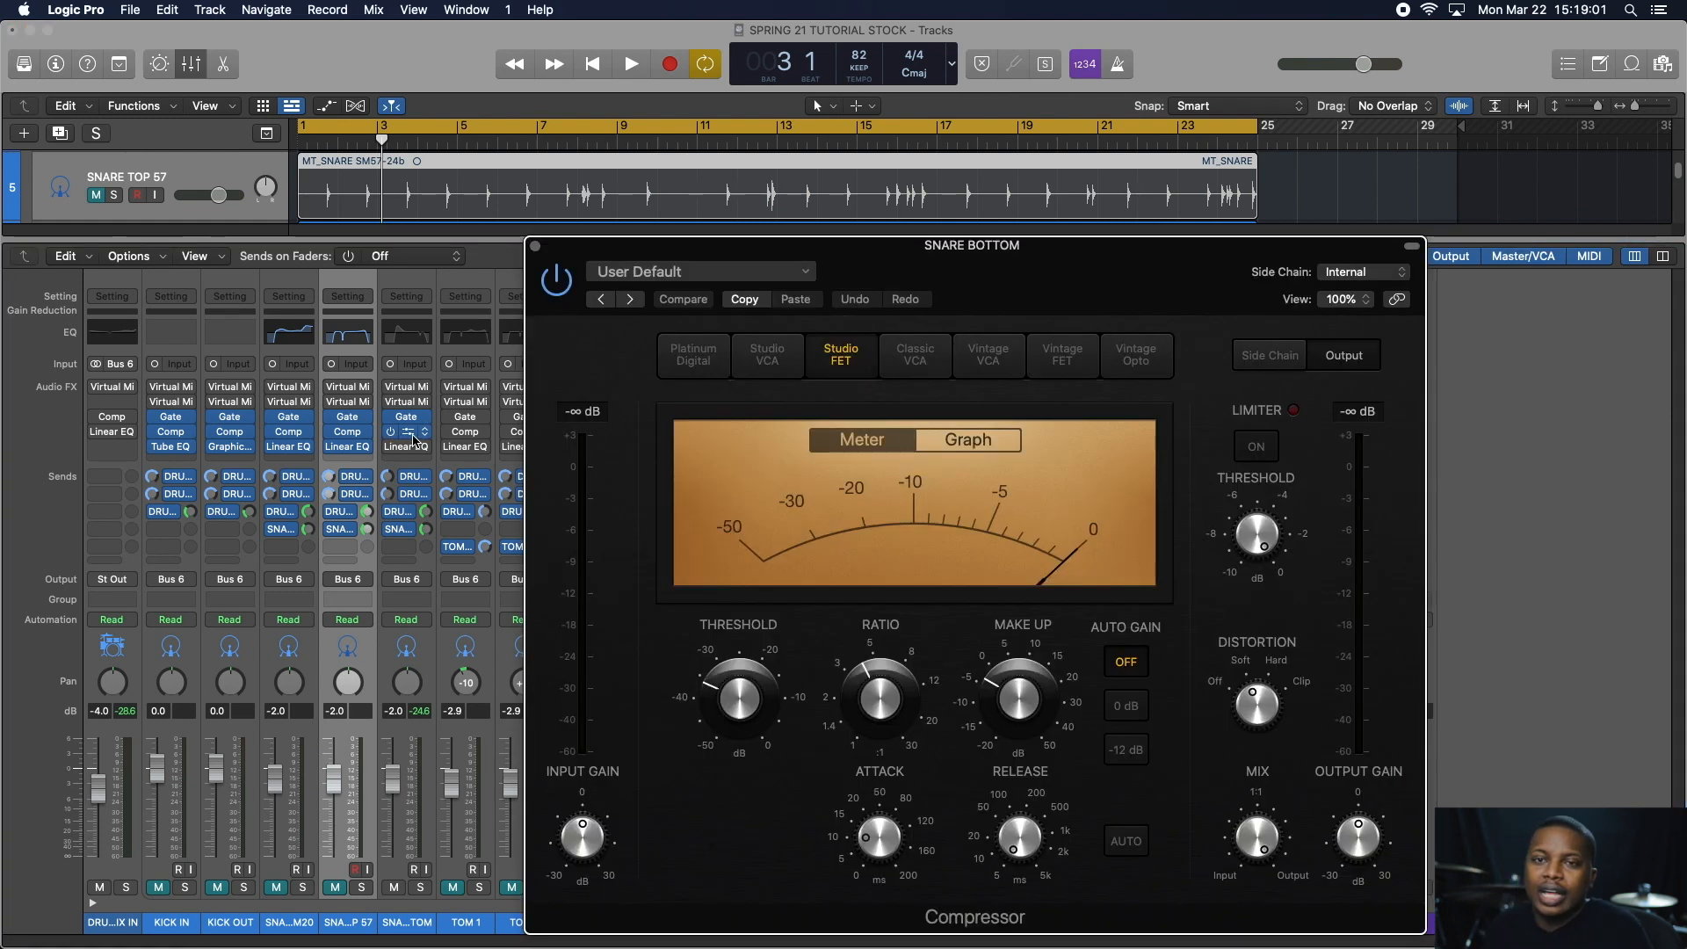
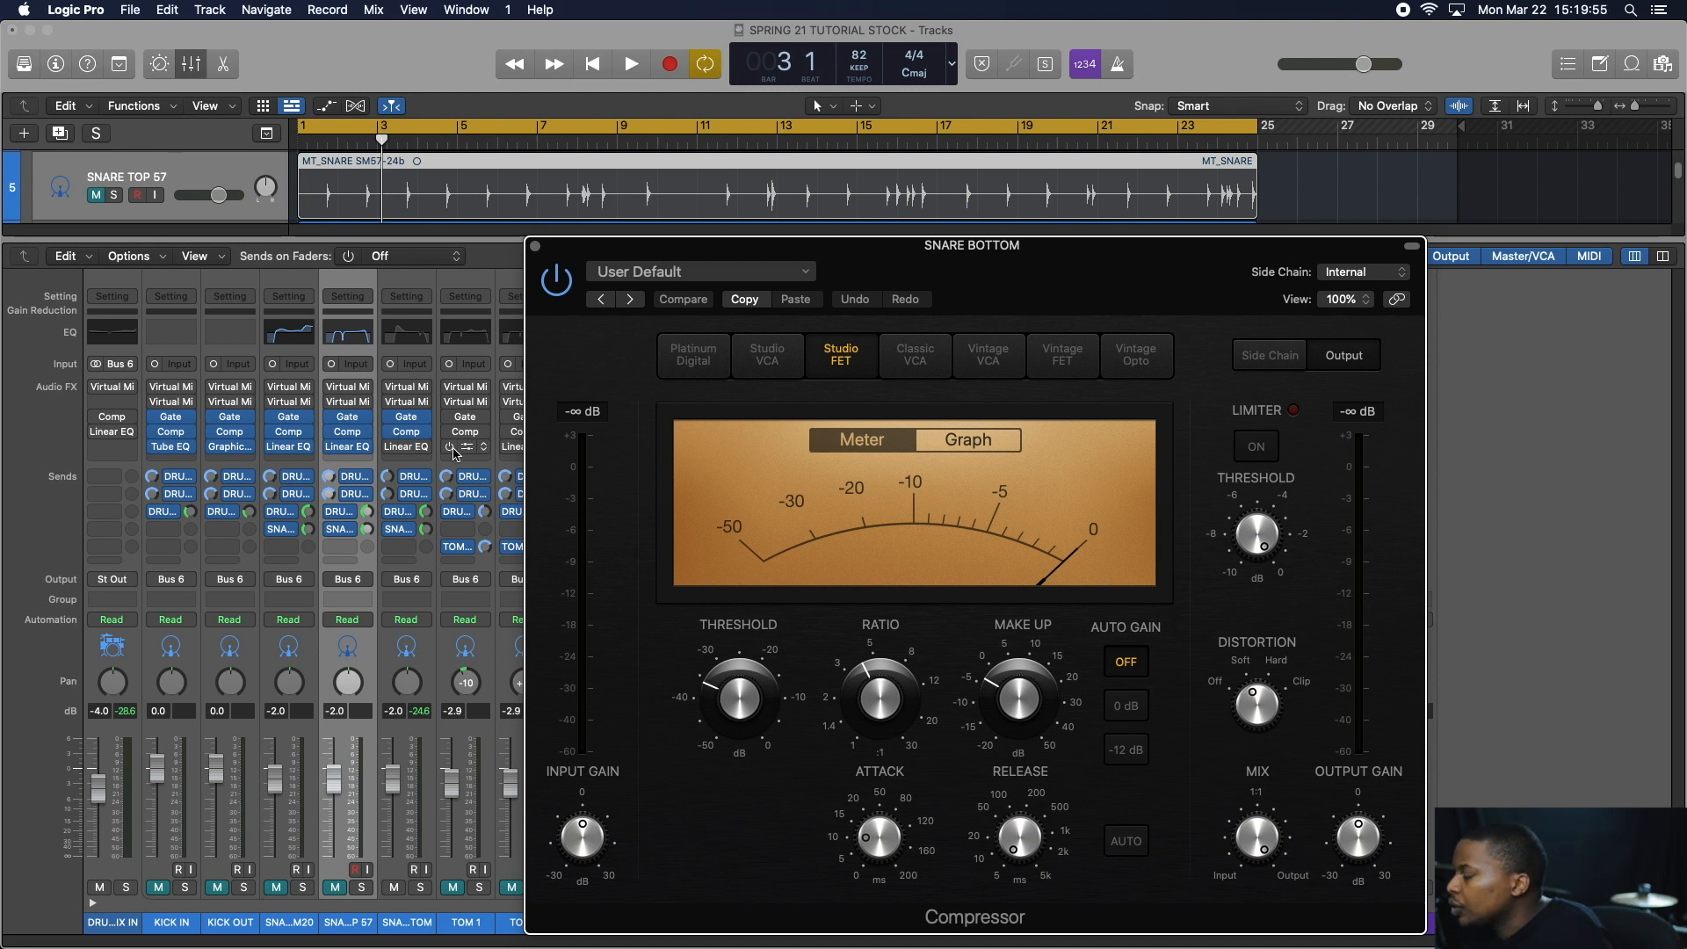
- Enable and open SNARE BOTTOM's Linear Phase EQ, compare it bypassed and active during playback, and stop playback
mouse_move(881, 831)
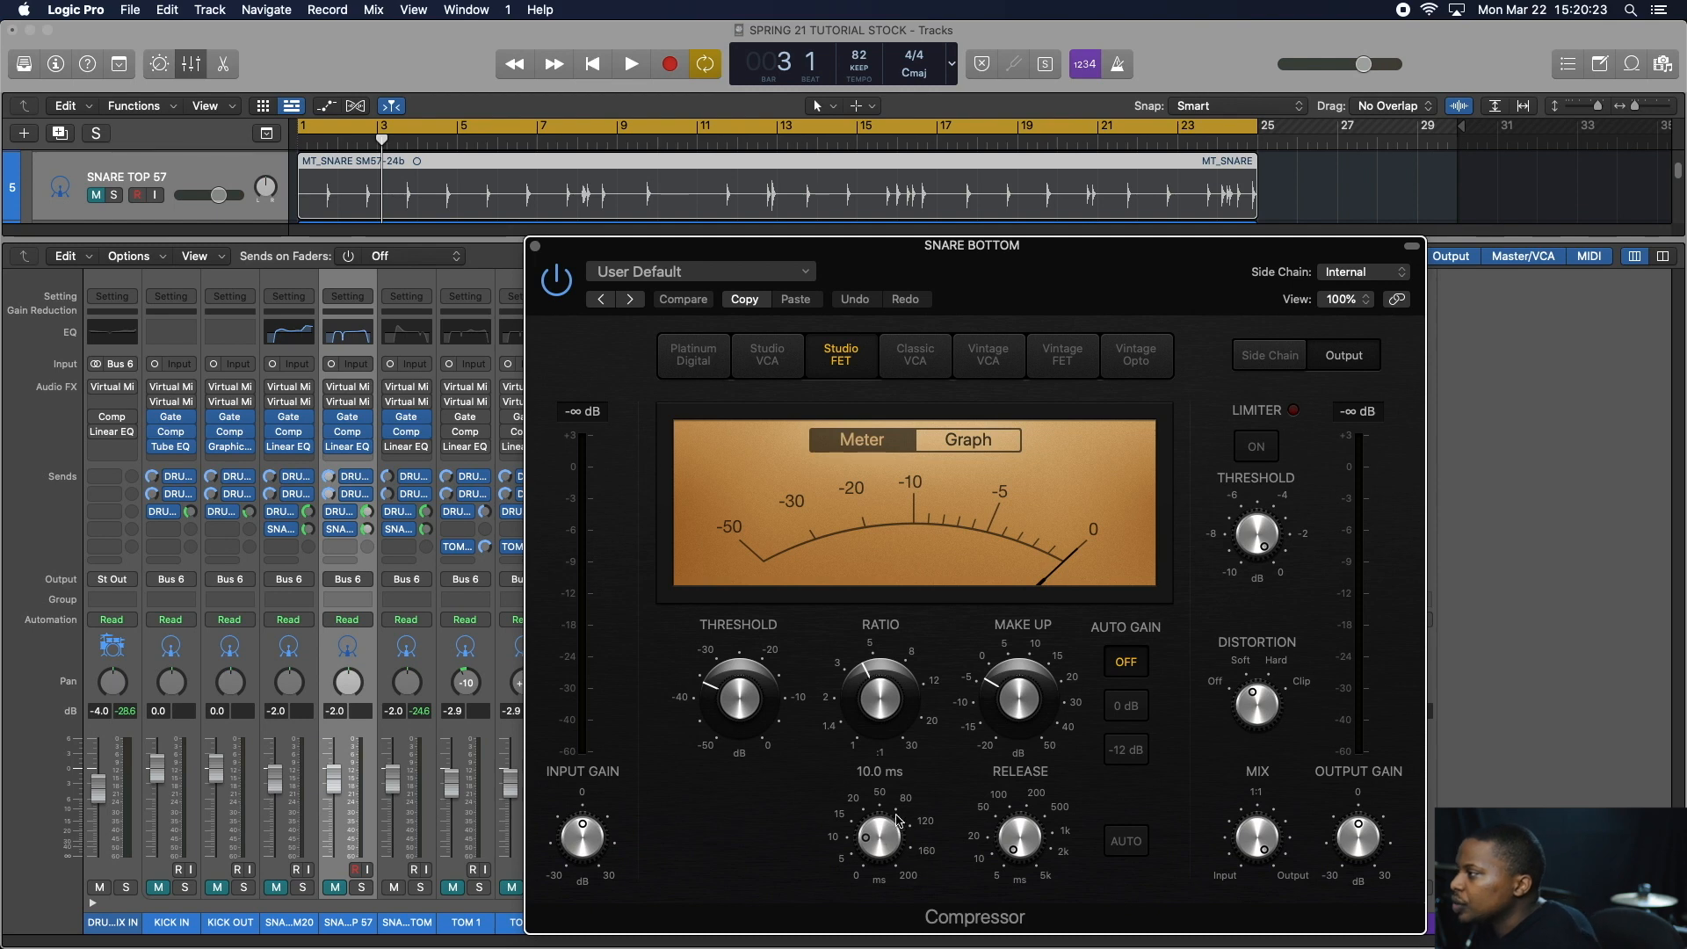
click(400, 447)
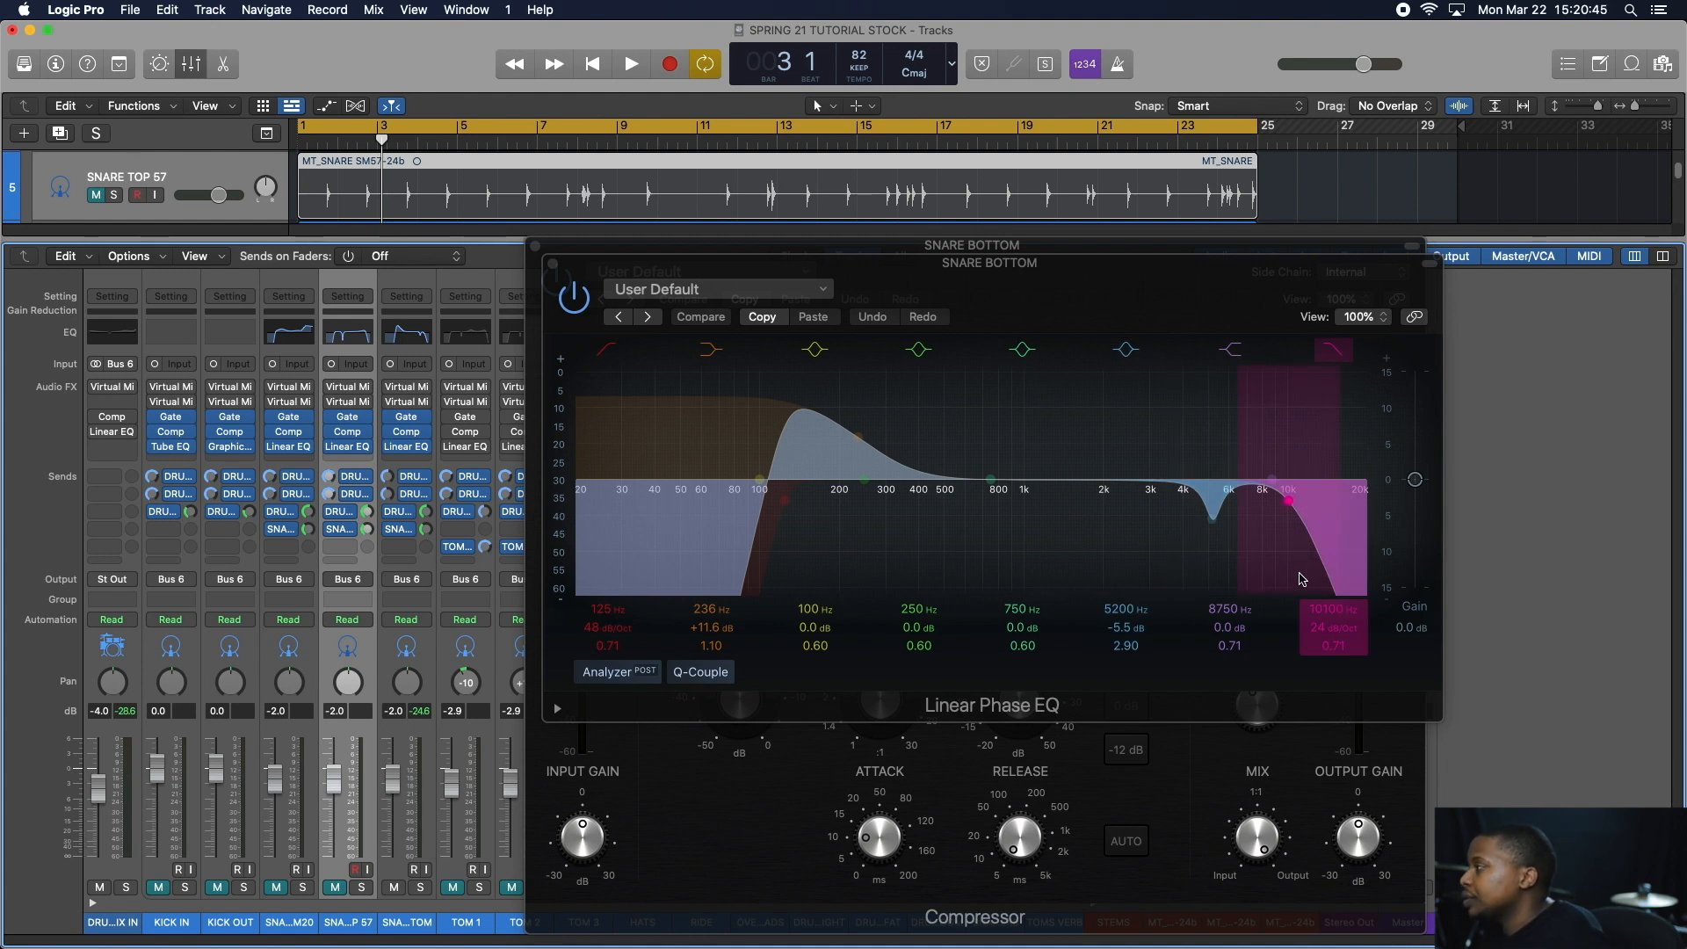
click(575, 297)
key(space)
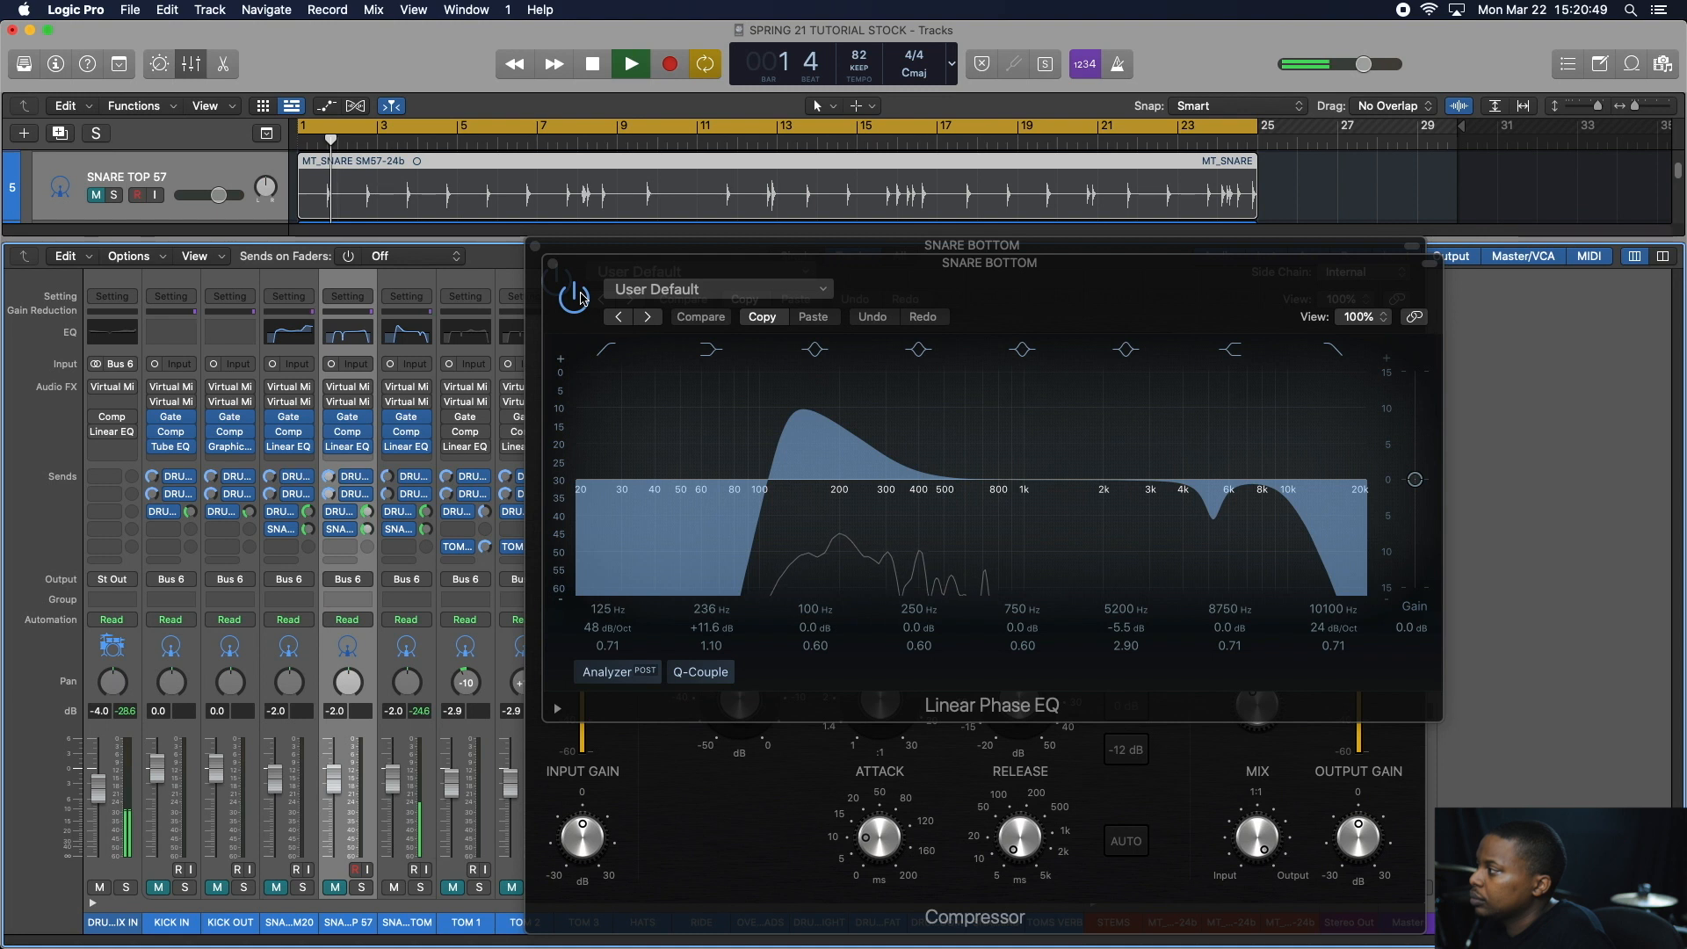
click(576, 297)
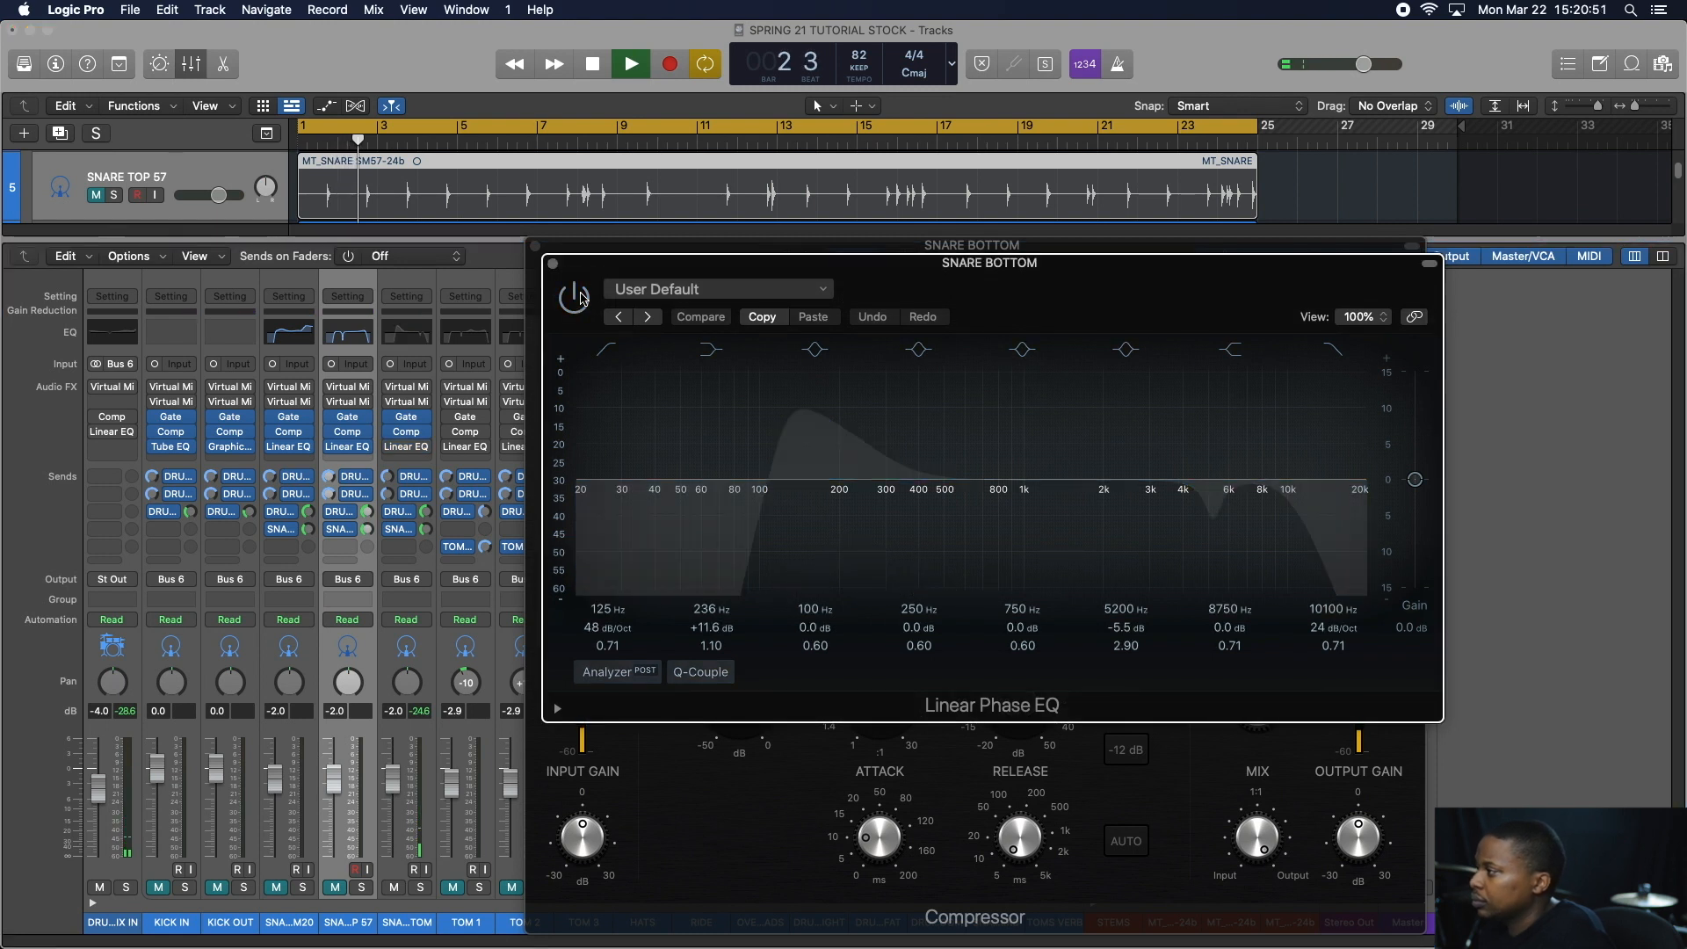
click(576, 297)
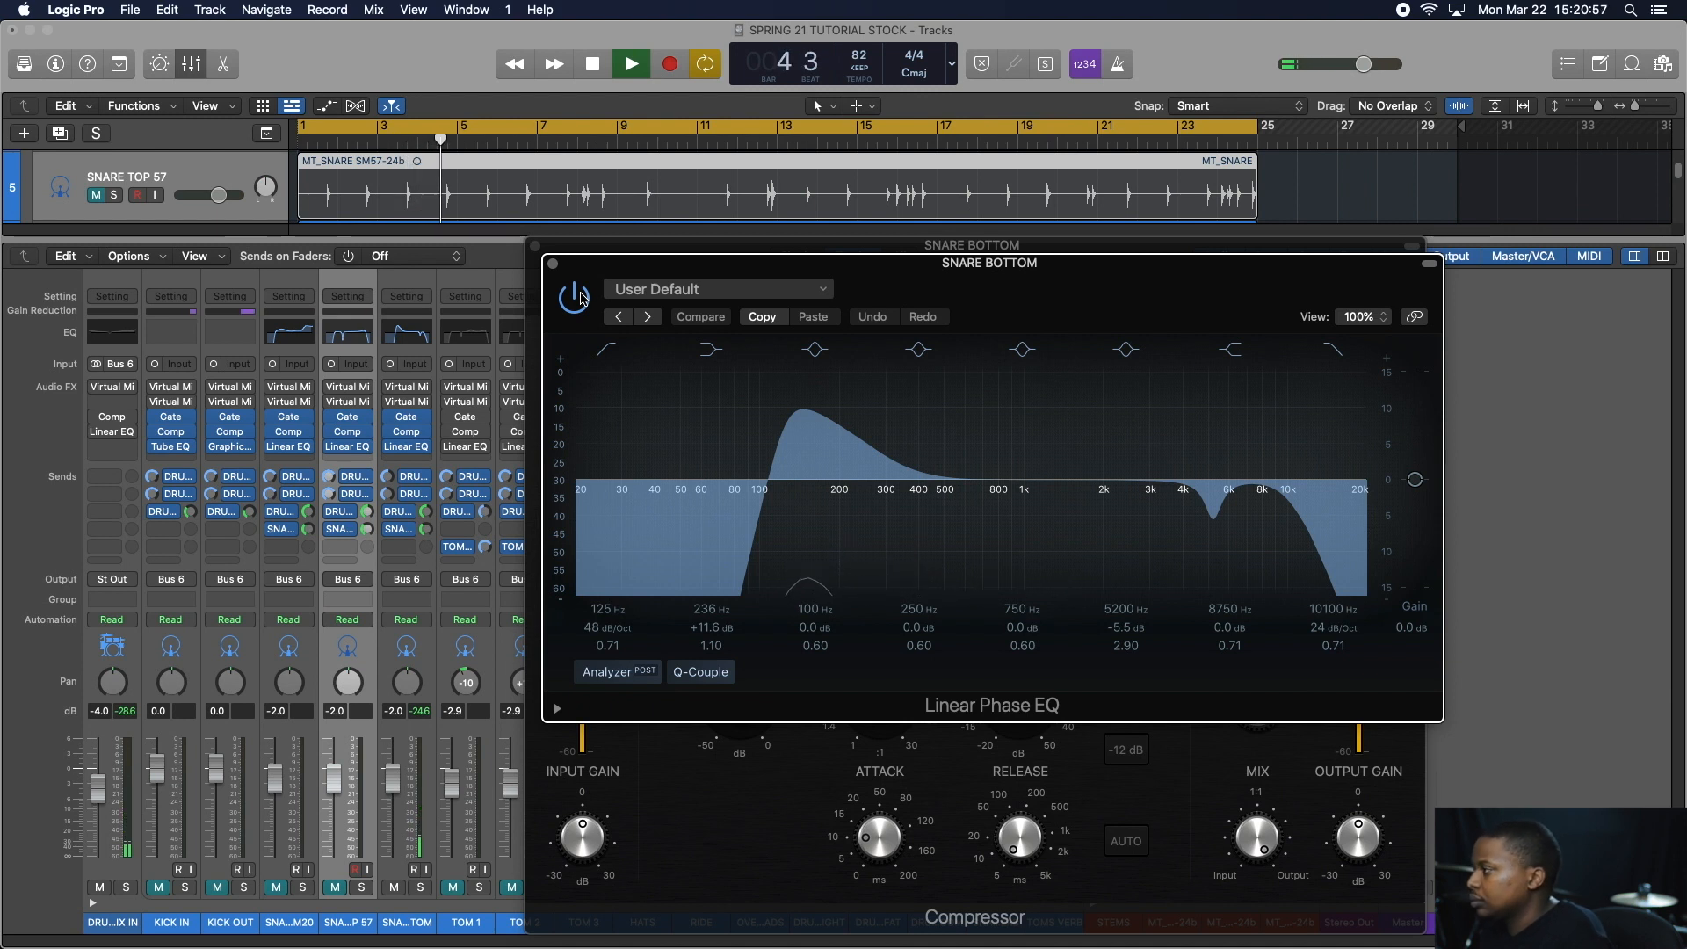
key(space)
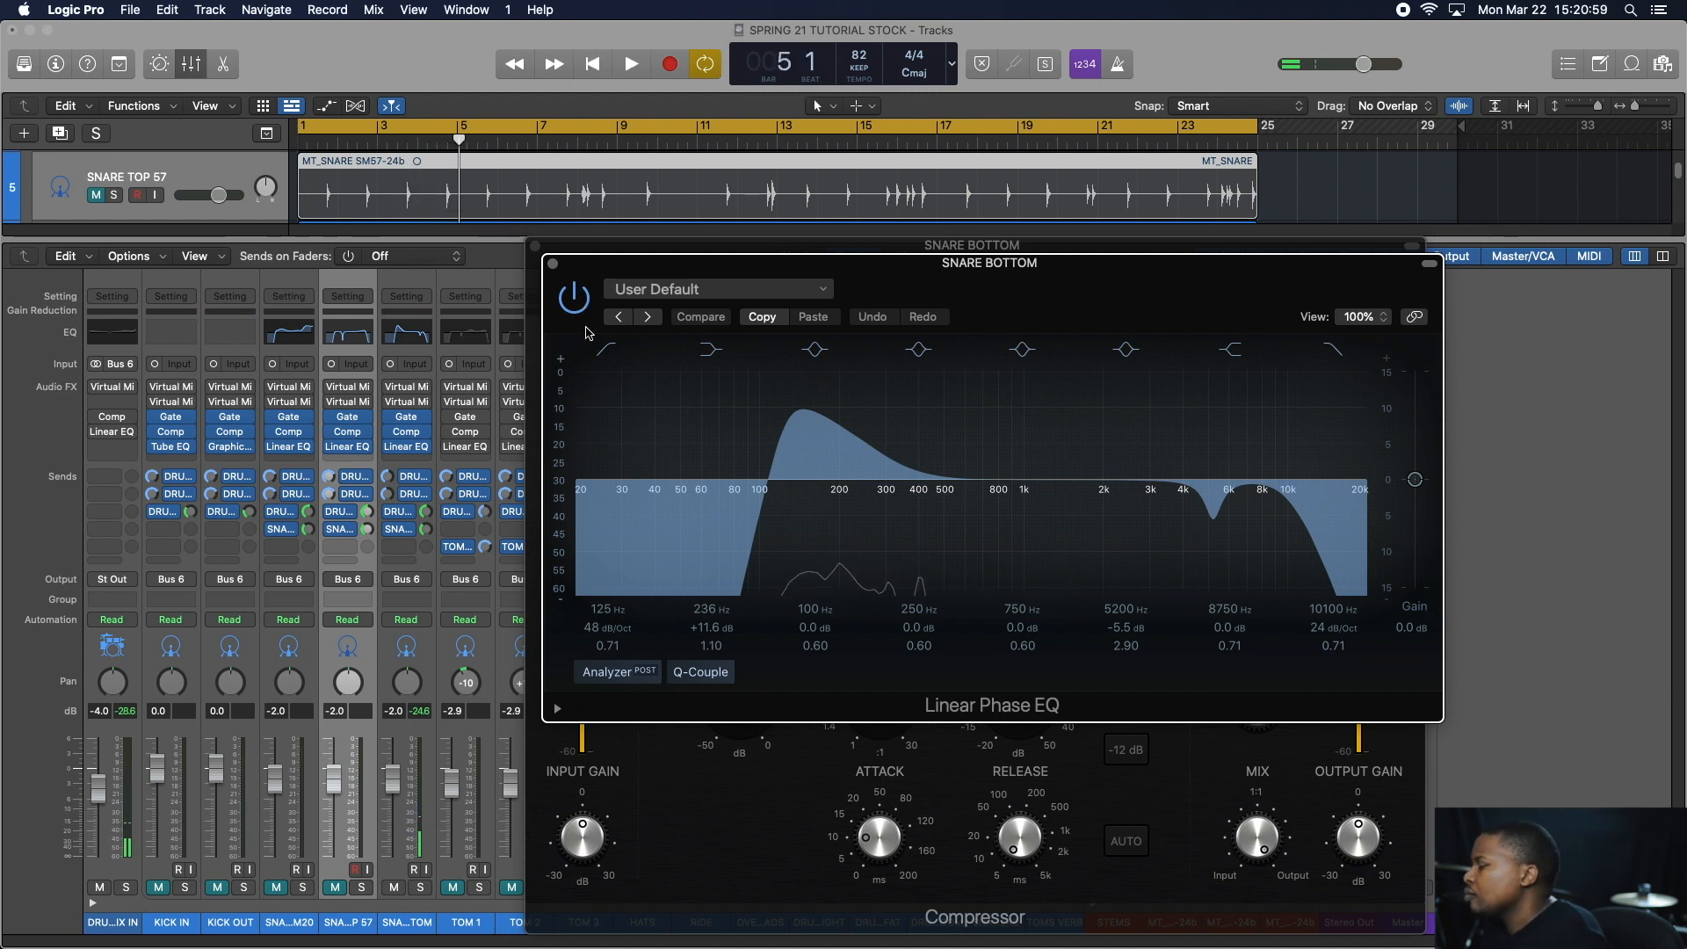
- Unmute SNARE TOP 57 and the M20 snare channel, and play the song from the start
click(334, 888)
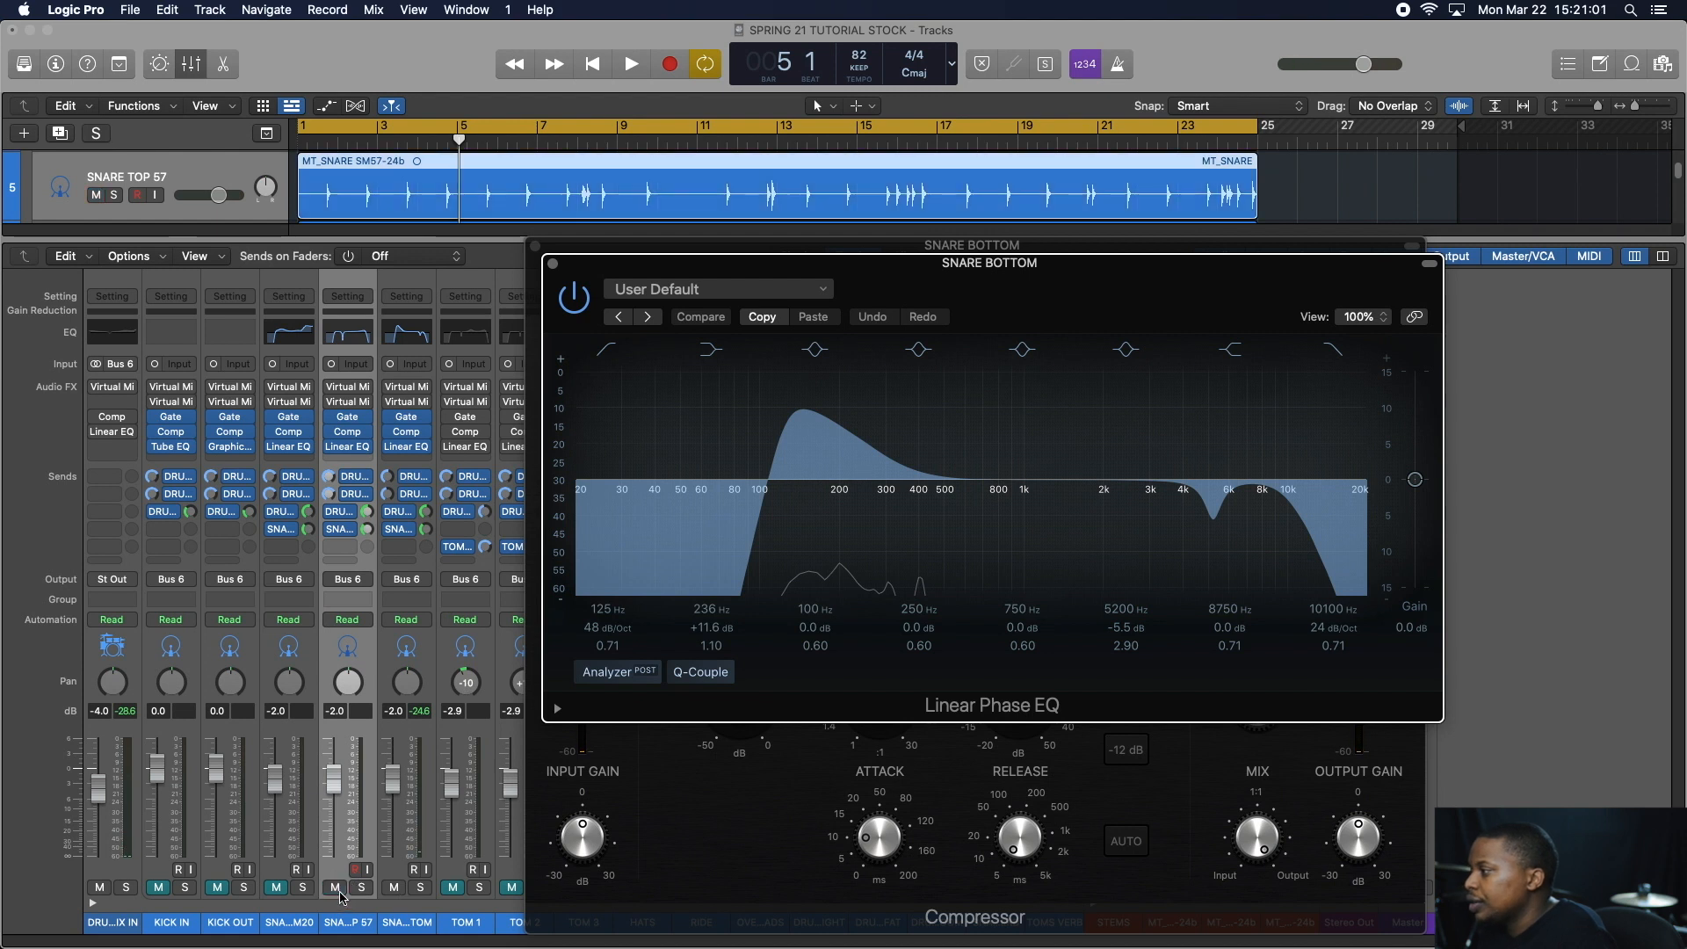
click(276, 887)
key(Return)
key(space)
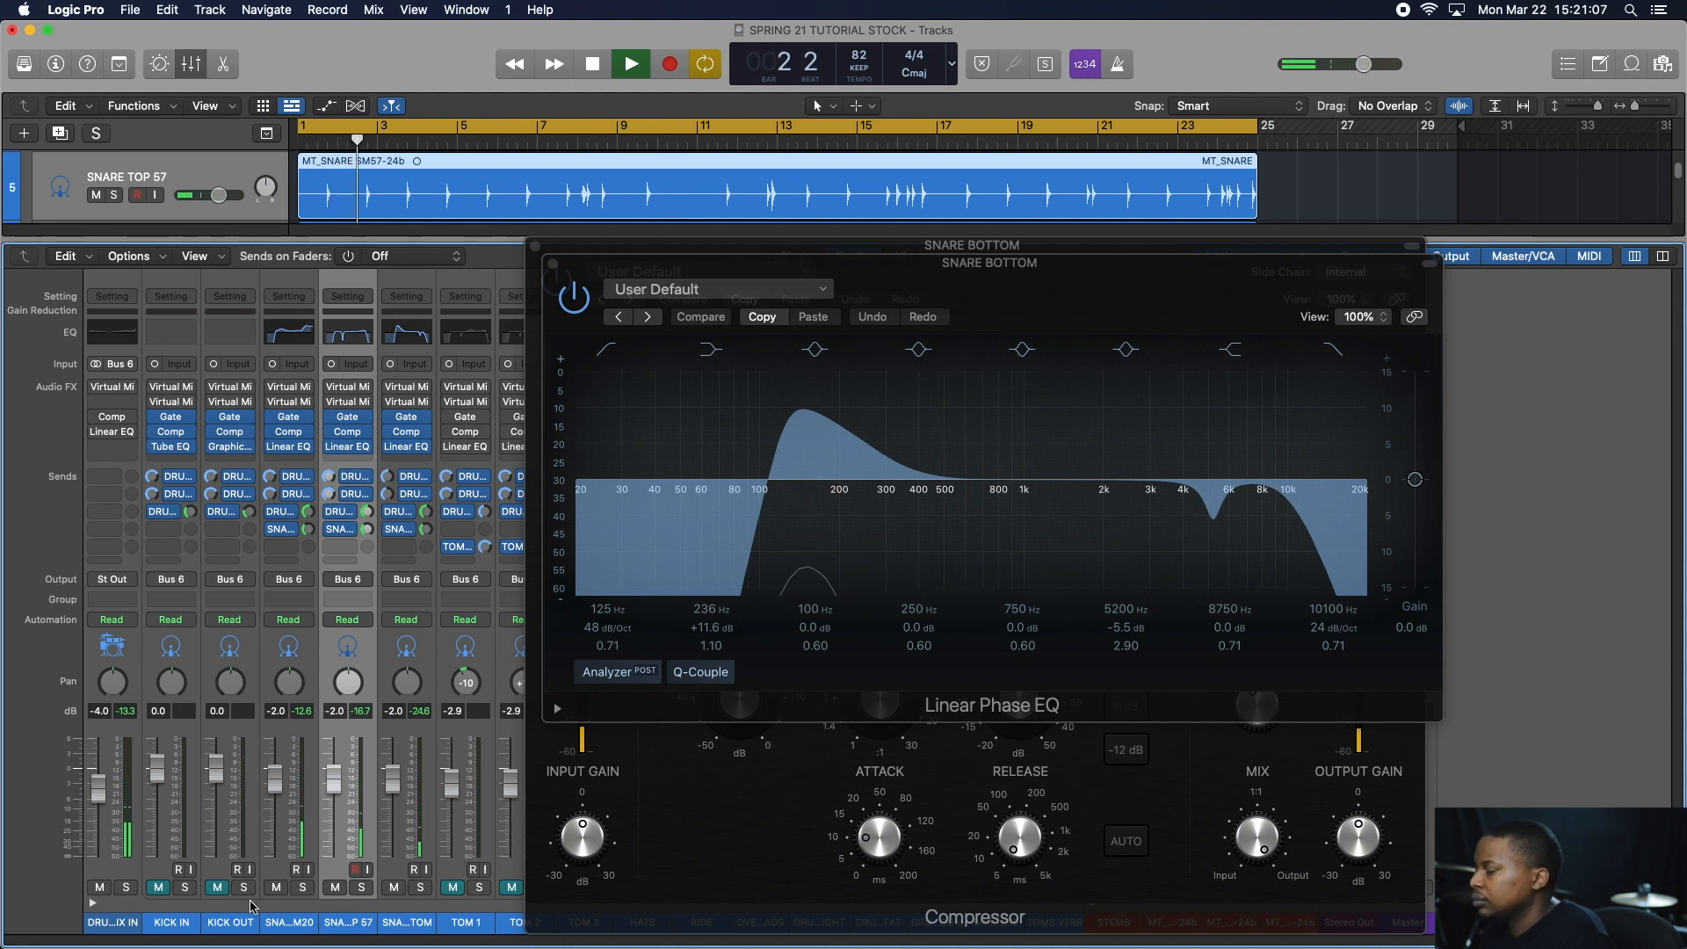
- Unmute KICK IN and KICK OUT during playback, audition them with the snares, and stop playback
click(226, 904)
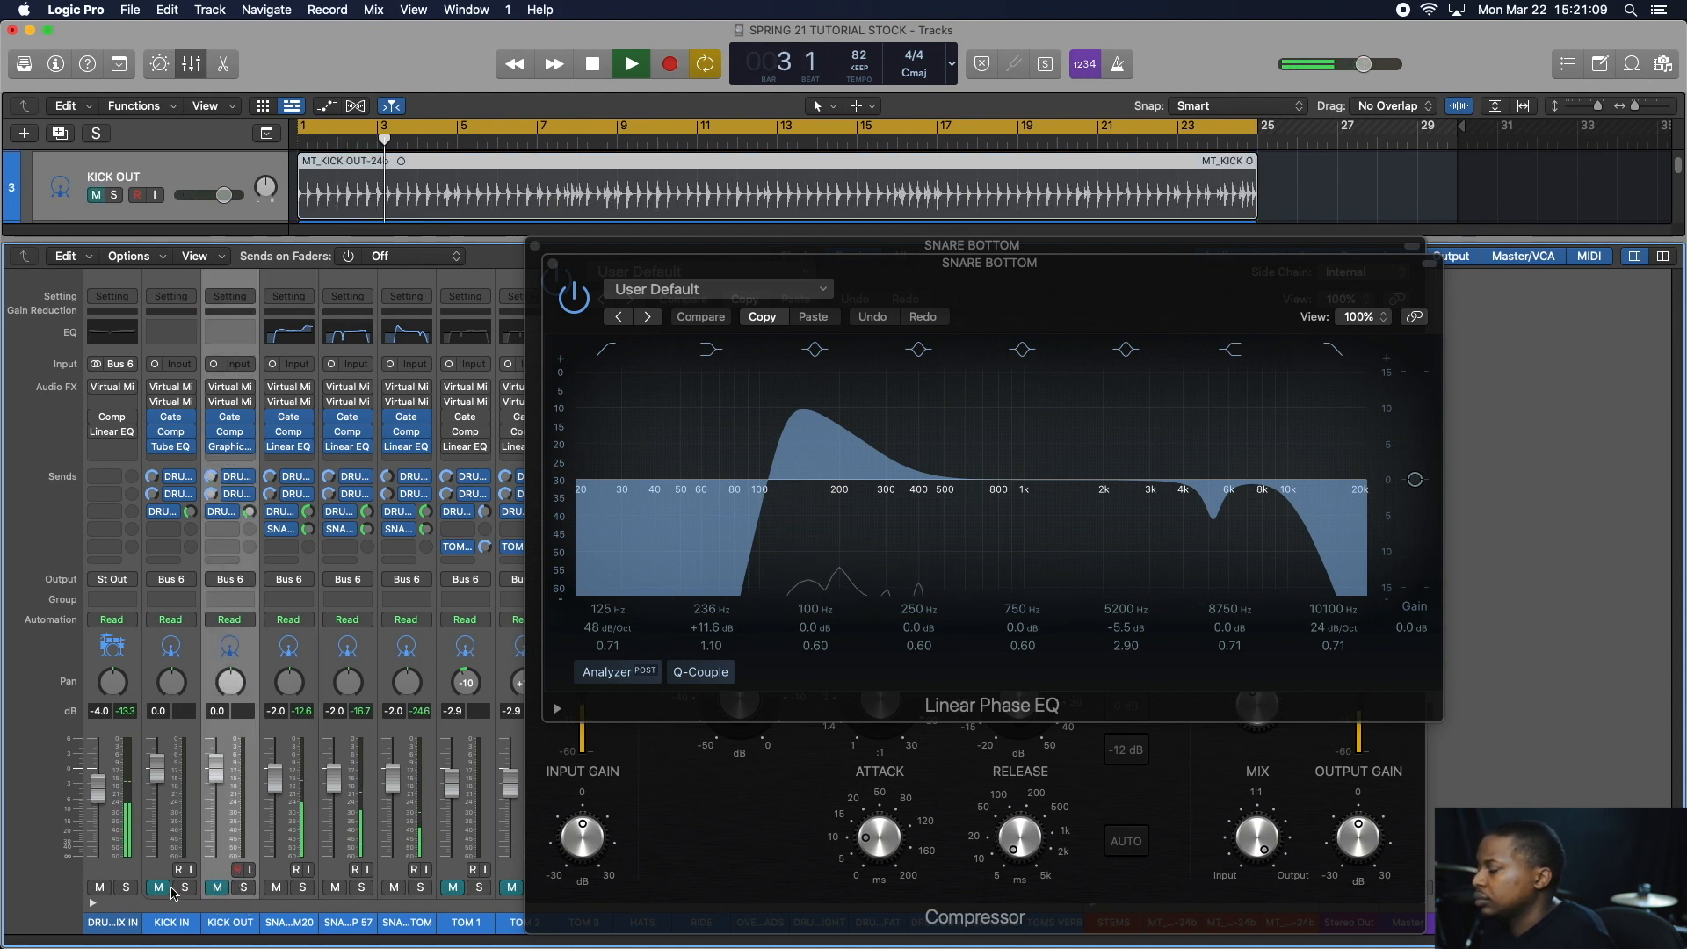
click(167, 910)
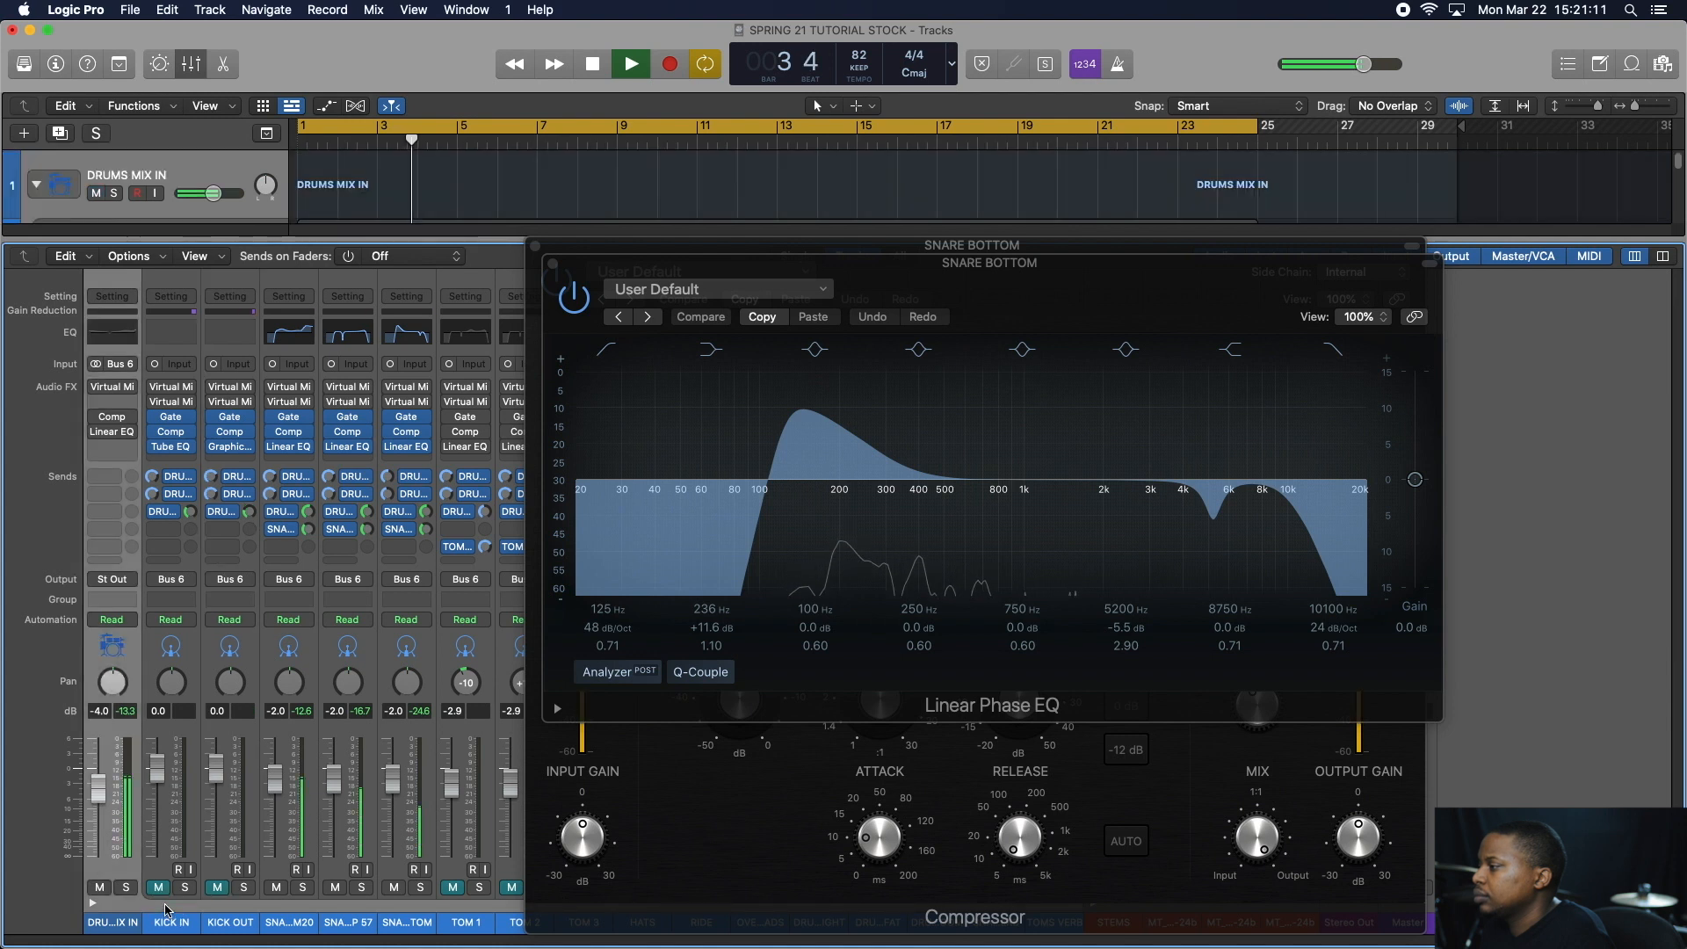
click(160, 888)
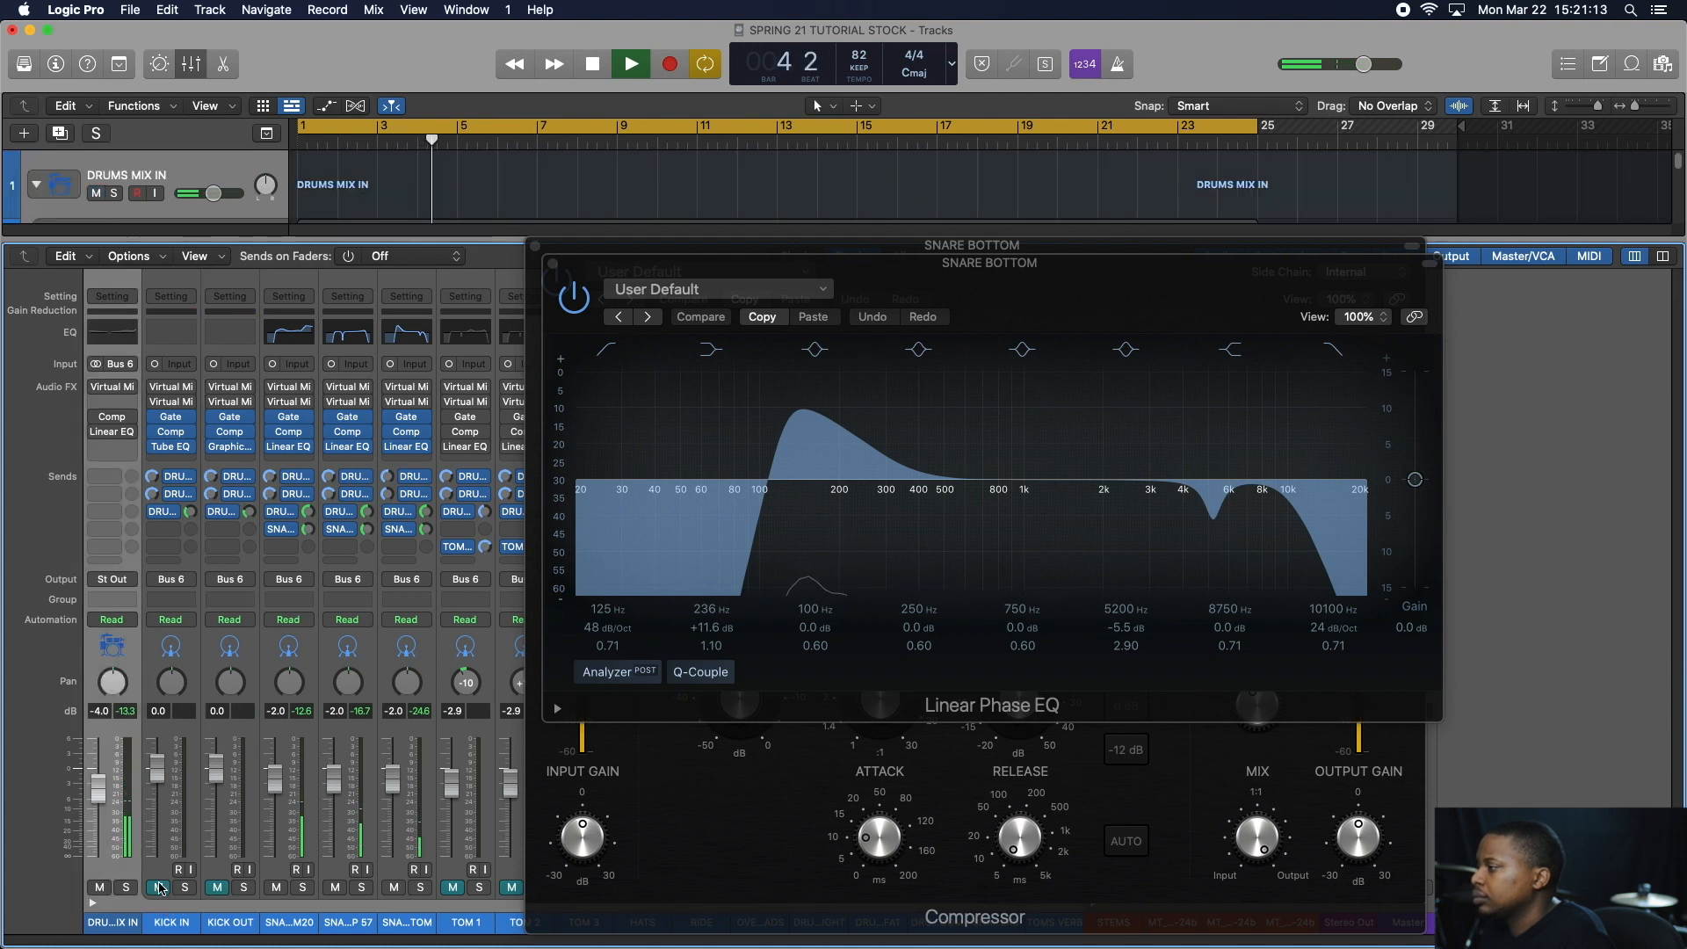
click(218, 888)
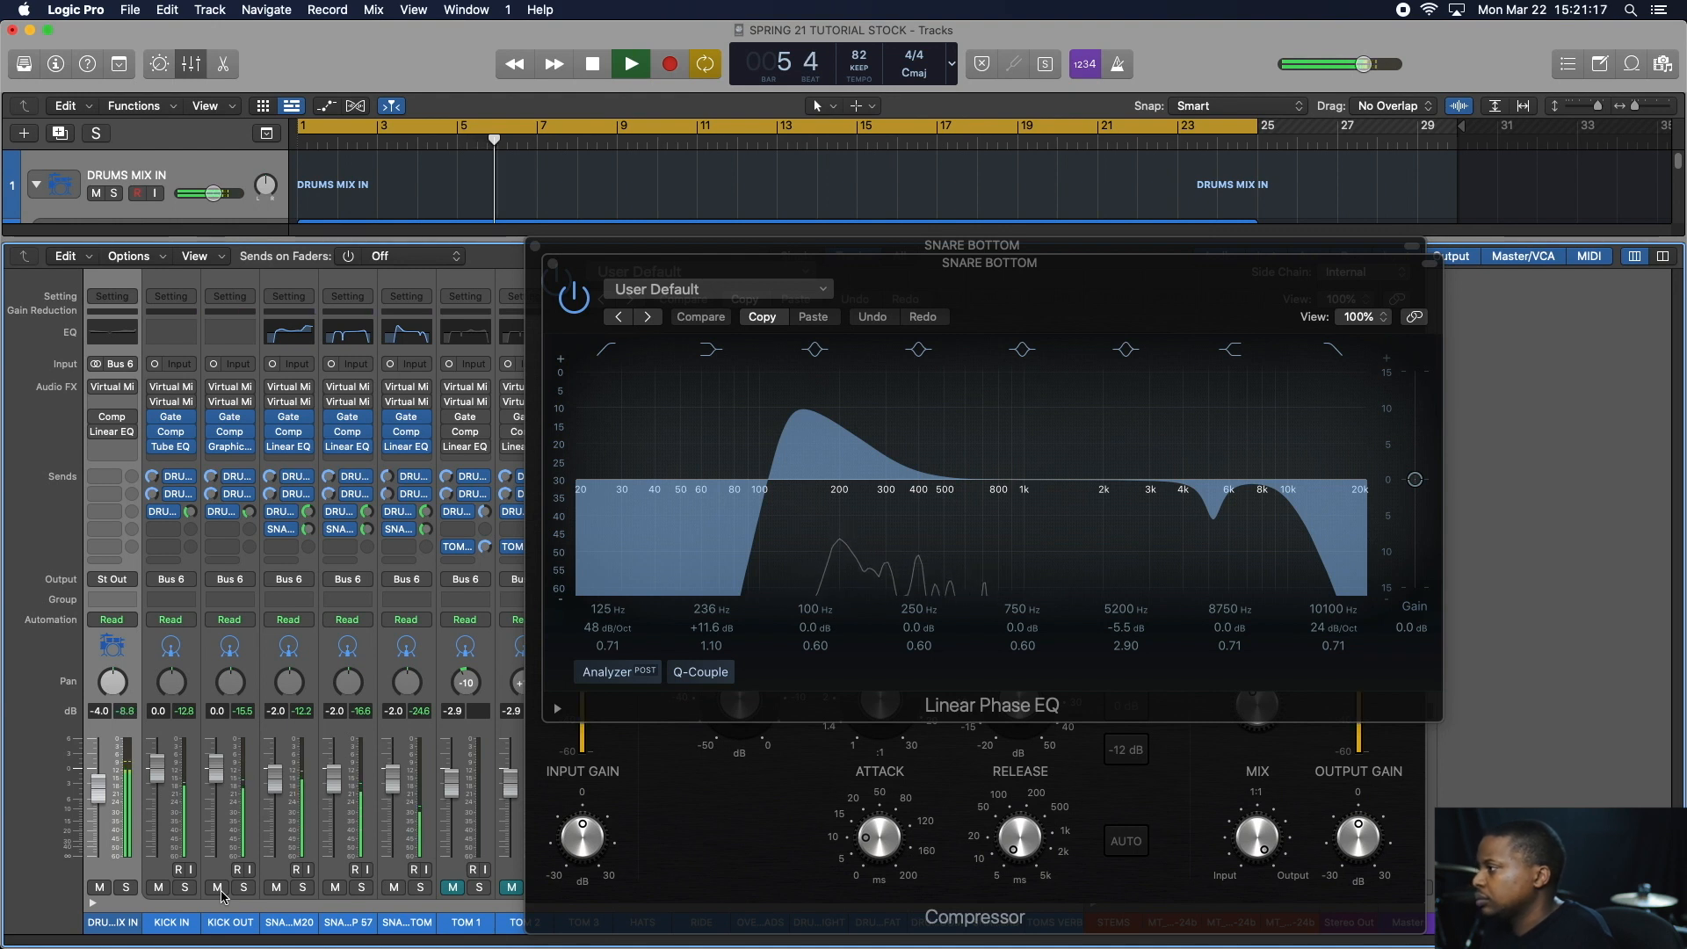
key(space)
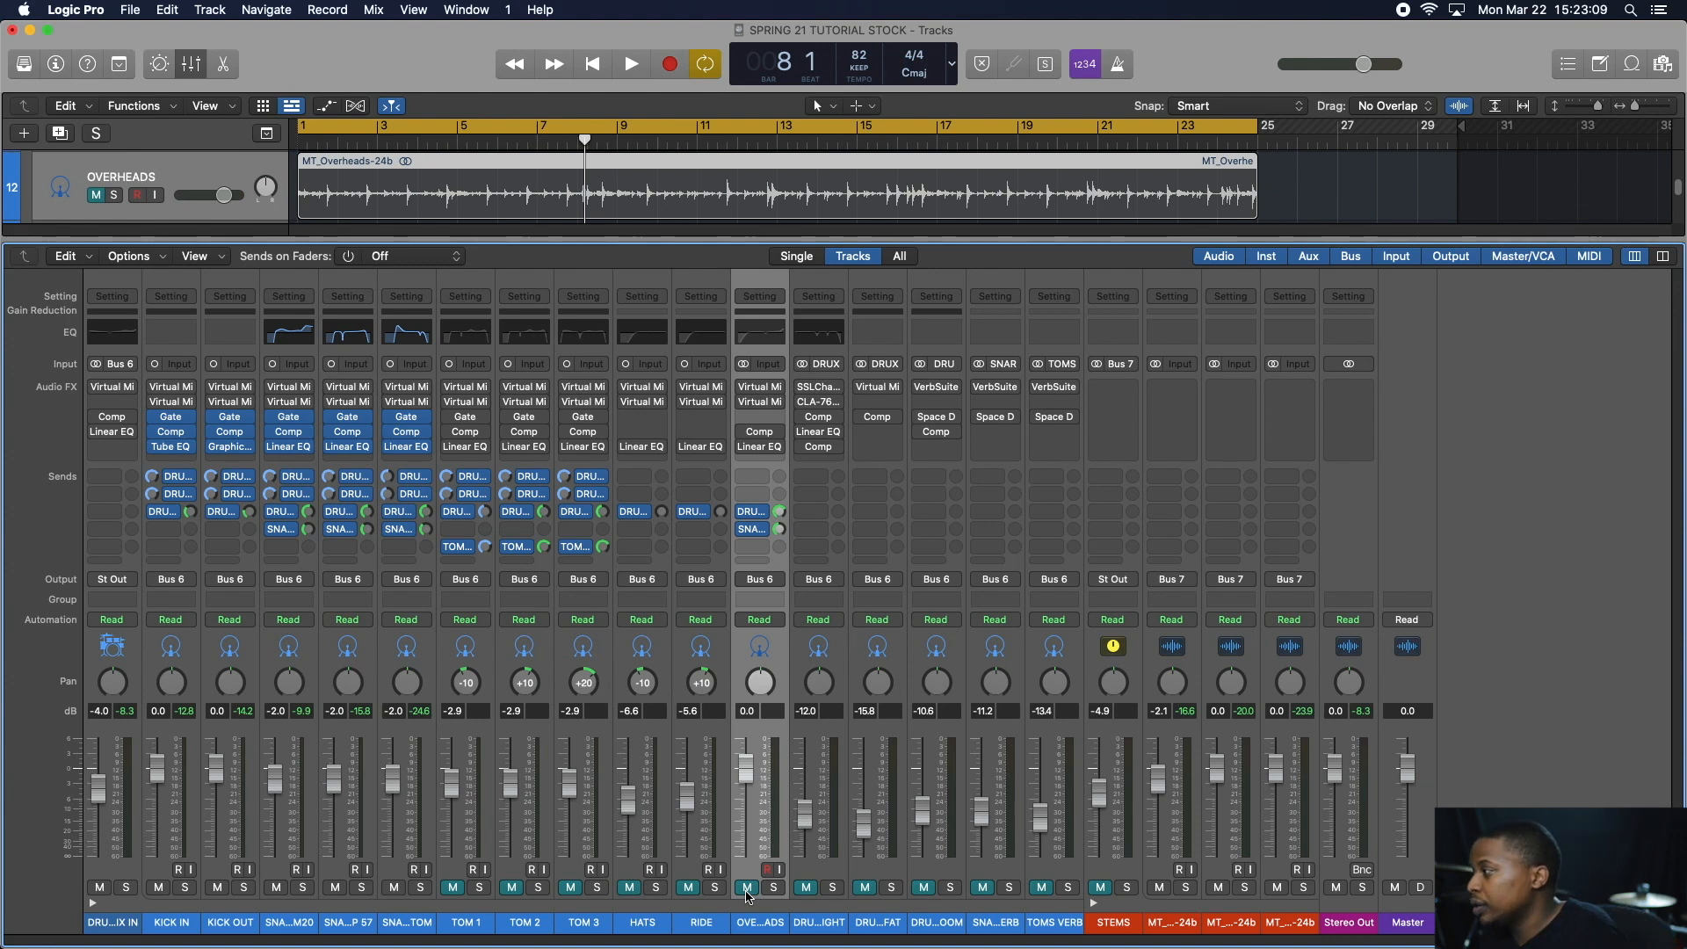
- Unmute and solo OVERHEADS, audition the channel from the start of the song, and stop playback
click(747, 889)
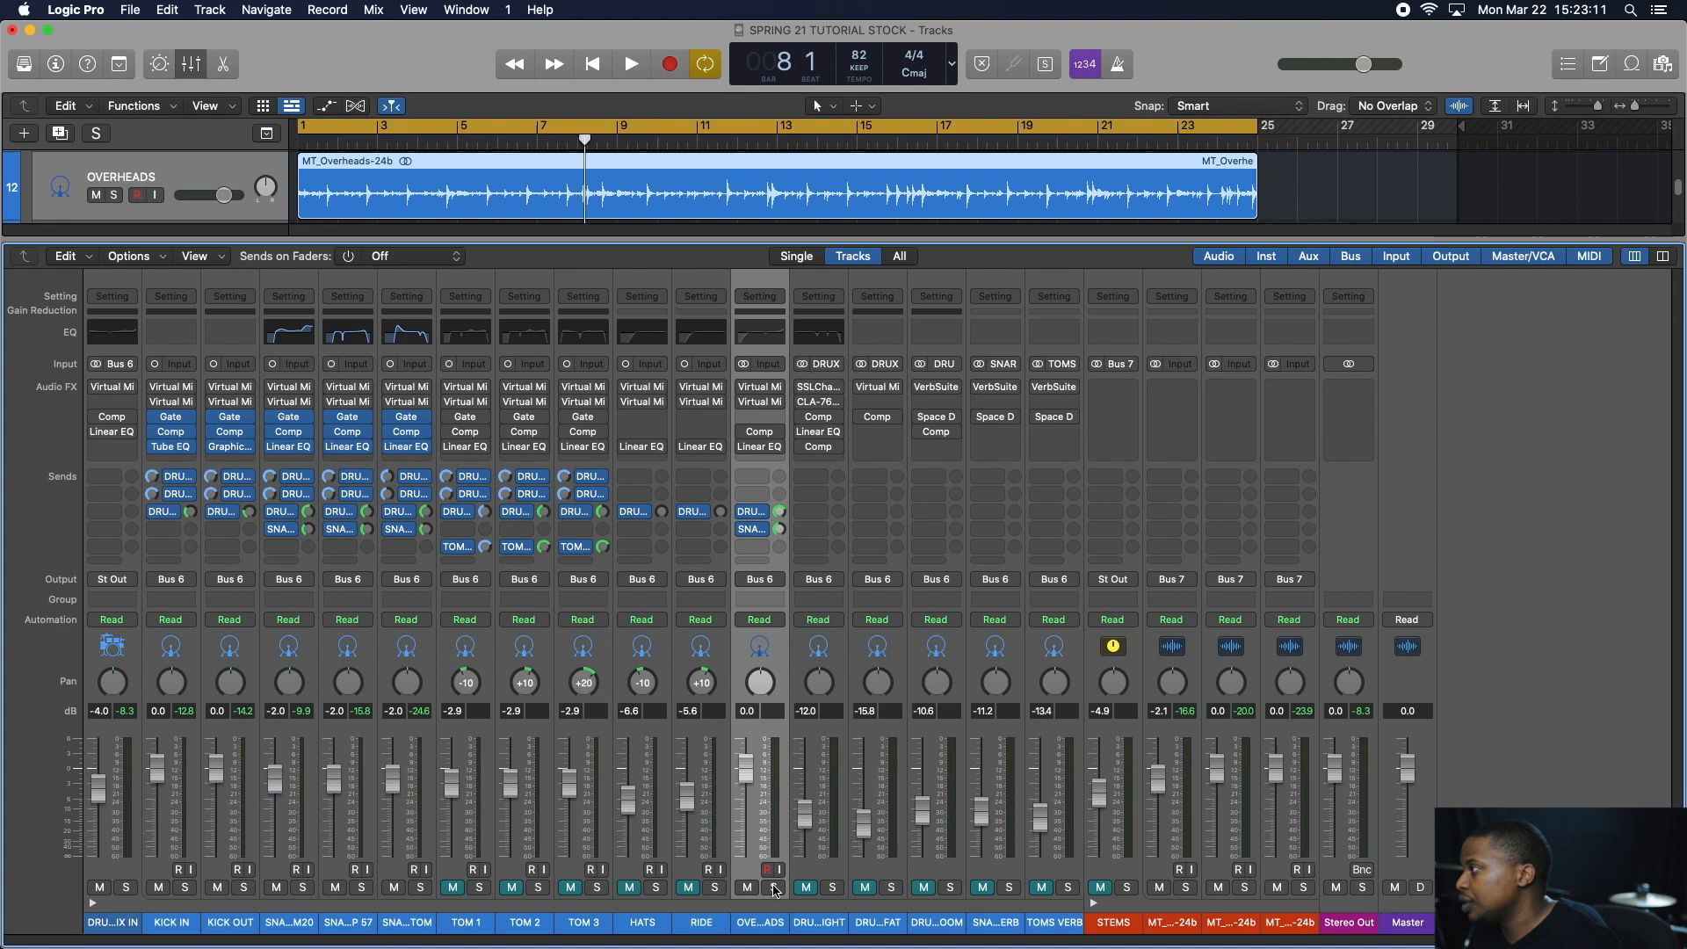
click(774, 889)
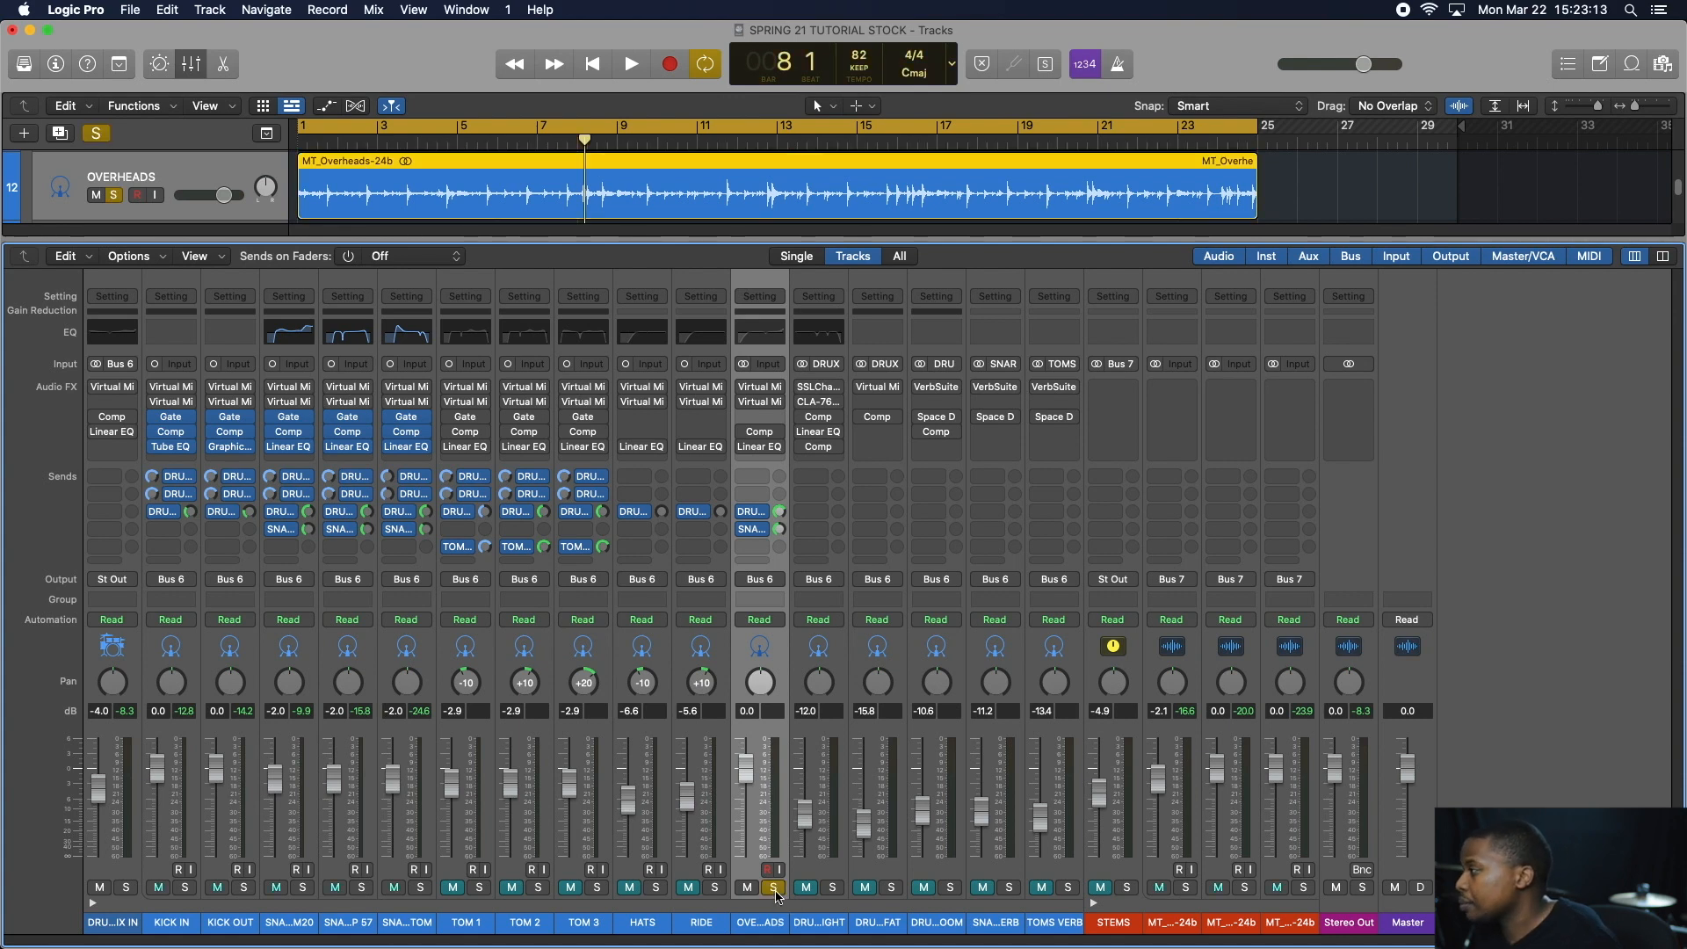
key(Return)
key(space)
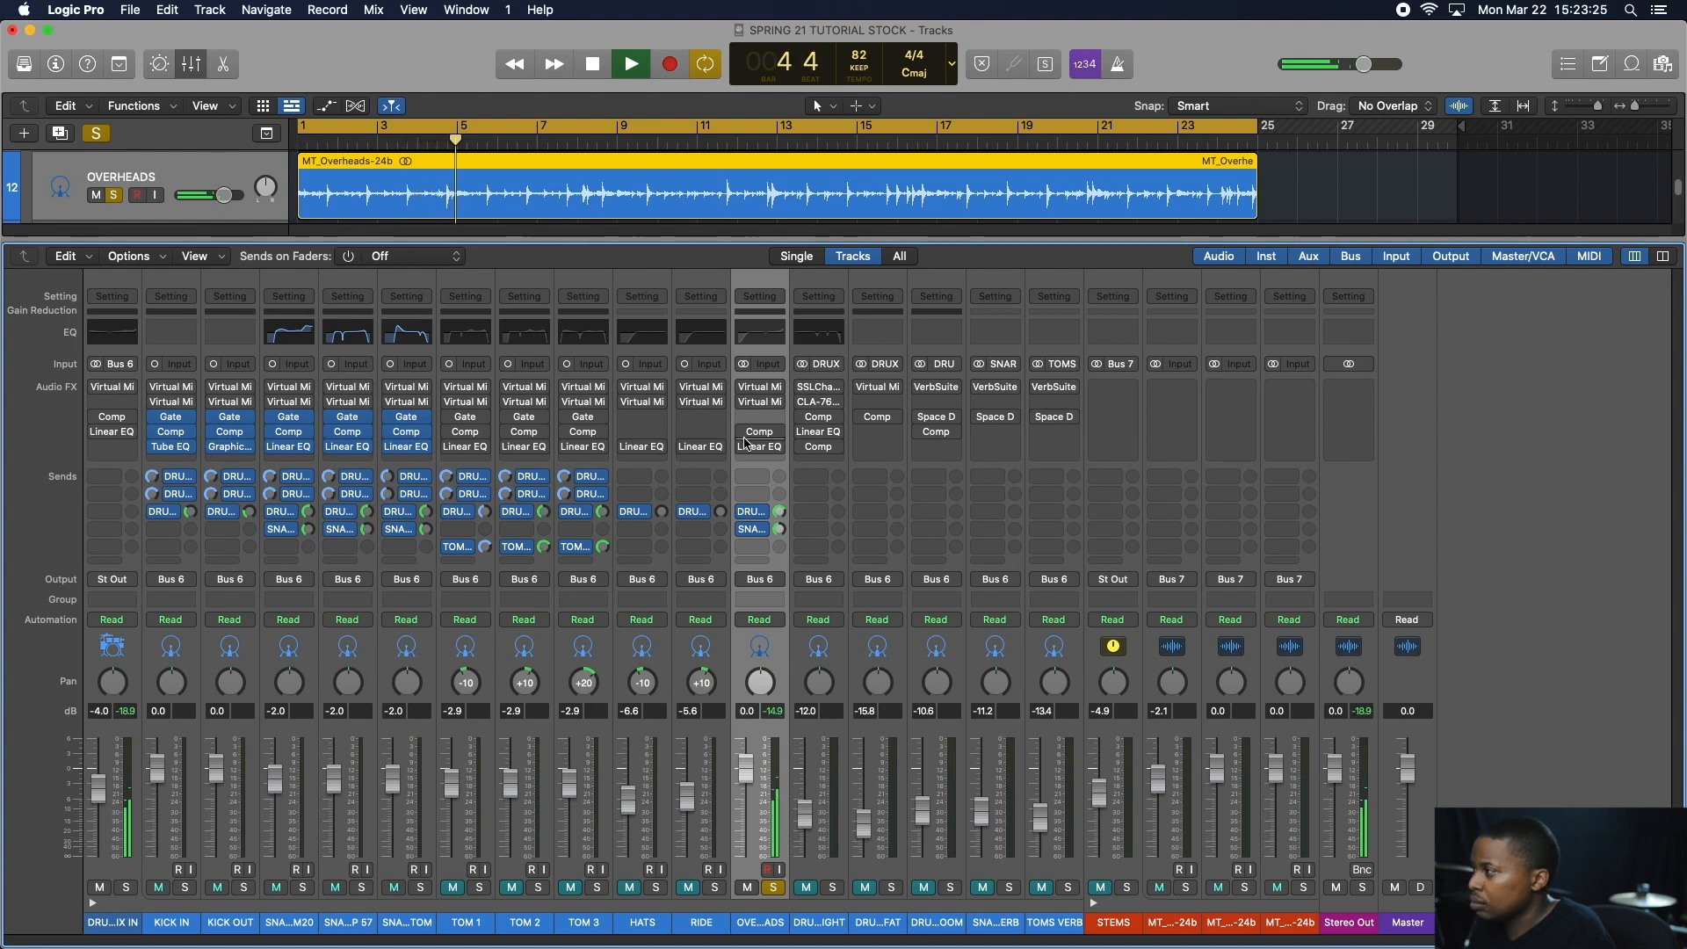
key(space)
- Enable and open the Compressor on OVERHEADS, review its threshold, ratio and make-up settings, and audition it
mouse_move(747, 436)
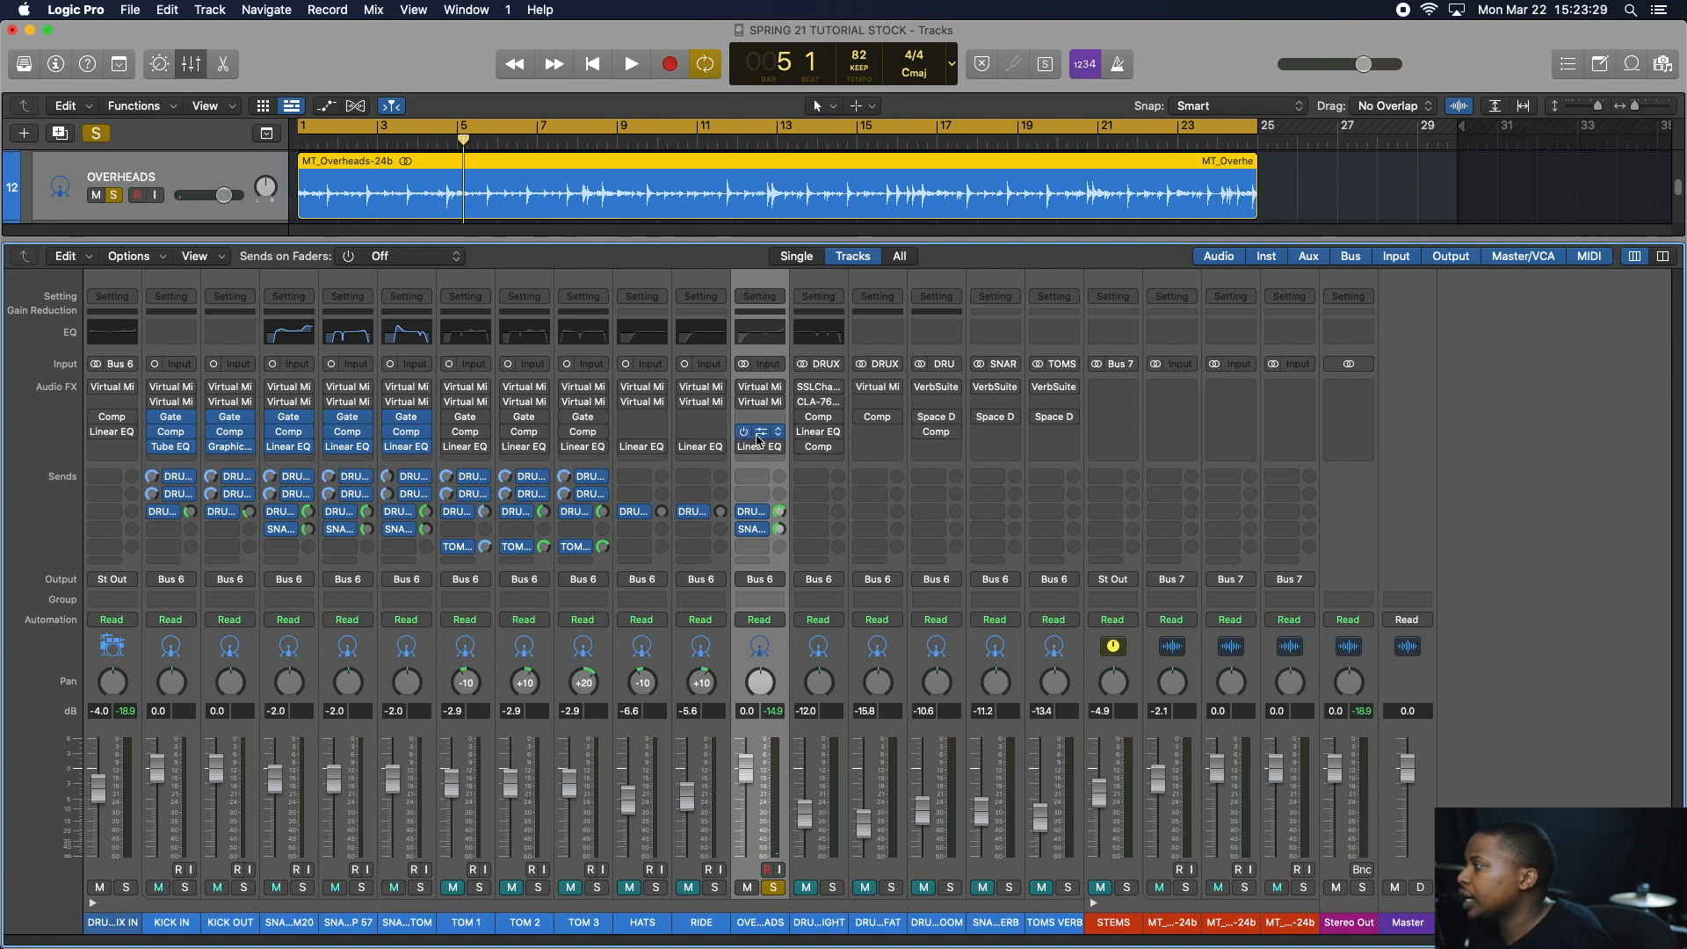
click(764, 439)
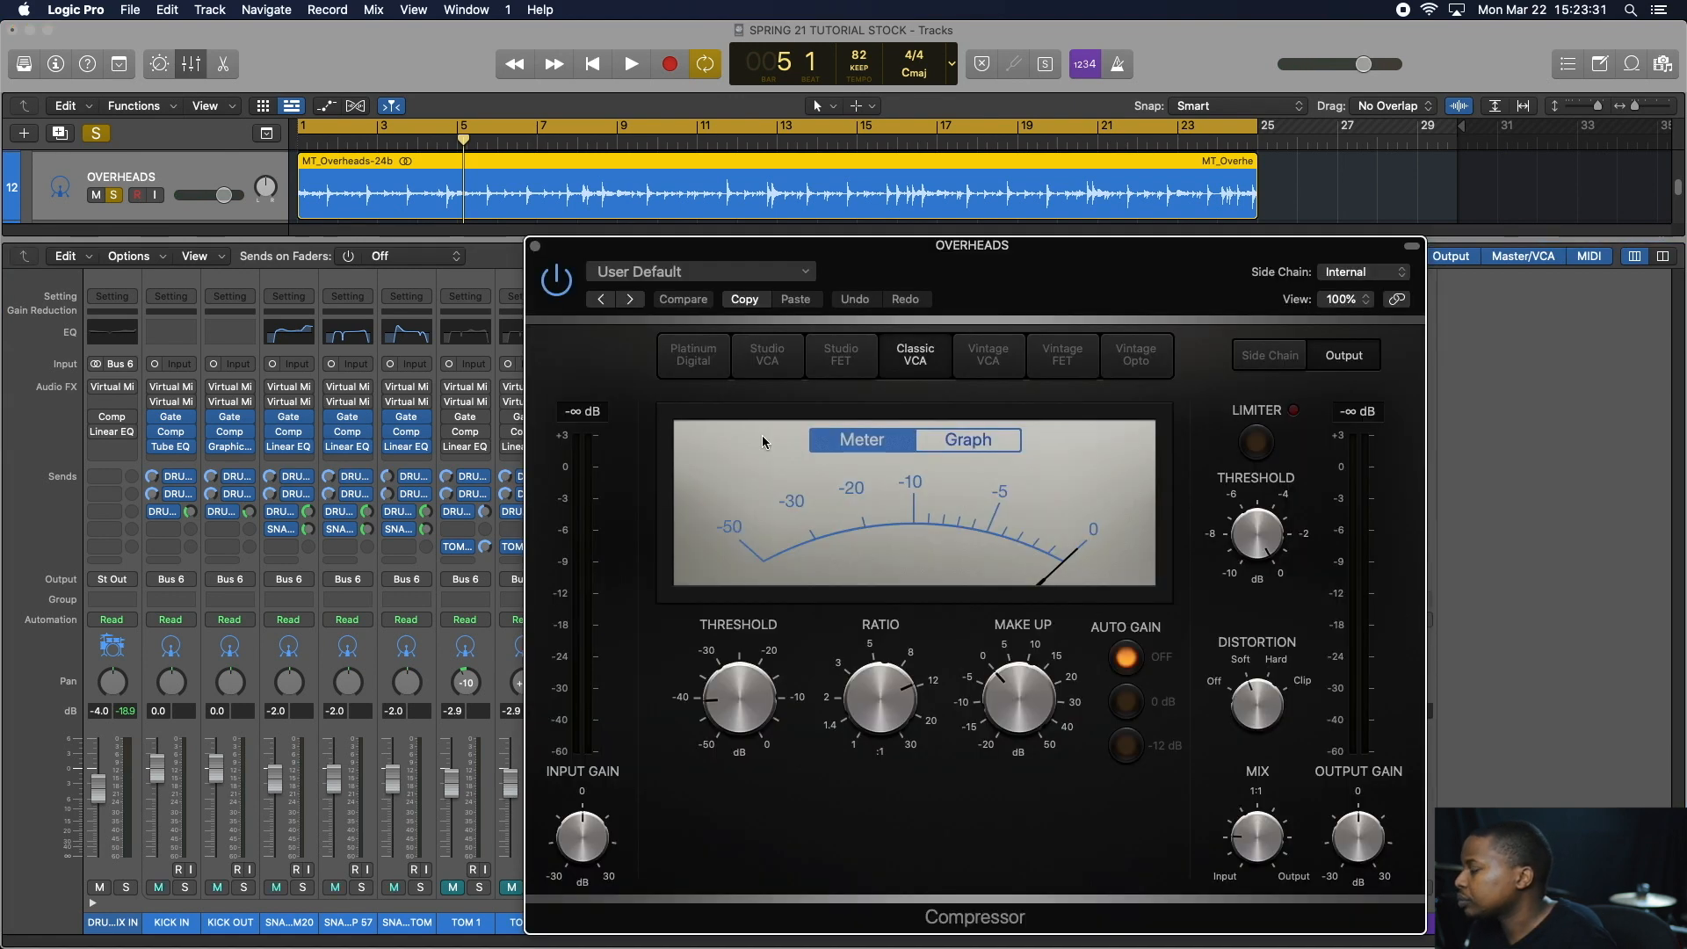
mouse_move(762, 701)
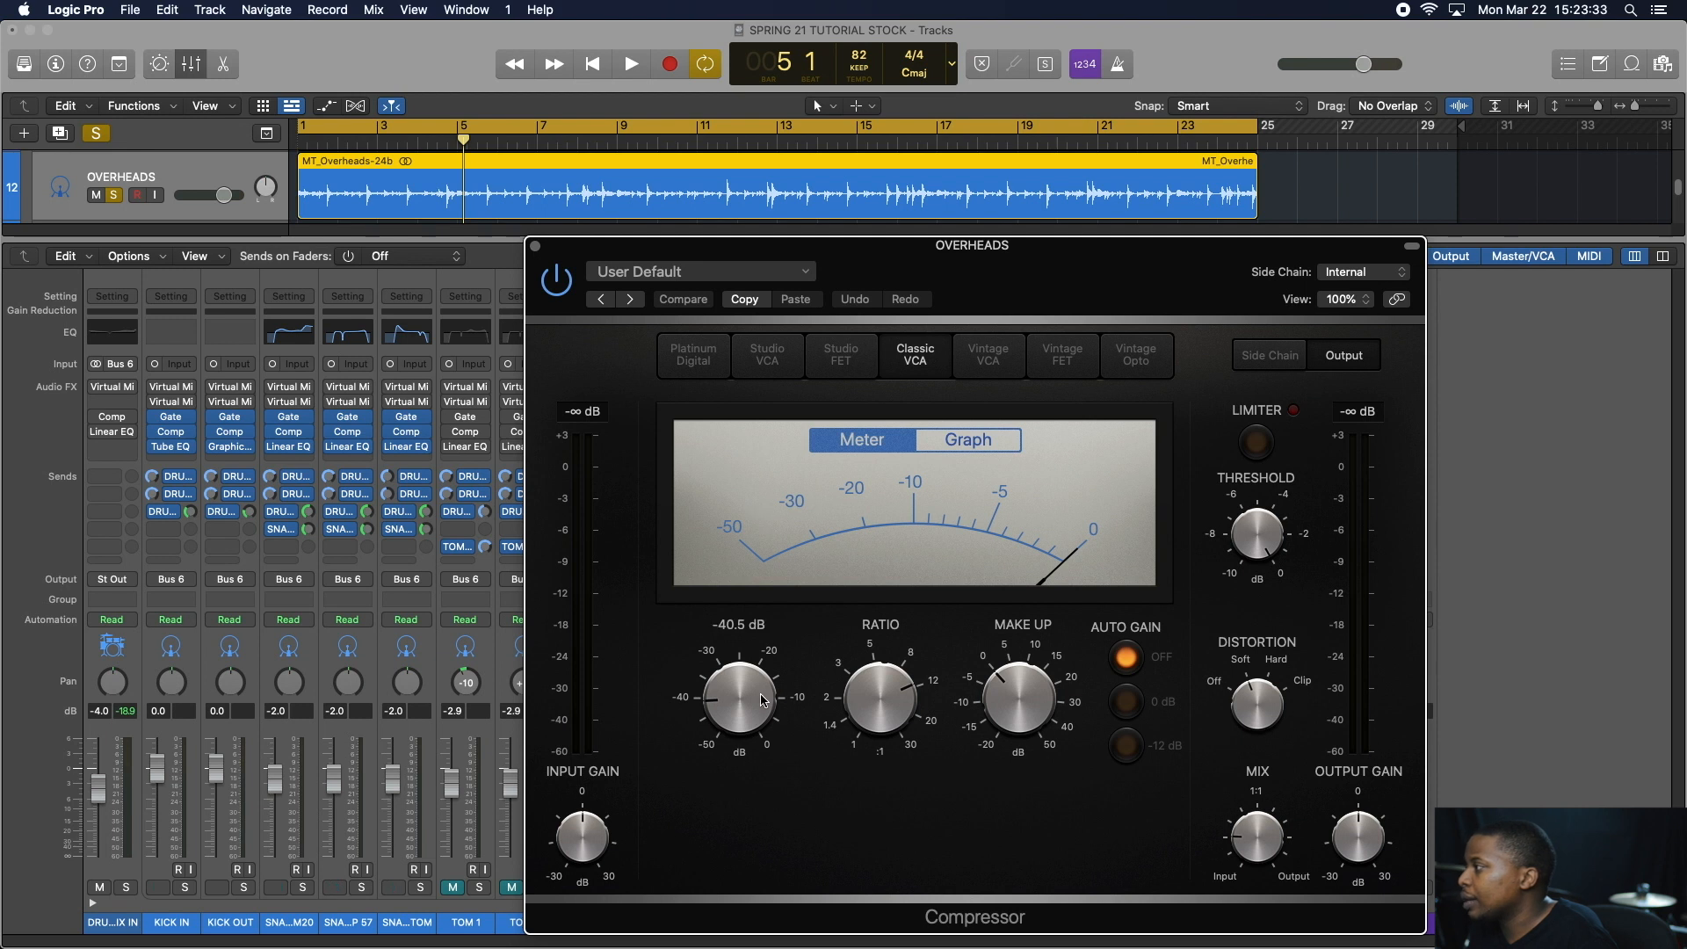
mouse_move(874, 715)
mouse_move(1005, 714)
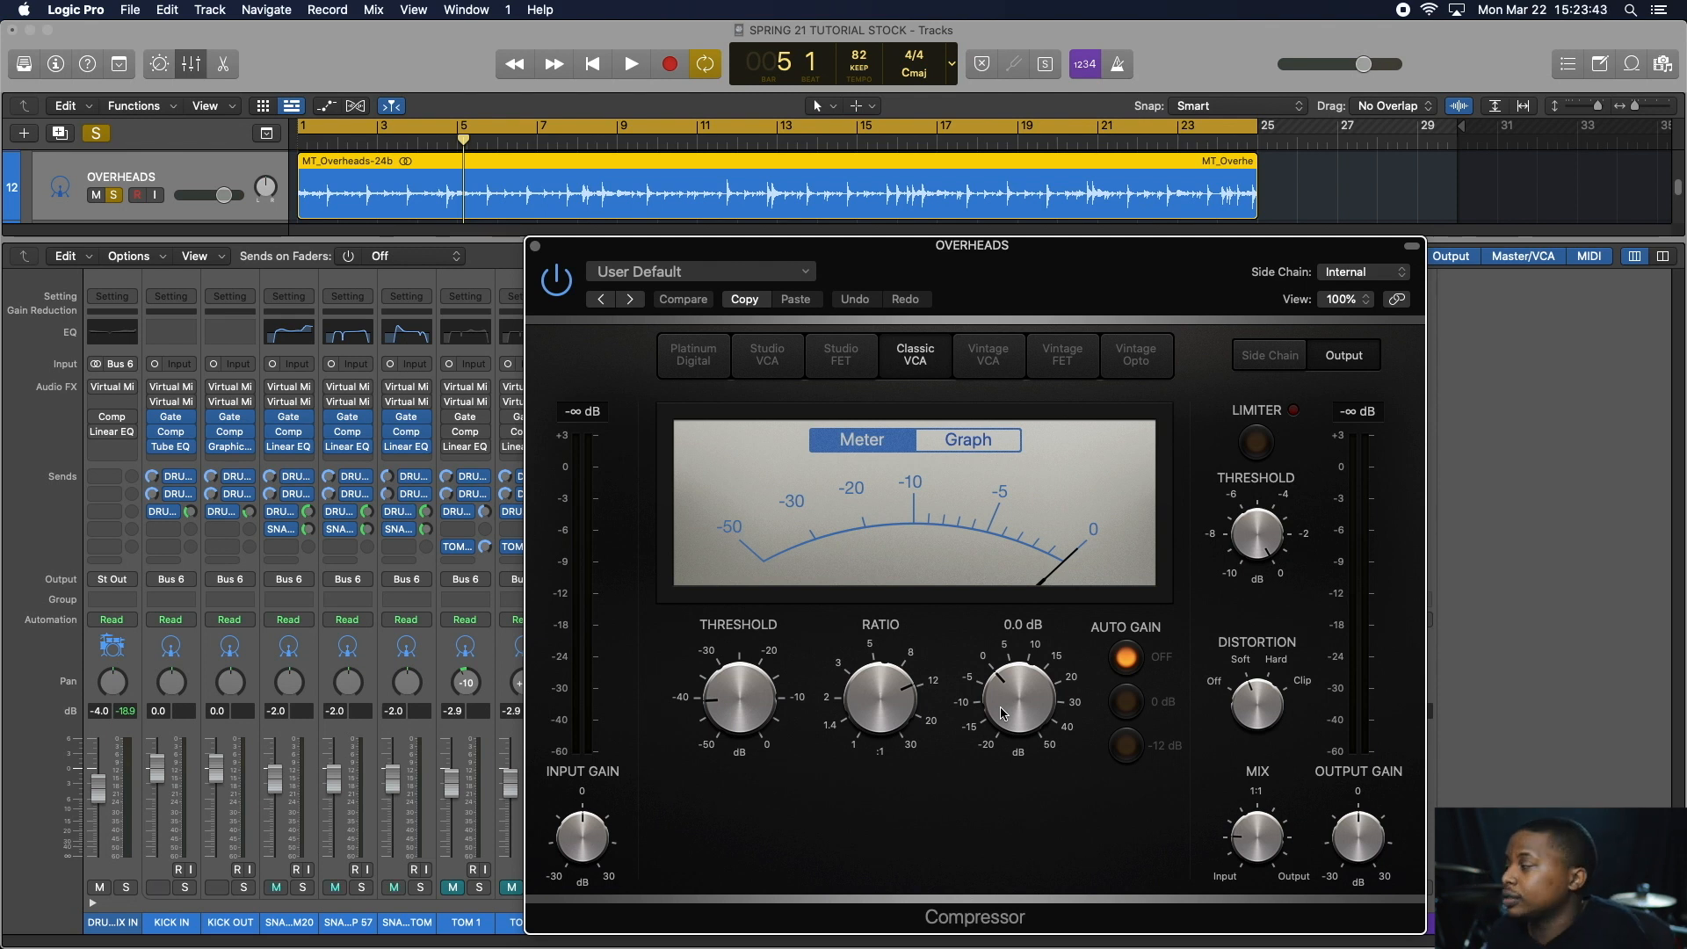
key(space)
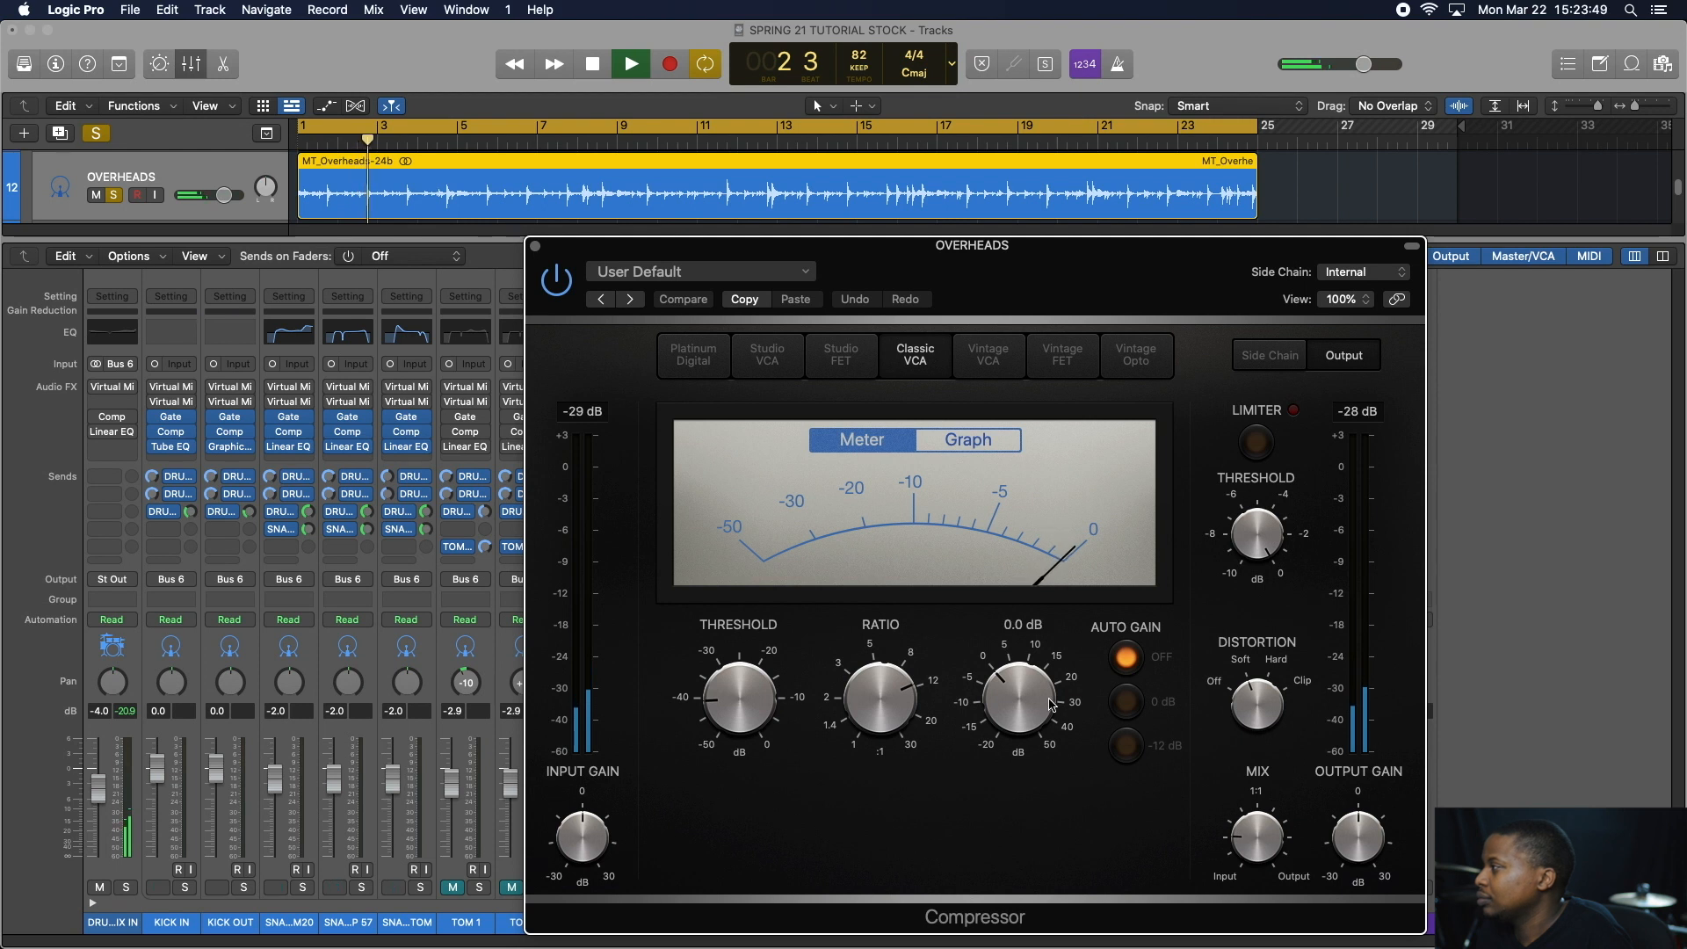
key(space)
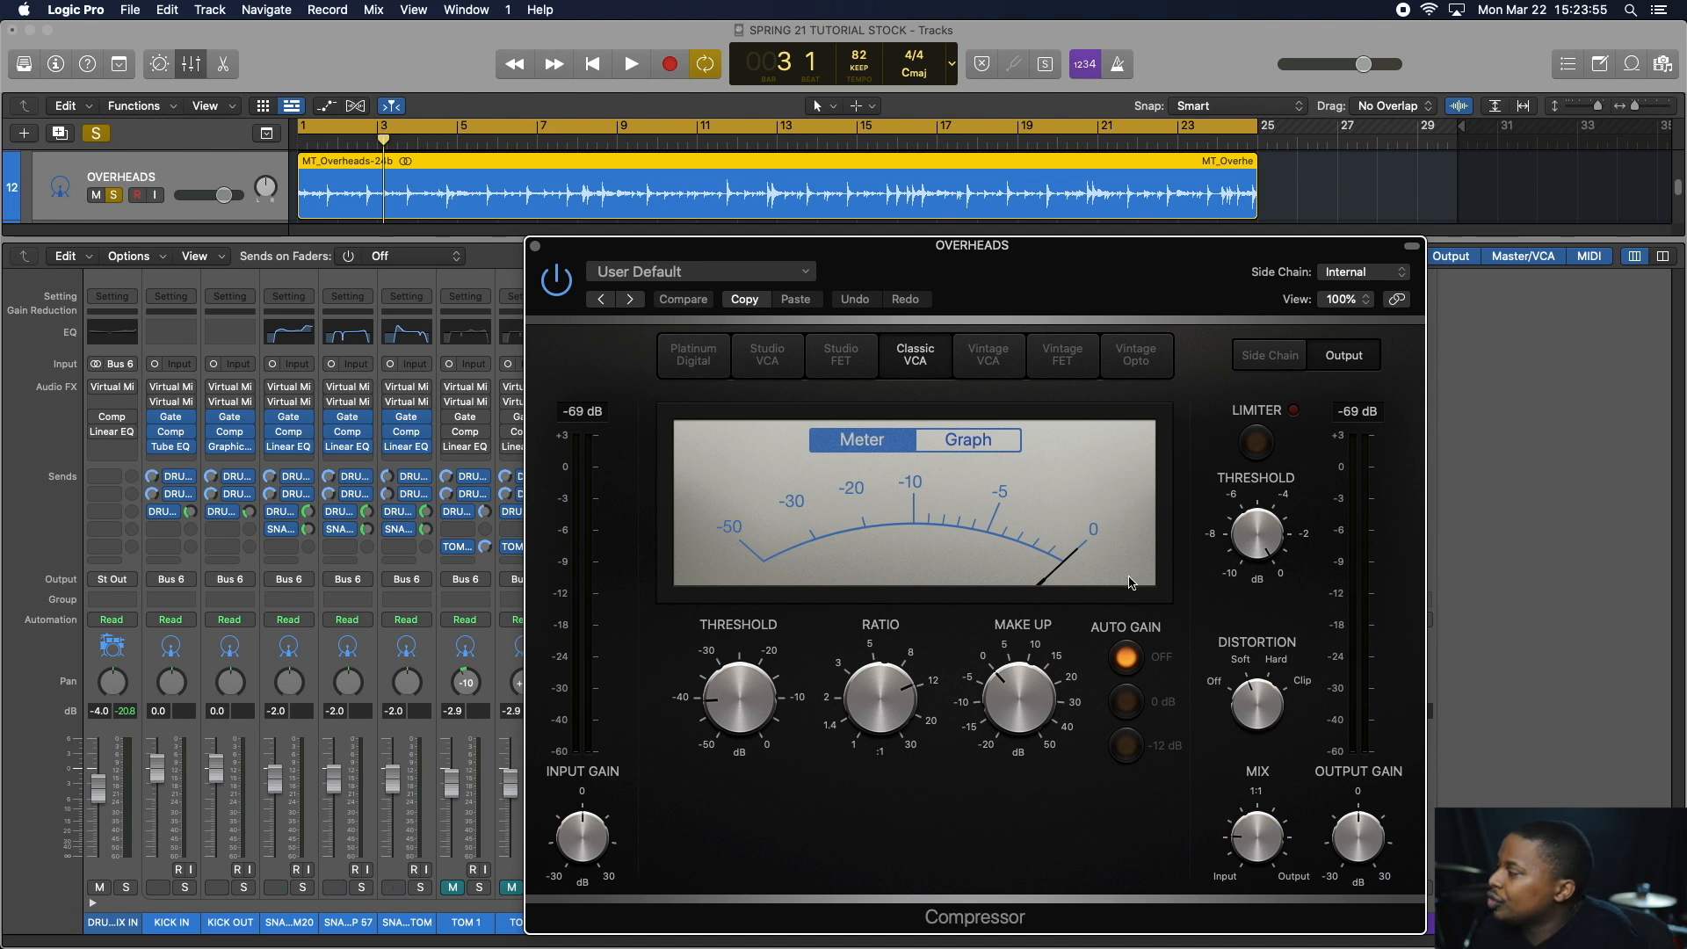
- Audition the OVERHEADS Compressor with Mix fully at Output, set Mix to 20.5 %, stop playback and close the Compressor
mouse_move(1295, 853)
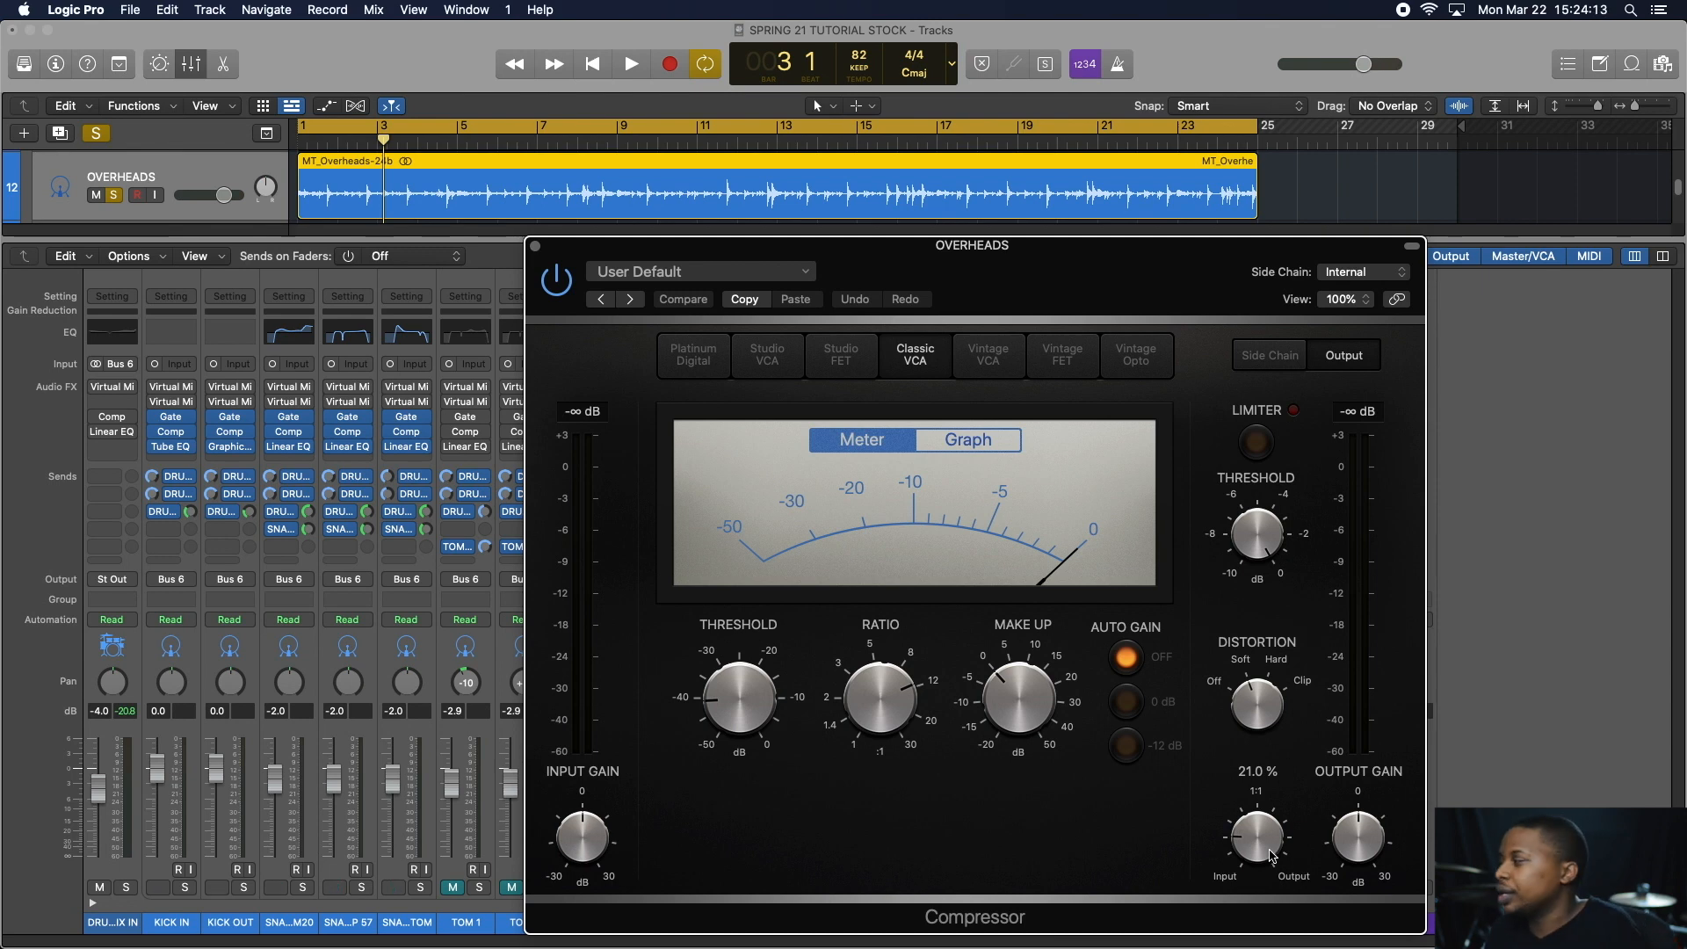
key(space)
drag(1271, 857, 1269, 475)
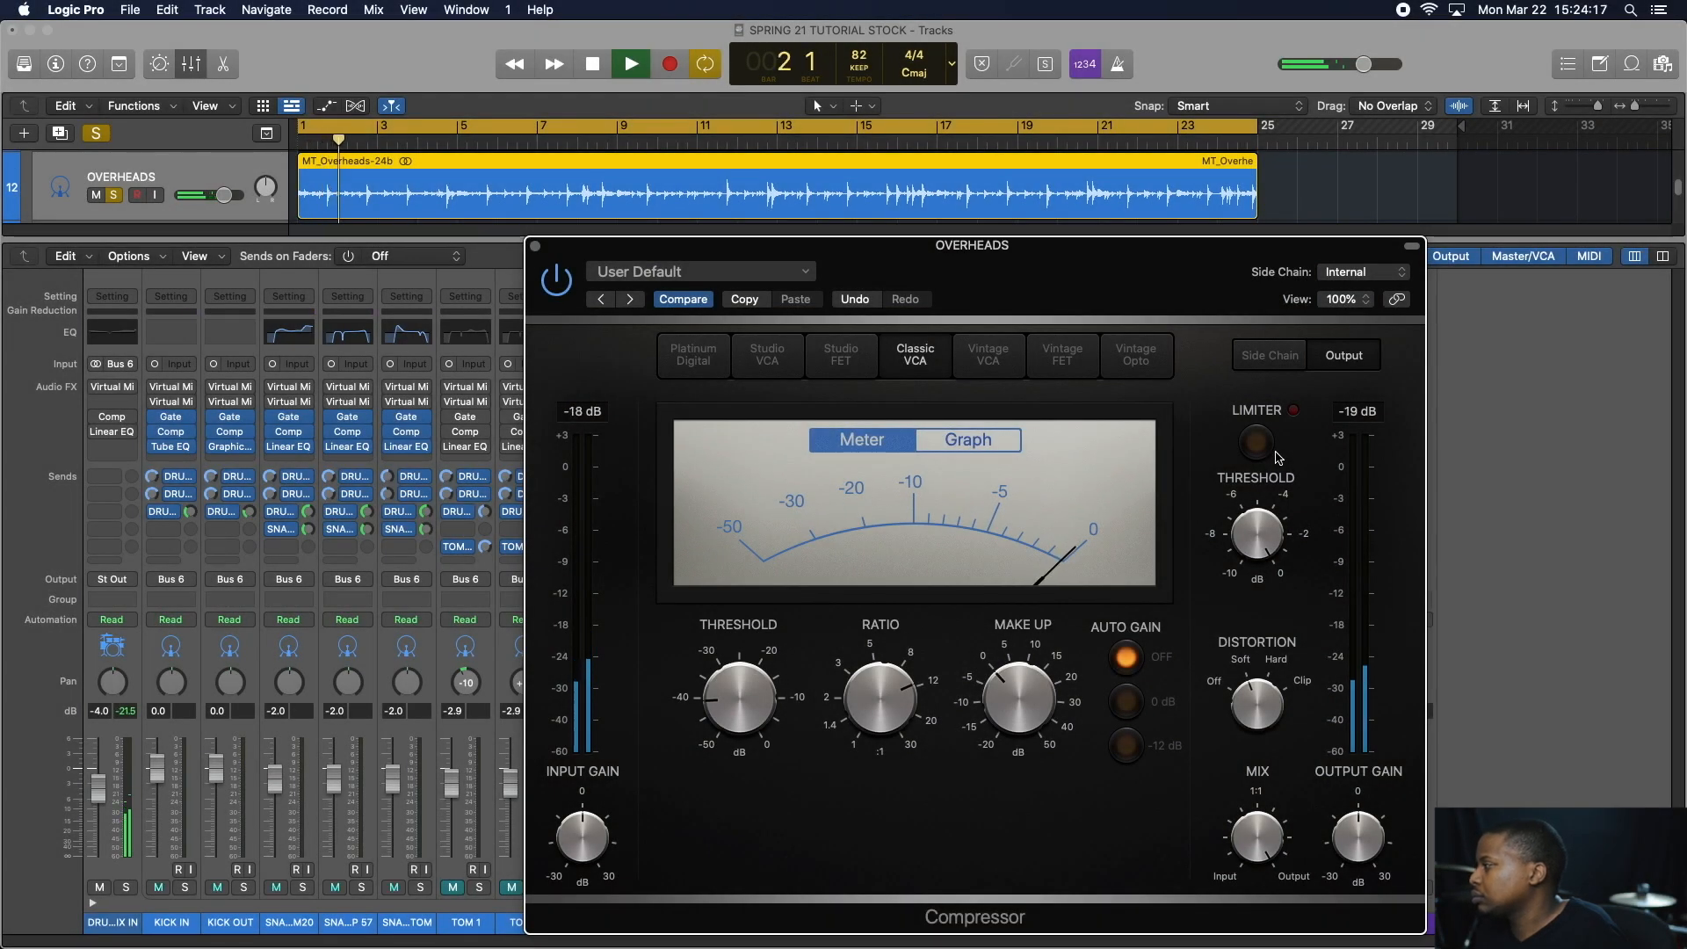
mouse_move(1236, 835)
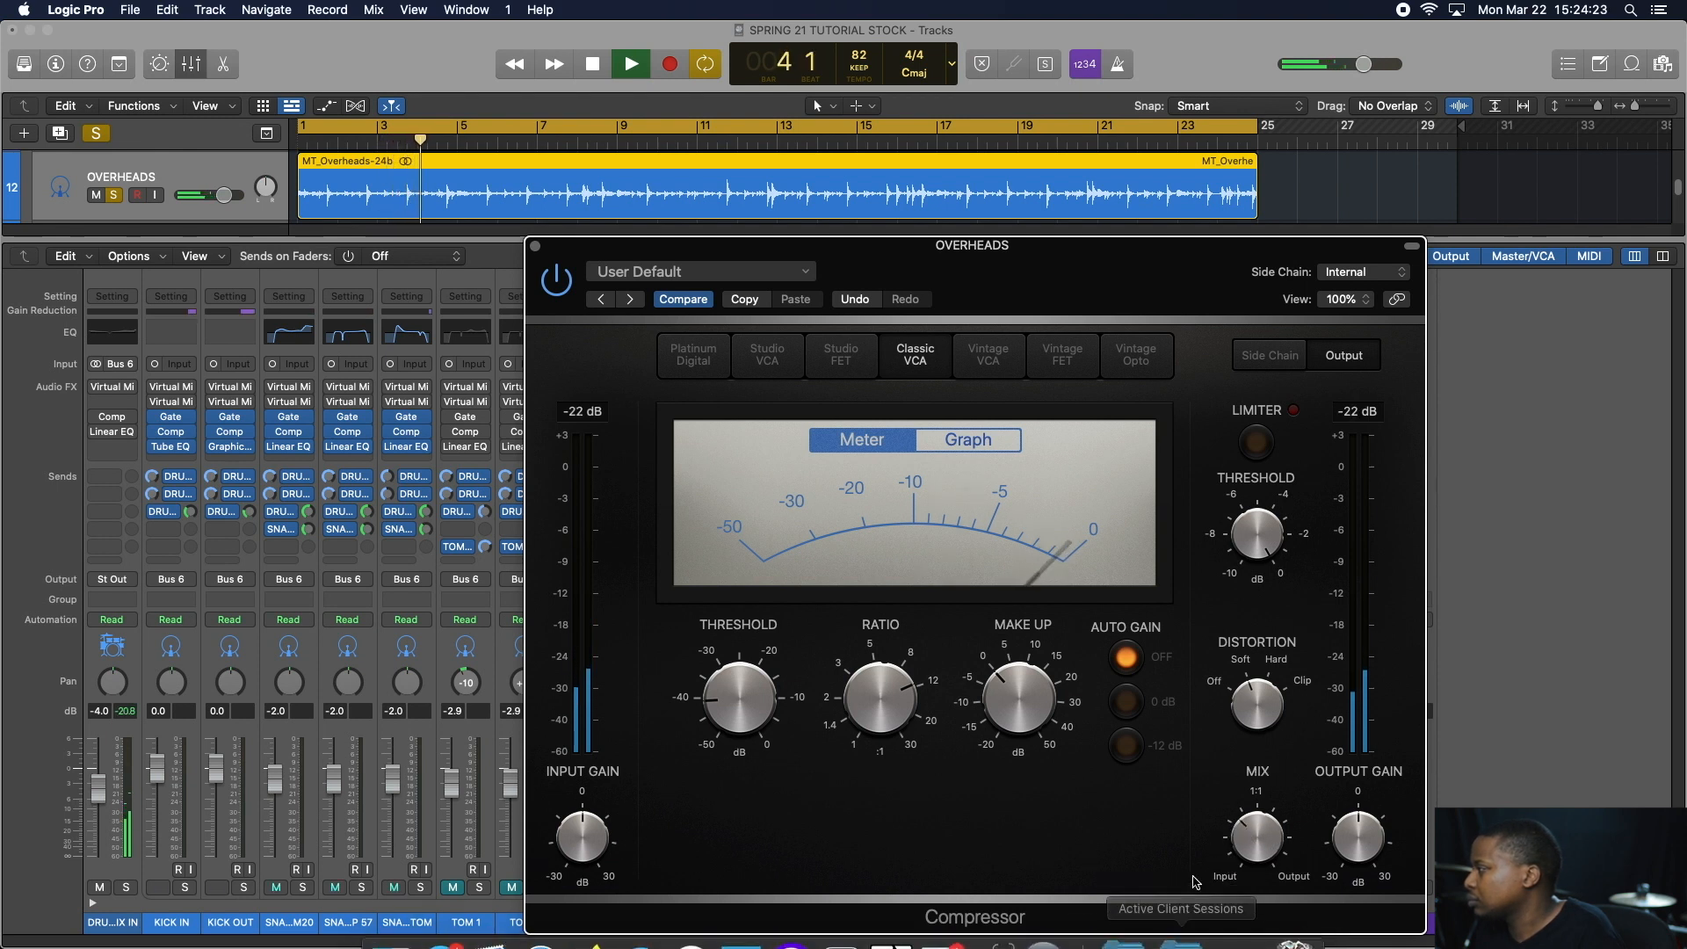
drag(1257, 830, 1253, 859)
key(space)
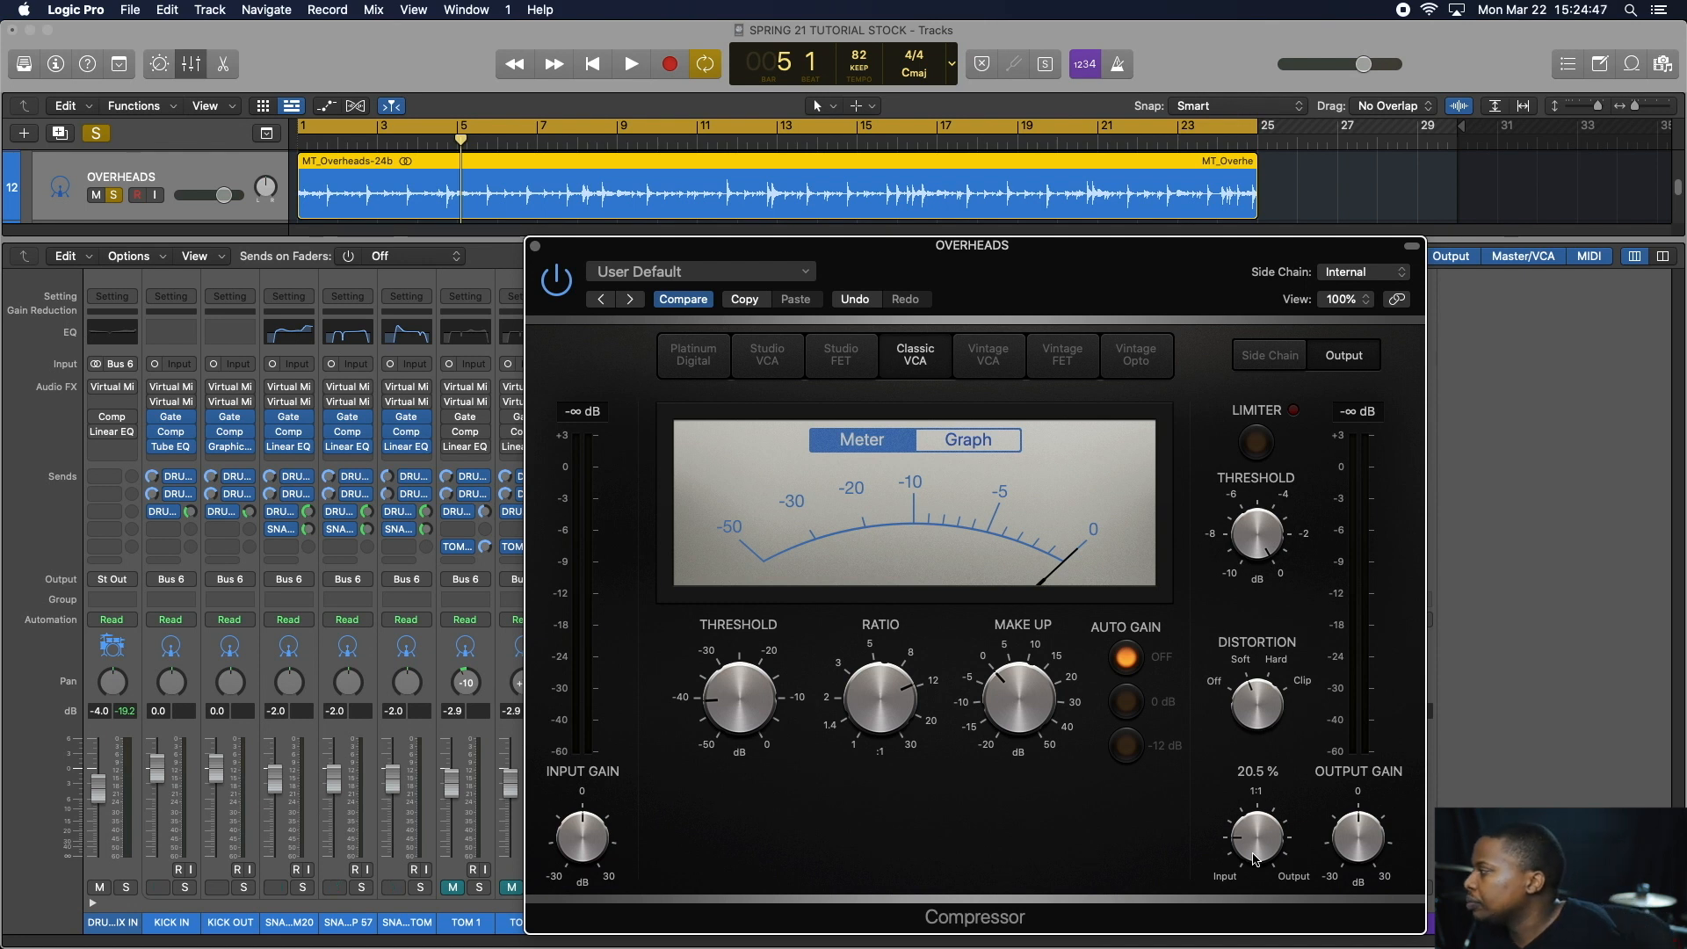
click(535, 246)
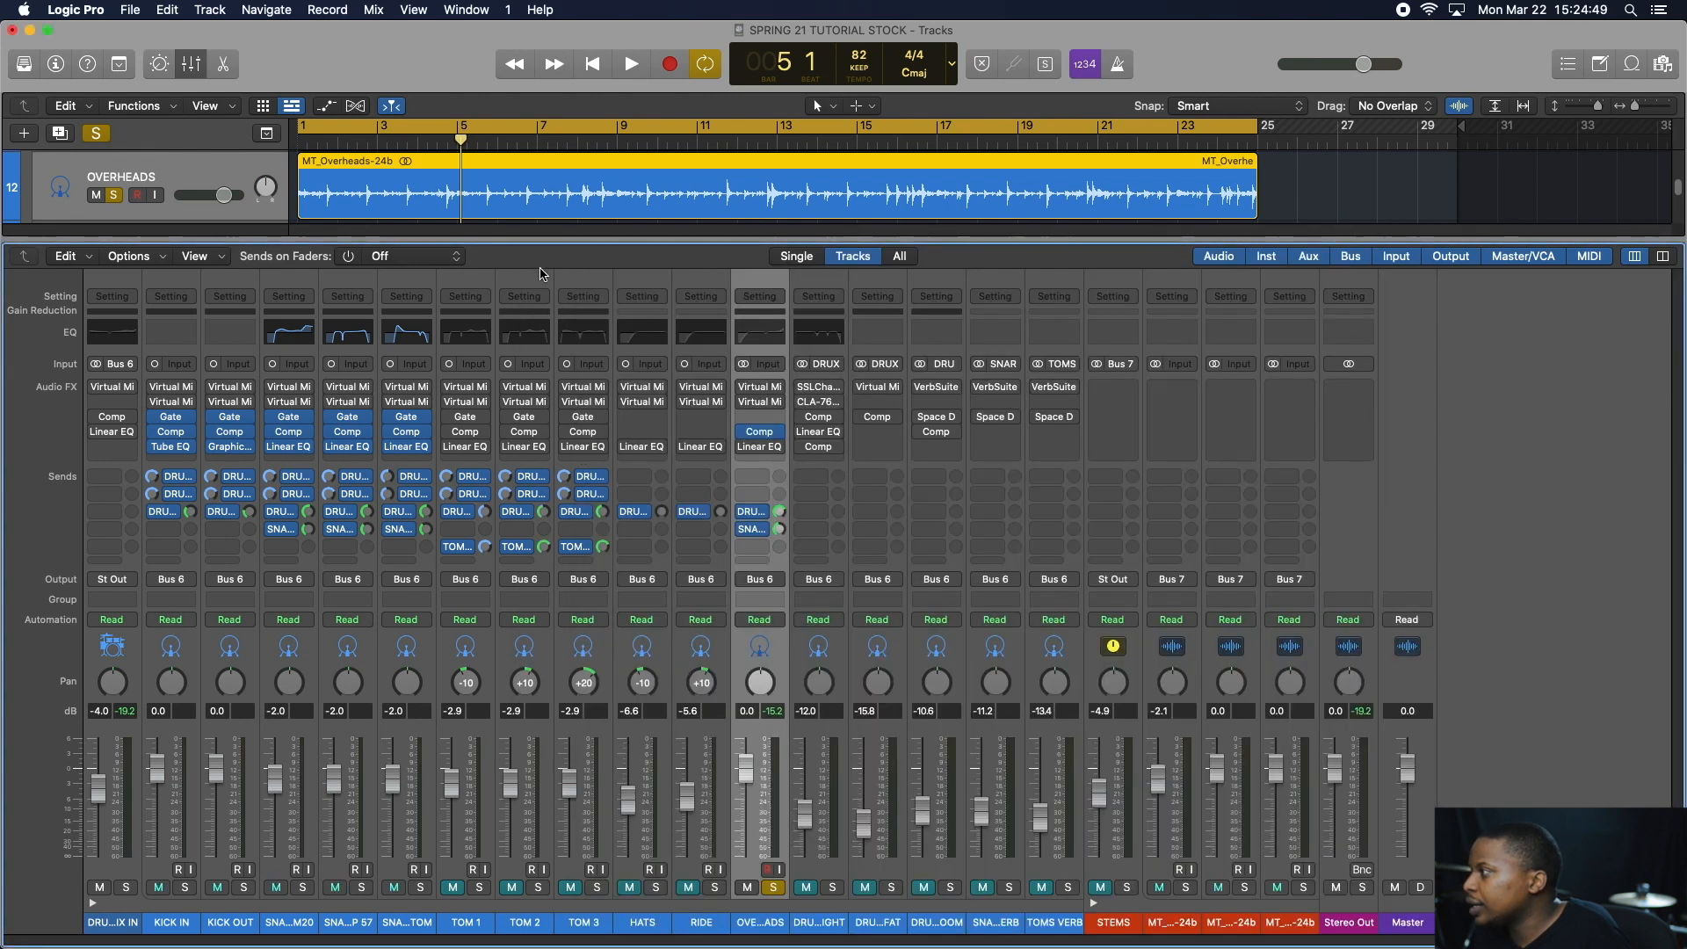
- Enable and open the Linear Phase EQ on OVERHEADS, start playback and set the 1570 Hz band's gain to -1.9 dB
mouse_move(751, 451)
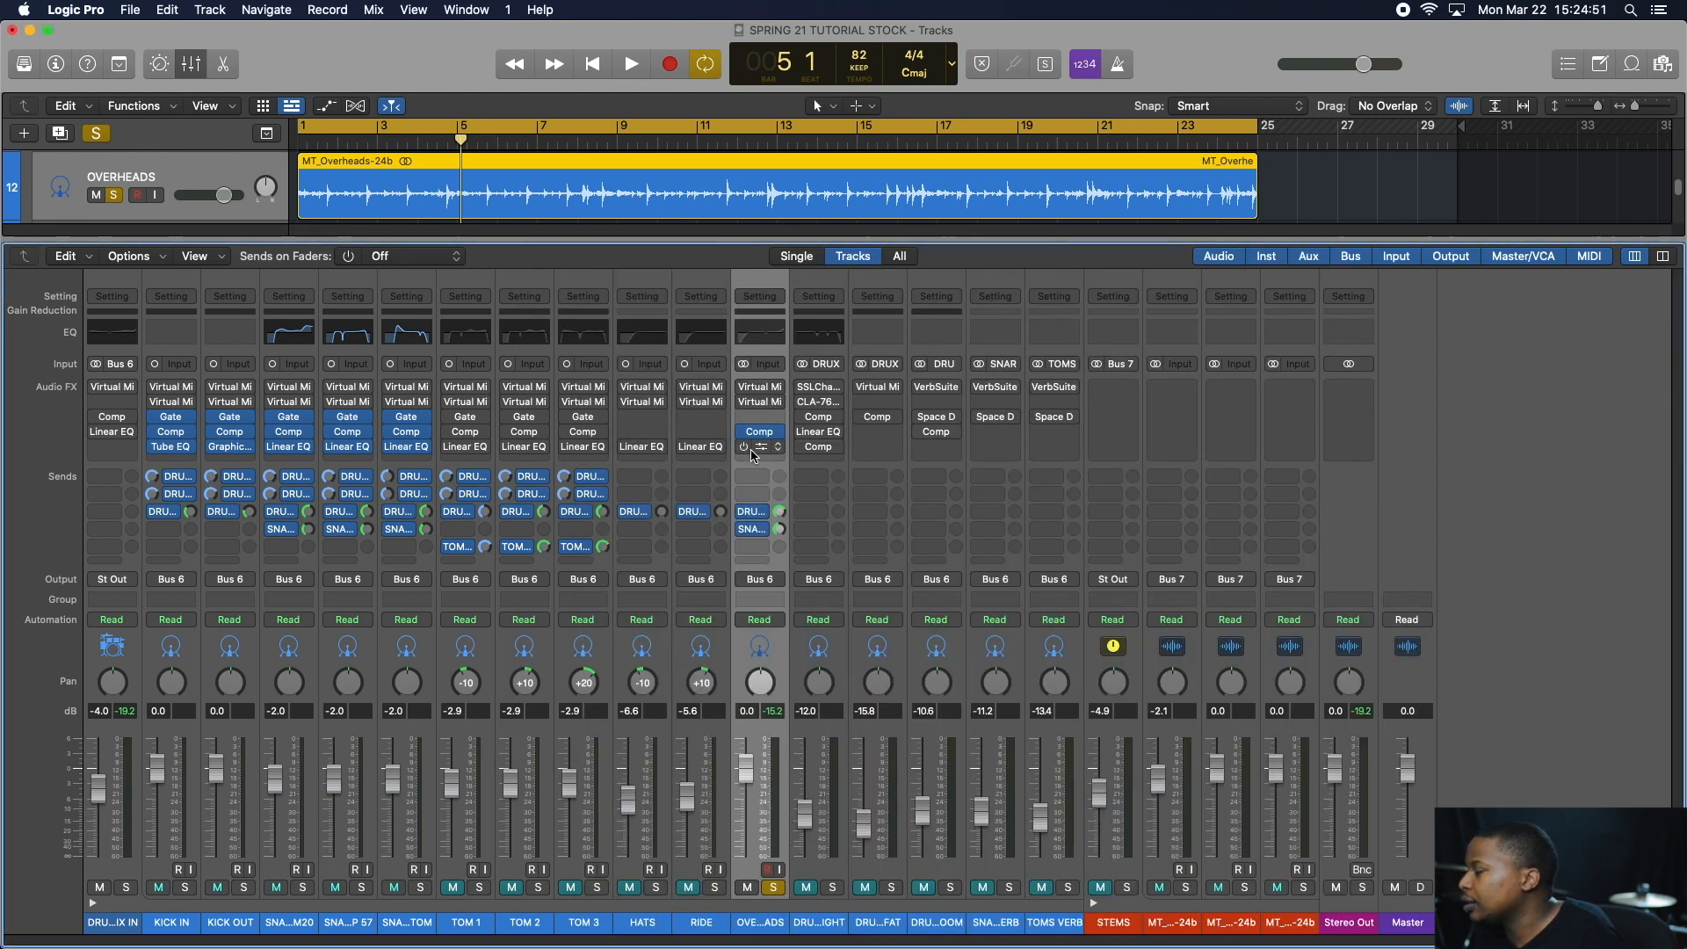
click(753, 453)
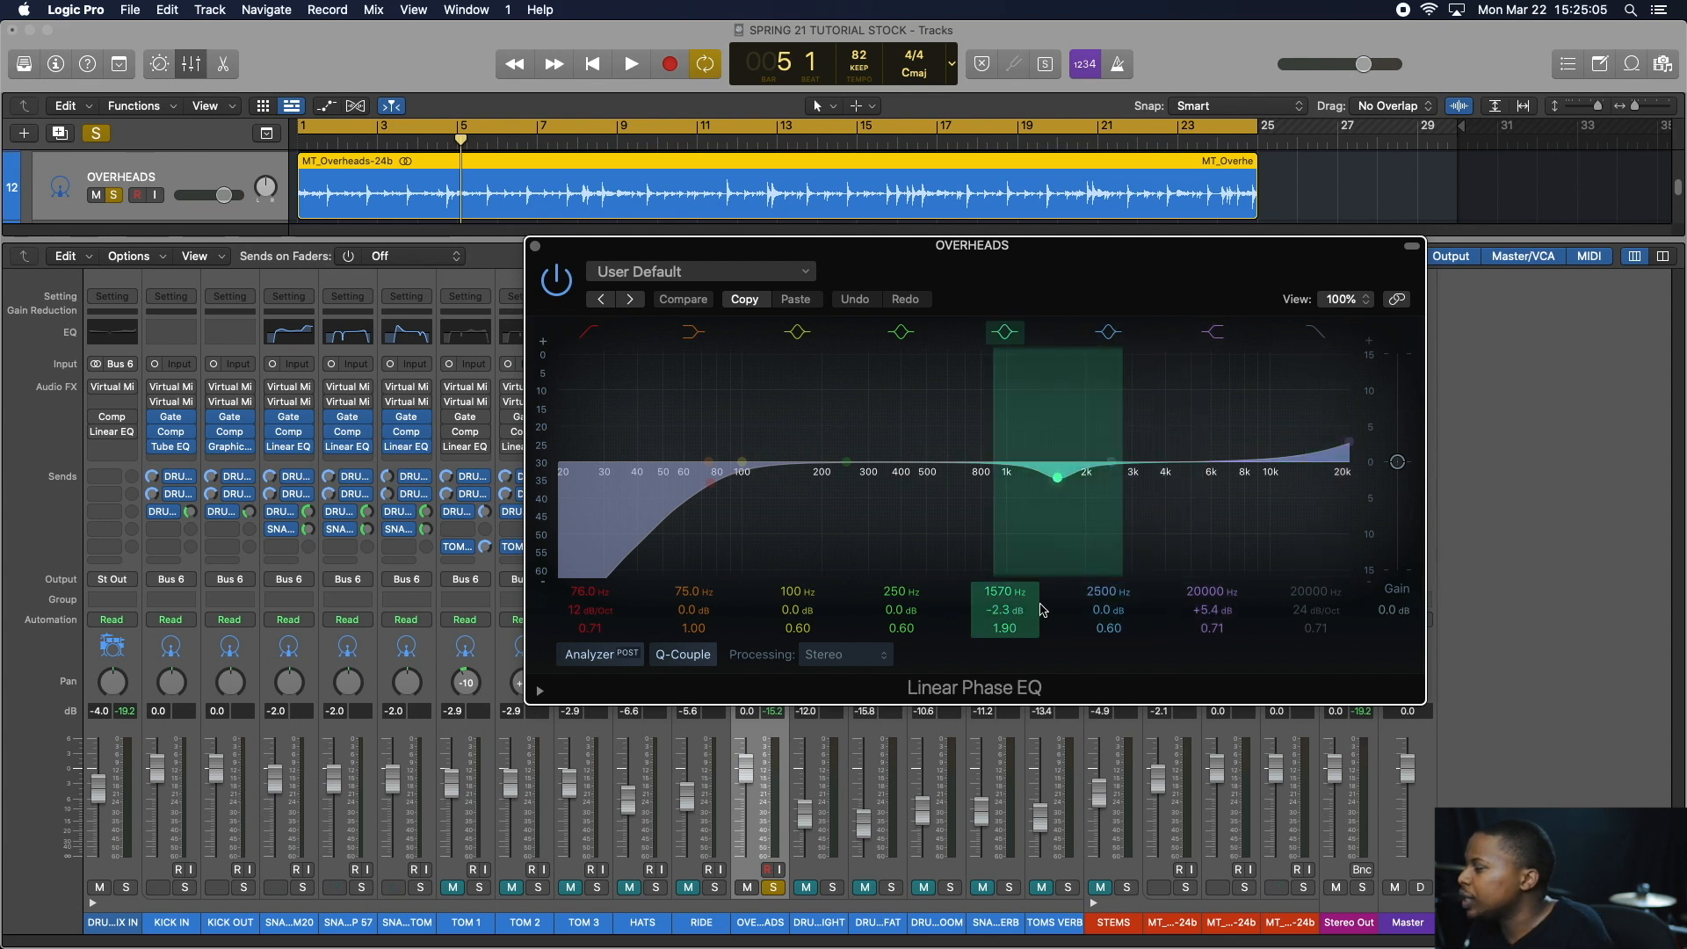
key(space)
mouse_move(1010, 598)
mouse_down()
mouse_move(1011, 561)
mouse_move(1010, 596)
mouse_up()
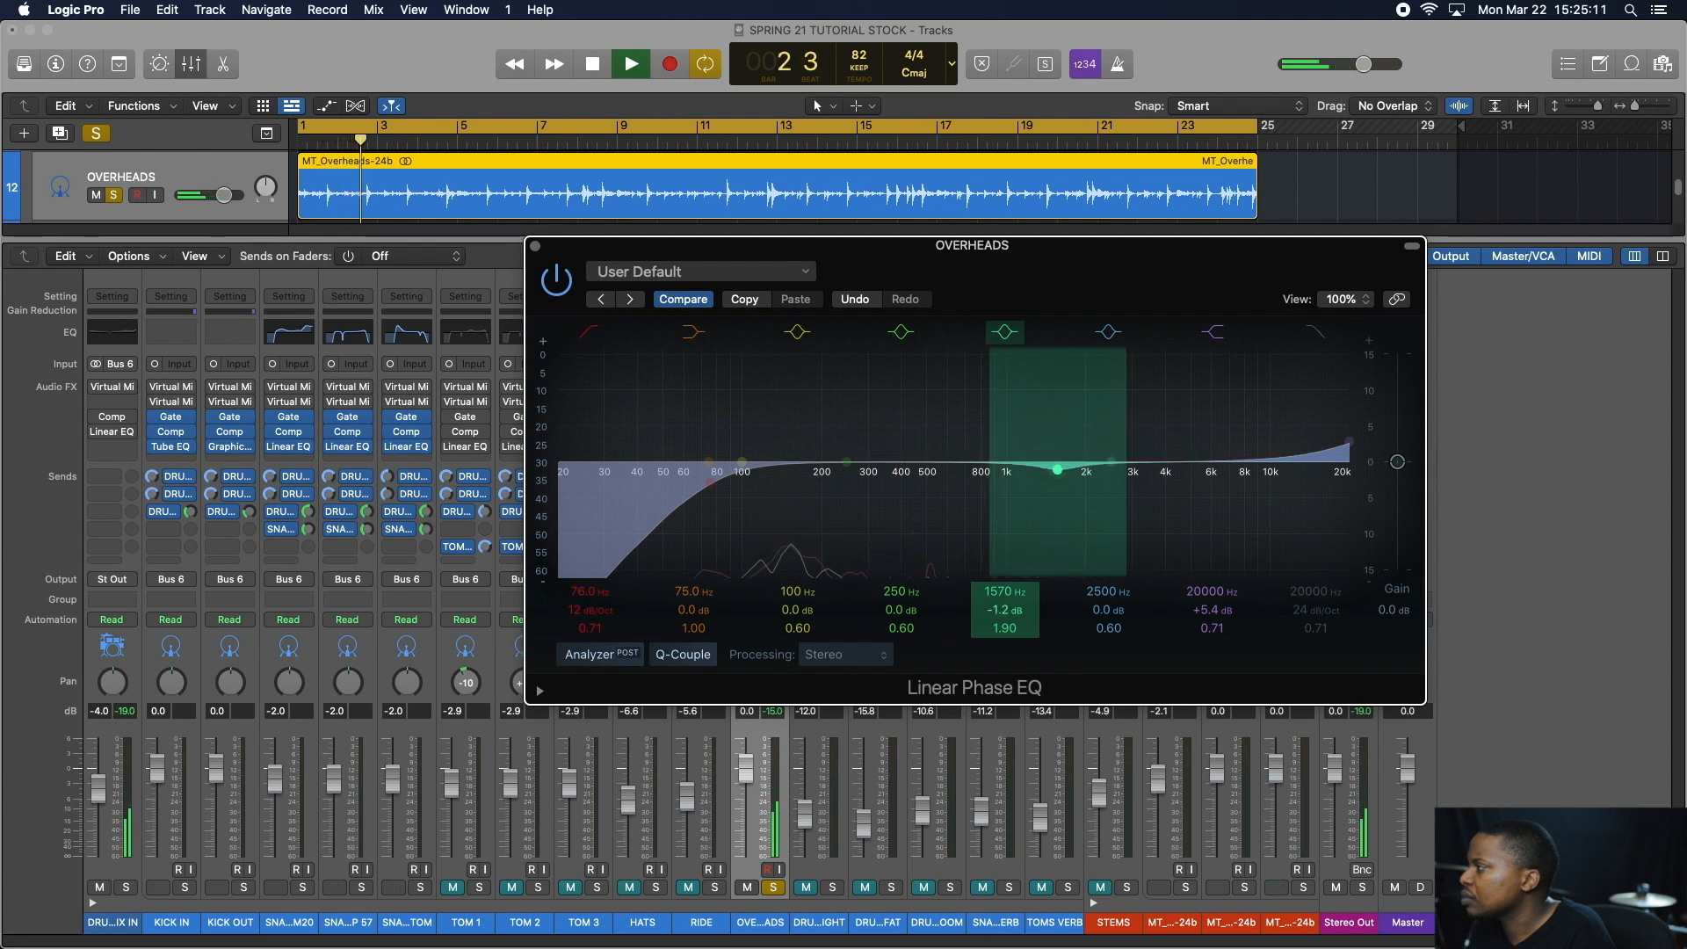
click(1120, 612)
- Audition the OVERHEADS EQ's 20000 Hz shelf lowered to about -1.2 dB, set its gain to +5.3 dB, and stop playback
drag(1212, 608, 1212, 620)
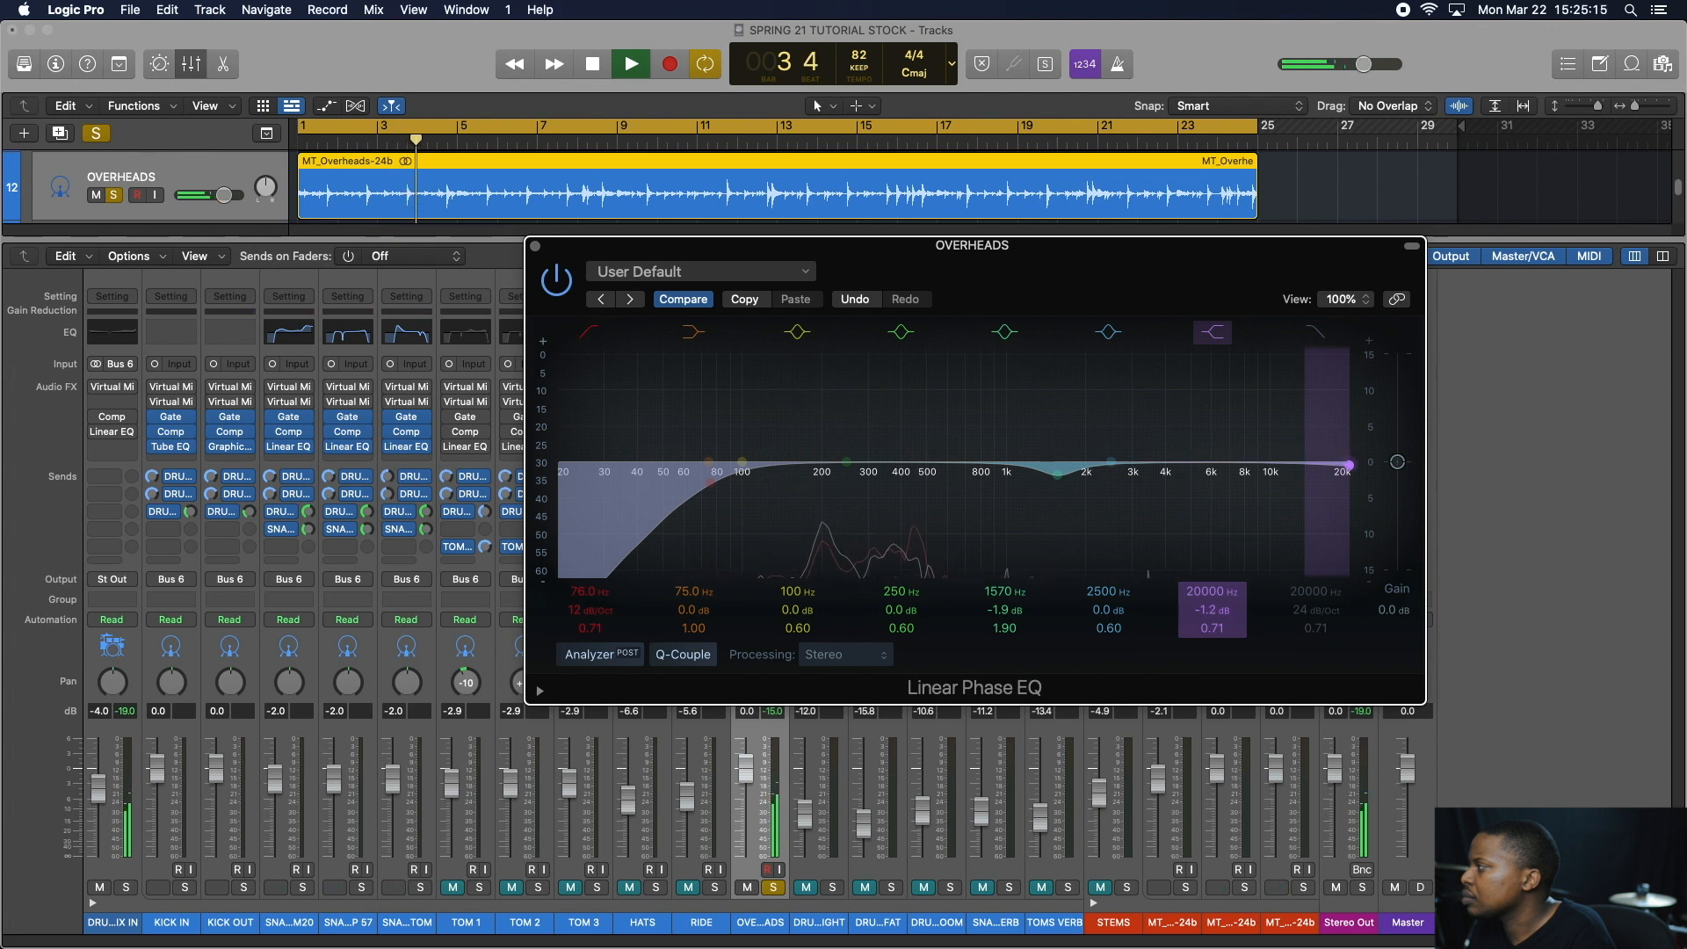
drag(1212, 610, 1212, 600)
key(space)
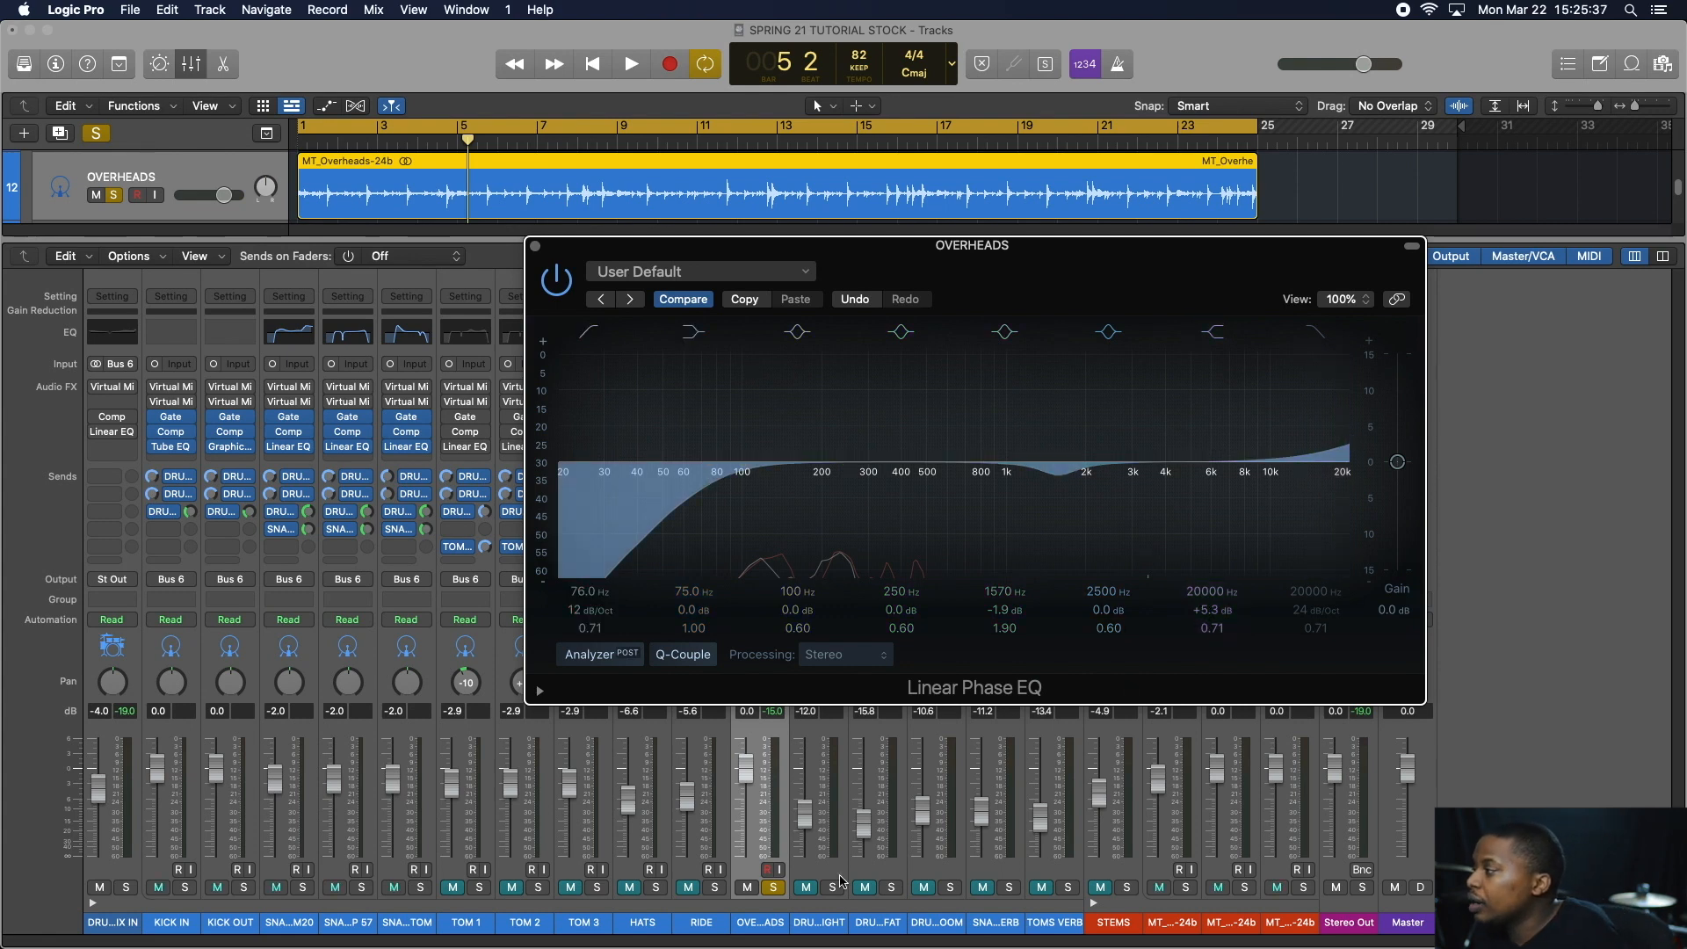
- Turn off solo on OVERHEADS, close its EQ, and unmute the RIDE and HATS channels
click(773, 888)
click(535, 246)
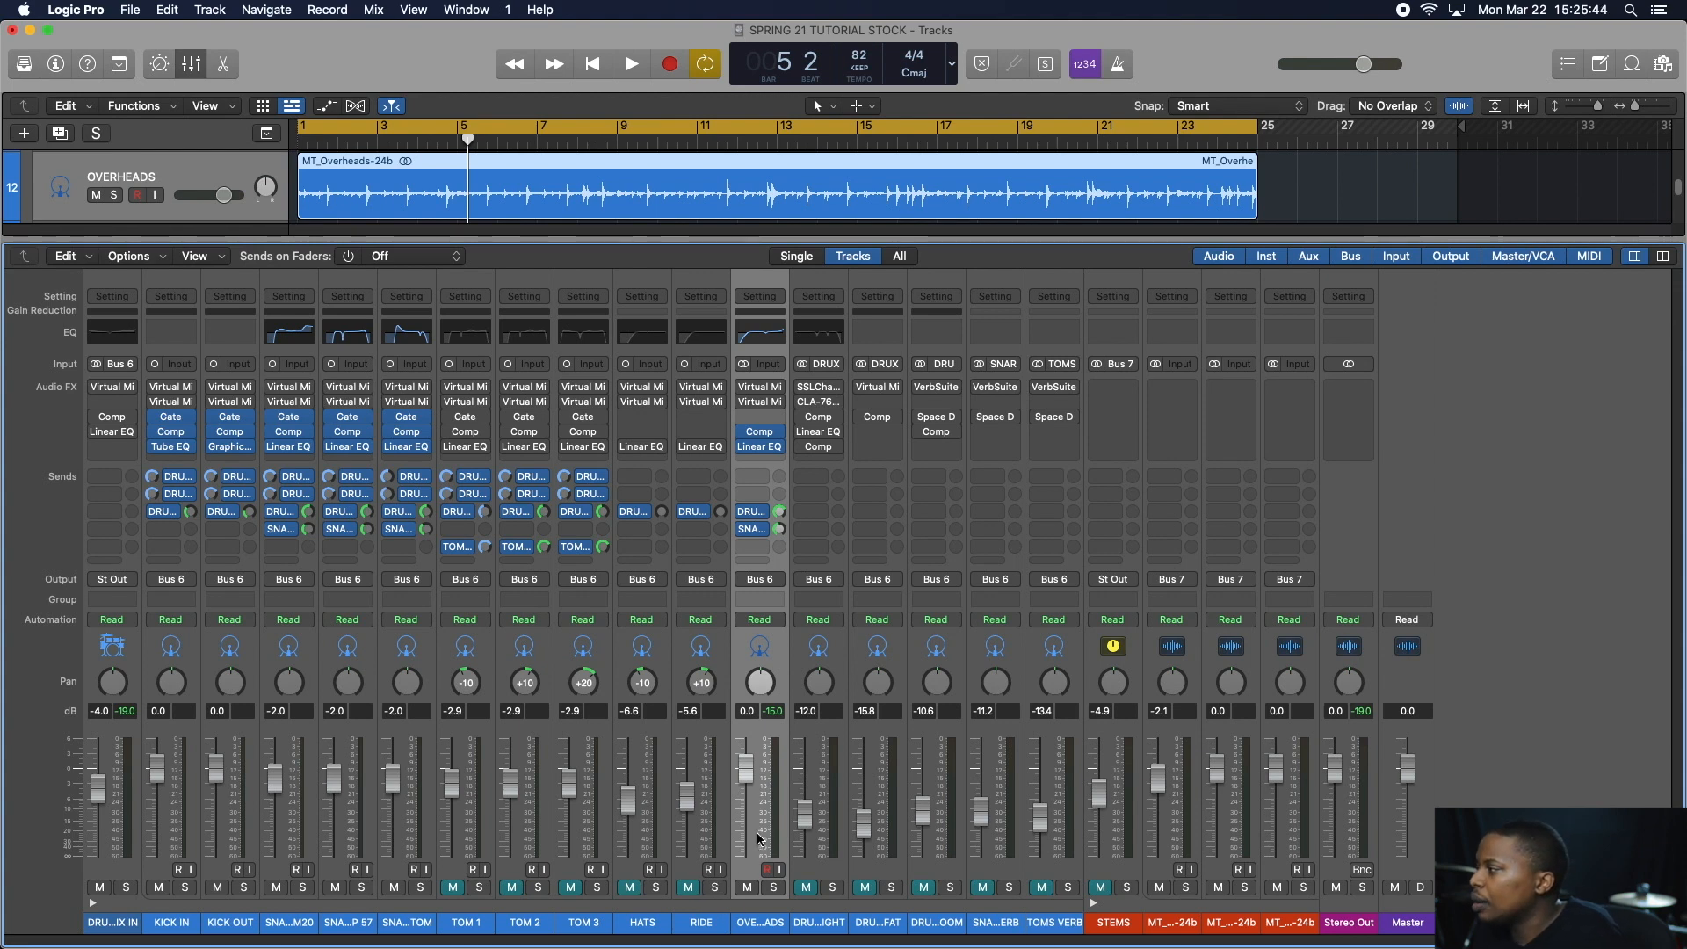
click(690, 887)
click(630, 887)
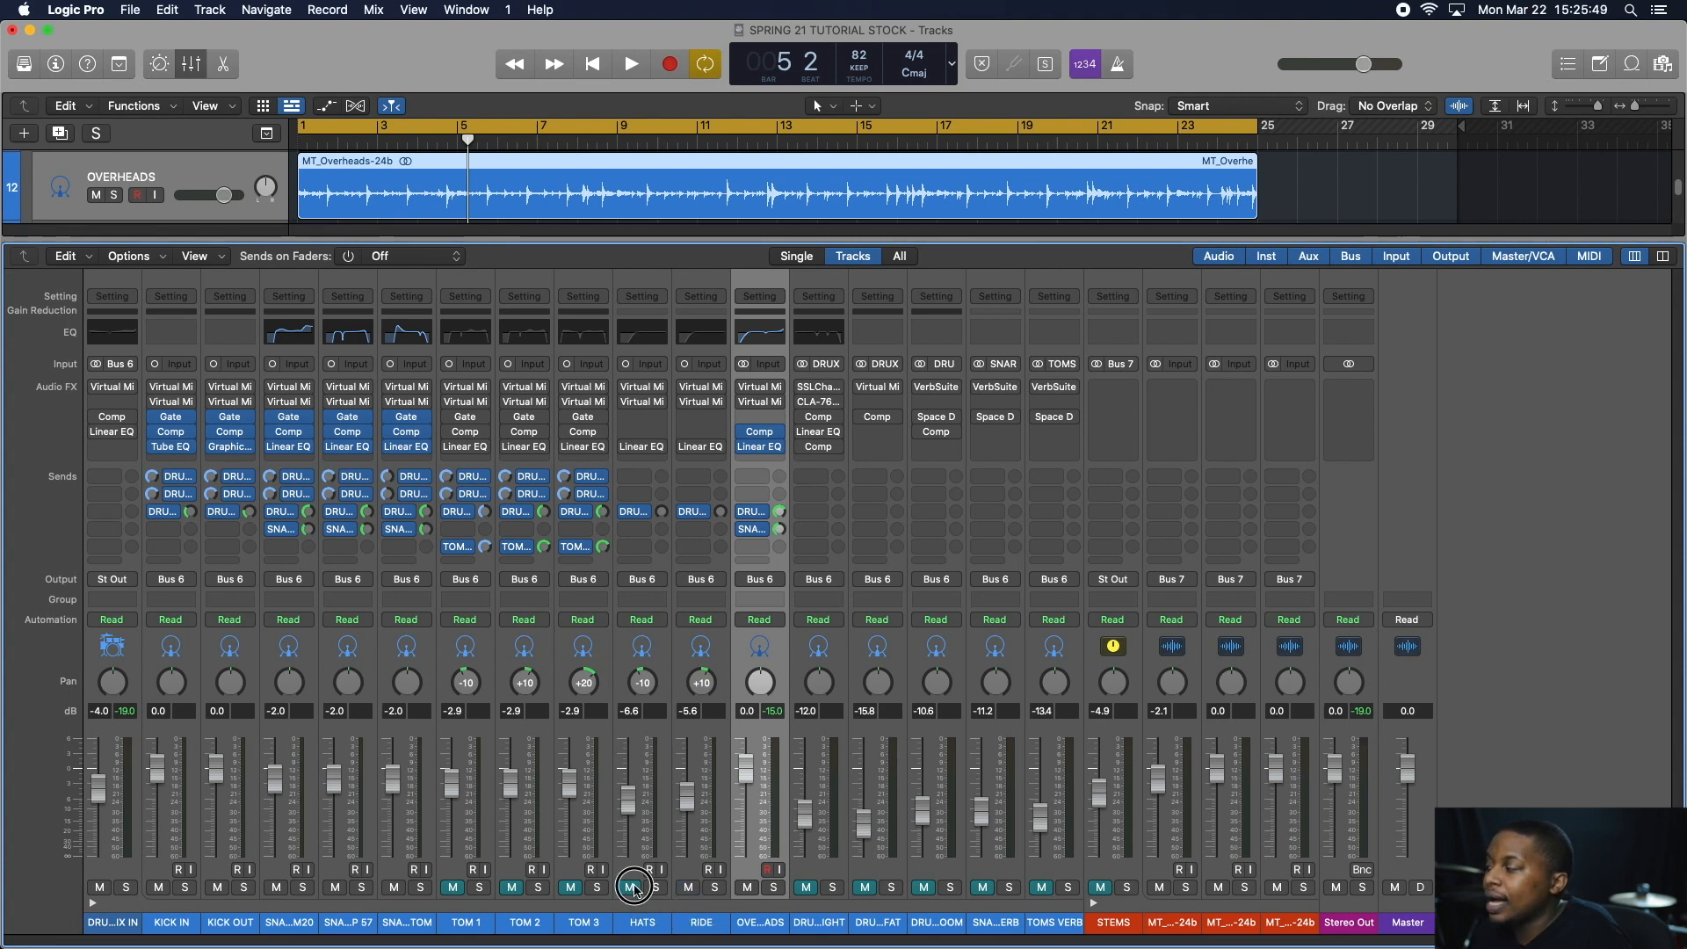
- Enable and review the Linear Phase EQ on RIDE and HATS, closing each, and play the drum mix briefly
click(703, 450)
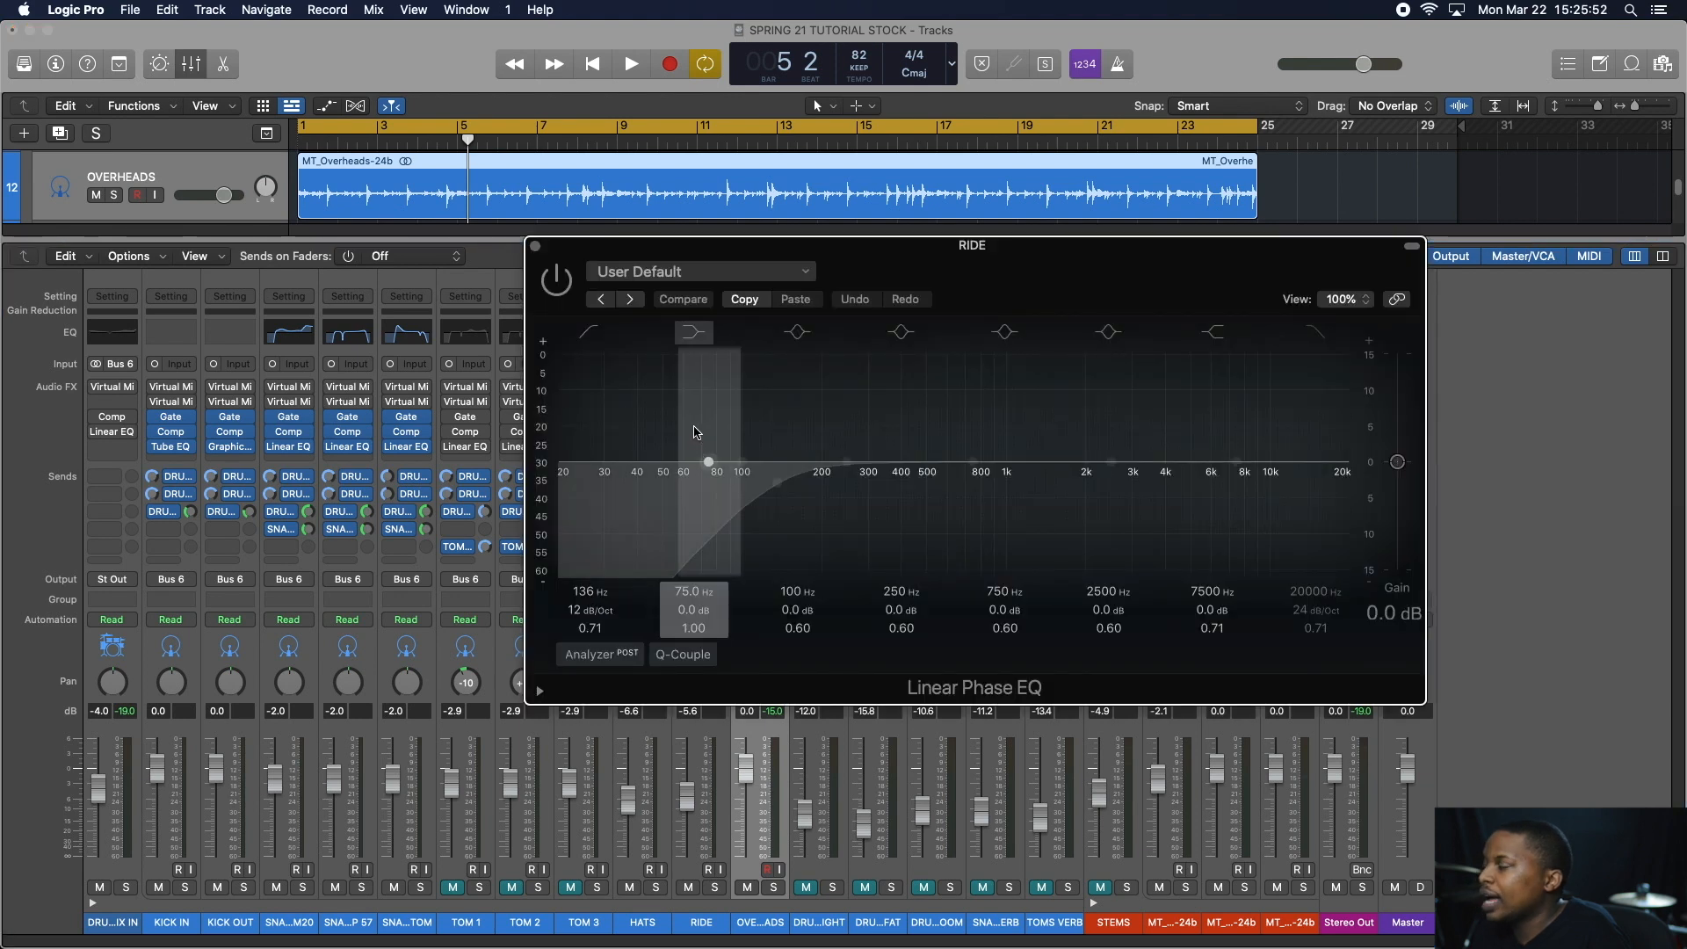
click(549, 283)
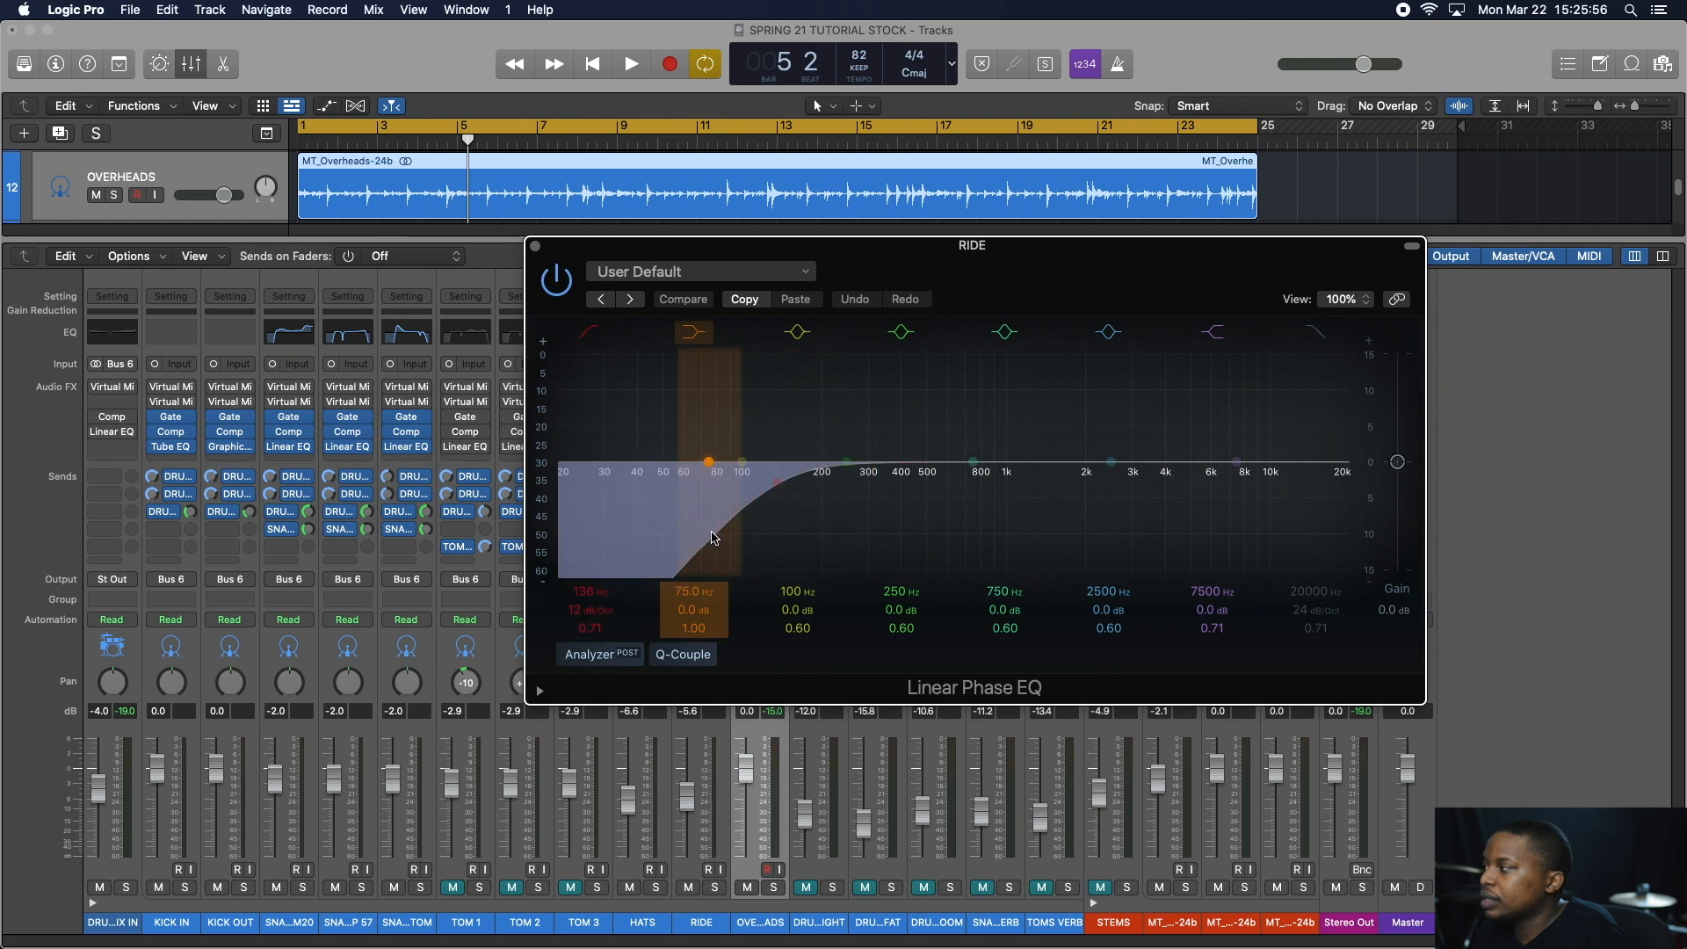
click(534, 247)
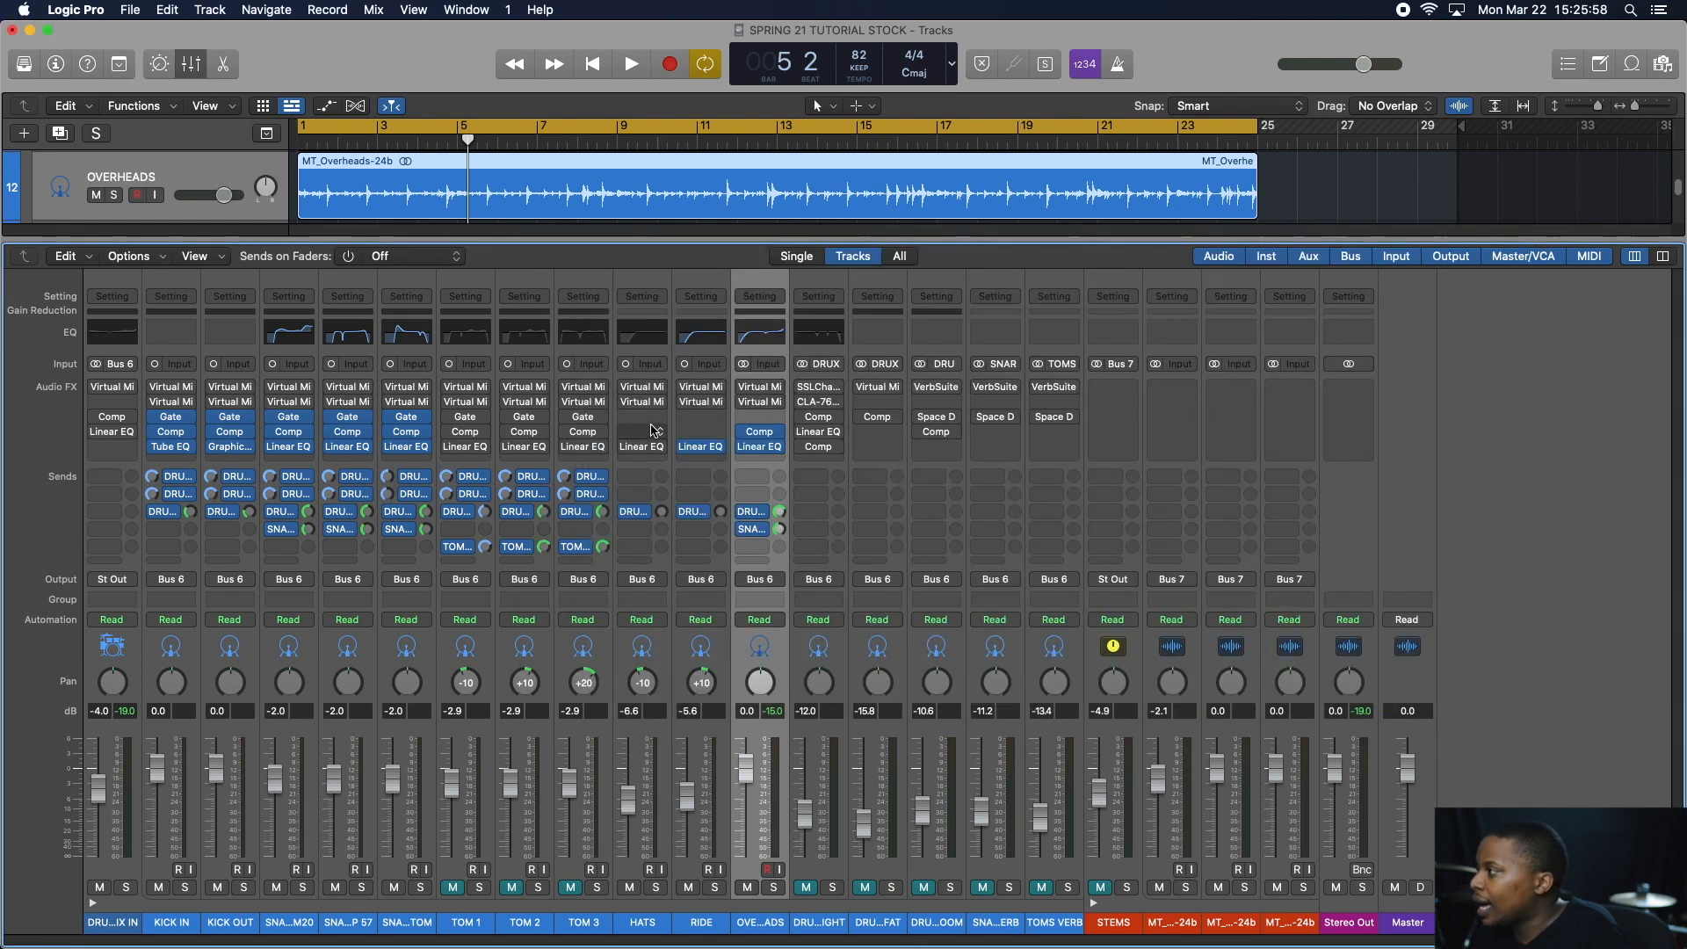
click(639, 449)
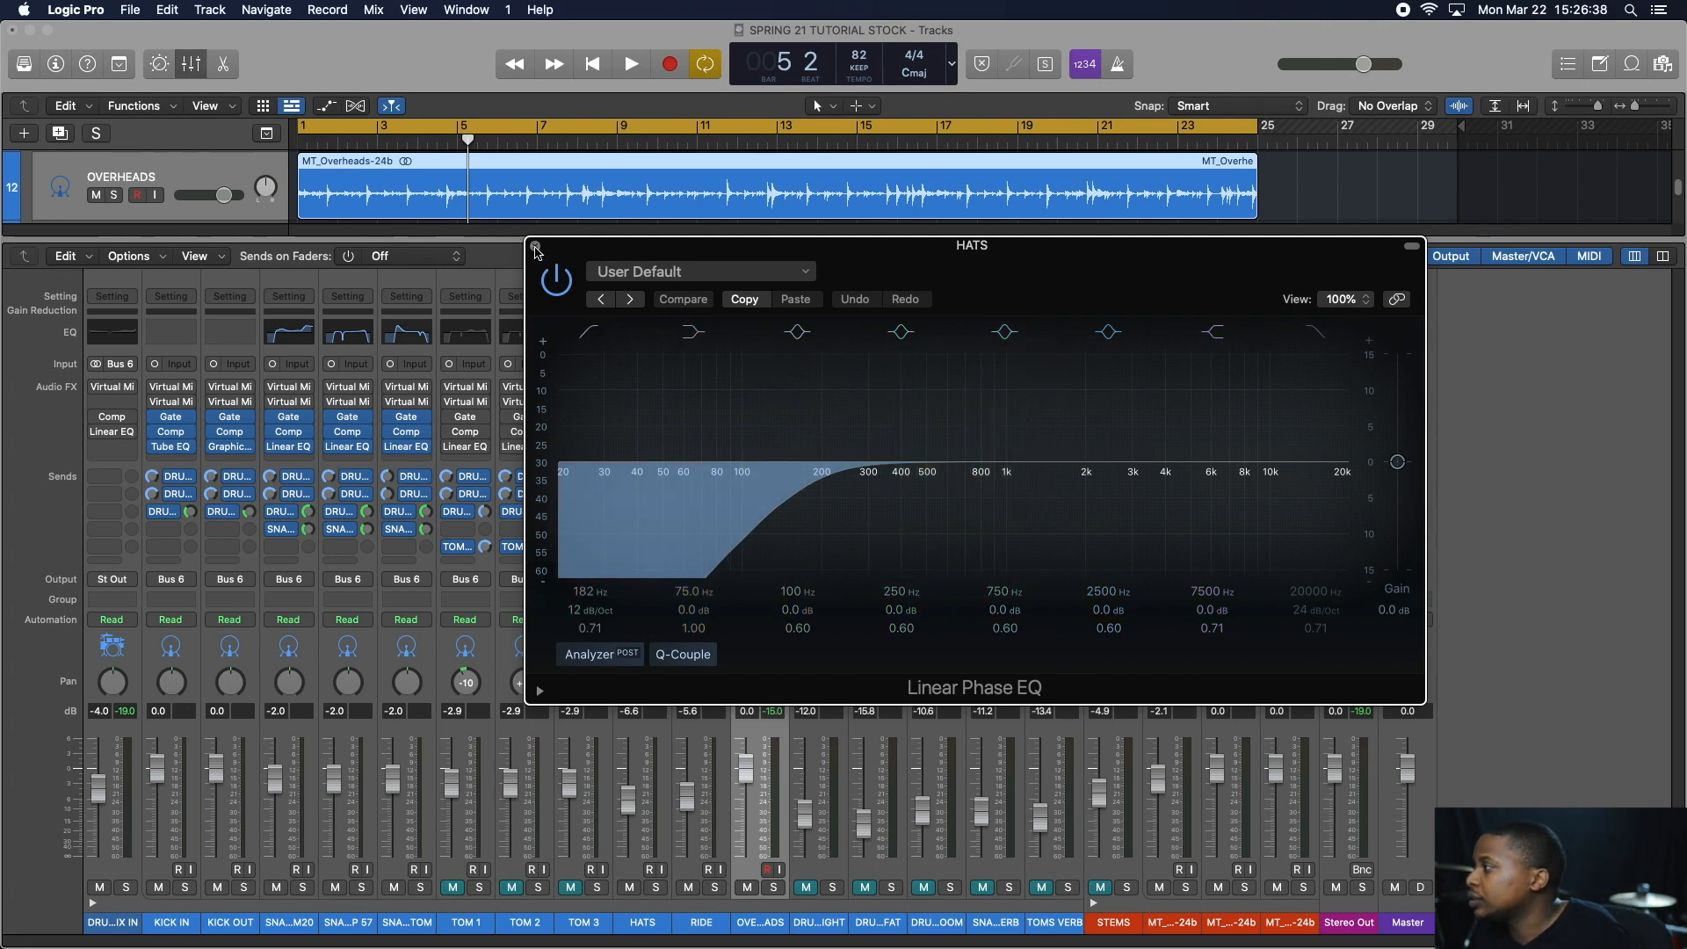
click(535, 246)
key(space)
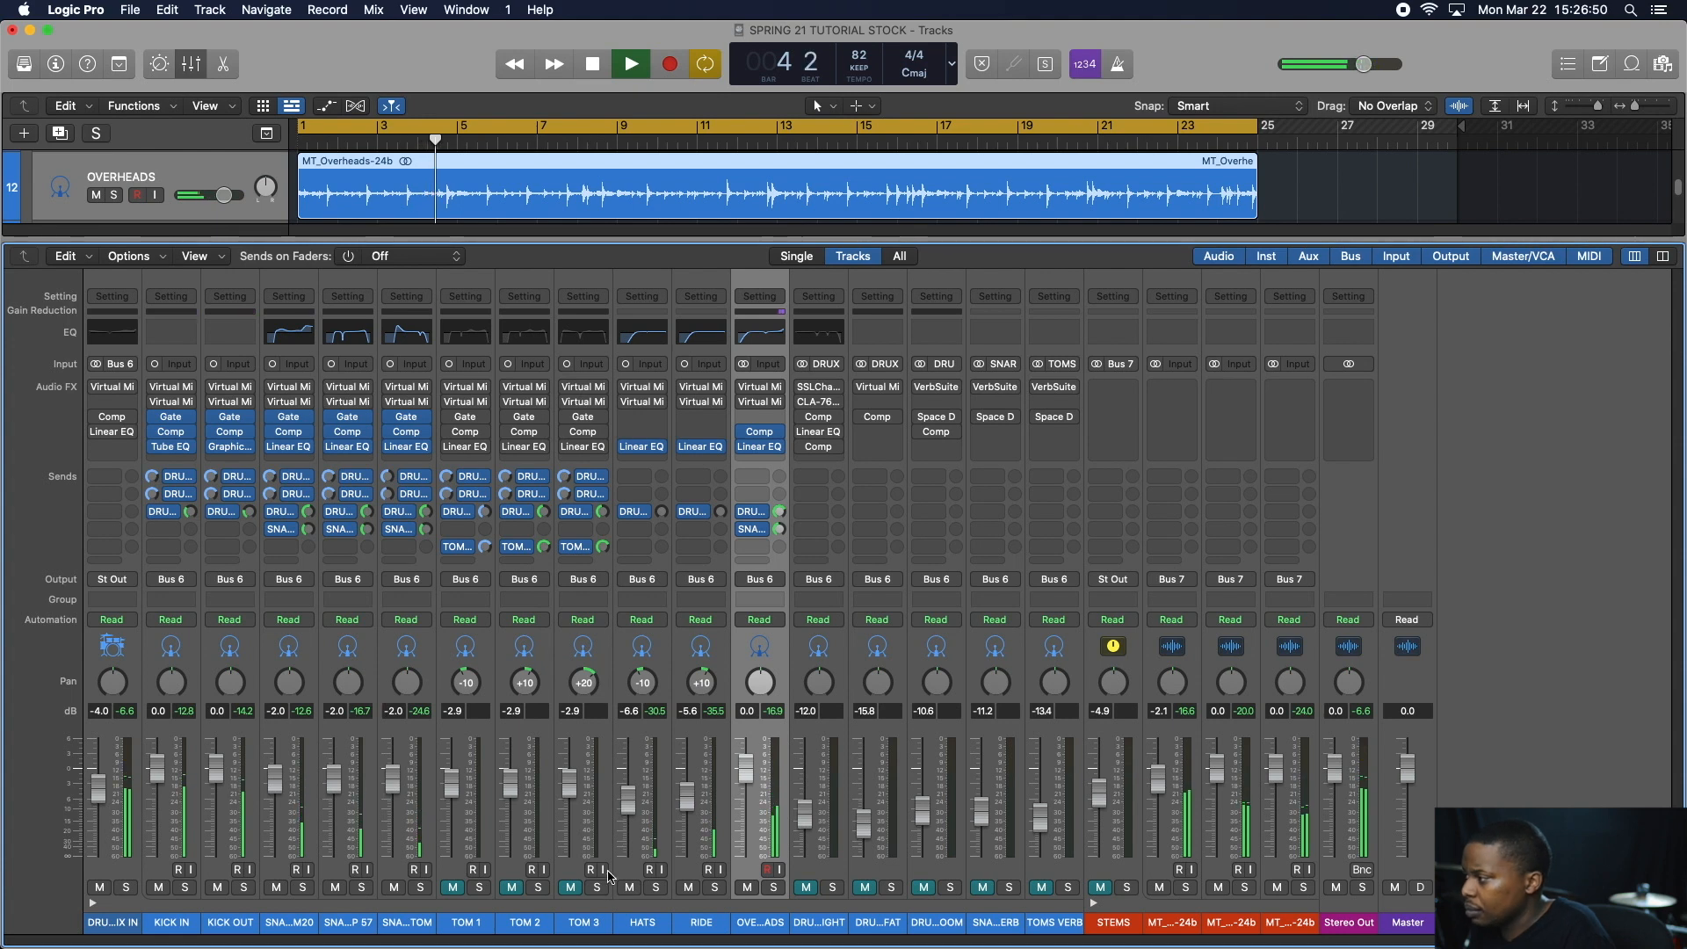
key(space)
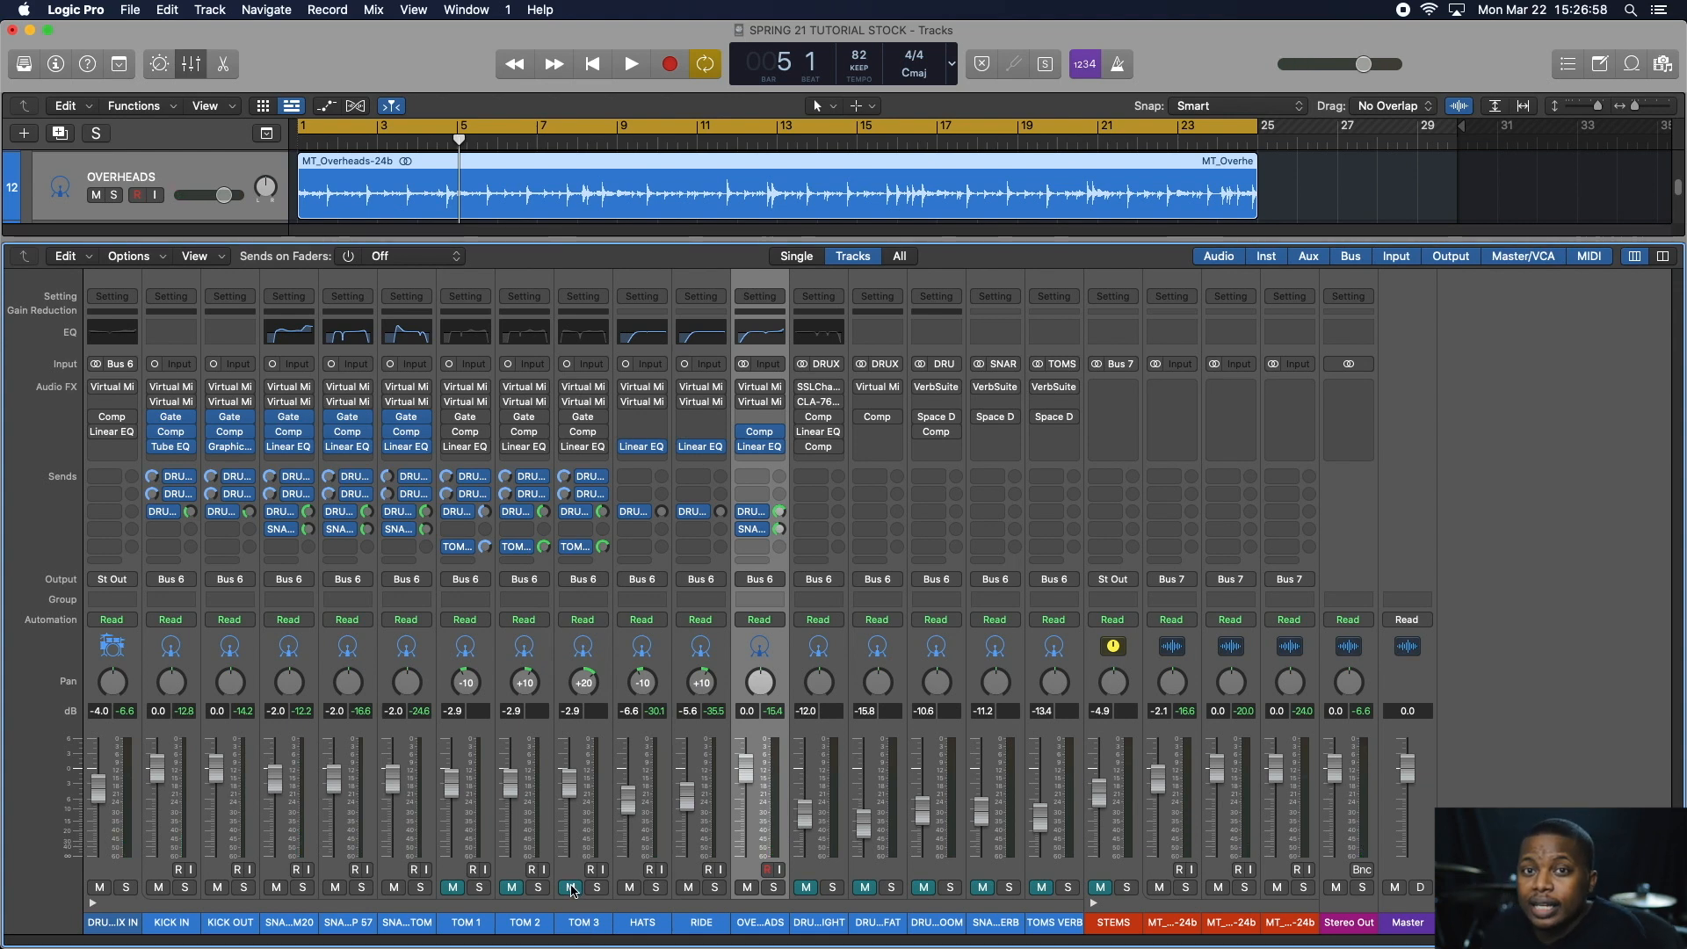
- Unmute and solo TOM 3, enable its Gate, Compressor and Linear Phase EQ, and play the channel briefly
click(571, 888)
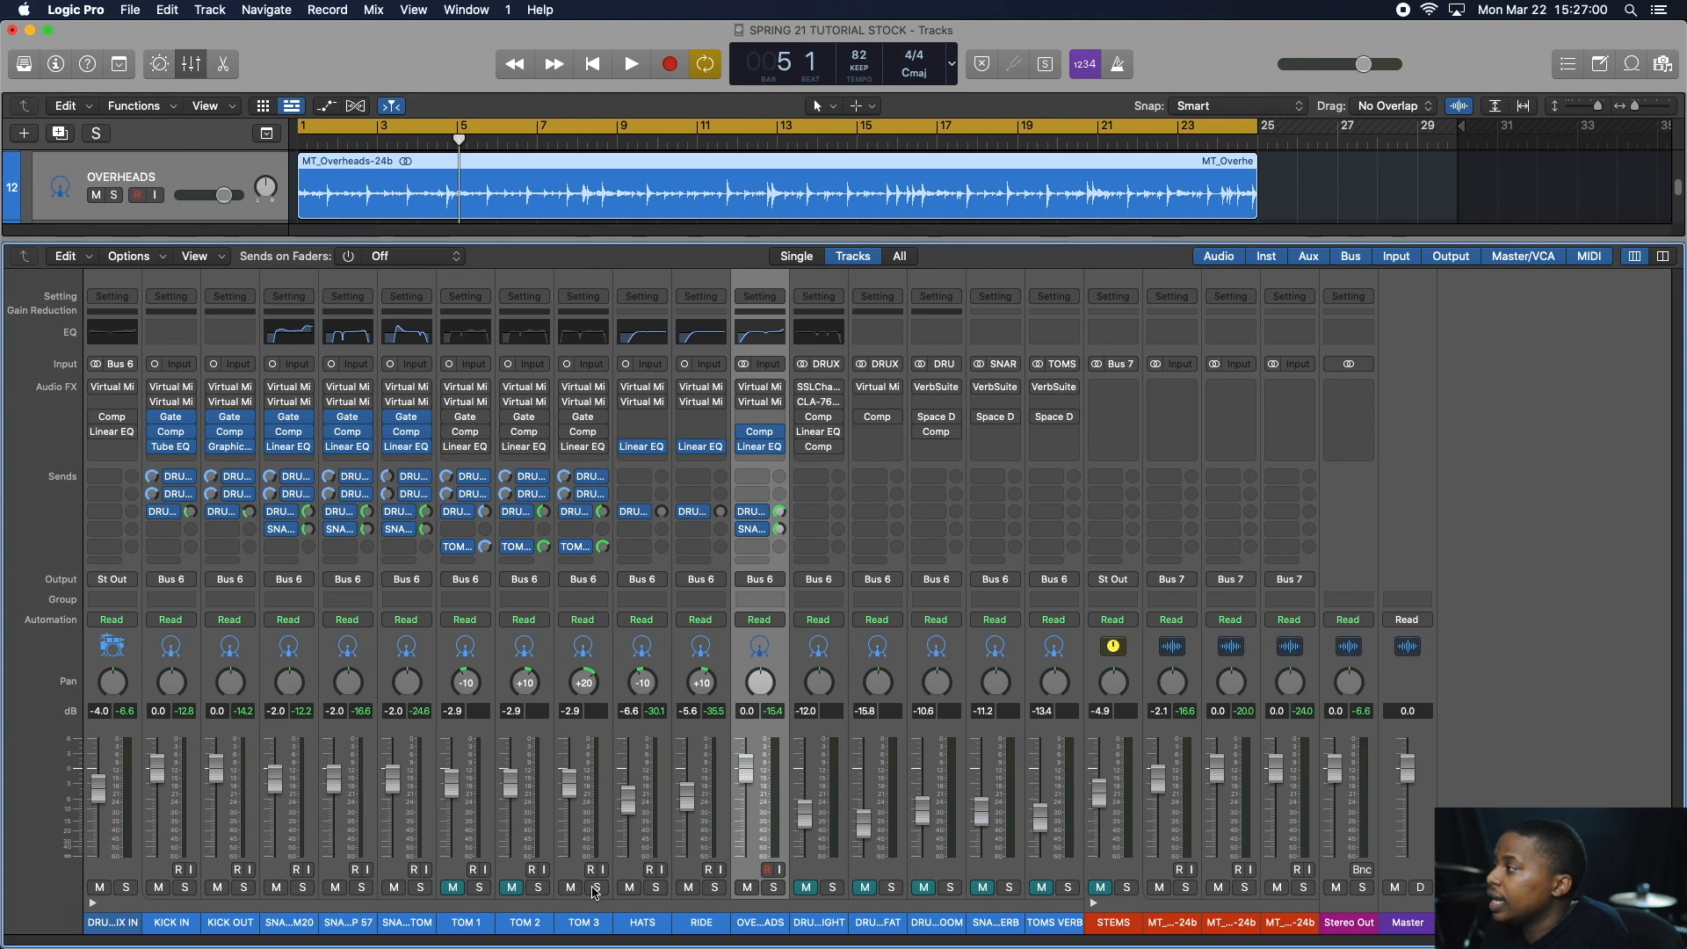
click(597, 888)
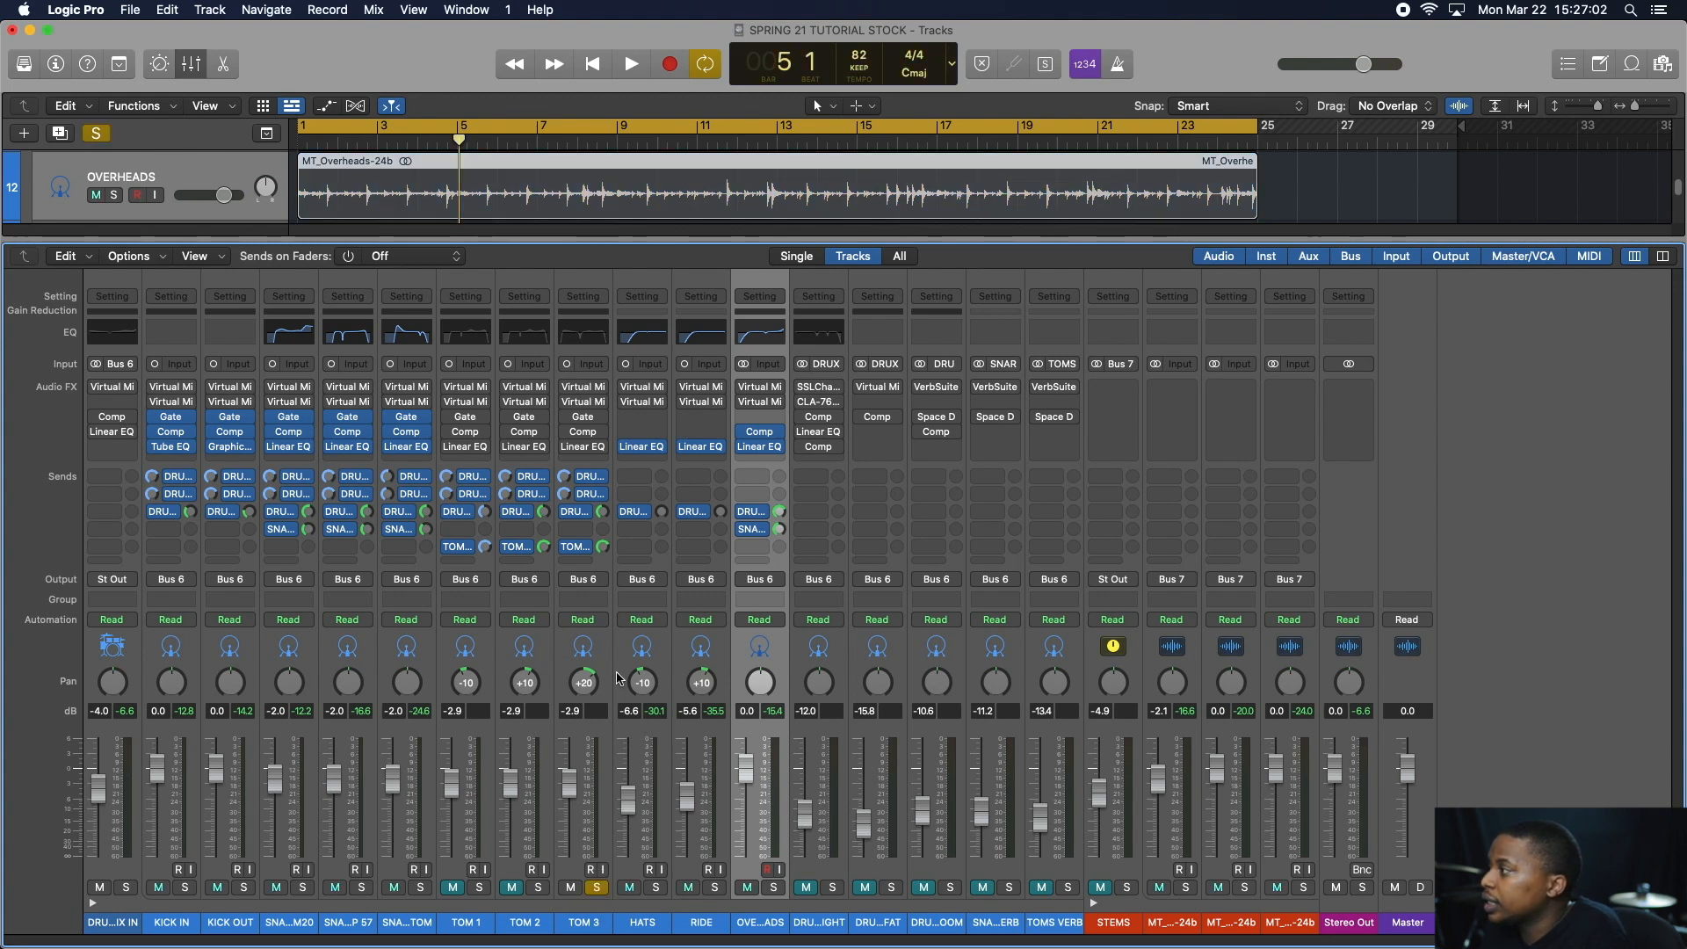
click(566, 418)
click(567, 433)
click(567, 448)
key(space)
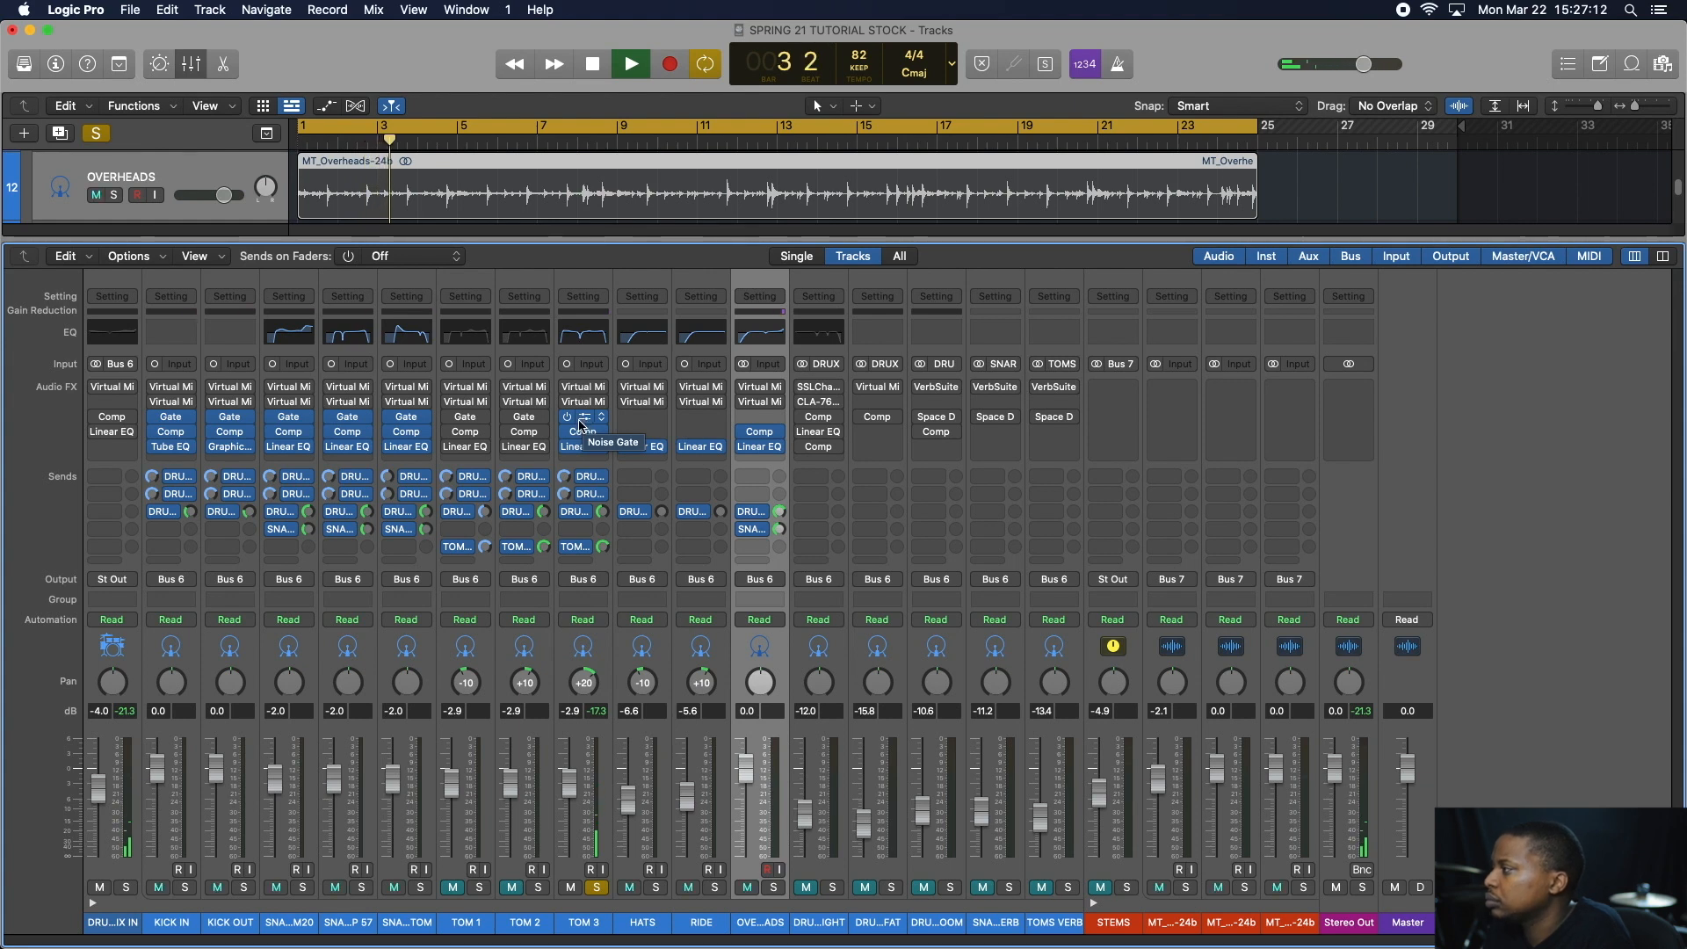
key(space)
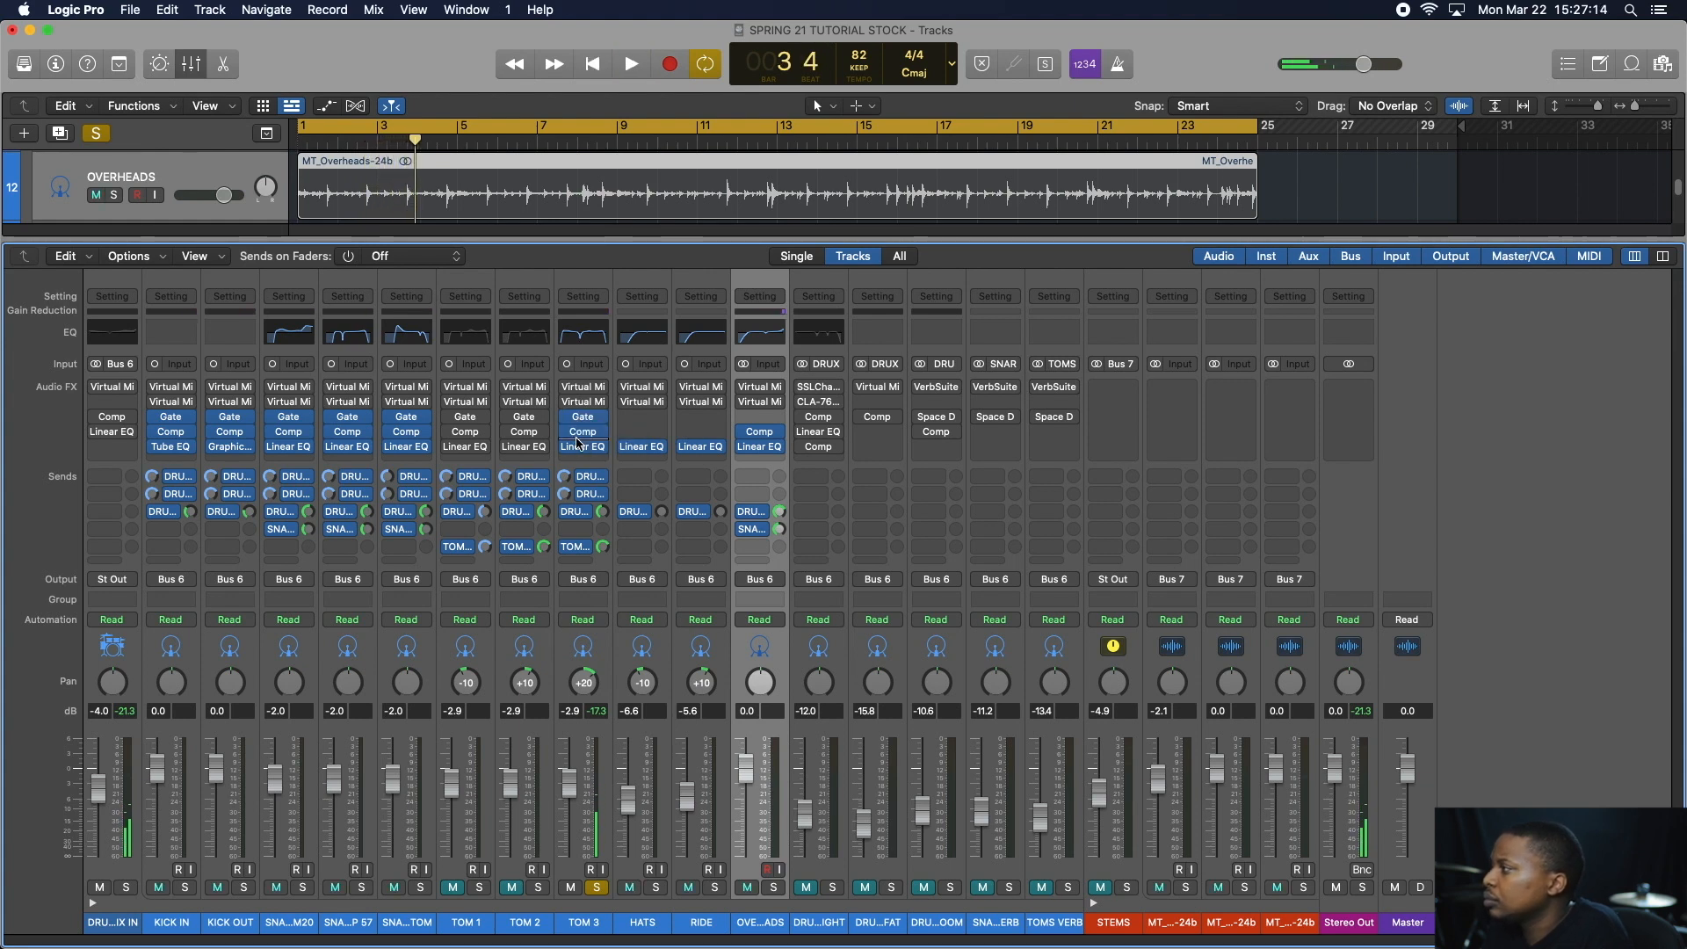
- Bypass the Compressor and Linear Phase EQ on TOM 3, and review the settings of its active Noise Gate
click(567, 449)
click(570, 438)
click(554, 418)
click(568, 433)
click(581, 418)
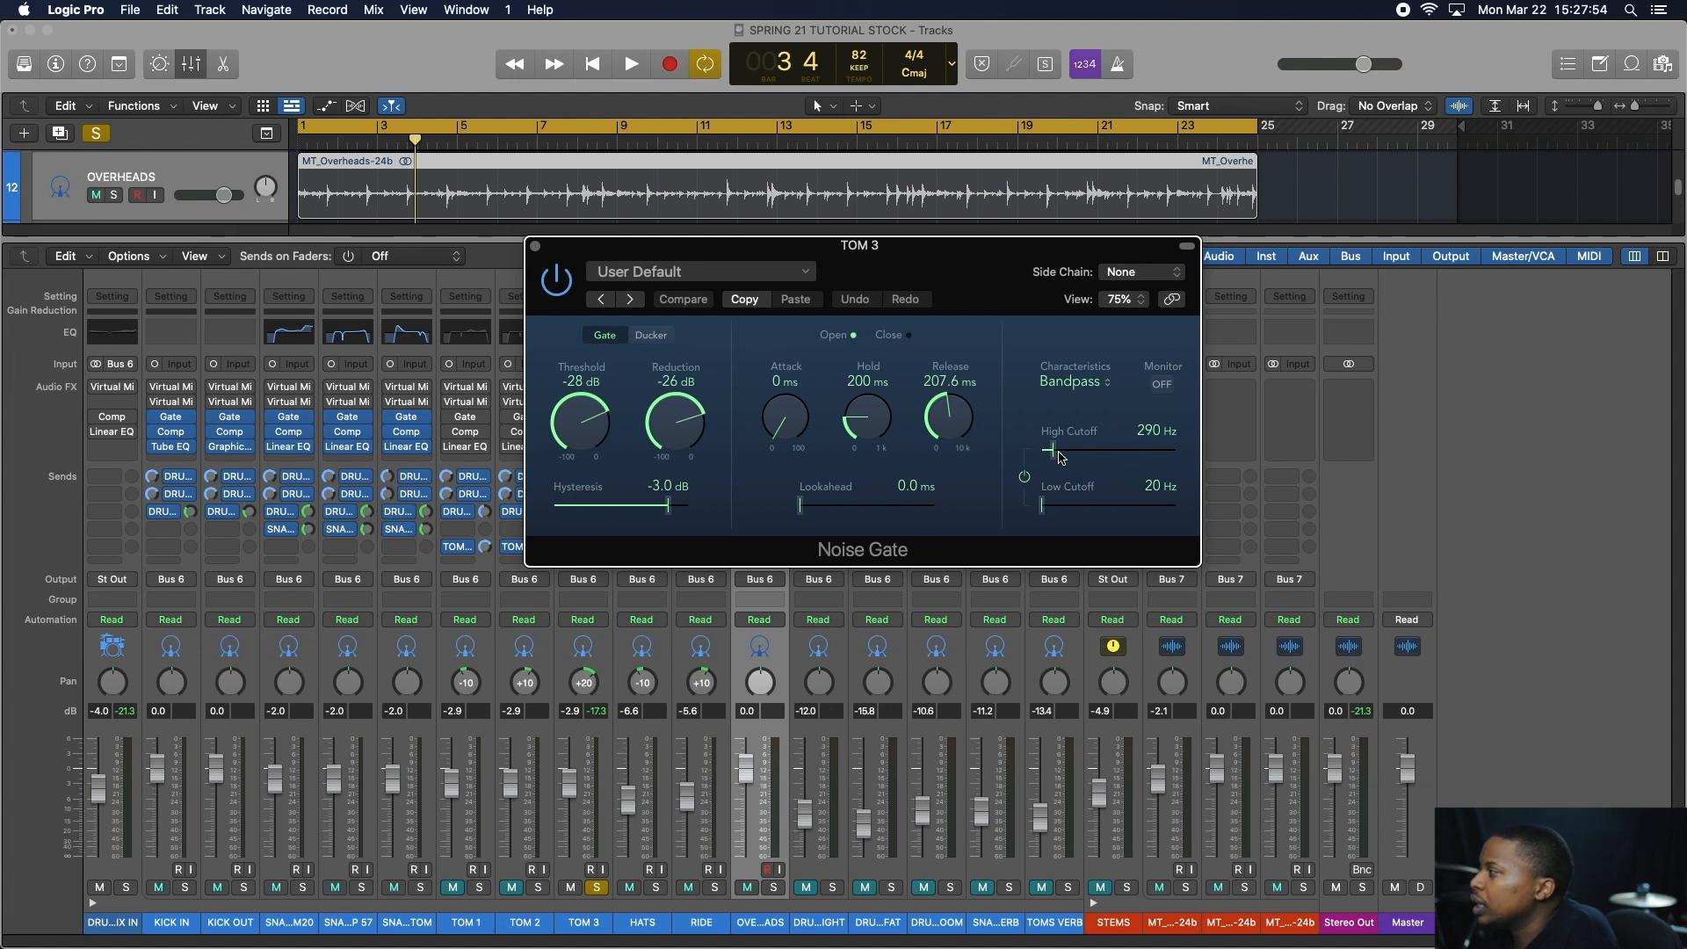
click(536, 247)
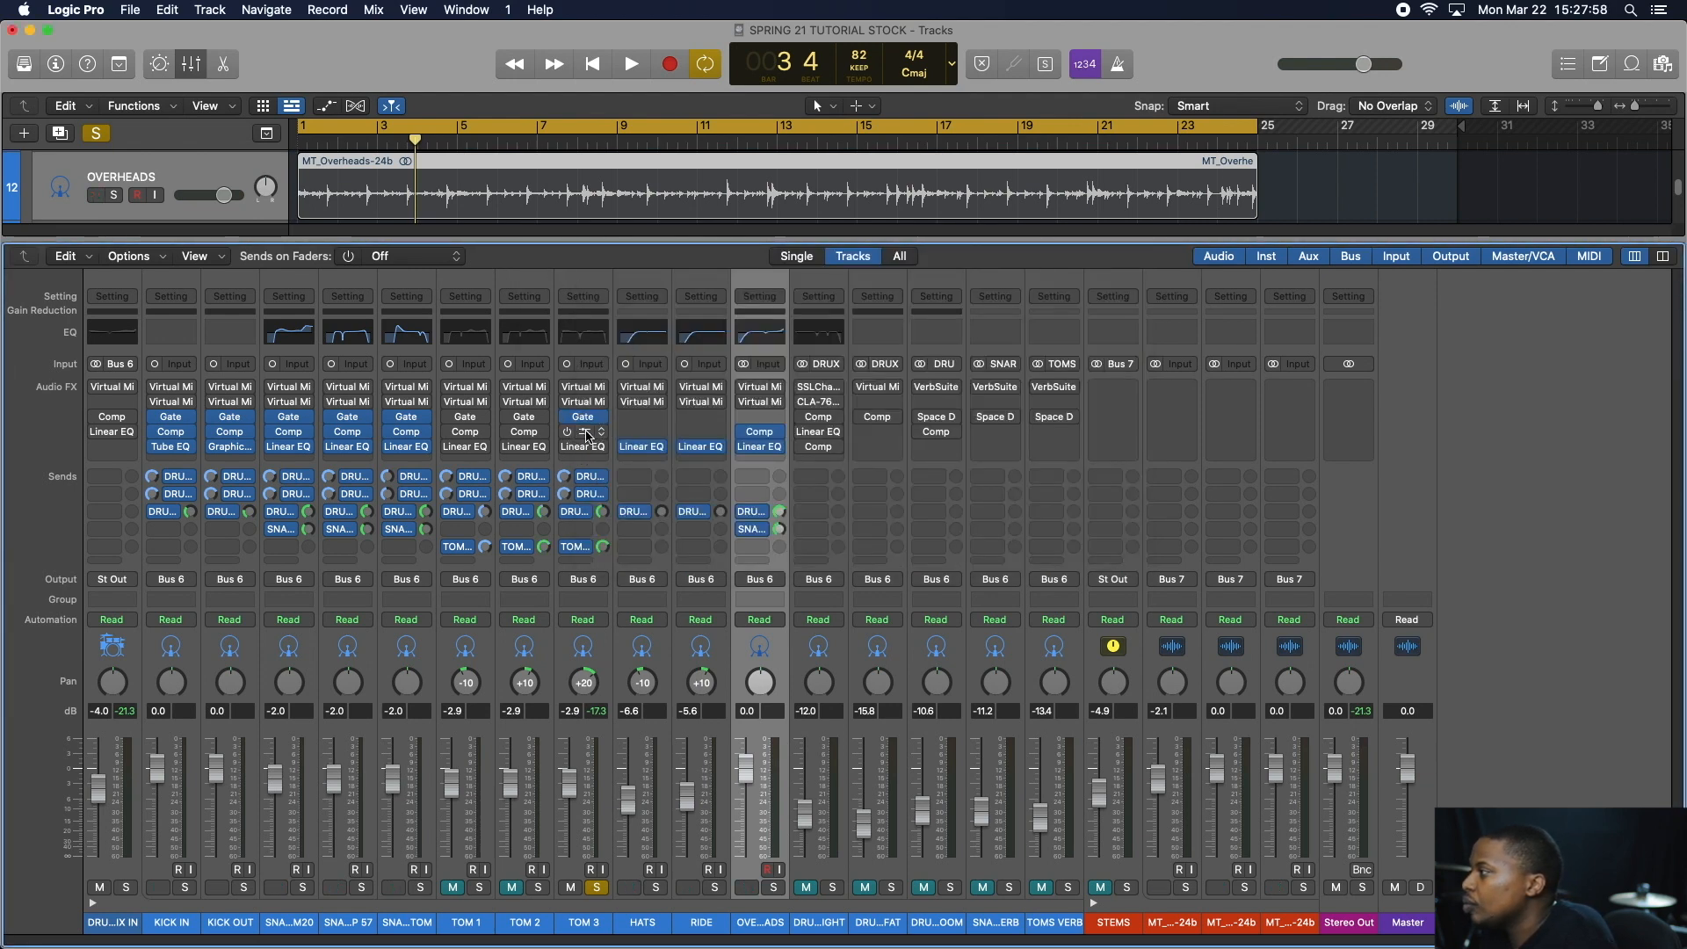
- Enable the Compressor on TOM 3, review its attack, release and distortion, audition it briefly, and close it
click(586, 434)
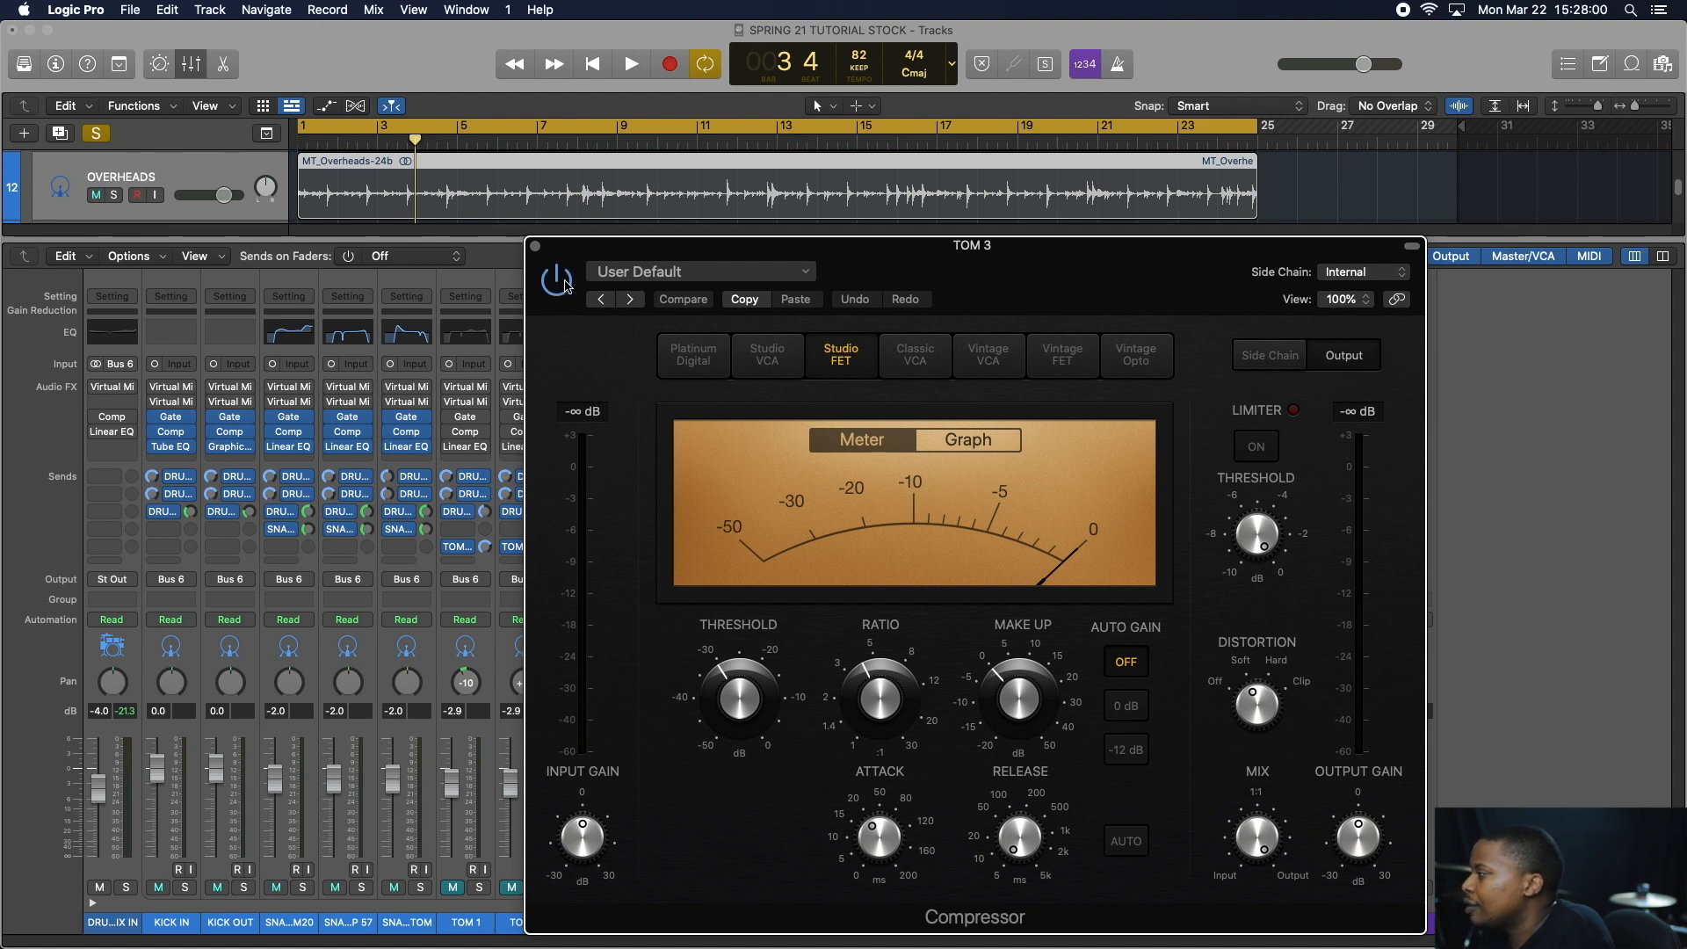
mouse_move(895, 852)
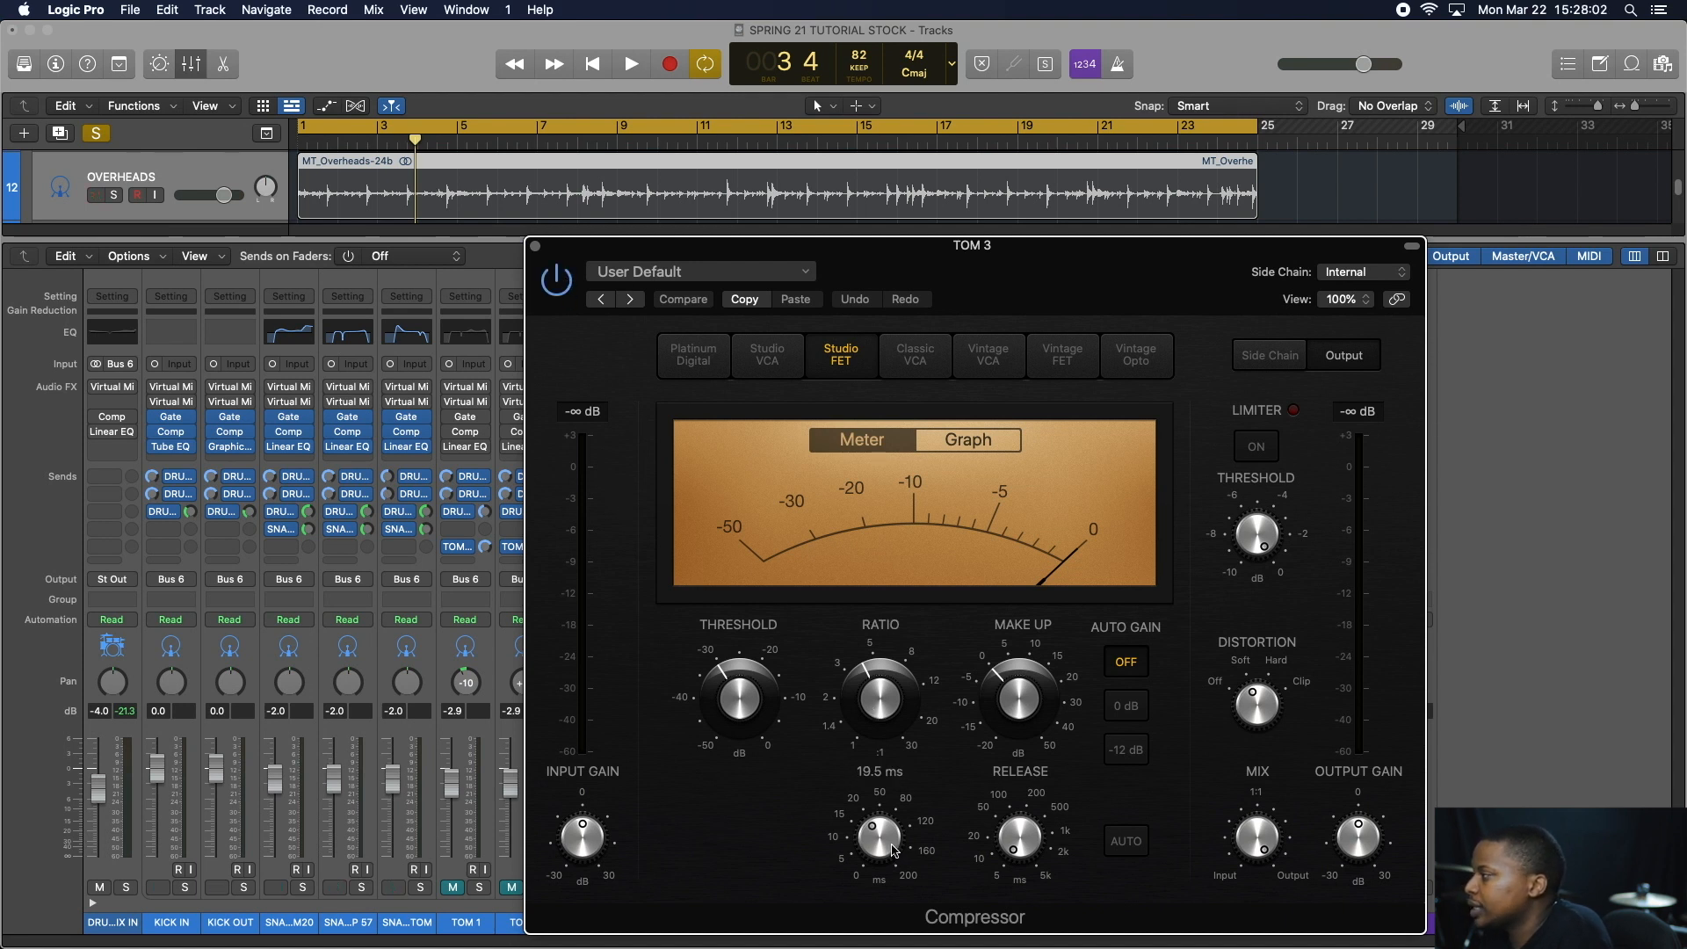
mouse_move(992, 841)
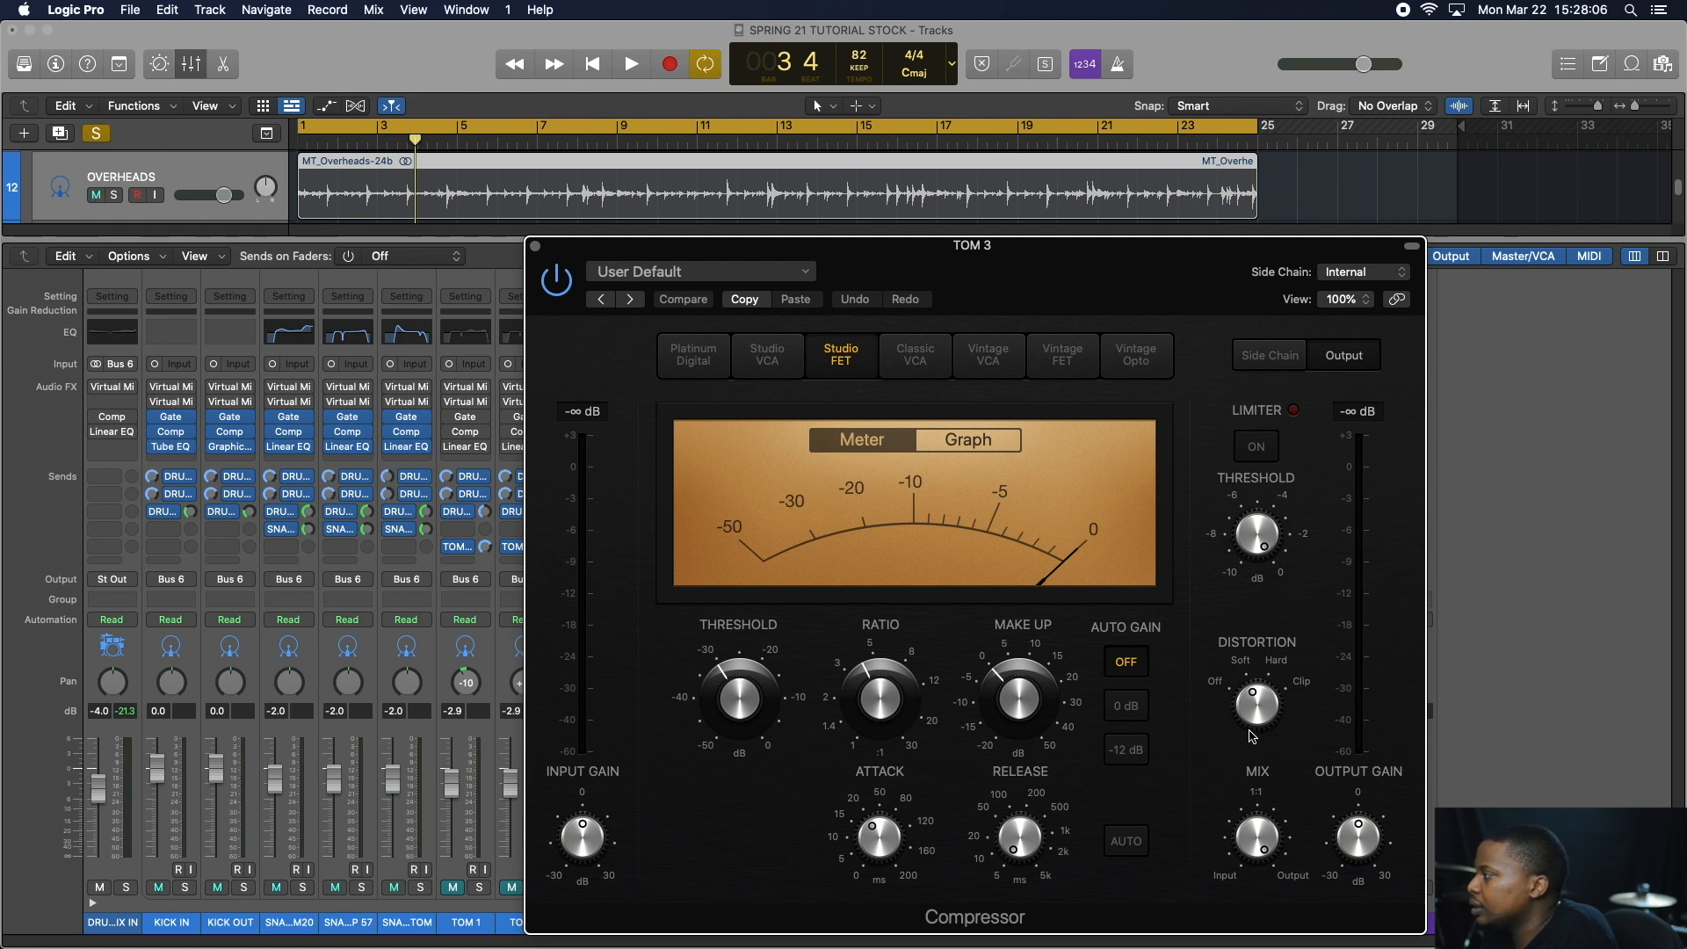
key(space)
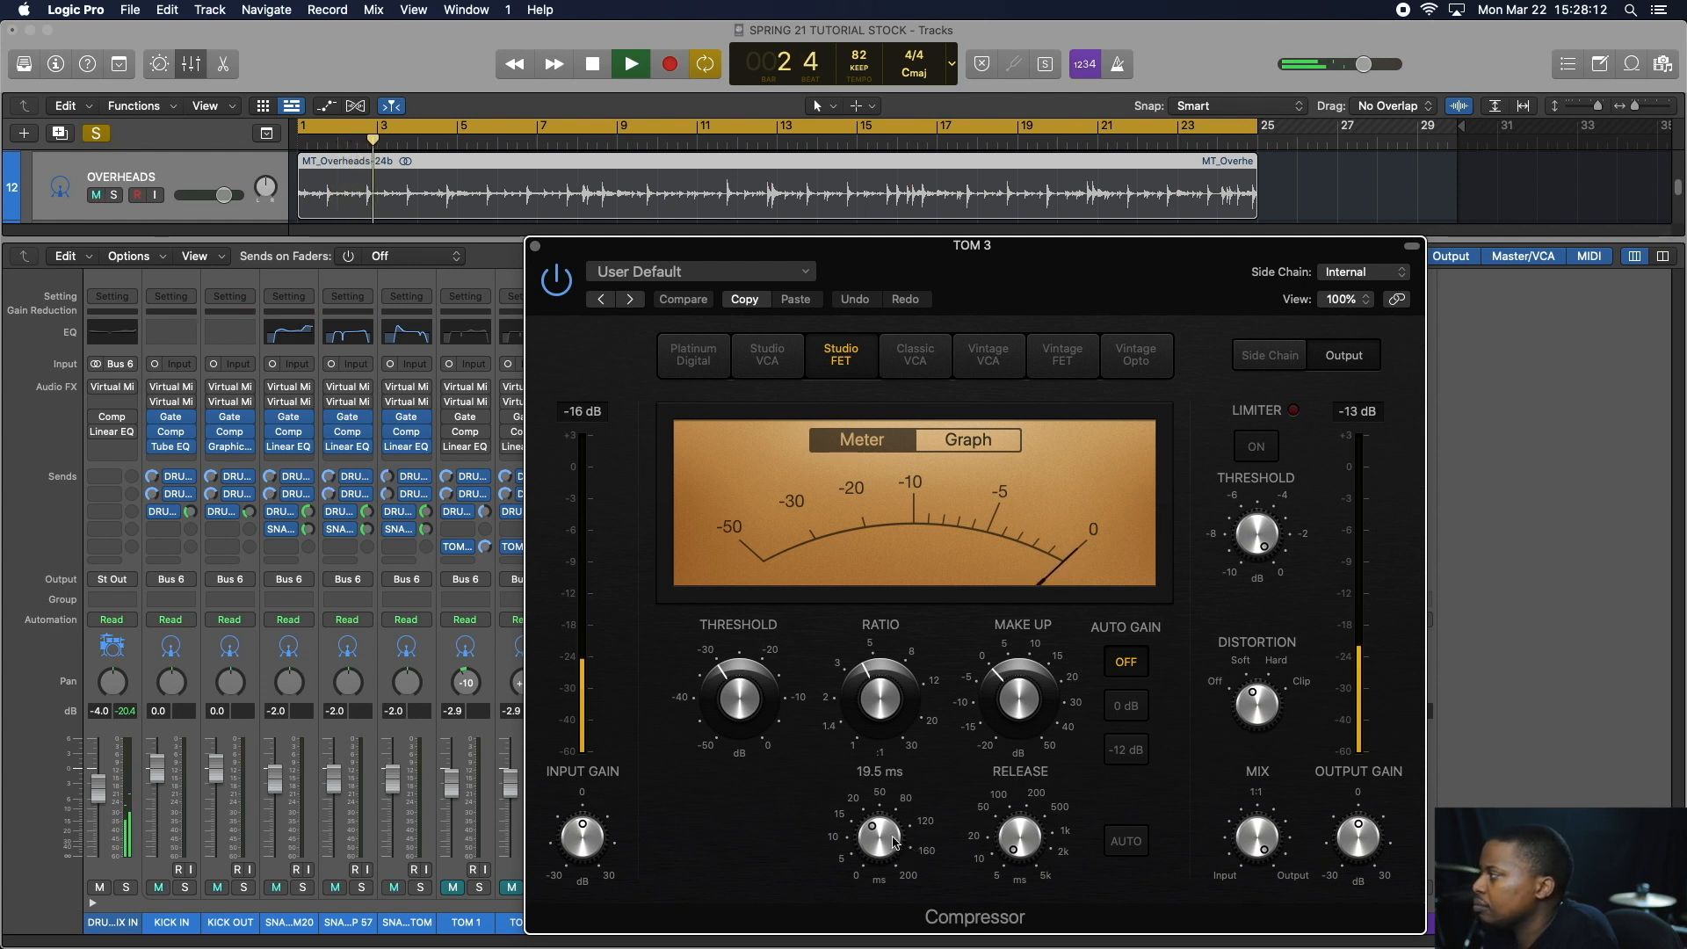
key(space)
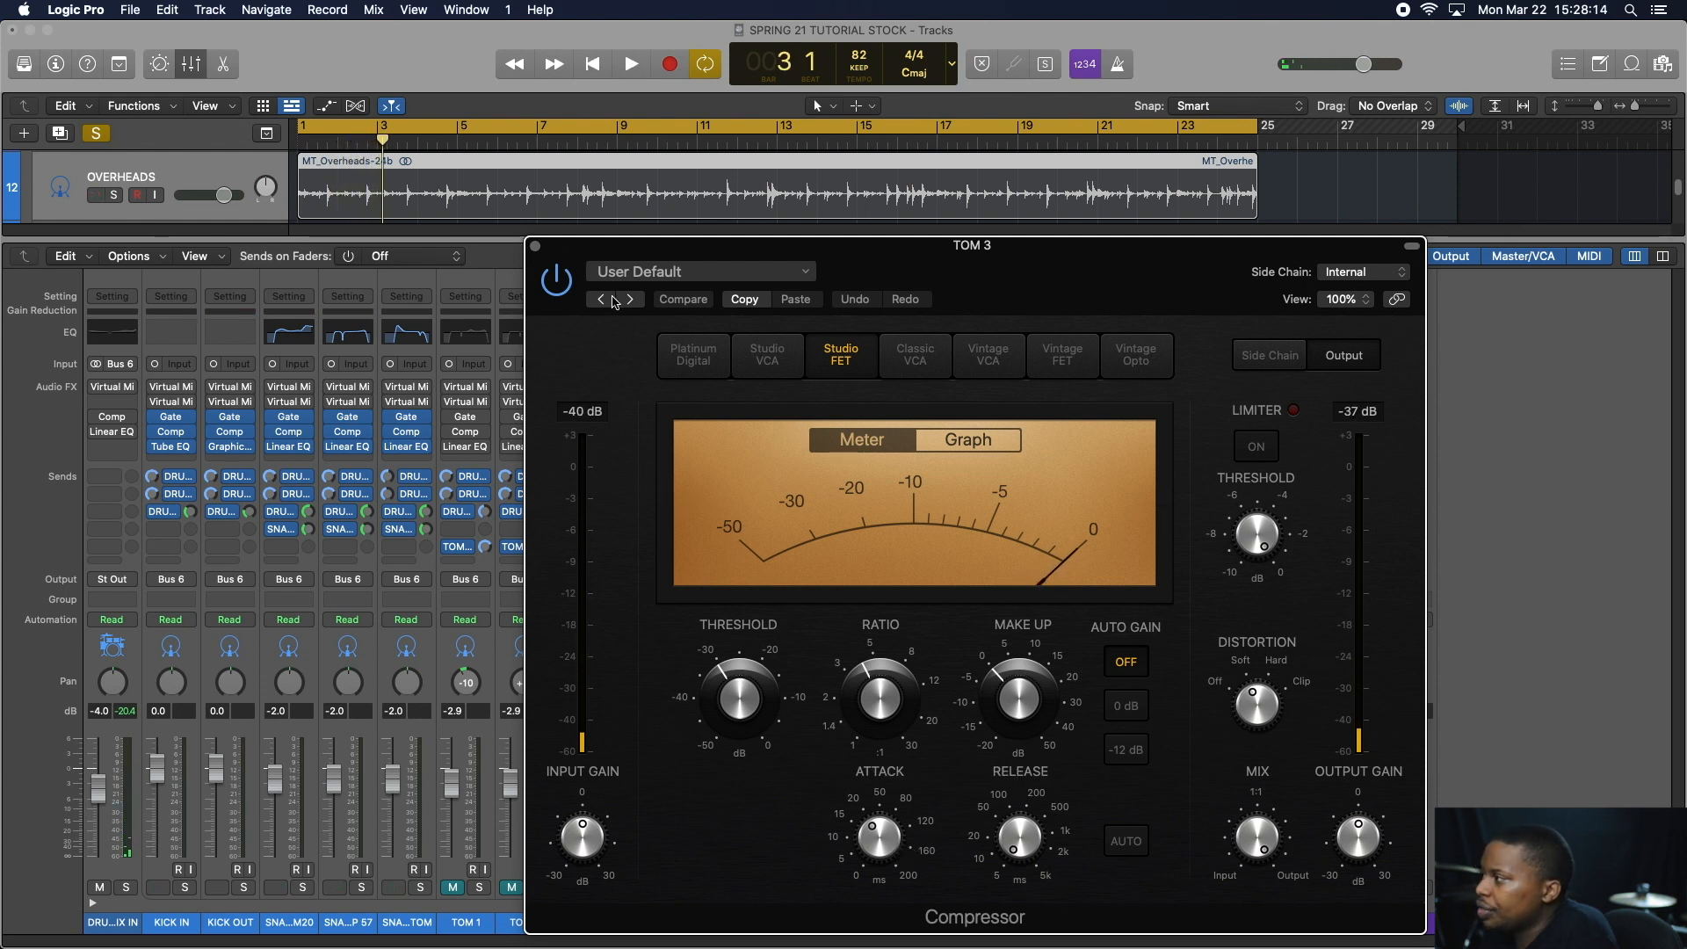
click(535, 246)
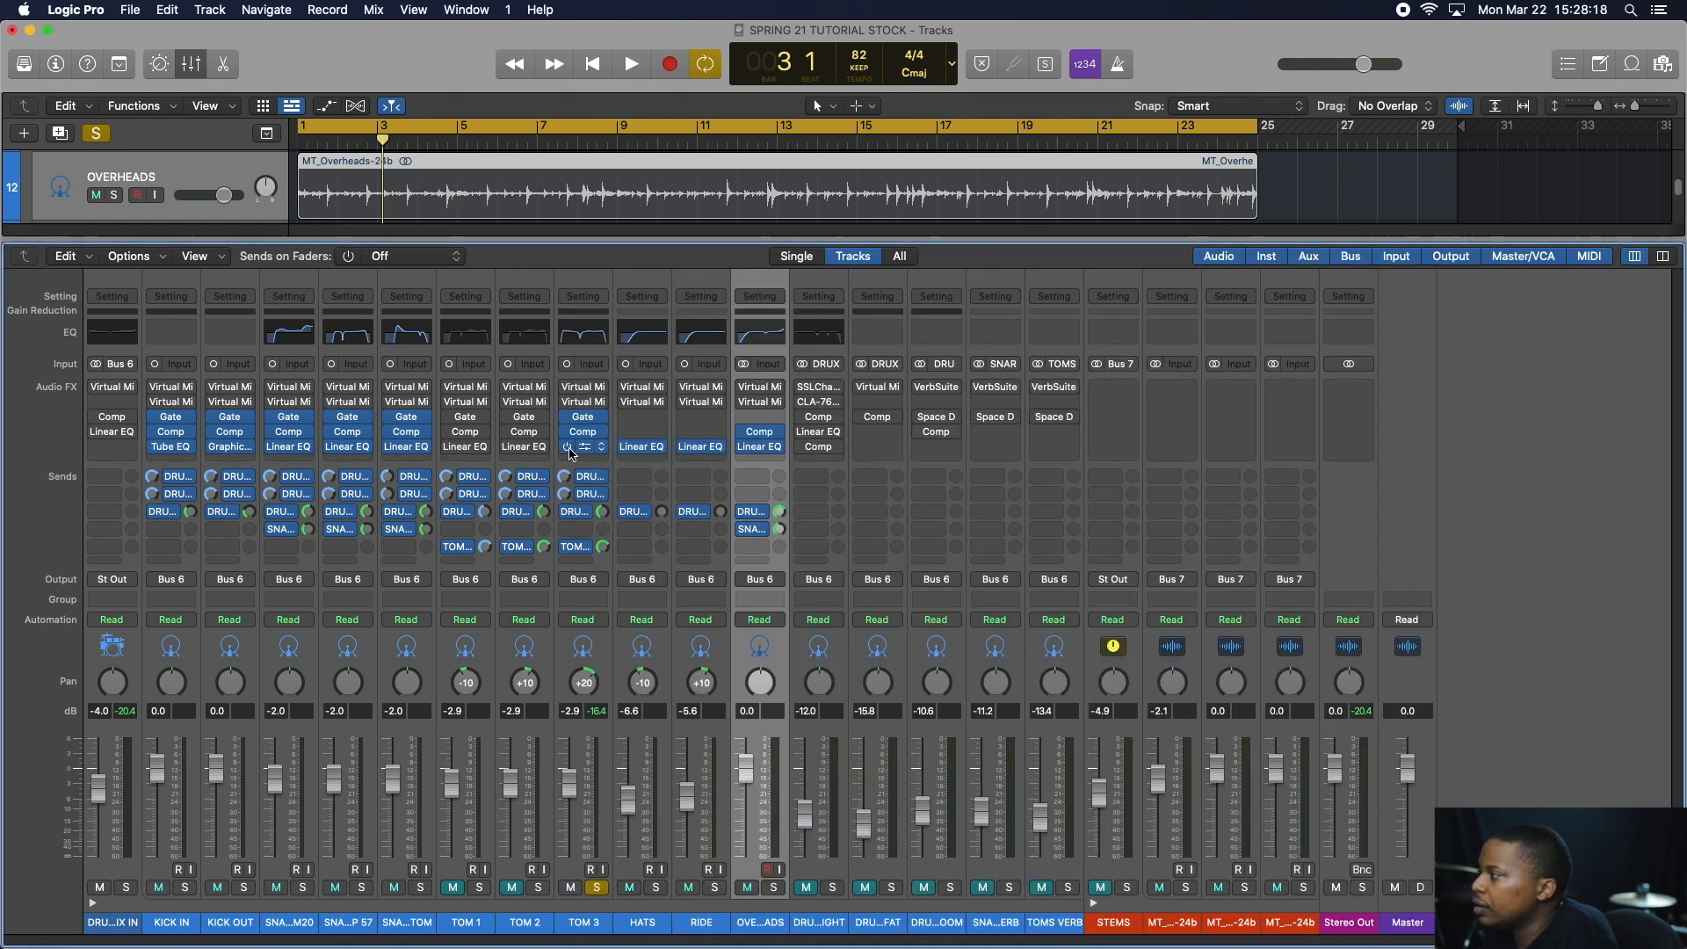
- Enable TOM 3's Linear Phase EQ, play from the start while bypassing and restoring the 376 Hz band, stop playback and close the EQ
click(585, 446)
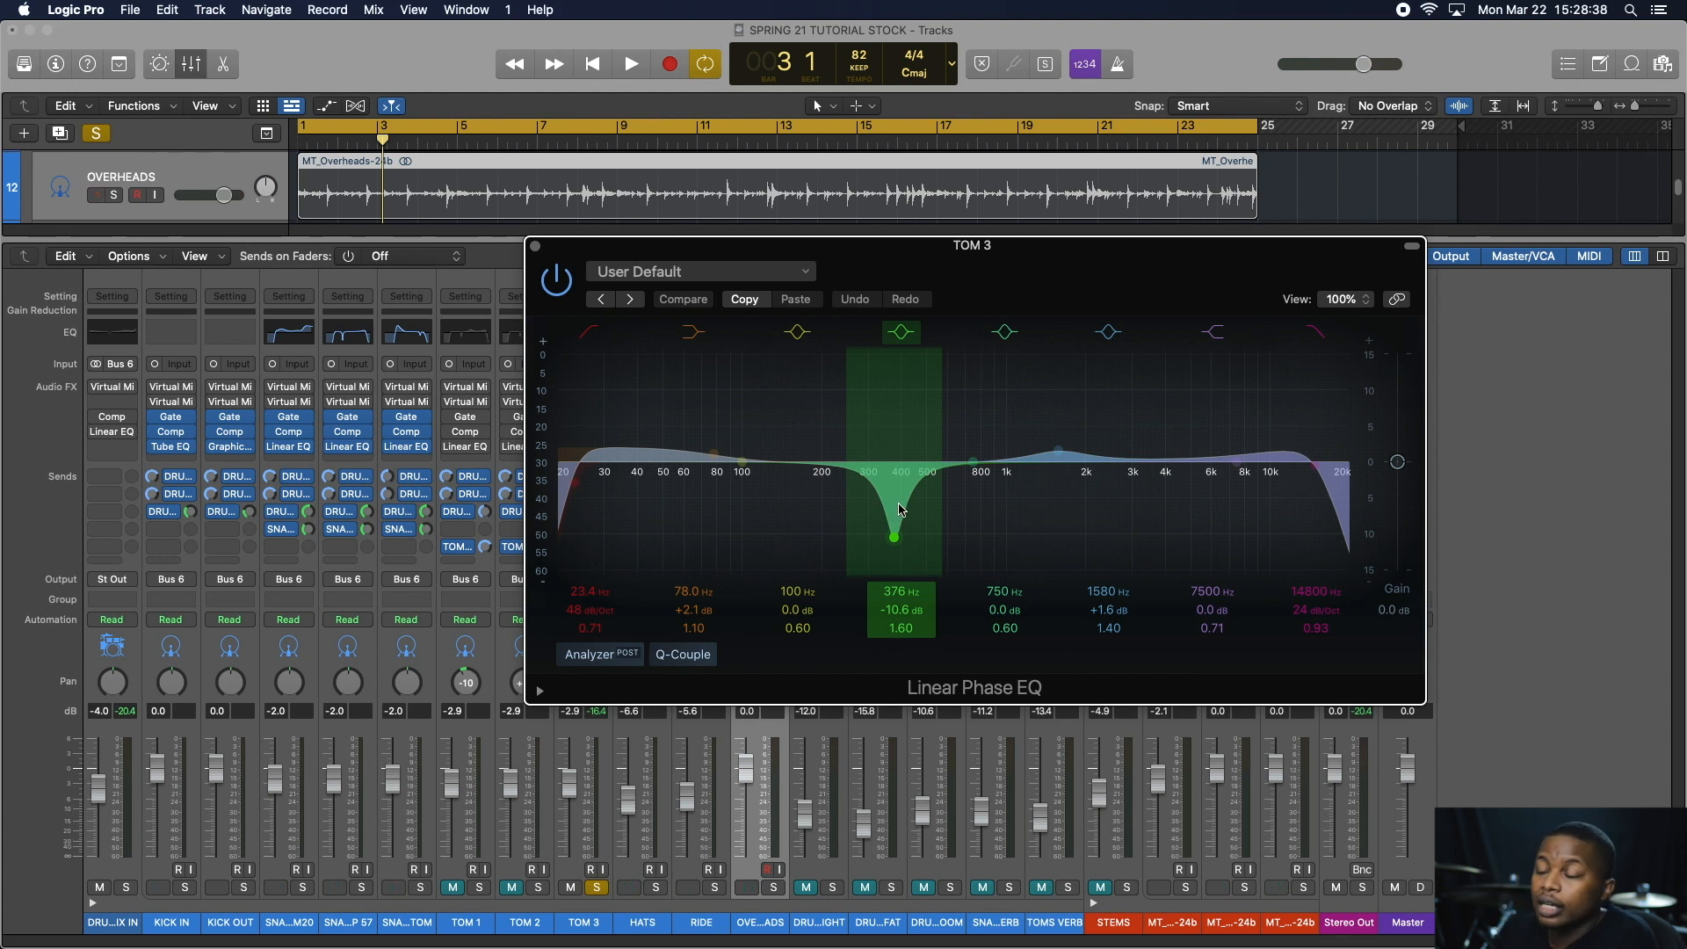
key(Return)
key(space)
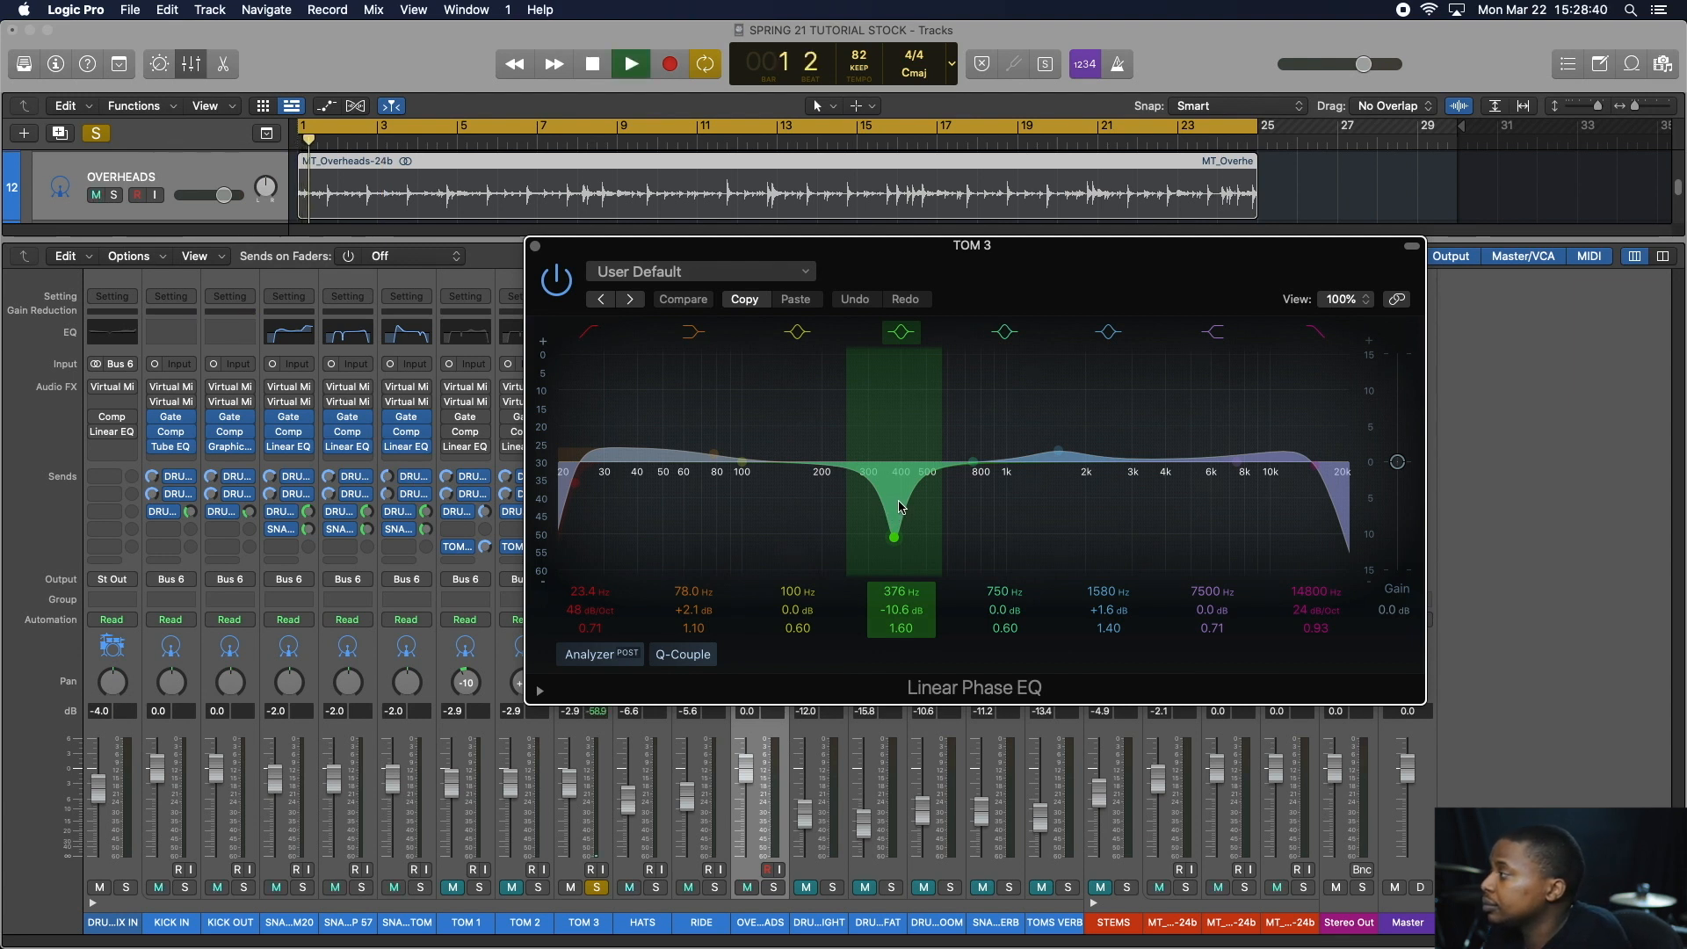
click(902, 332)
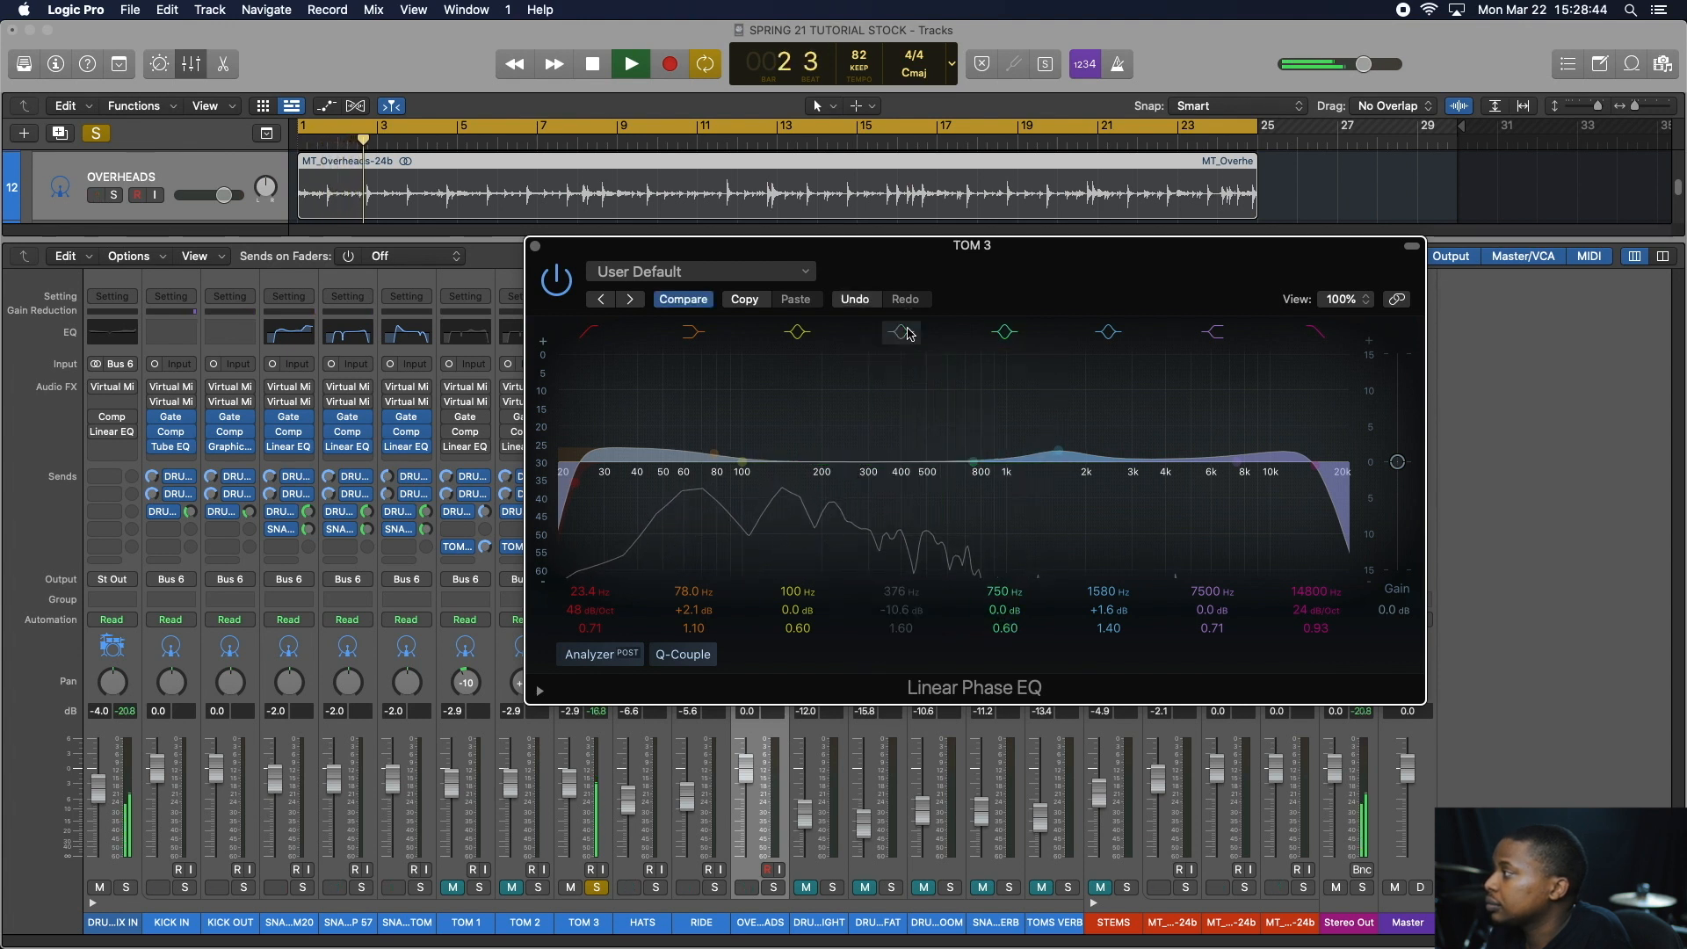
click(905, 332)
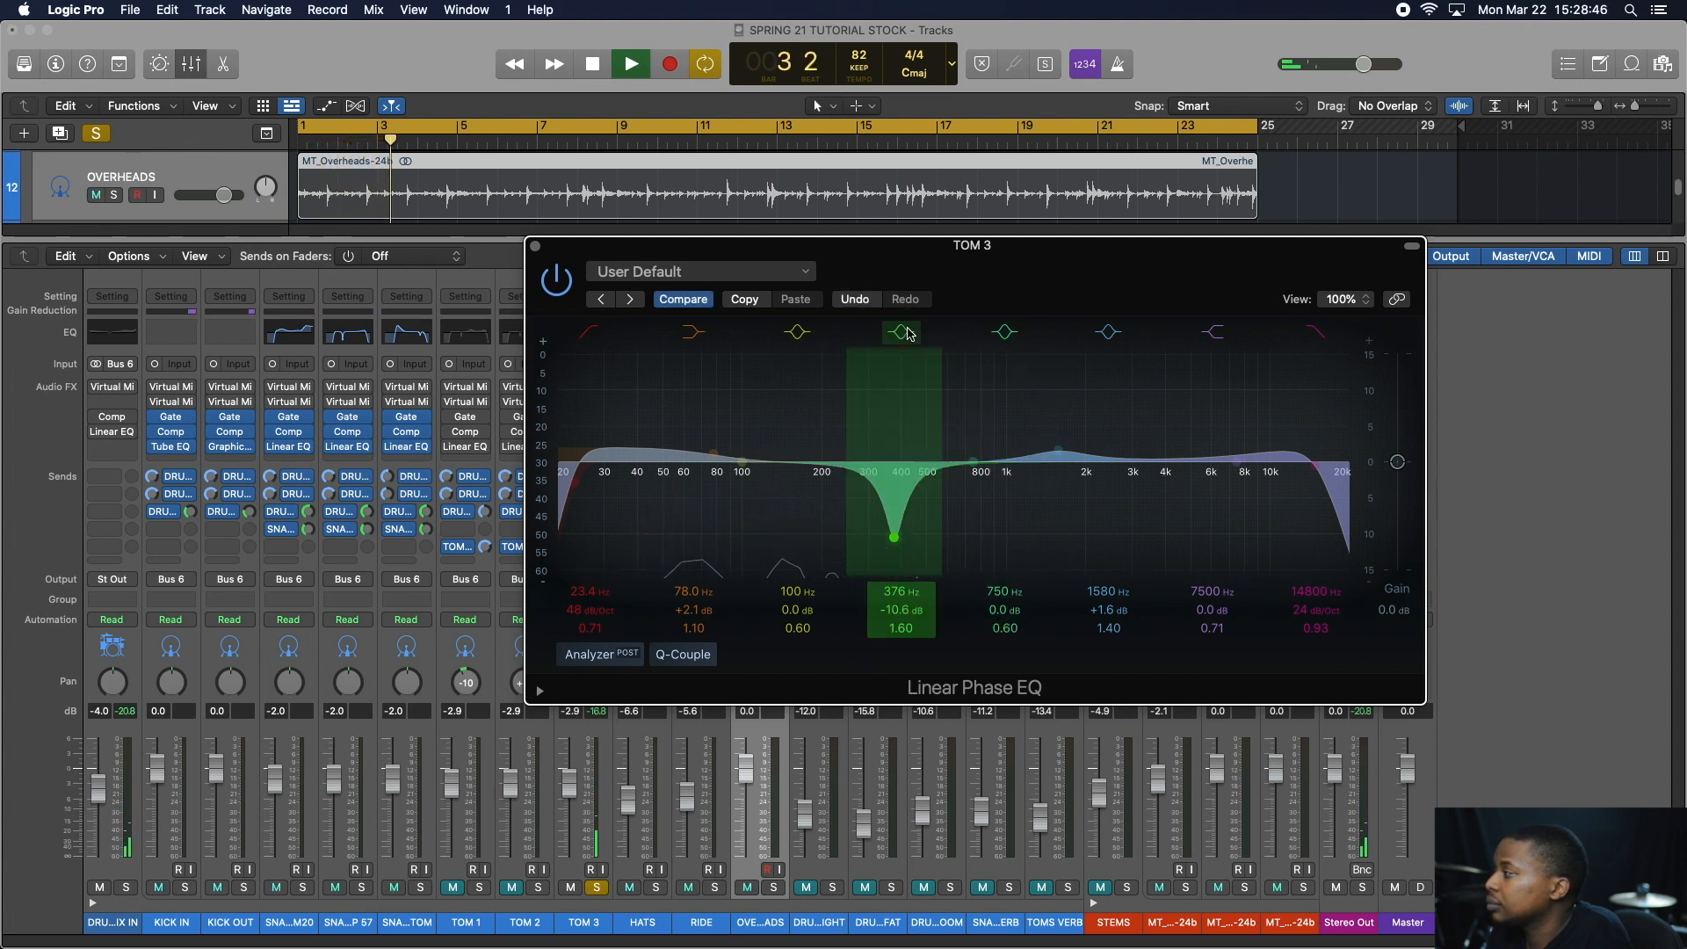
key(space)
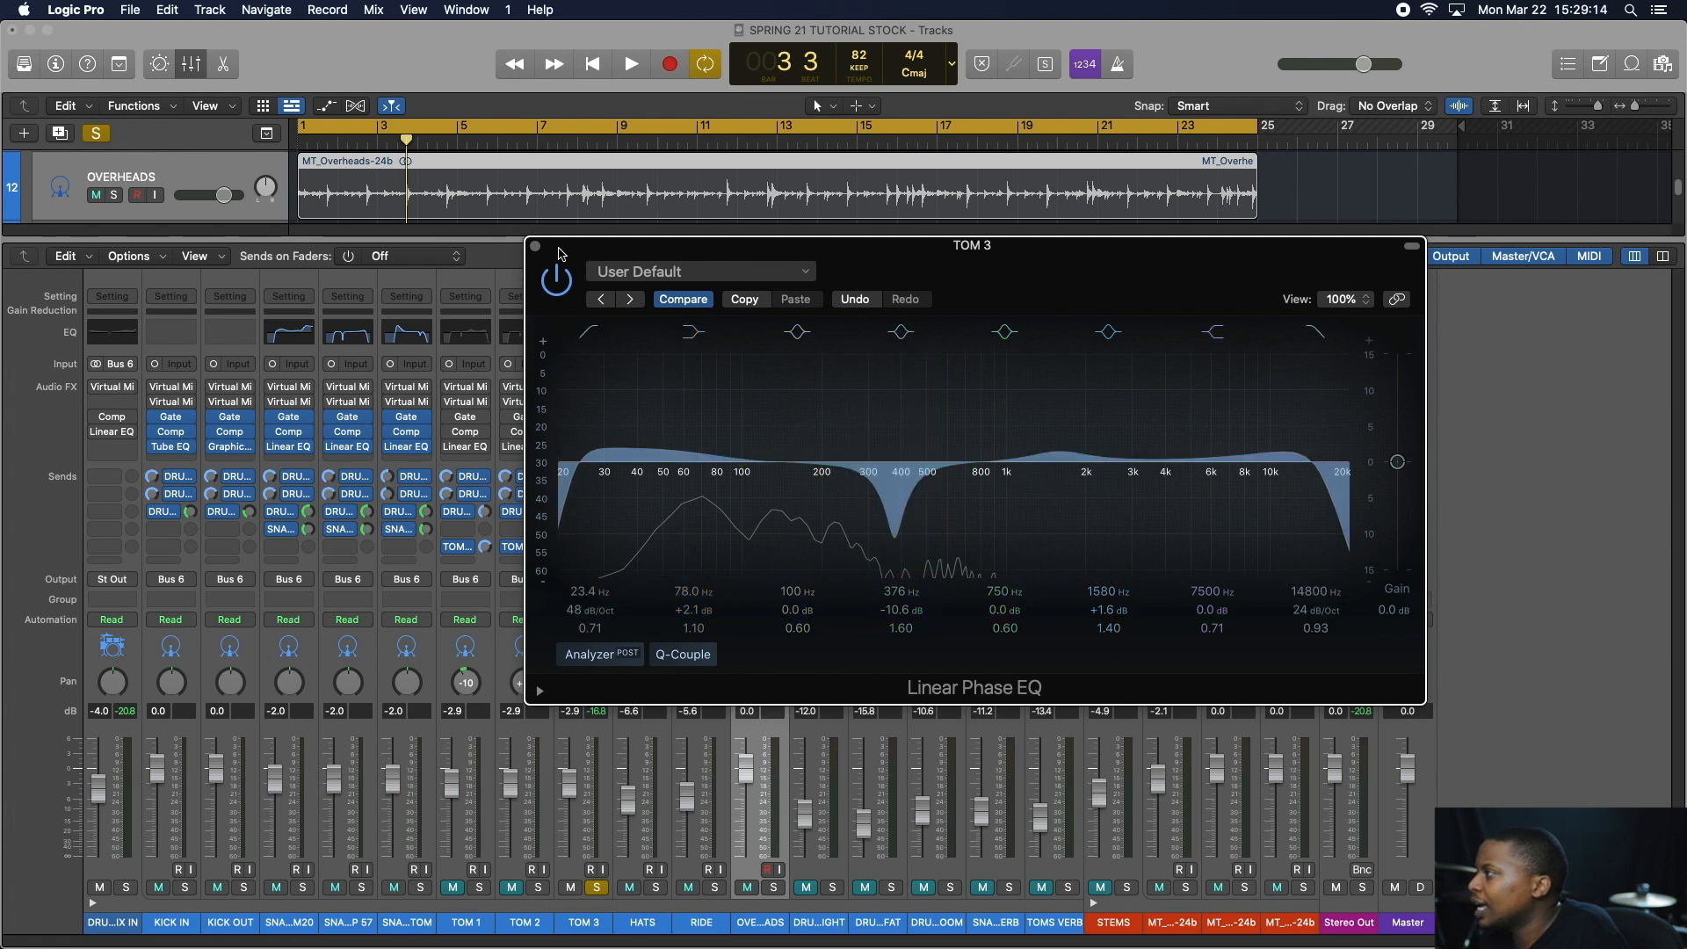
click(535, 246)
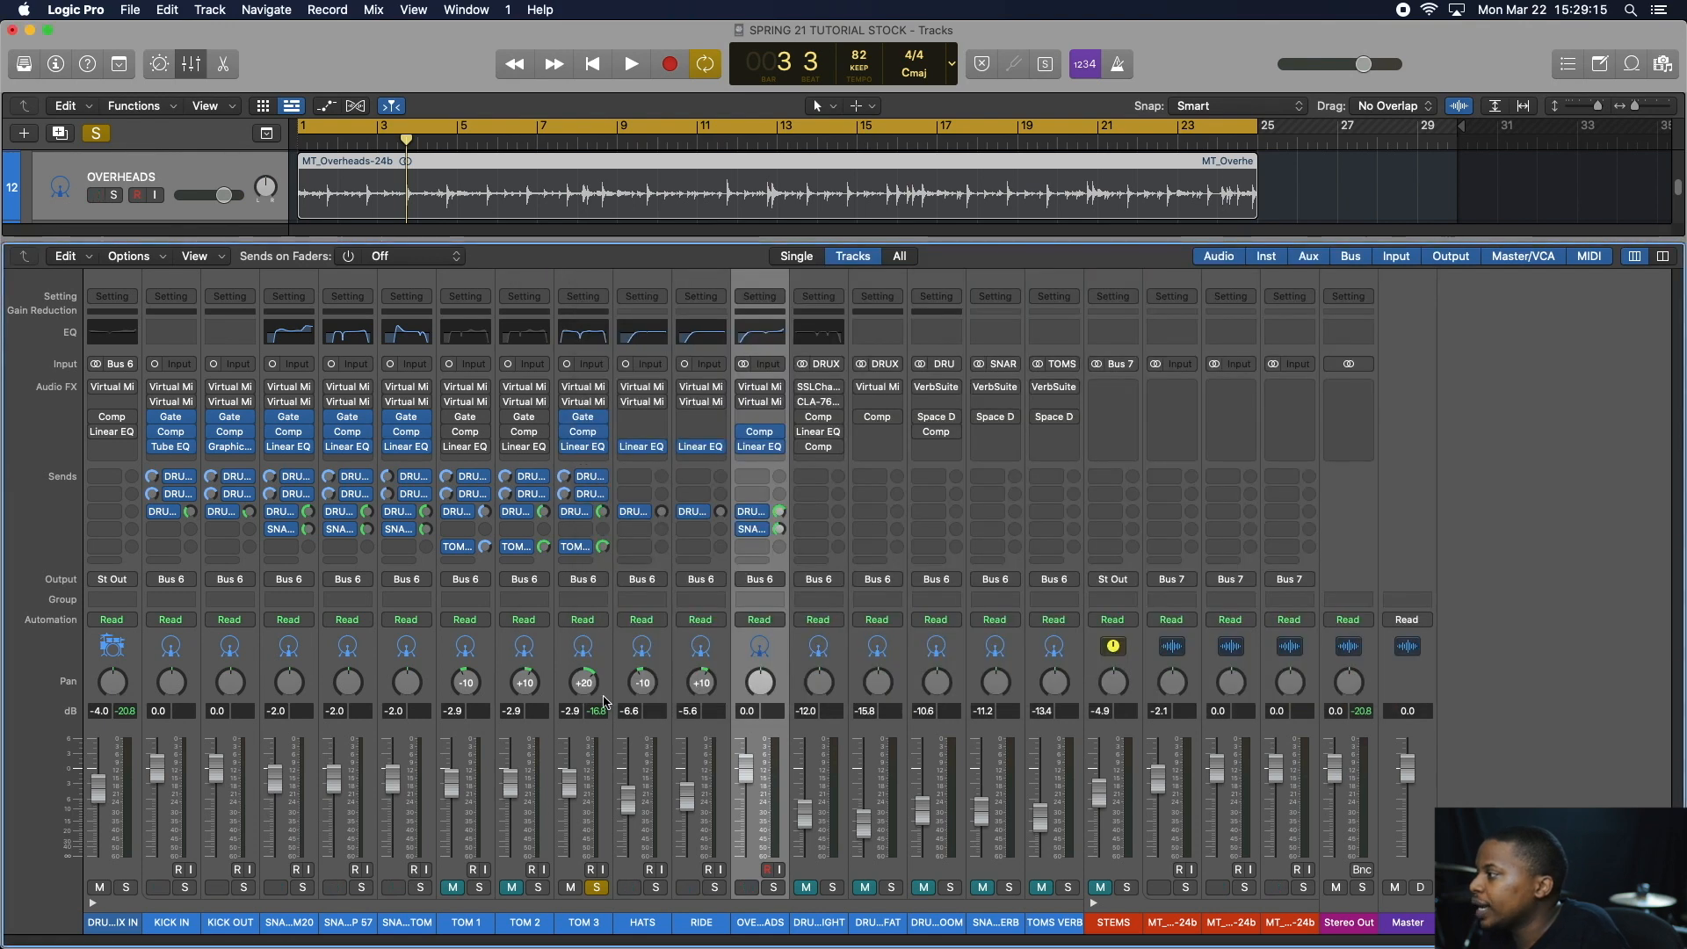
- Switch the solo from TOM 3 to TOM 2, enable TOM 2's Noise Gate, and review its settings
click(597, 887)
click(538, 887)
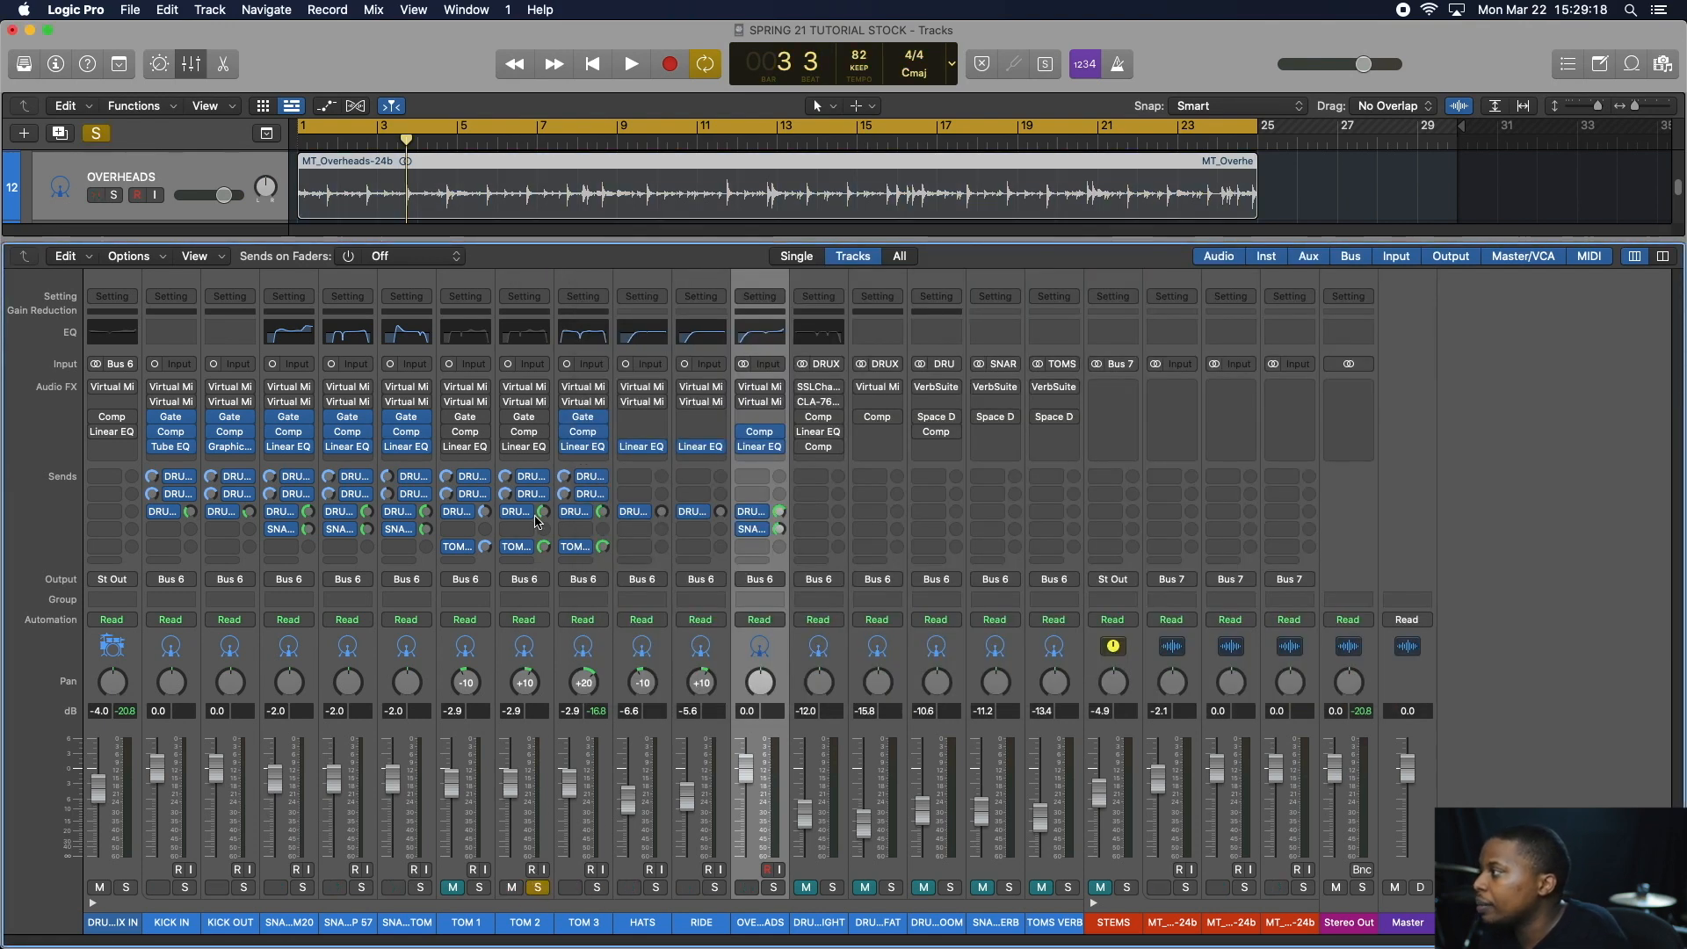
click(511, 418)
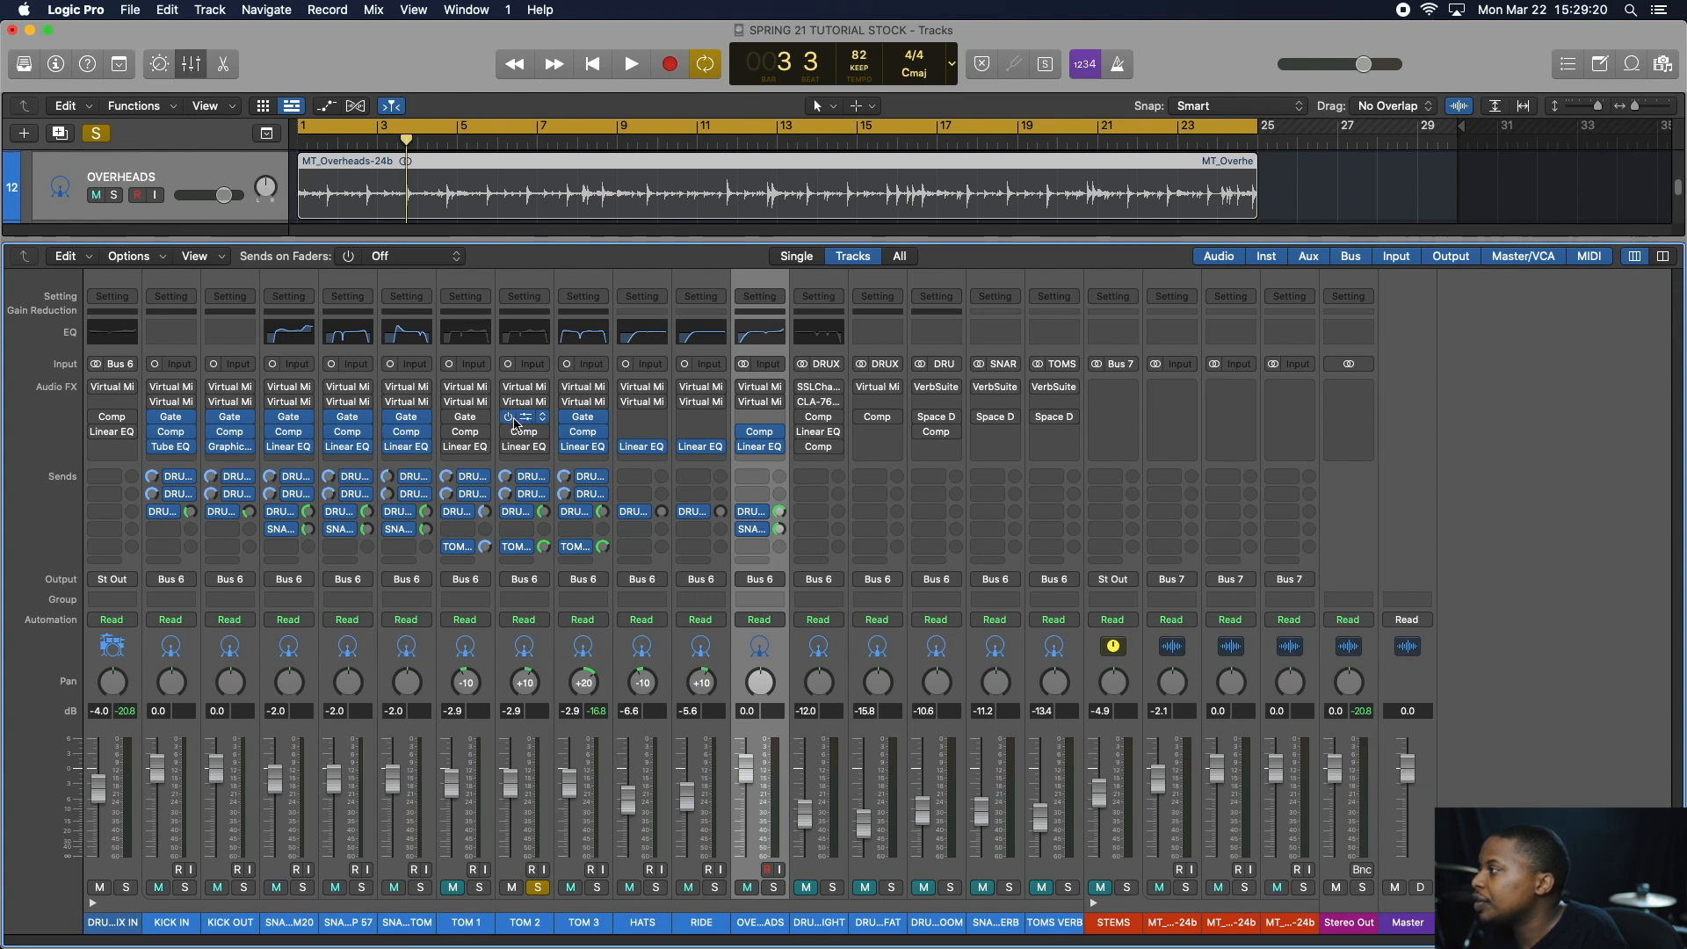
click(519, 418)
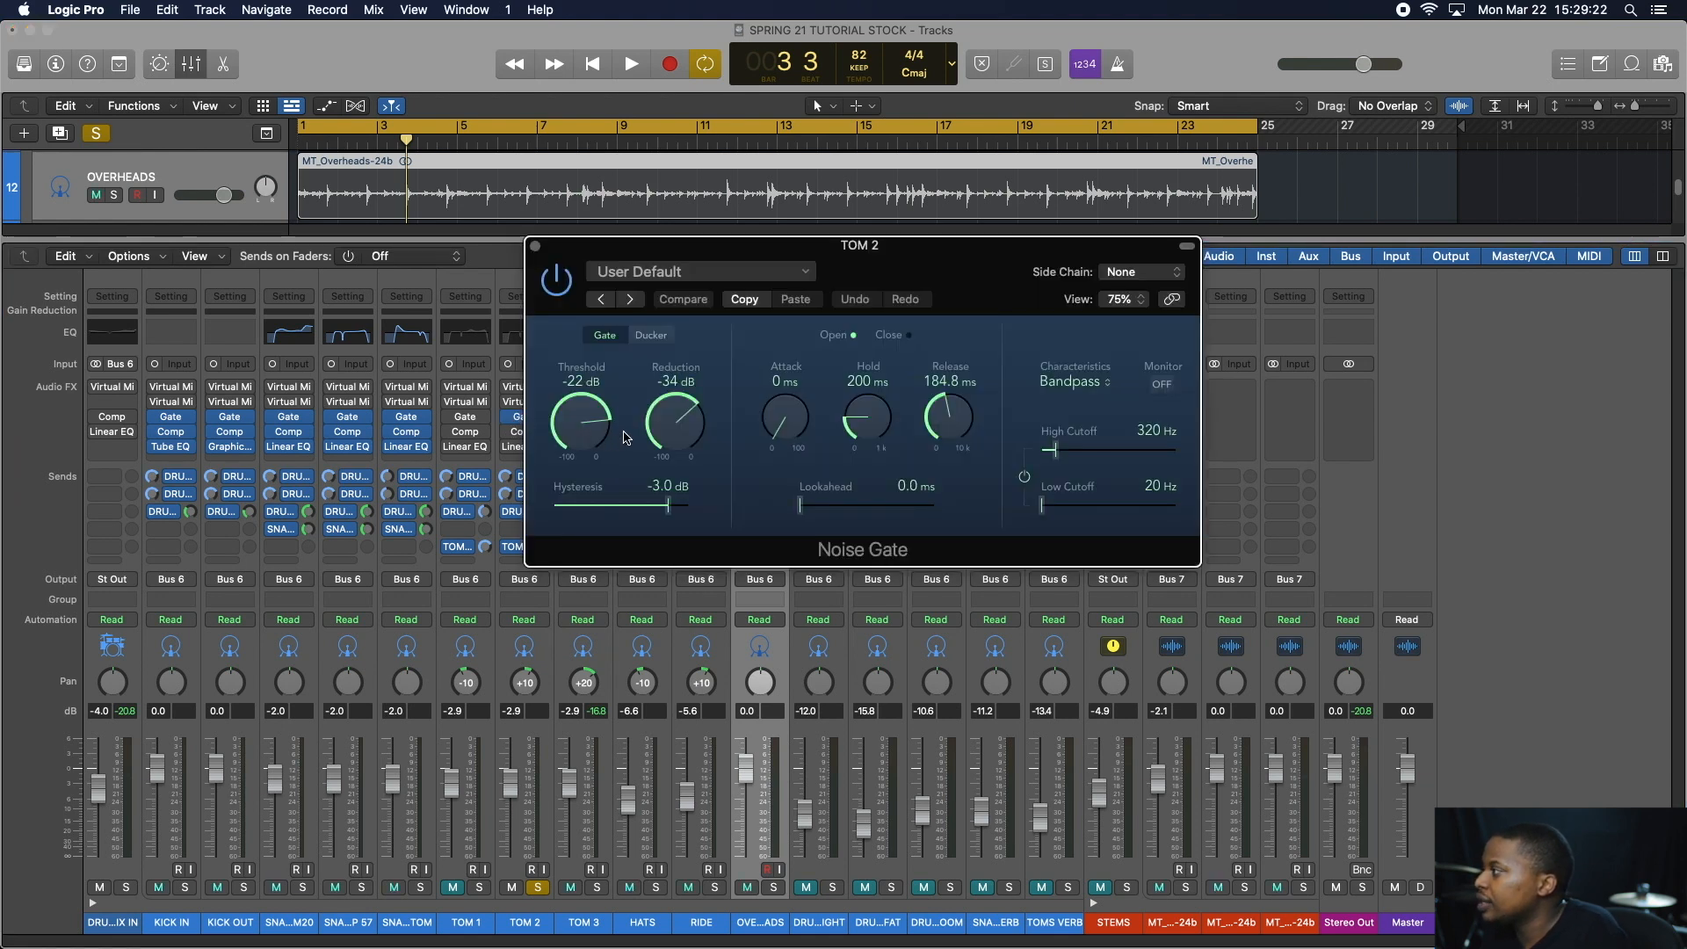
click(535, 246)
- Enable the Compressor and Linear Phase EQ on TOM 2, reviewing and closing each plug-in
click(509, 440)
click(511, 441)
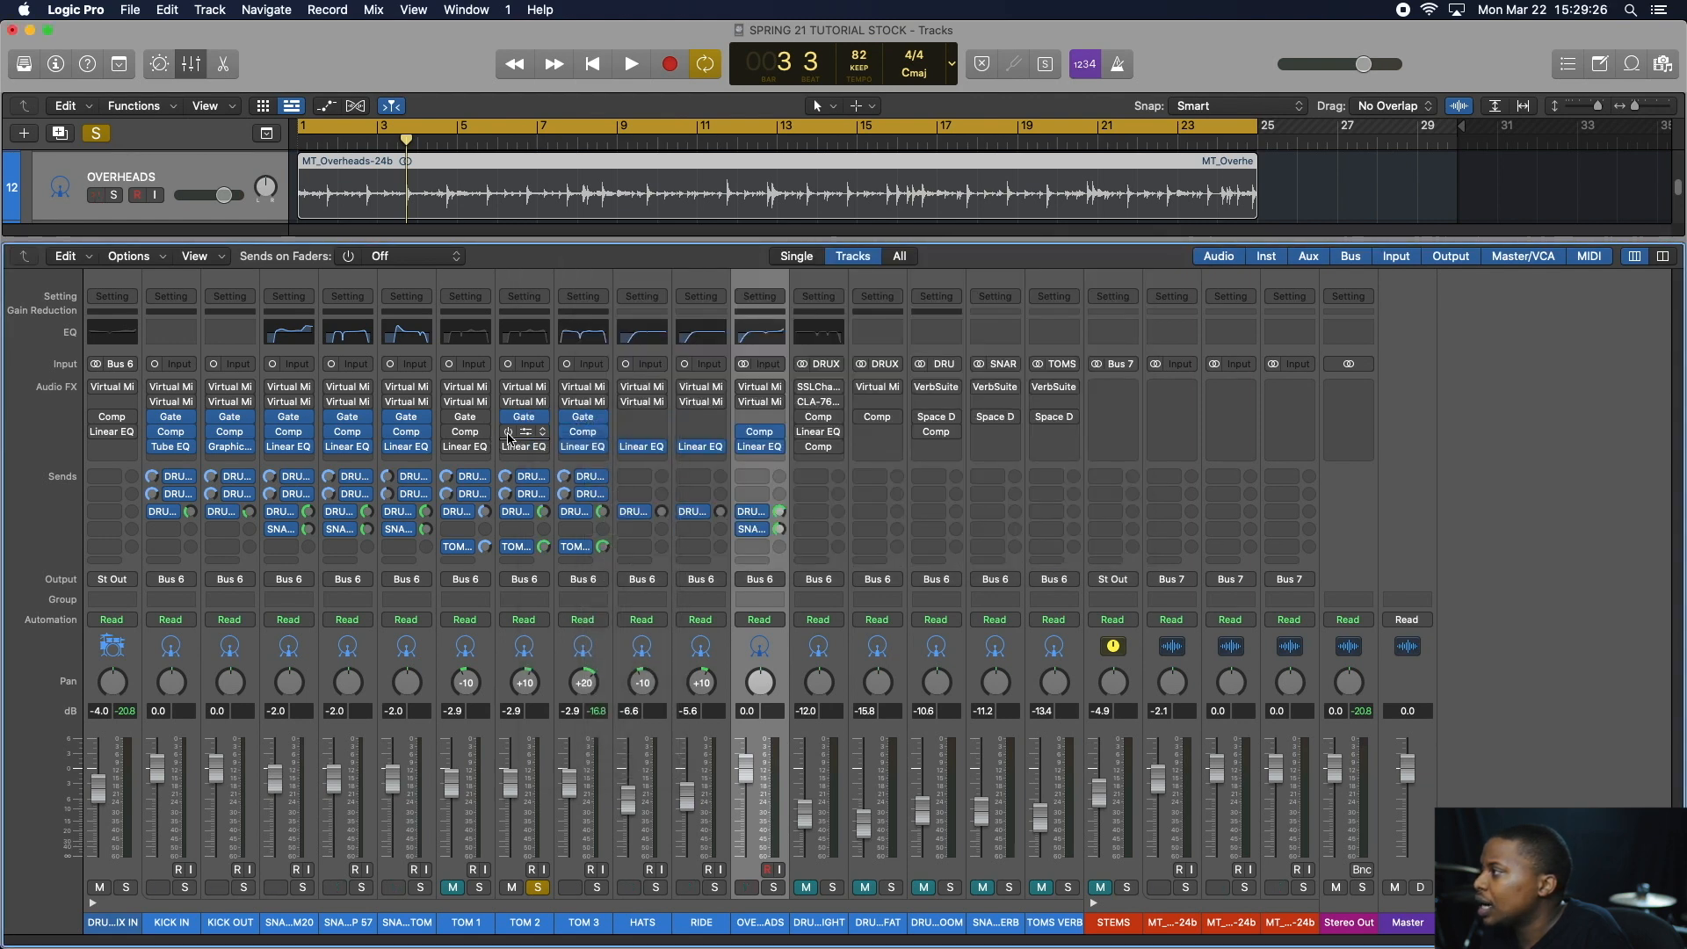
click(518, 432)
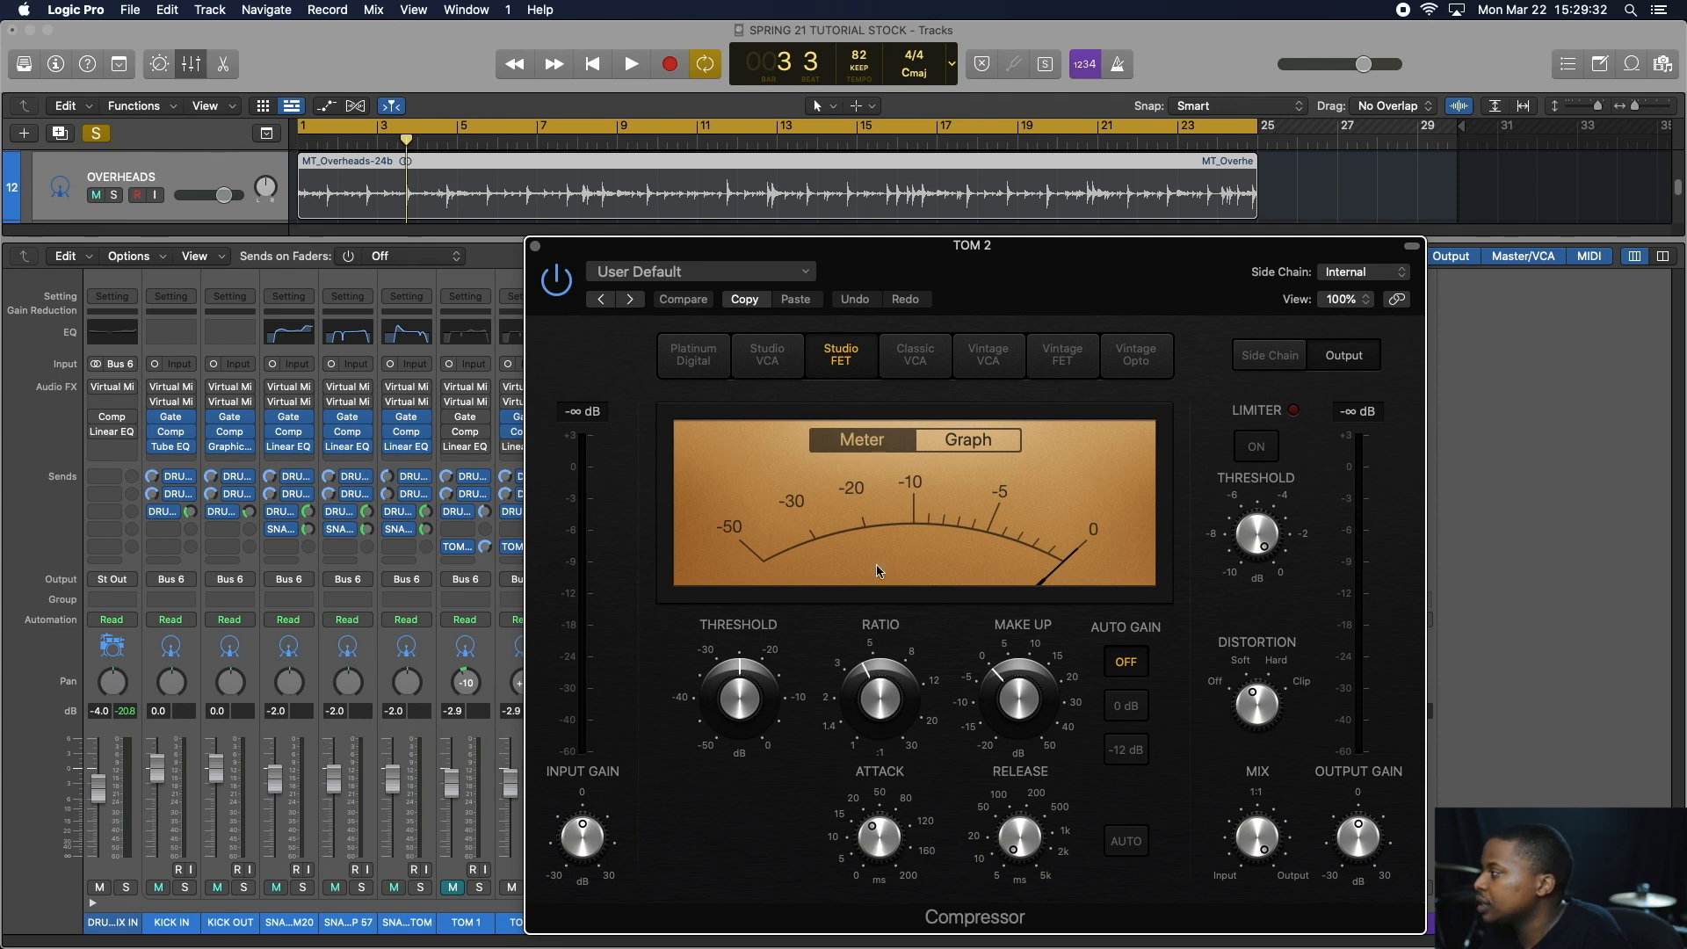
click(535, 246)
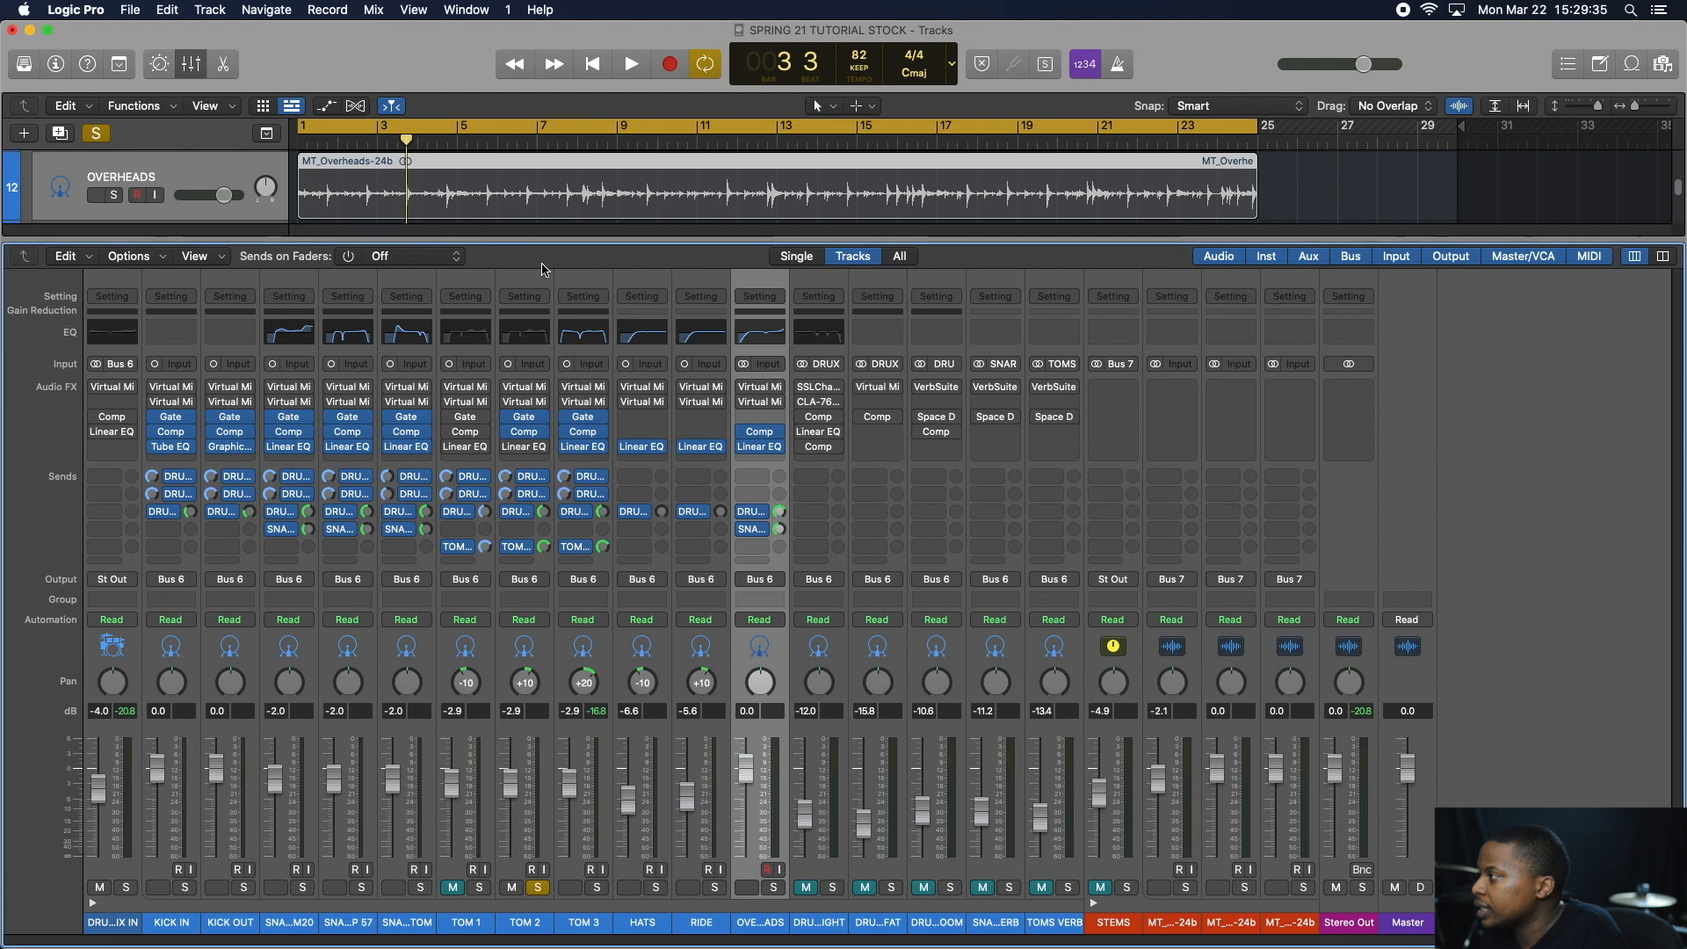
click(525, 446)
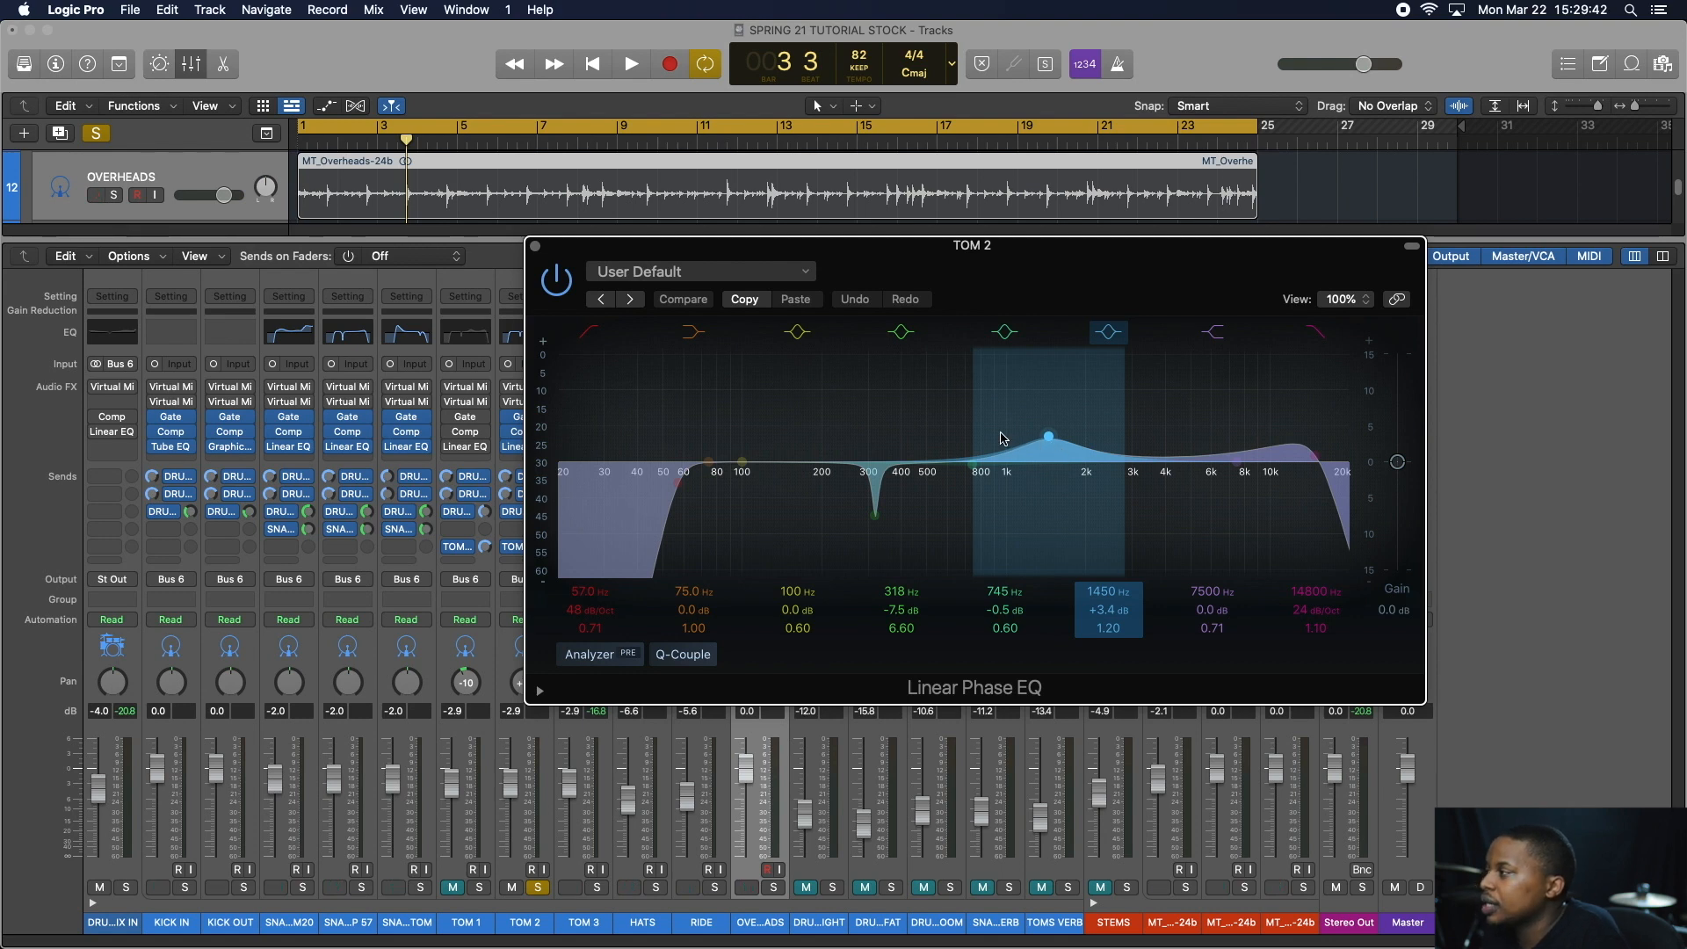
click(537, 247)
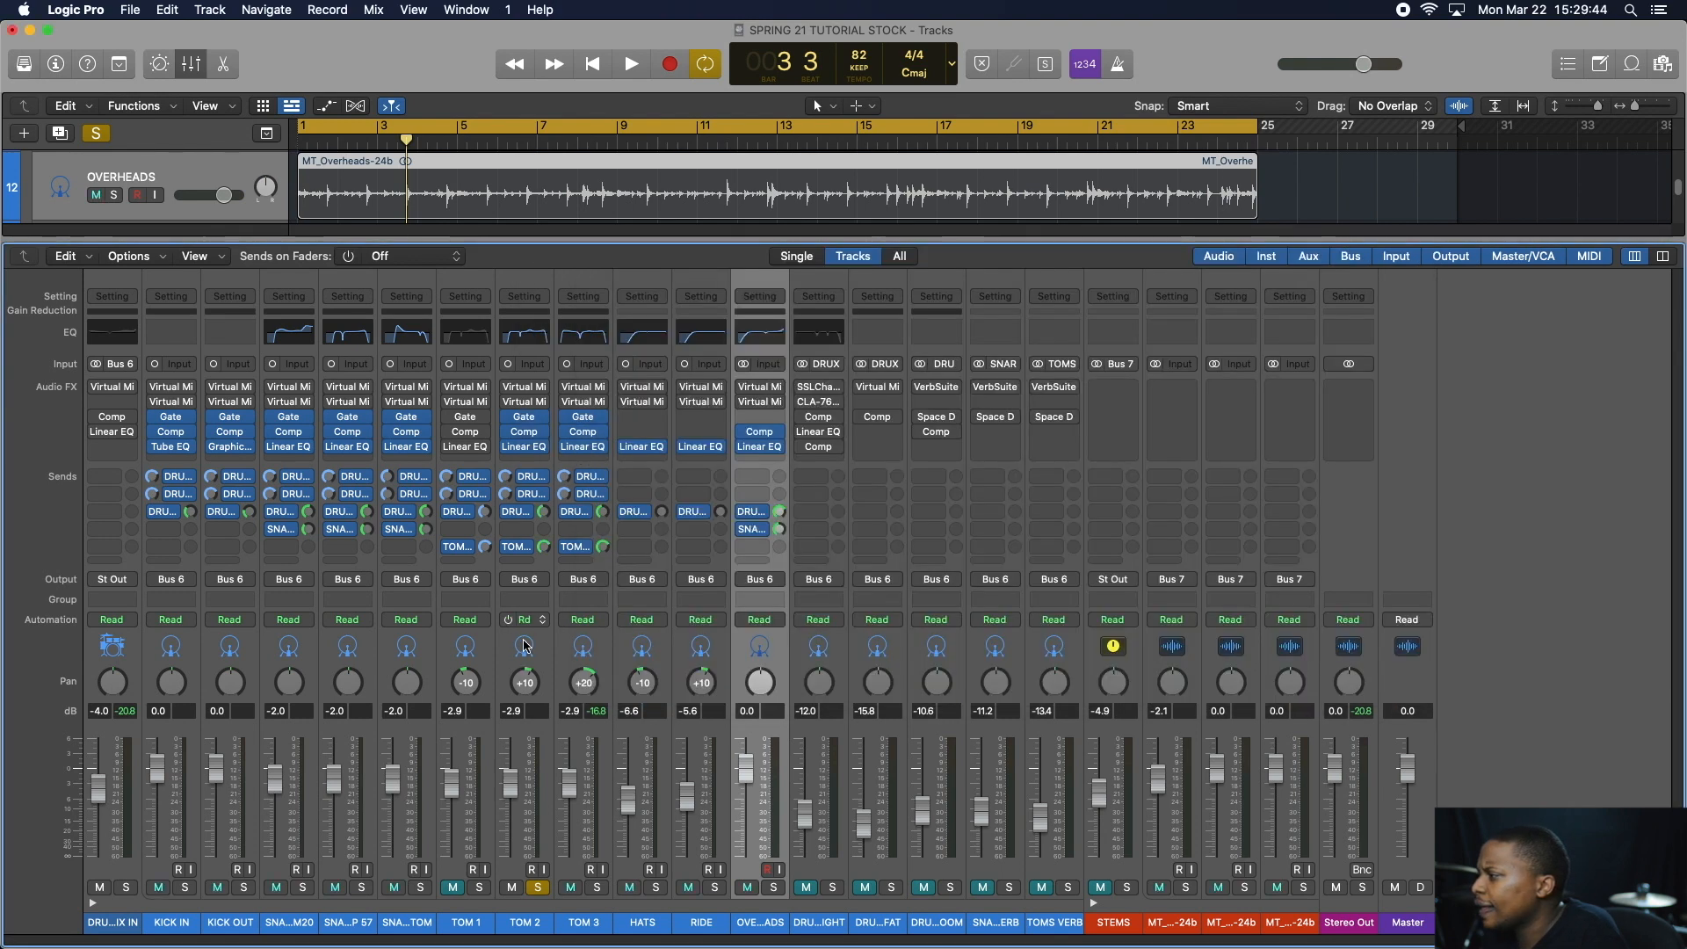
- Select TOM 1, turn off solo on TOM 2, and enable and open TOM 1's Noise Gate and Compressor
click(479, 922)
click(536, 888)
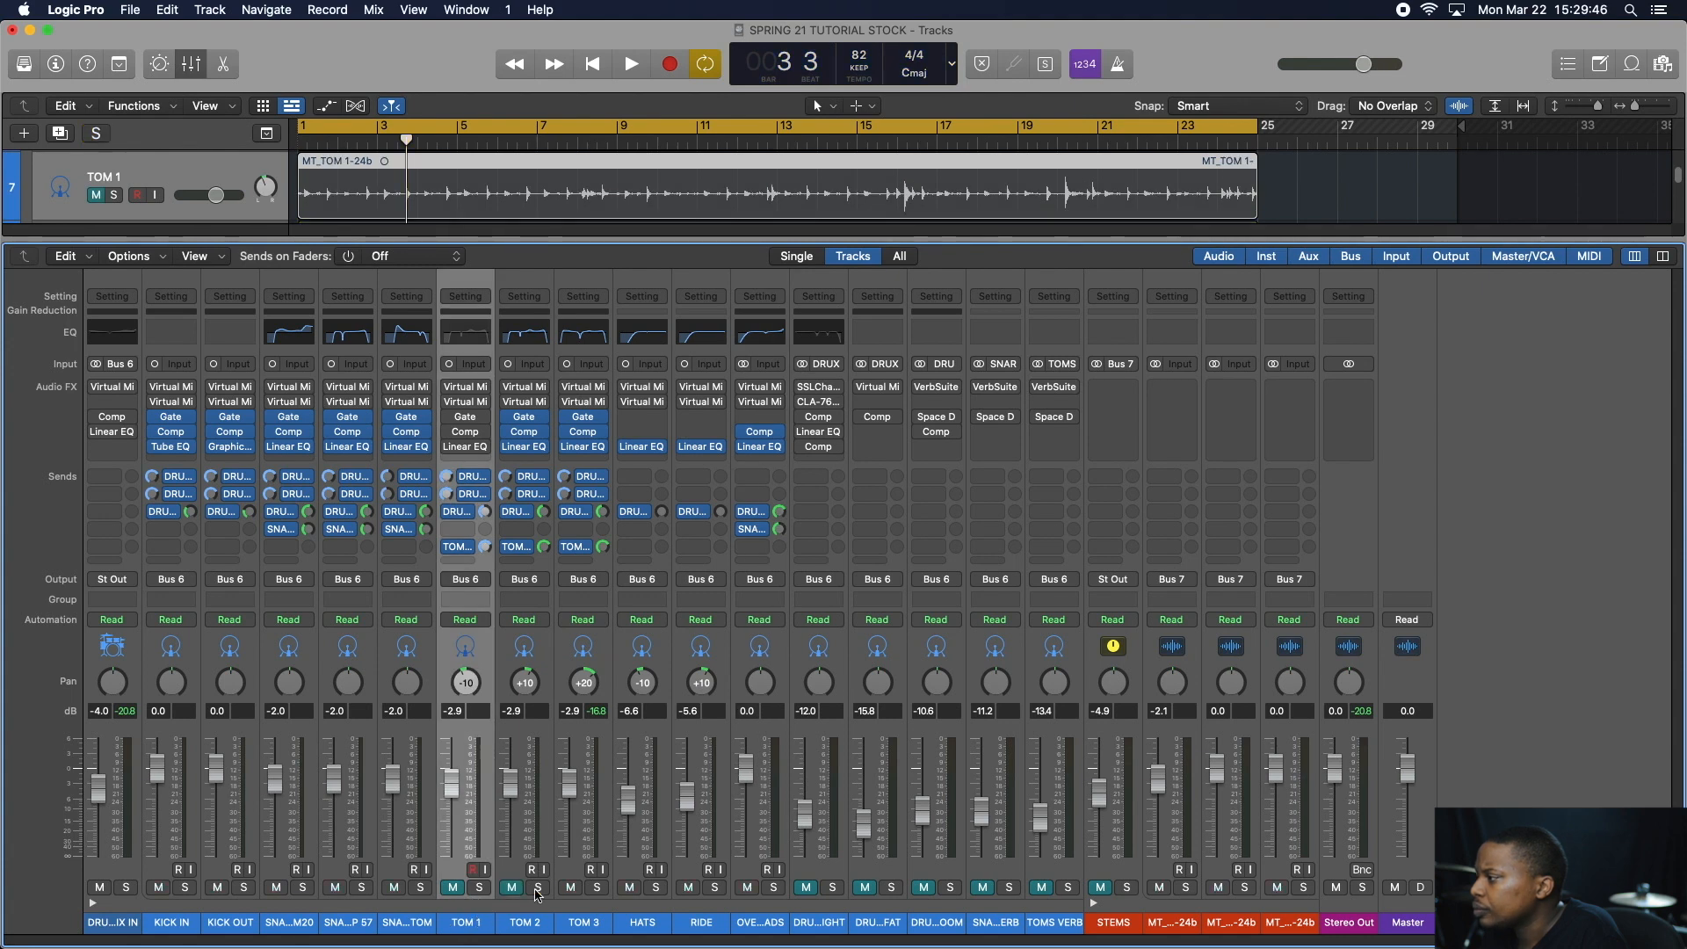
click(450, 418)
click(459, 419)
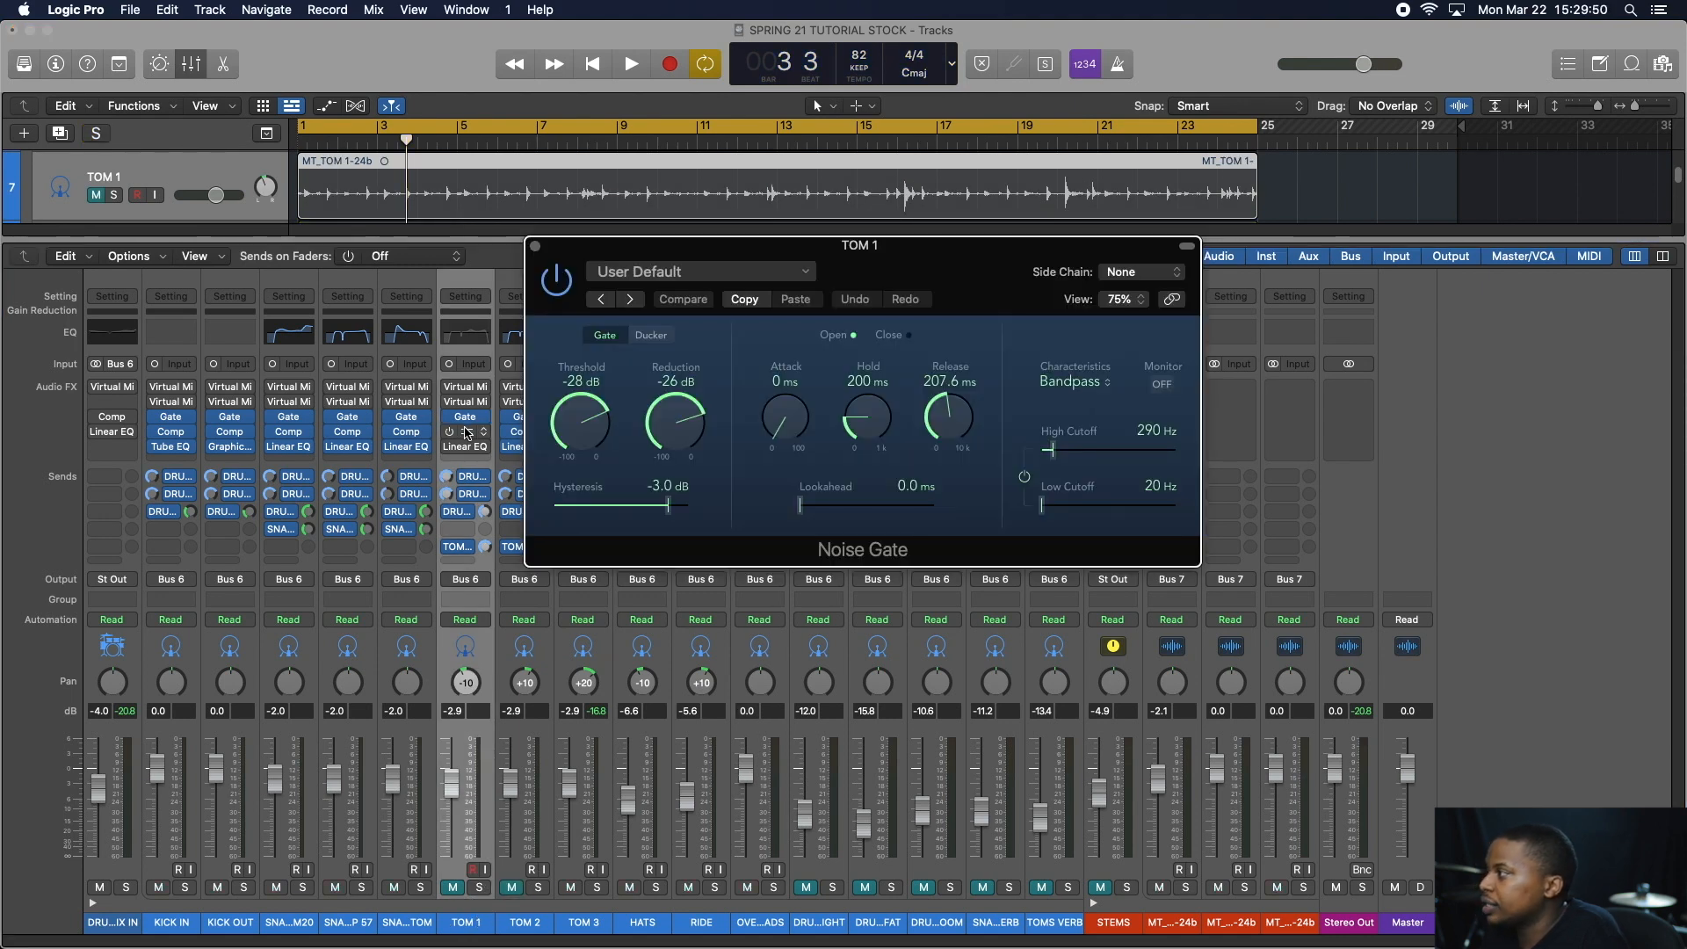
click(465, 432)
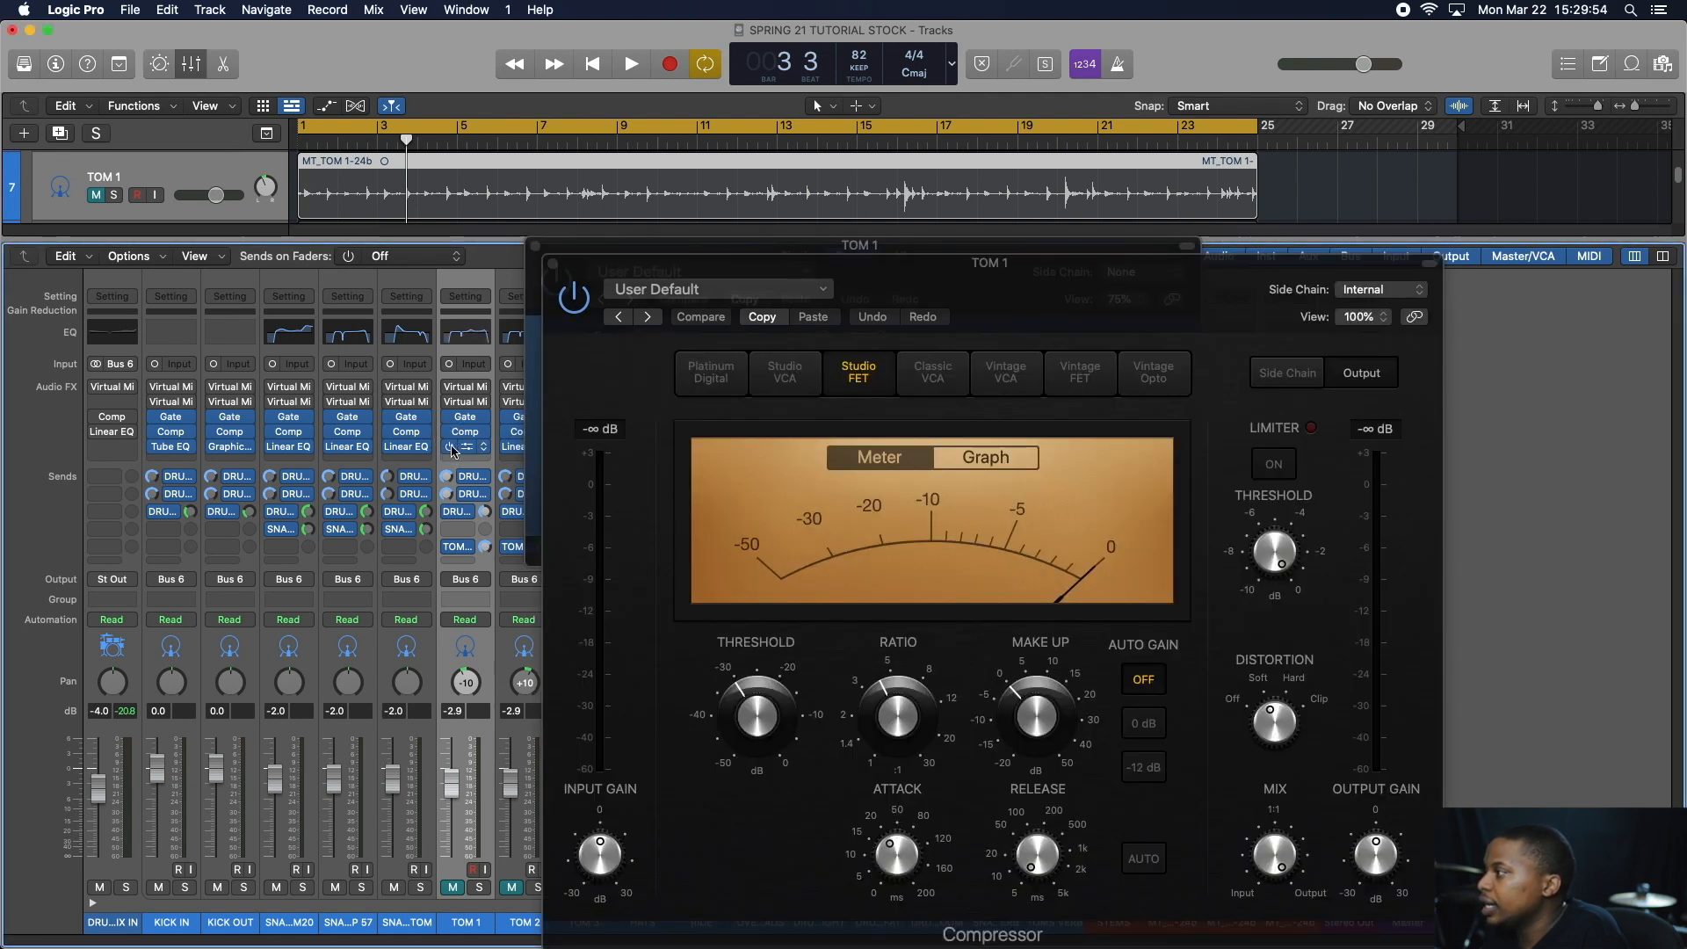
- Enable and review TOM 1's Linear Phase EQ, and close all of TOM 1's open plug-in windows
click(466, 445)
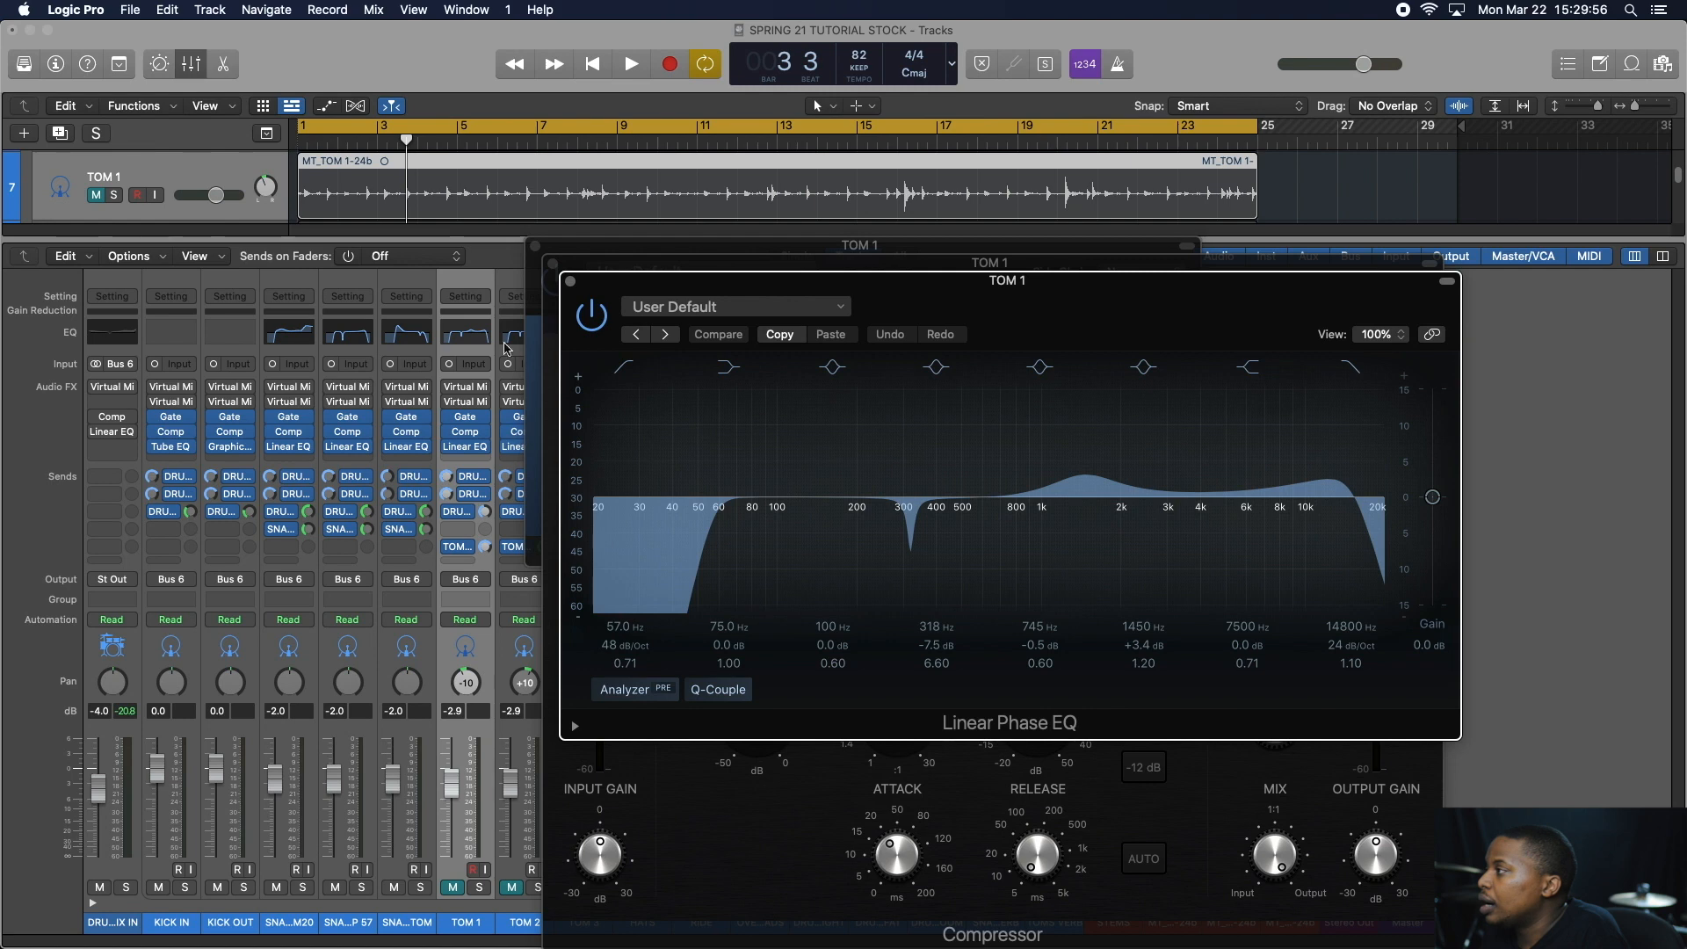
click(567, 280)
click(553, 264)
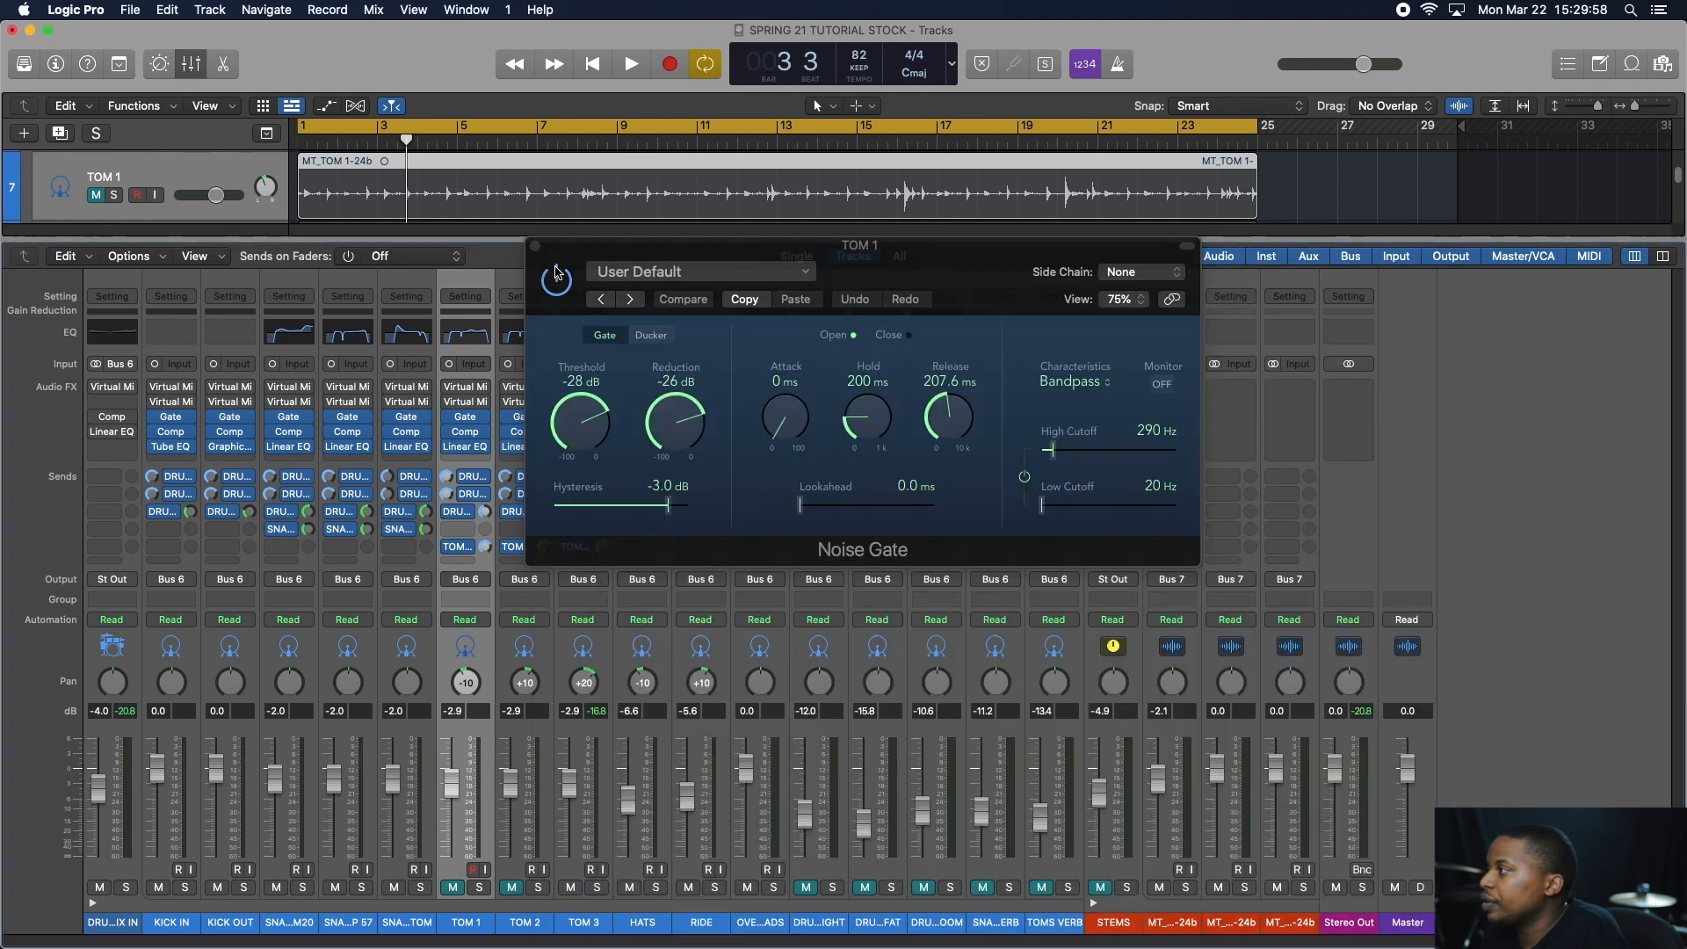
click(536, 248)
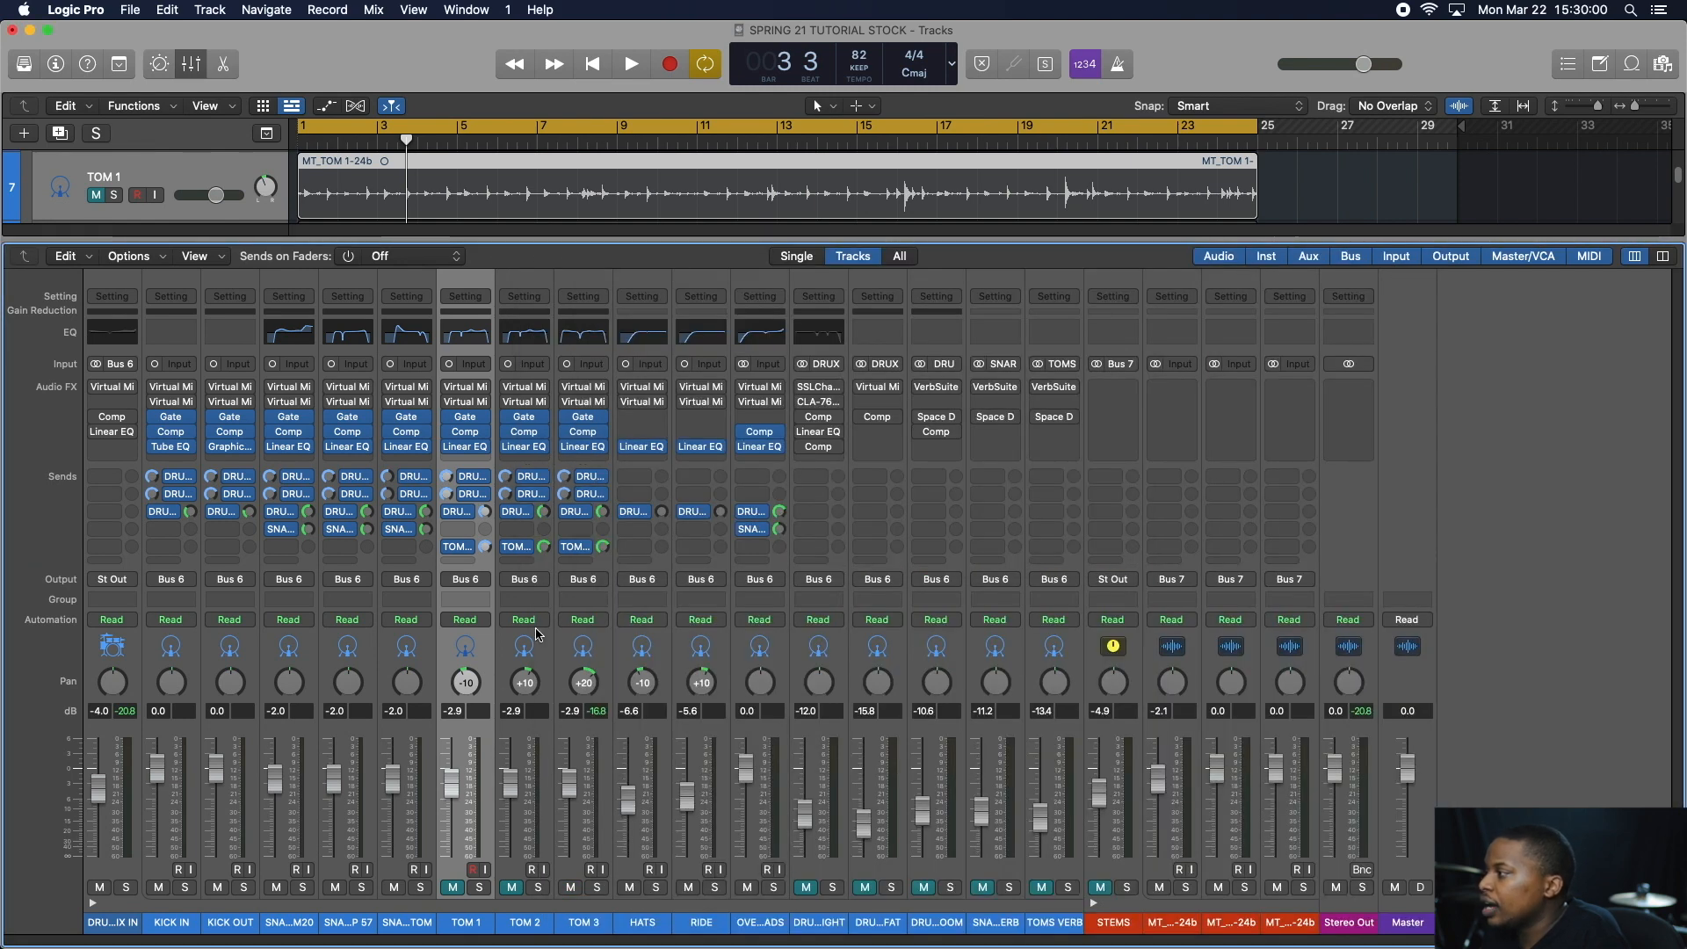
- Unmute TOM 2 and TOM 1 and play the full drum mix
click(514, 886)
click(453, 887)
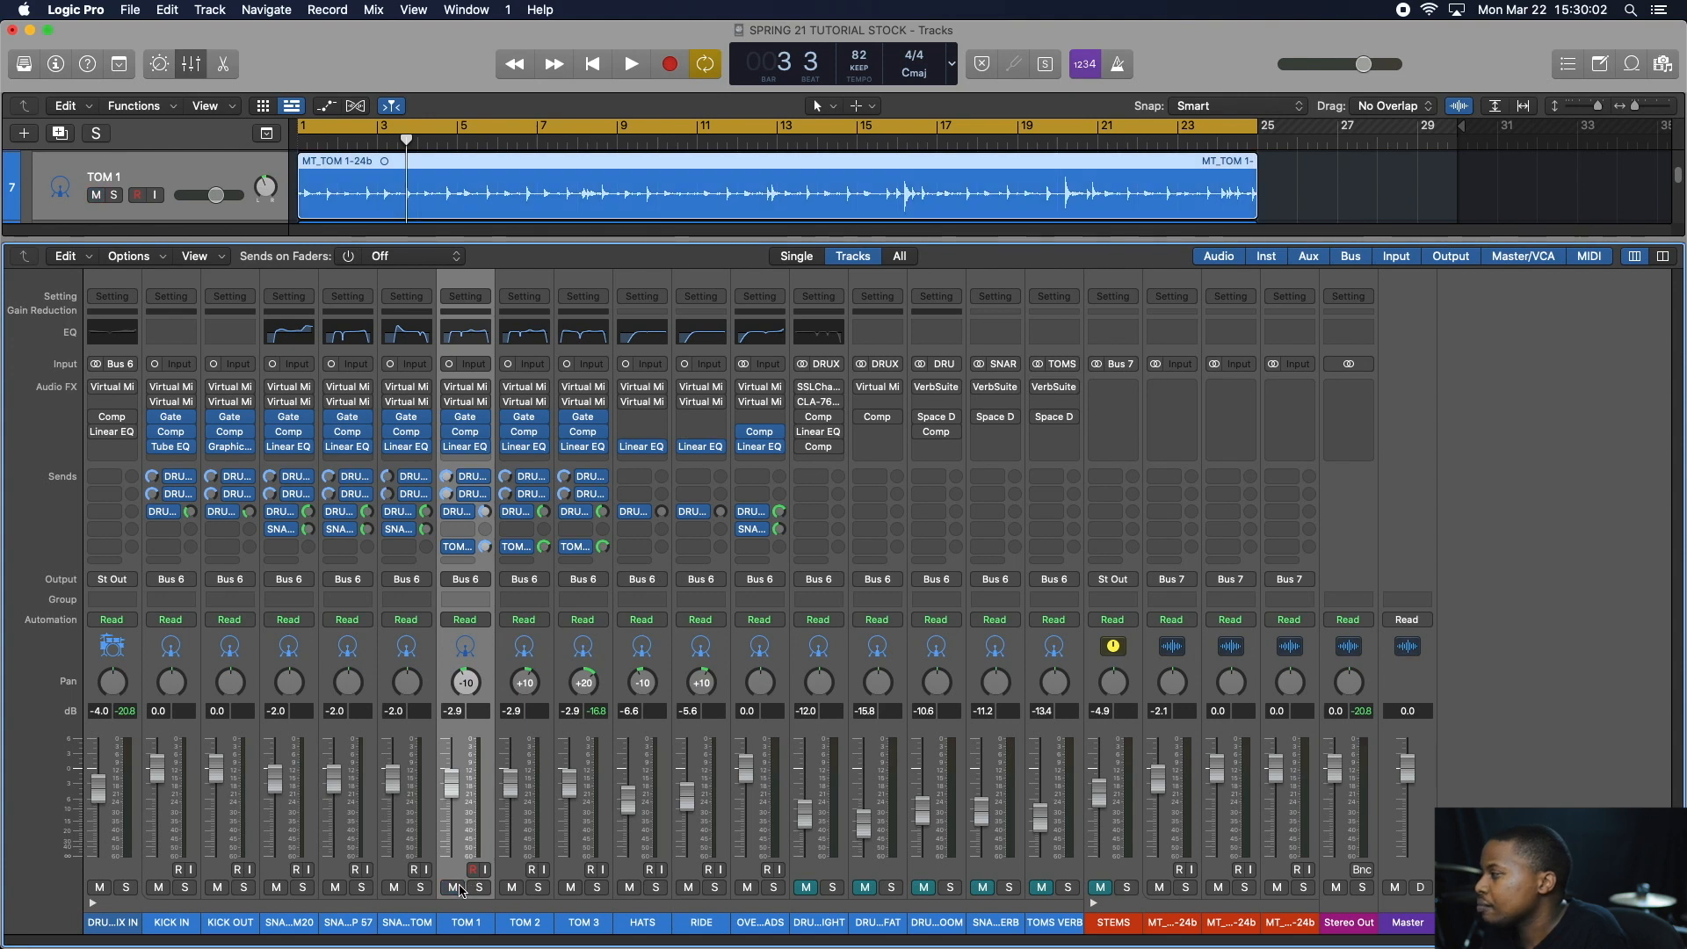
key(space)
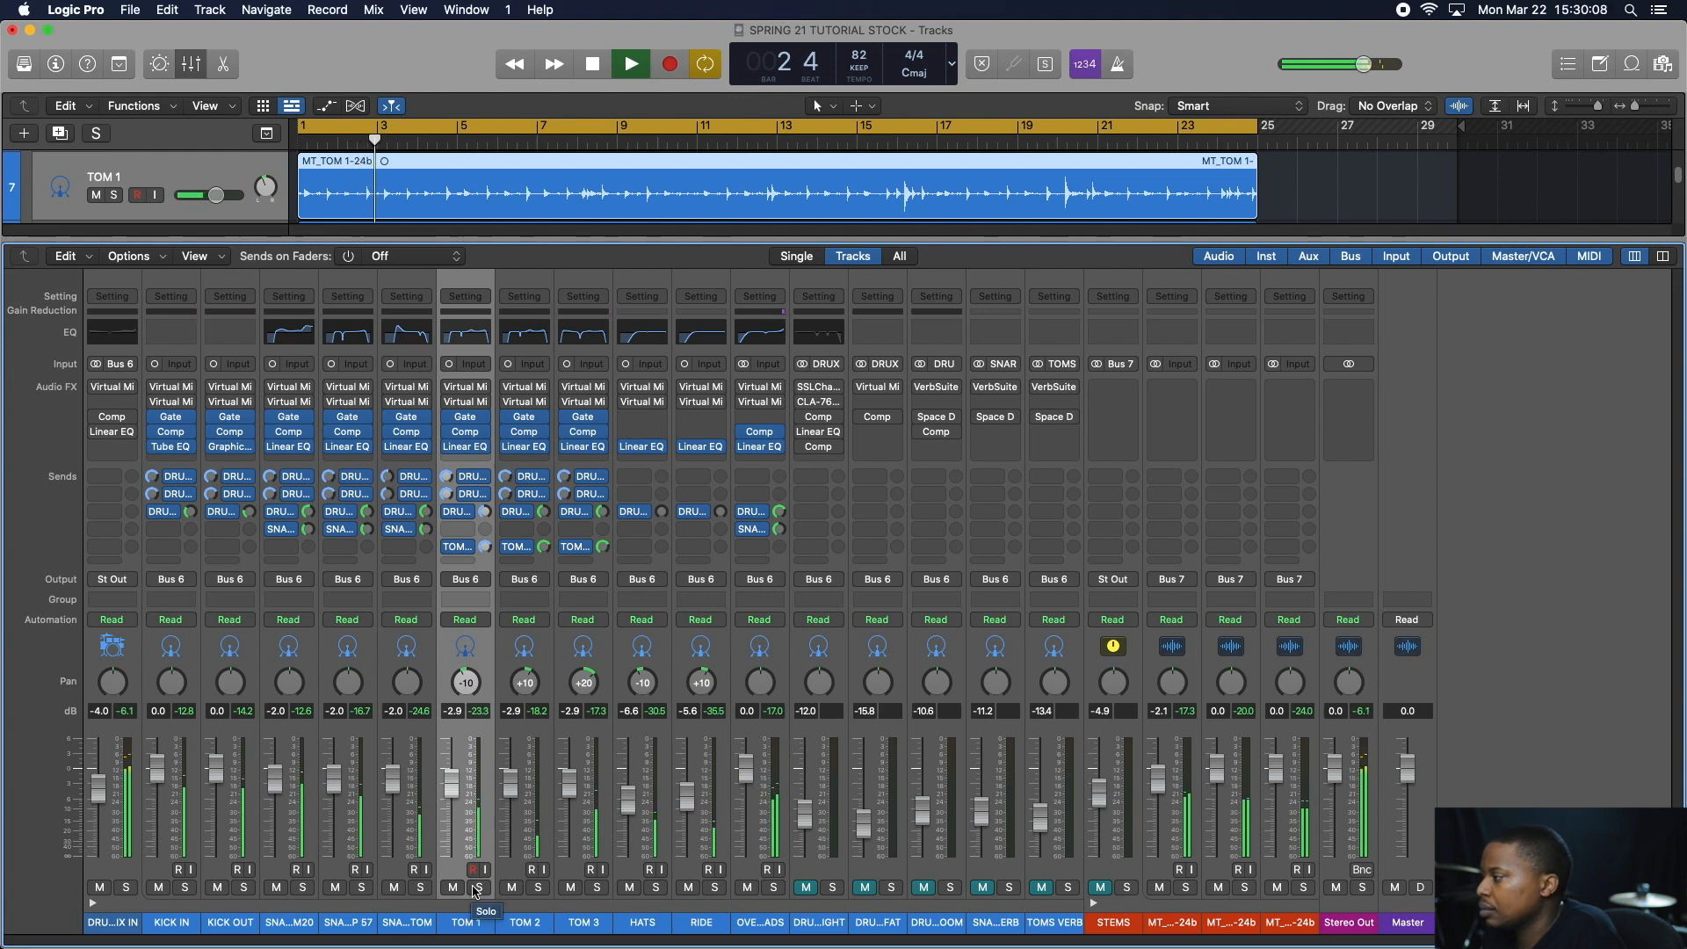
- Select the channels from OVERHEADS to KICK IN, bypass their gates, compressors and EQs together, and play from the start
click(757, 922)
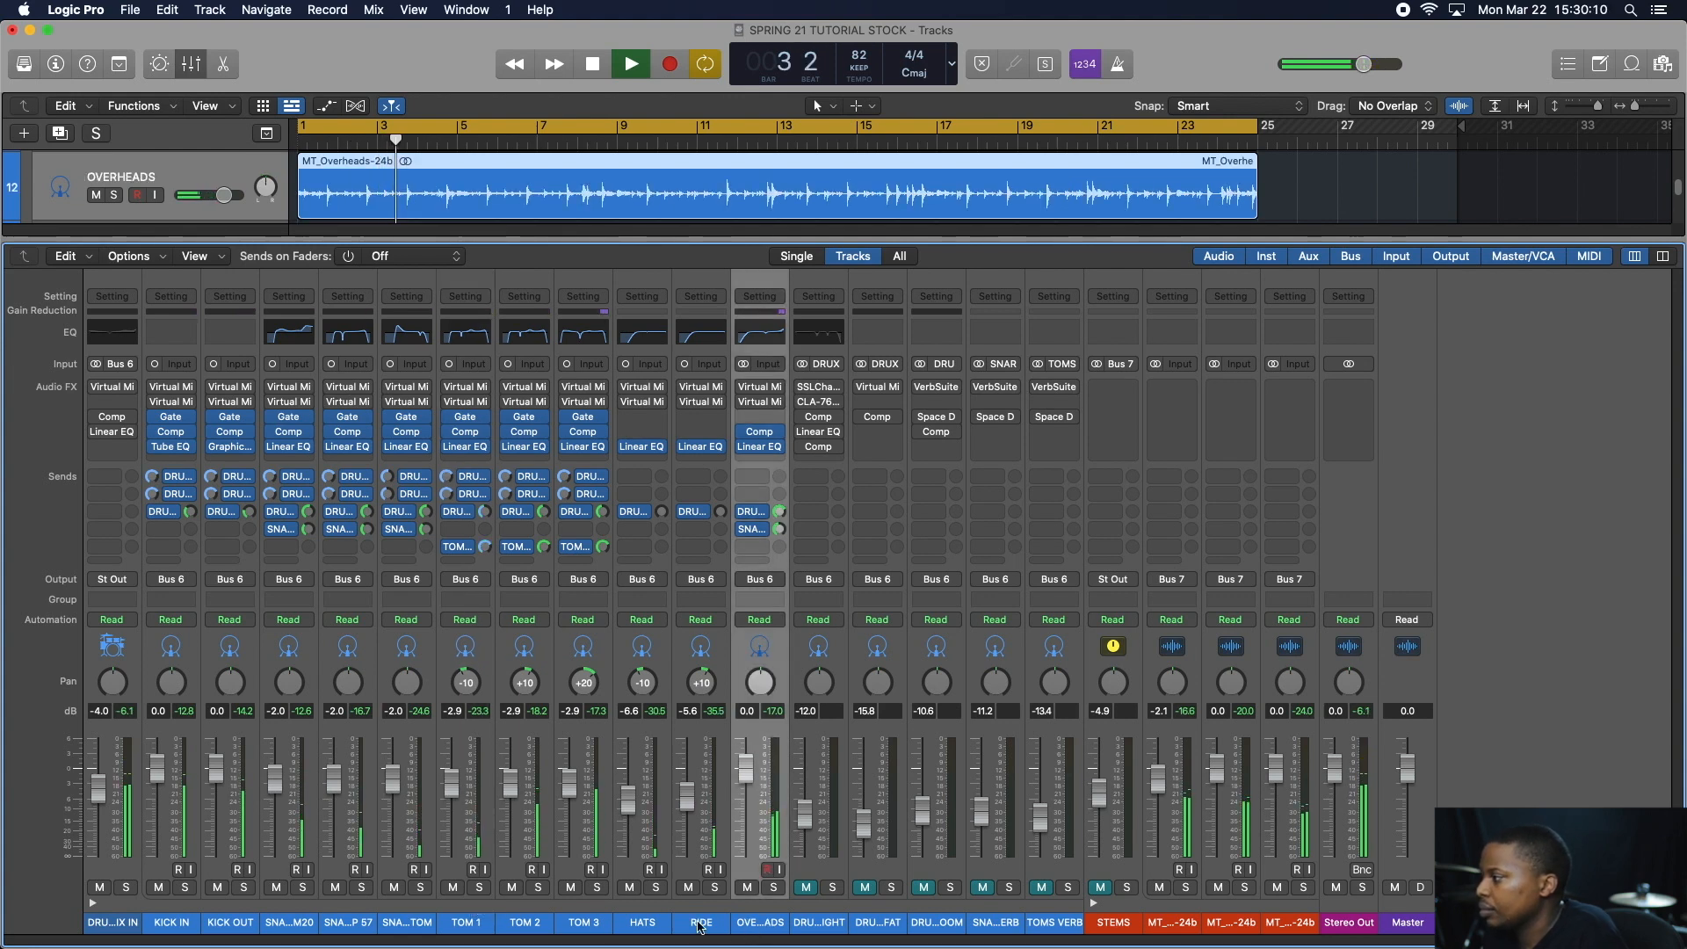
shift+click(169, 921)
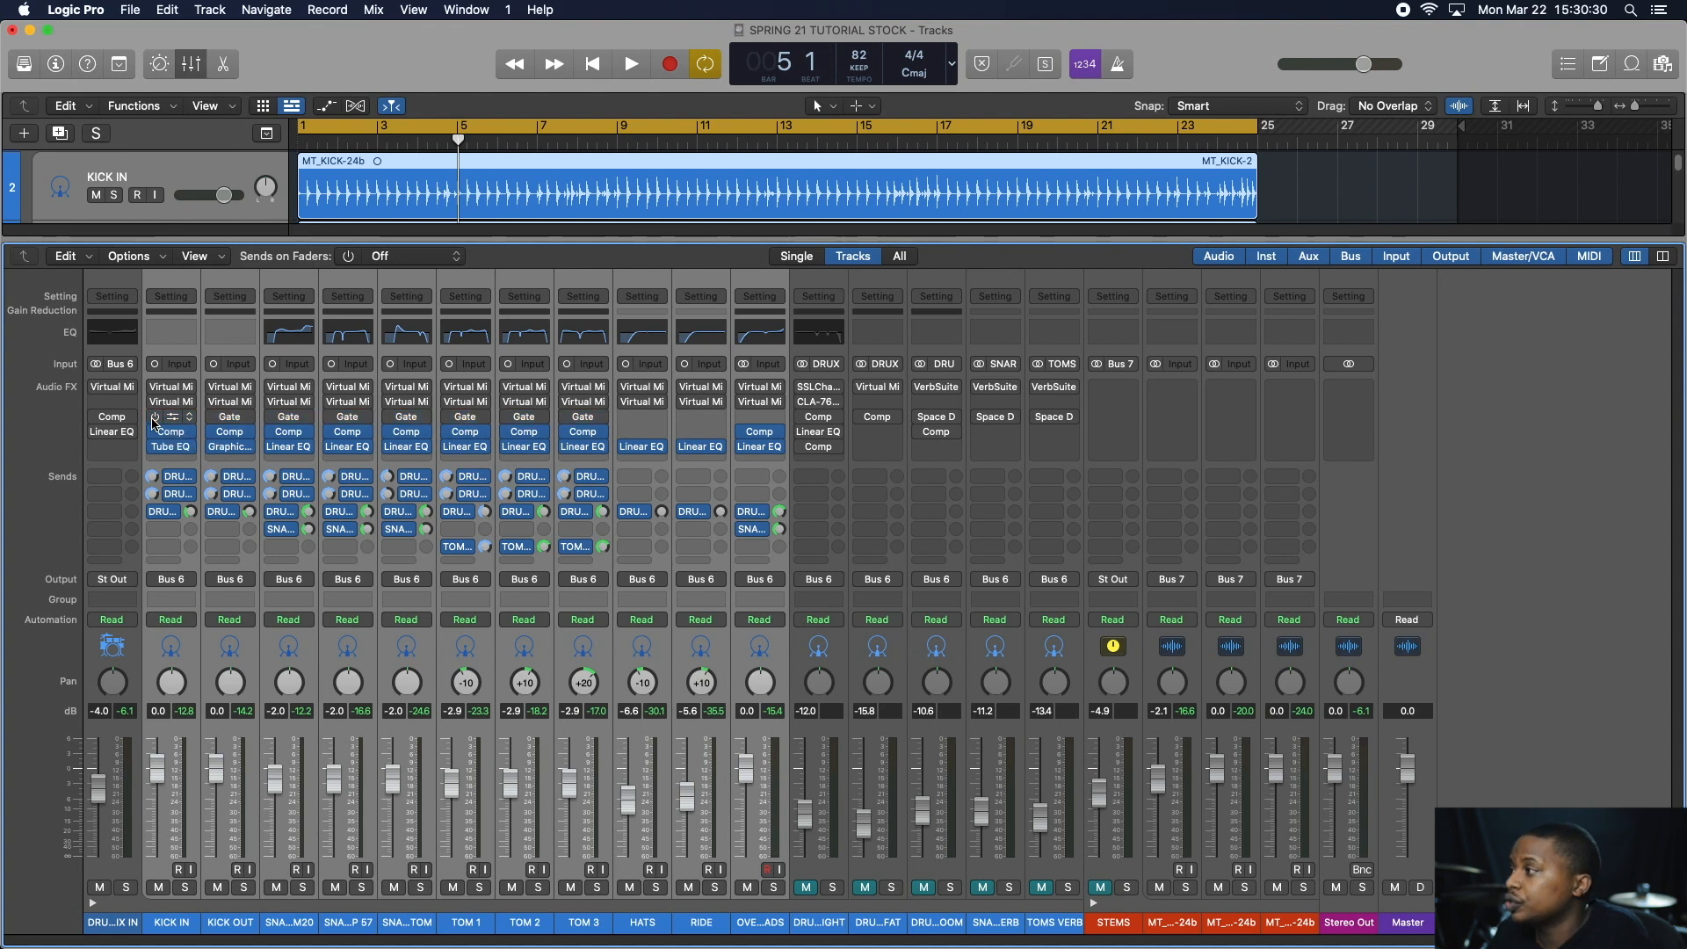
click(158, 454)
key(Return)
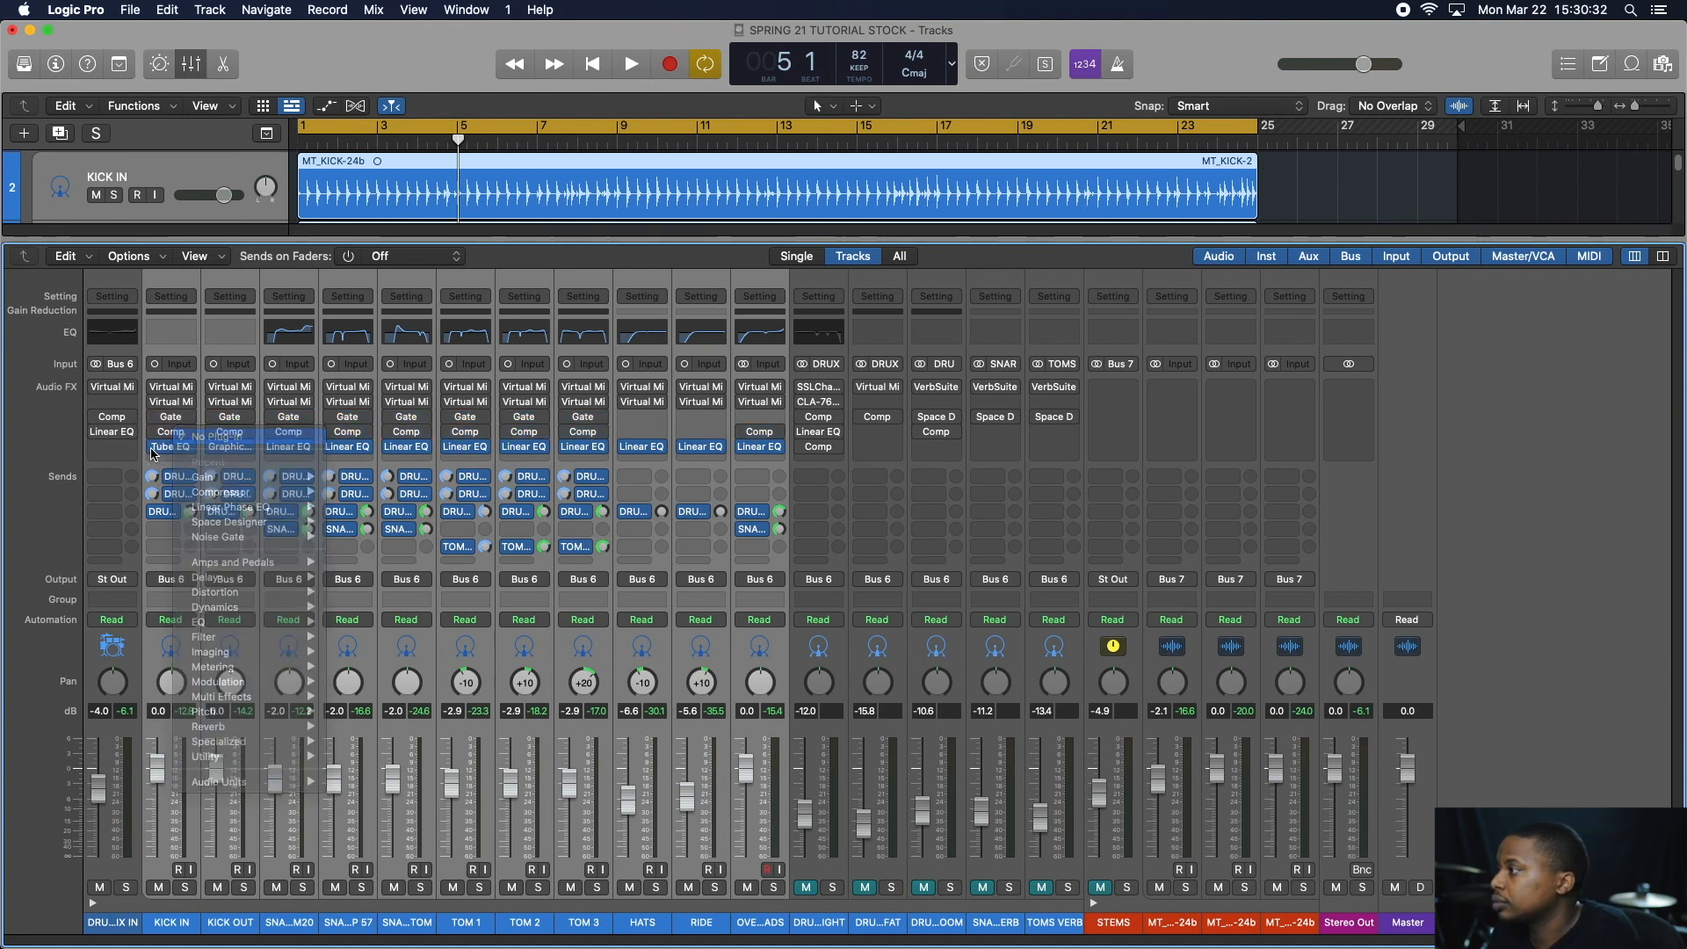
key(space)
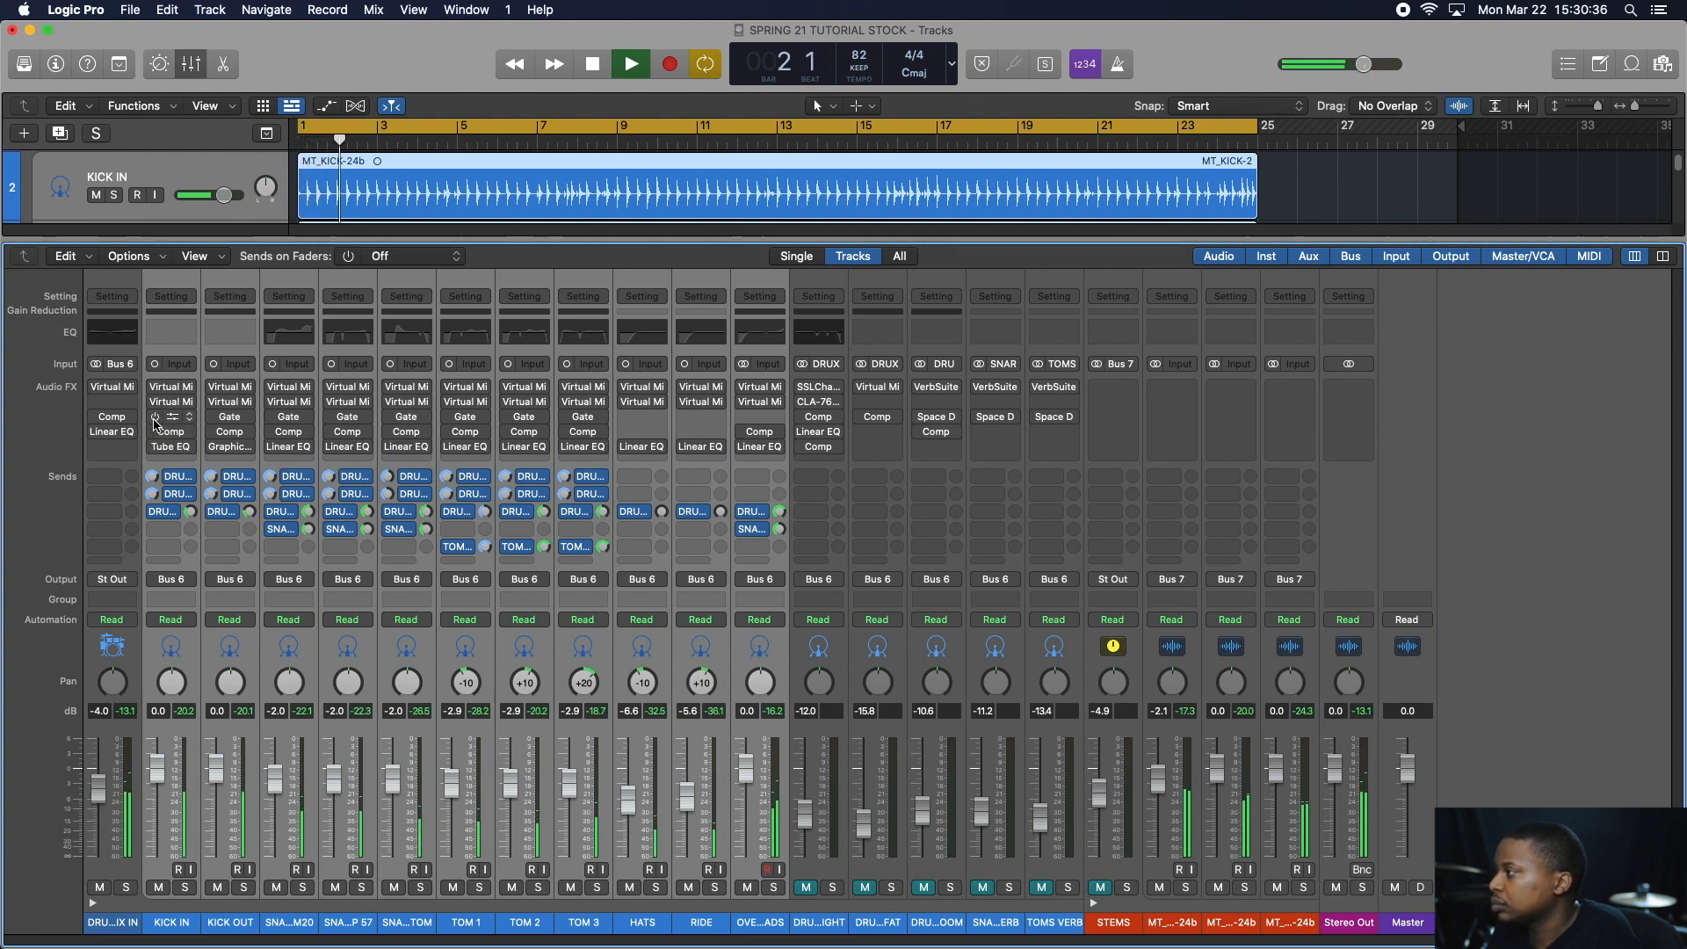
- Re-enable the gates, compressors and EQs across the selected channels one stage at a time during playback, and stop
click(153, 419)
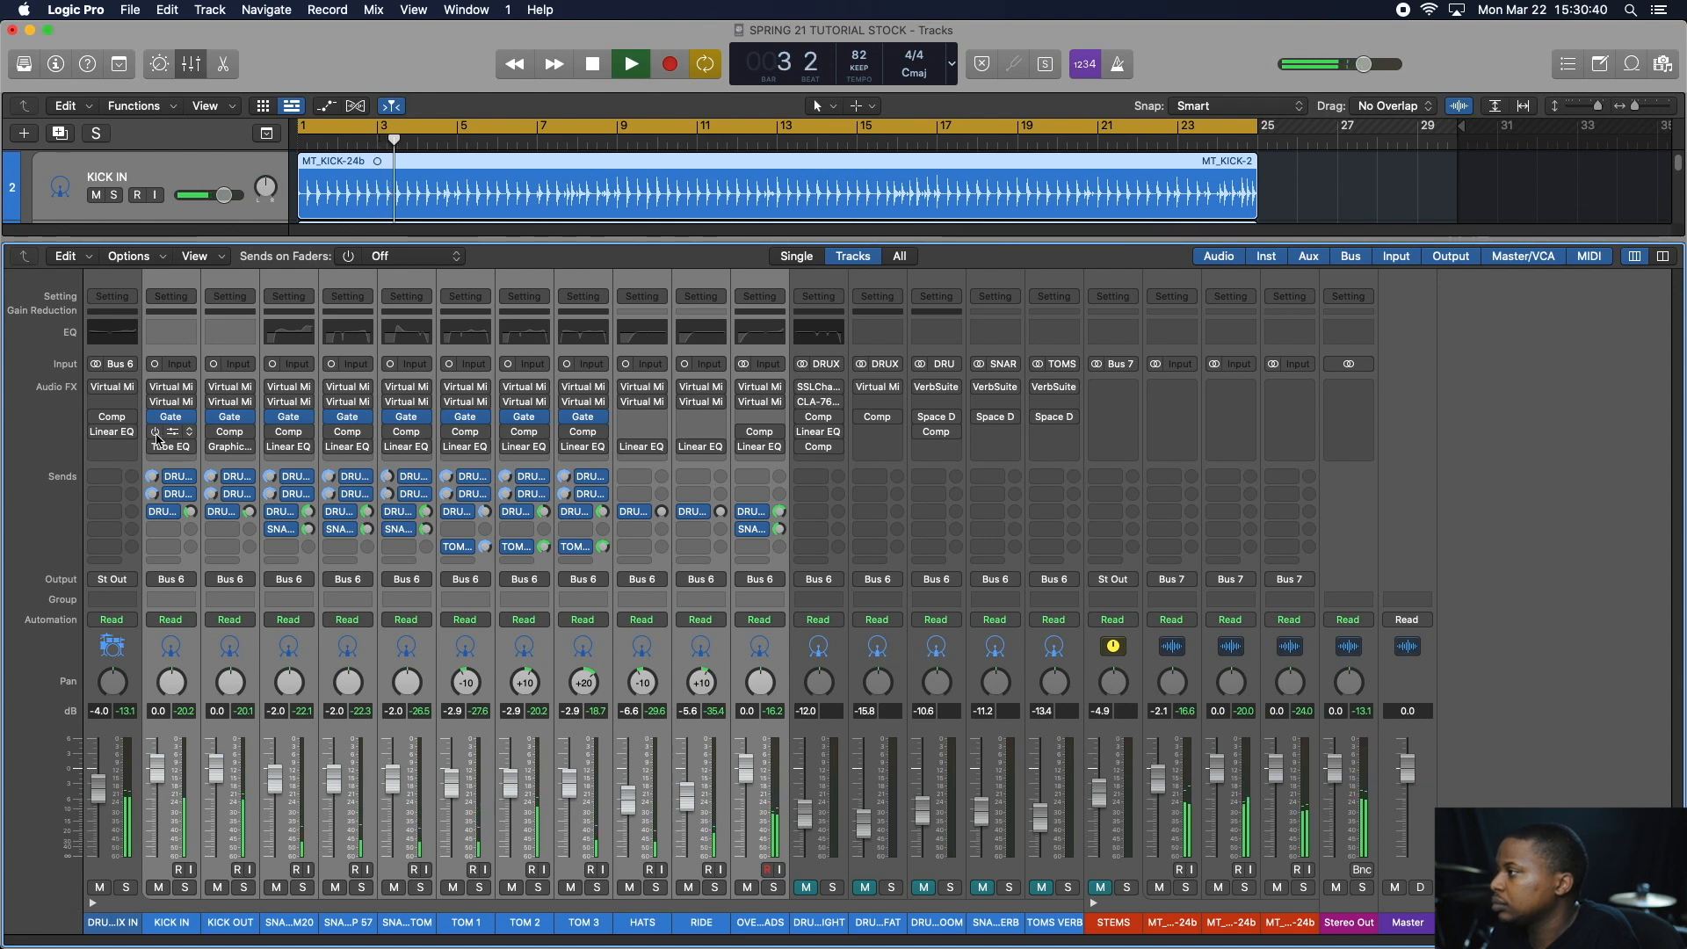
click(154, 431)
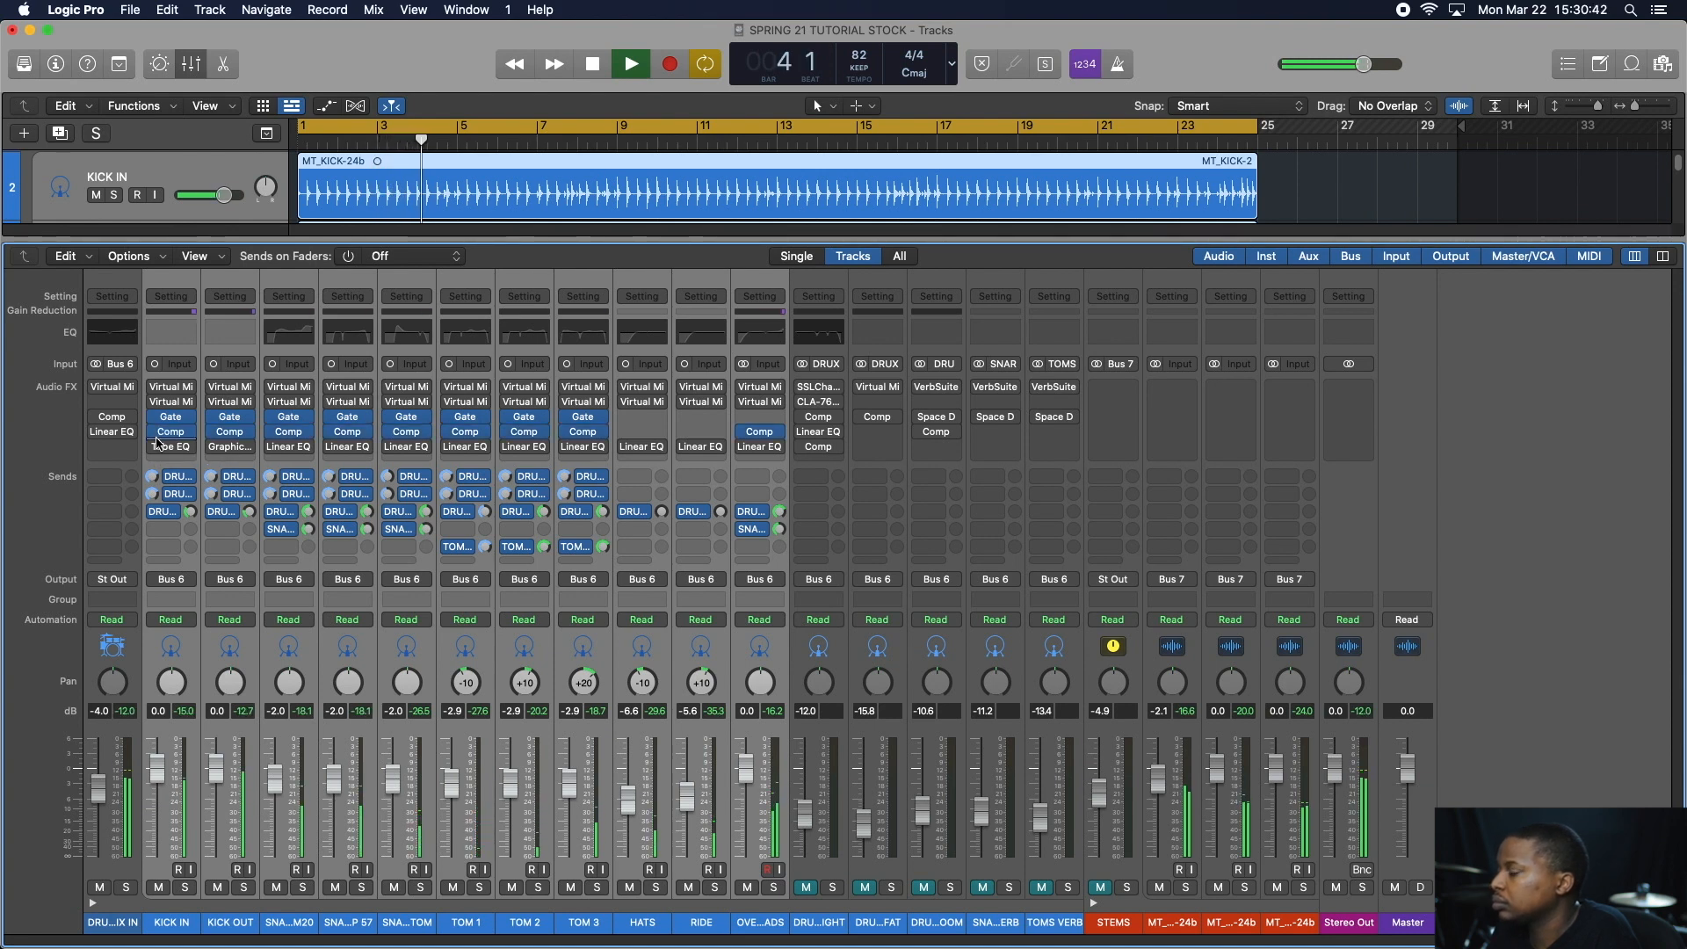
click(155, 446)
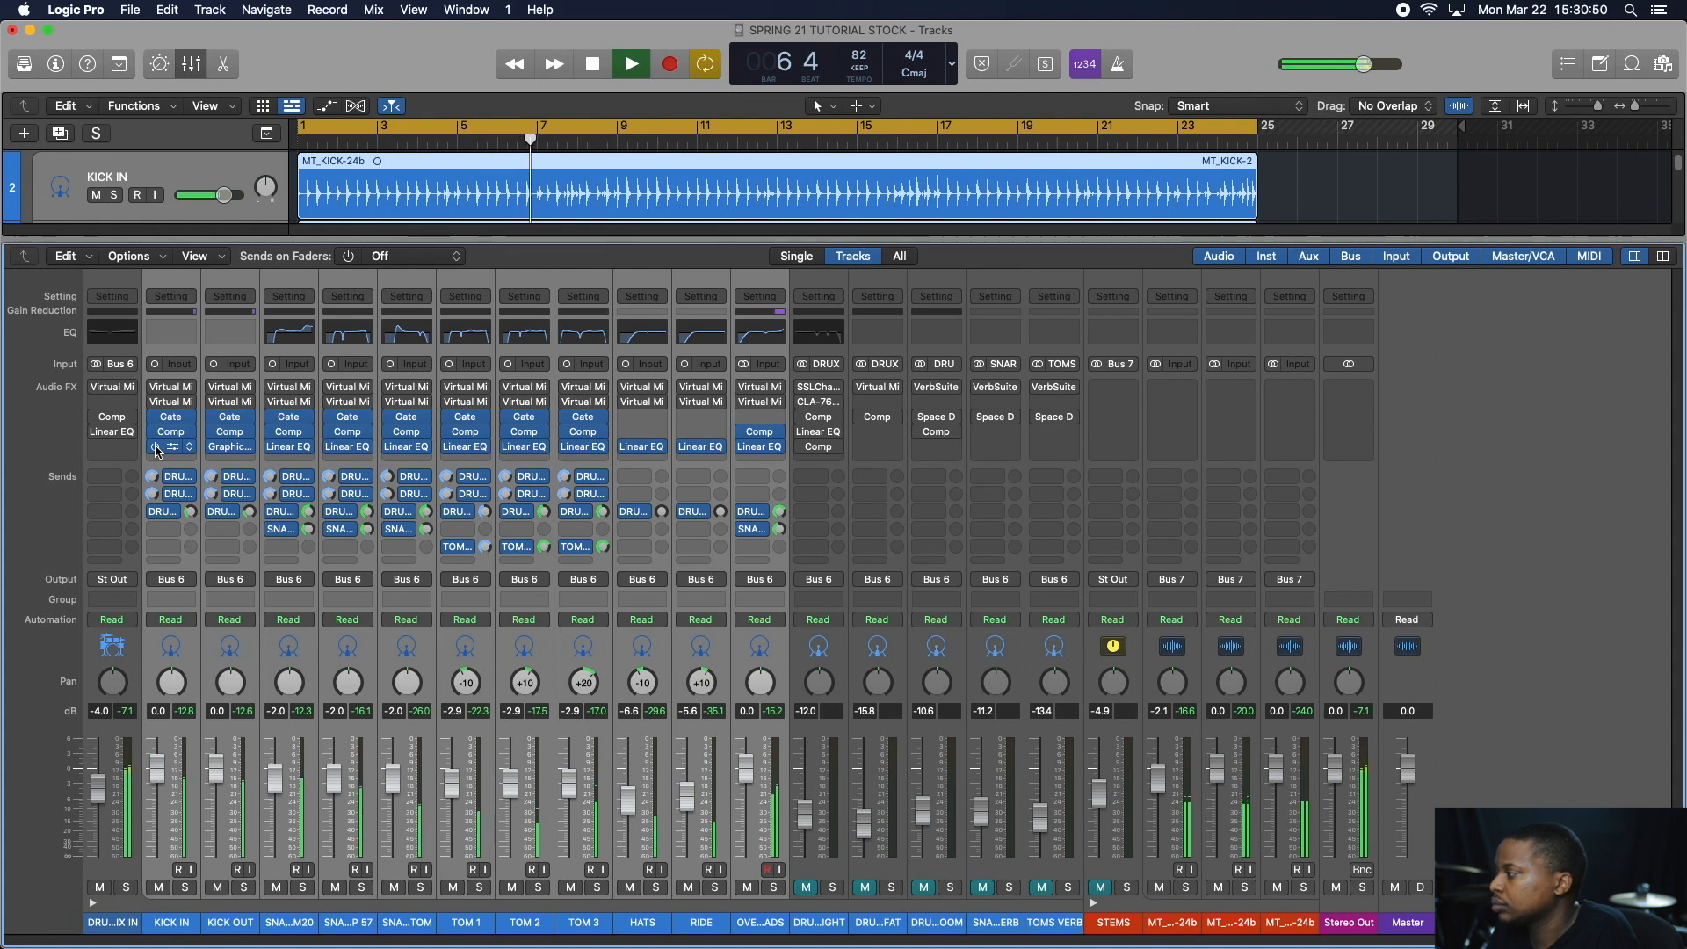
key(space)
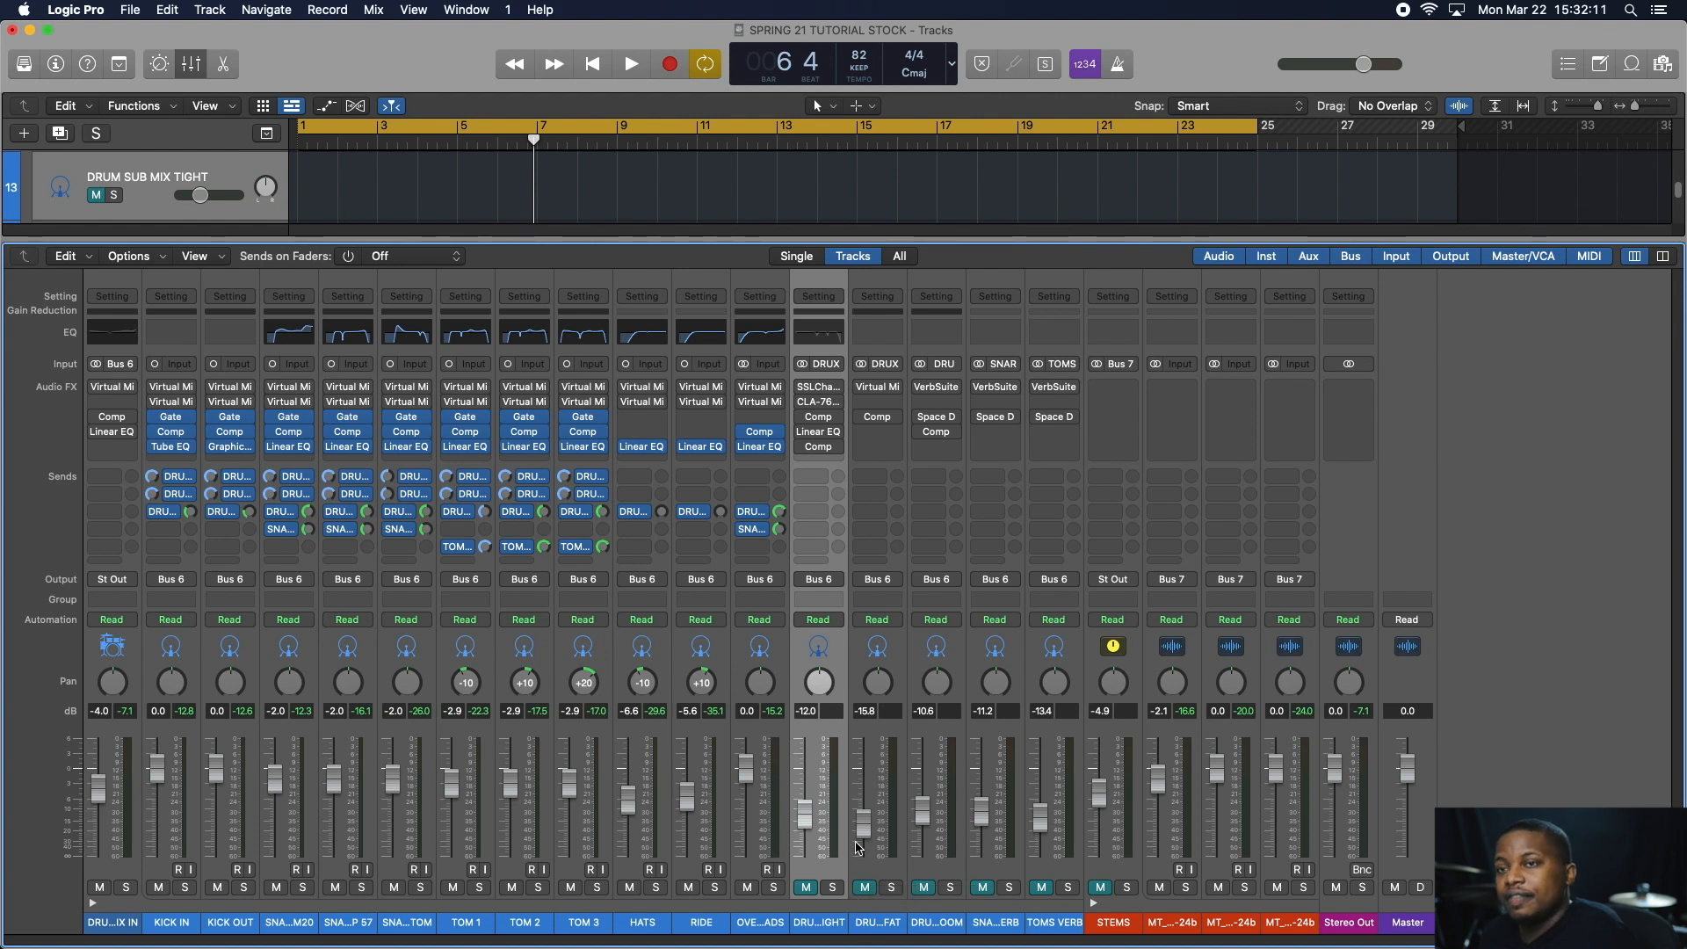
- Enable both Compressors and the Linear Phase EQ on DRUM SUB MIX TIGHT, and unmute the channel, leaving its solo off
click(803, 433)
click(804, 447)
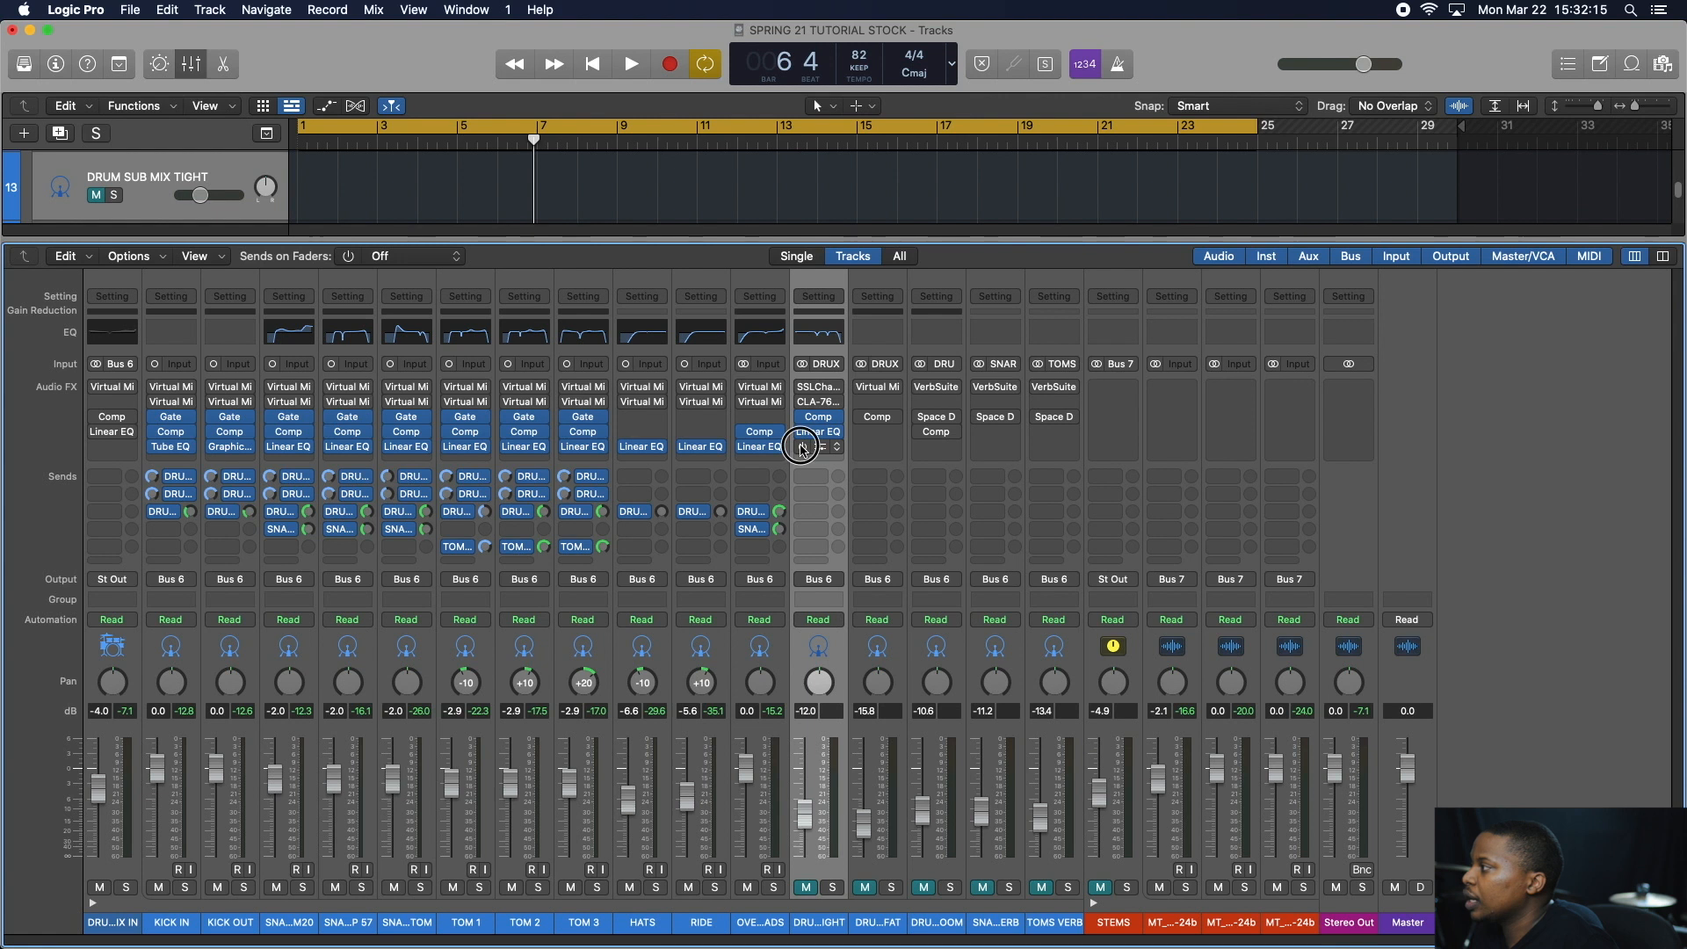
click(832, 888)
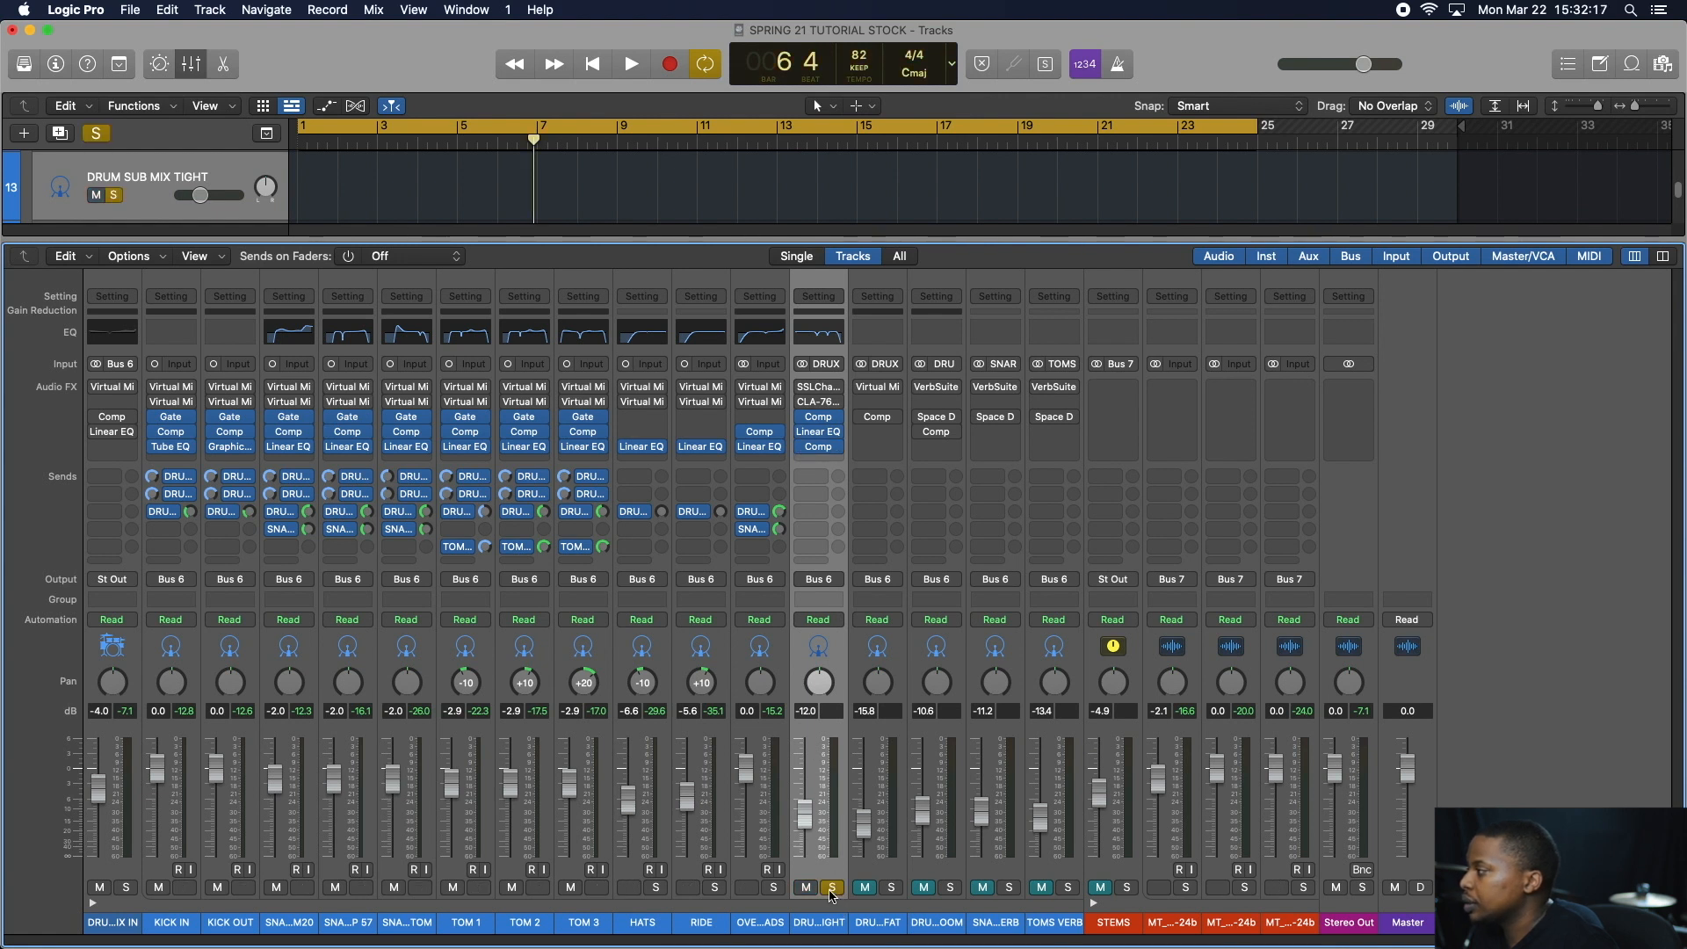
click(806, 888)
click(805, 888)
click(831, 888)
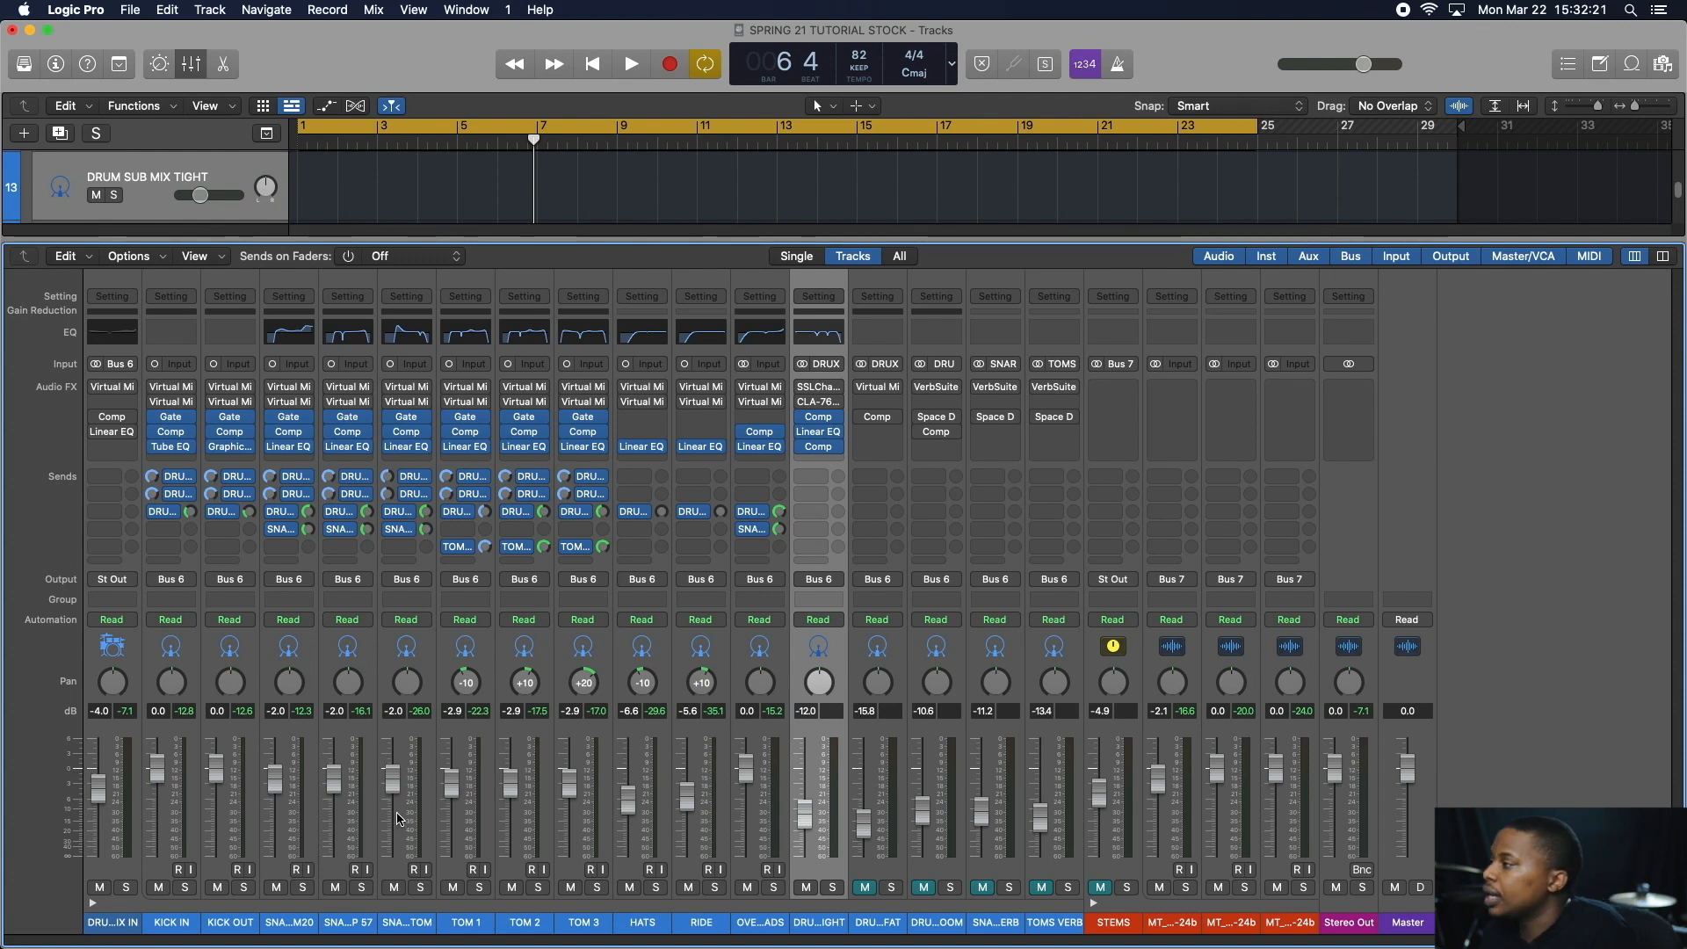
- Select the channels KICK IN to TOM 3, and examine the options of the send to DRUM SUB MIX TIGHT
click(168, 924)
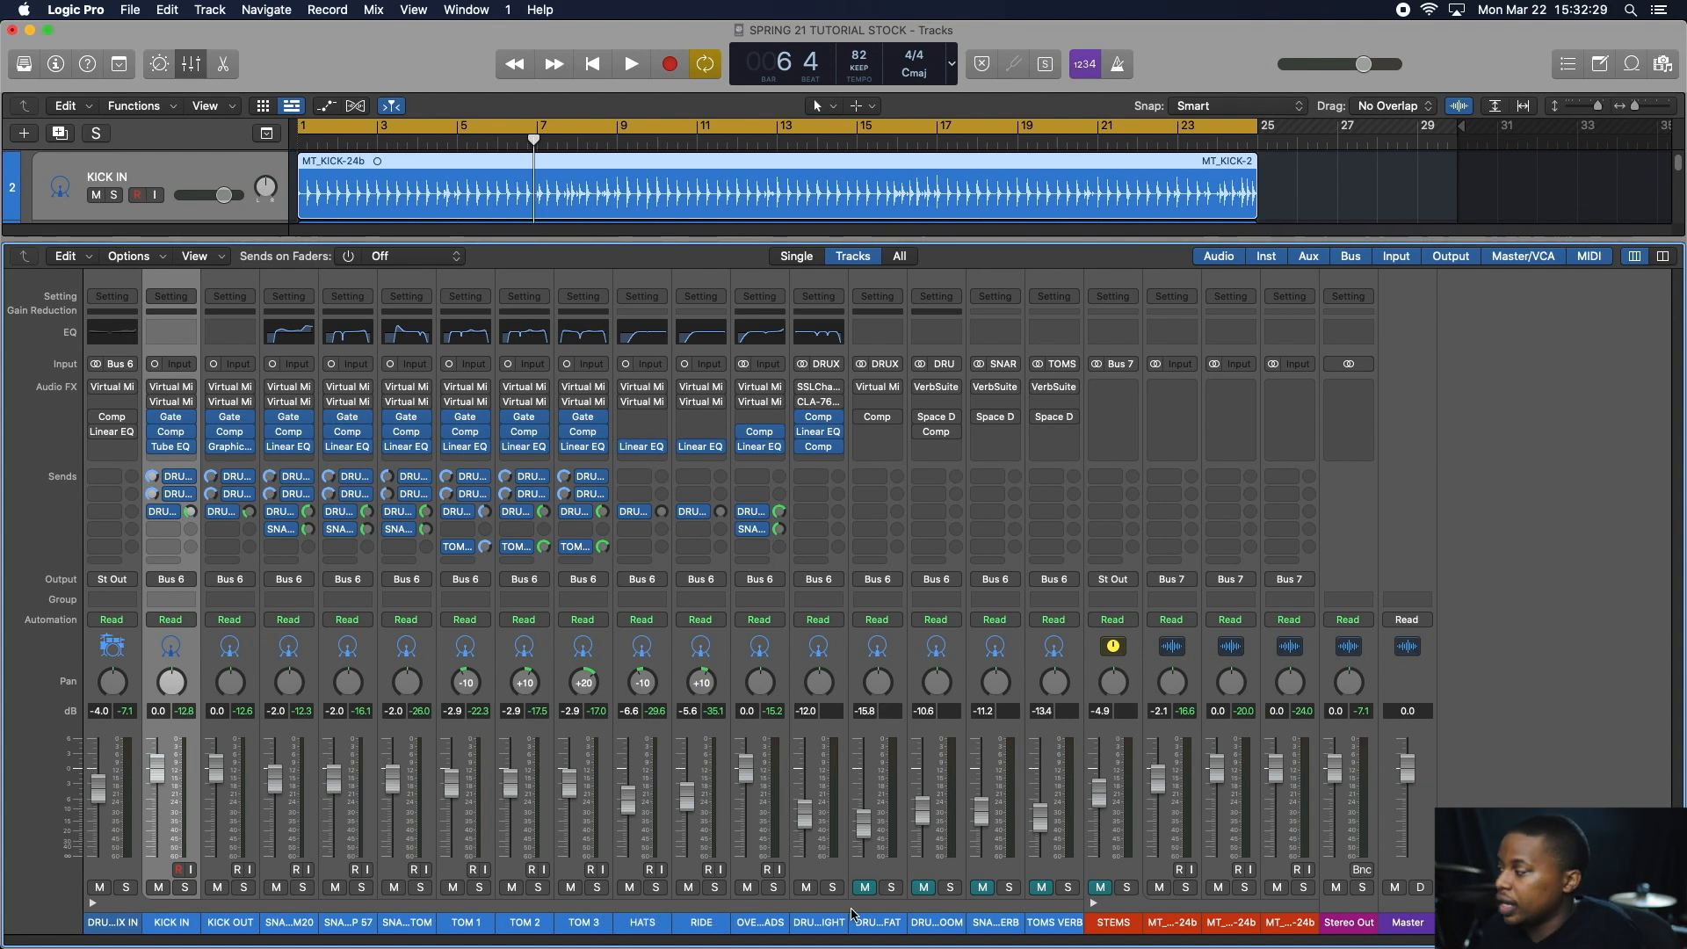
shift+click(572, 929)
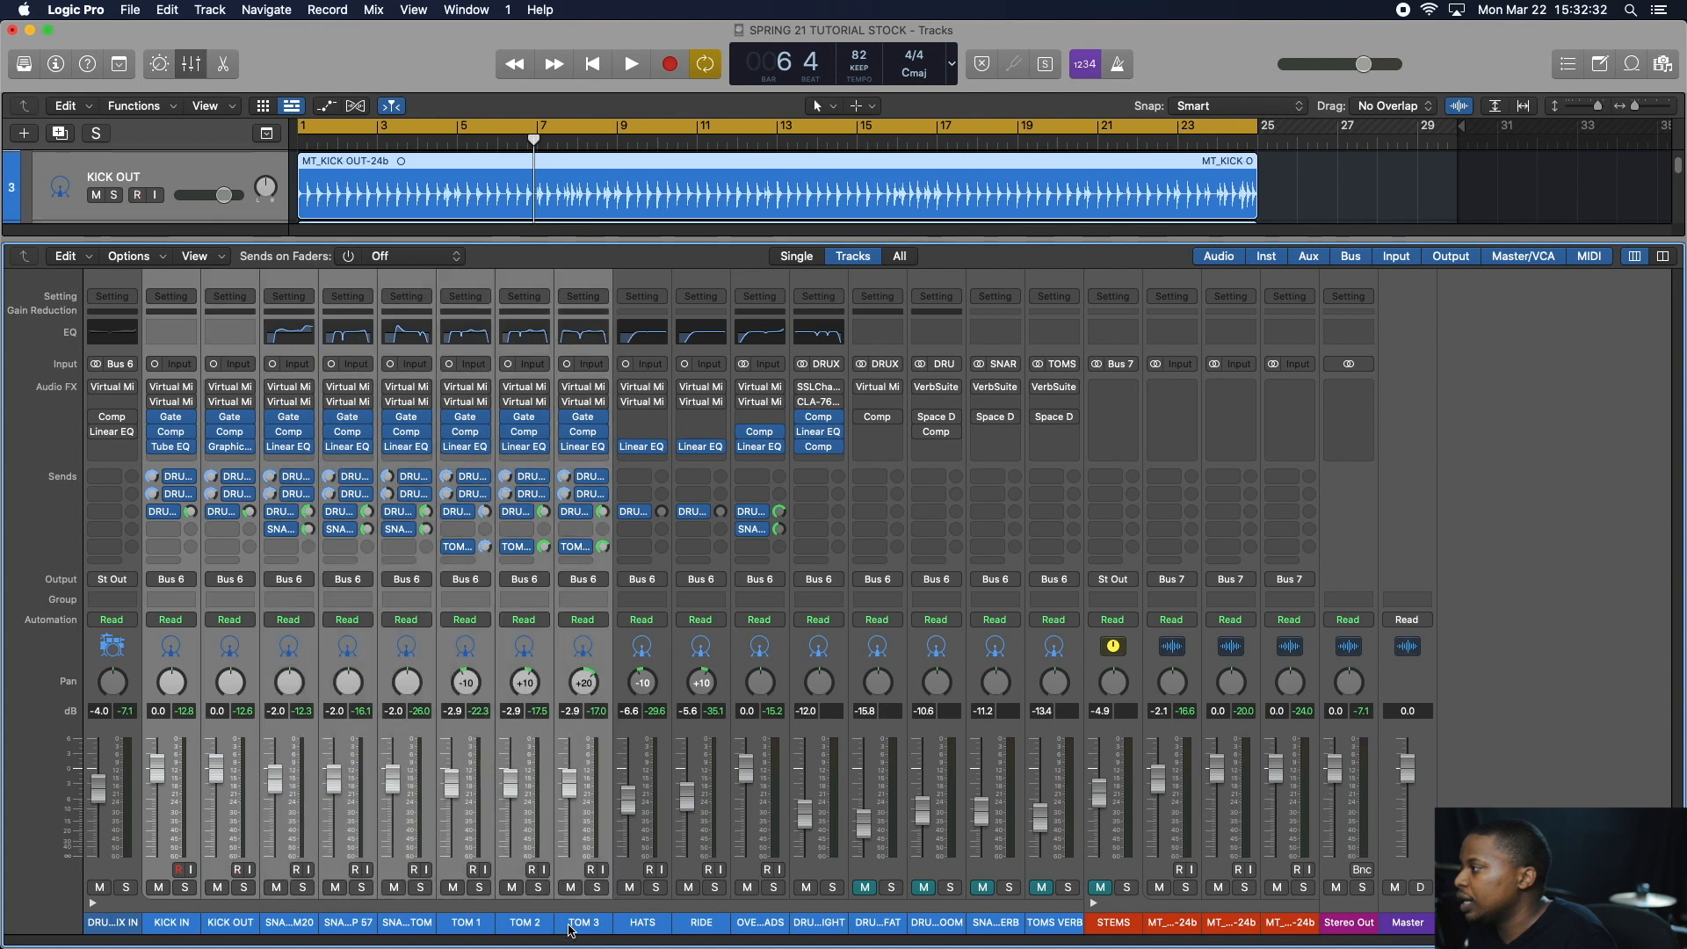
click(600, 480)
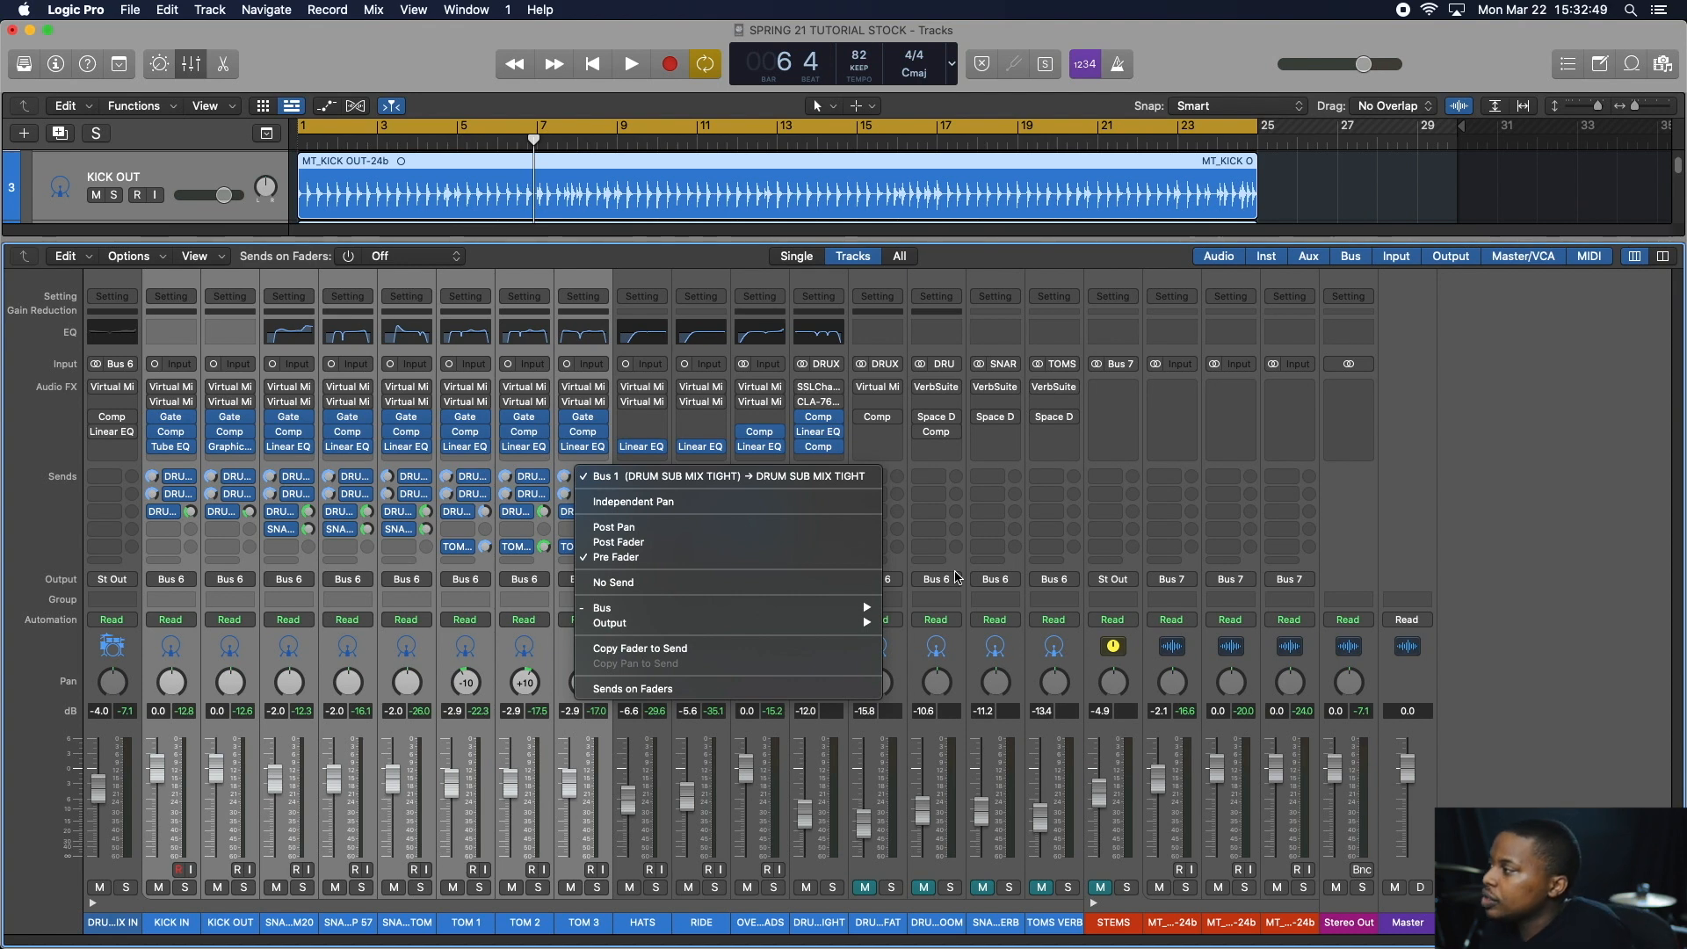
click(1402, 545)
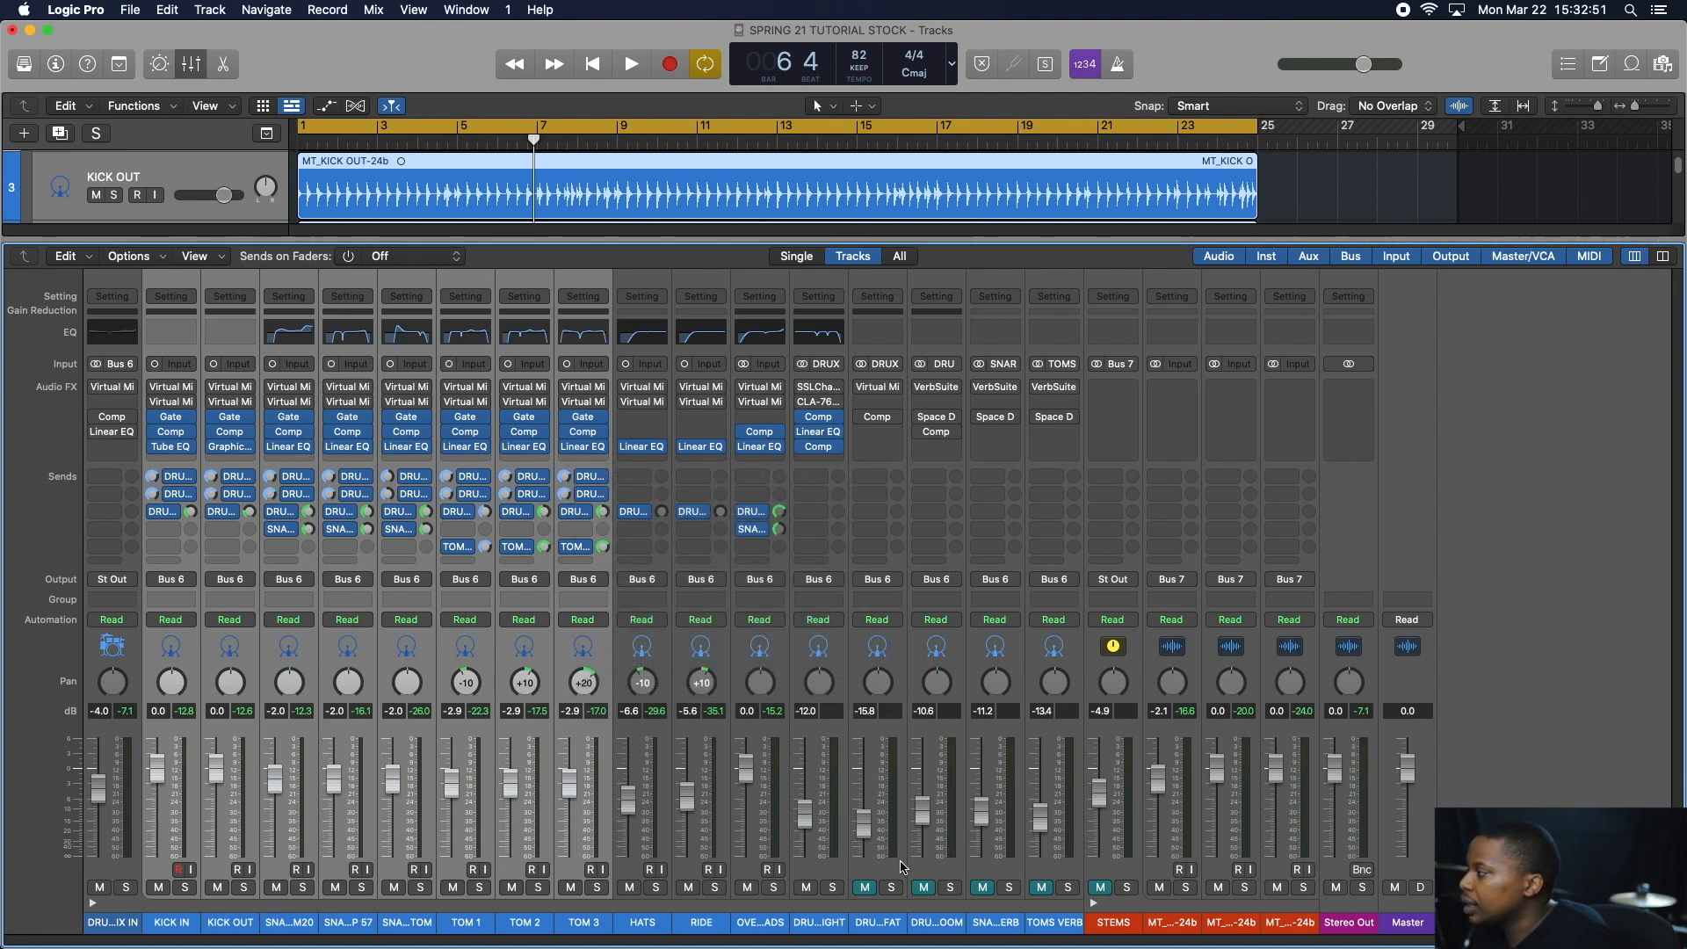
- Solo DRUM SUB MIX TIGHT and play a short passage to hear the parallel bus on its own
click(839, 921)
click(832, 888)
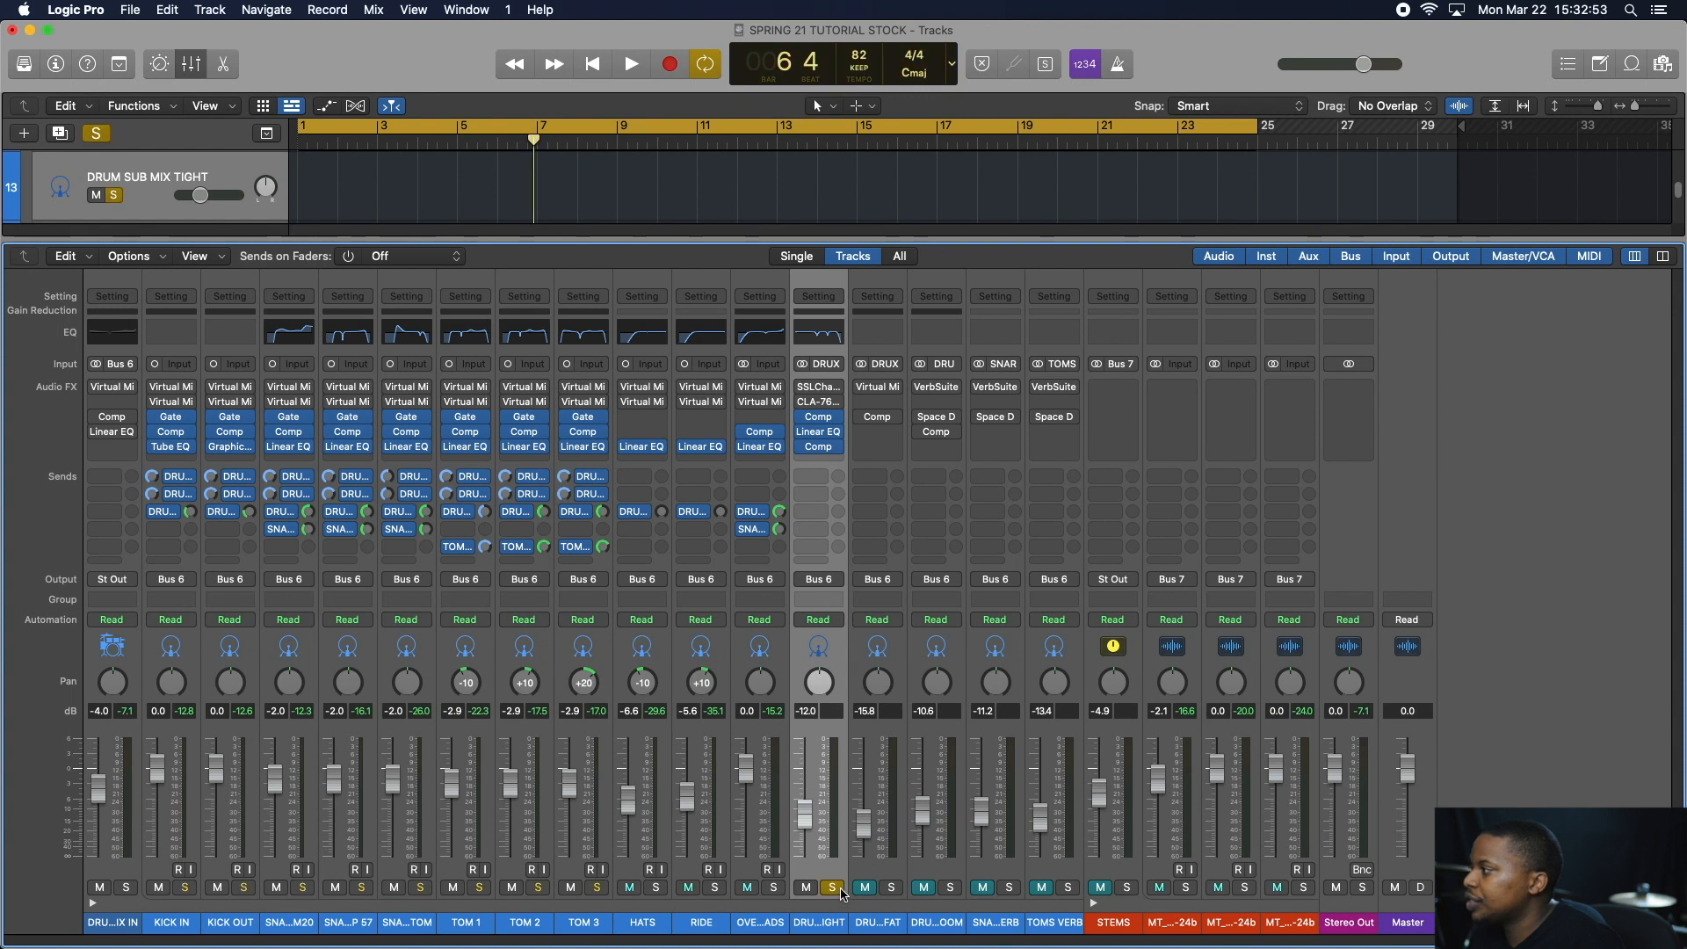
key(space)
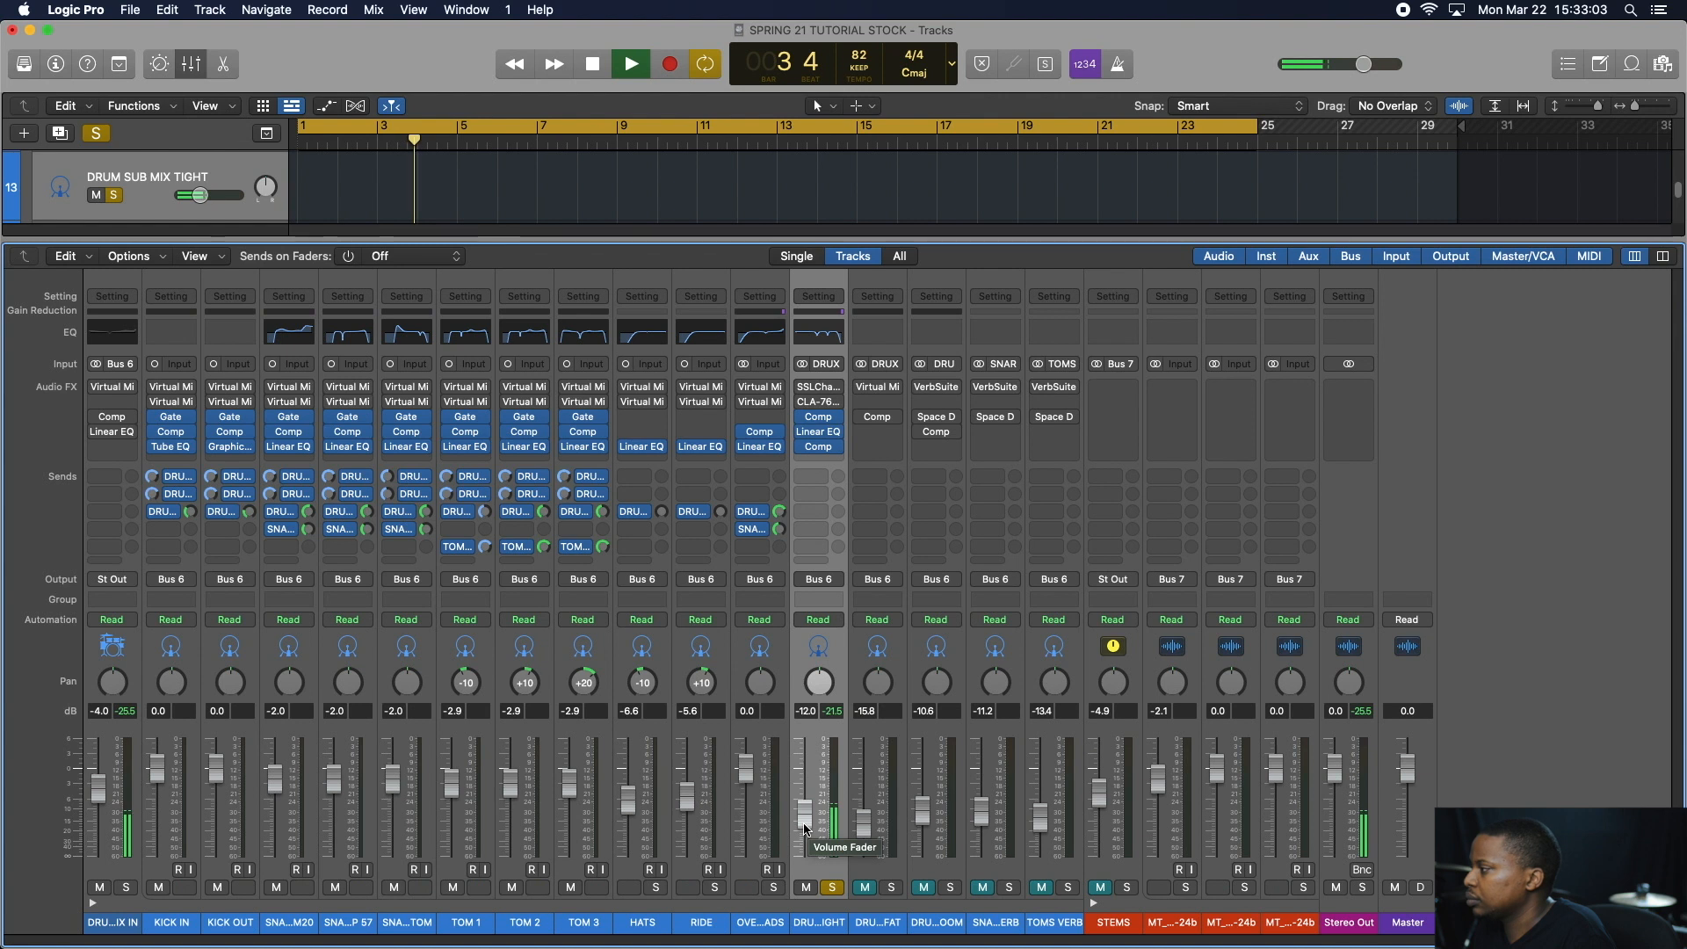
key(space)
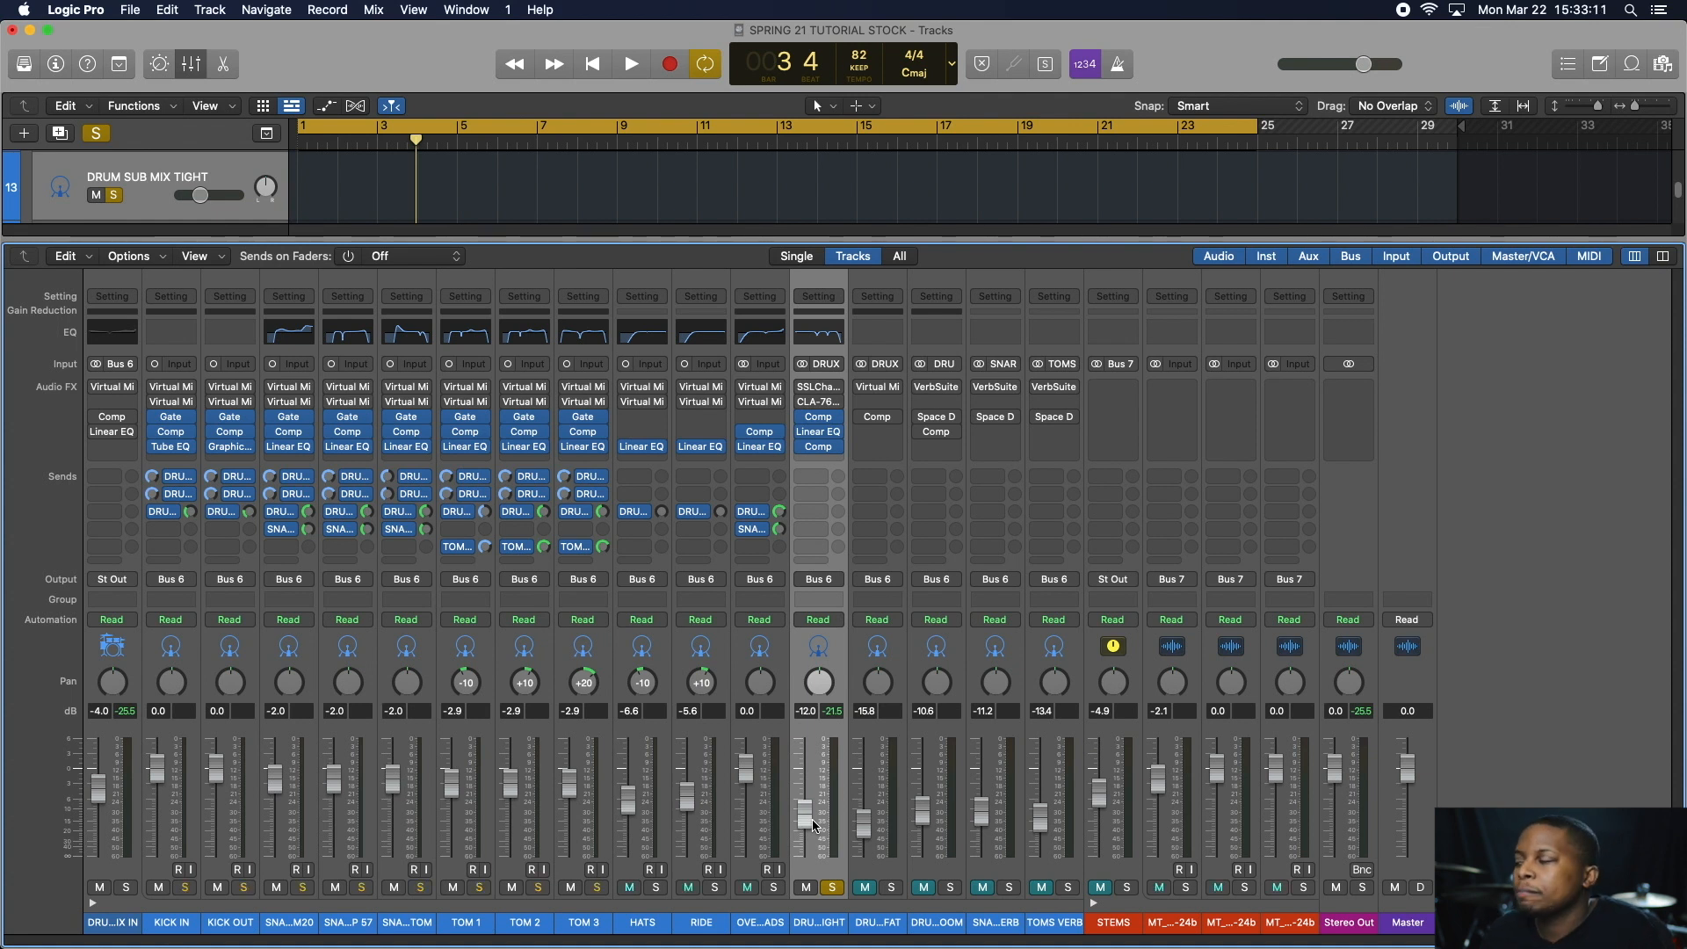
- Unsolo DRUM SUB MIX TIGHT and play from the start with it muted and unmuted, leaving it unmuted and playback stopped
click(833, 888)
click(805, 887)
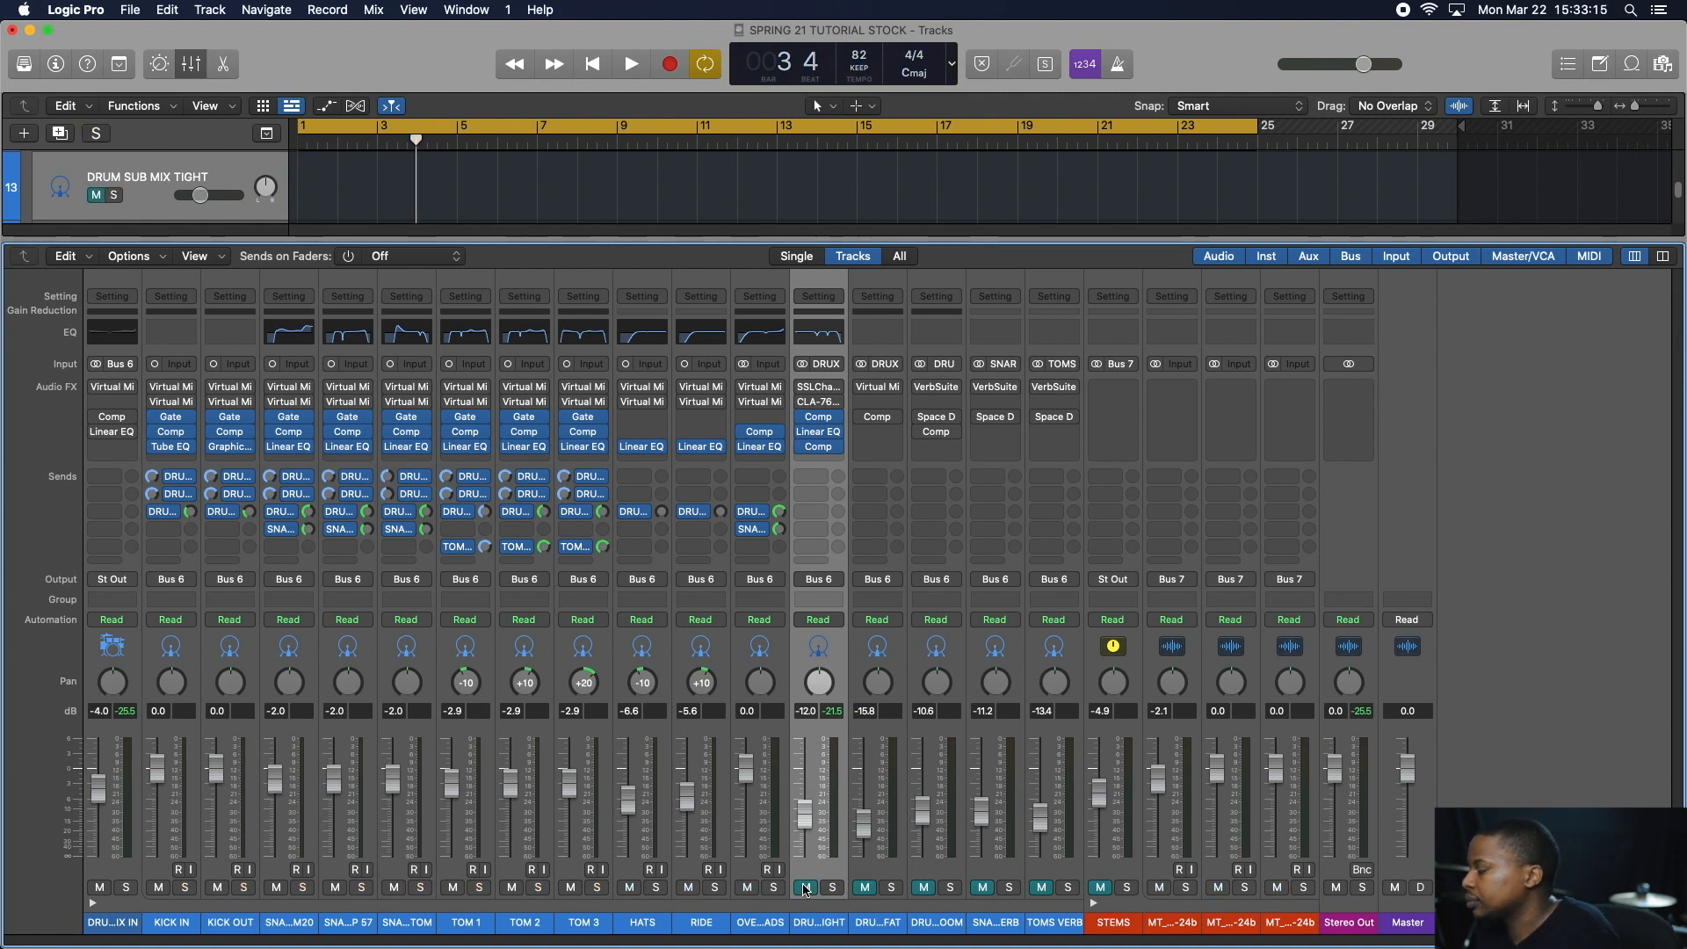
key(Return)
key(space)
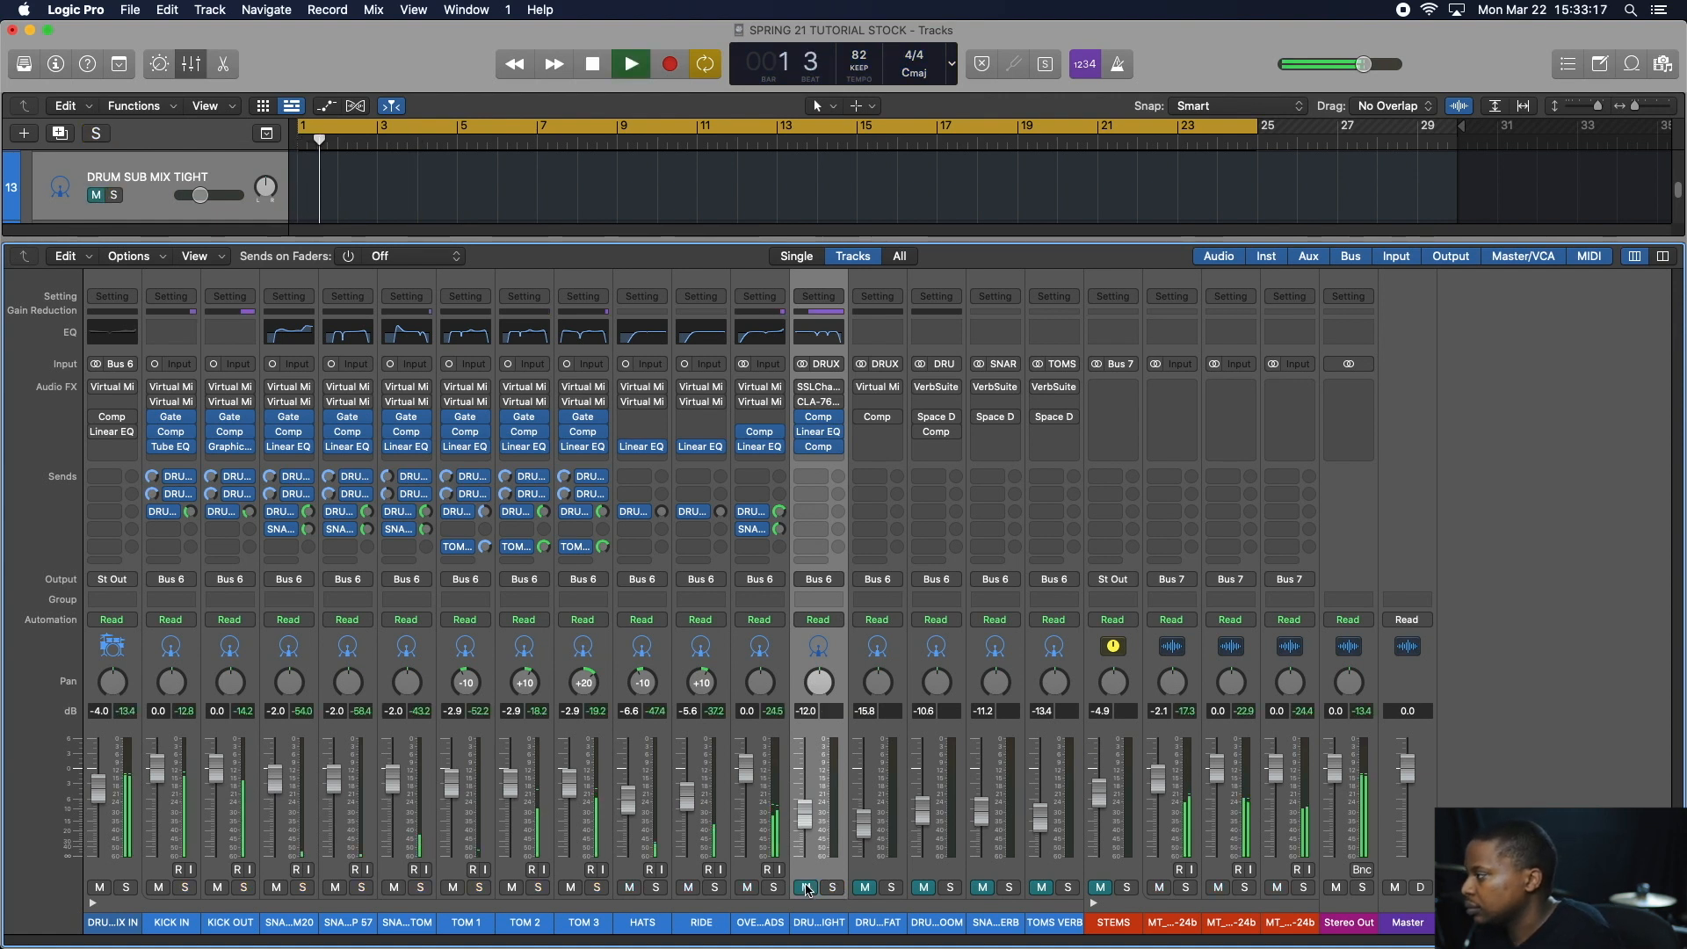
mouse_move(805, 817)
mouse_down()
mouse_move(814, 899)
mouse_move(779, 732)
mouse_move(807, 827)
mouse_up()
click(807, 890)
key(space)
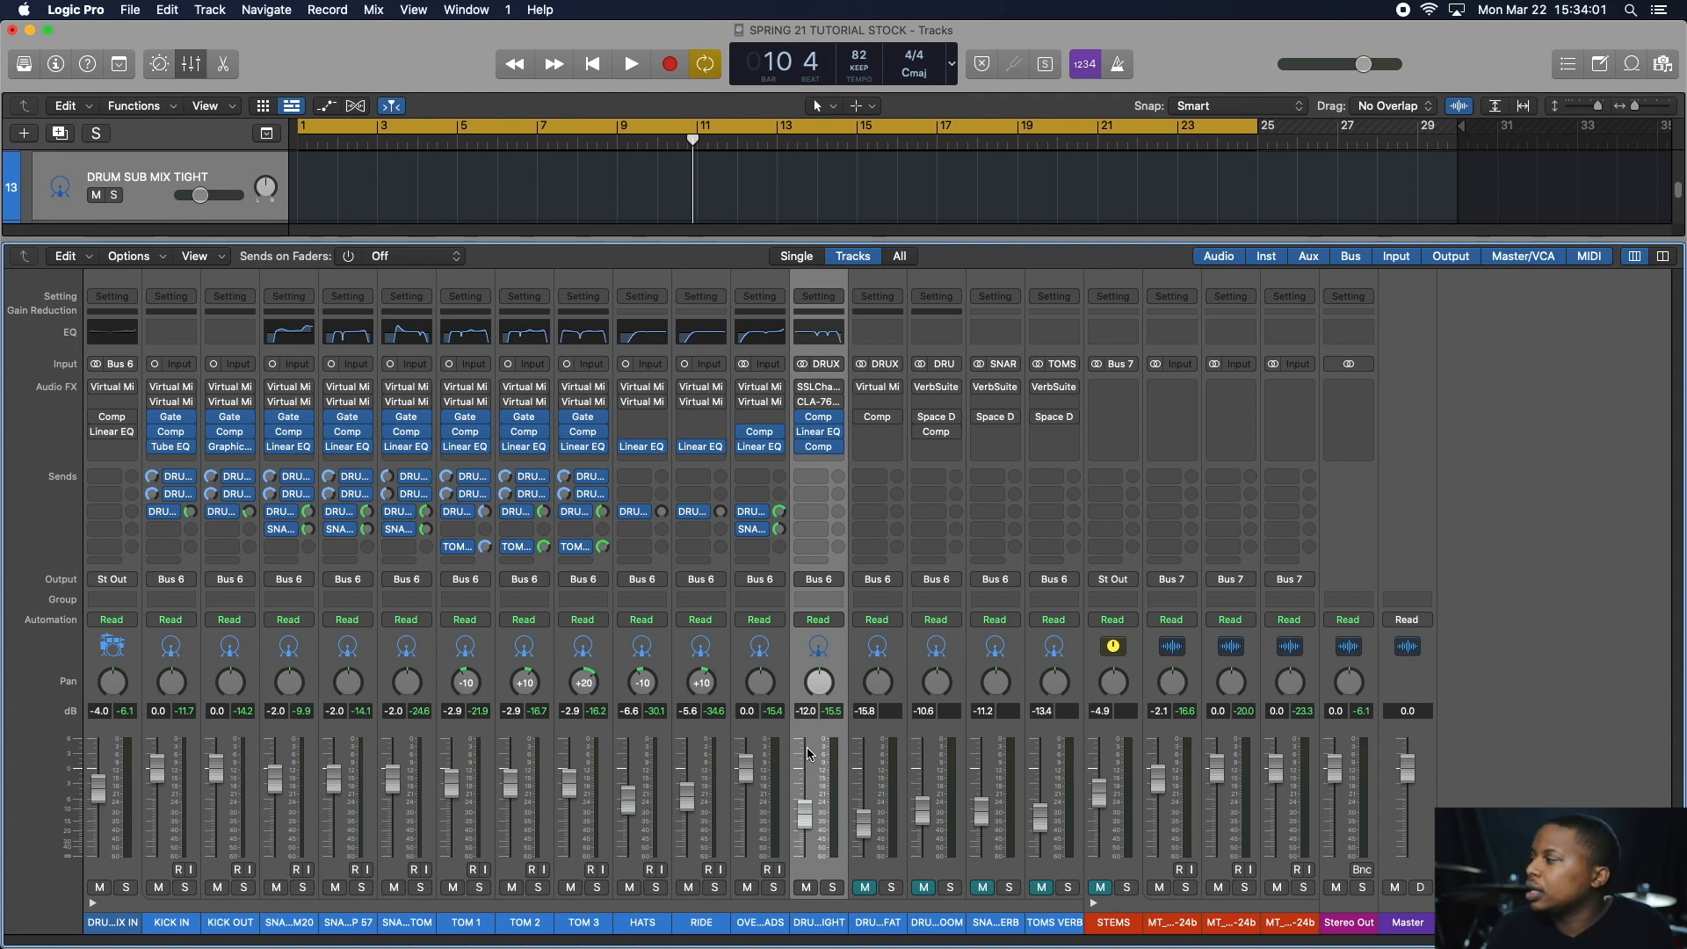
- Bypass the sub mix's Linear Phase EQ and last Compressor, audition its Classic VCA Compressor in solo, and close the plug-in
click(801, 447)
click(799, 433)
click(816, 419)
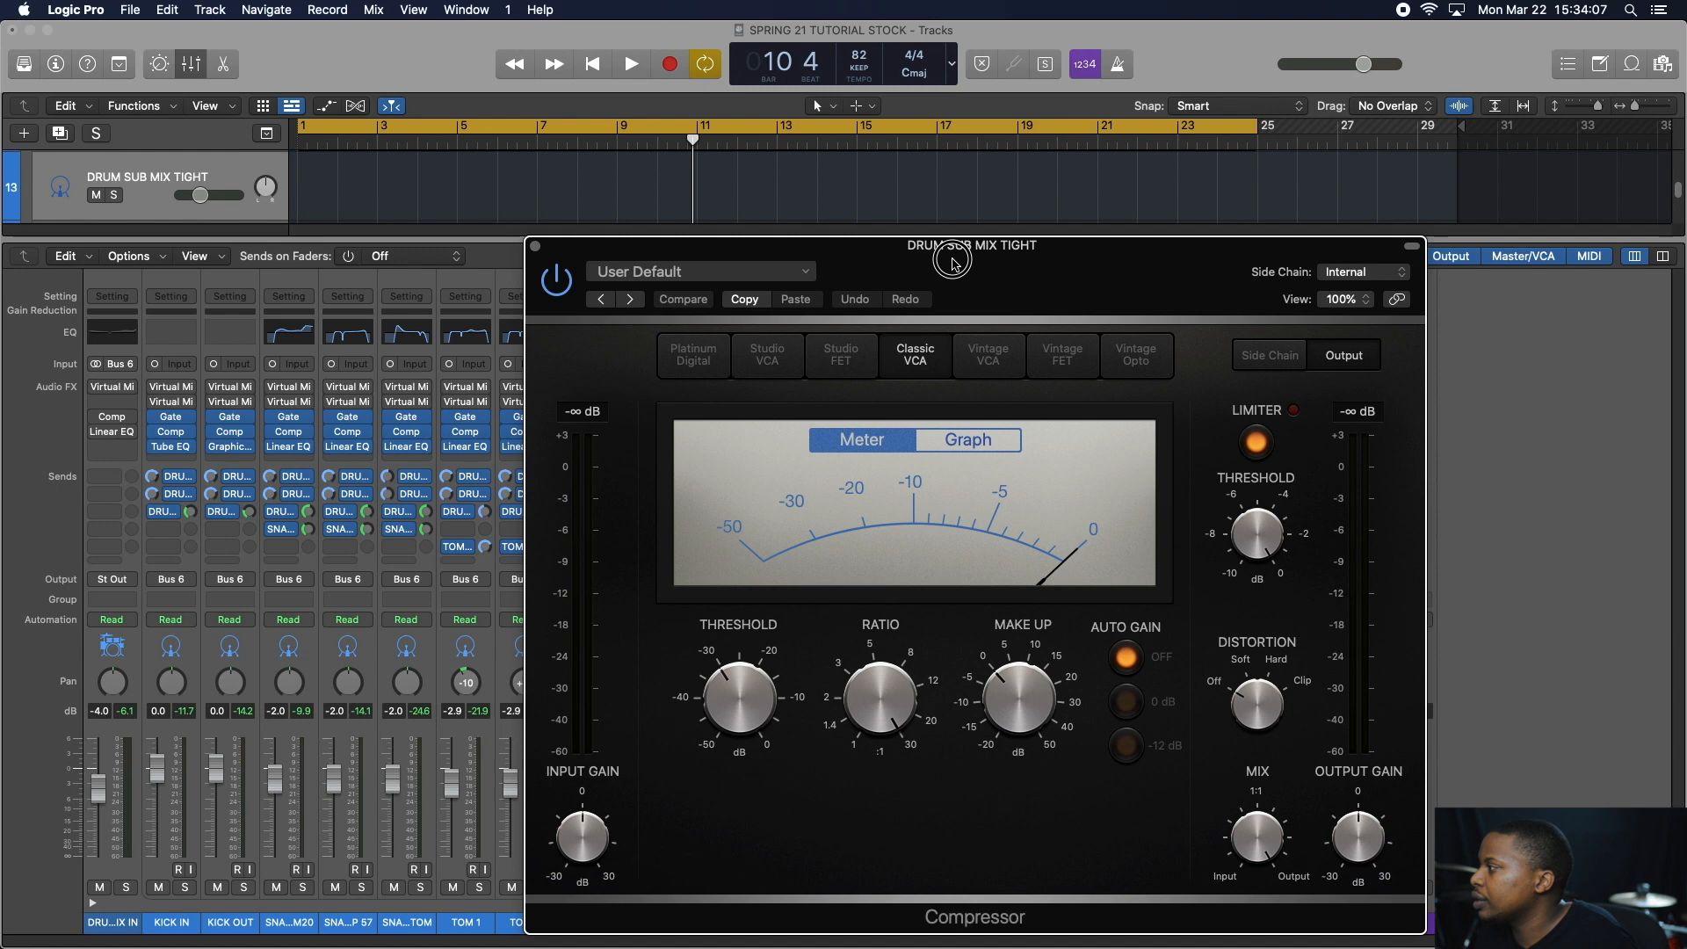
drag(953, 249, 503, 6)
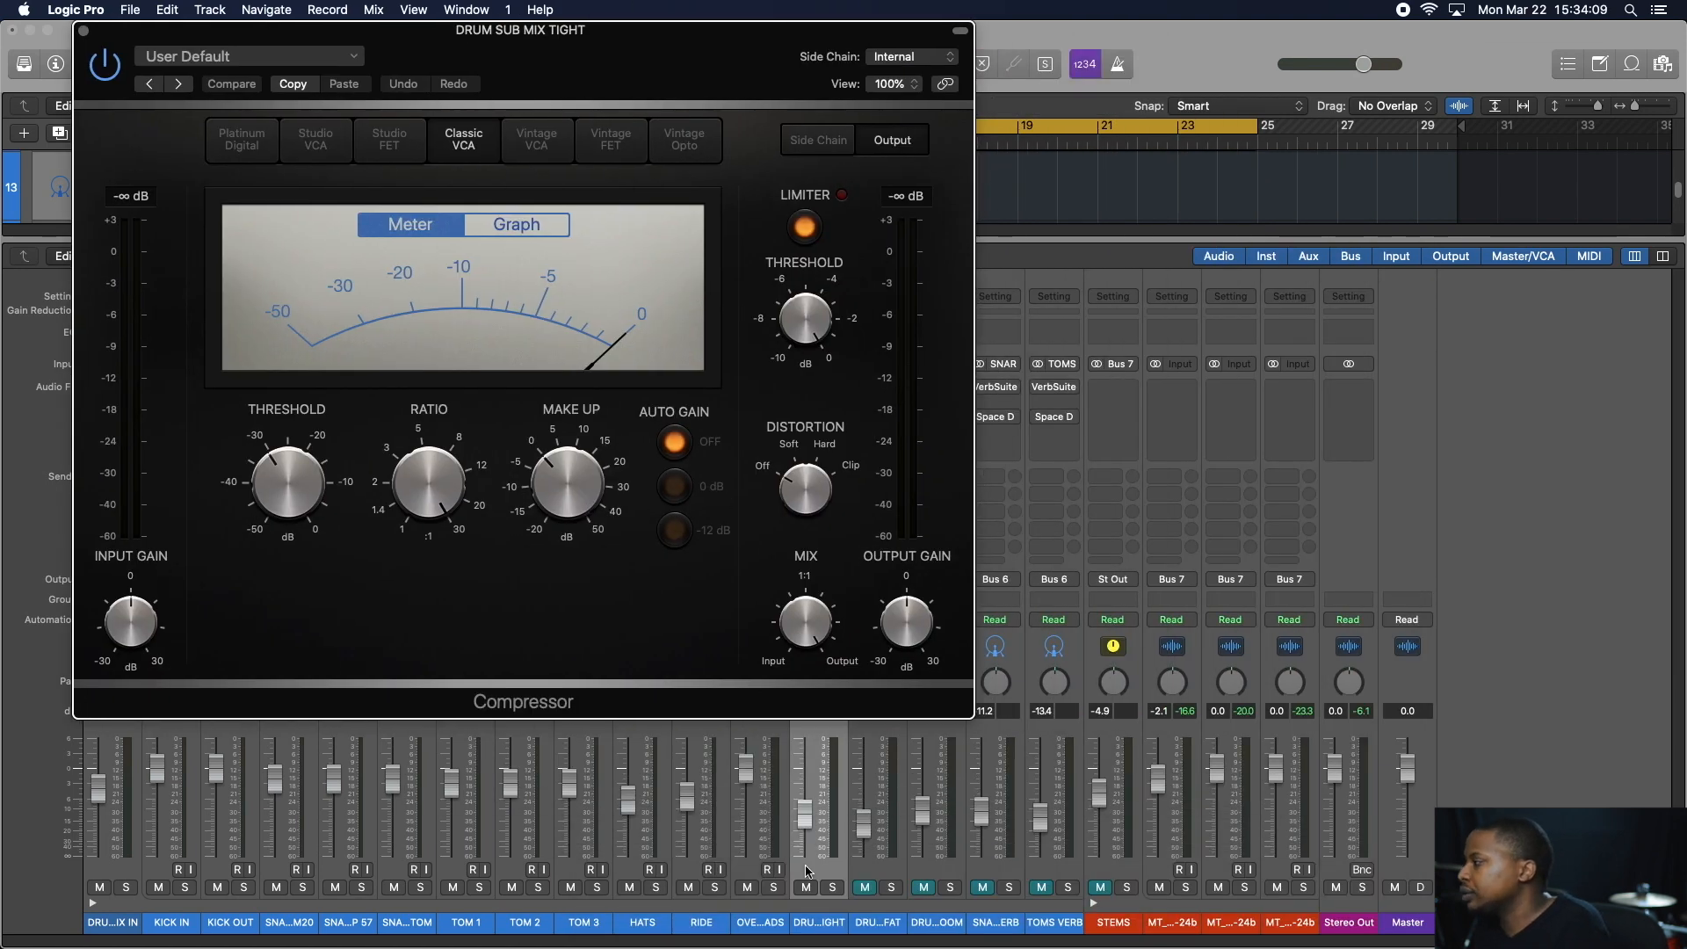
click(831, 887)
key(space)
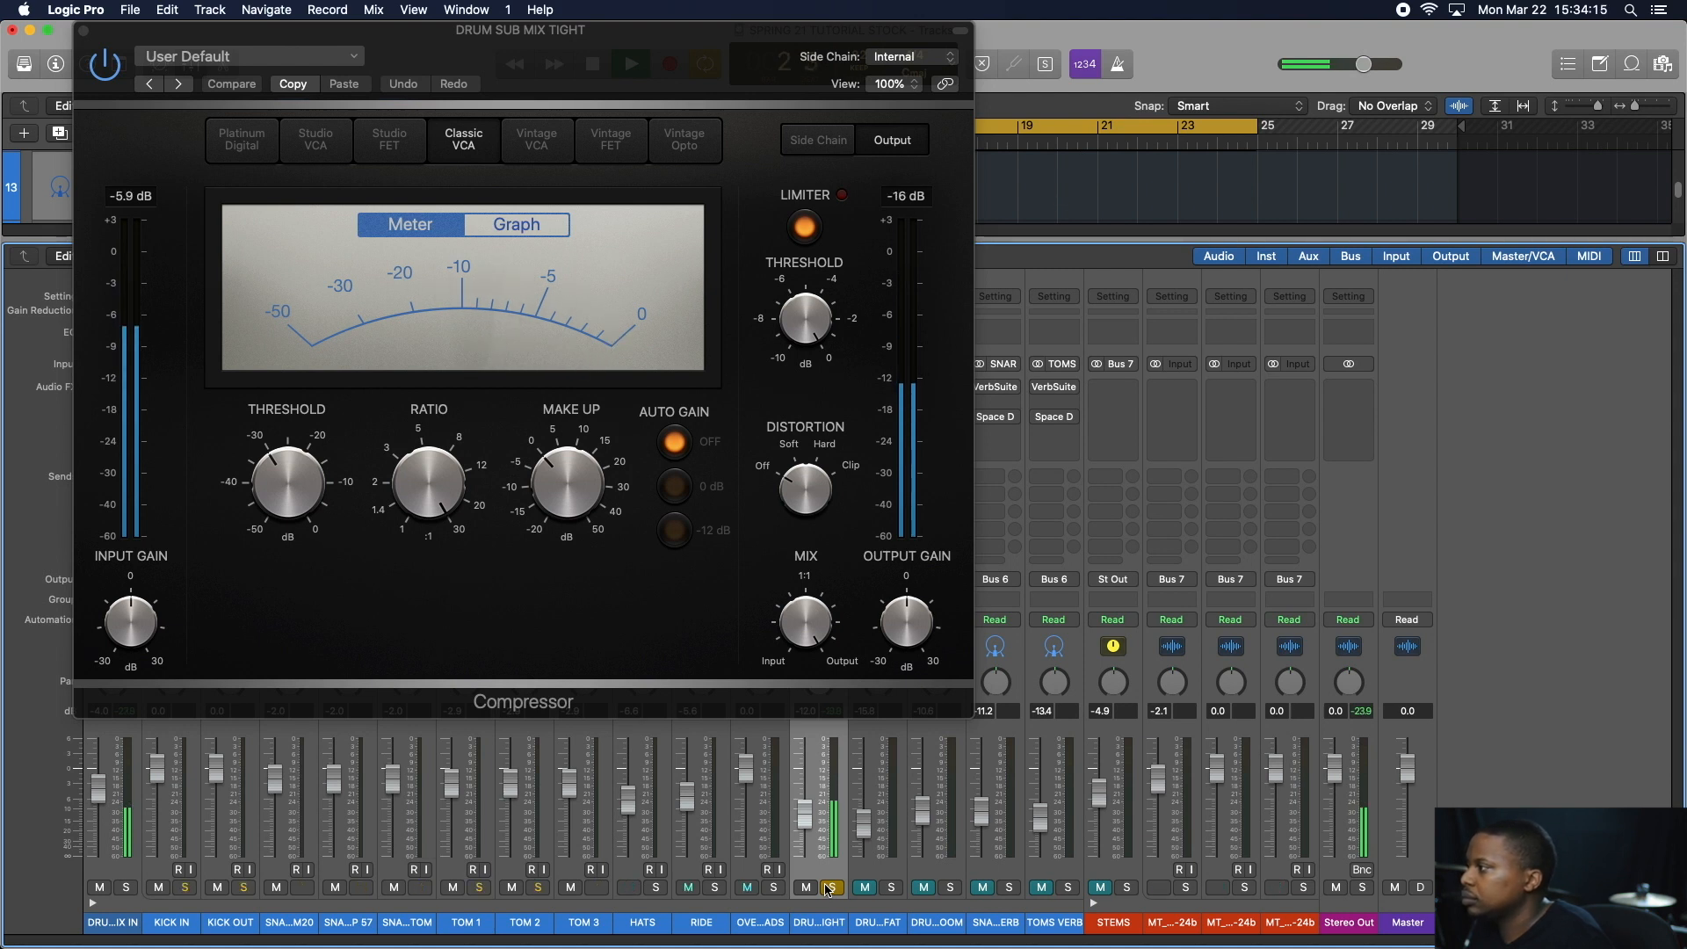
mouse_move(437, 505)
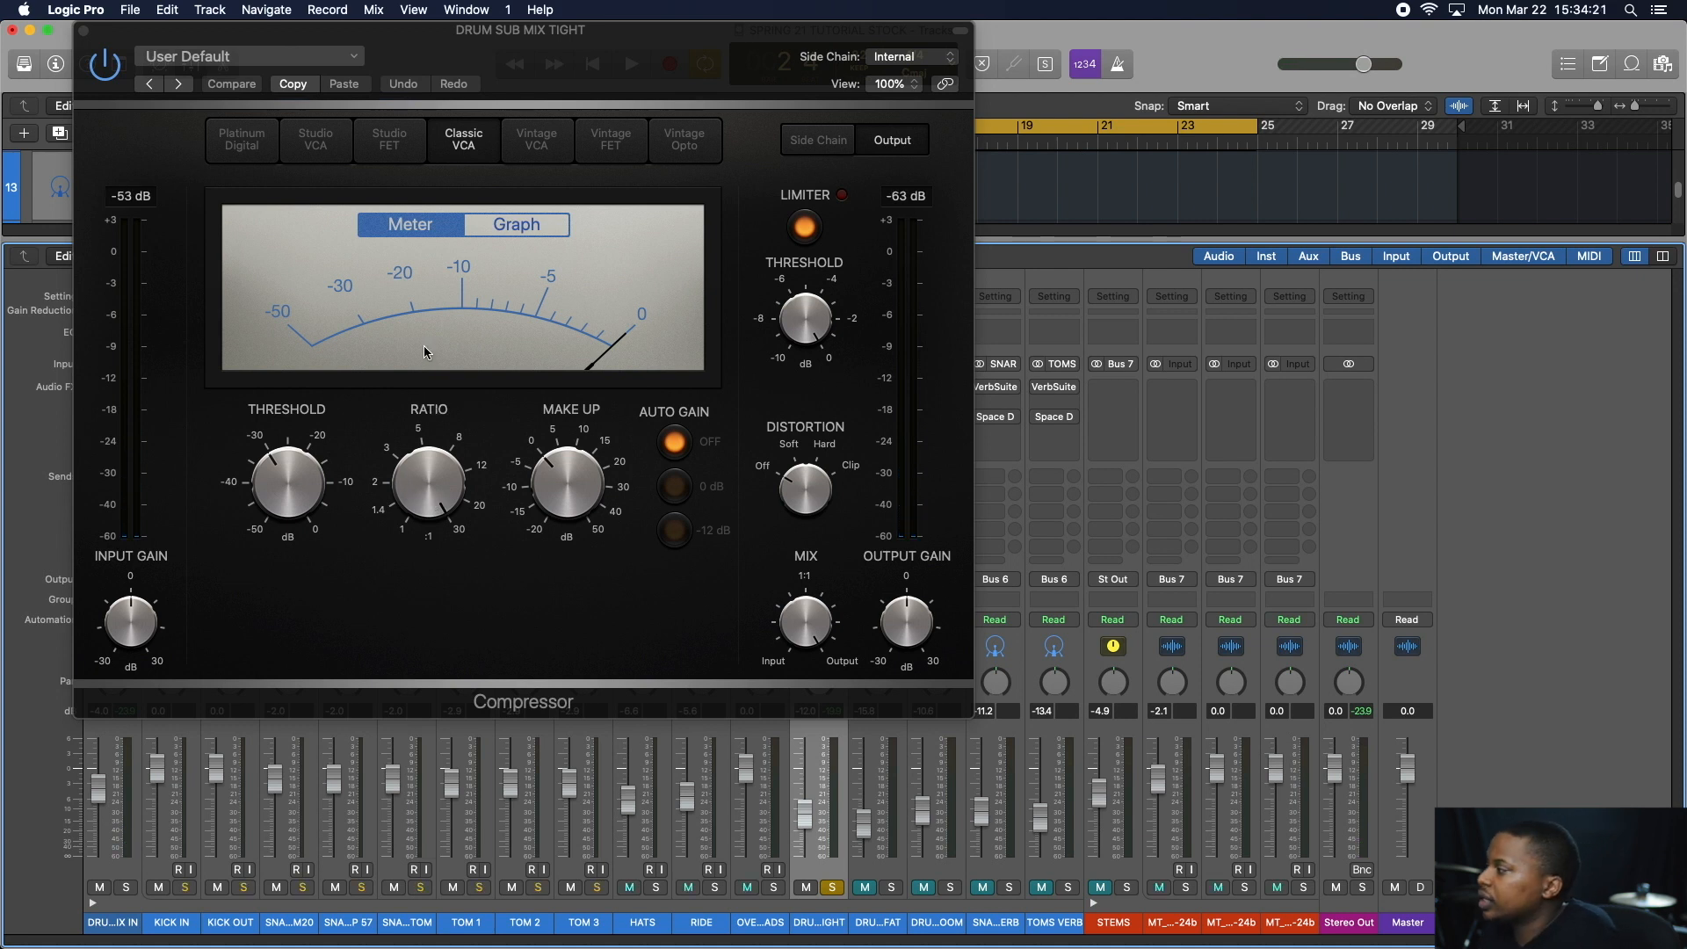
click(84, 30)
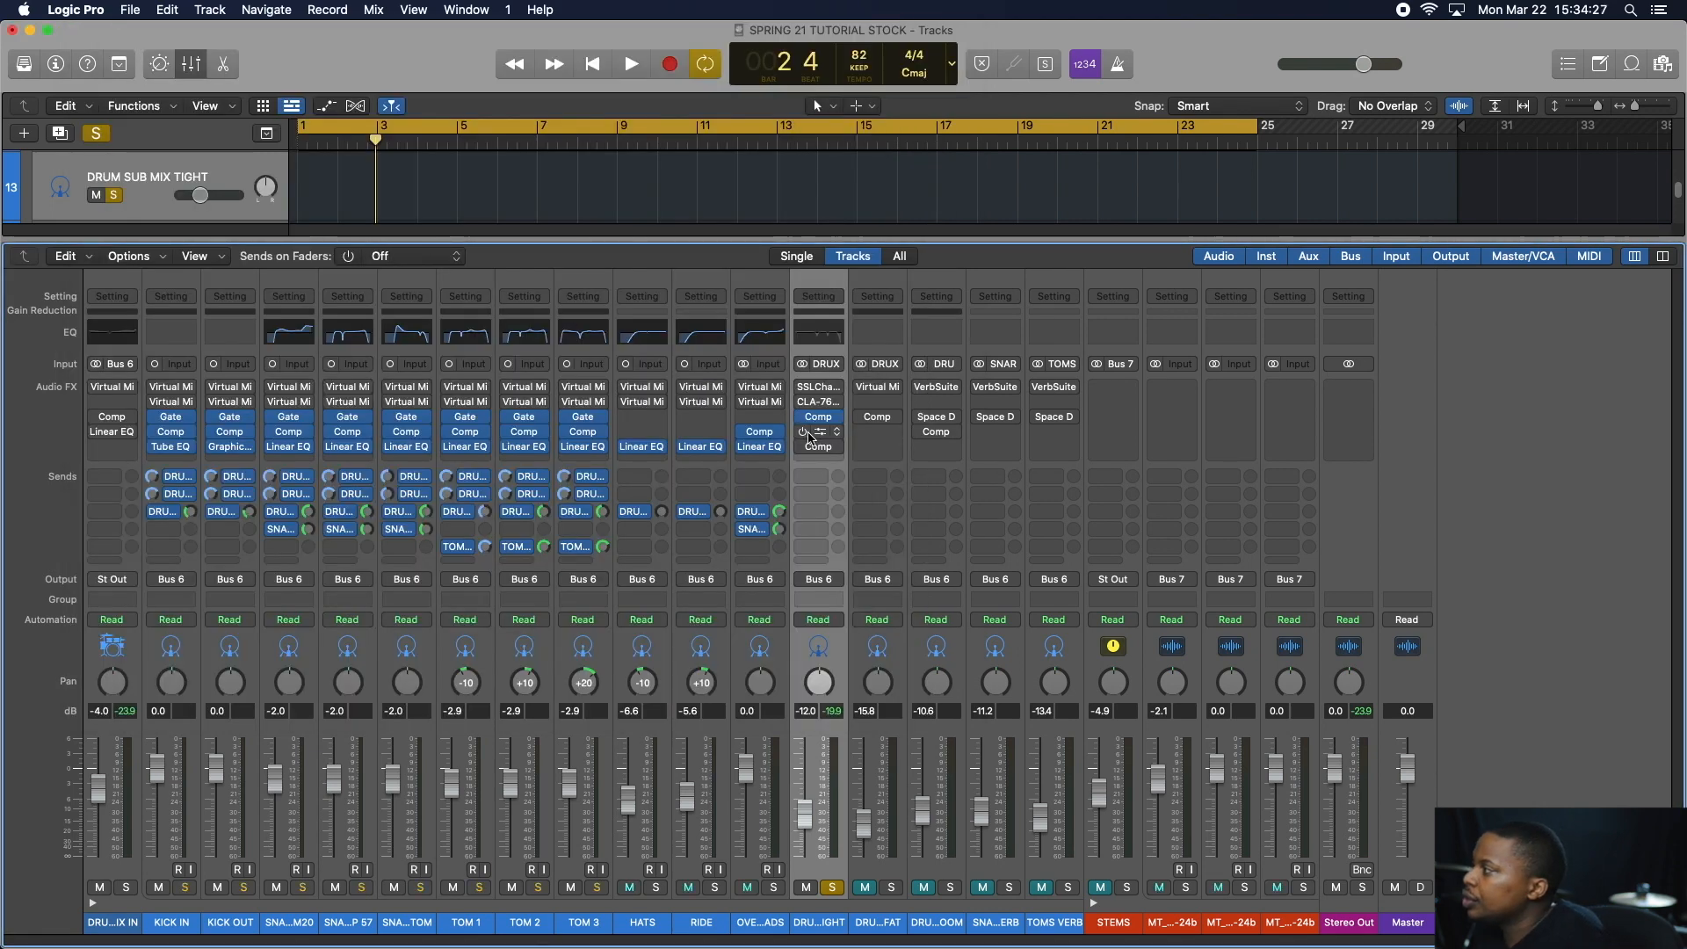
- Enable the Linear Phase EQ on DRUM SUB MIX TIGHT, review its bands during playback from the start, and close it
click(808, 440)
key(space)
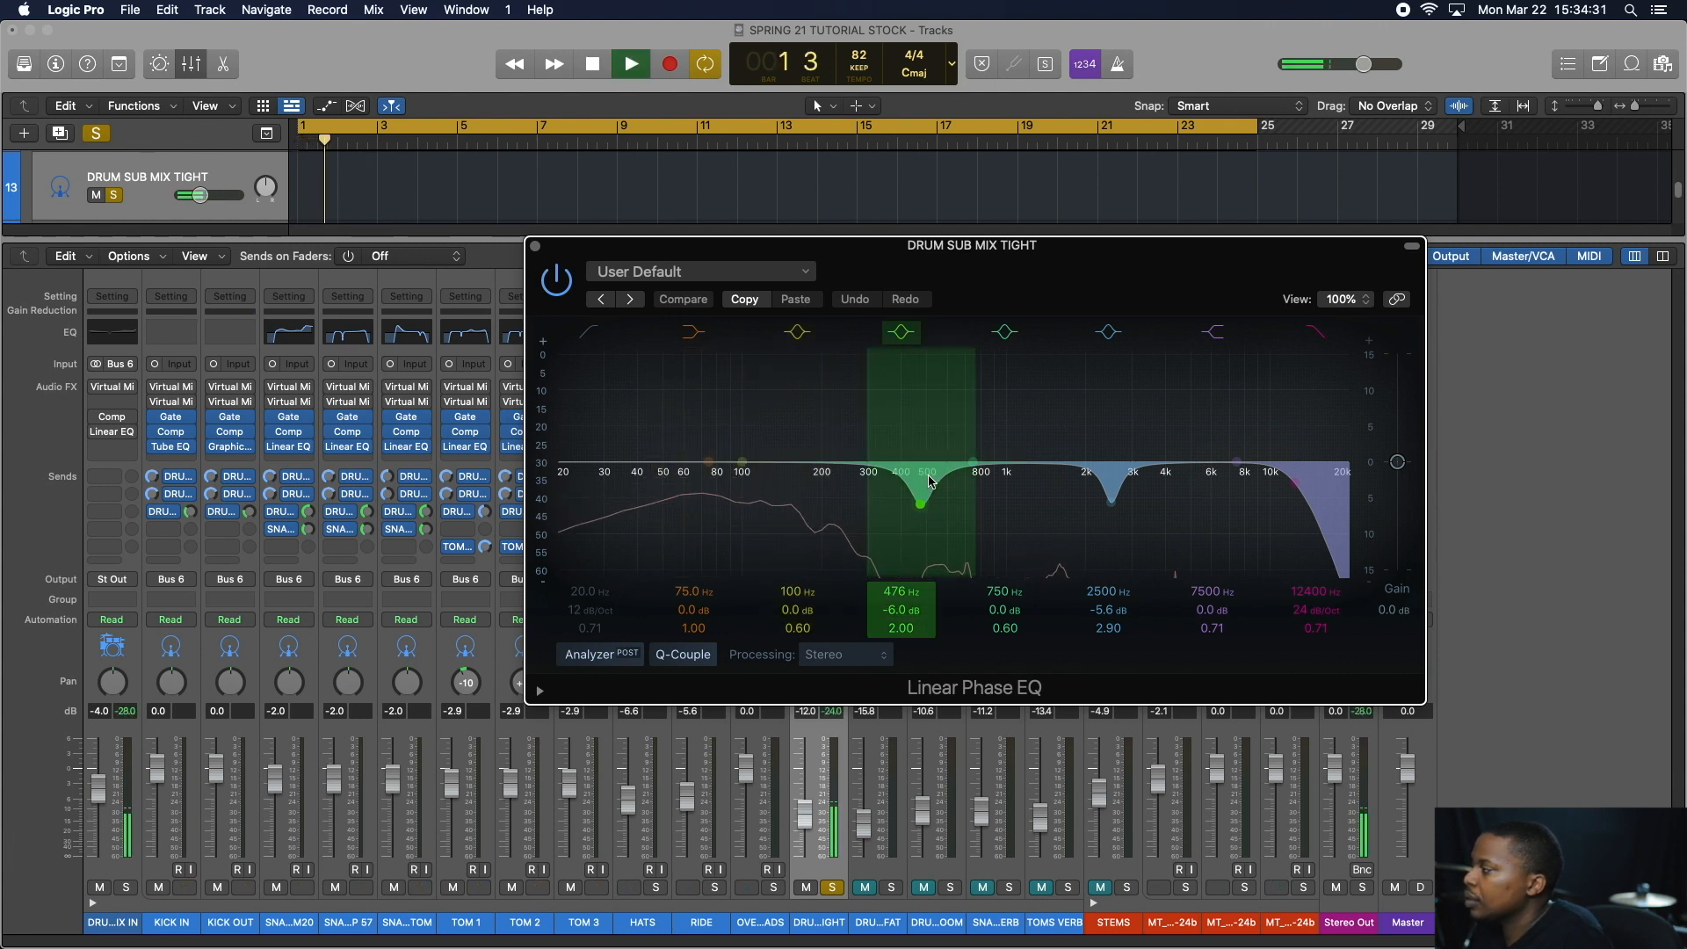
key(space)
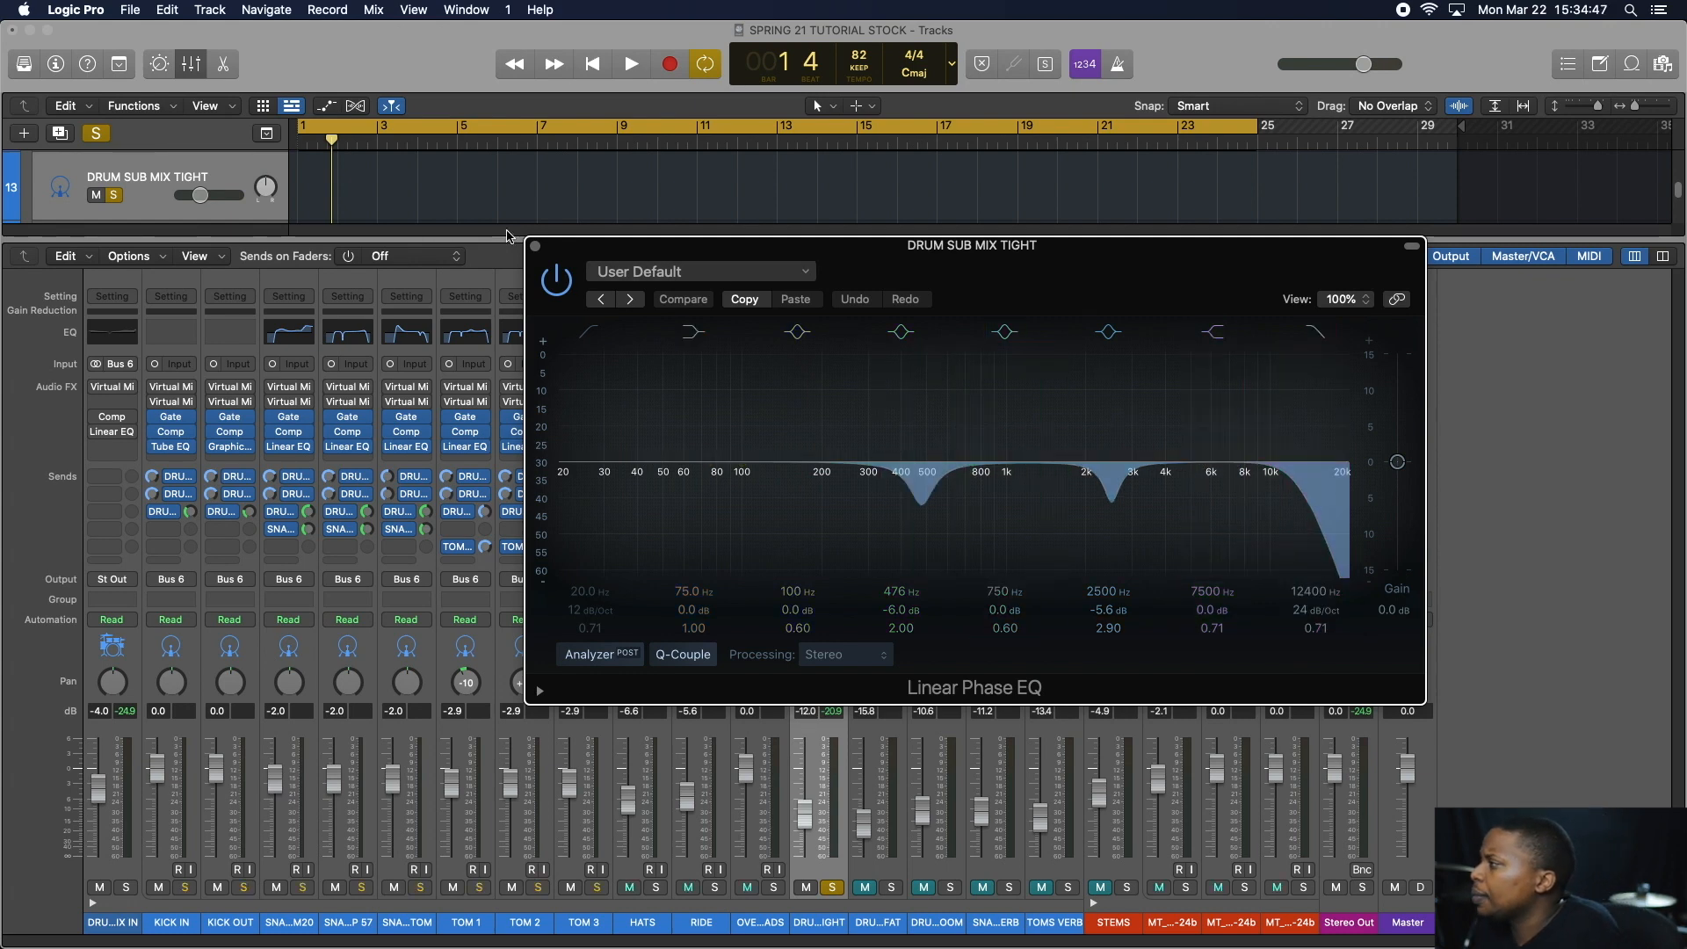
click(535, 247)
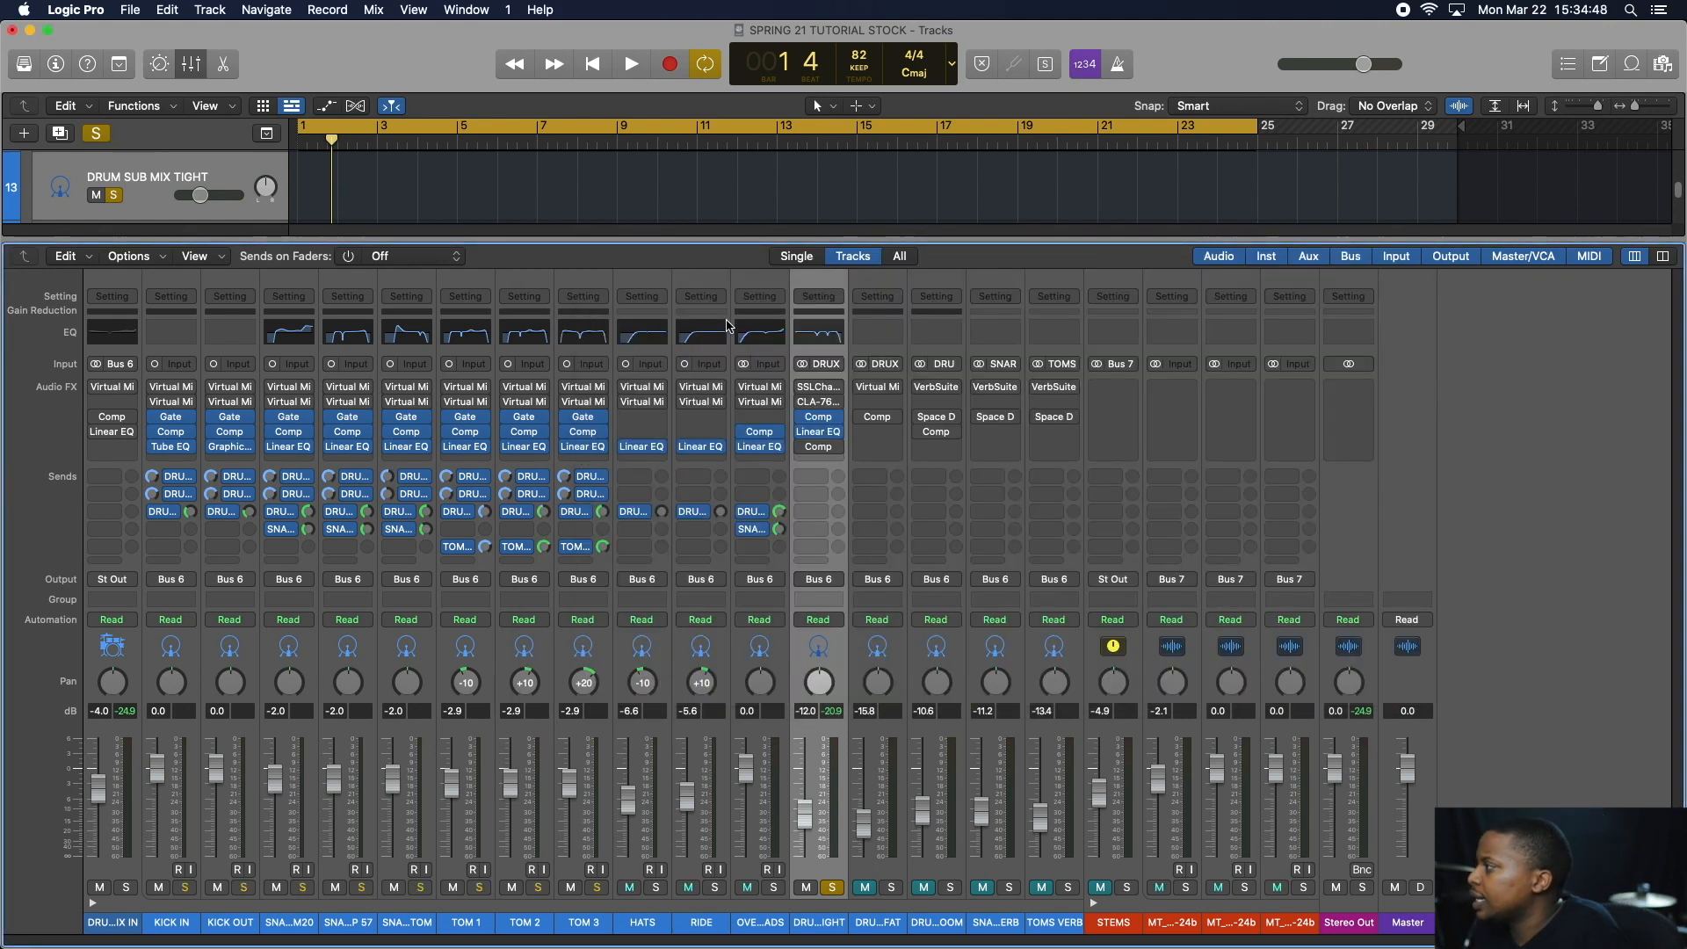
- Enable the last Compressor on DRUM SUB MIX TIGHT, audition it during playback, close the plug-in and stop playback
click(818, 448)
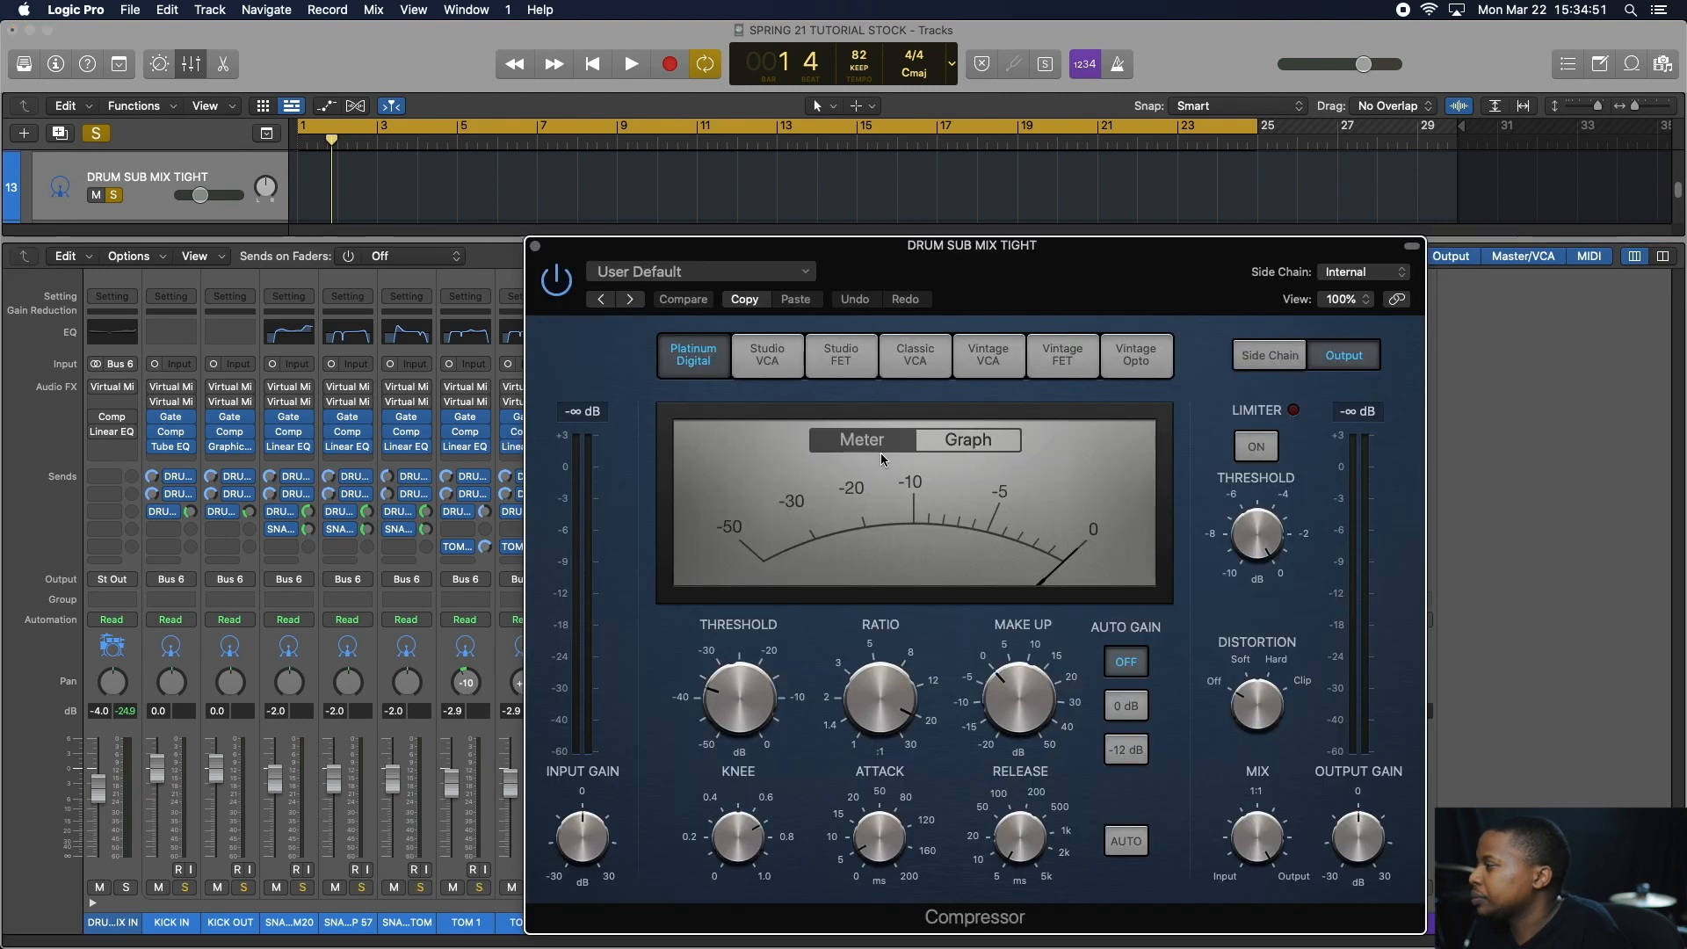
key(space)
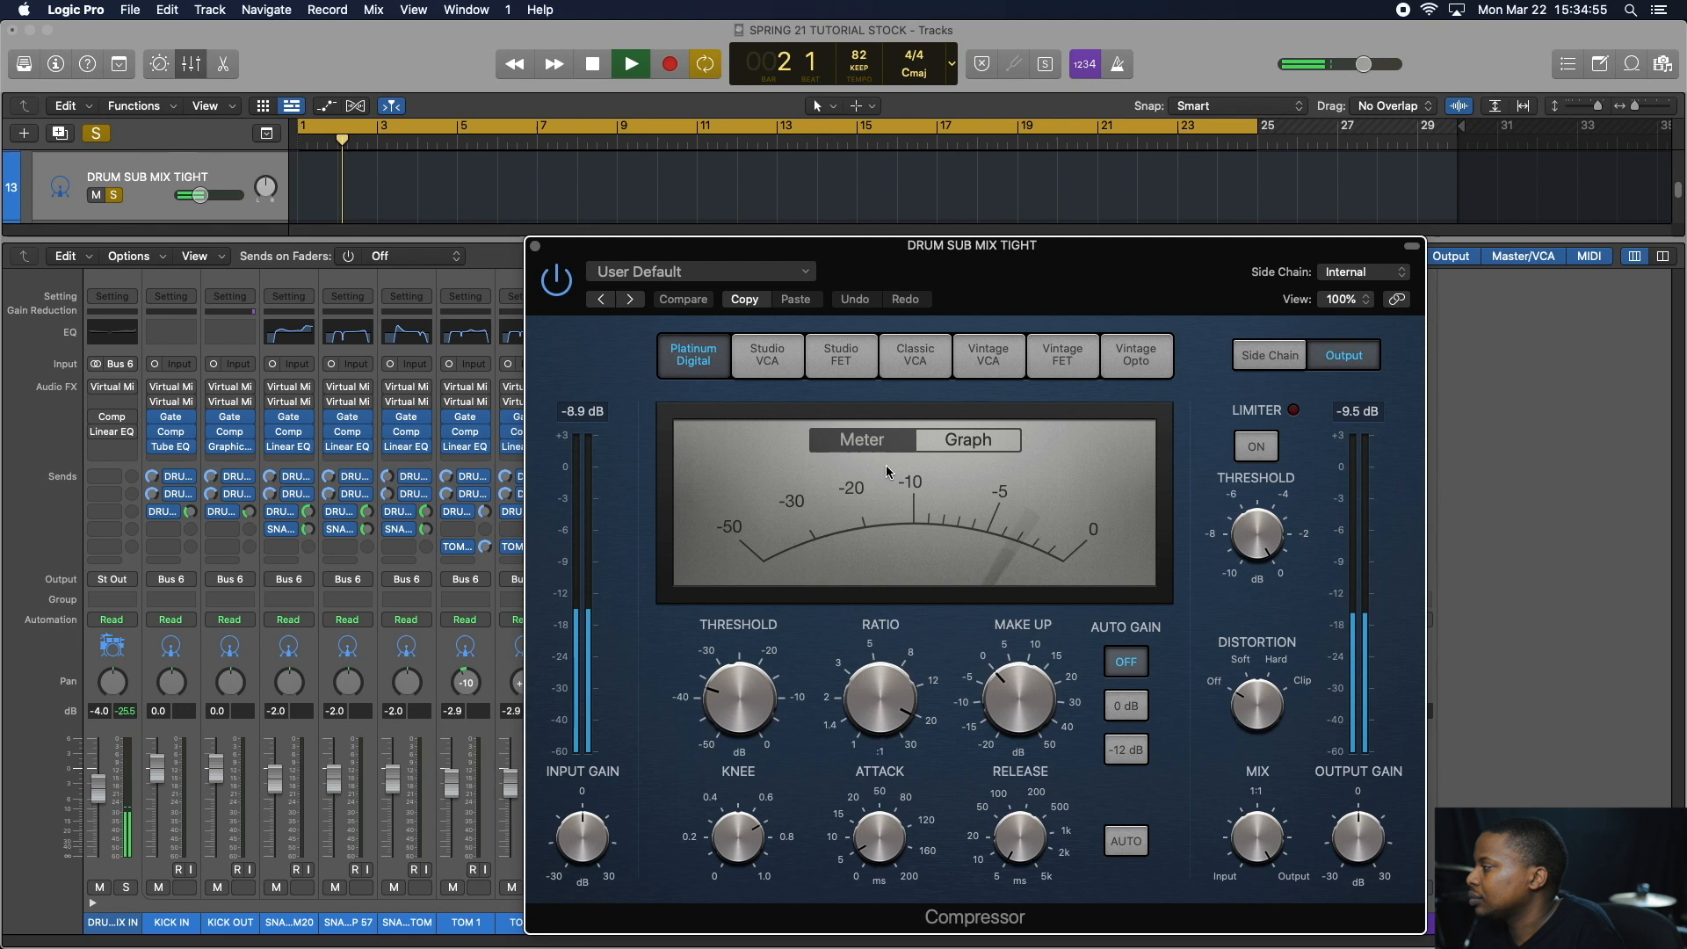
click(536, 248)
key(space)
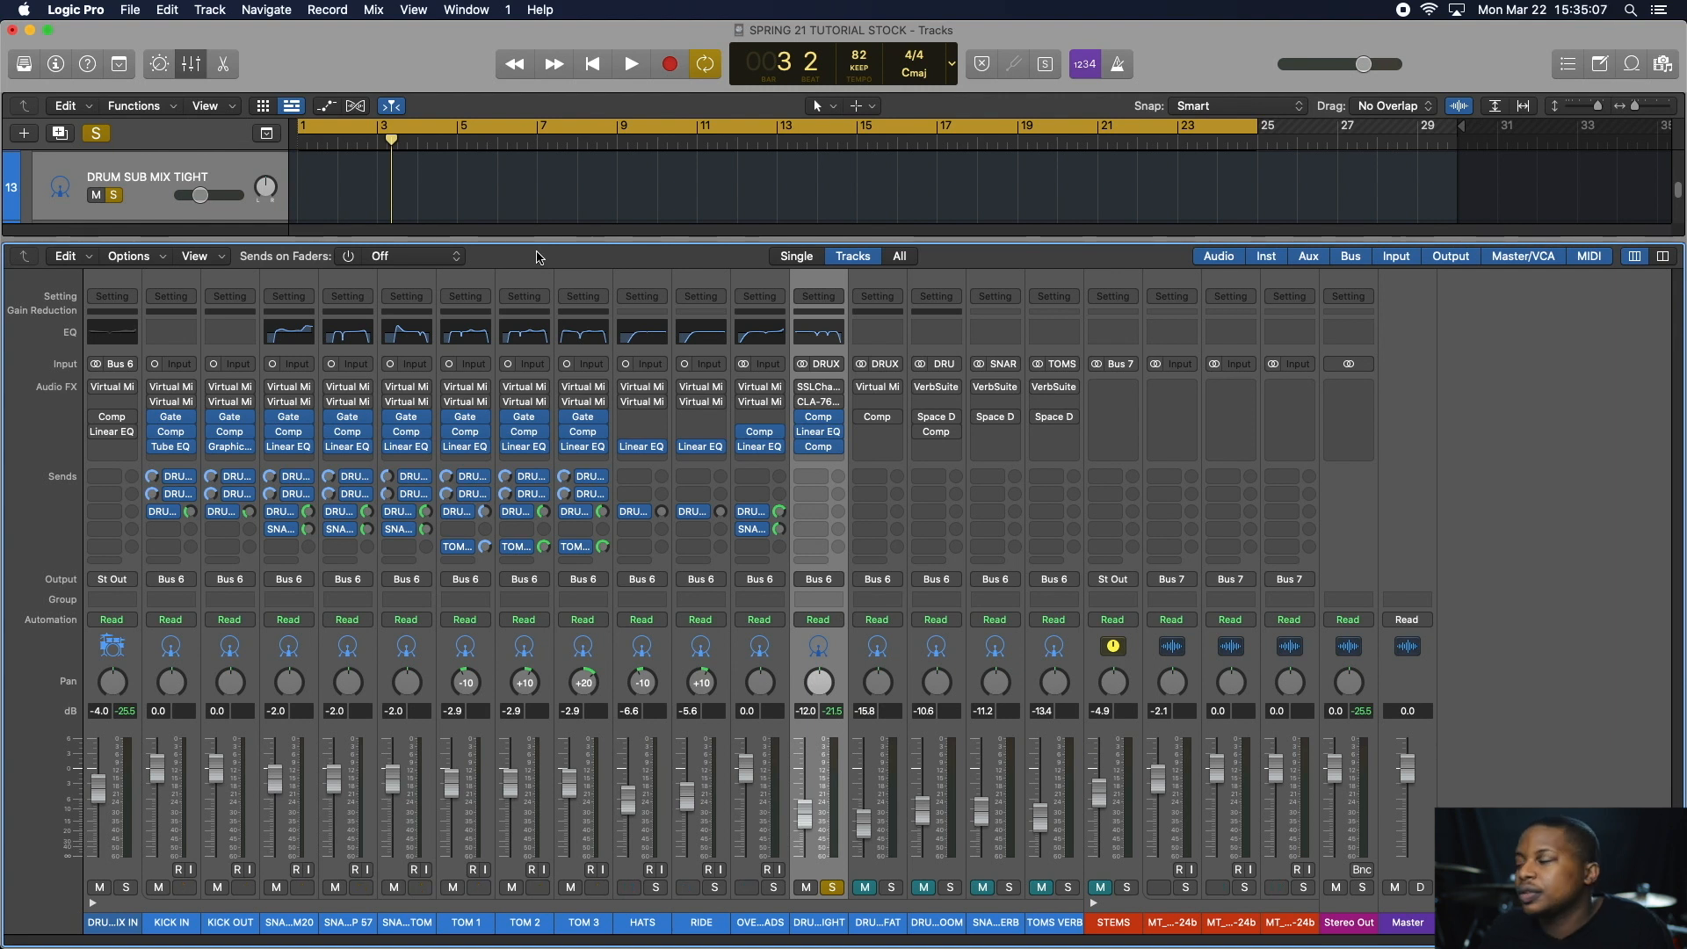
- Solo DRUM SUB MIX FAT instead of DRUM SUB MIX TIGHT, enable its Compressor, and play a short passage
click(892, 888)
click(835, 888)
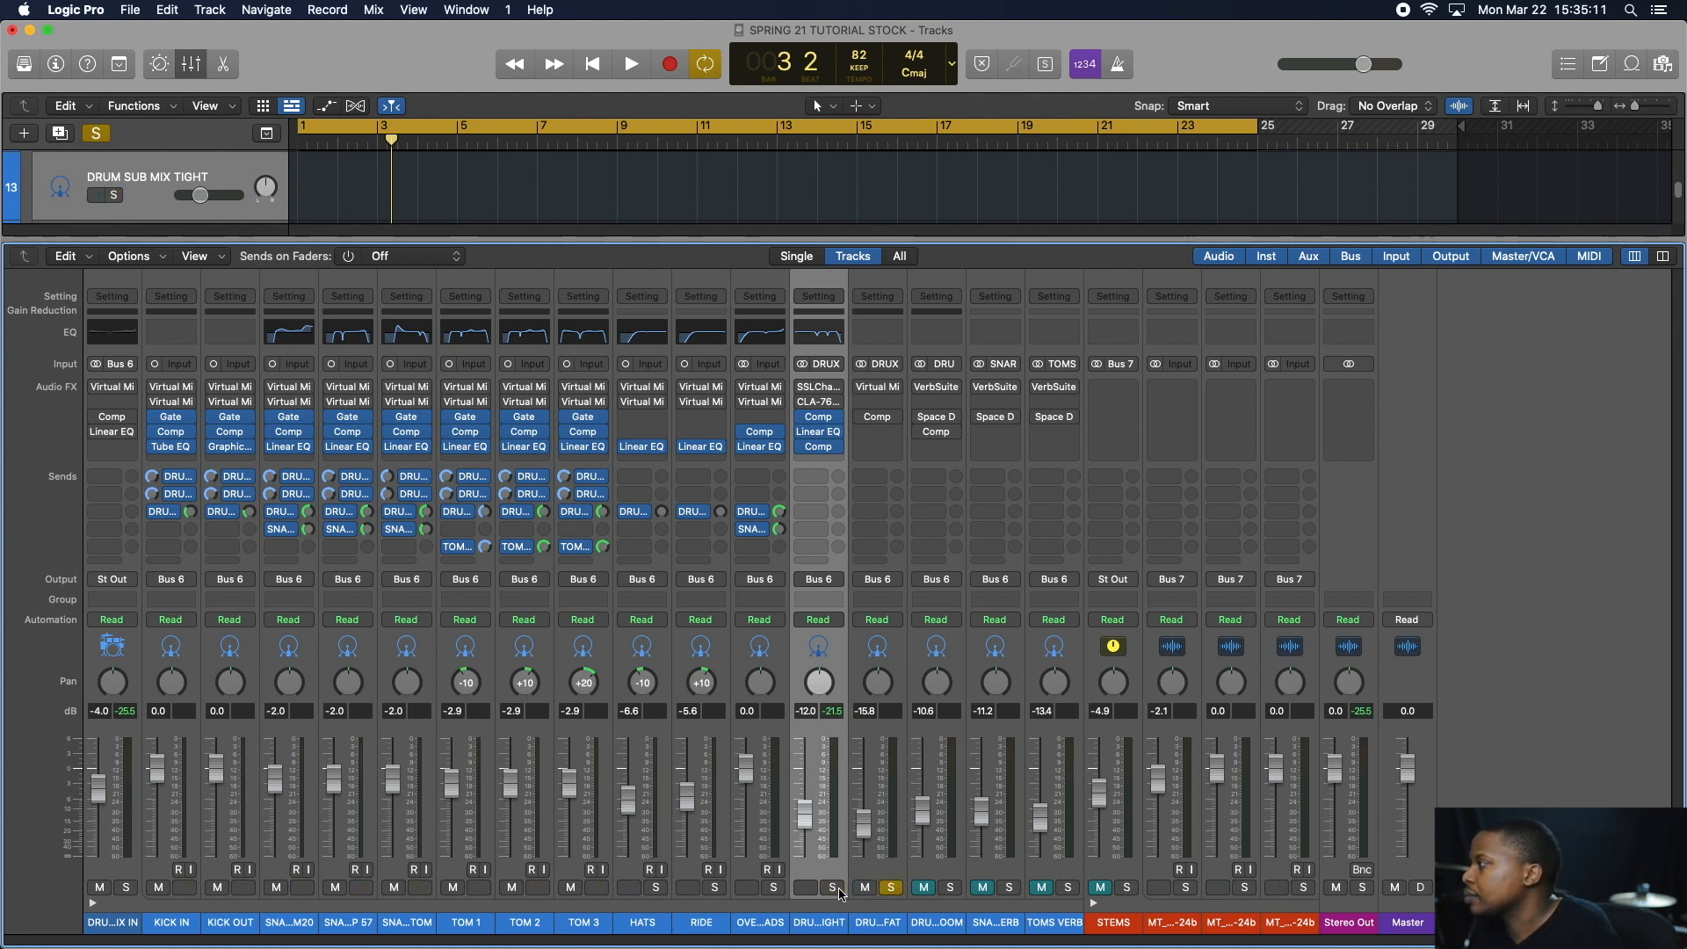
key(space)
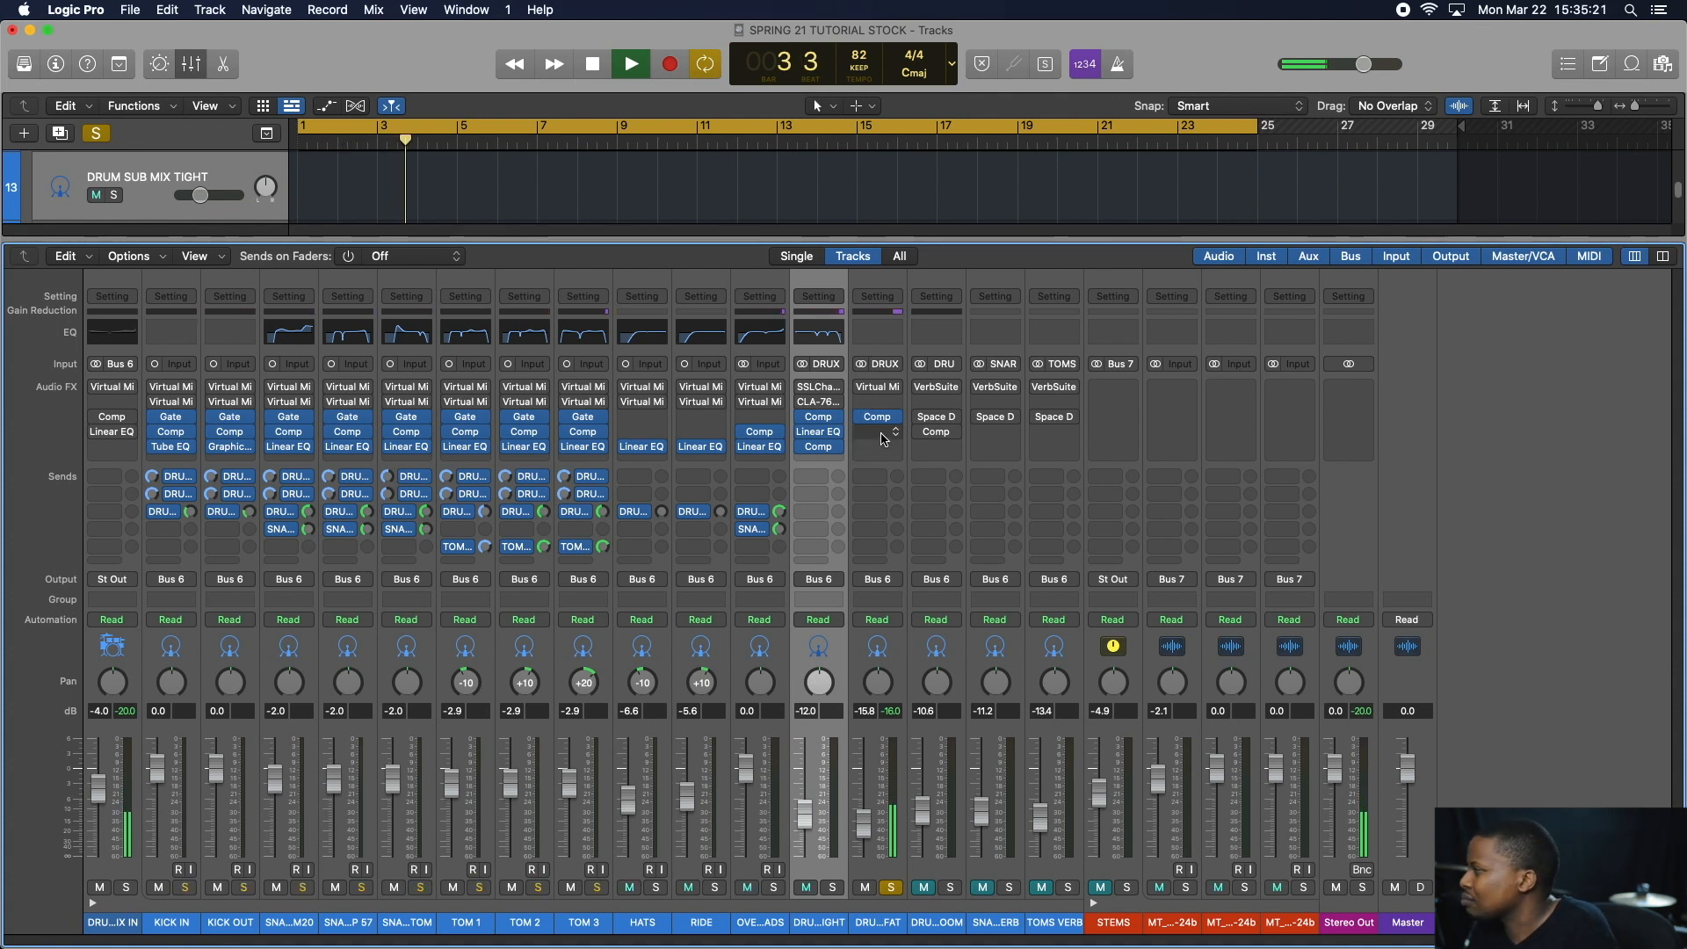
key(space)
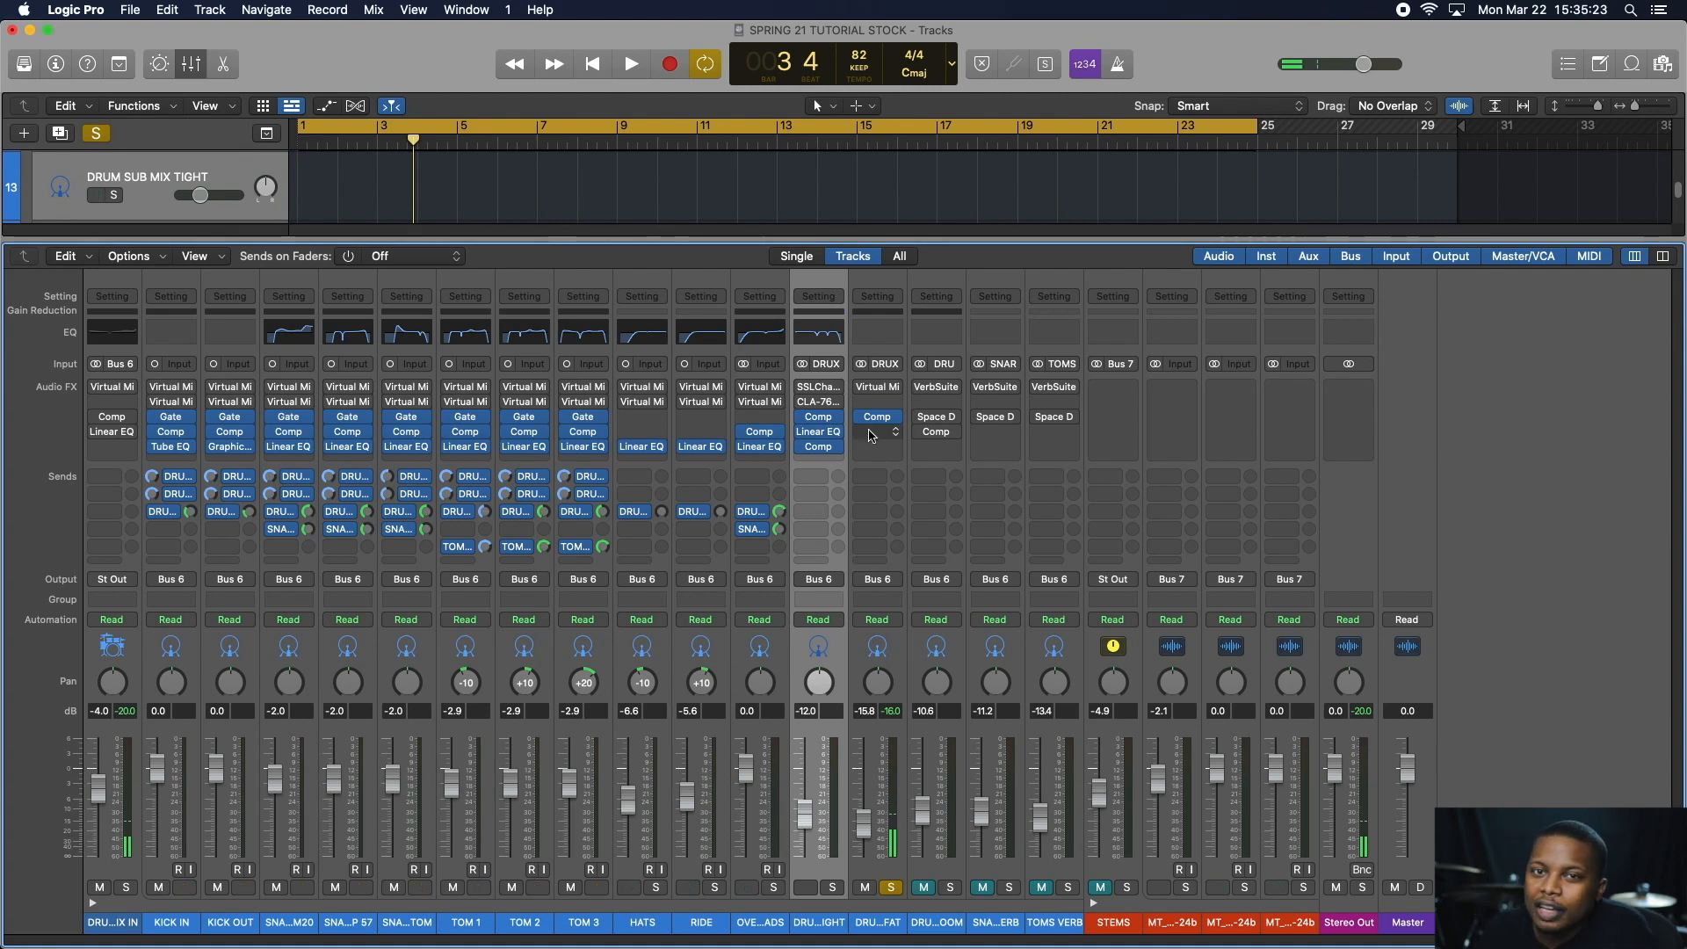
- Review the Studio FET Compressor on DRUM SUB MIX FAT during playback from the start, including its limiter, and close it
click(877, 417)
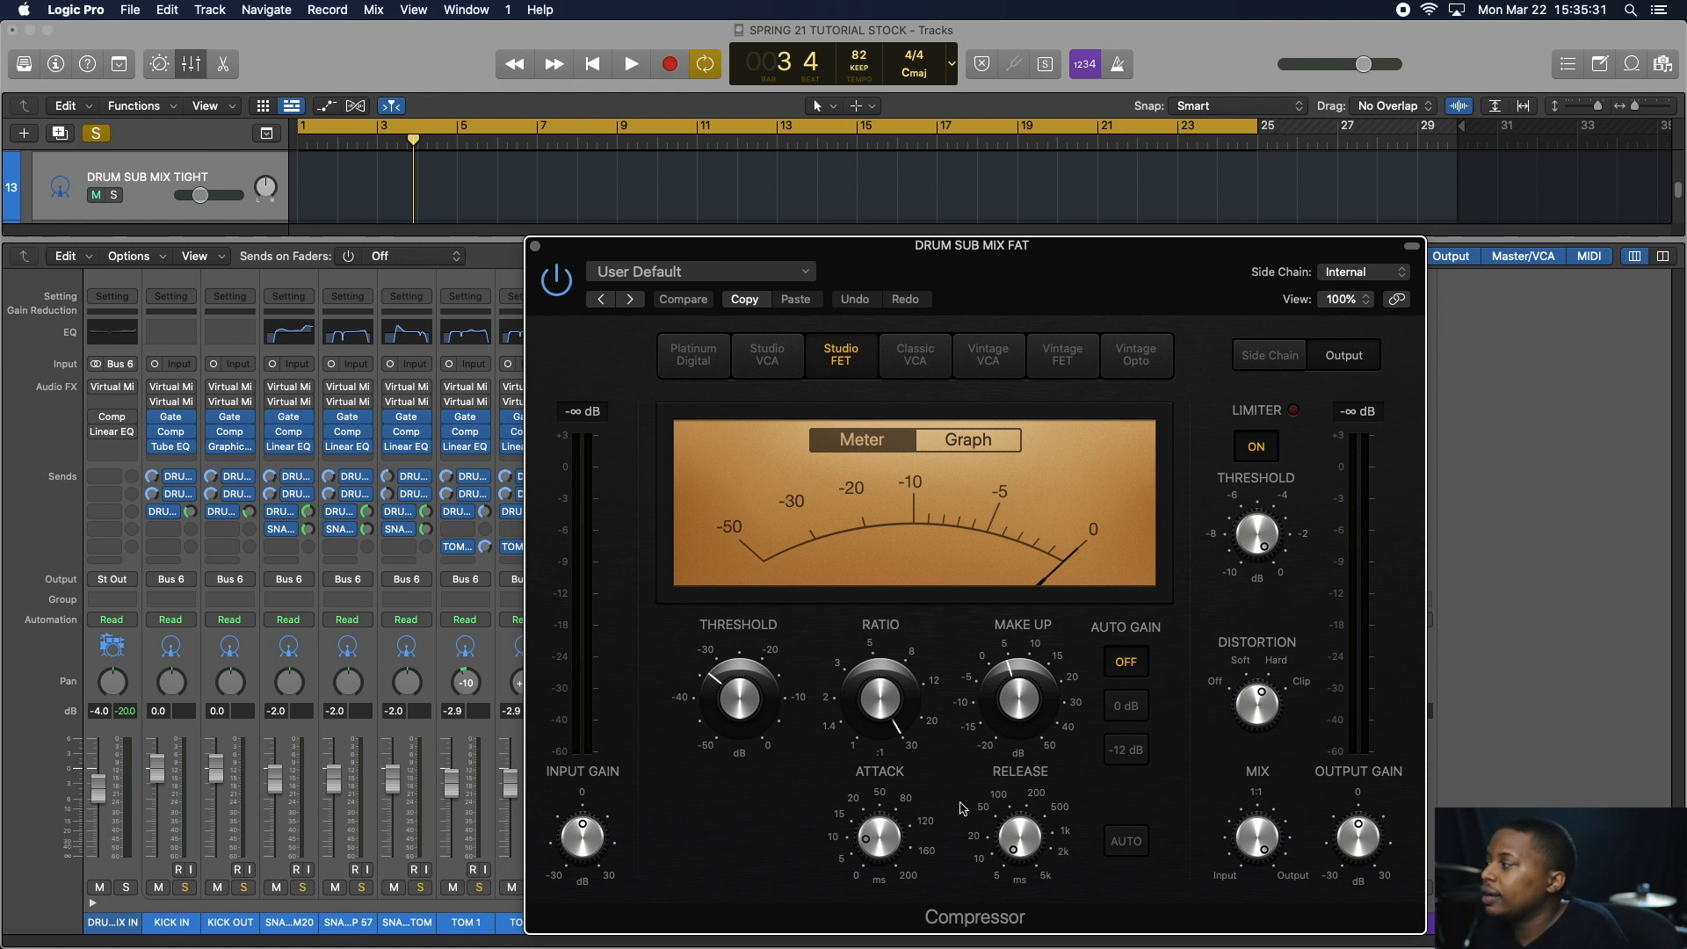
key(Return)
key(space)
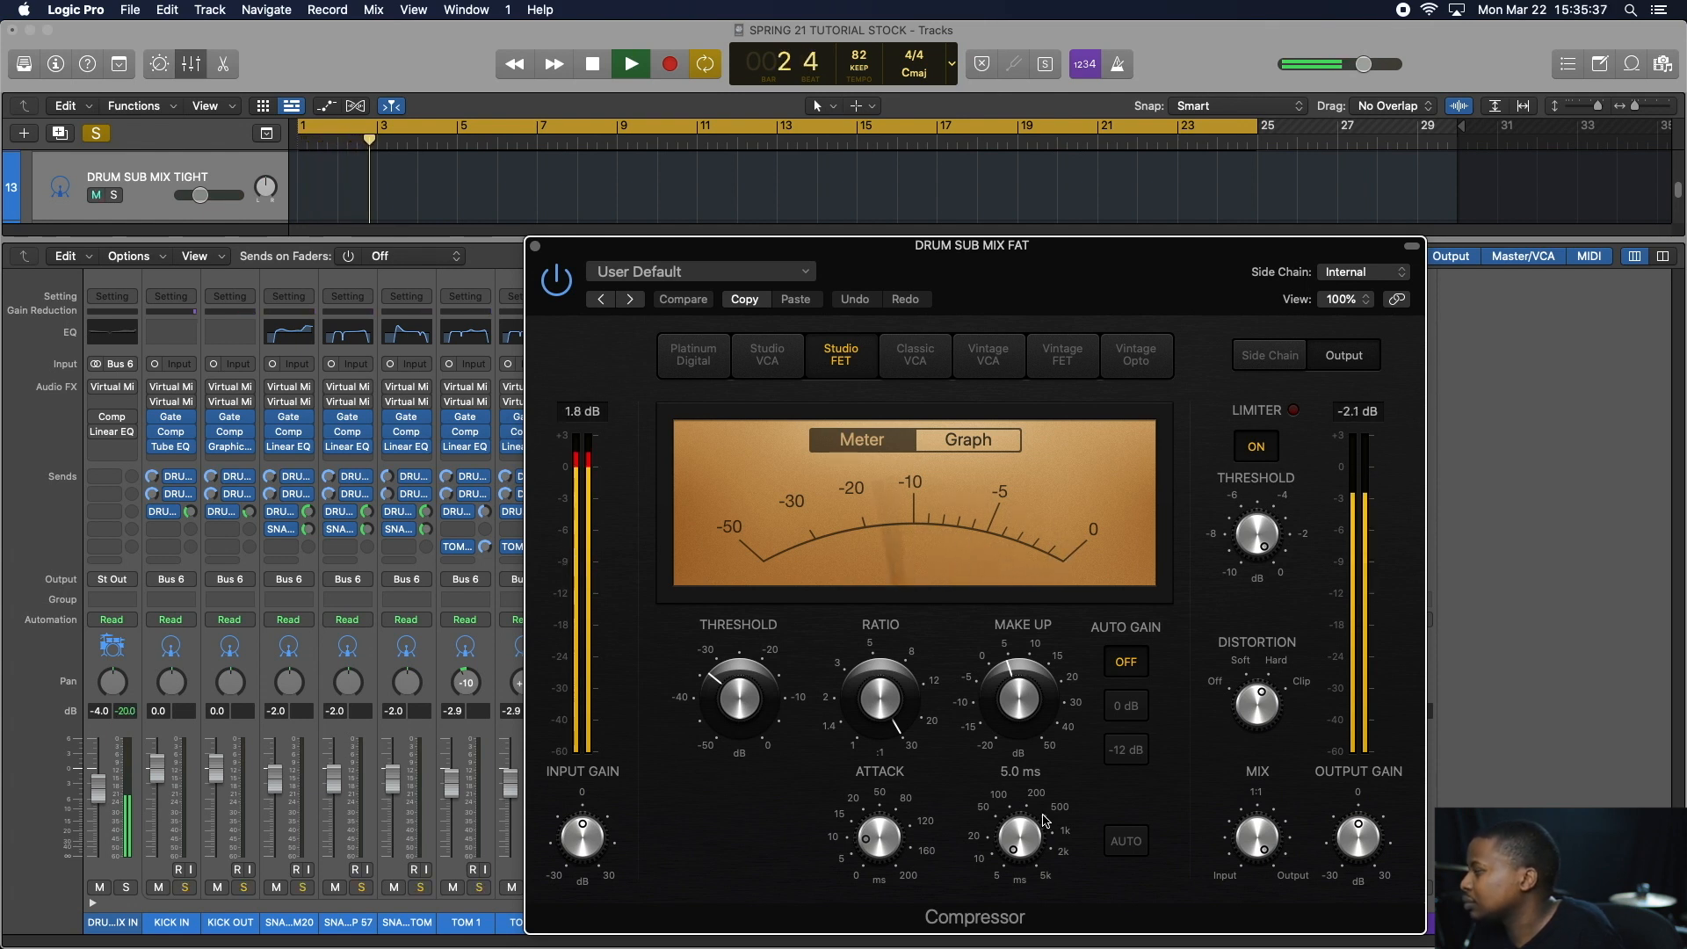
key(space)
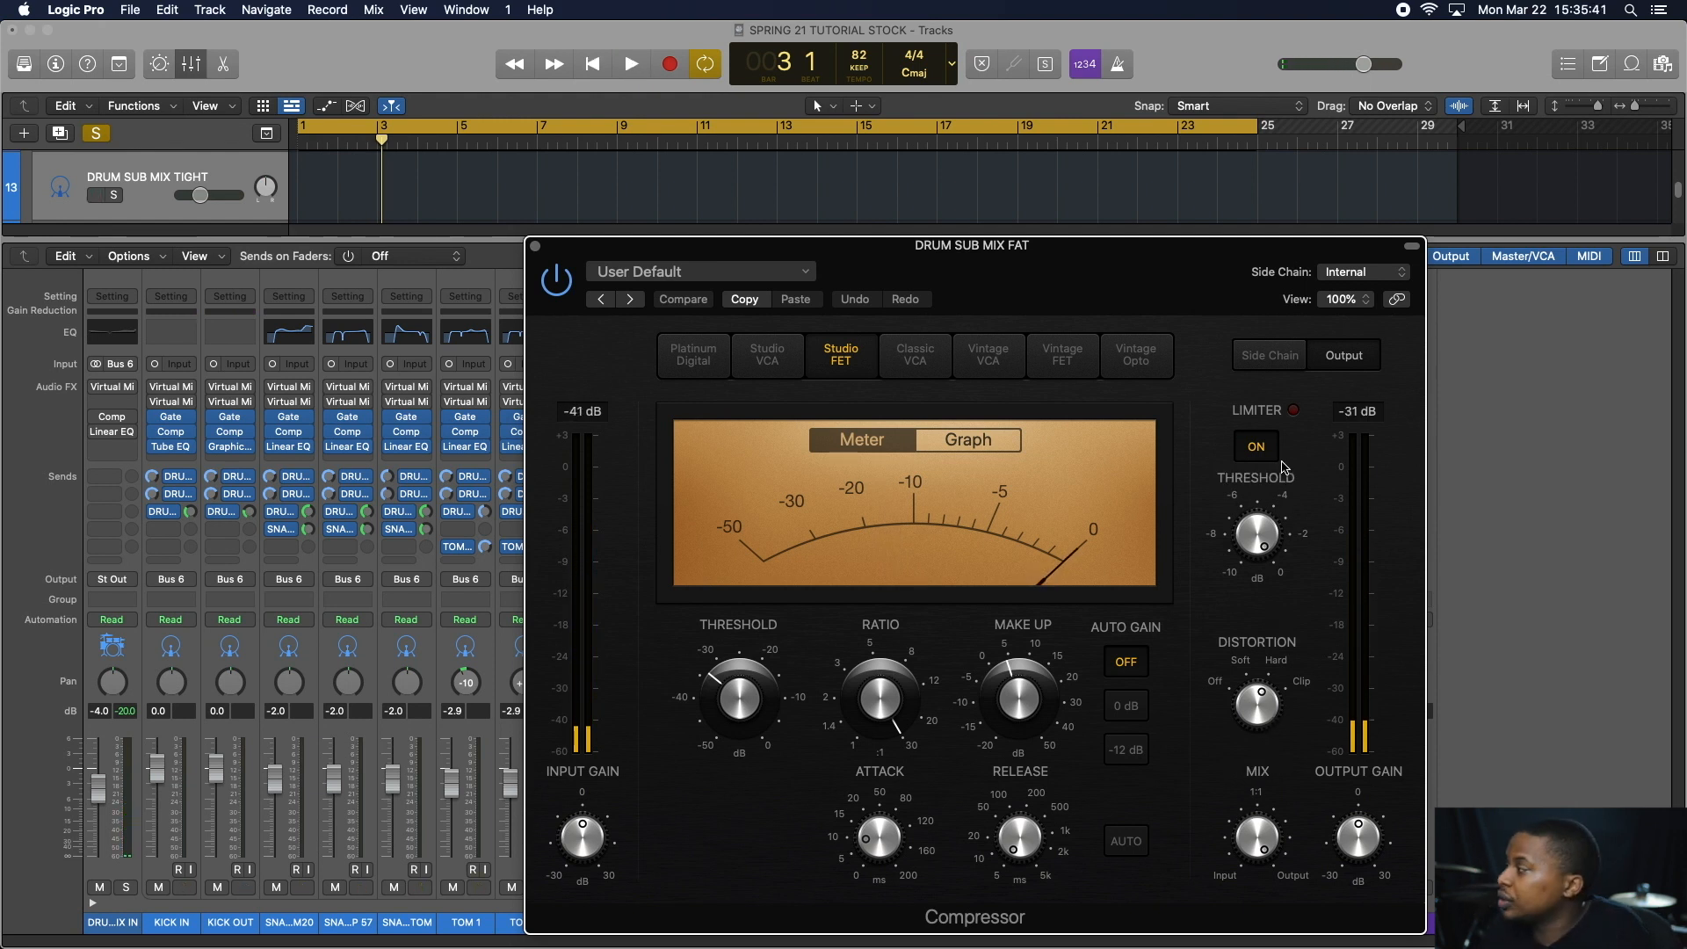
mouse_move(1281, 470)
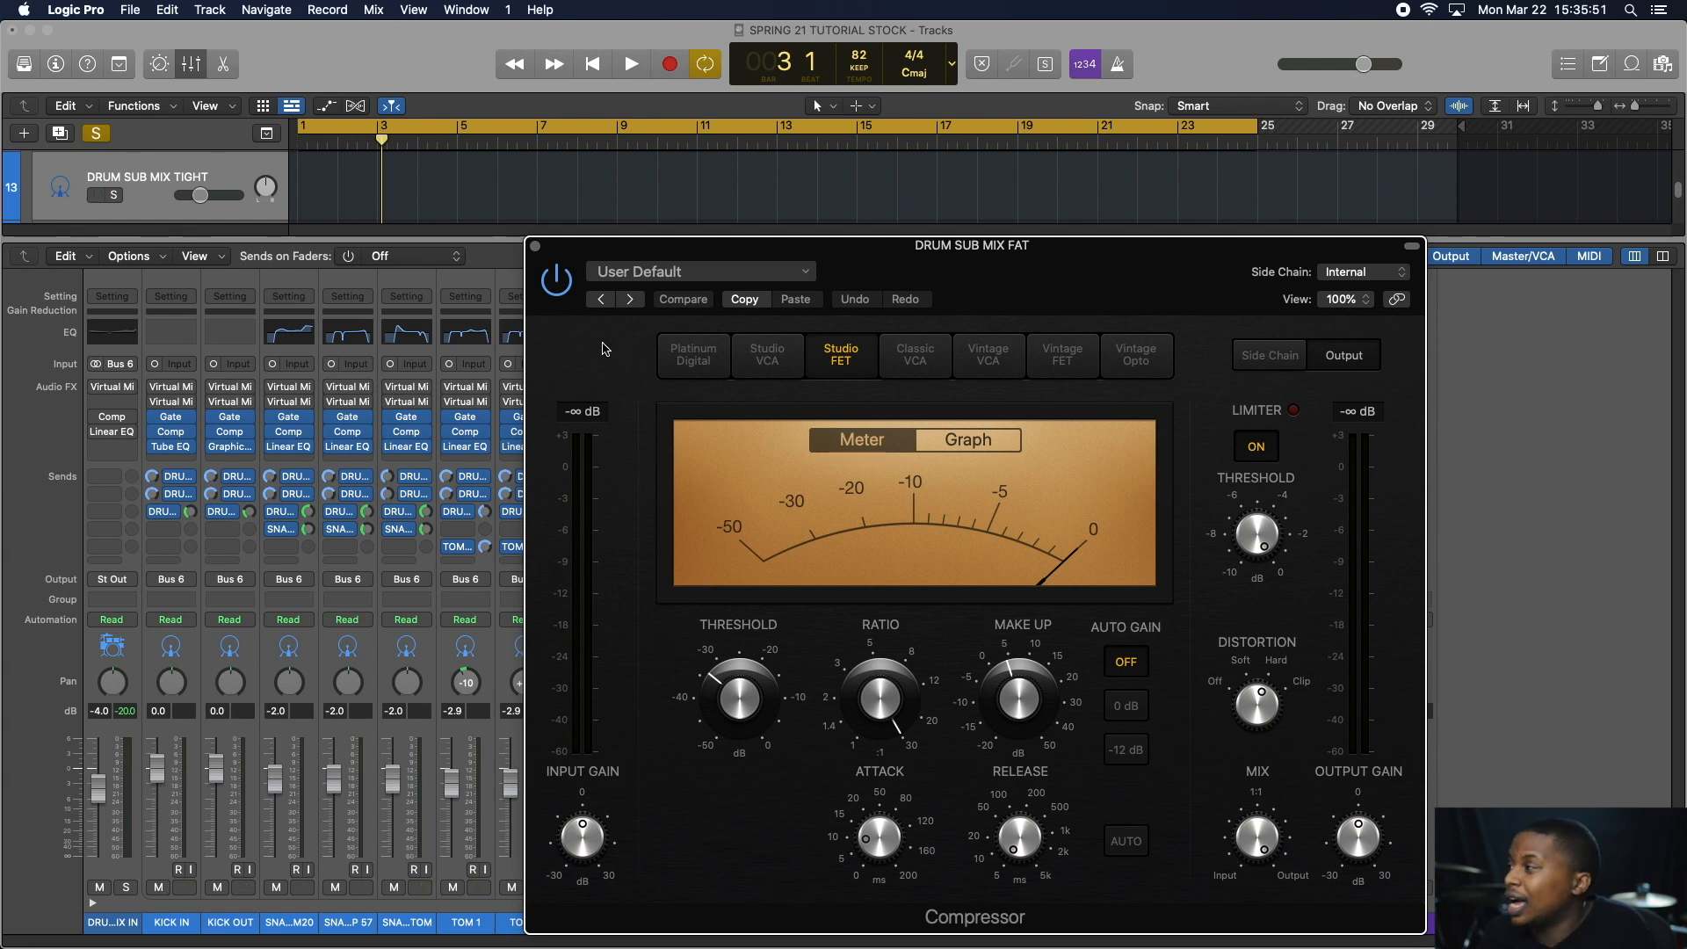
click(534, 247)
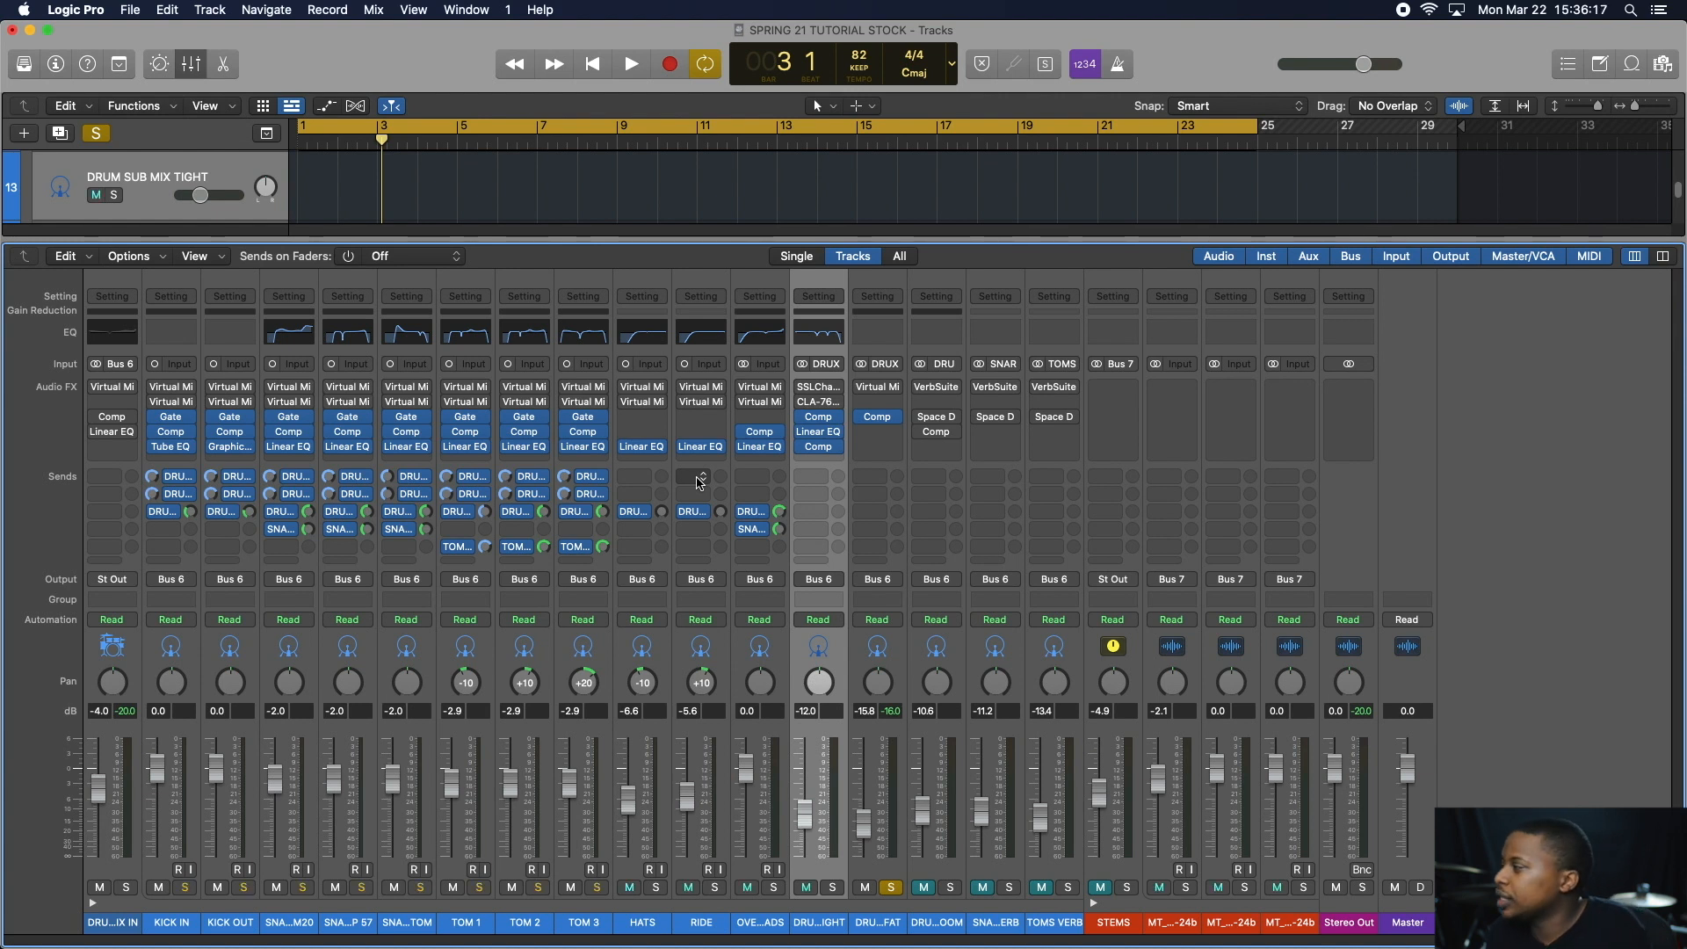
- Unsolo DRUM SUB MIX FAT, raise its fader from silence during playback to hear the blend, and settle it at -14.0 dB with playback stopped
click(890, 885)
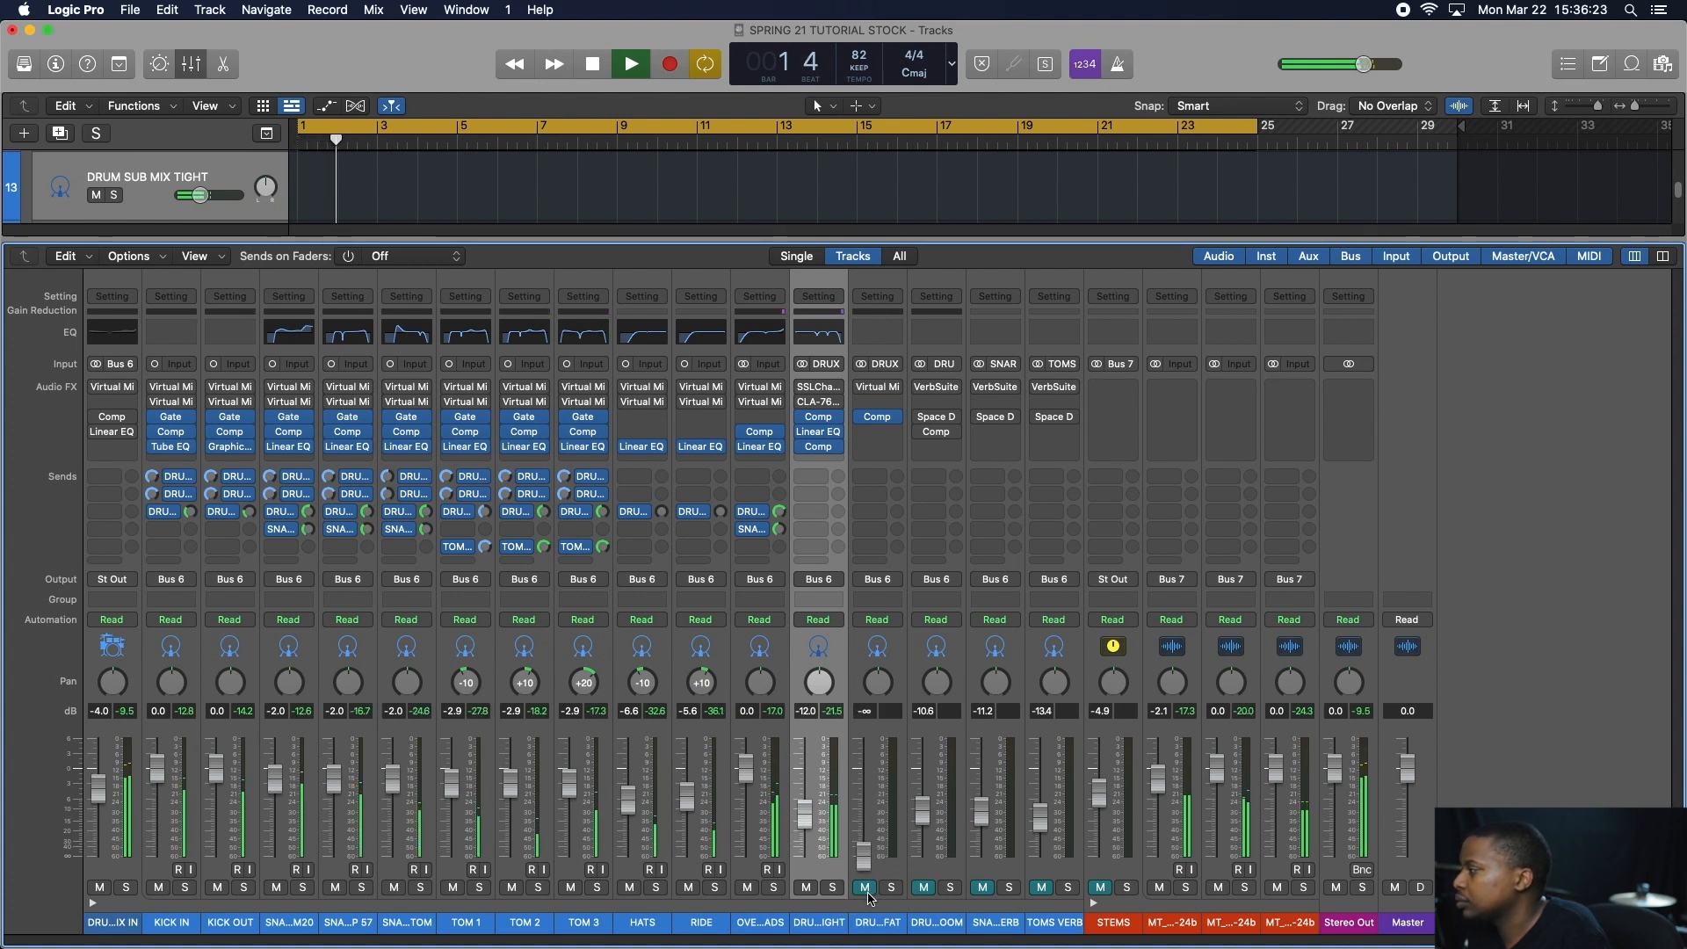
drag(867, 864, 866, 784)
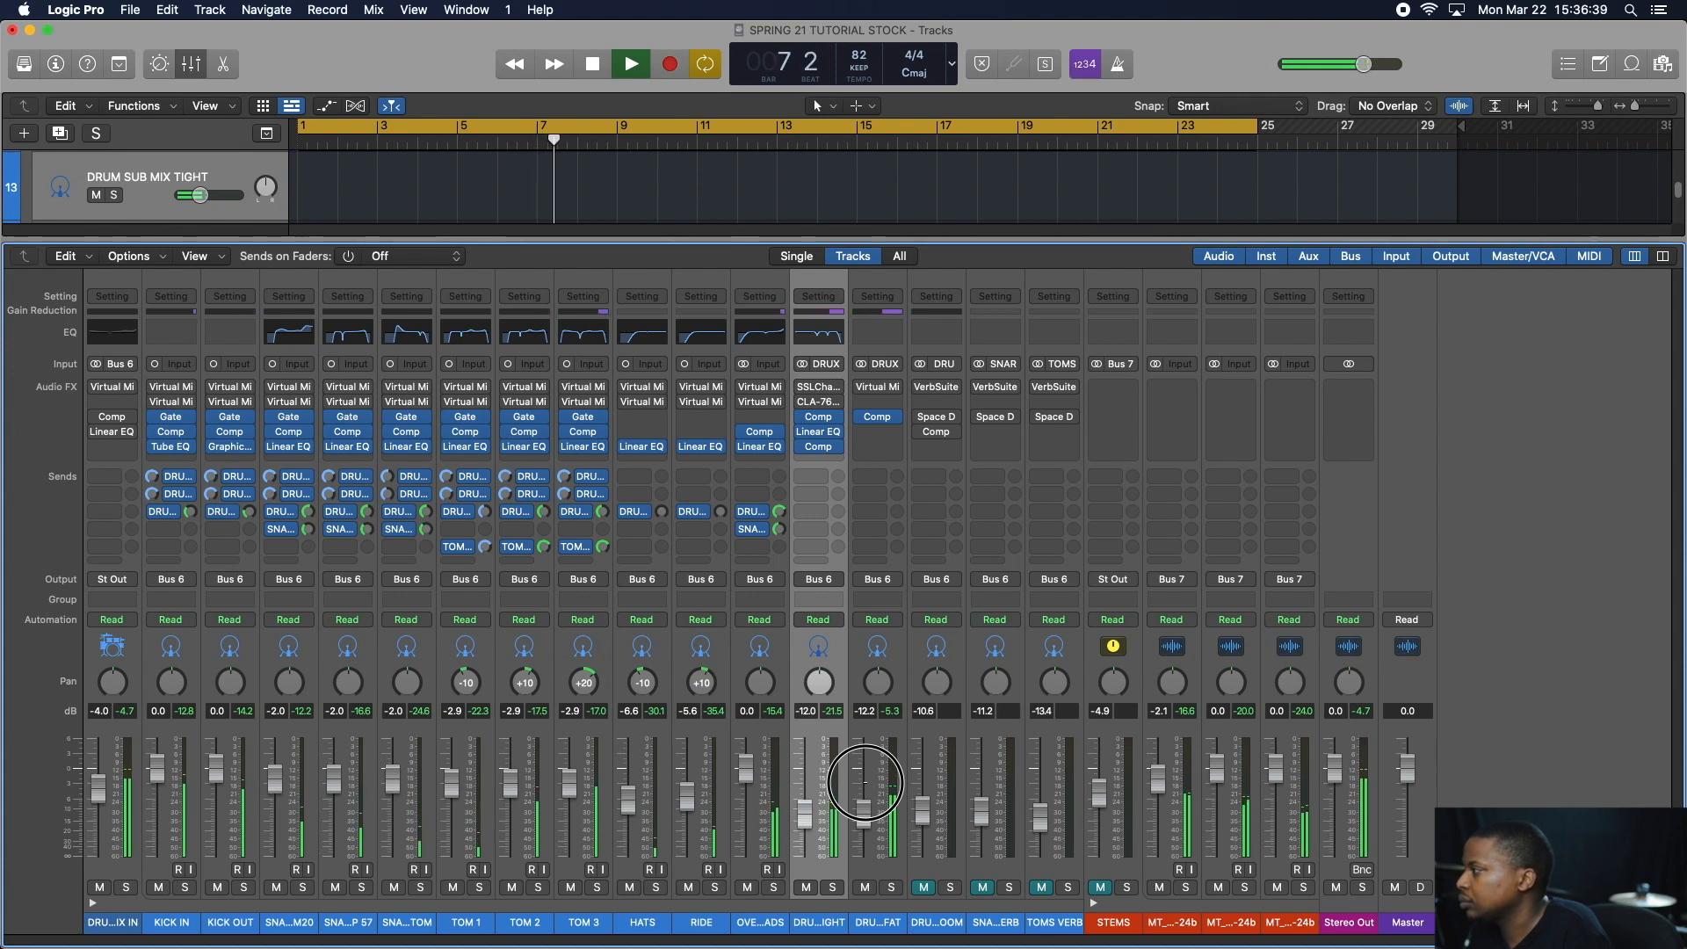
key(space)
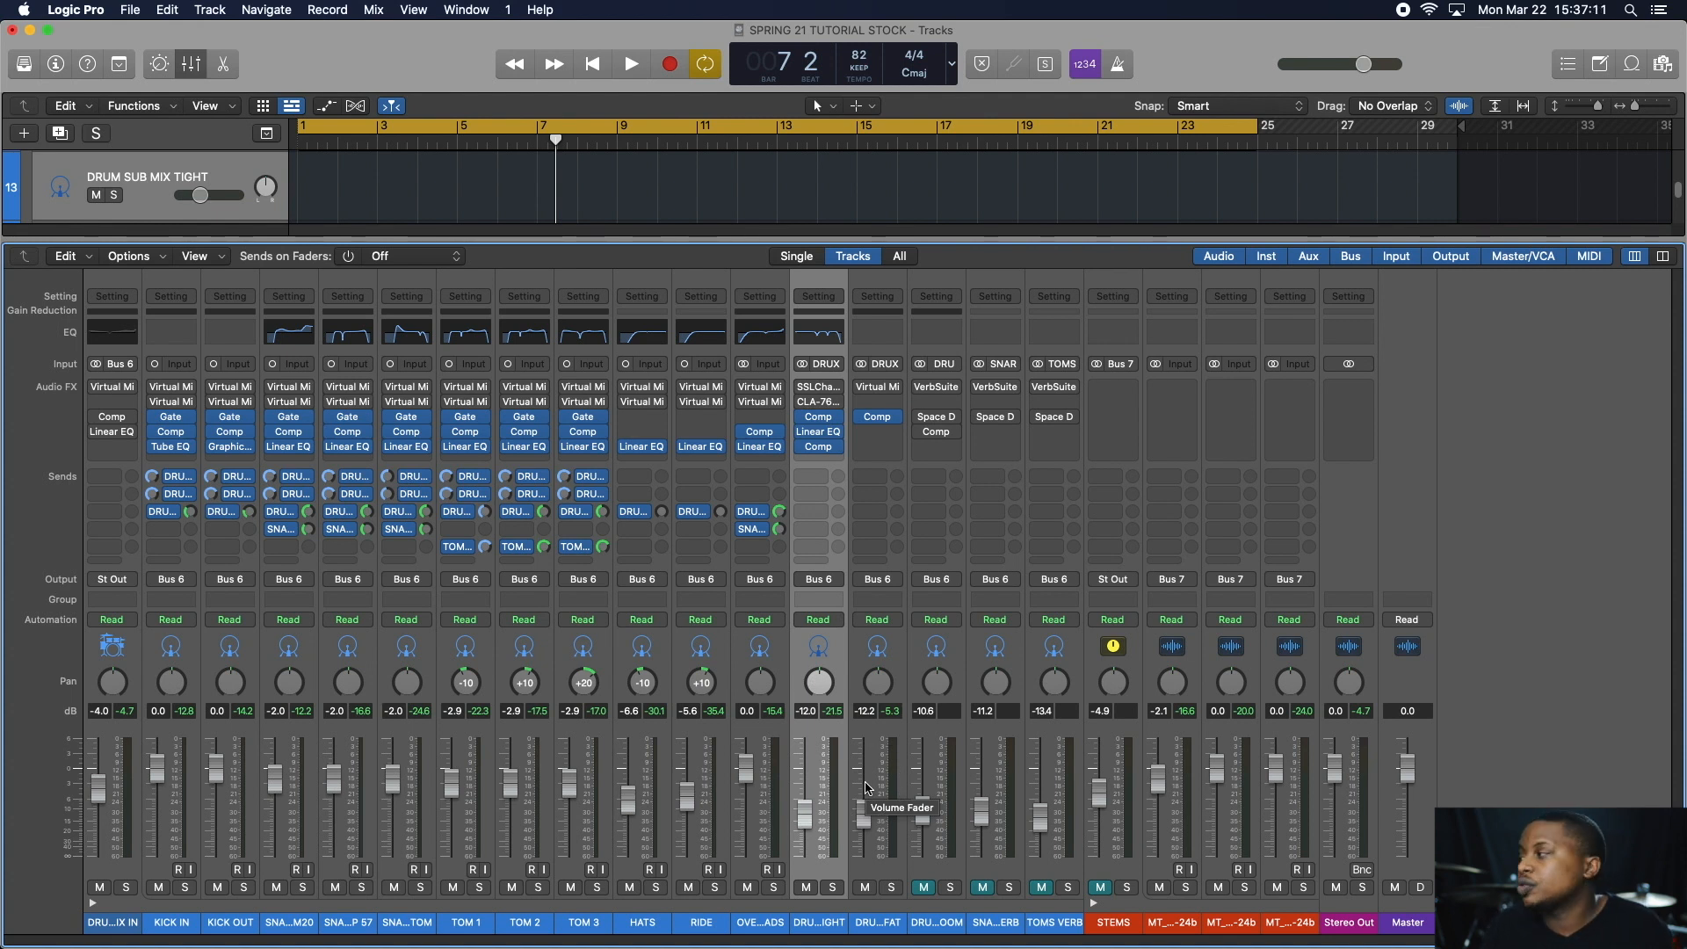
drag(866, 787, 865, 815)
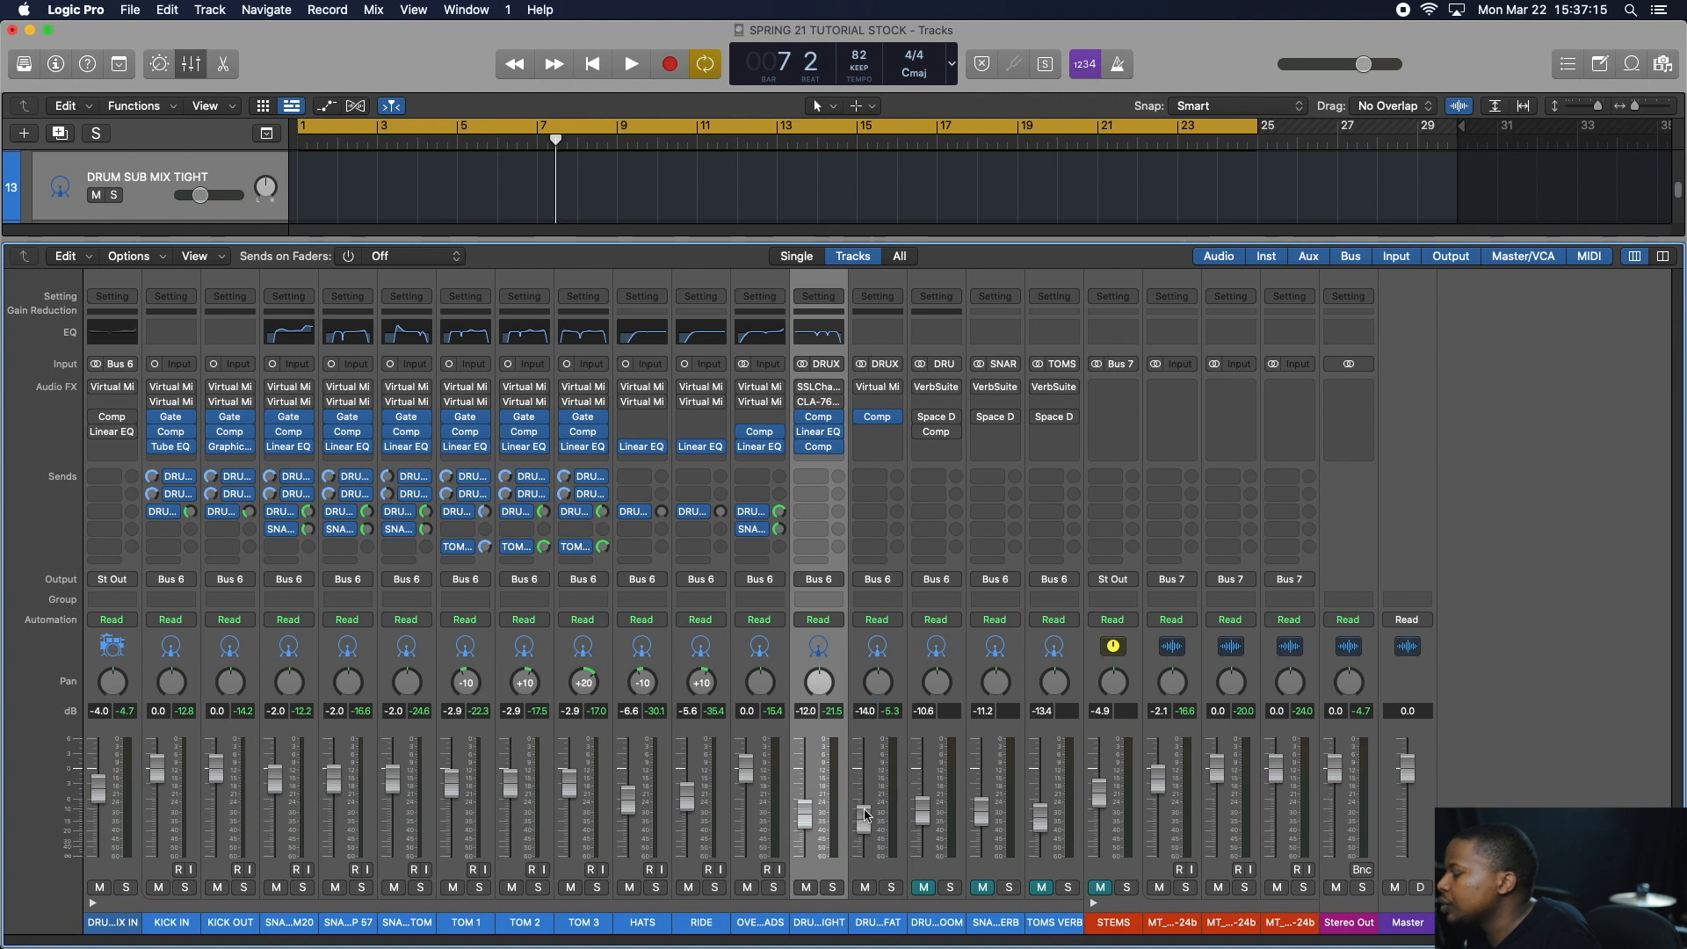
- Solo DRUM ROOM with its Space Designer and Compressor enabled and play a short passage to hear the room reverb
click(950, 888)
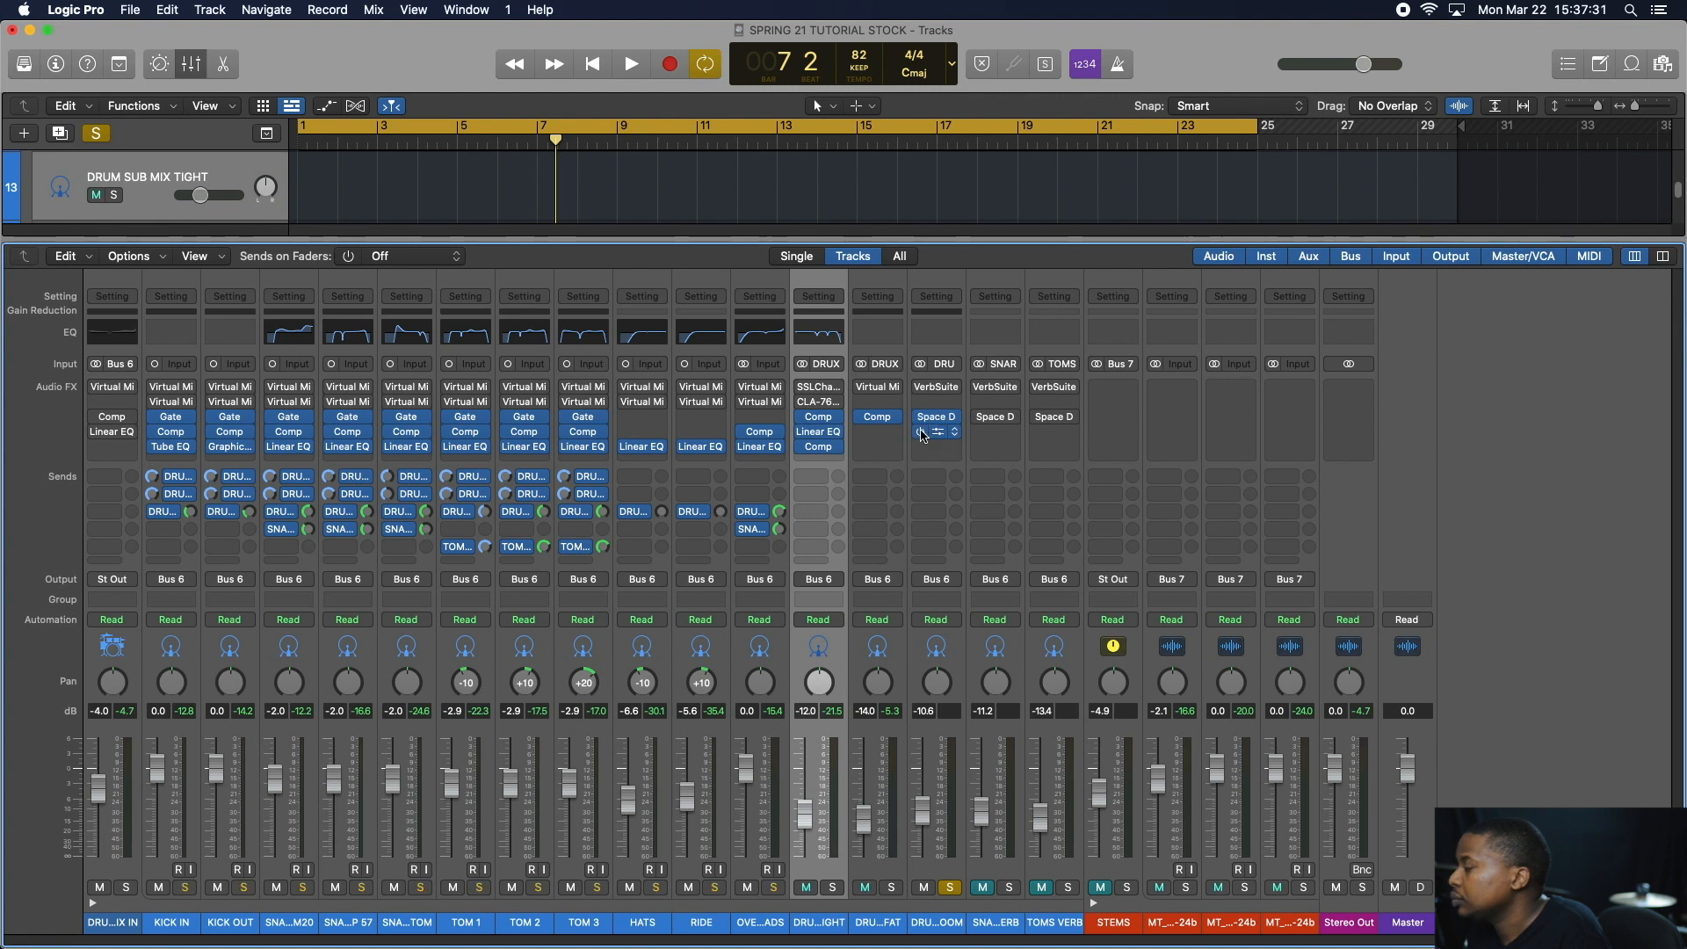
key(space)
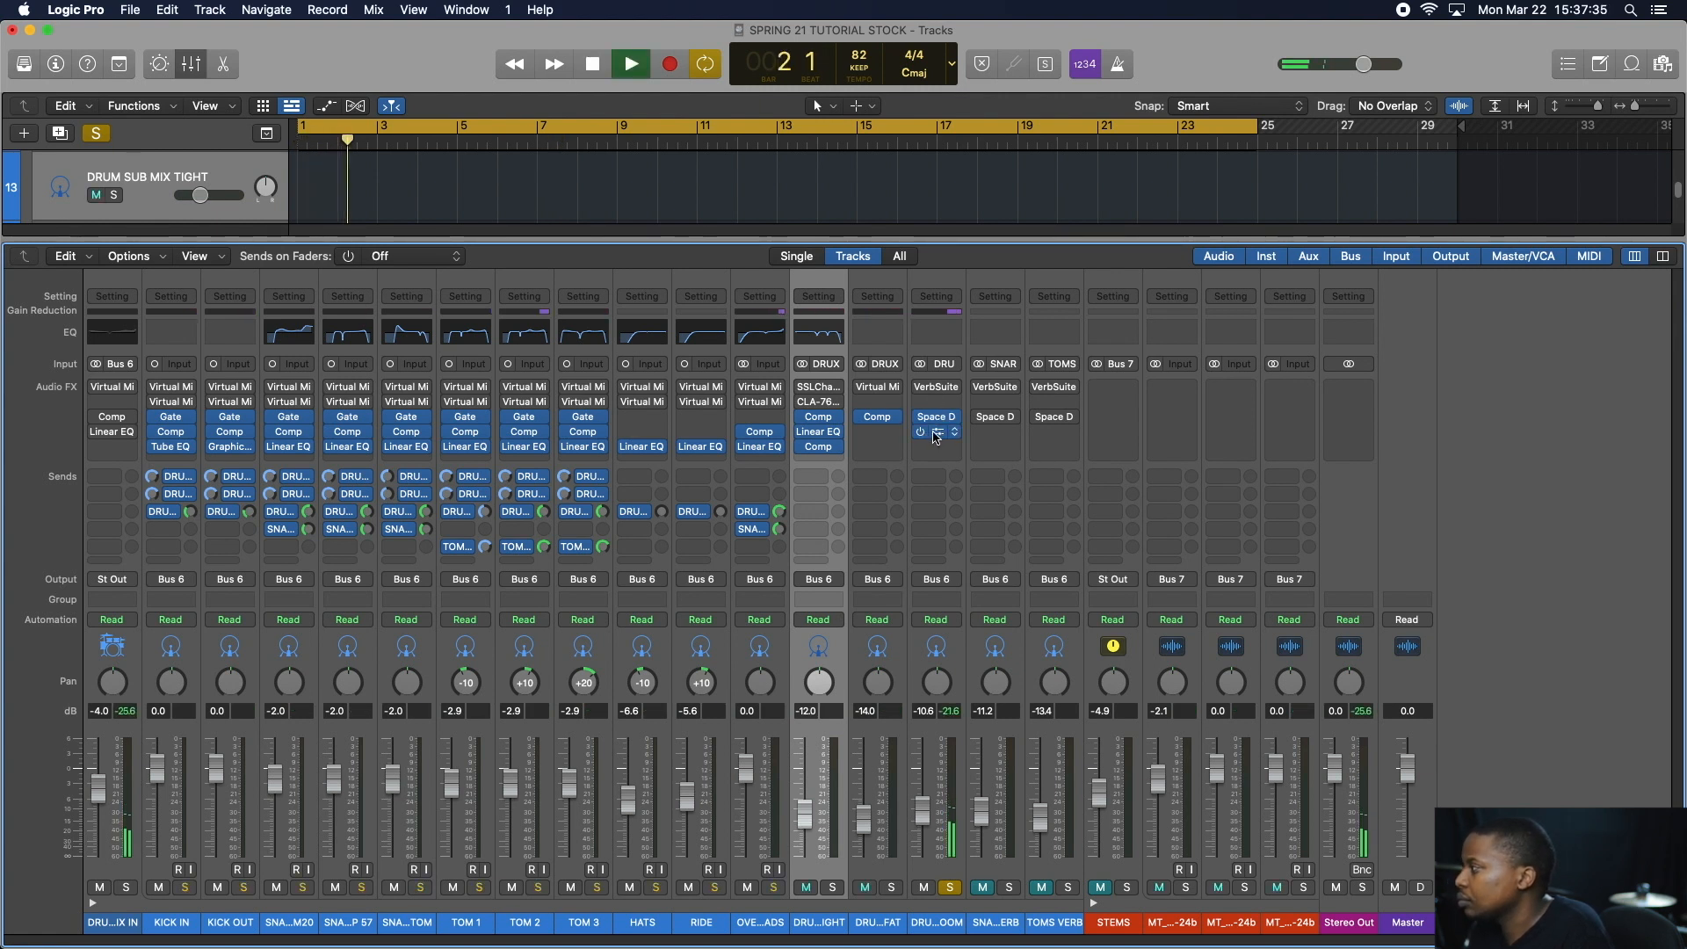
key(space)
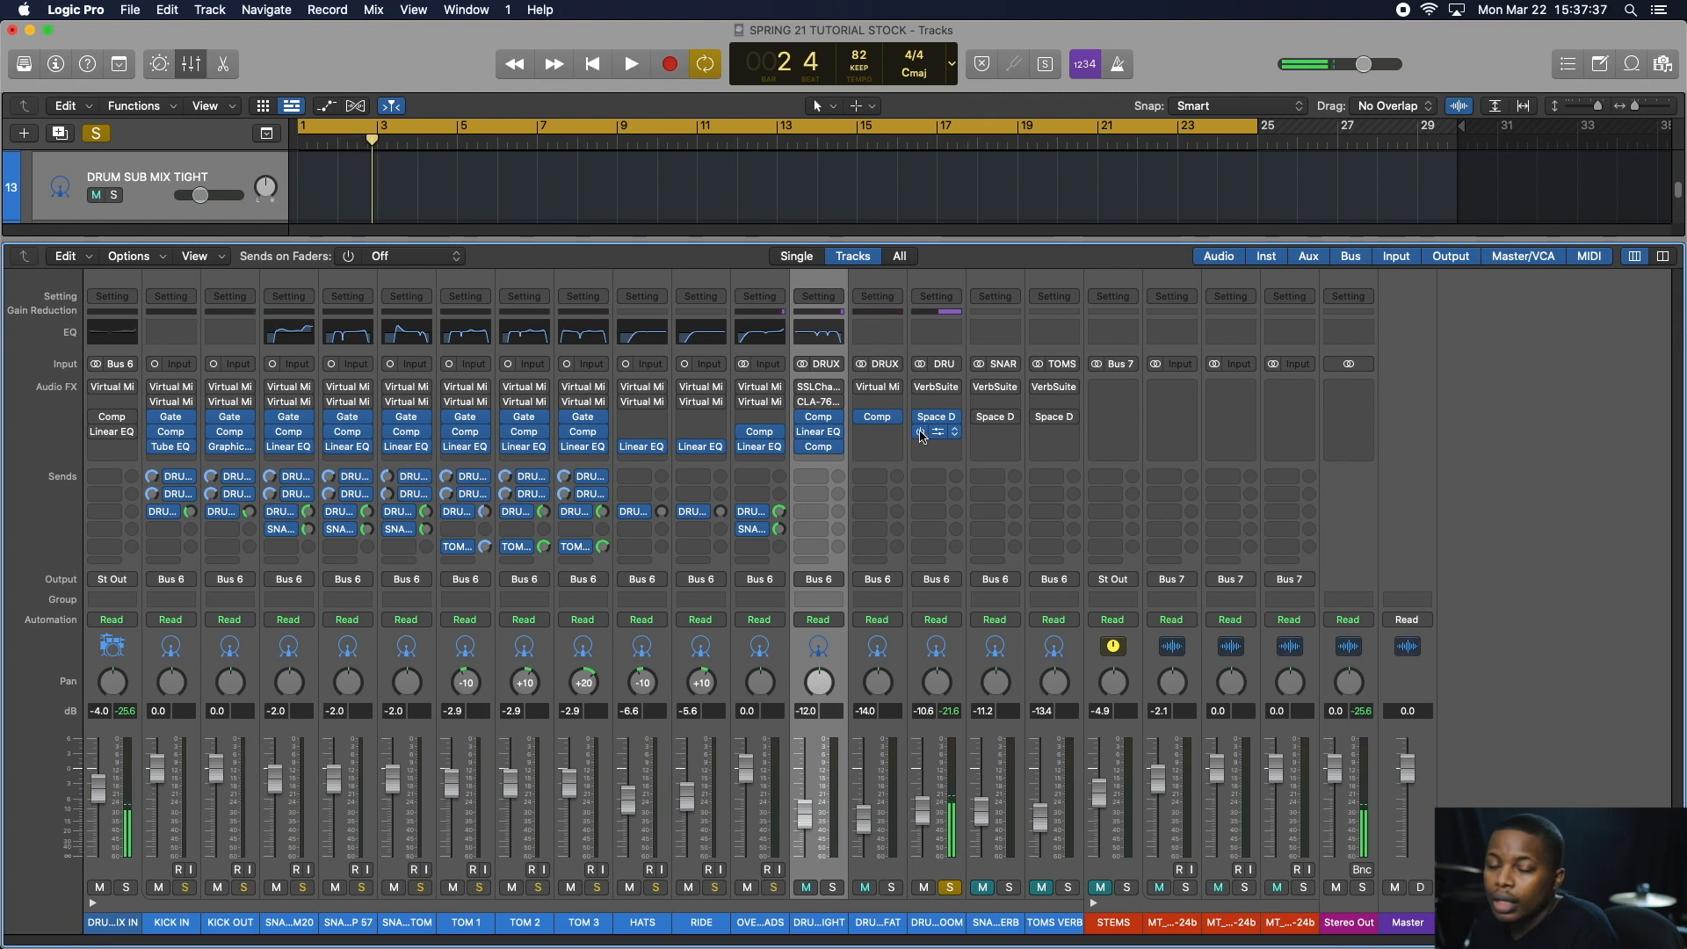
- Bypass the DRUM ROOM Compressor, review the Space Designer reverb settings on that channel, and close the reverb
click(921, 432)
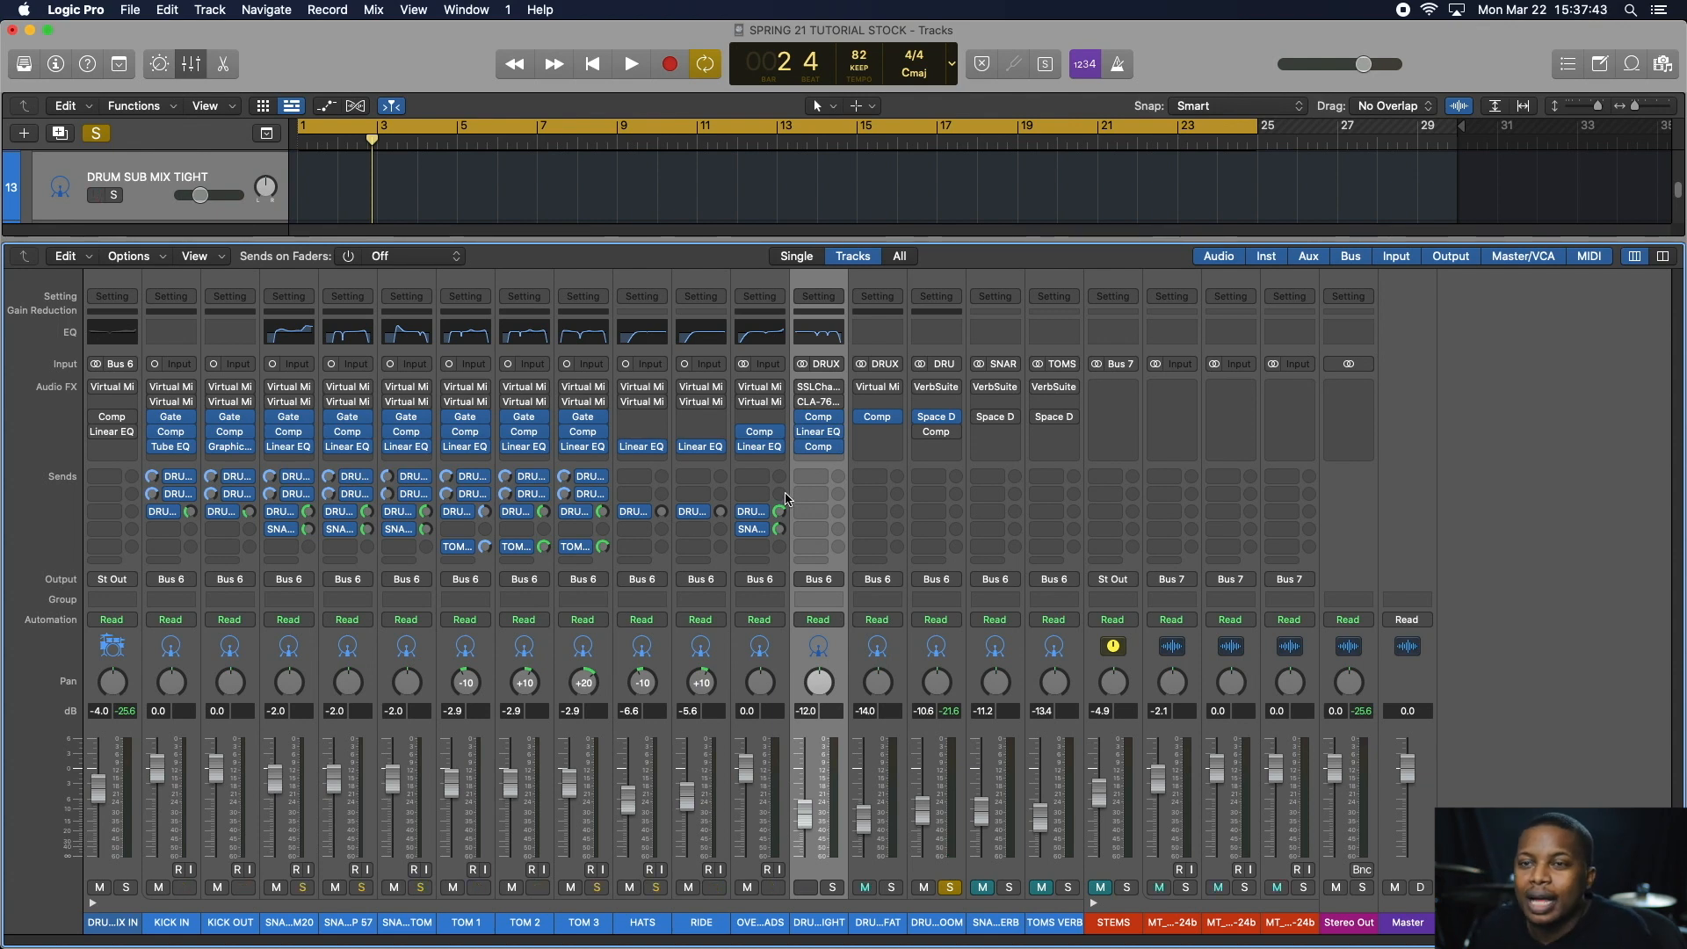
click(940, 418)
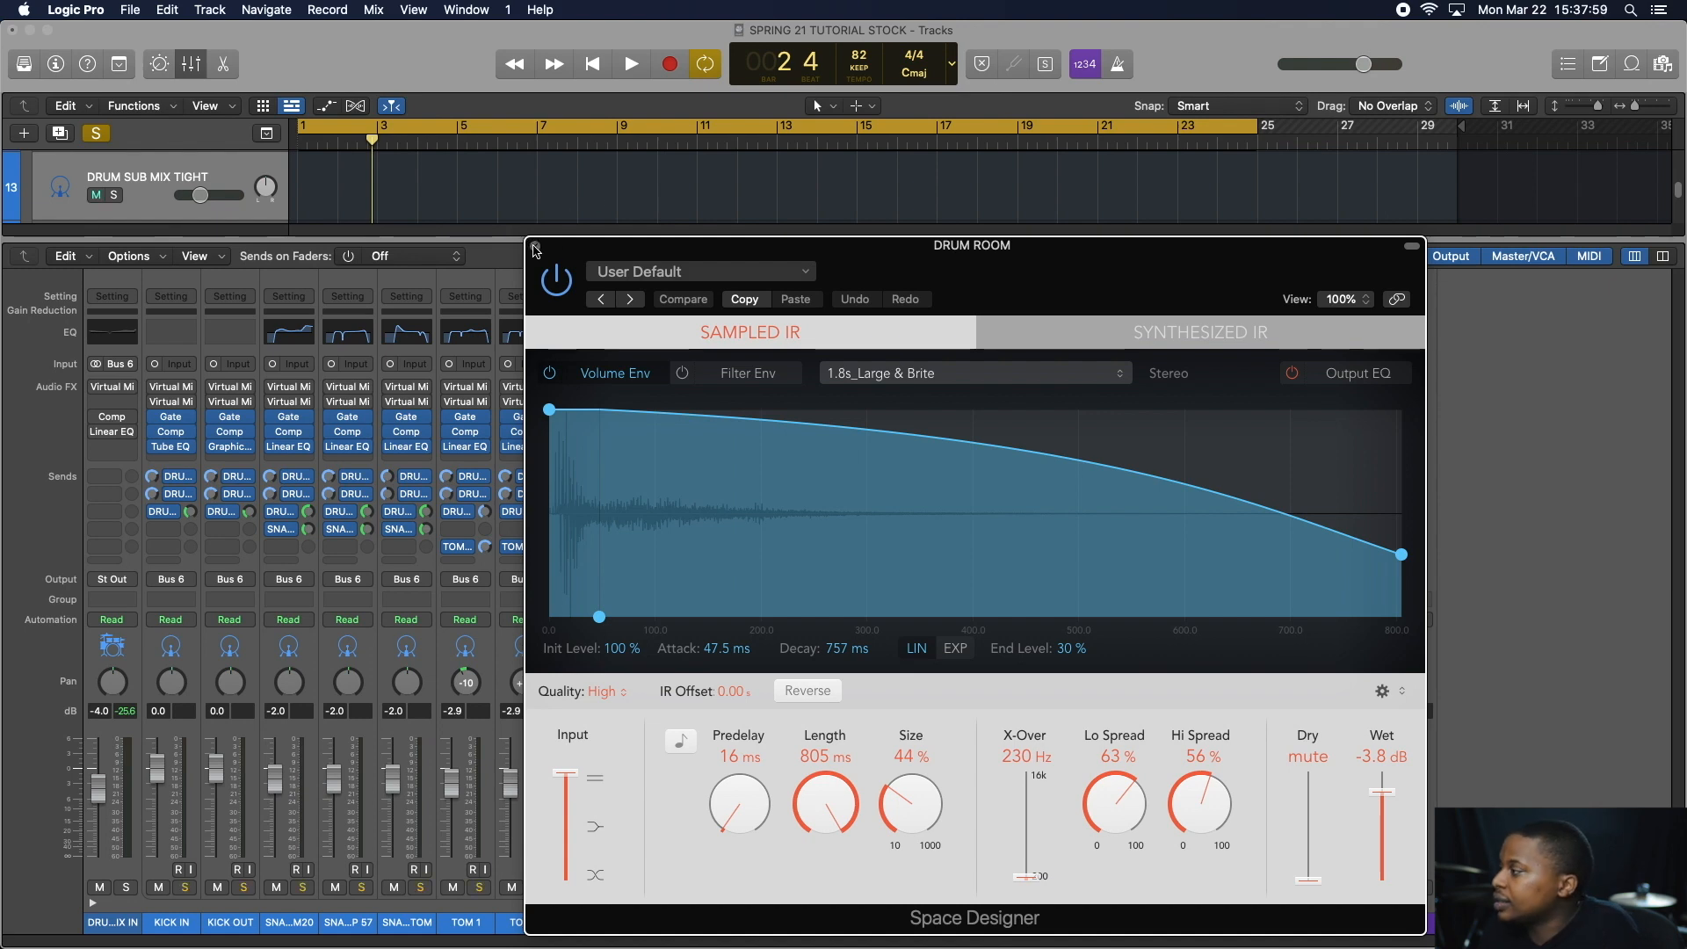
click(535, 248)
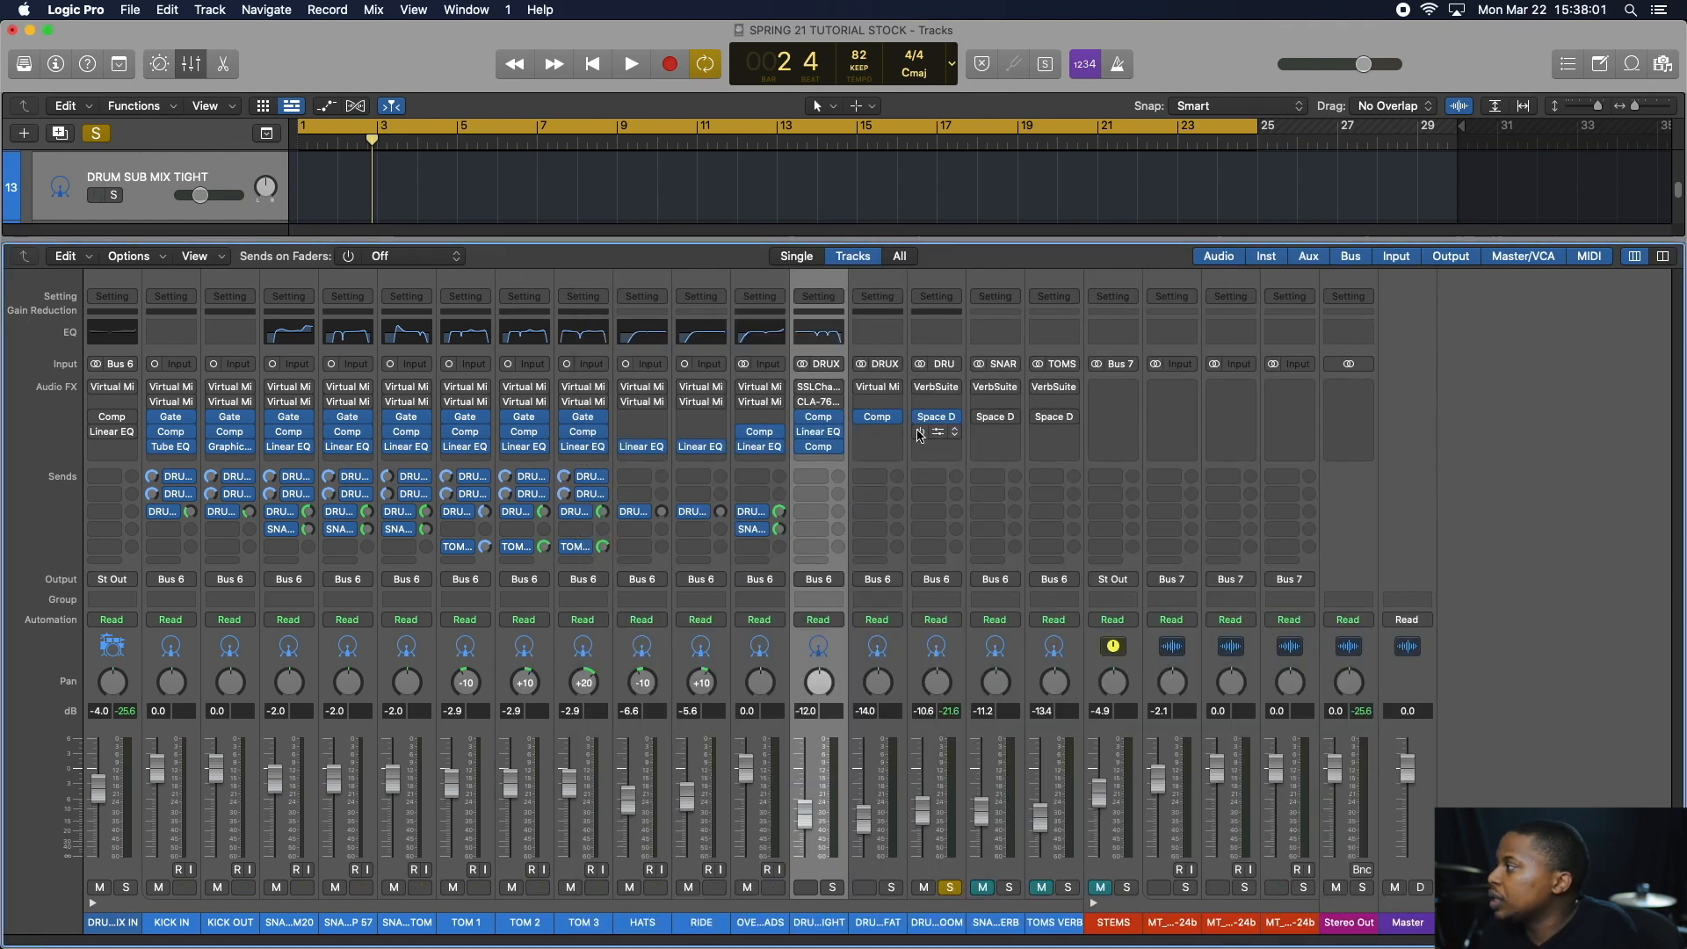
- Compare DRUM ROOM's Vintage Opto Compressor bypassed and active during playback, leave it enabled, stop playback and close the plug-in
click(944, 435)
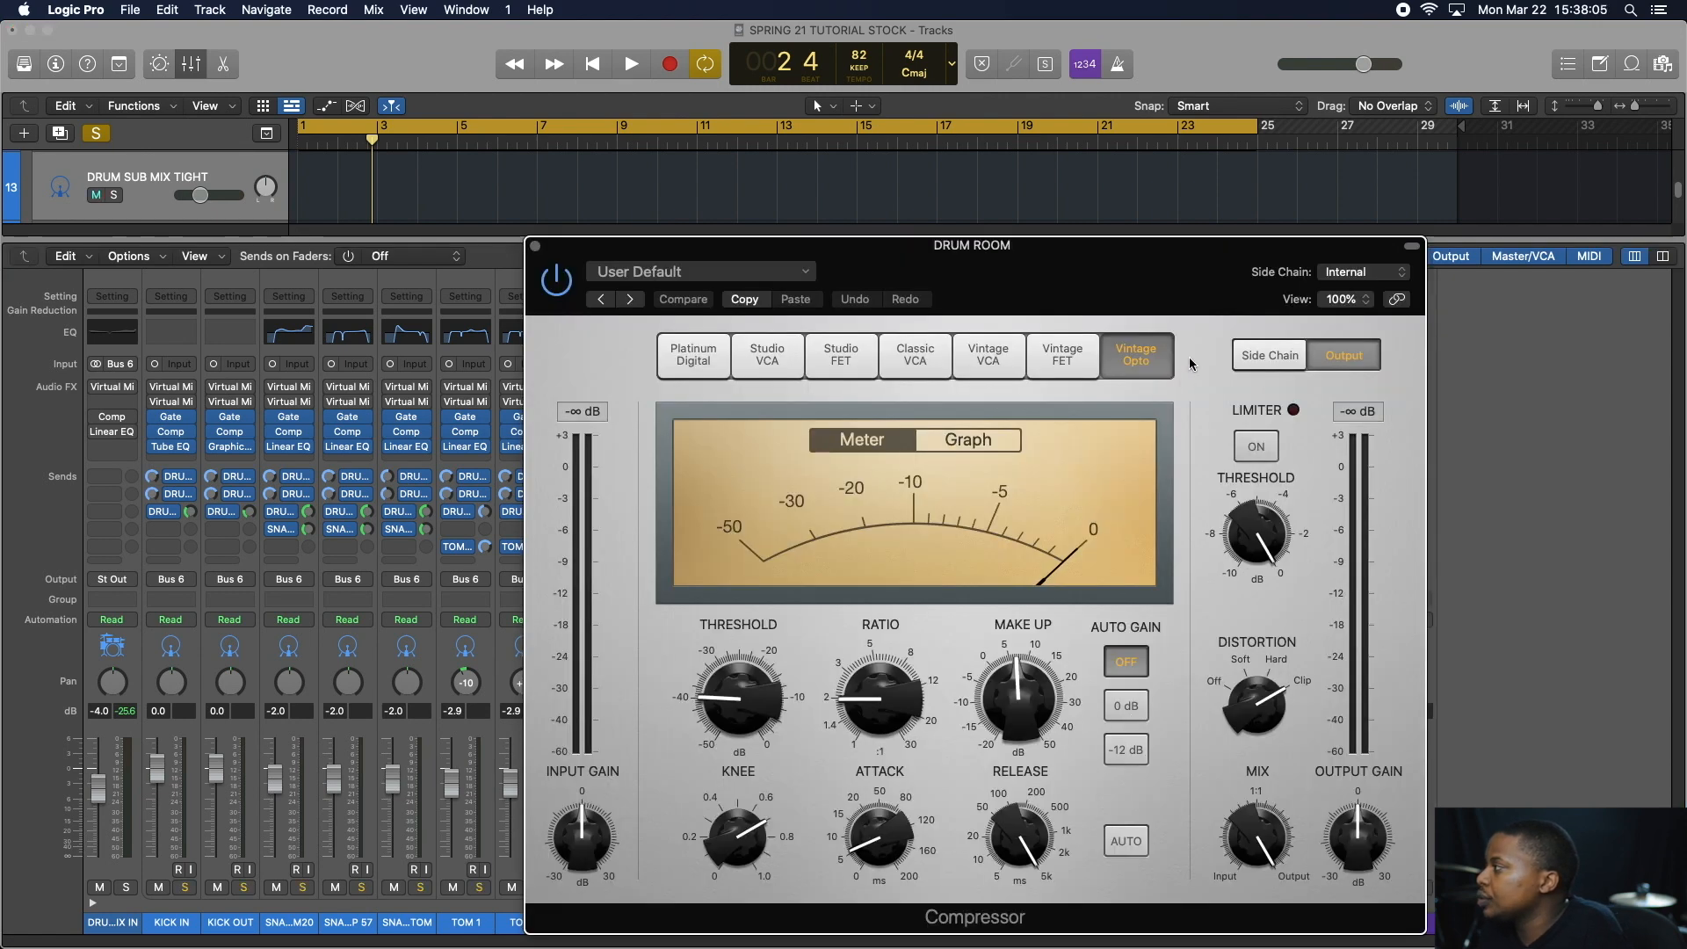
drag(1199, 308, 736, 175)
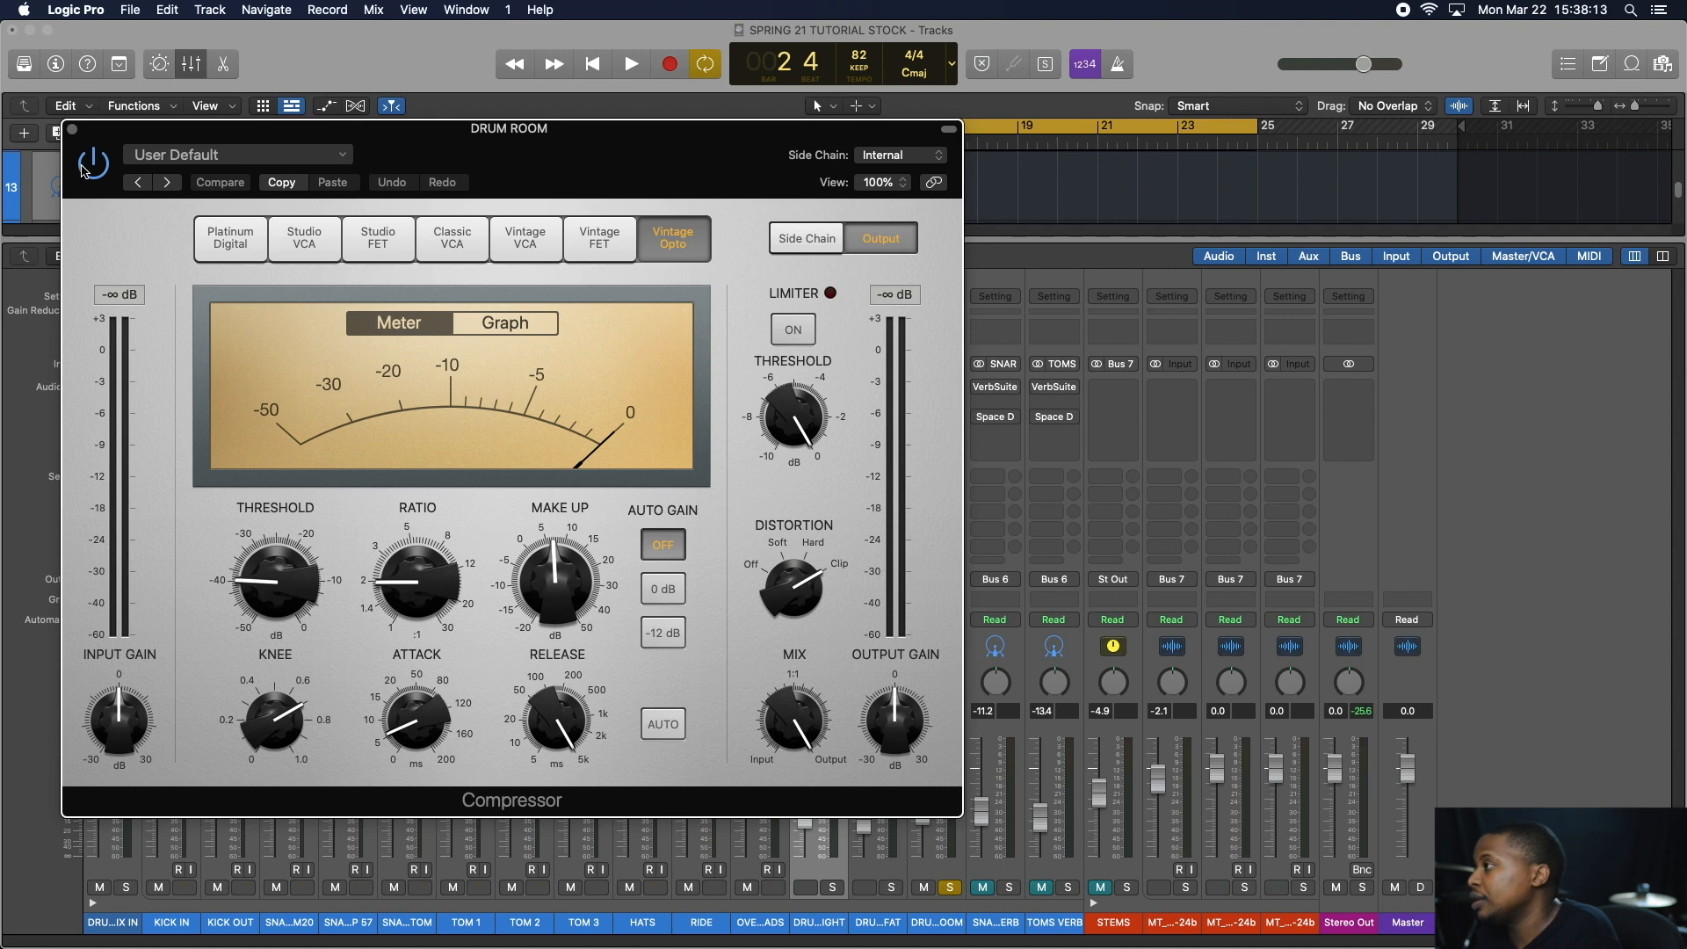
key(space)
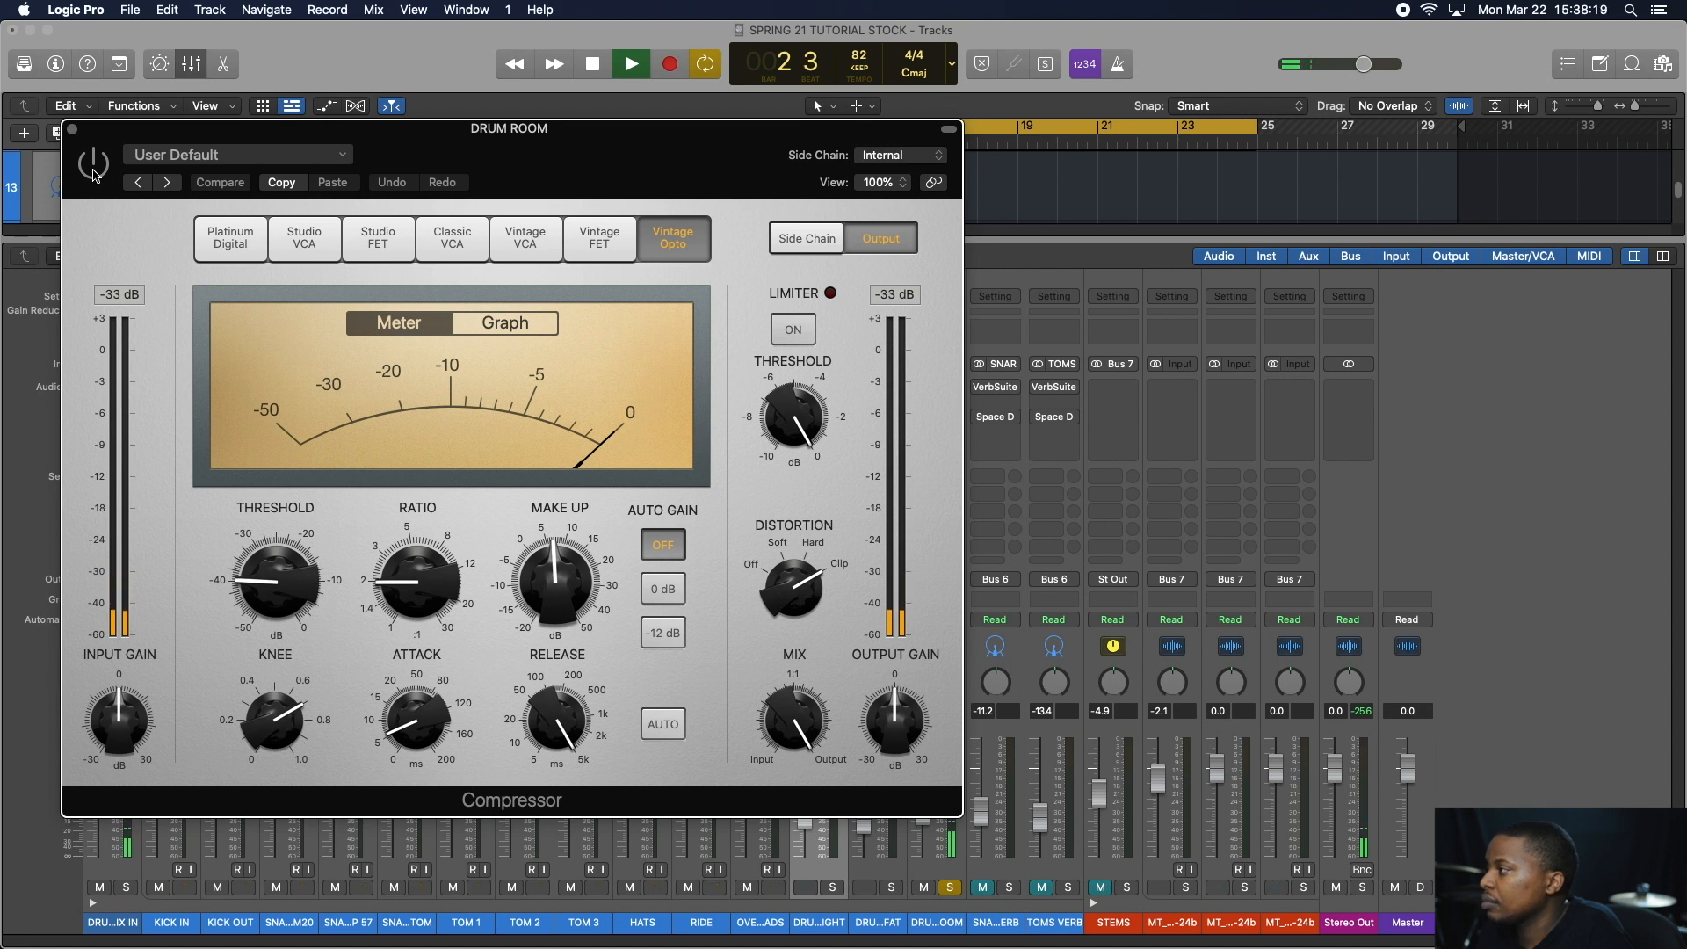
click(93, 176)
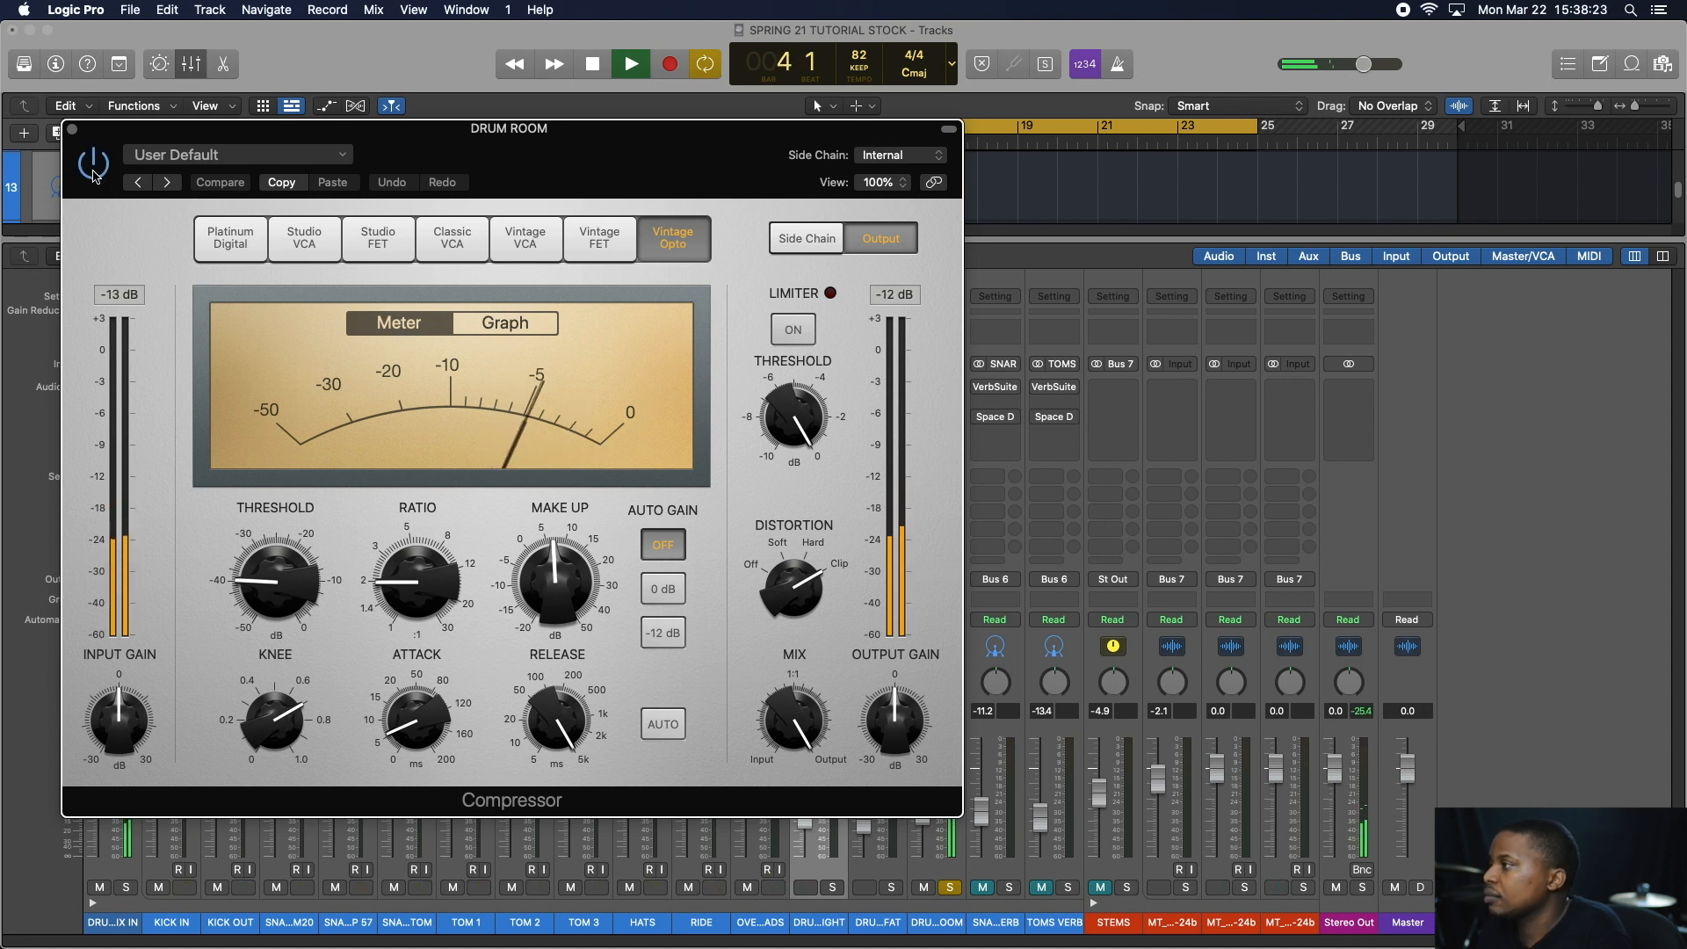
key(space)
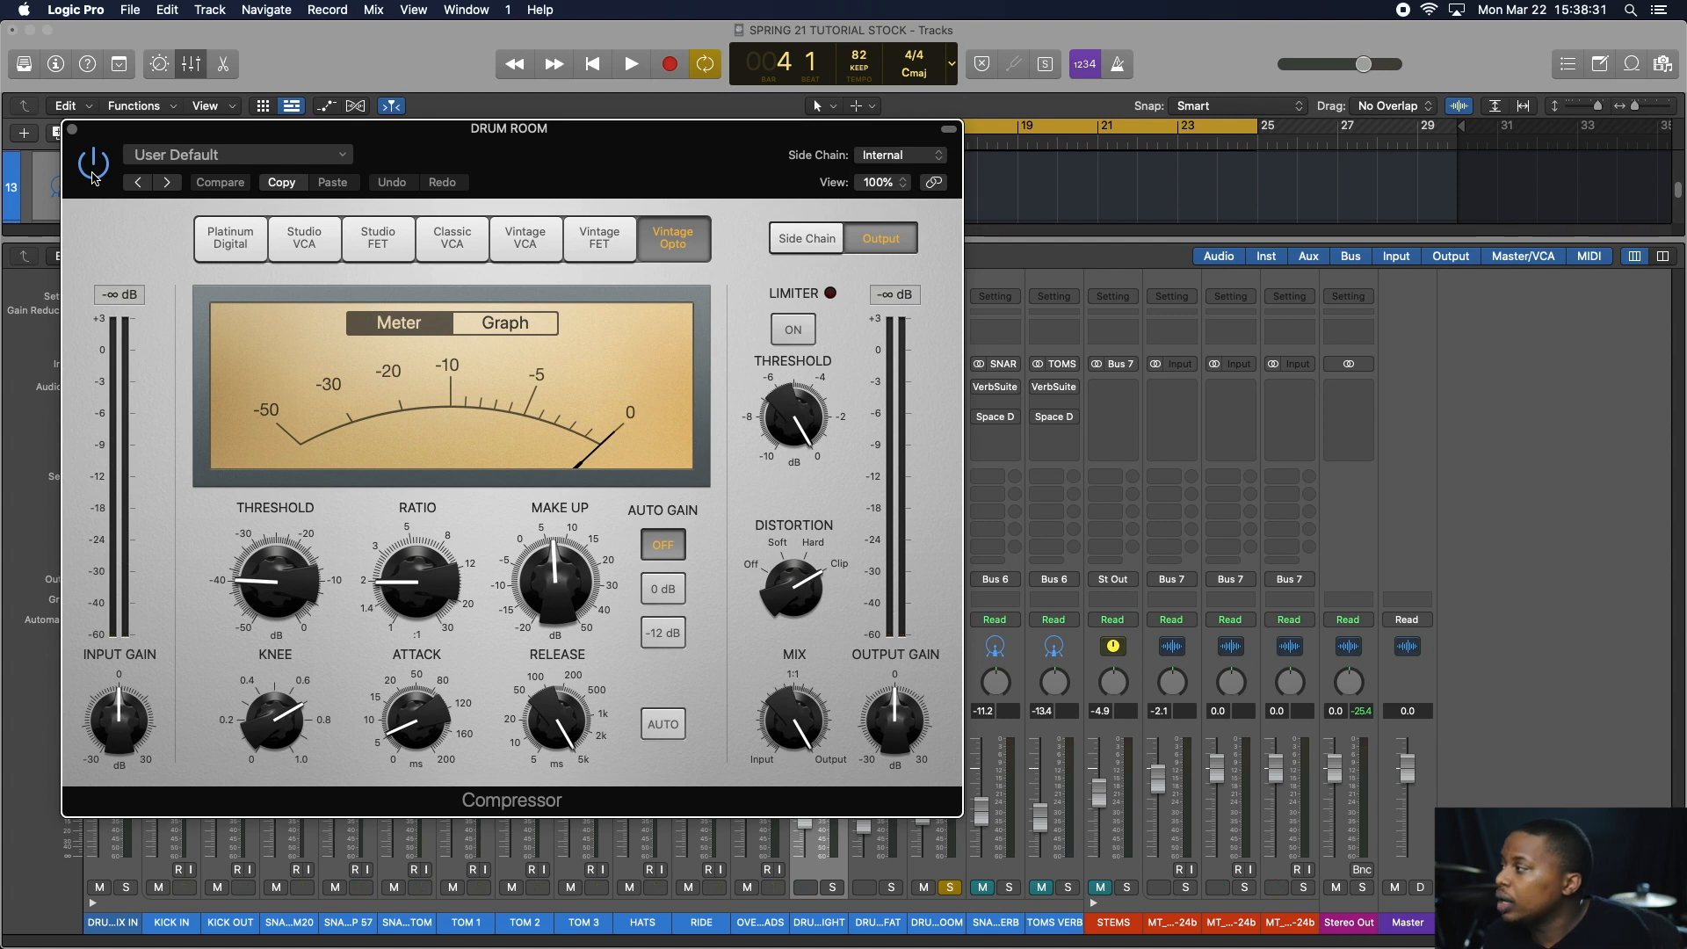
click(72, 129)
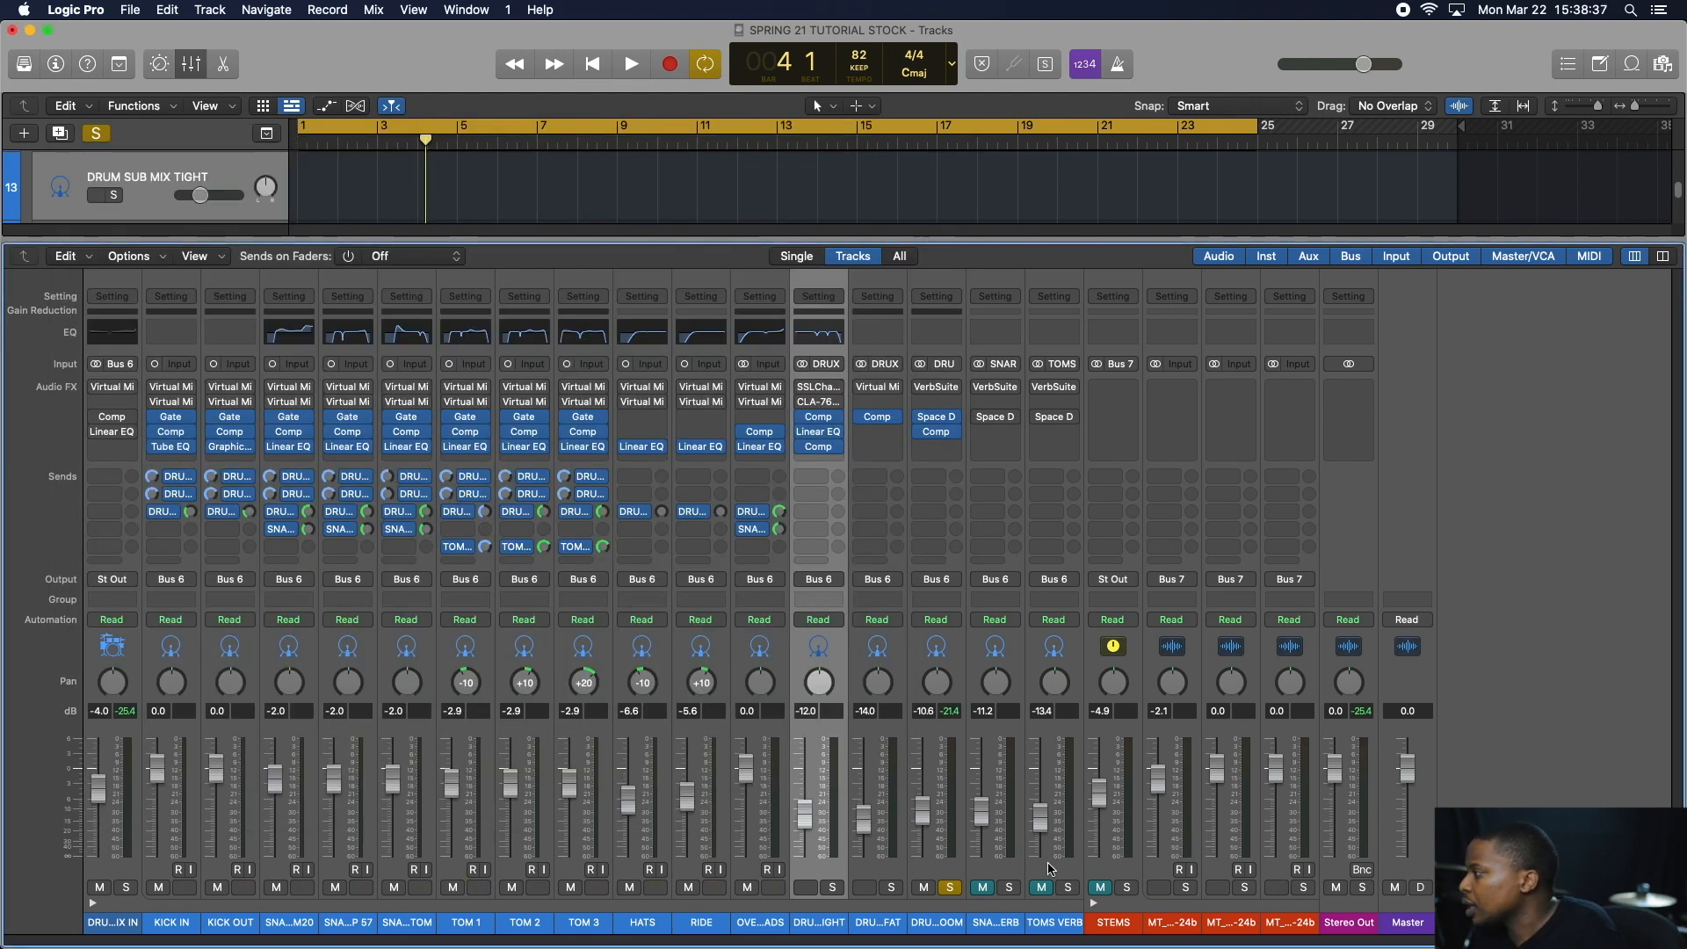
- Solo SNARE VERB instead of DRUM ROOM, enable its Space Designer, review the reverb settings and close it
click(1009, 887)
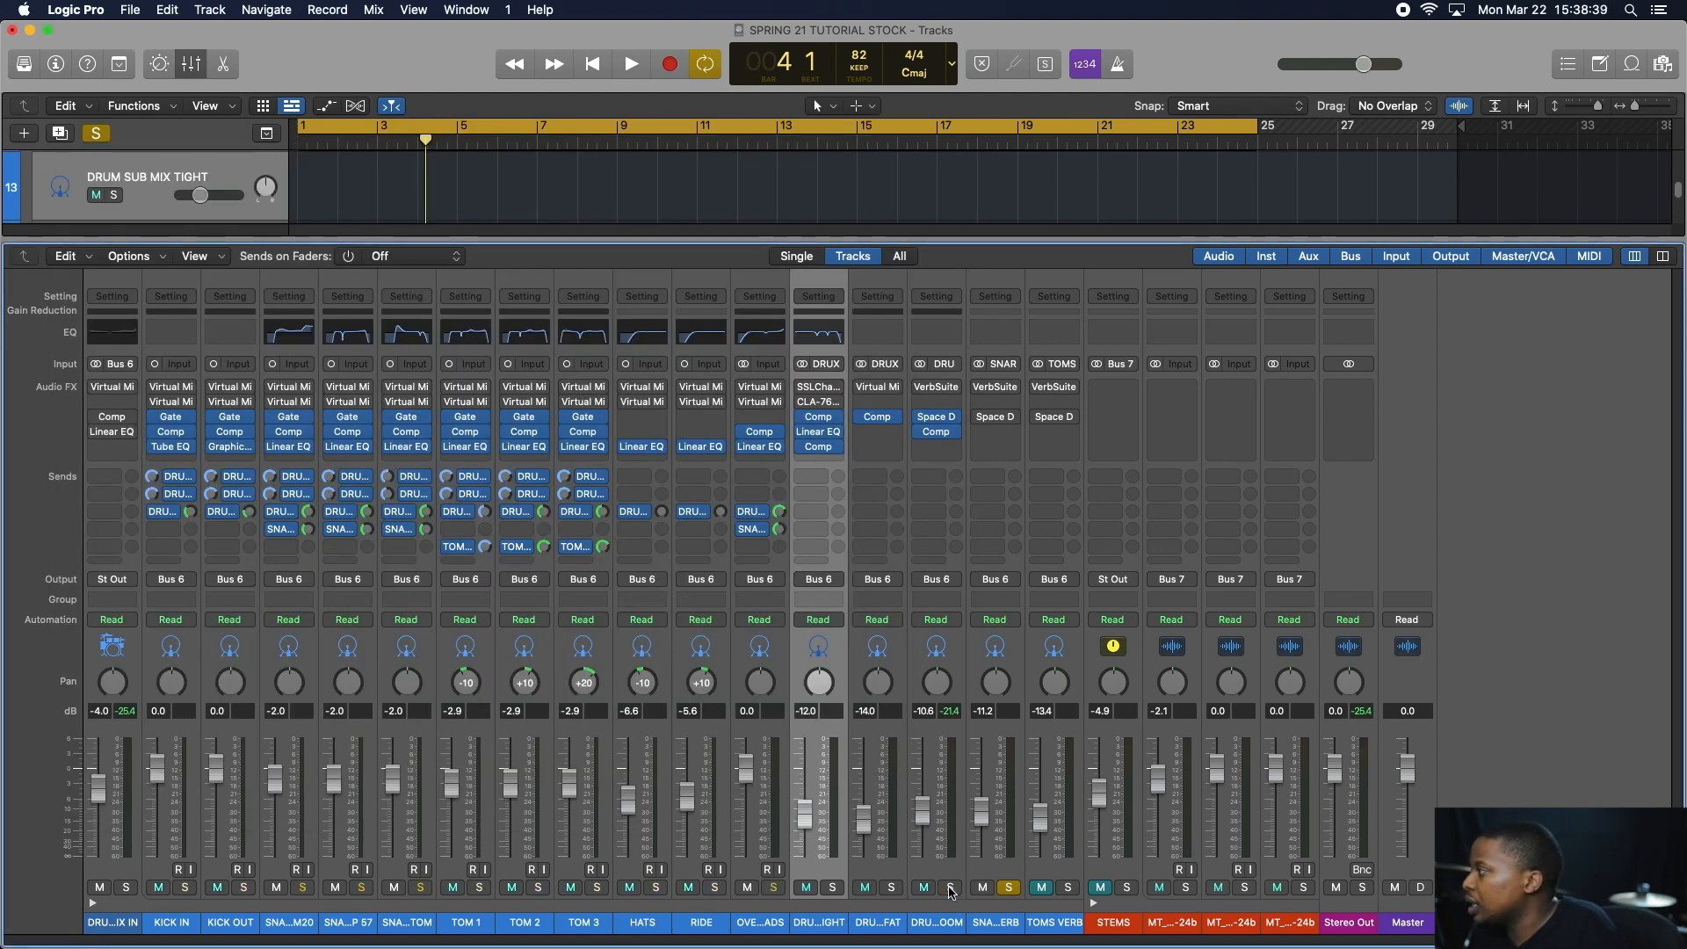
click(993, 418)
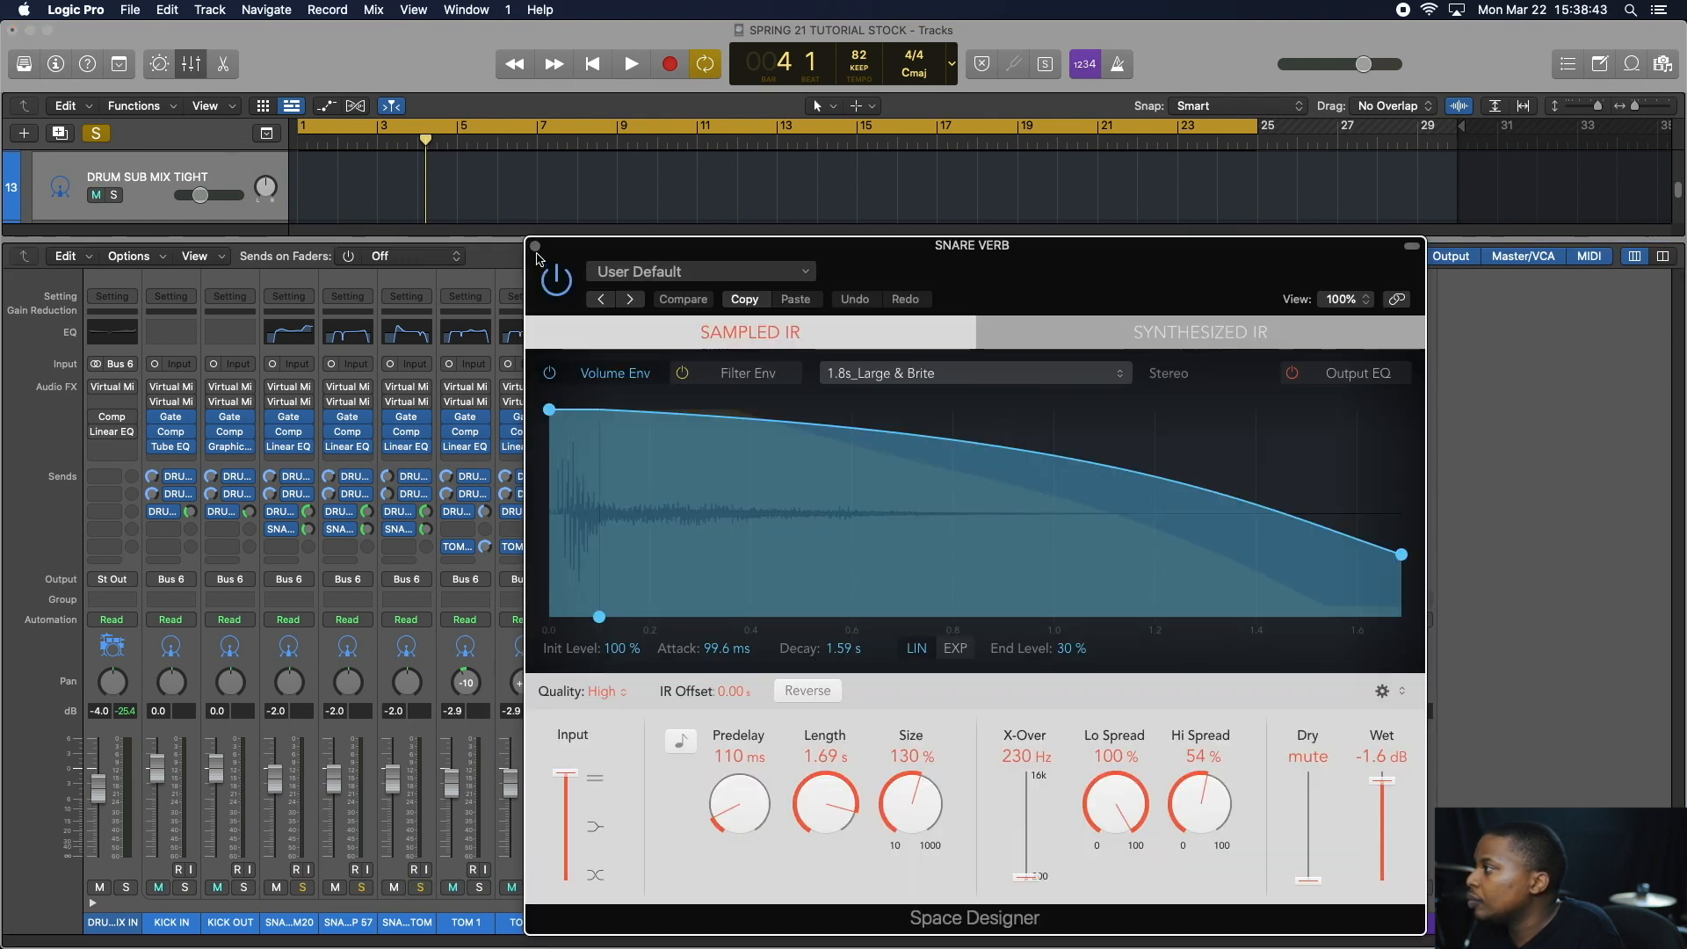
click(536, 246)
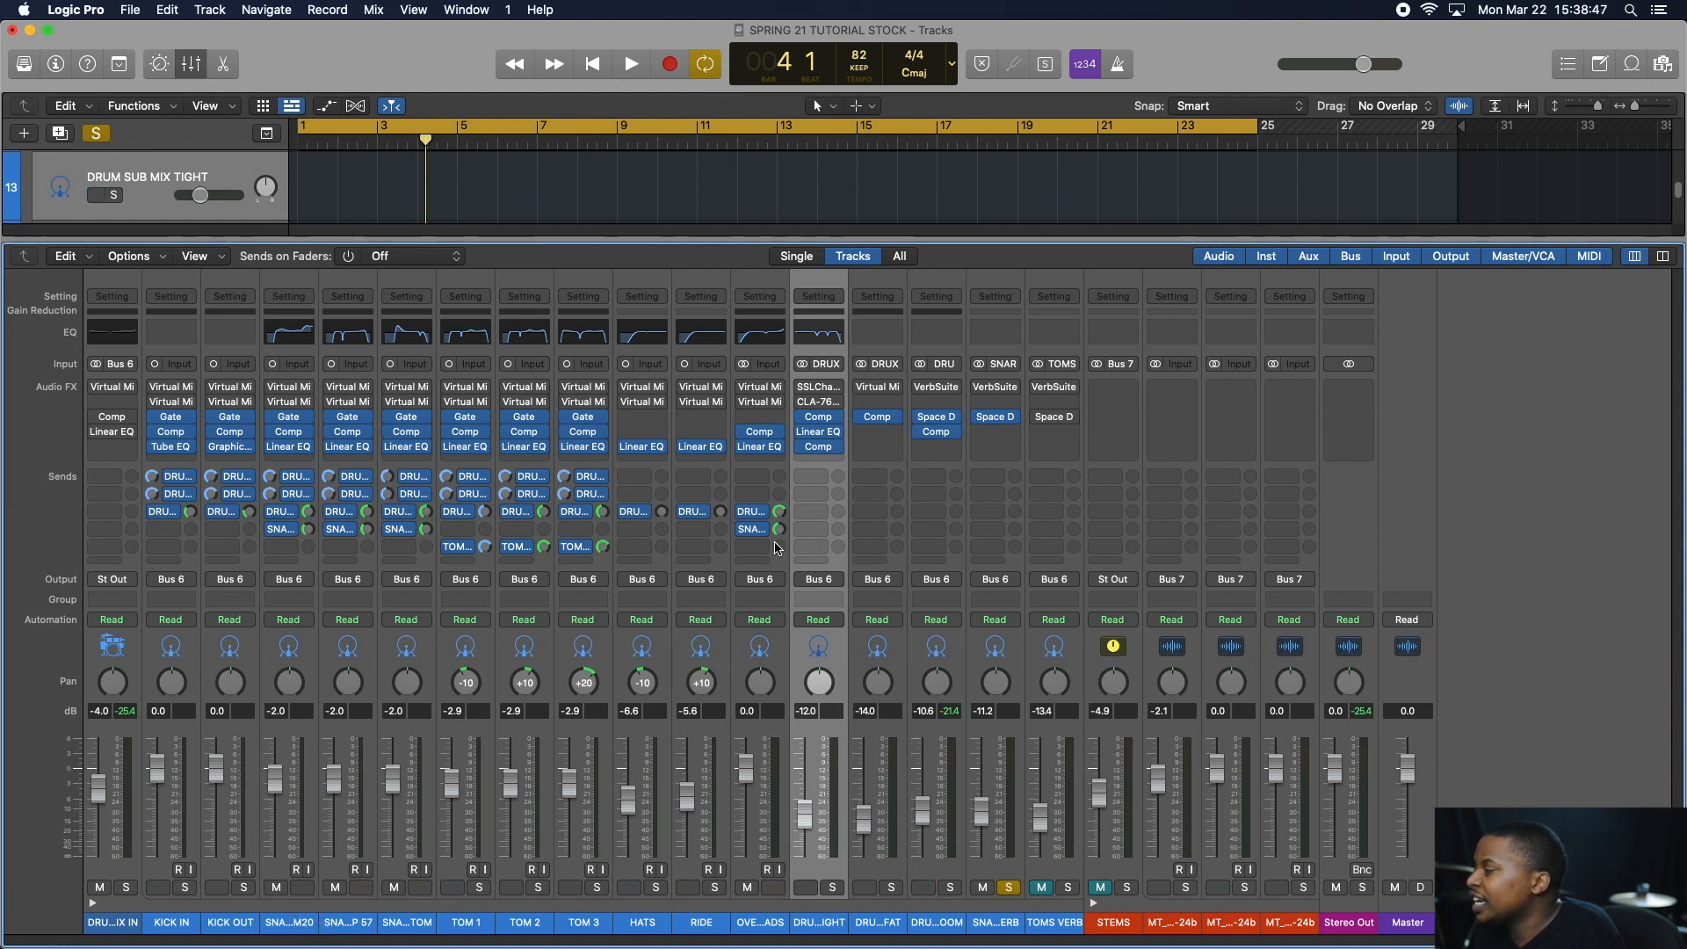
- Unsolo SNARE VERB, unmute TOMS VERB with its Space Designer enabled, and play a passage of the full drum mix
click(1011, 888)
click(1042, 888)
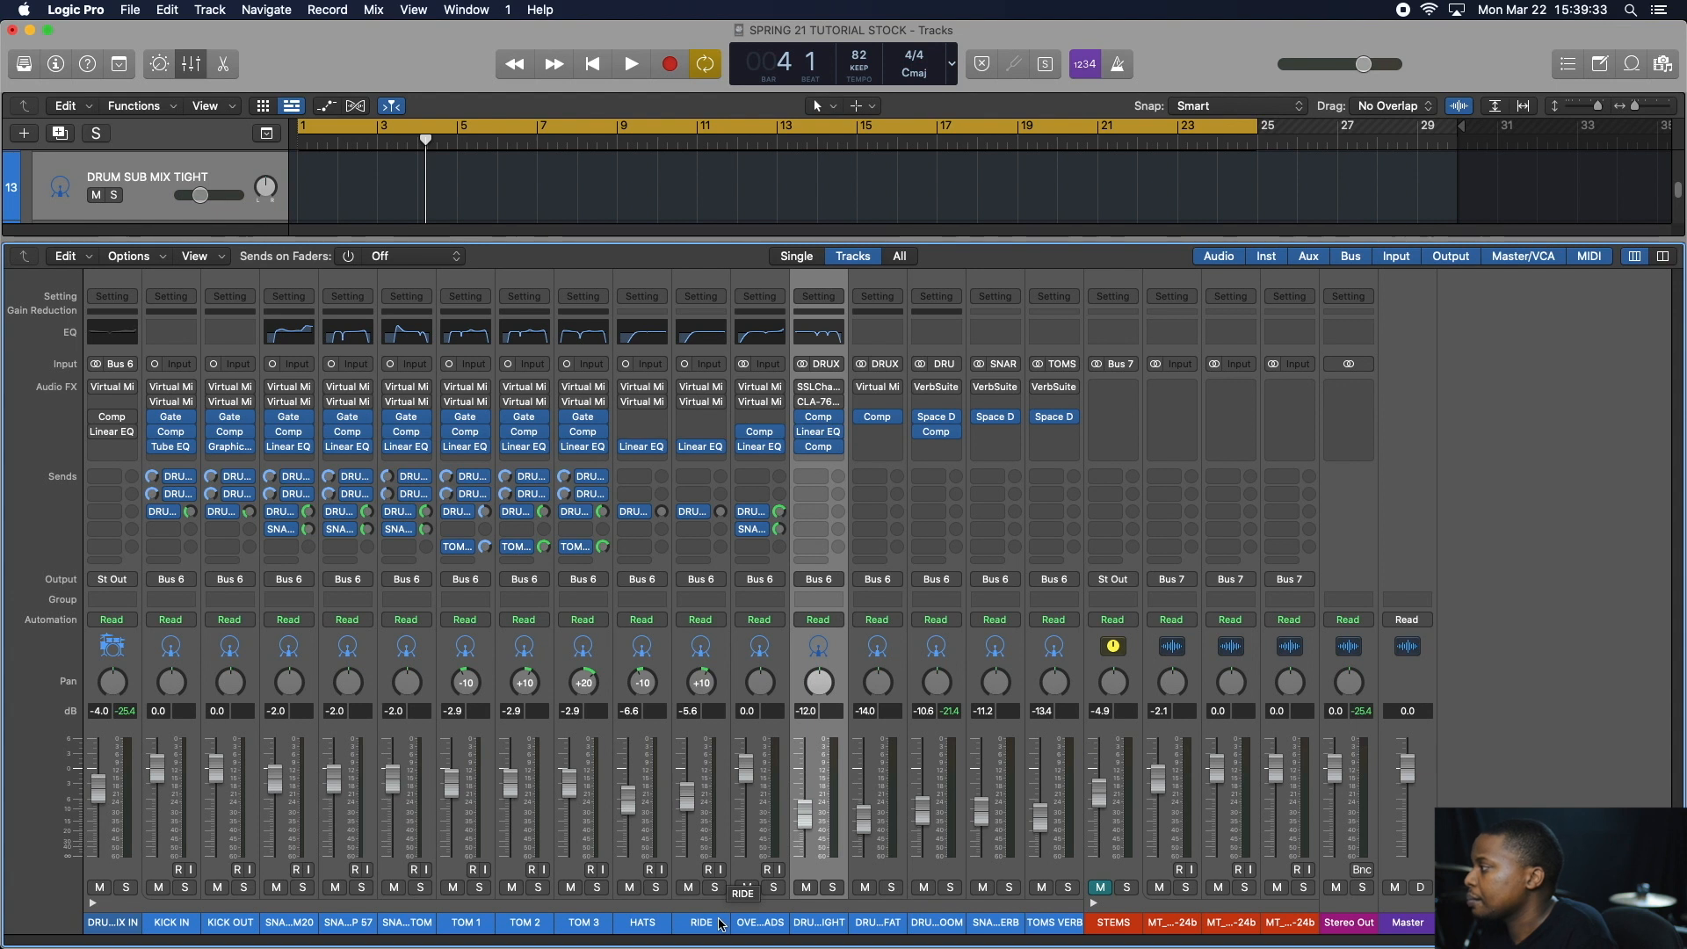
key(space)
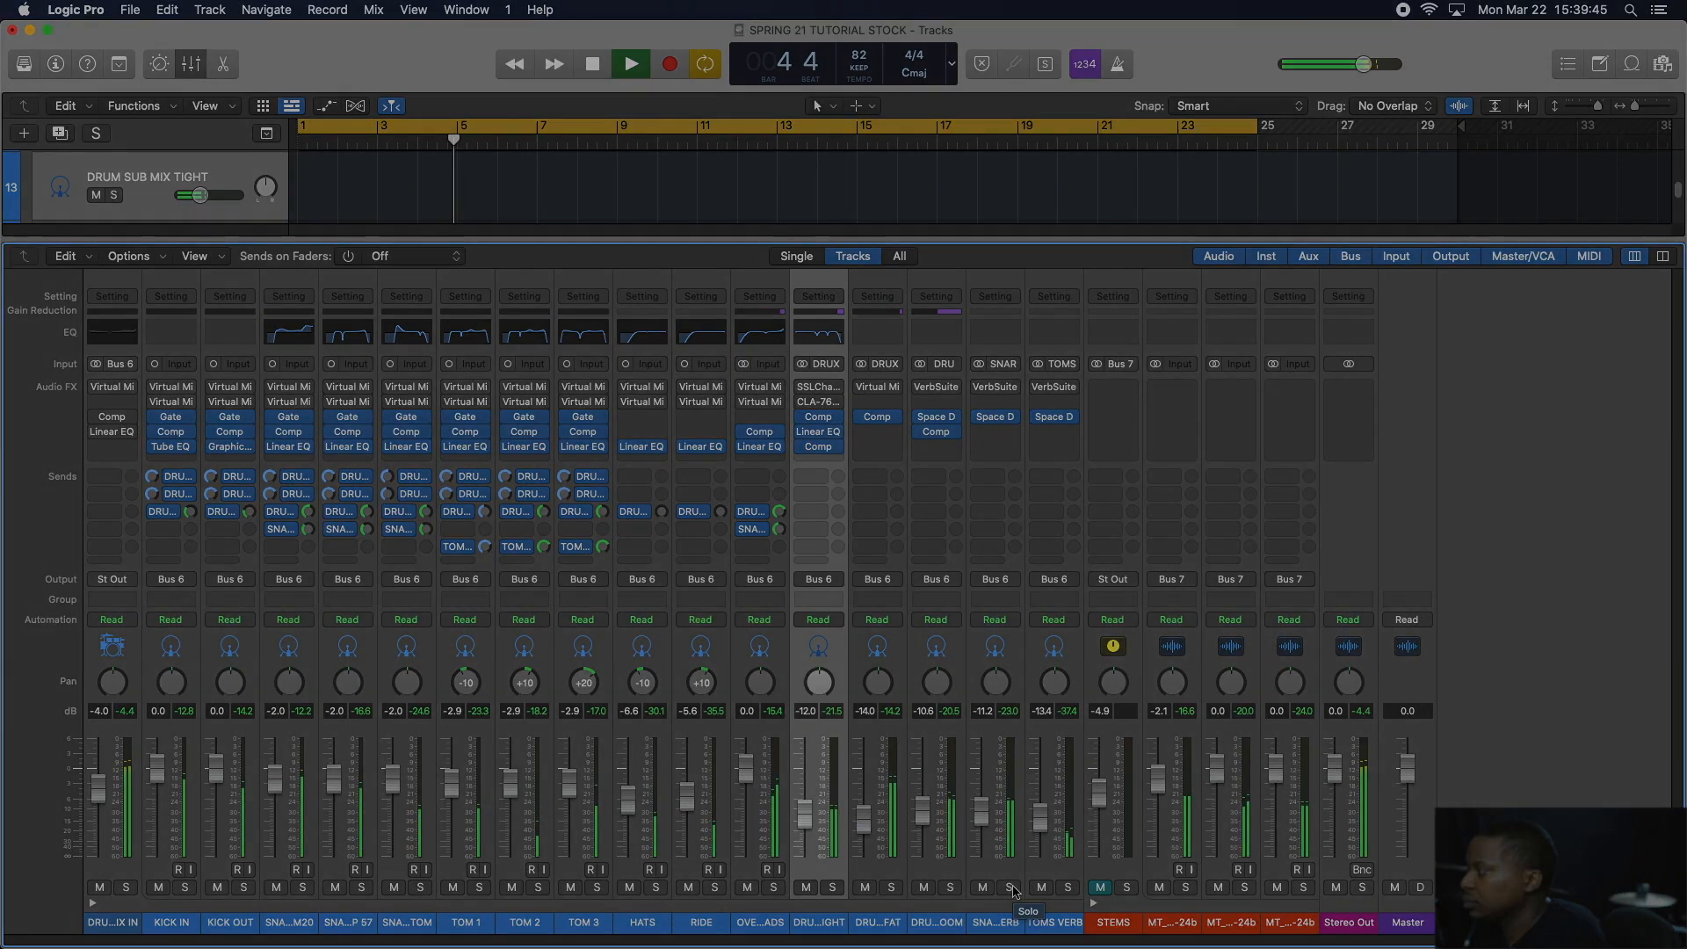
key(space)
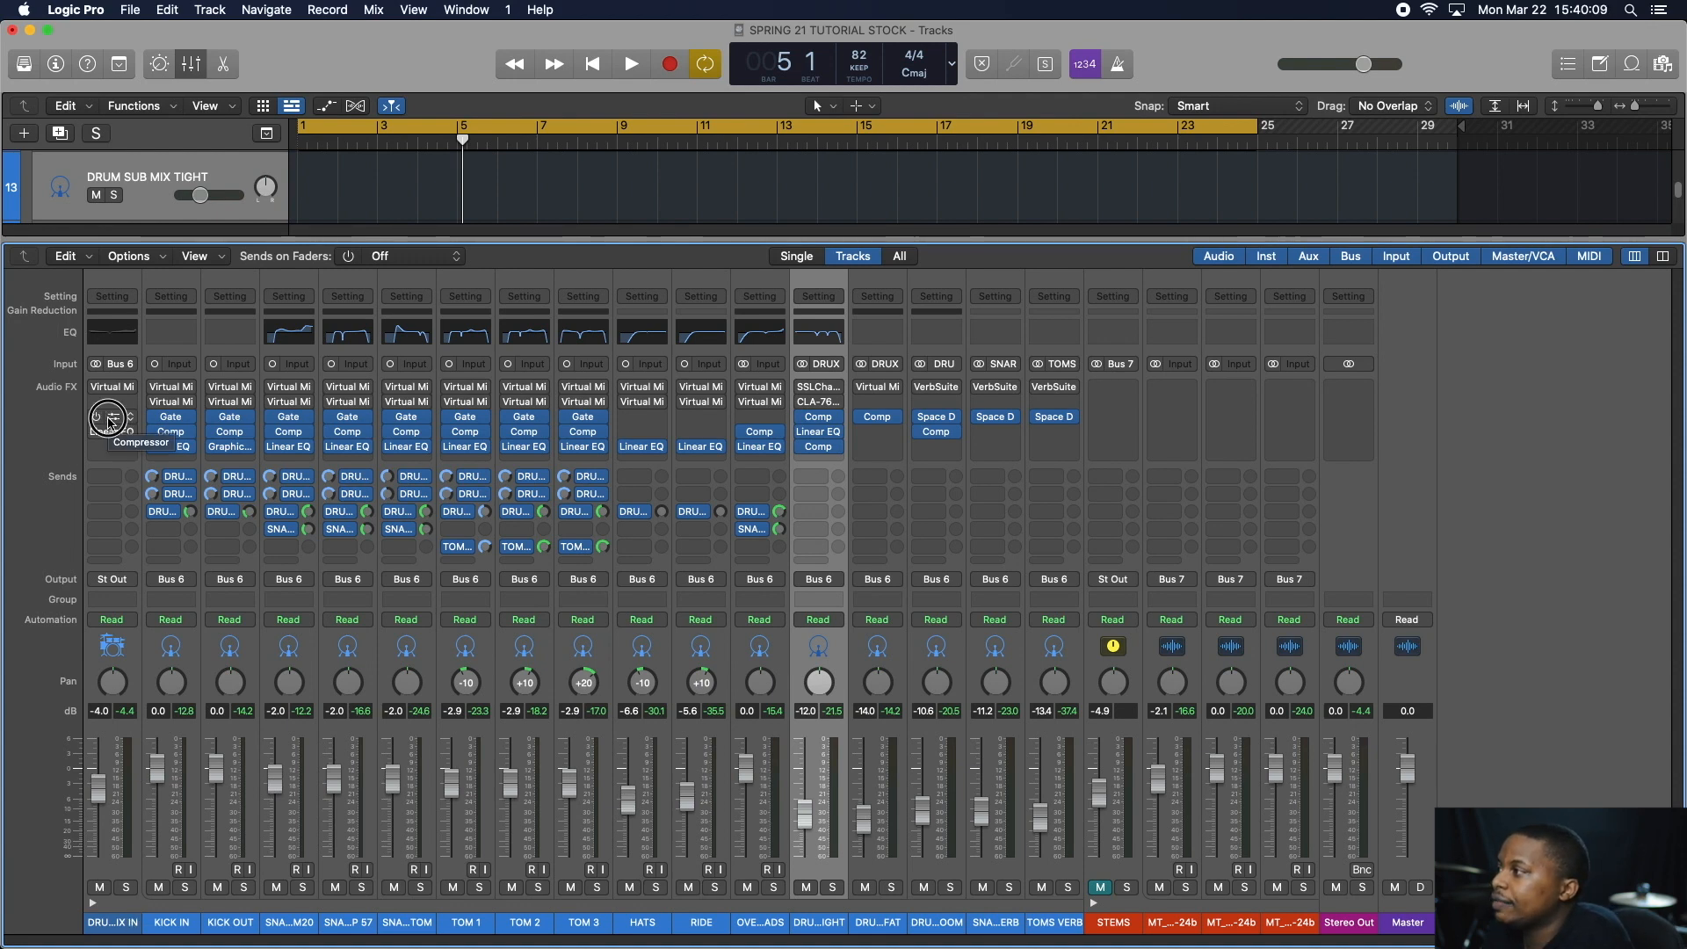
- Open the DRUMS MIX IN Compressor, play a passage through it, stop playback and review its Vintage Opto settings
click(110, 418)
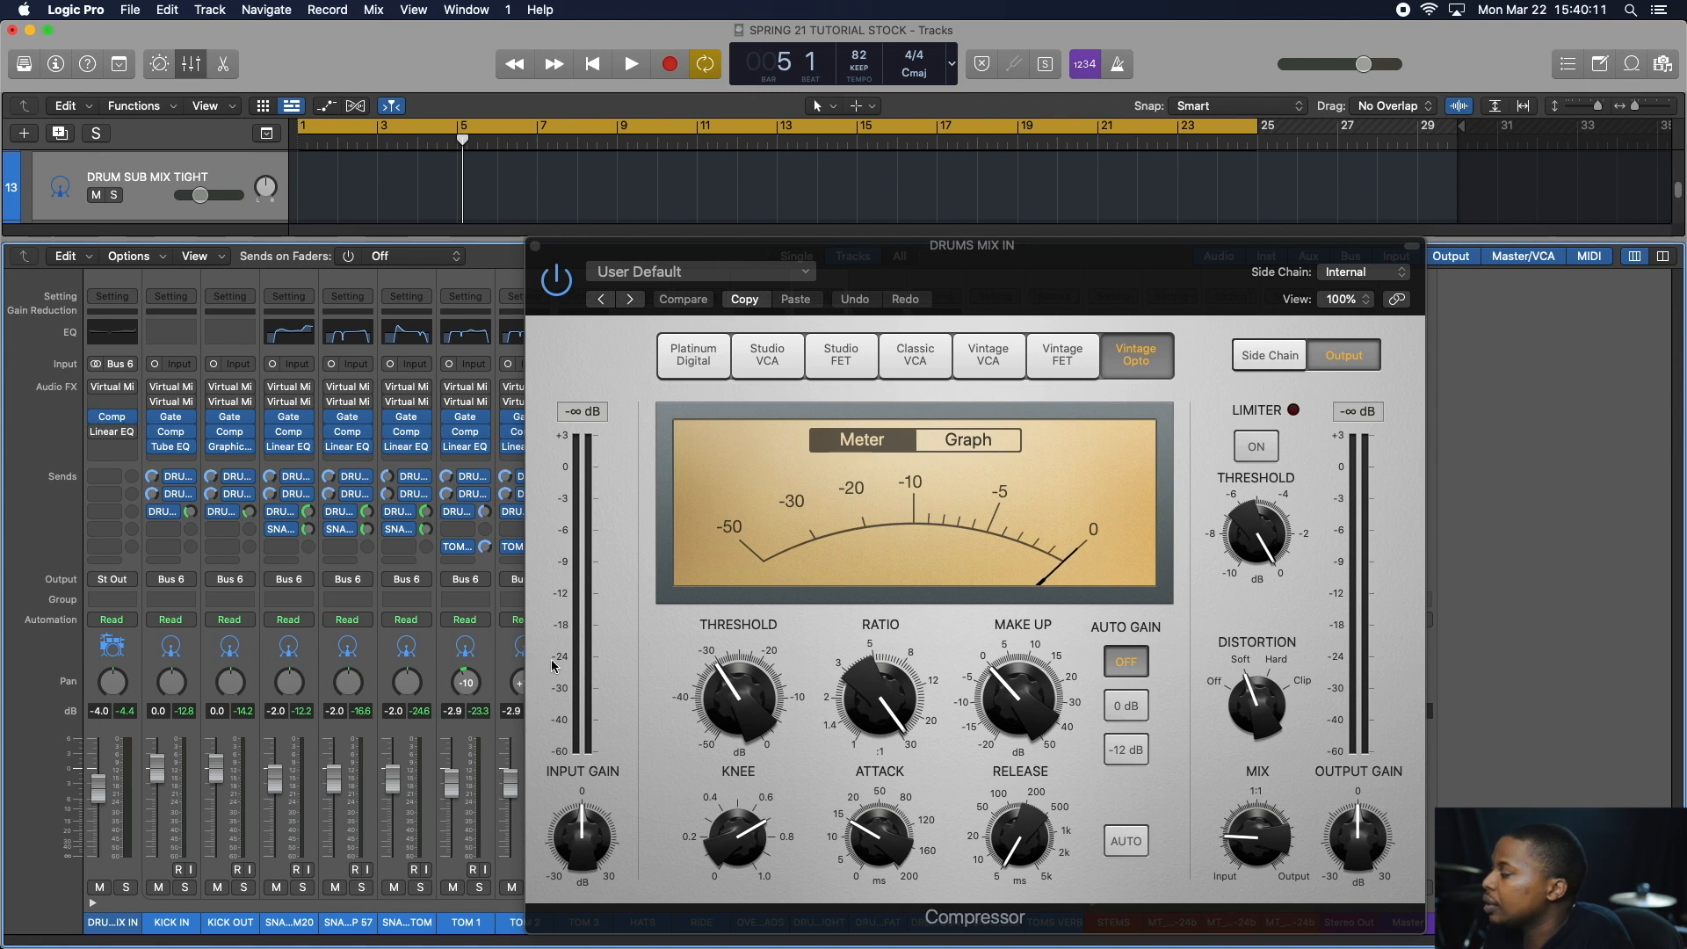
key(space)
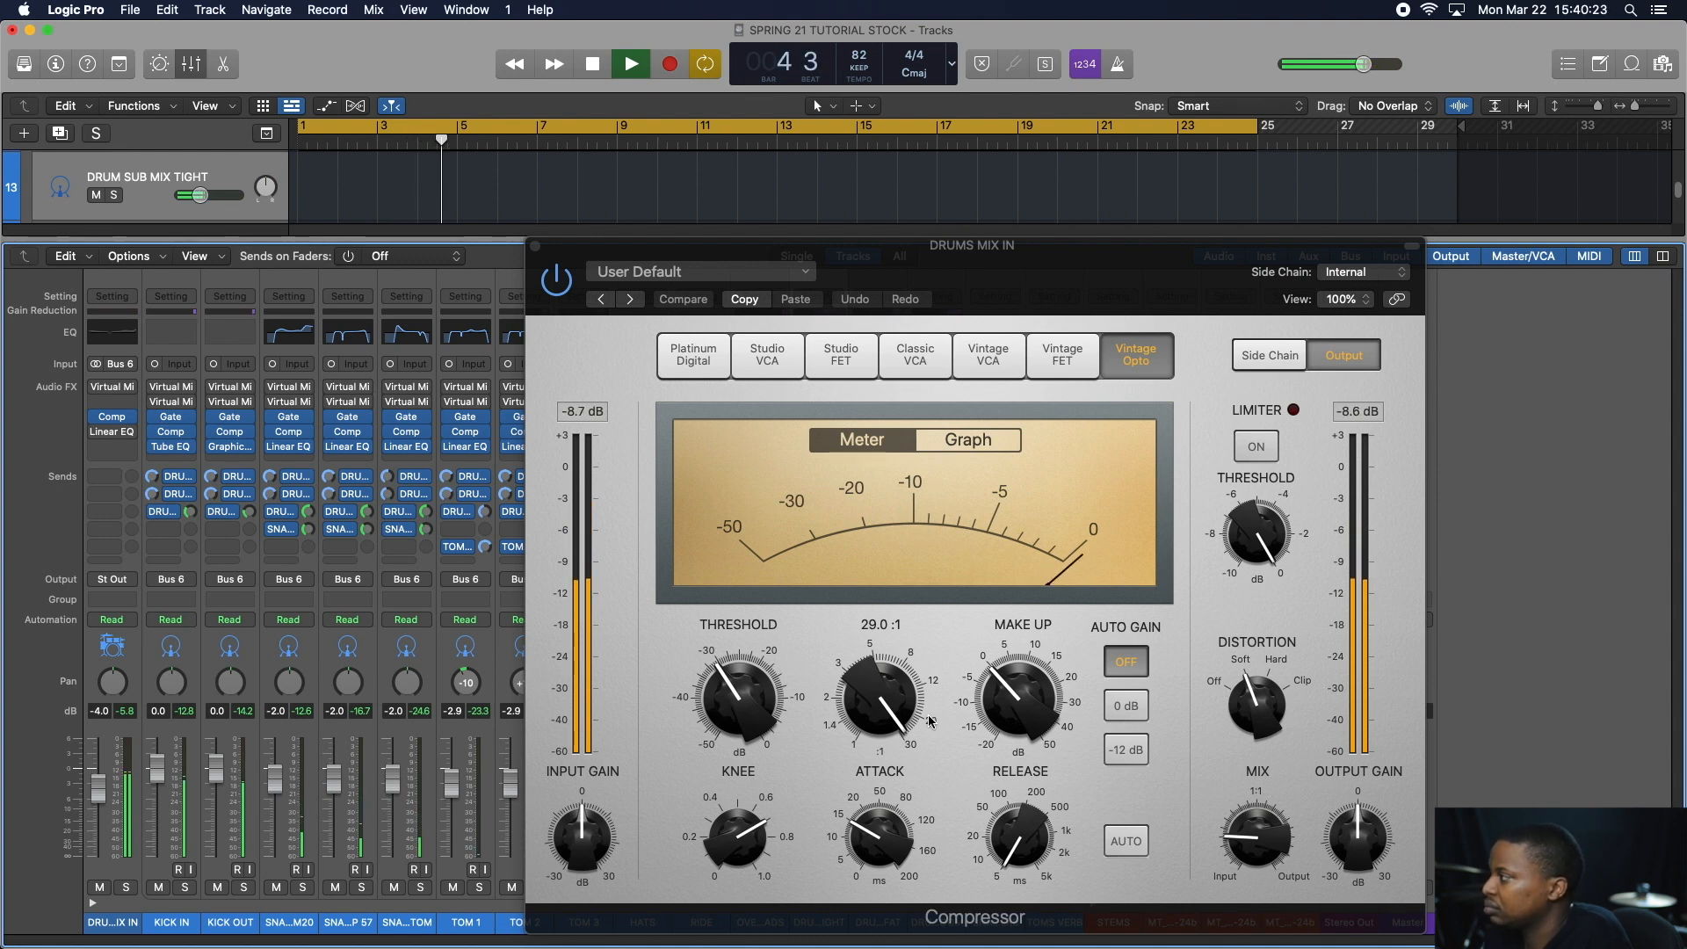
key(space)
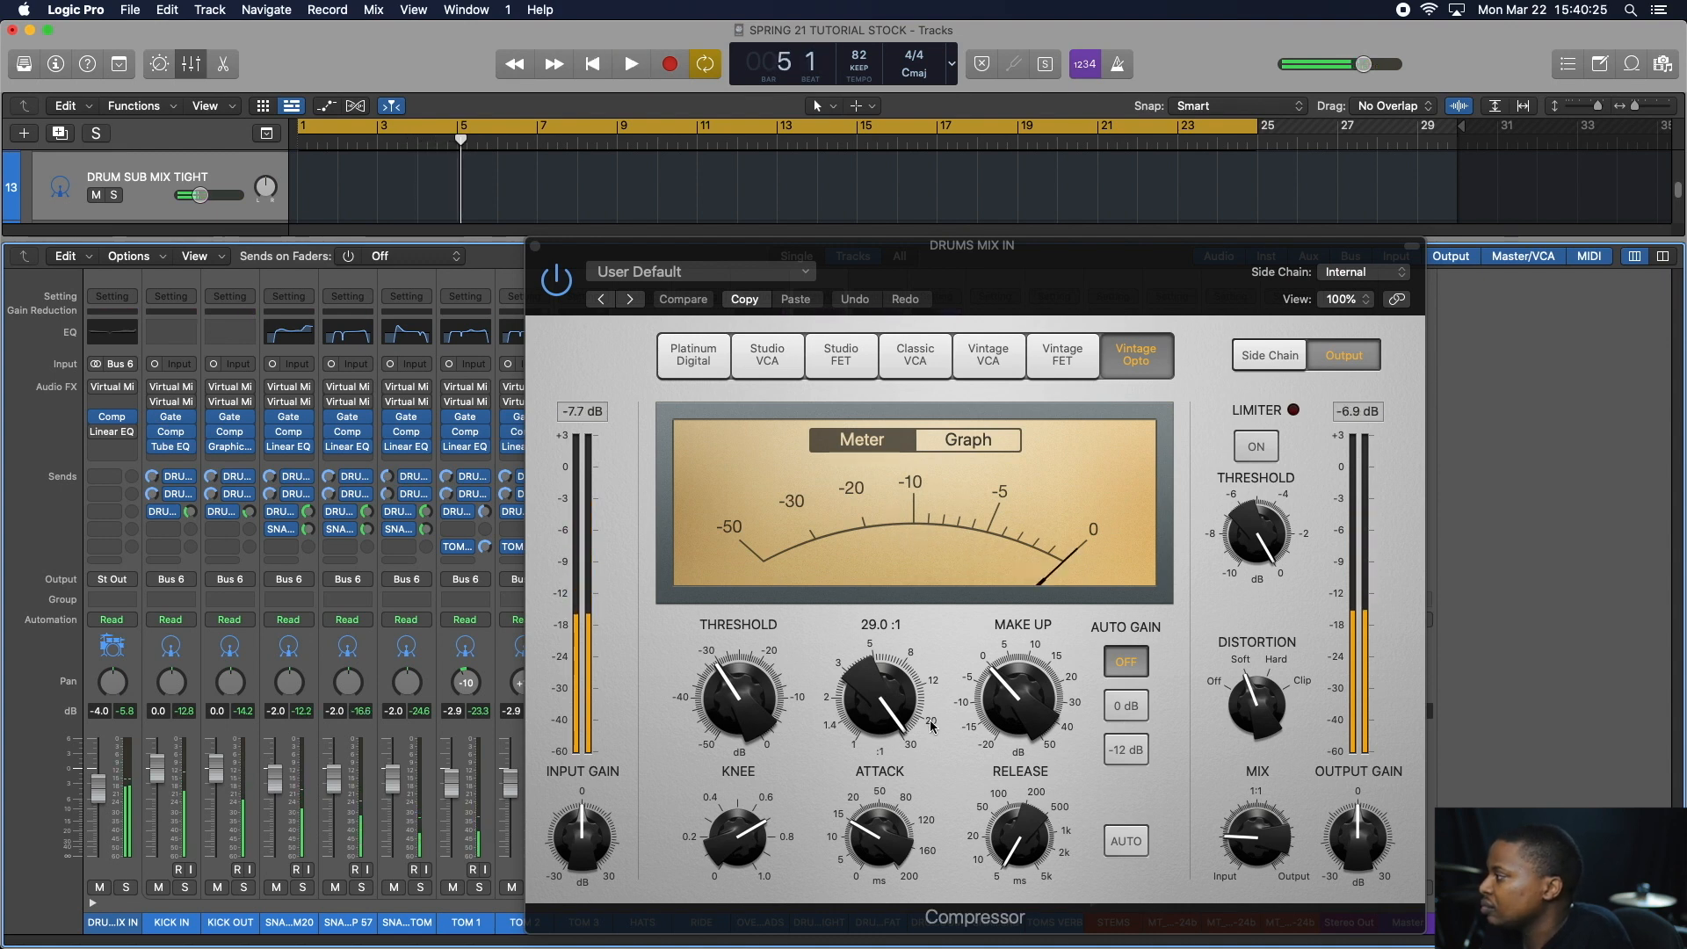
mouse_move(1251, 860)
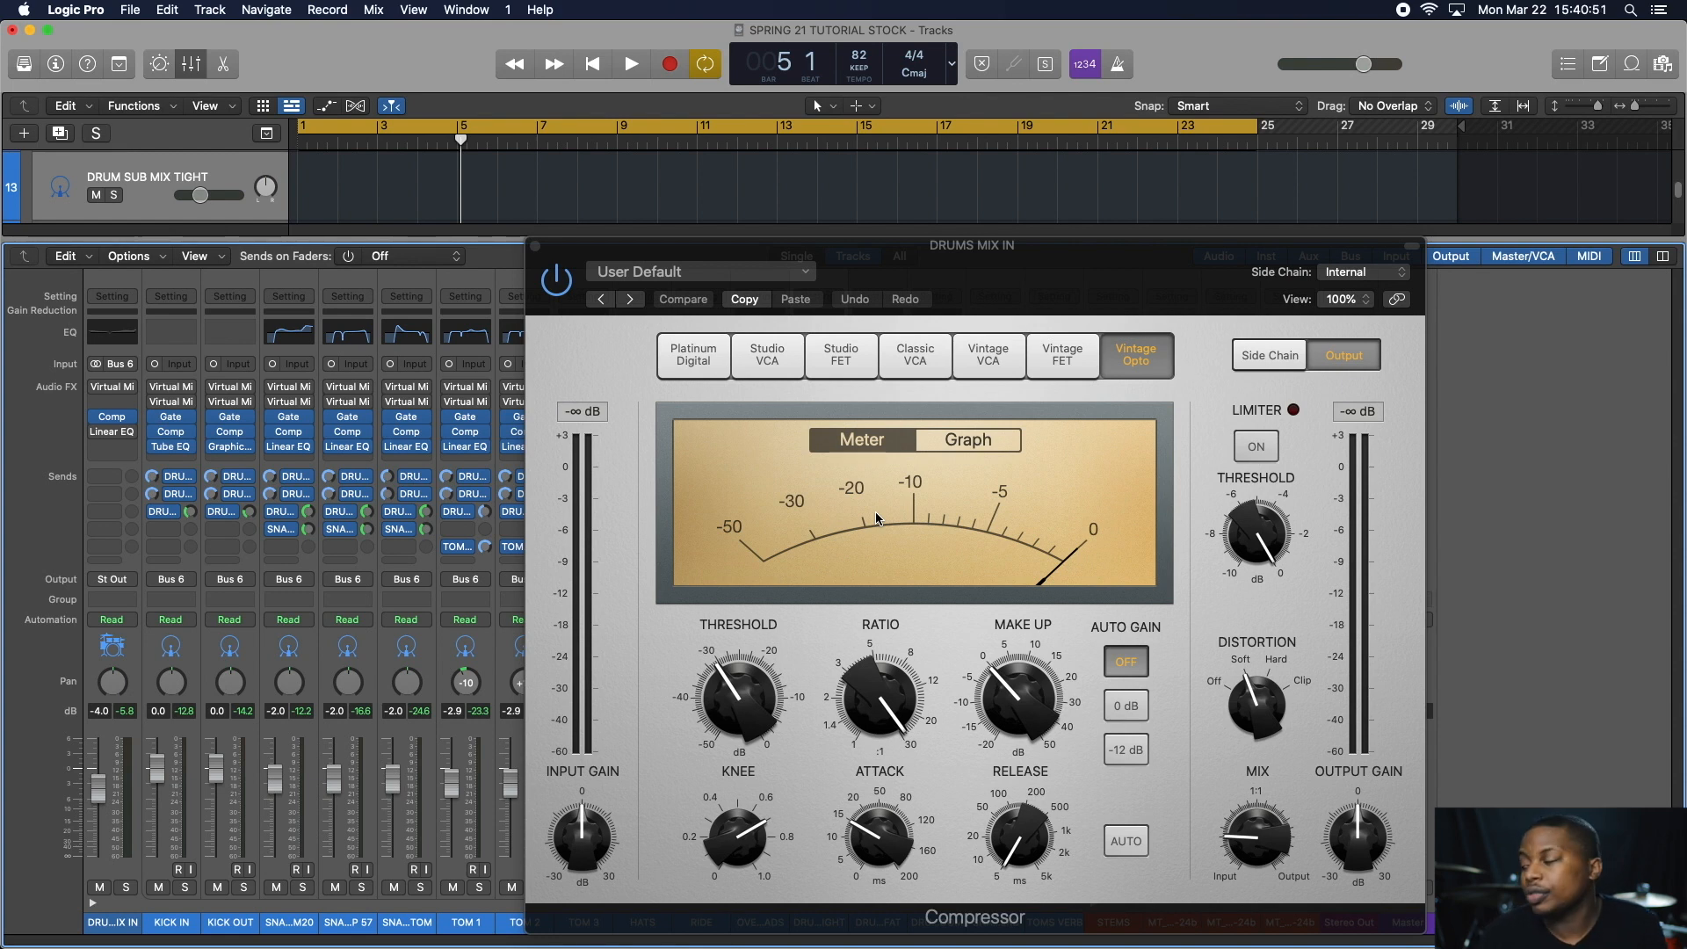
- Enable and open the Linear Phase EQ on DRUMS MIX IN, play a passage through it and stop playback
mouse_move(112, 431)
click(95, 432)
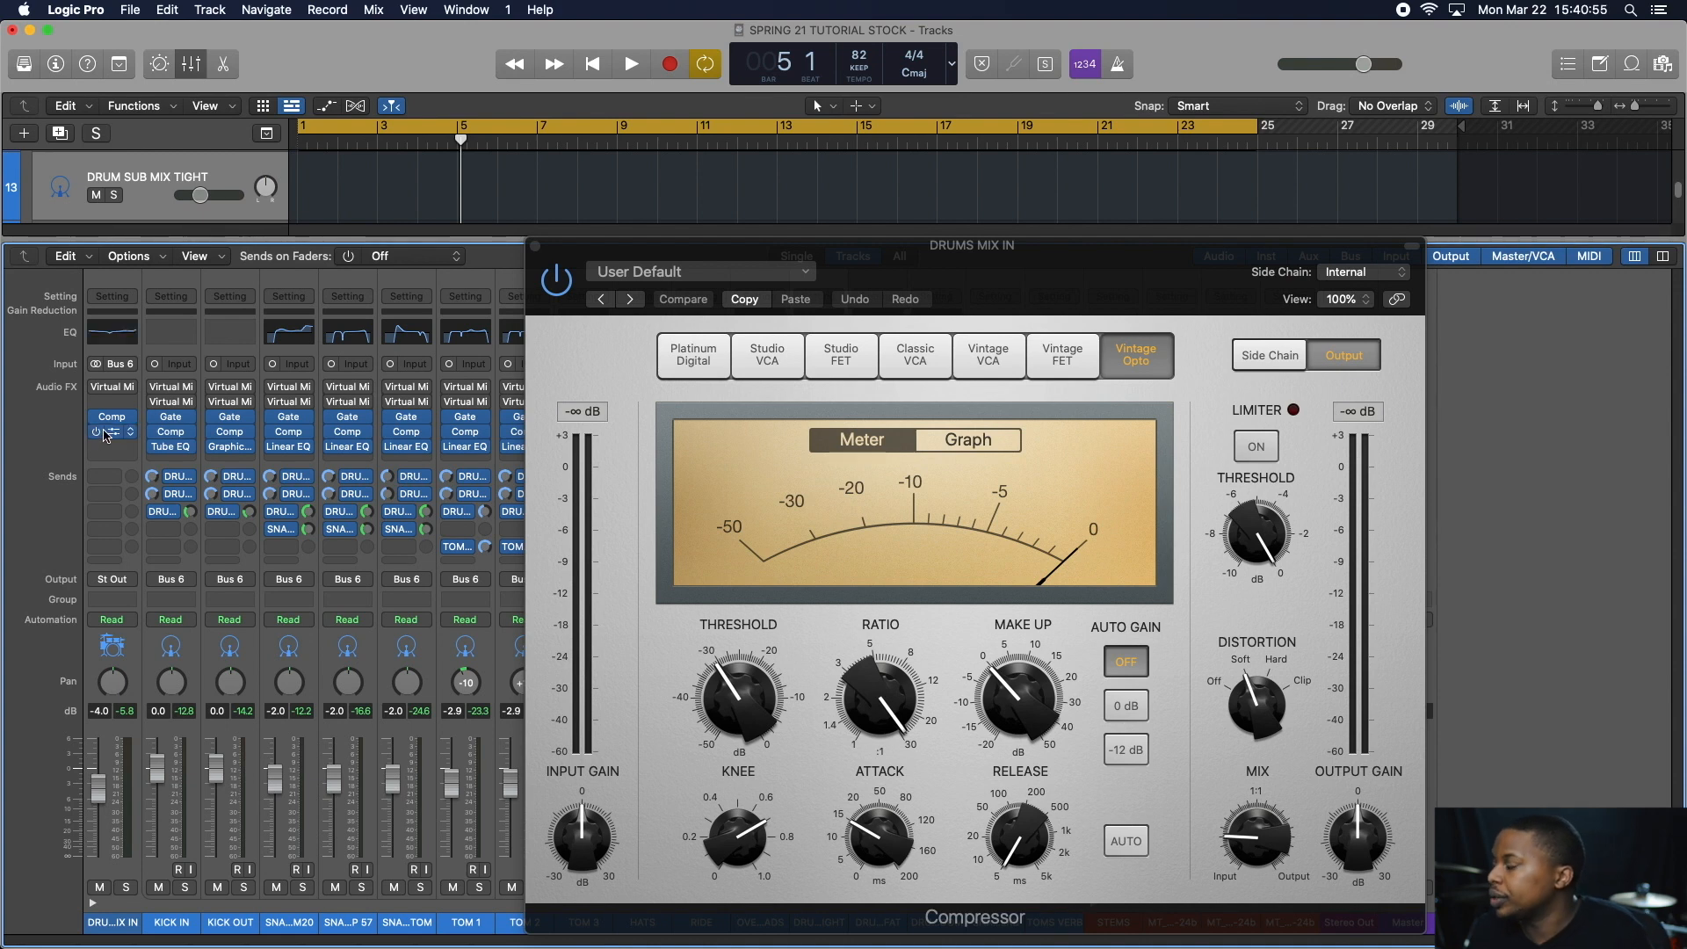
mouse_move(177, 450)
key(space)
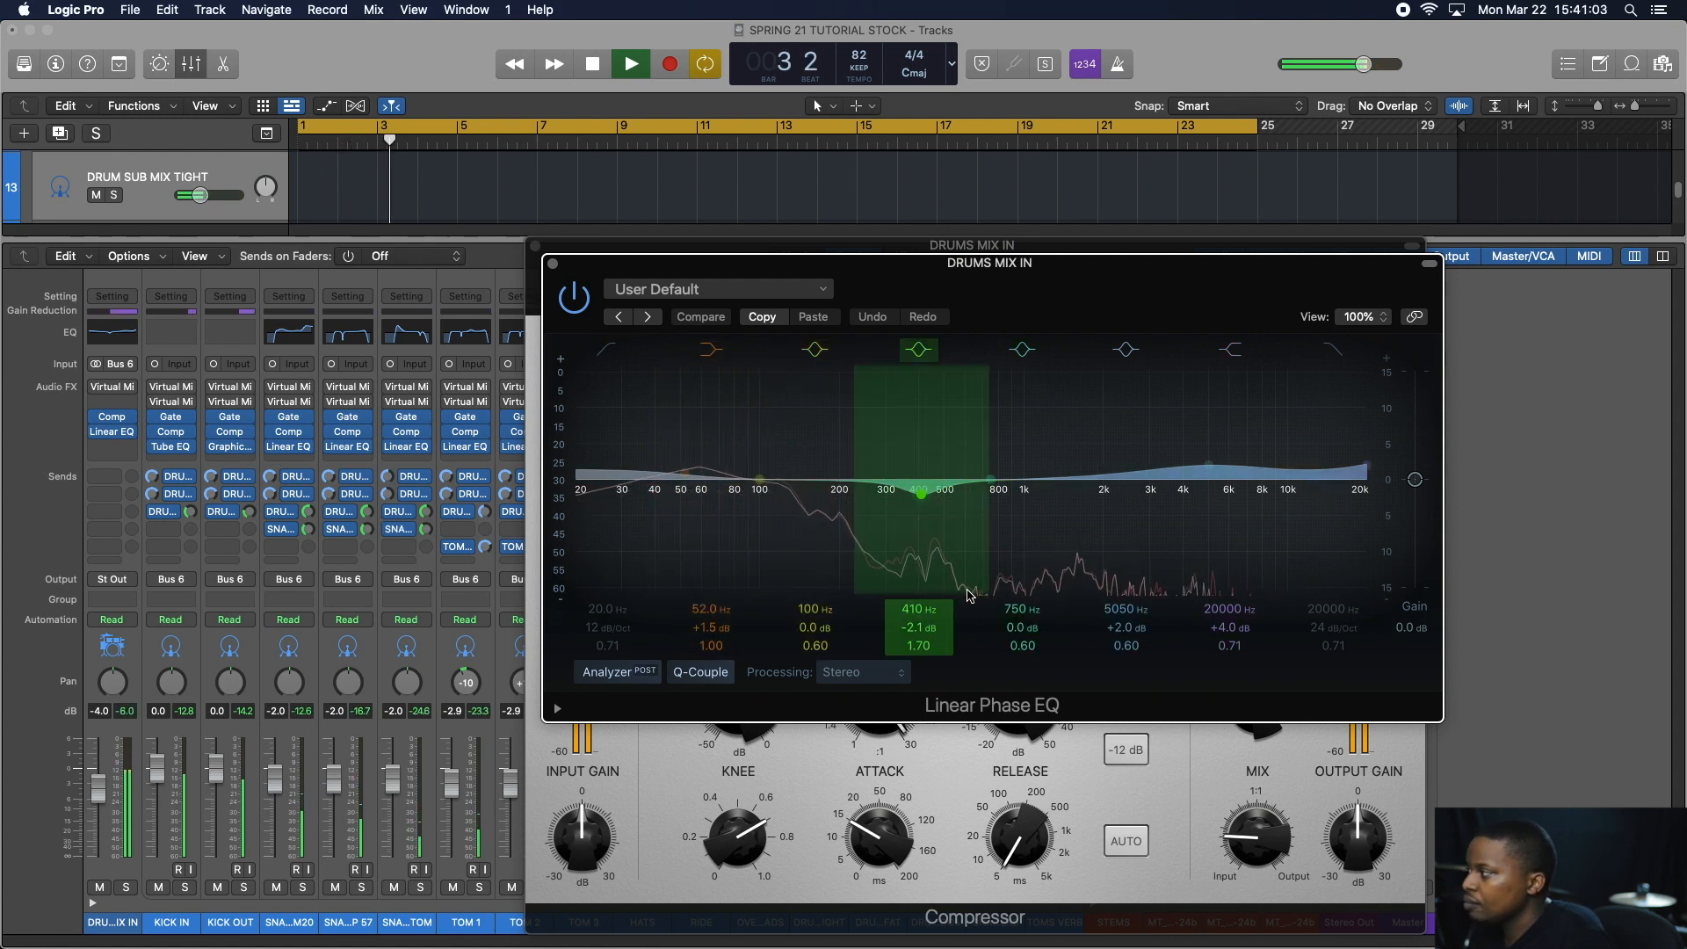
key(space)
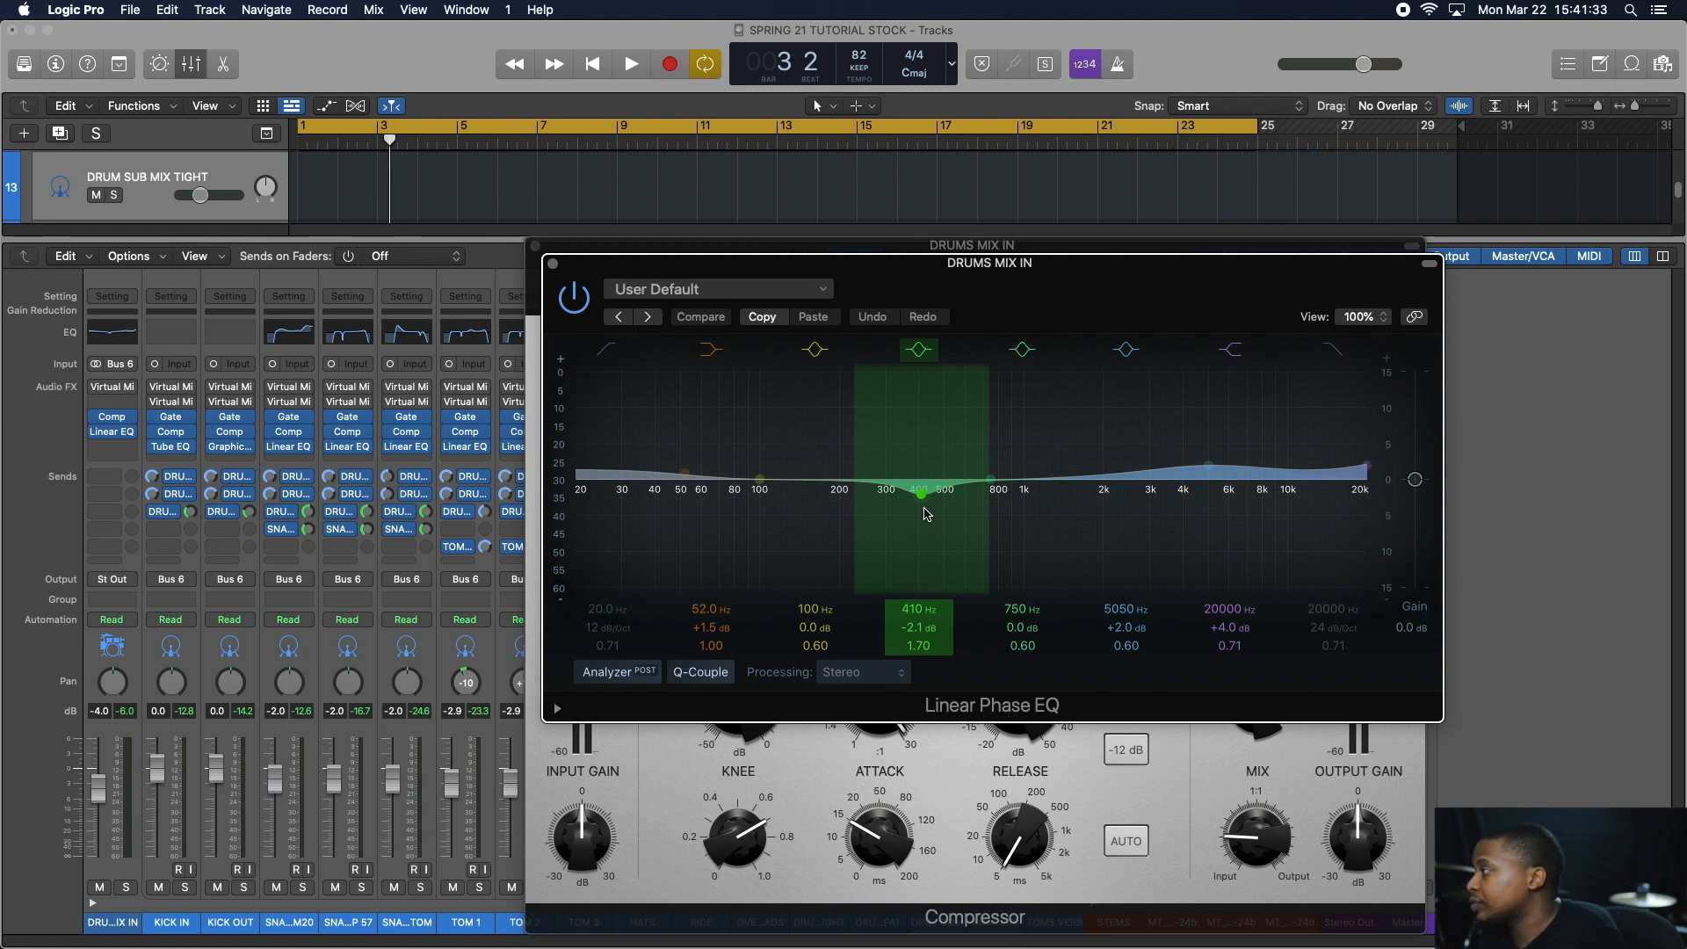
- During playback, exaggerate the Linear Phase EQ with -8.6 dB at 364 Hz, +4.1 dB at 5050 Hz and +10.1 dB at 20000 Hz
key(space)
drag(934, 556, 934, 453)
drag(916, 610, 919, 791)
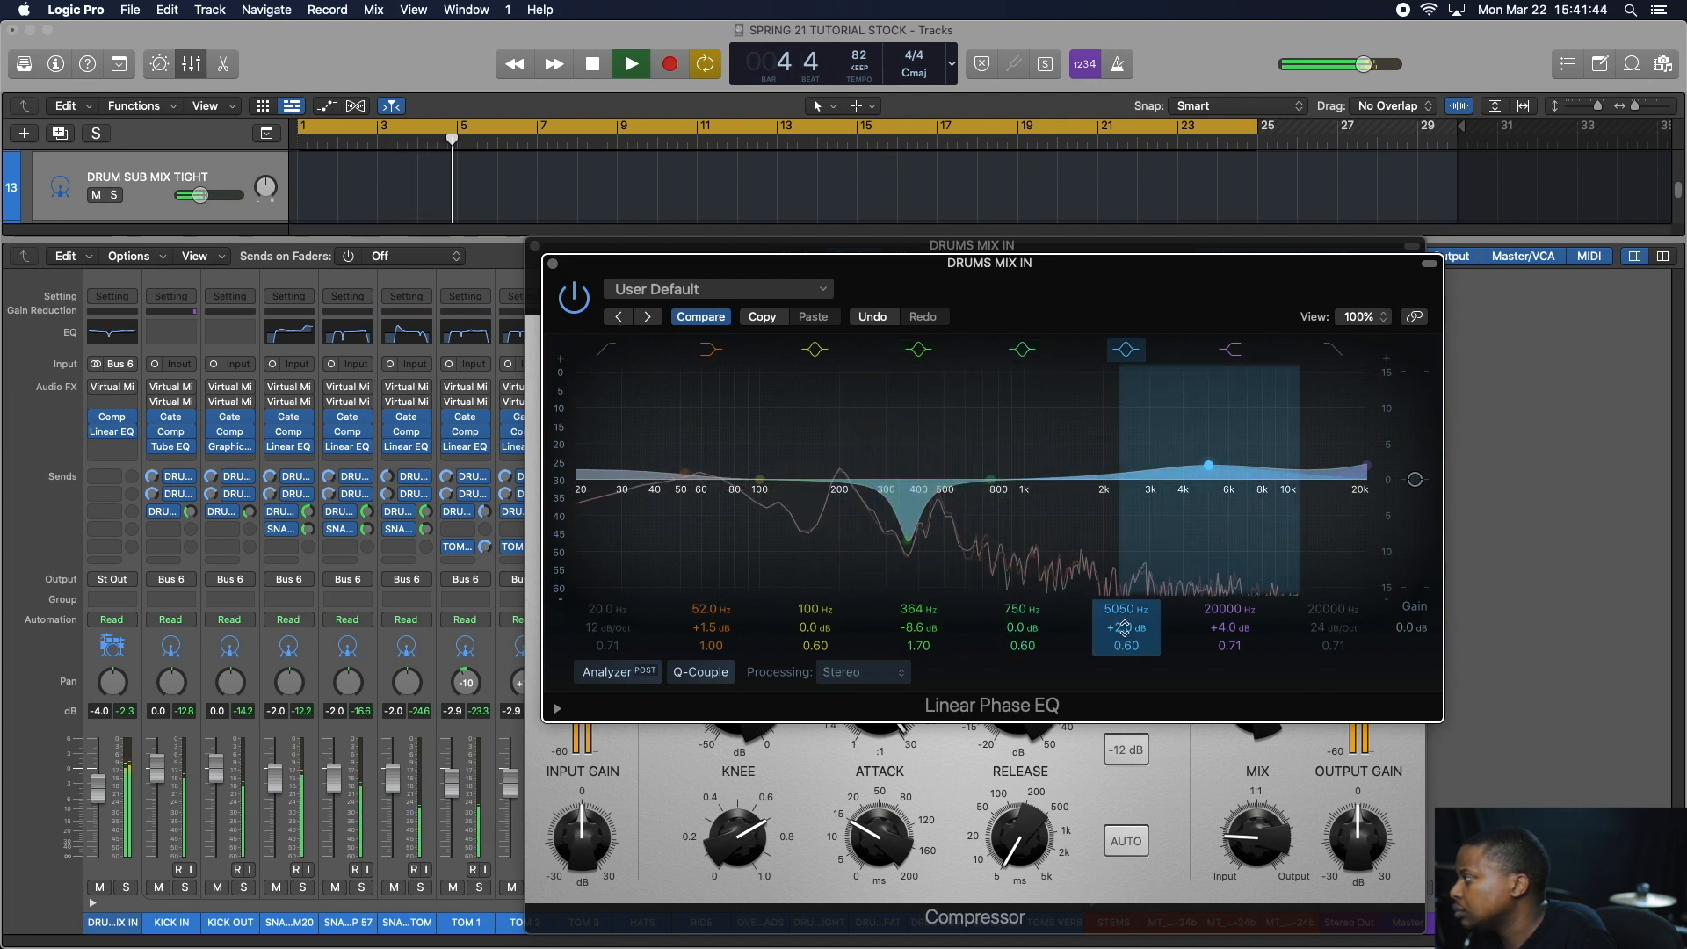
drag(1126, 627, 1127, 609)
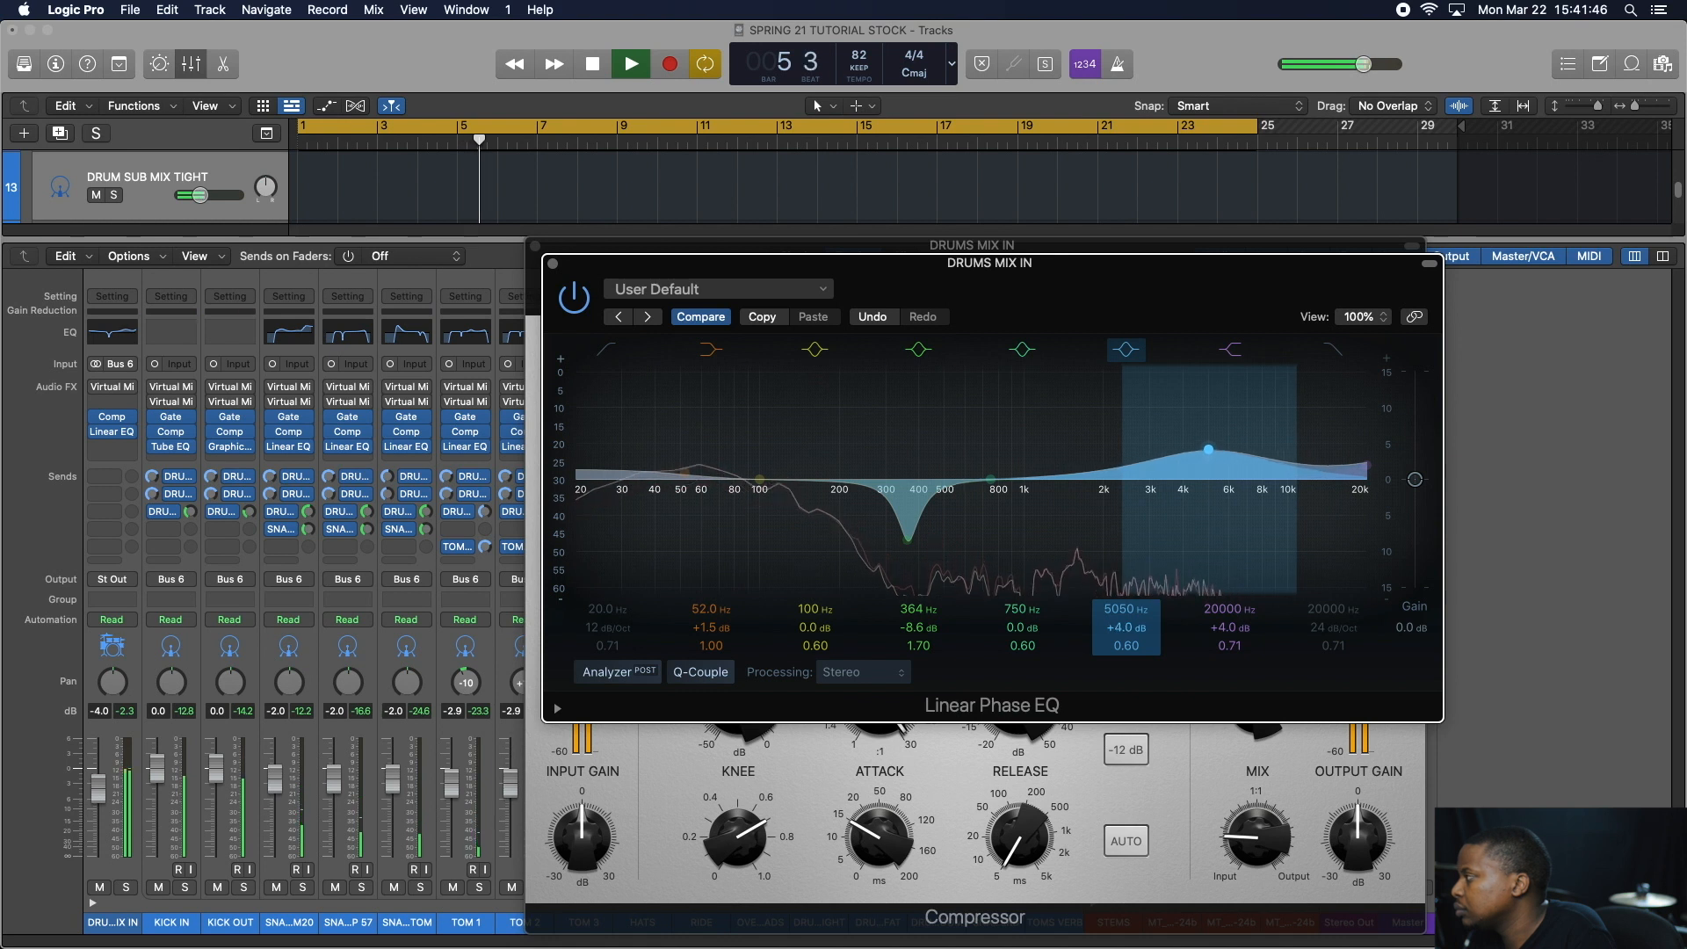
drag(1230, 627, 1231, 599)
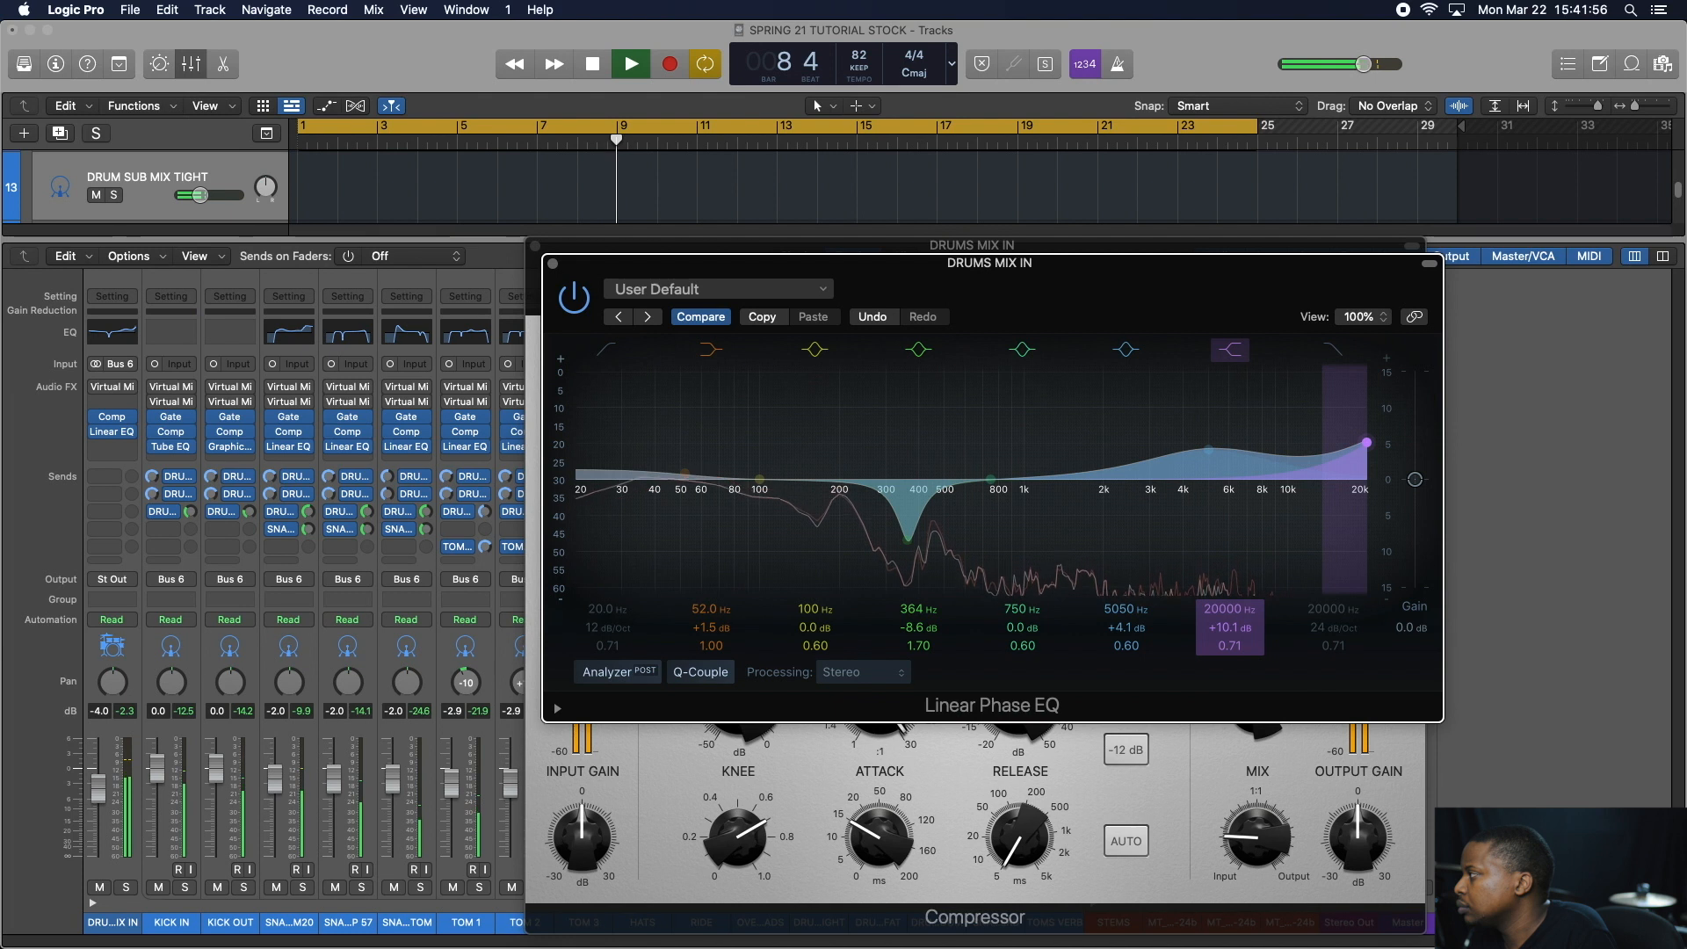
key(space)
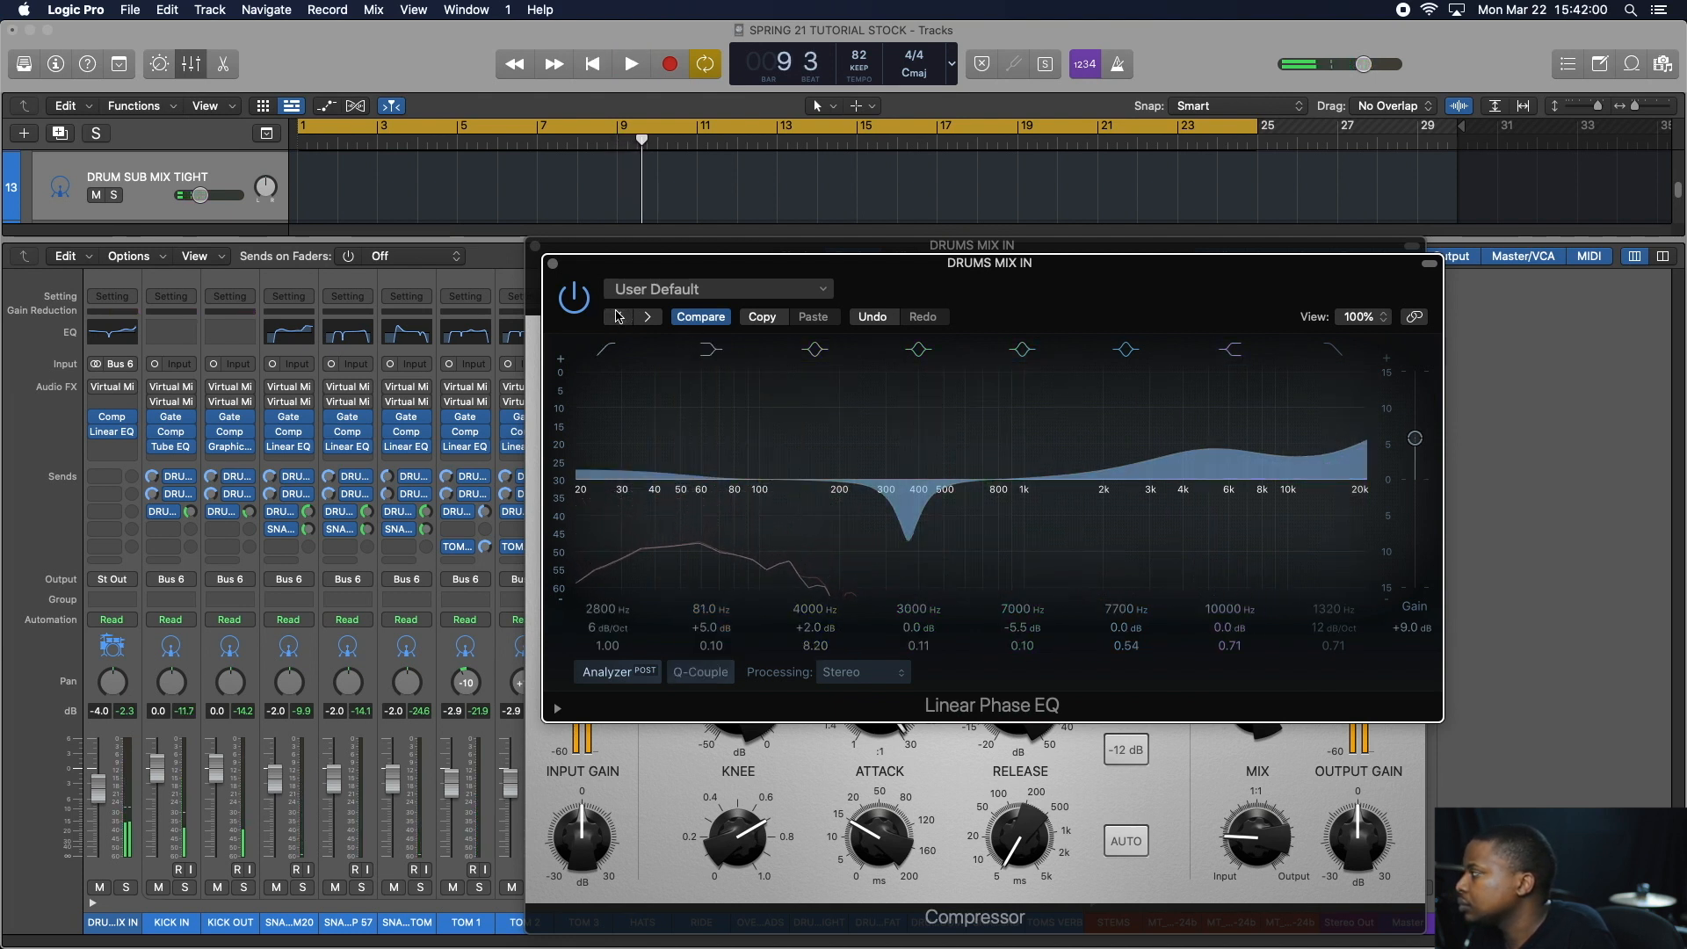
- Step through neighbouring Linear Phase EQ presets and compare against the saved DRUMS MIX IN settings
click(619, 316)
click(649, 318)
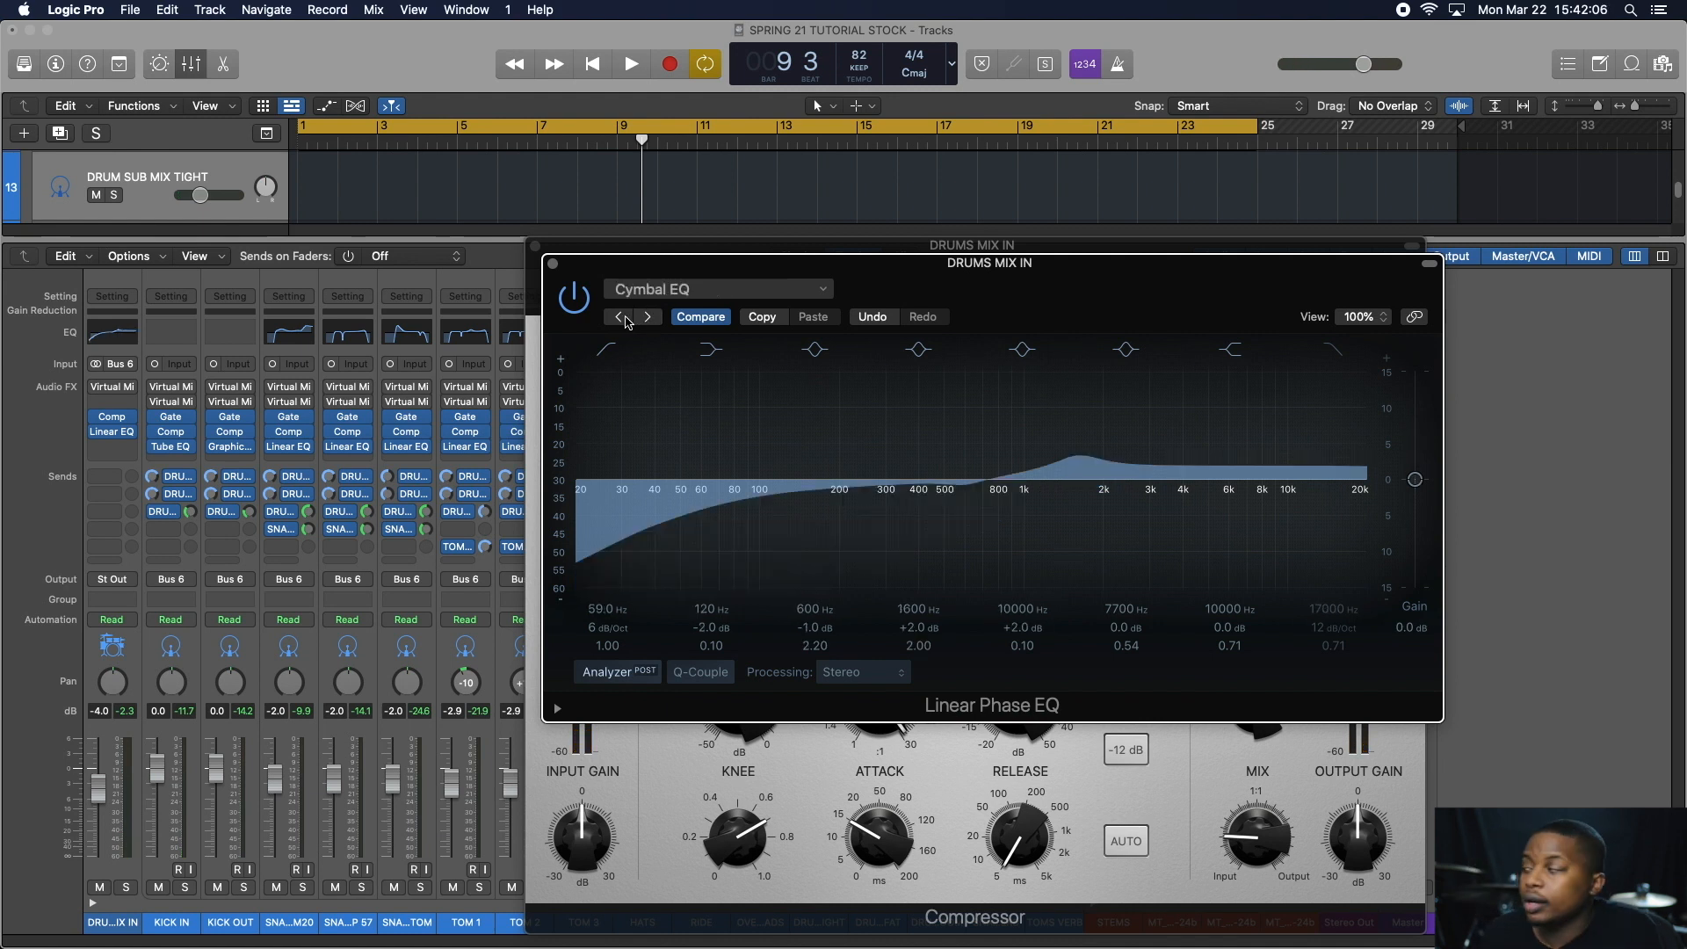
click(722, 316)
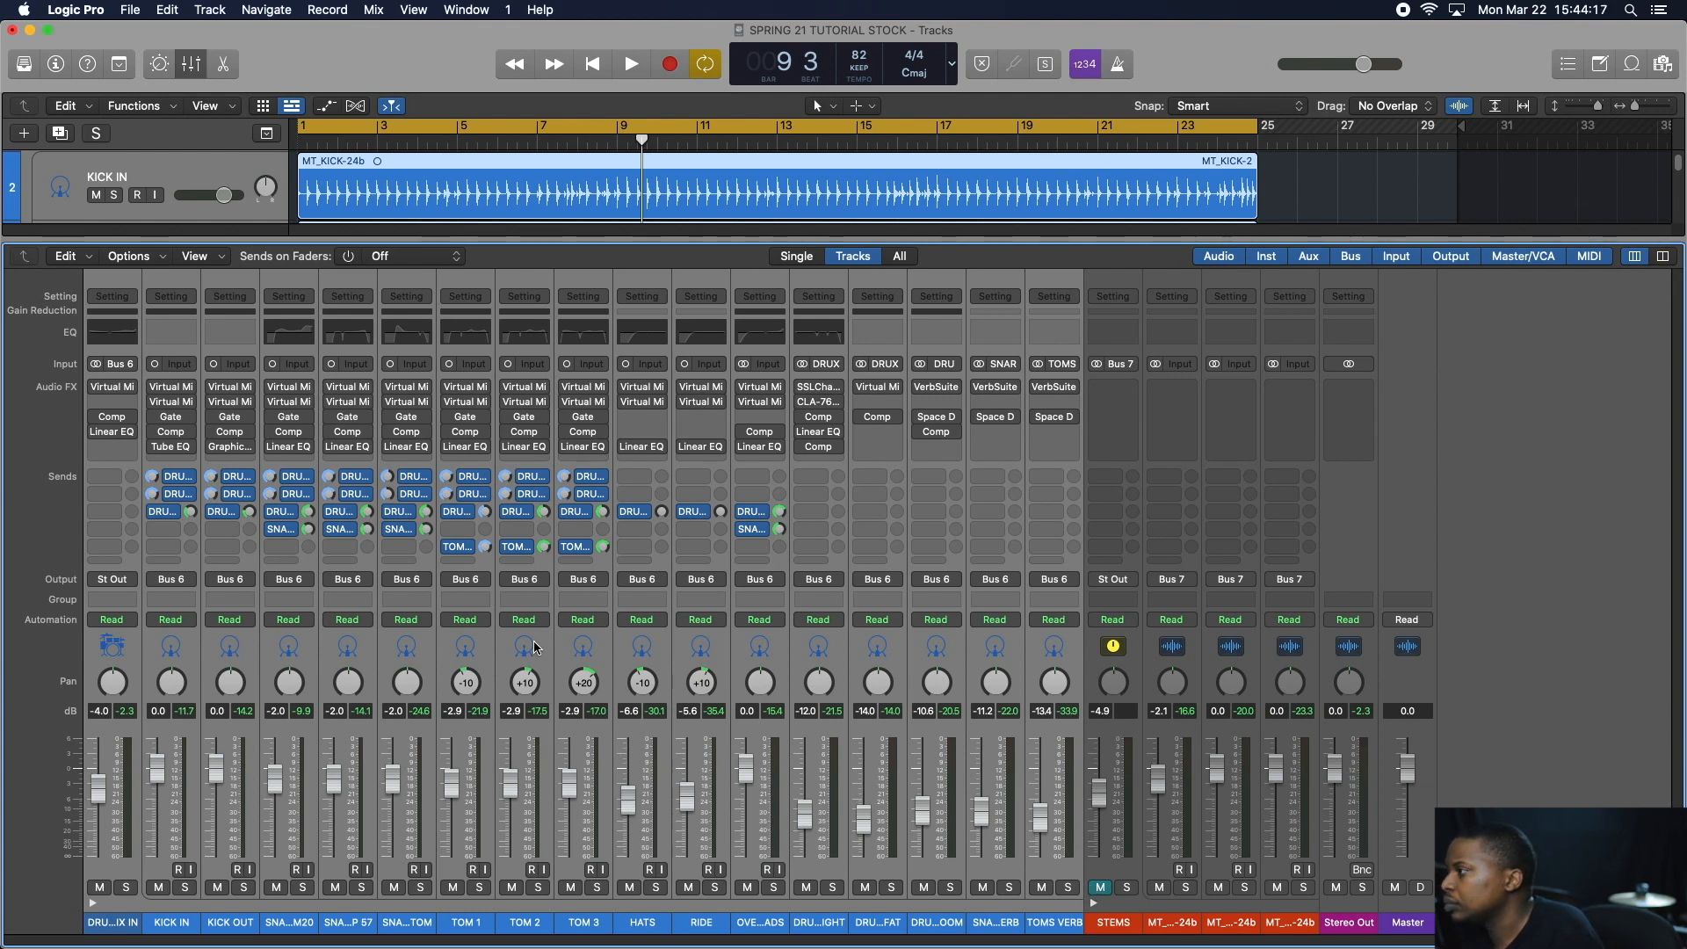
- Enable the bypassed stock plug-ins on all selected drum channels and buses together
click(97, 419)
click(96, 432)
click(156, 447)
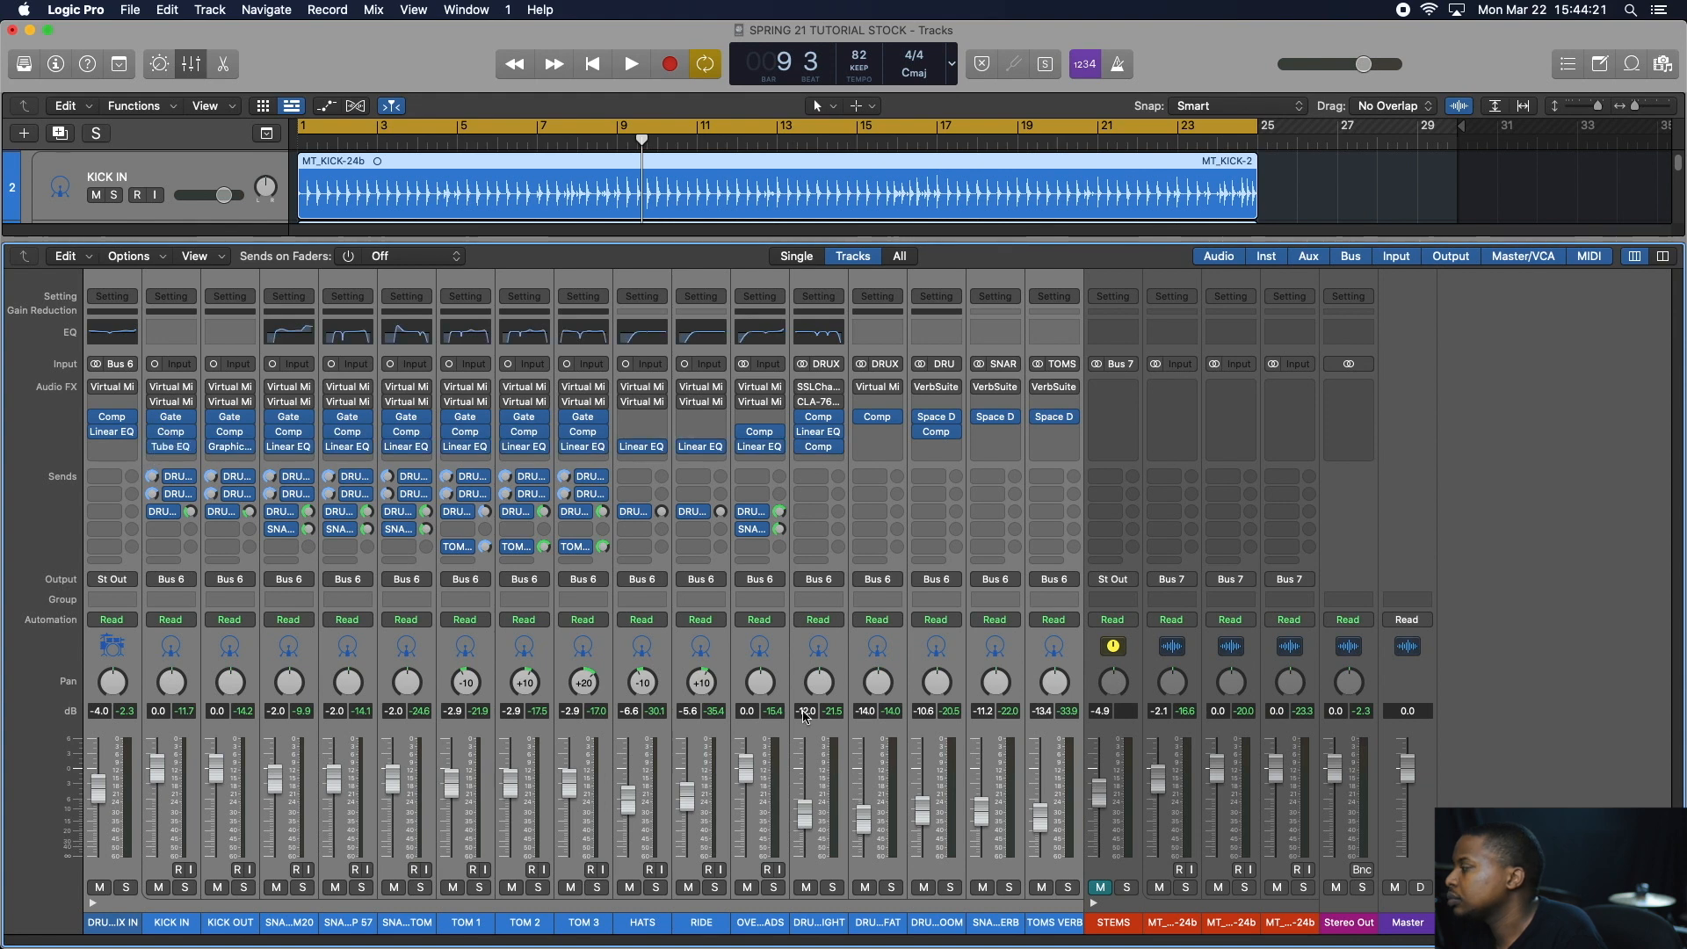
- Unmute STEMS, play the stock plug-in drum mix together with the music, and stop playback
click(1101, 887)
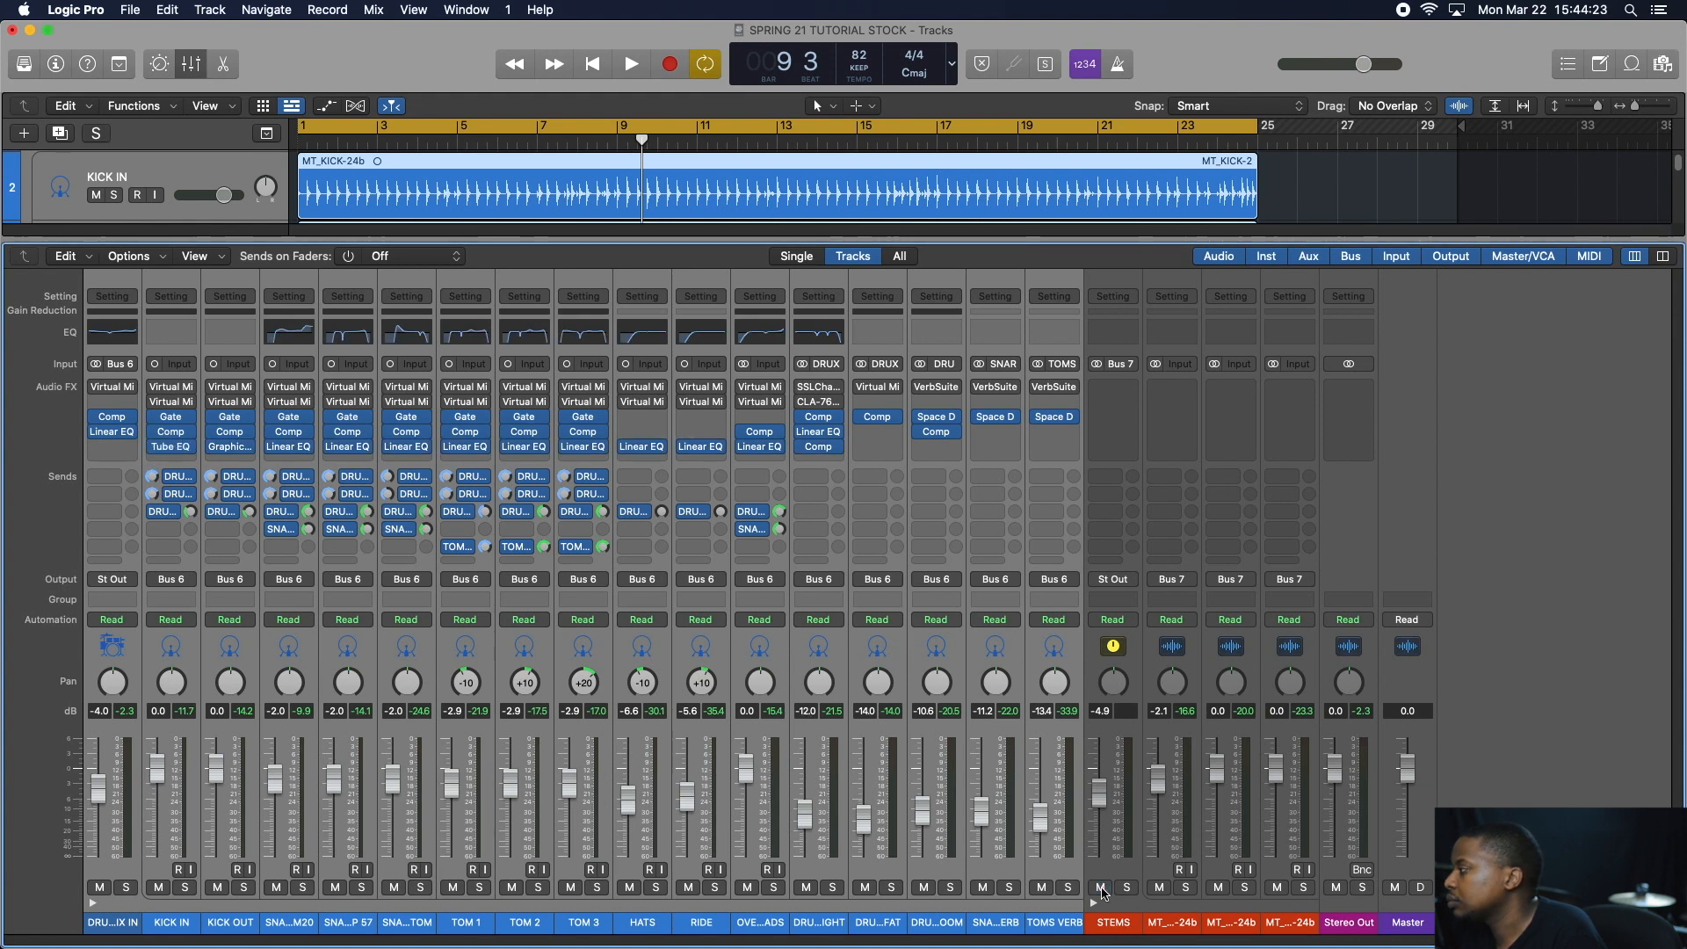
key(space)
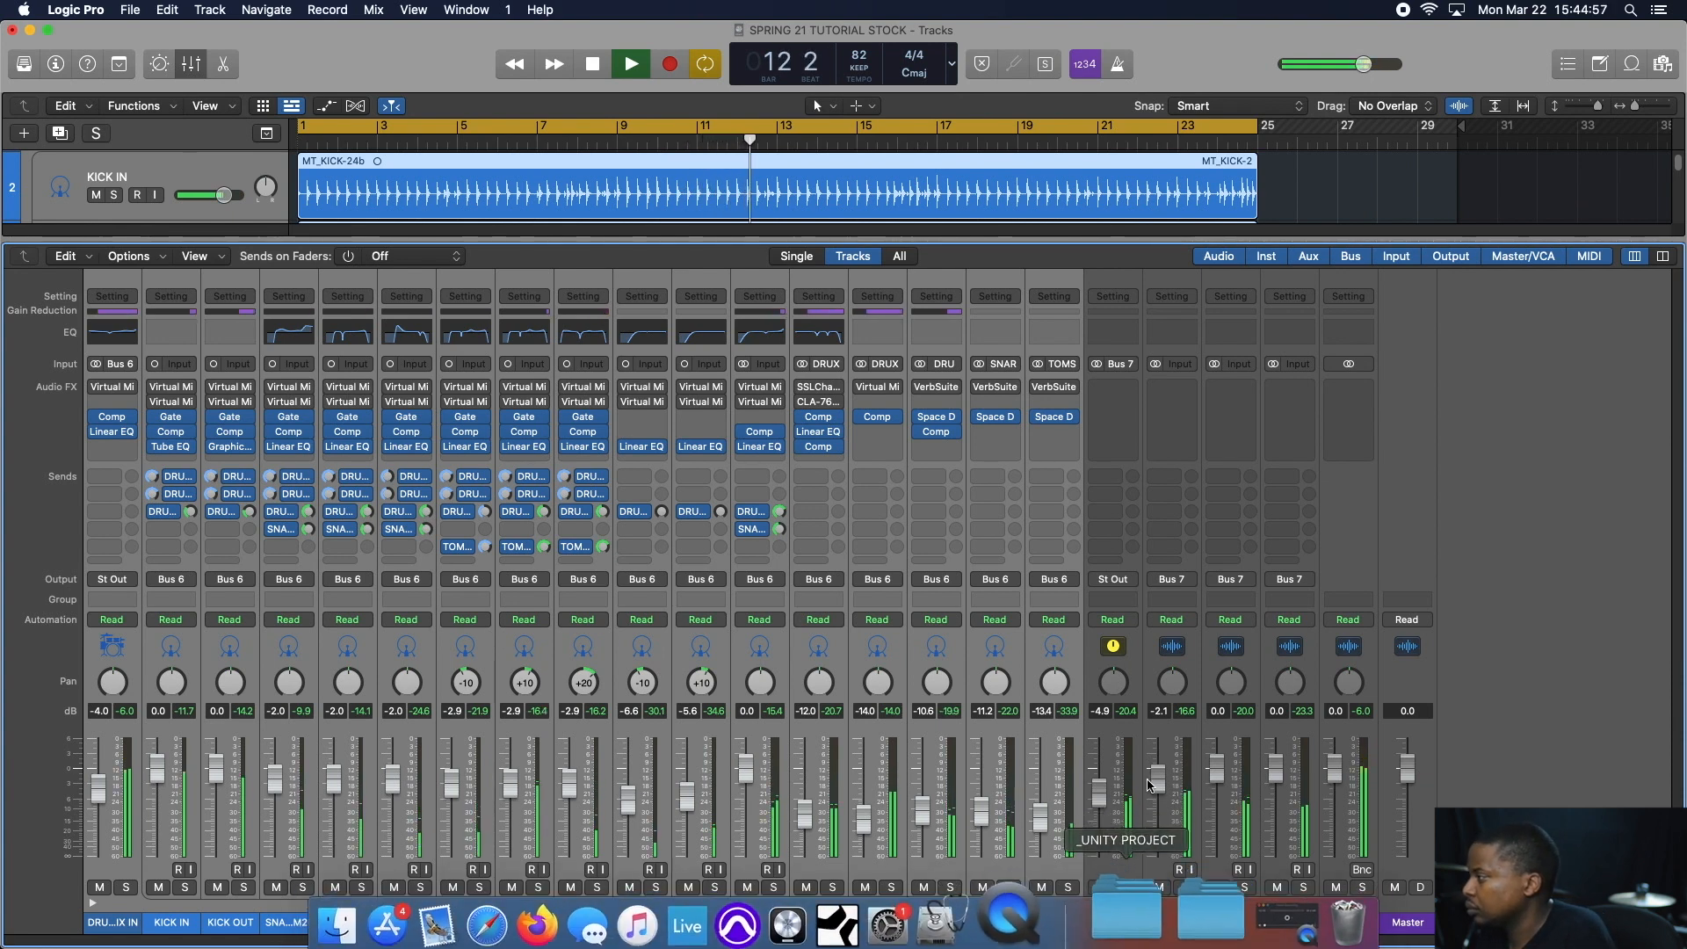
key(space)
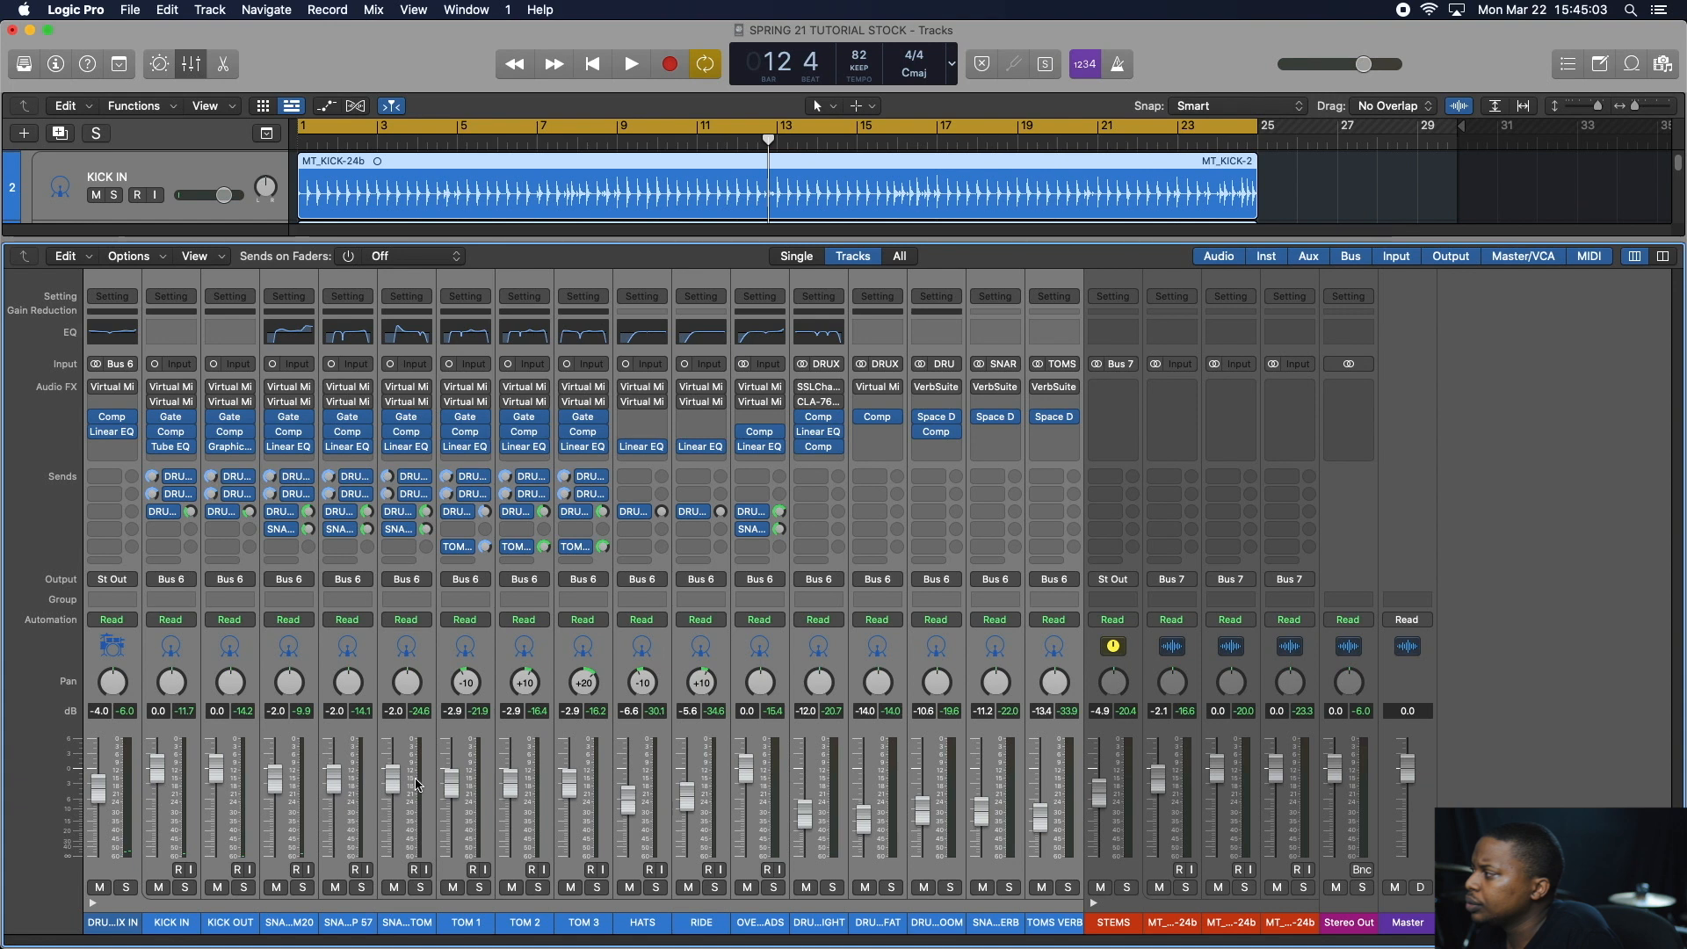
- Bypass the stock plug-ins across all selected drum channels and enable the third-party plug-ins in their place
click(96, 417)
click(96, 432)
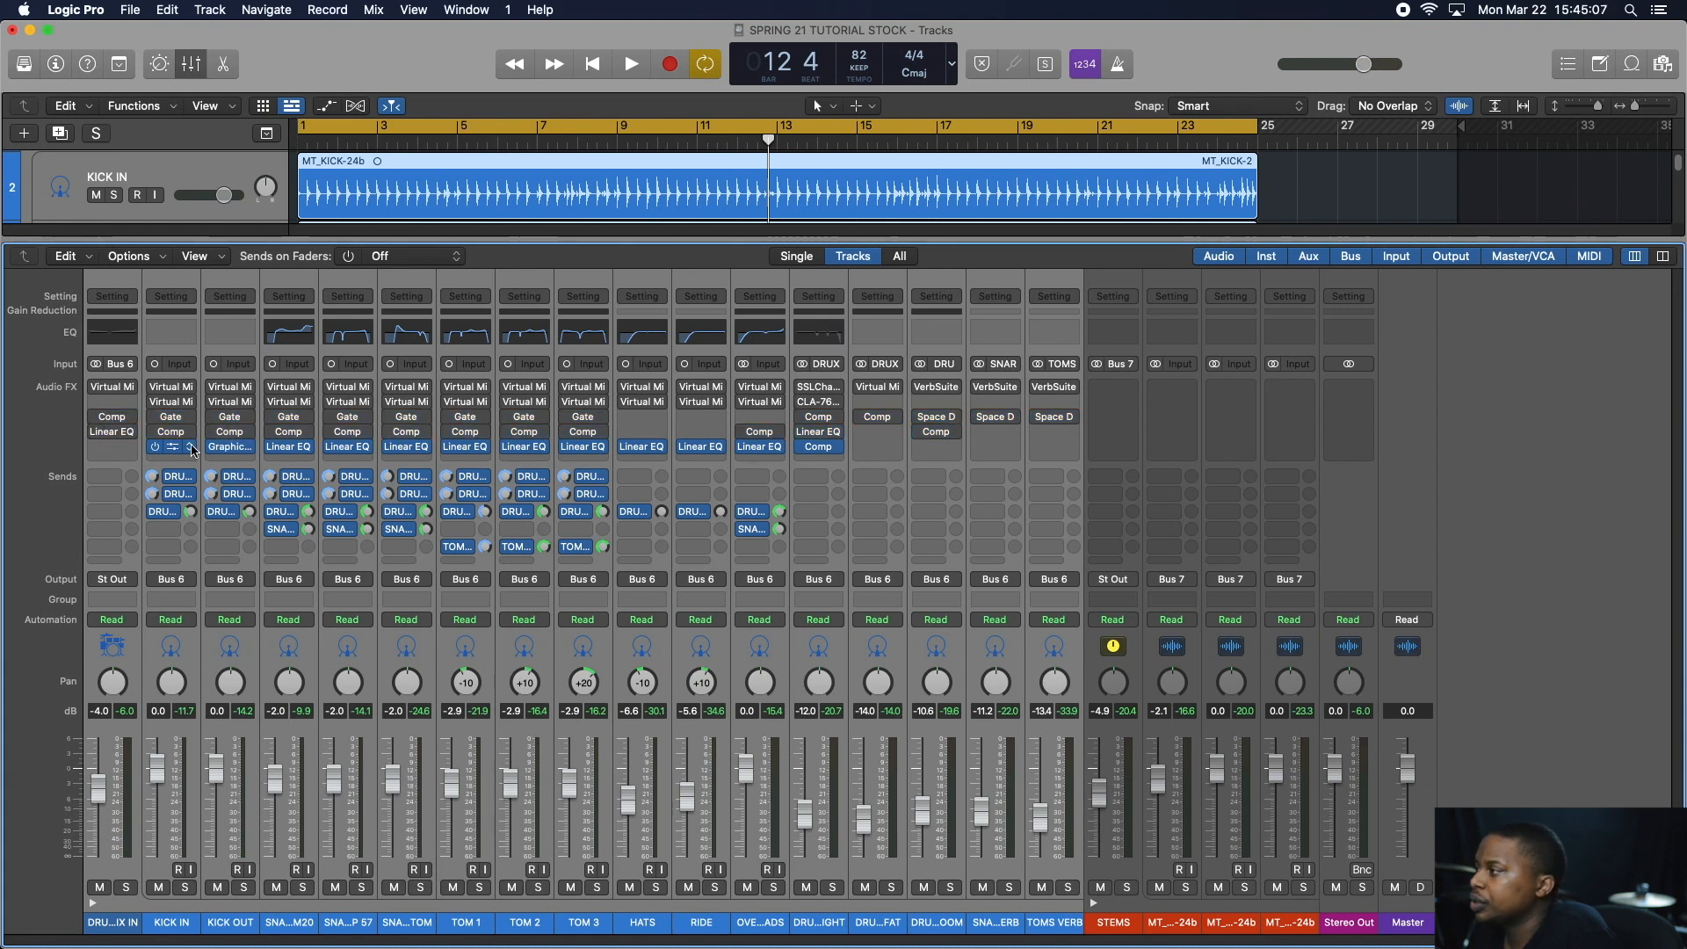
click(159, 447)
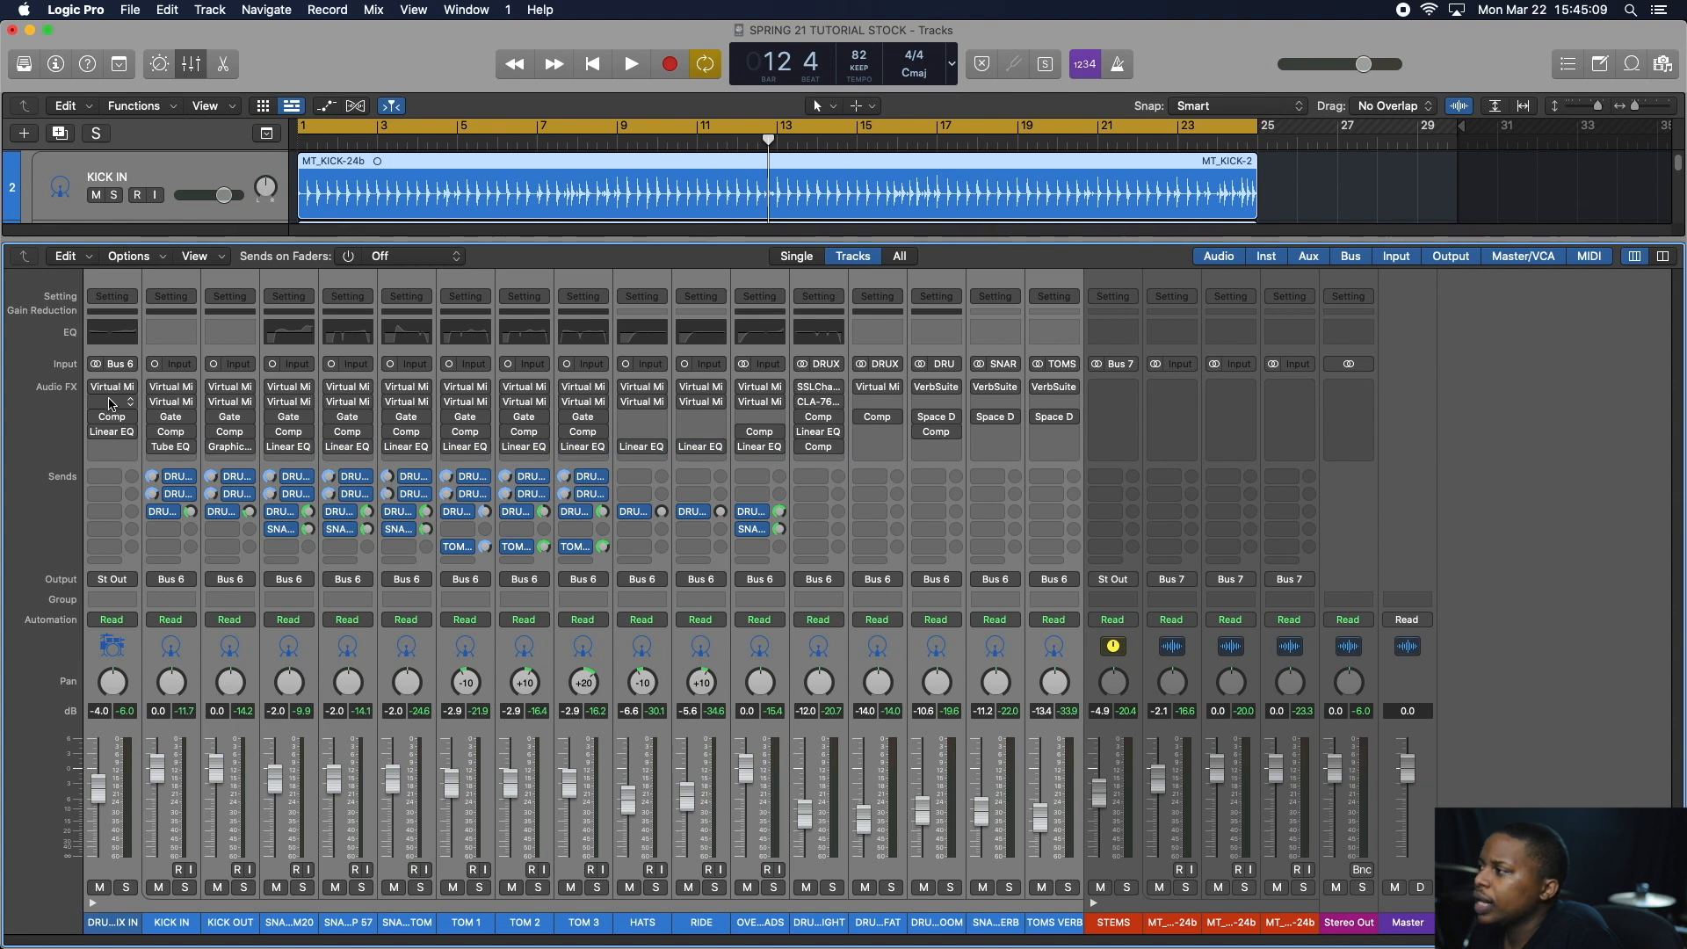
click(96, 387)
click(154, 403)
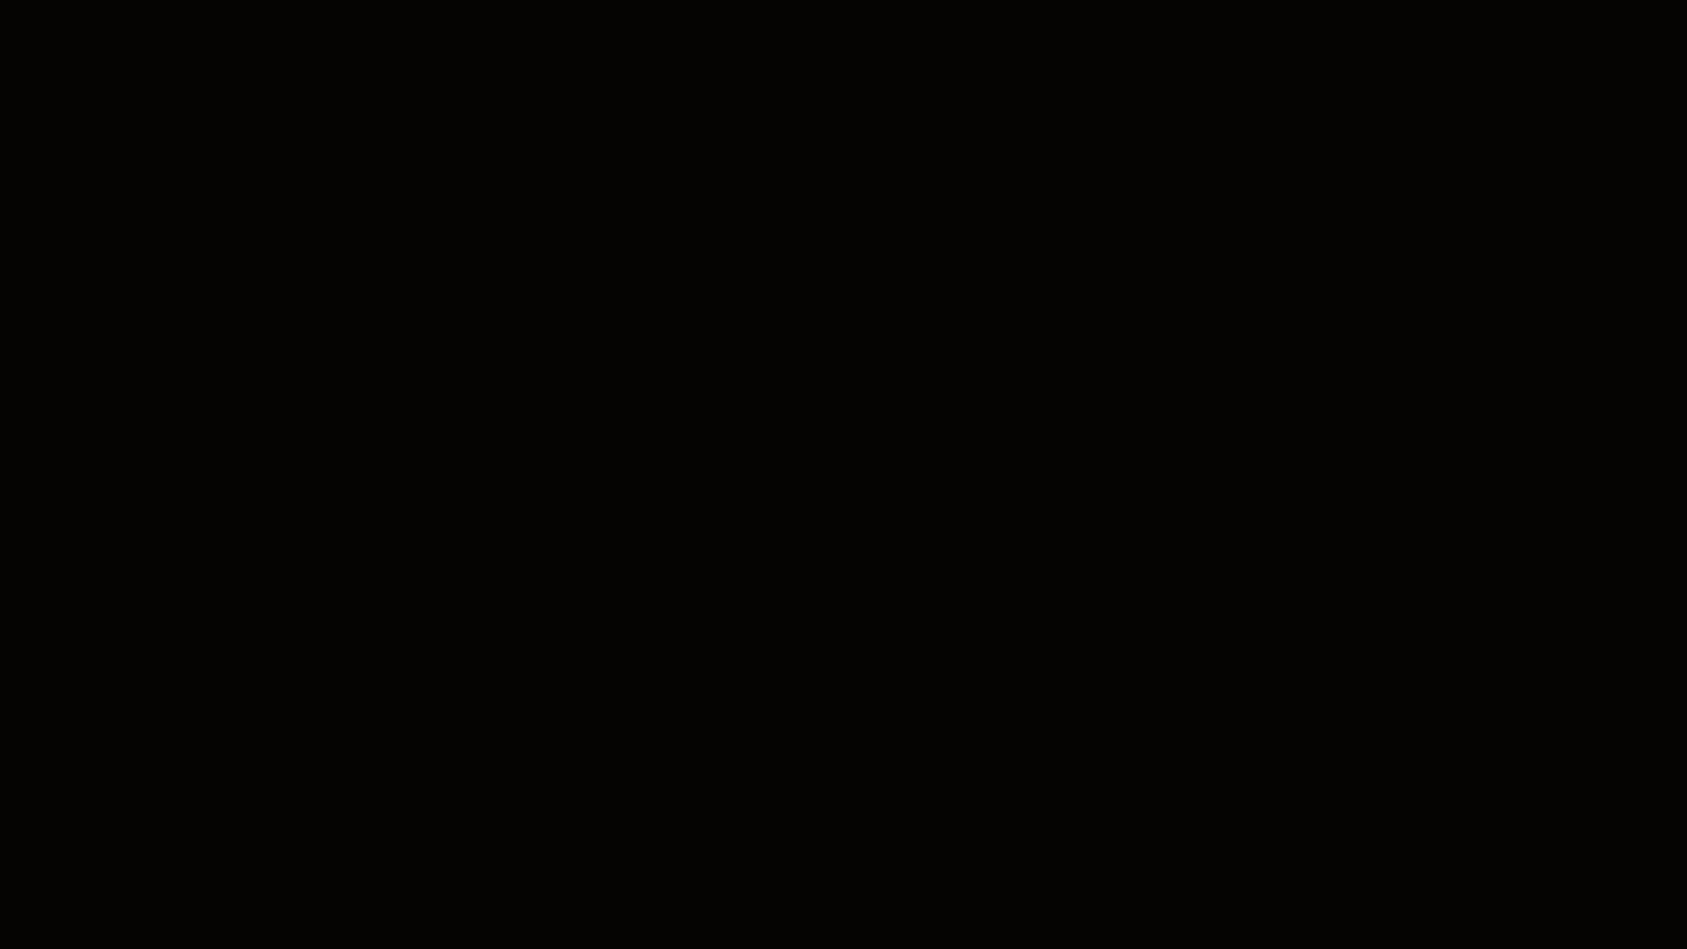
- Play the third-party plug-in mix with the music, mute STEMS to hear the drums alone, and stop playback
key(space)
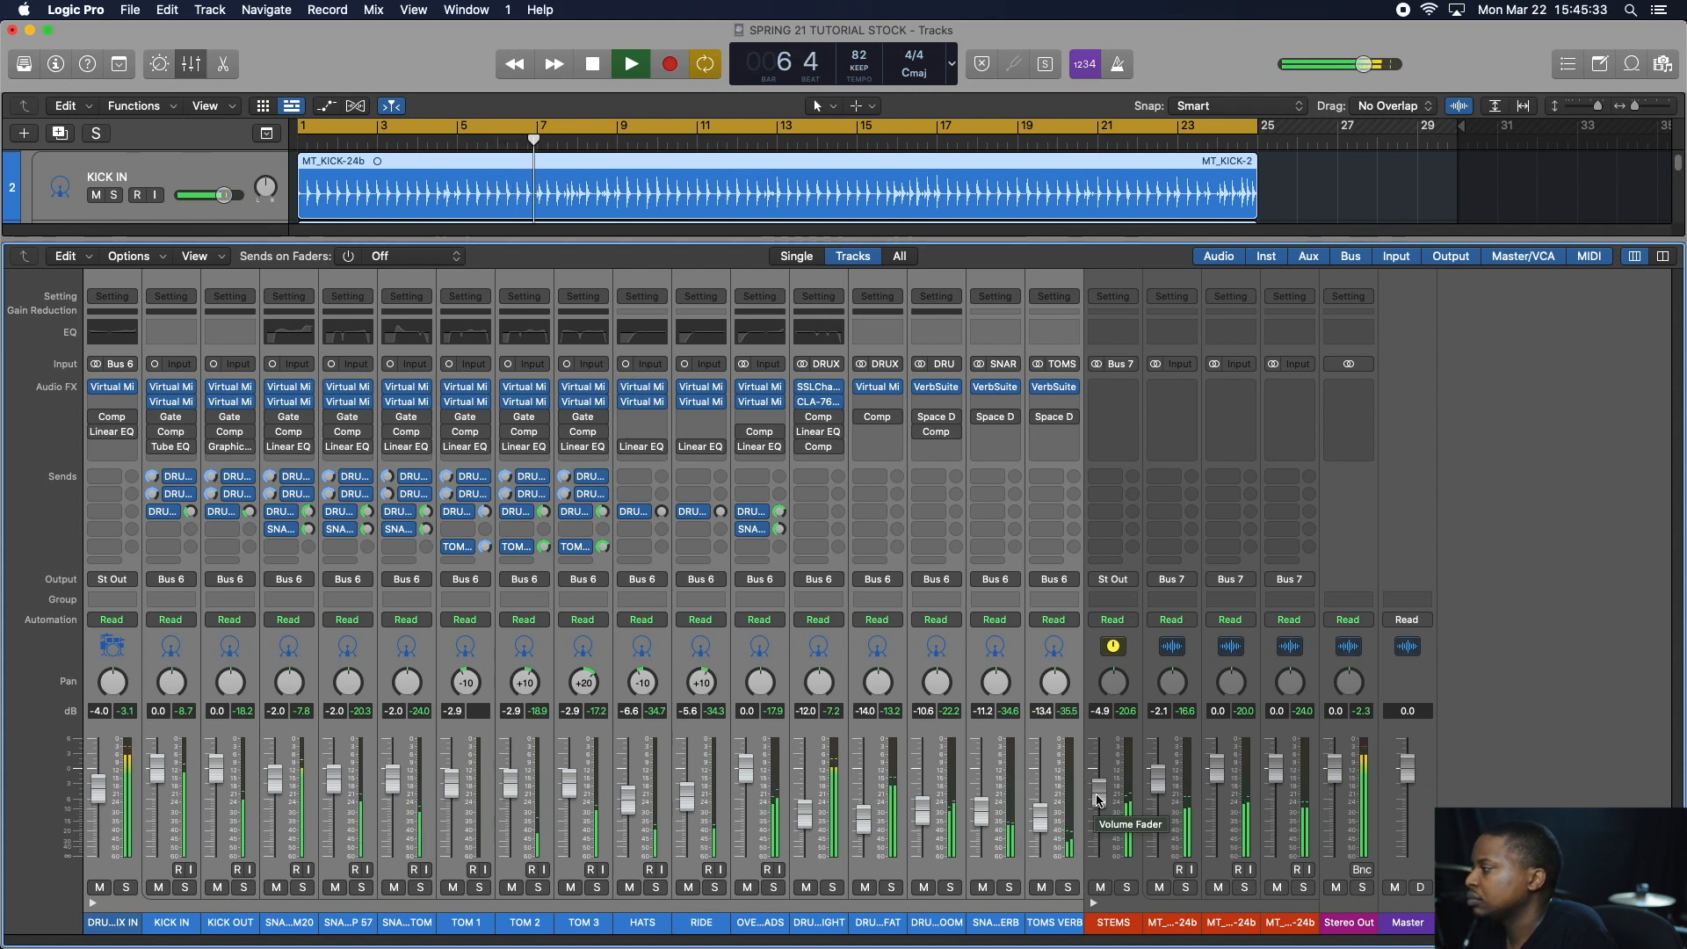
click(1101, 888)
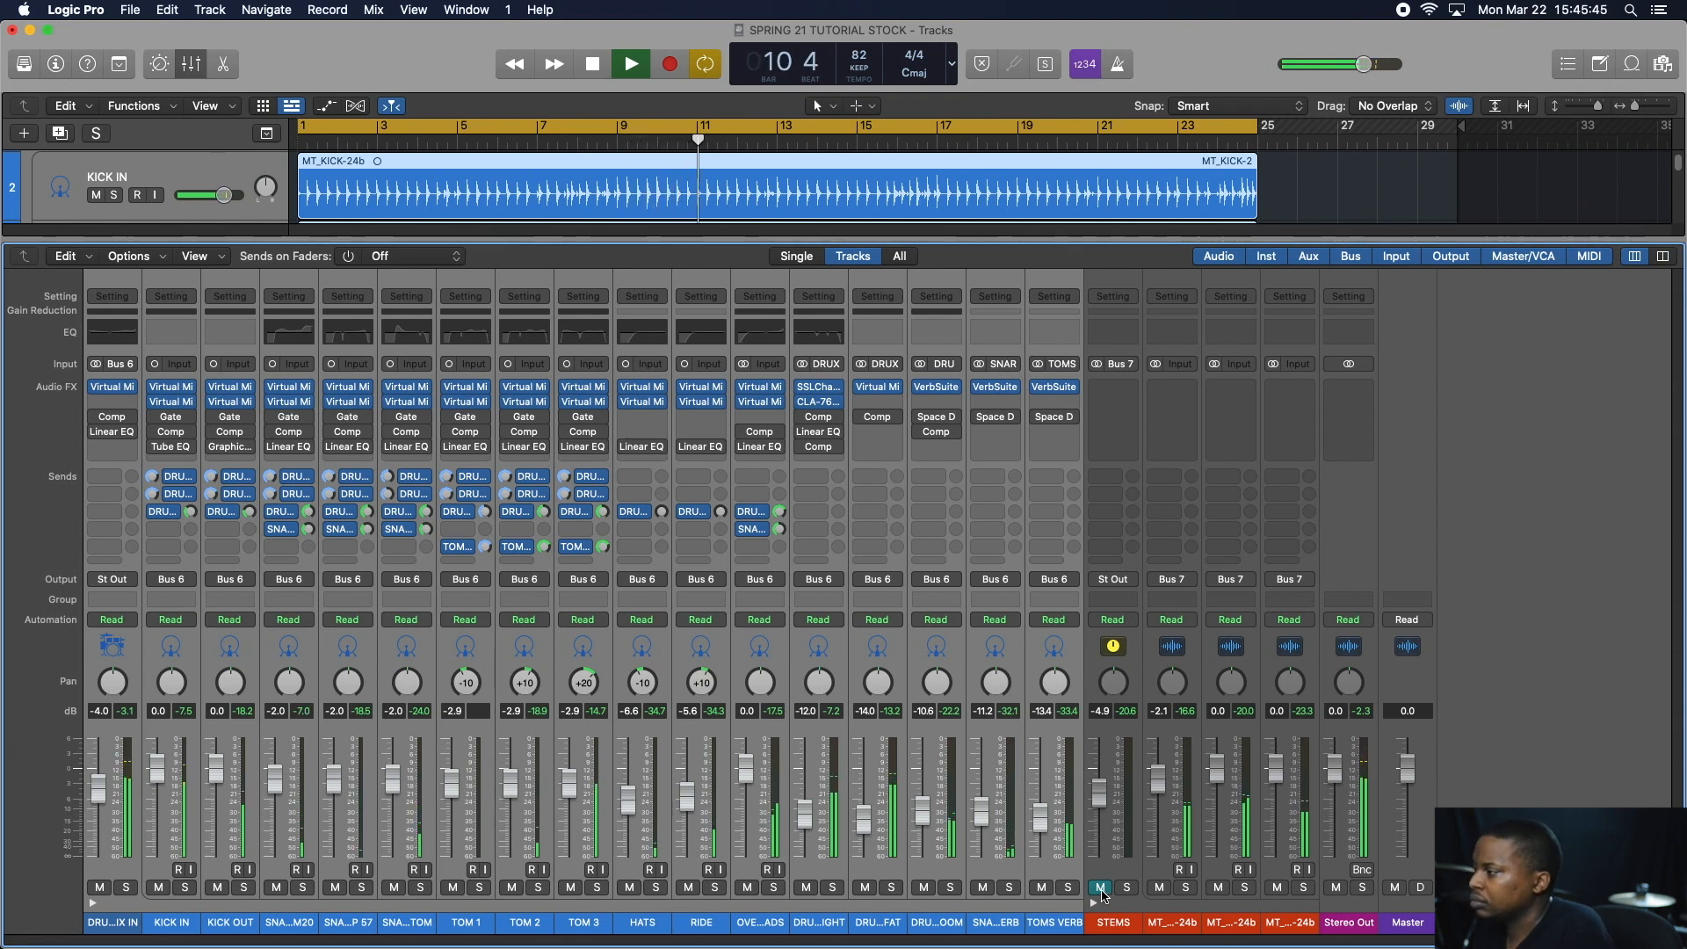
key(space)
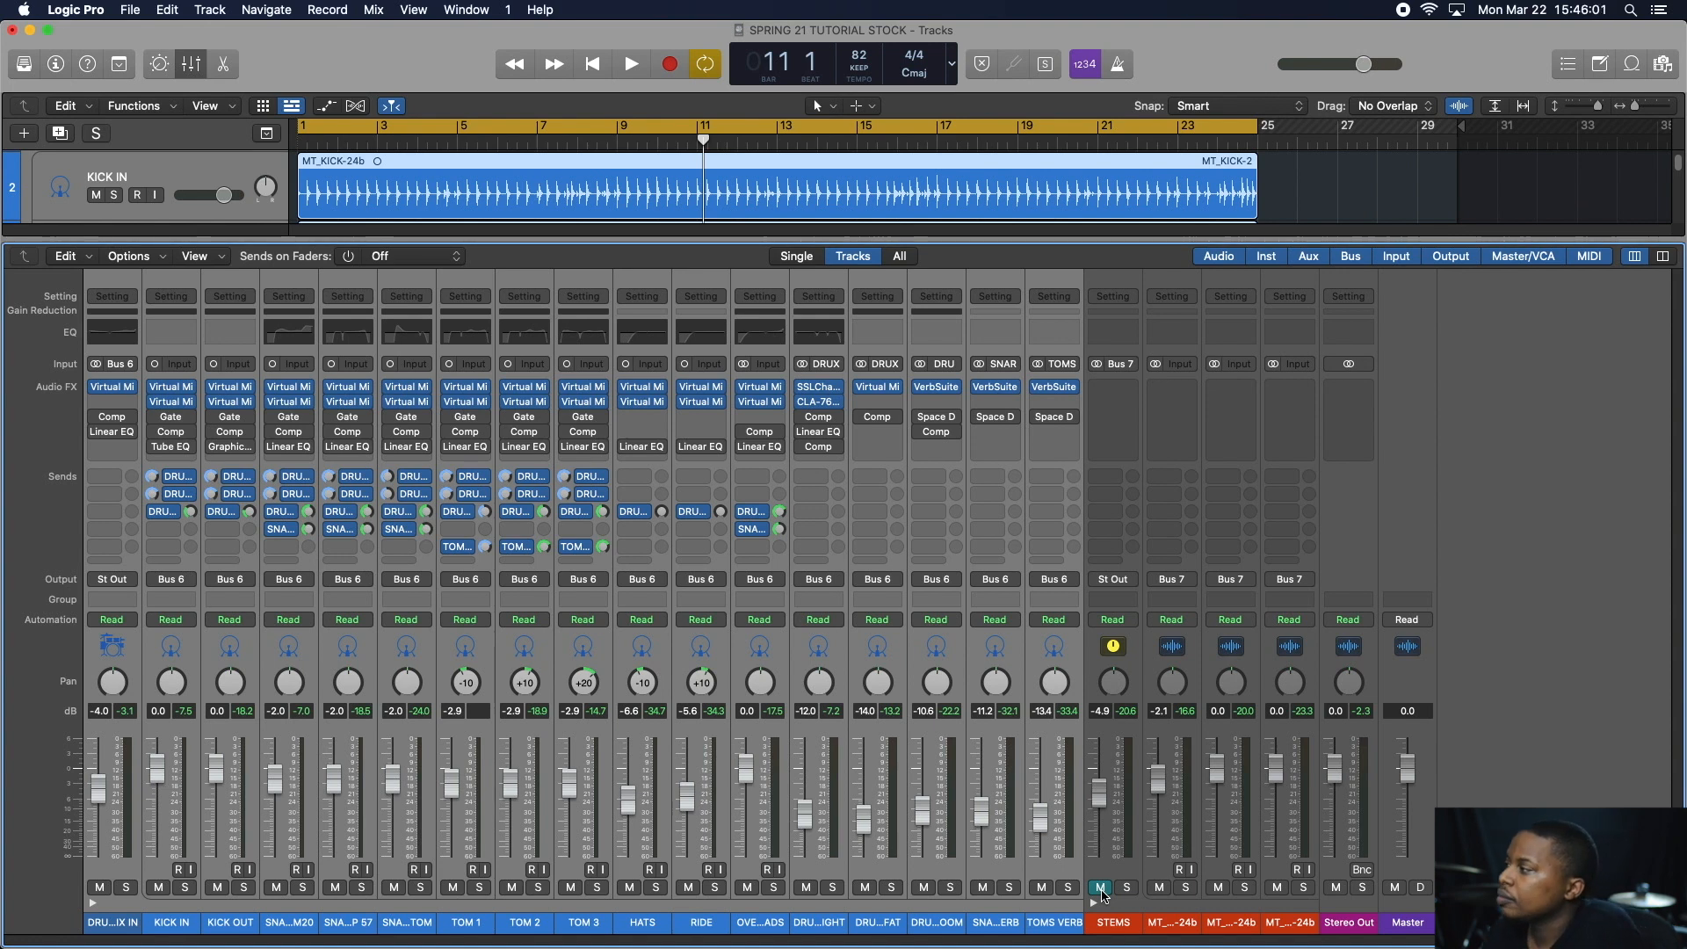
- Open both Virtual Mix Rack plug-ins on TOM 1 to examine their preamp, gate, compressor and EQ modules
click(466, 390)
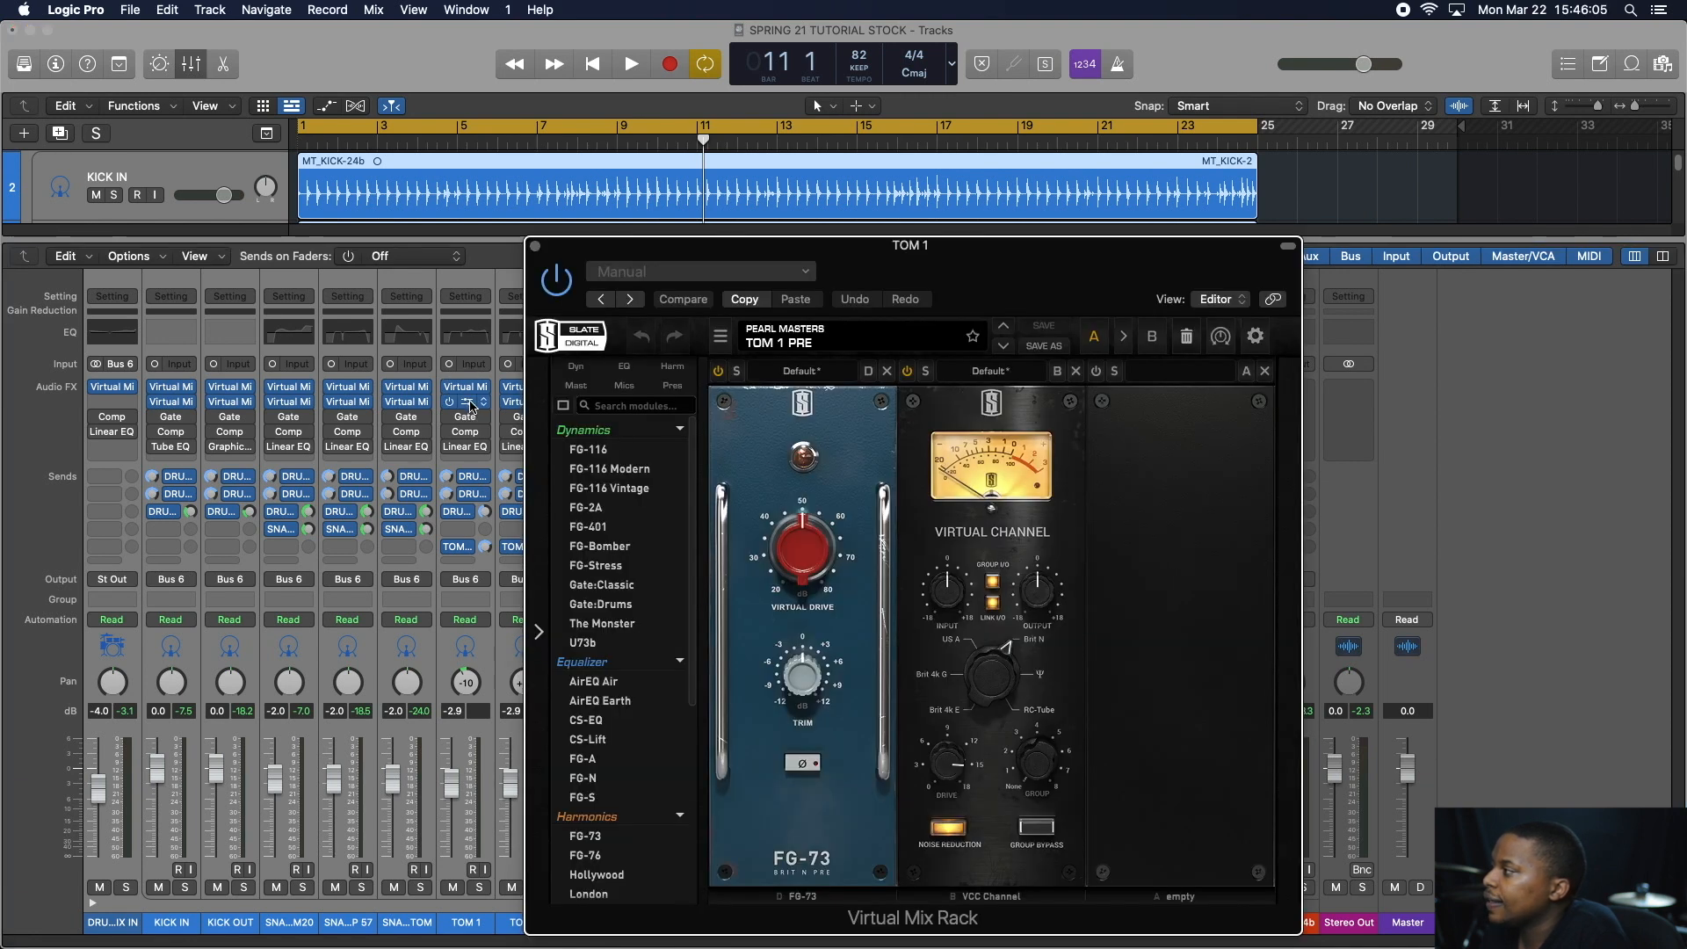
click(470, 404)
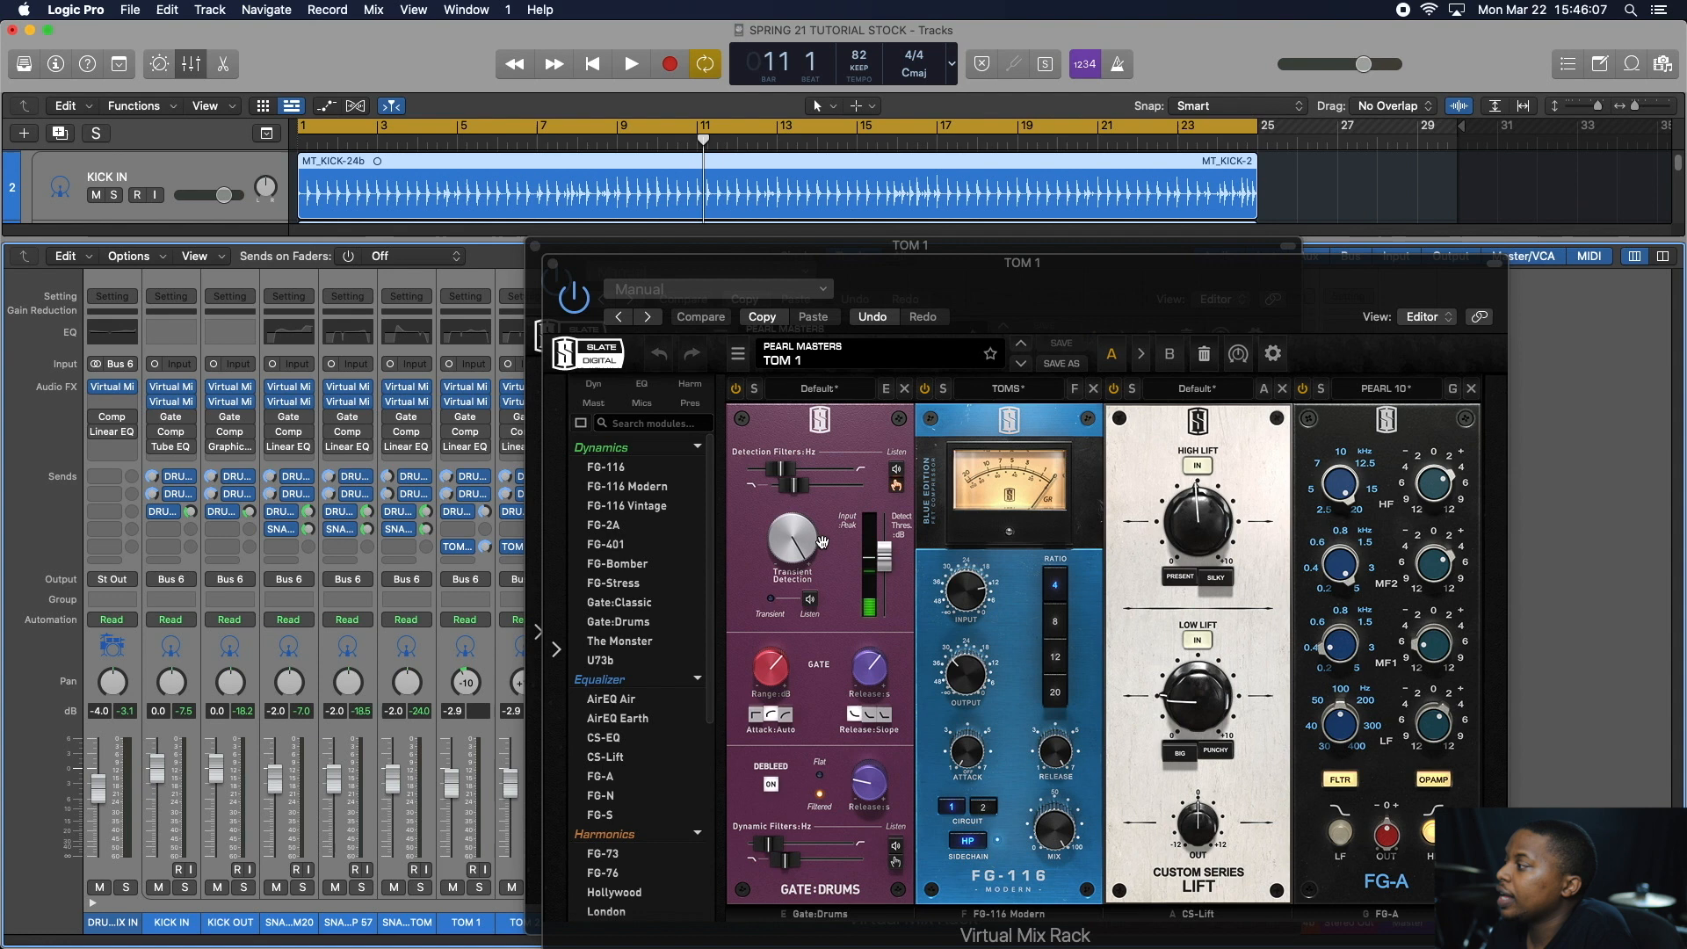